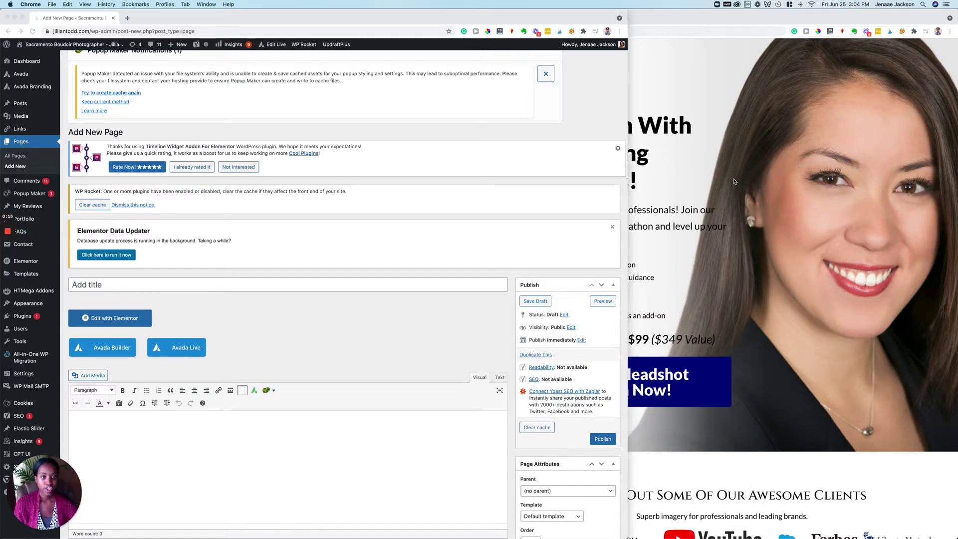
Skim the Special Offer headshot landing page from the hero section down to the booking form for its overall layout
{"action": "left_click", "coordinate": [735, 181]}
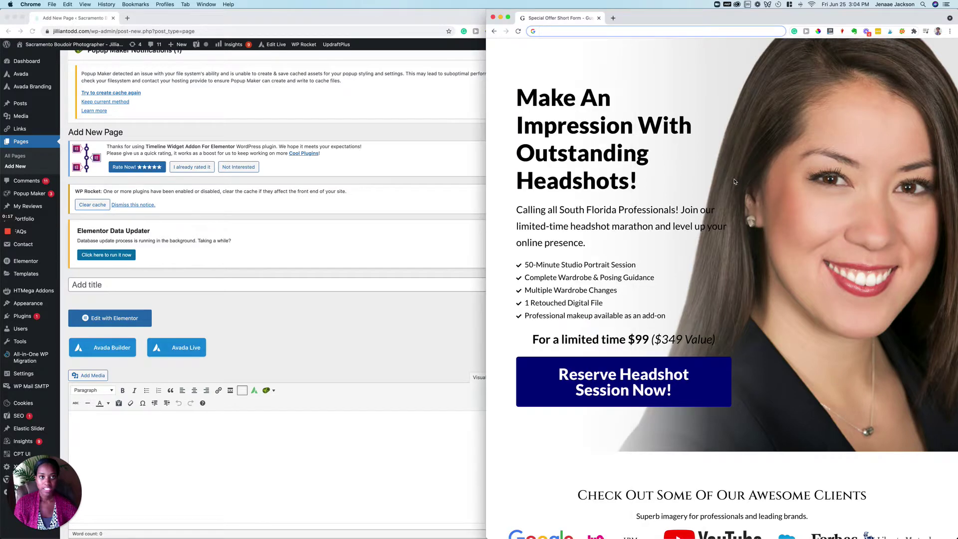
{"action": "scroll", "coordinate": [652, 216], "scroll_direction": "down", "scroll_amount": 10}
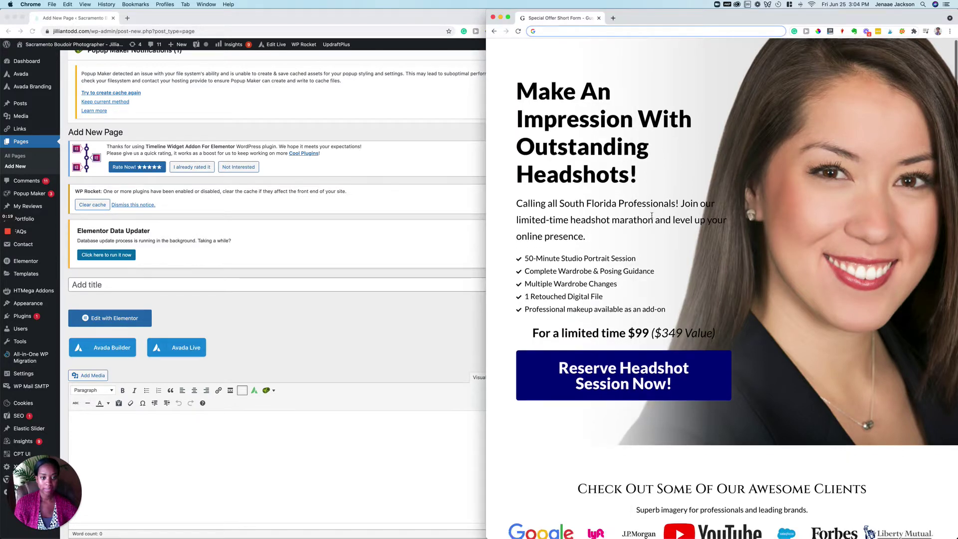
{"action": "scroll", "coordinate": [652, 217], "scroll_direction": "down", "scroll_amount": 15}
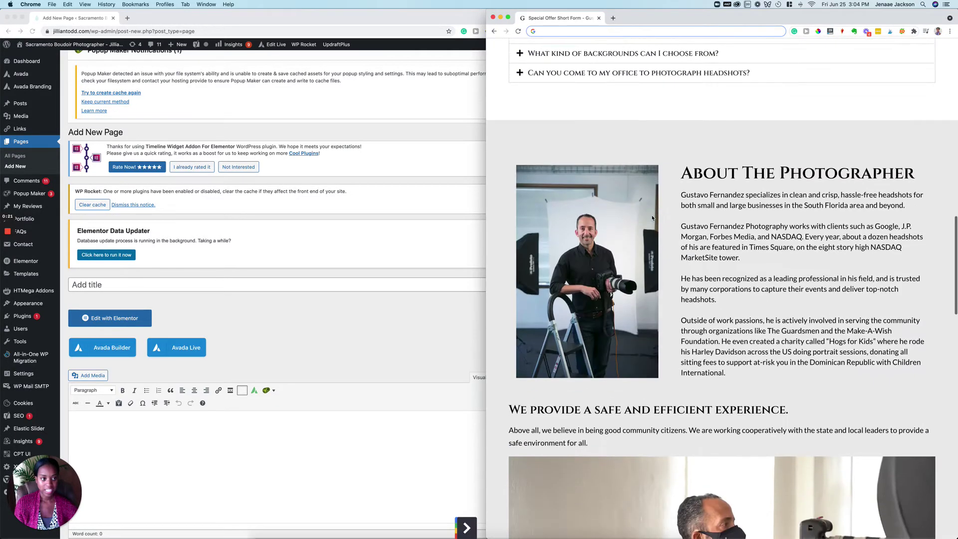
{"action": "scroll", "coordinate": [652, 218], "scroll_direction": "down", "scroll_amount": 6}
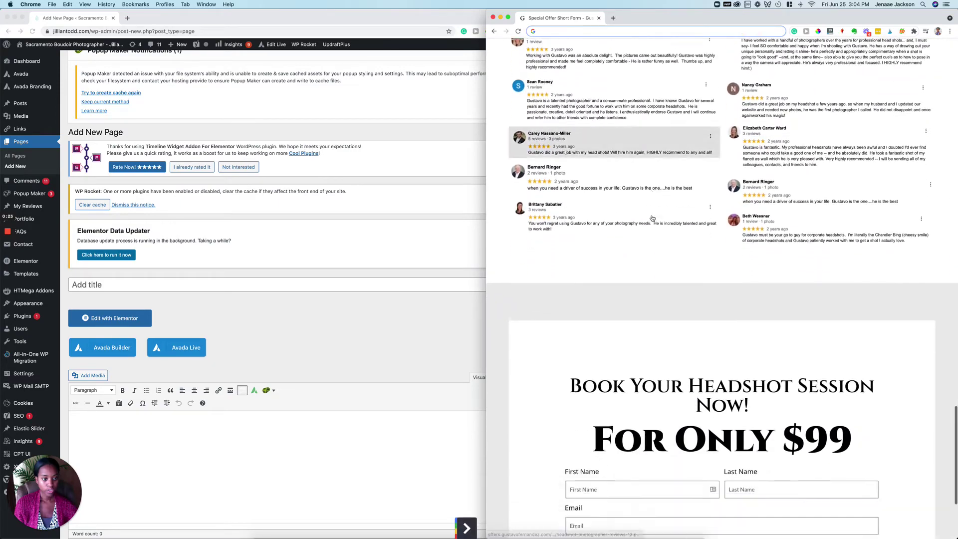
{"action": "scroll", "coordinate": [652, 217], "scroll_direction": "up", "scroll_amount": 15}
{"action": "scroll", "coordinate": [652, 215], "scroll_direction": "up", "scroll_amount": 20}
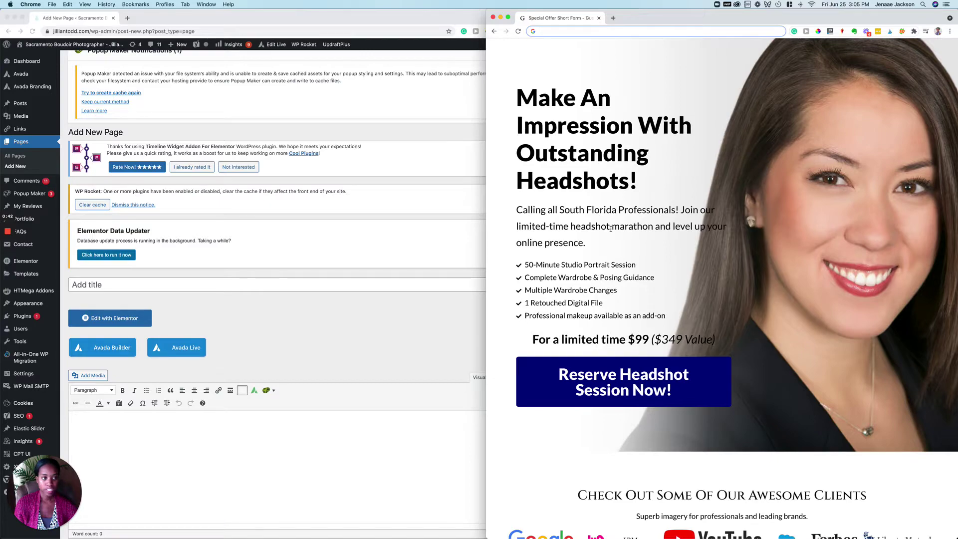
{"action": "scroll", "coordinate": [710, 305], "scroll_direction": "down", "scroll_amount": 15}
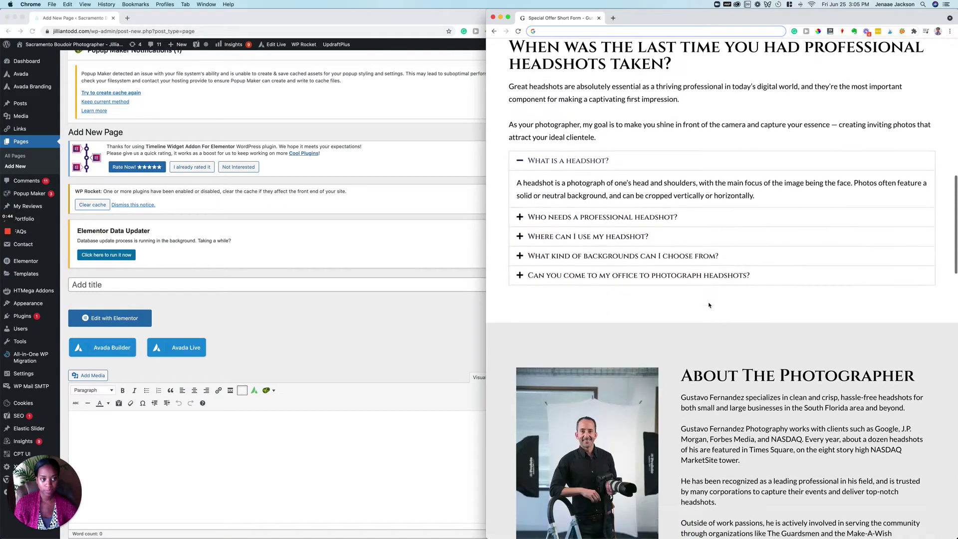
{"action": "scroll", "coordinate": [709, 305], "scroll_direction": "down", "scroll_amount": 12}
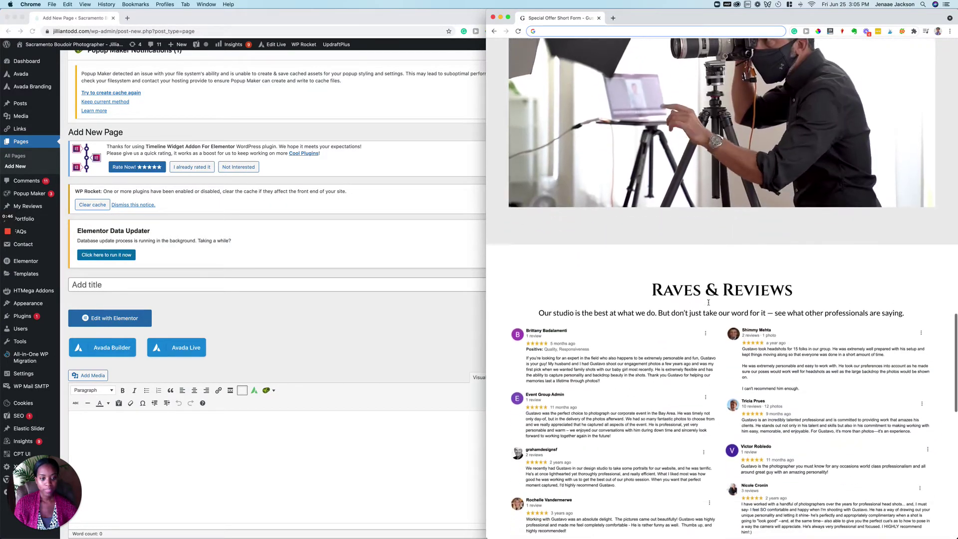
{"action": "scroll", "coordinate": [708, 302], "scroll_direction": "down", "scroll_amount": 10}
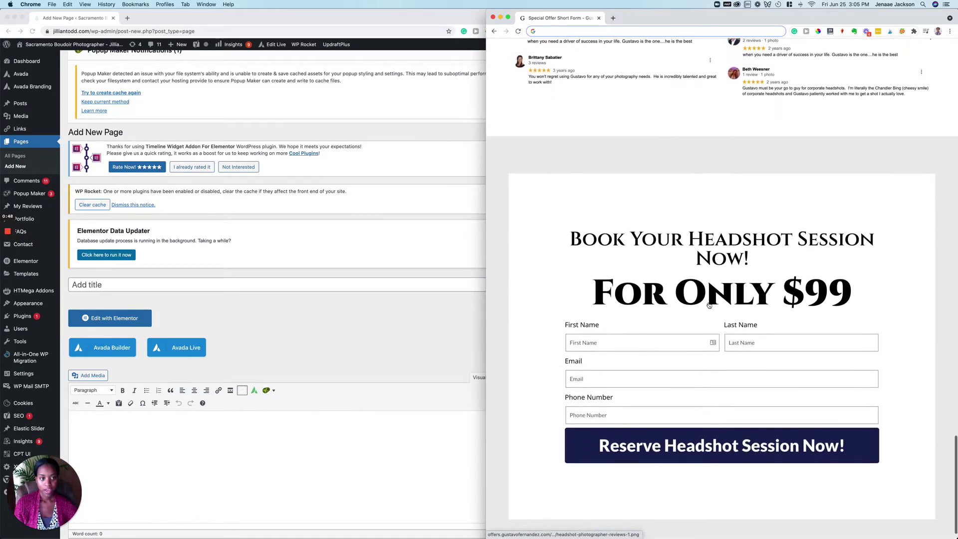
{"action": "scroll", "coordinate": [709, 303], "scroll_direction": "up", "scroll_amount": 20}
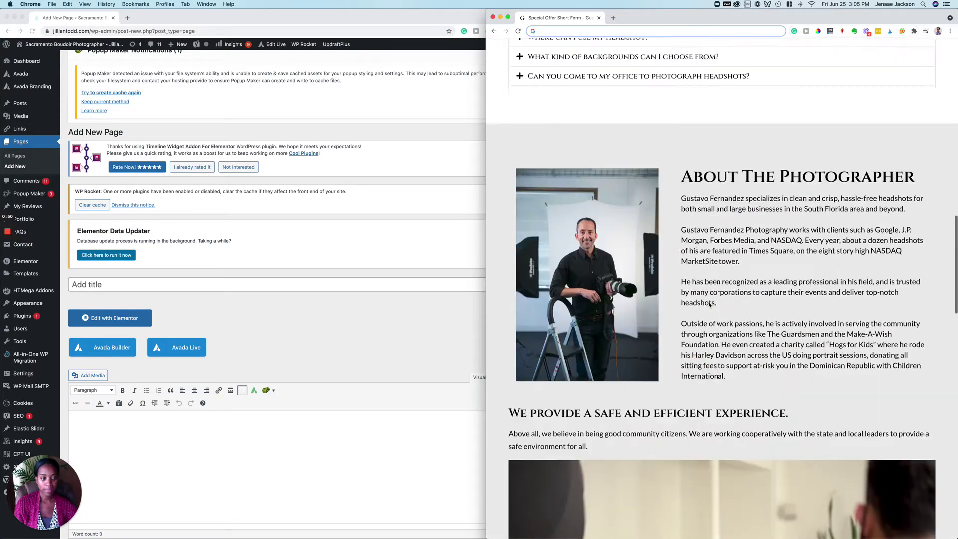
{"action": "scroll", "coordinate": [709, 305], "scroll_direction": "up", "scroll_amount": 7}
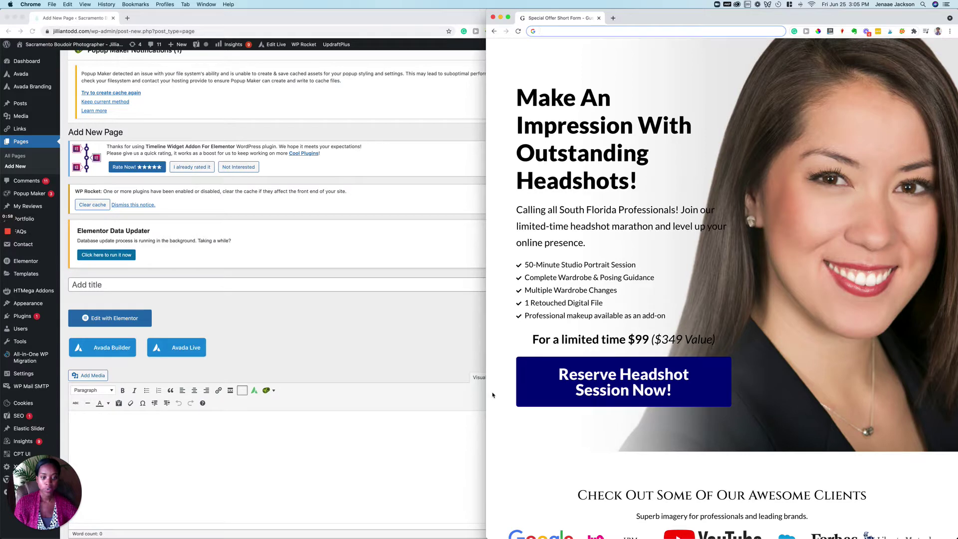
Examine the sample page's sections in order: client logos, headshot gallery, FAQ, photographer bio, reviews and the $99 booking form
{"action": "scroll", "coordinate": [524, 394], "scroll_direction": "down", "scroll_amount": 5}
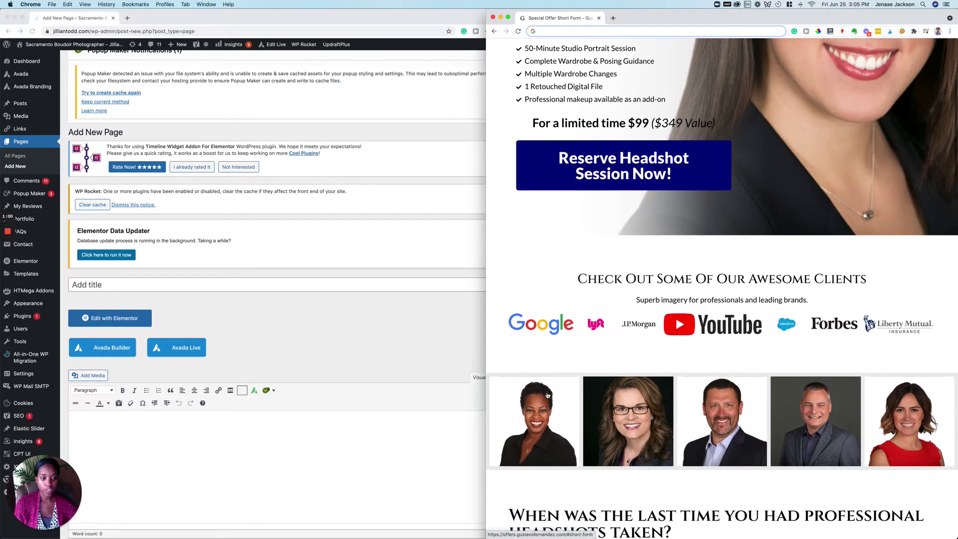
{"action": "scroll", "coordinate": [548, 395], "scroll_direction": "down", "scroll_amount": 3}
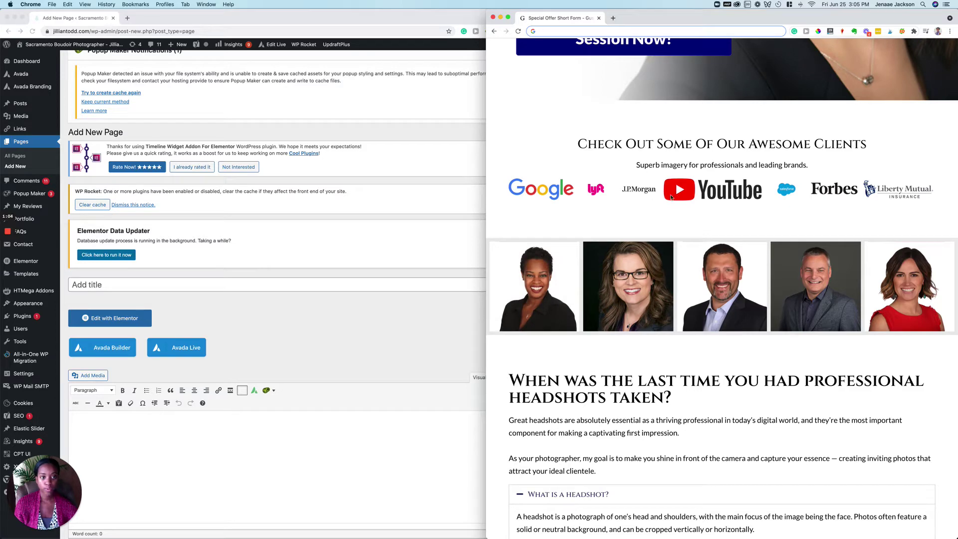
{"action": "scroll", "coordinate": [672, 197], "scroll_direction": "down", "scroll_amount": 8}
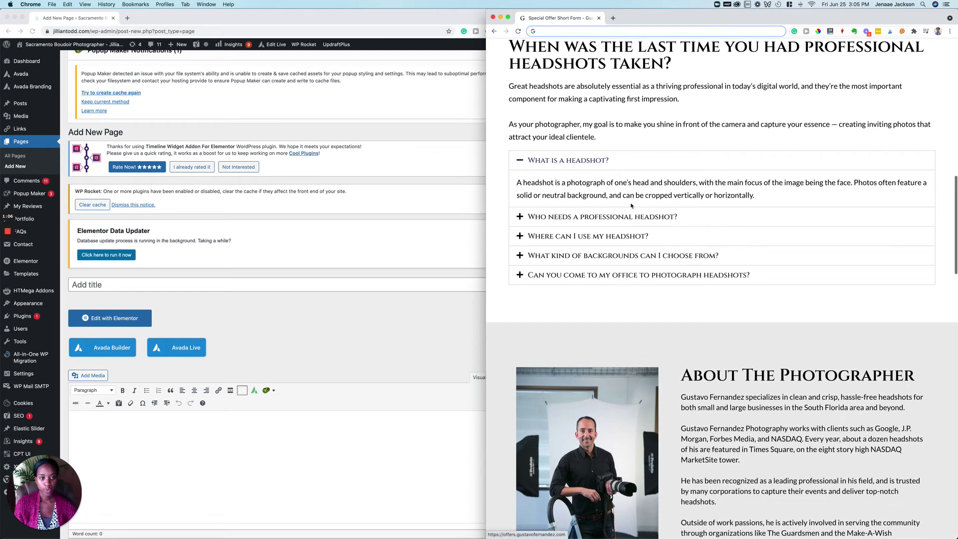
{"action": "scroll", "coordinate": [578, 280], "scroll_direction": "down", "scroll_amount": 3}
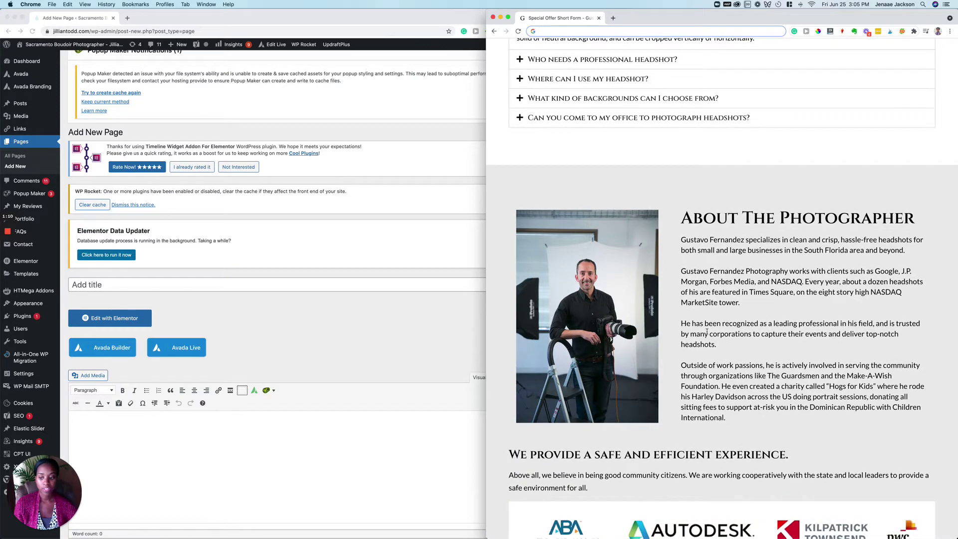
{"action": "scroll", "coordinate": [707, 332], "scroll_direction": "down", "scroll_amount": 10}
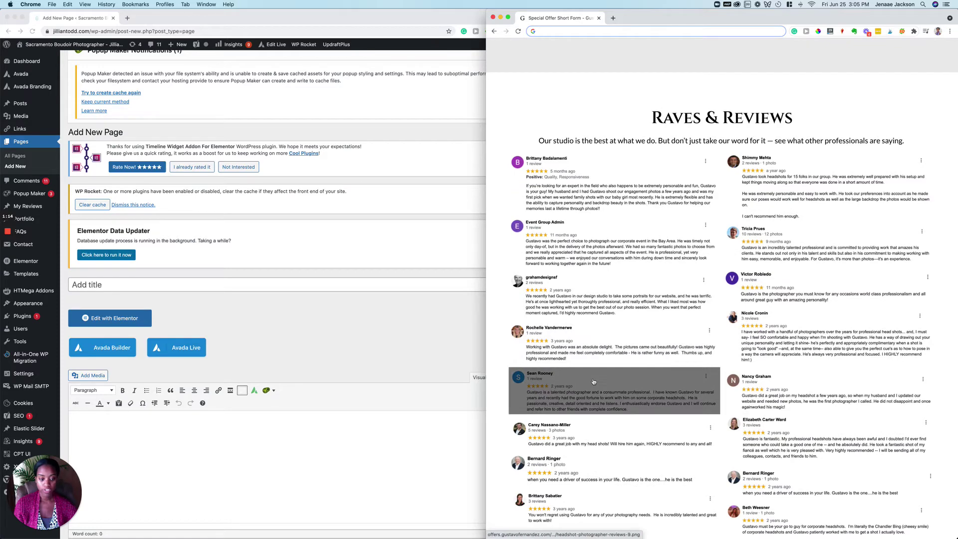
{"action": "scroll", "coordinate": [594, 382], "scroll_direction": "down", "scroll_amount": 7}
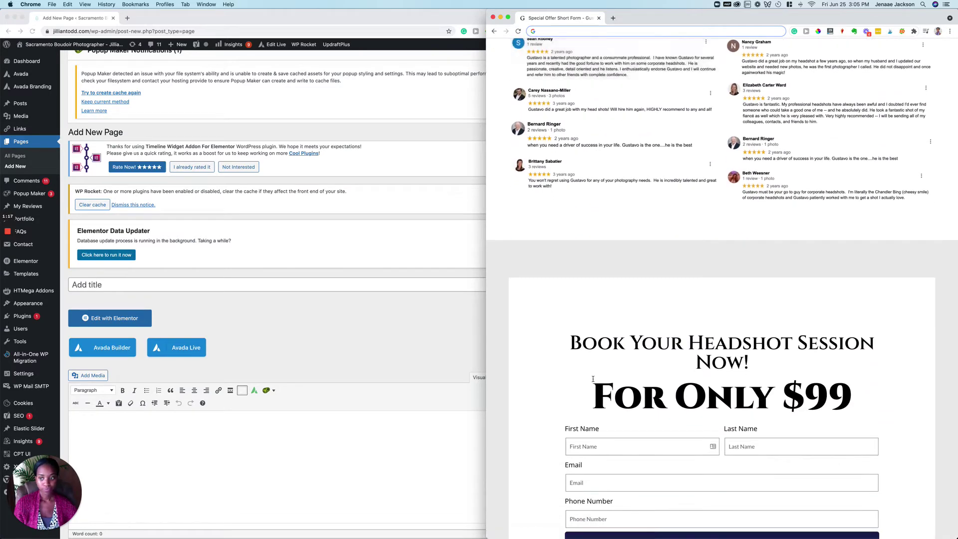
{"action": "scroll", "coordinate": [594, 379], "scroll_direction": "up", "scroll_amount": 4}
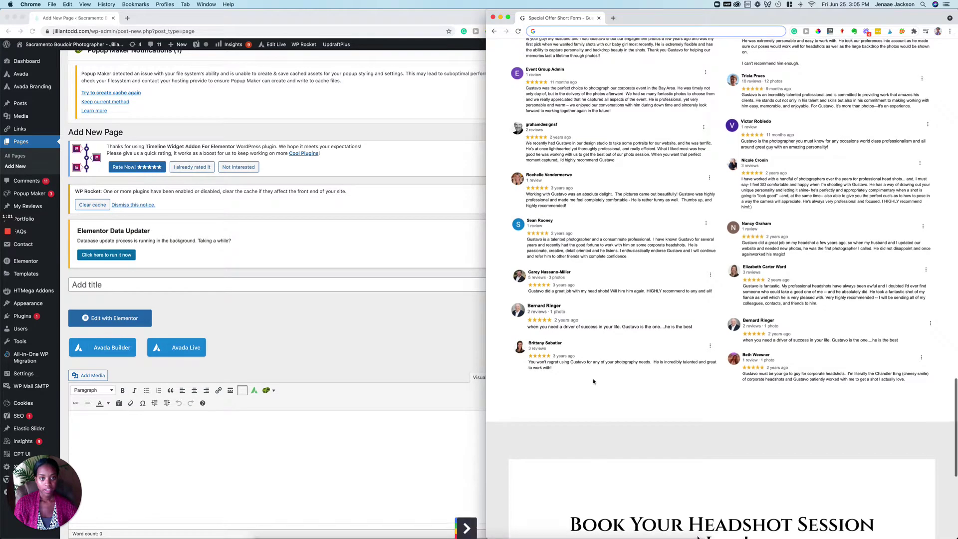
{"action": "scroll", "coordinate": [594, 382], "scroll_direction": "down", "scroll_amount": 3}
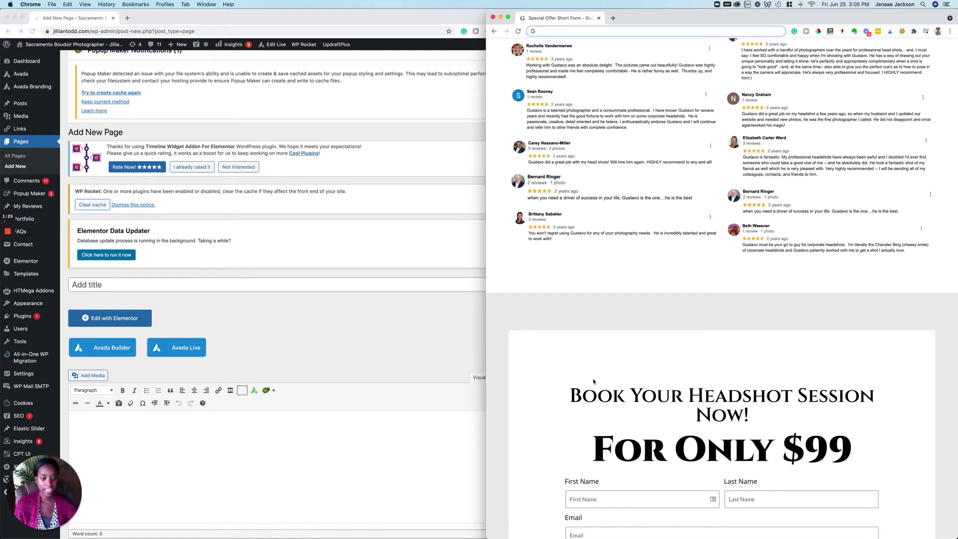
{"action": "scroll", "coordinate": [593, 382], "scroll_direction": "down", "scroll_amount": 4}
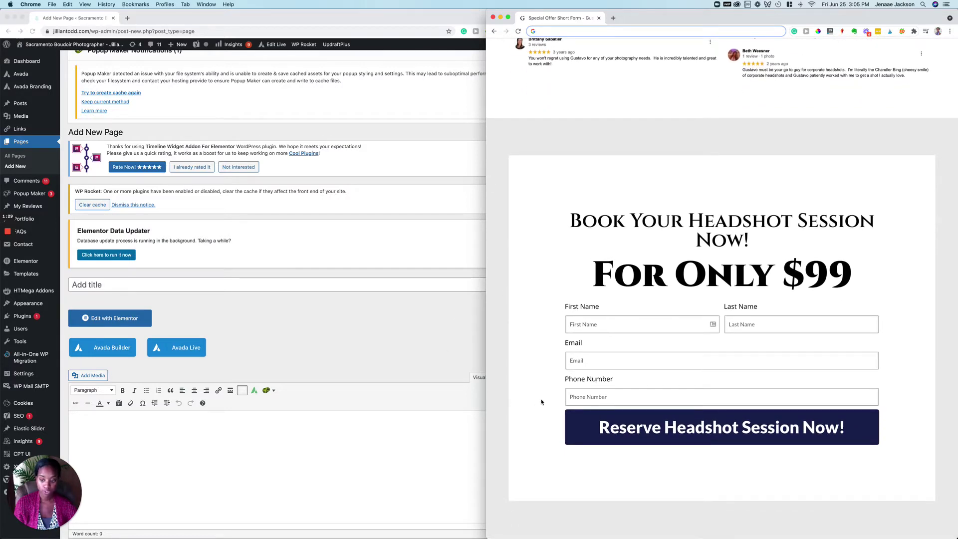
{"action": "scroll", "coordinate": [542, 402], "scroll_direction": "up", "scroll_amount": 8}
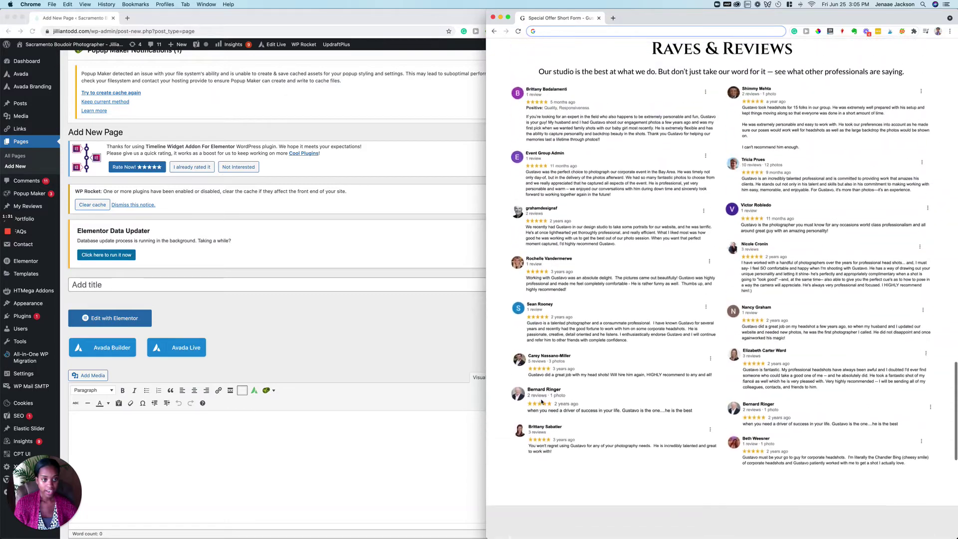
{"action": "scroll", "coordinate": [542, 401], "scroll_direction": "up", "scroll_amount": 10}
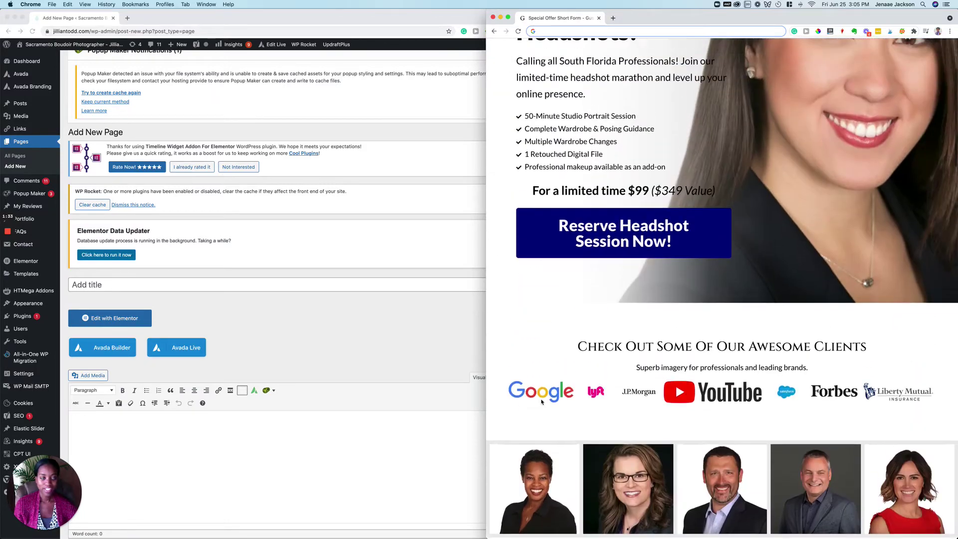
{"action": "scroll", "coordinate": [541, 401], "scroll_direction": "up", "scroll_amount": 2}
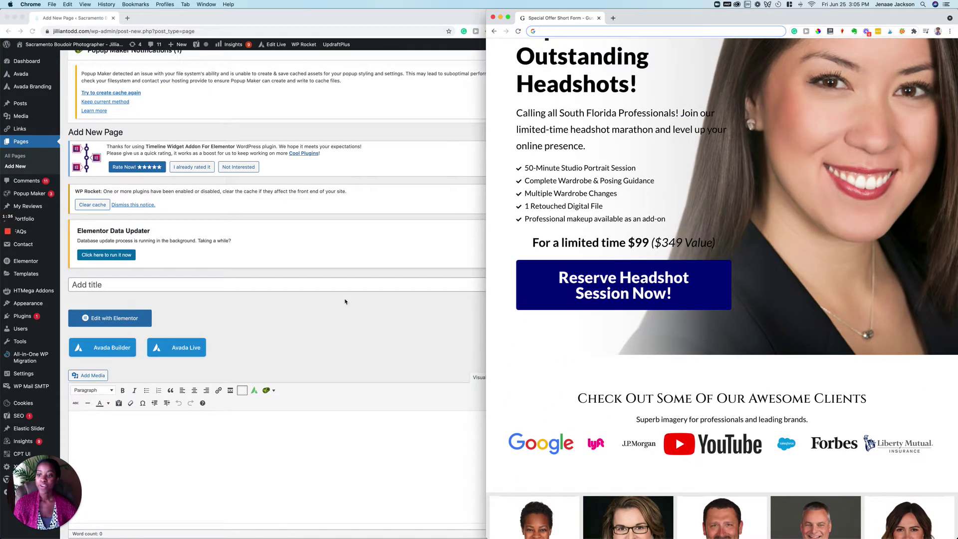
Switch to the WordPress window and open the new untitled page for editing with Elementor
{"action": "left_click", "coordinate": [288, 367]}
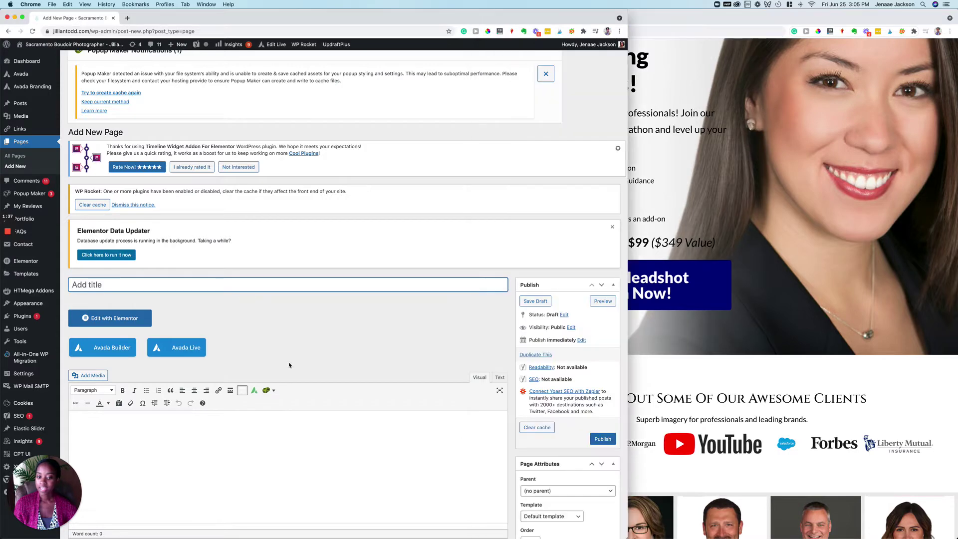
{"action": "scroll", "coordinate": [288, 365], "scroll_direction": "down", "scroll_amount": 5}
{"action": "scroll", "coordinate": [199, 377], "scroll_direction": "up", "scroll_amount": 3}
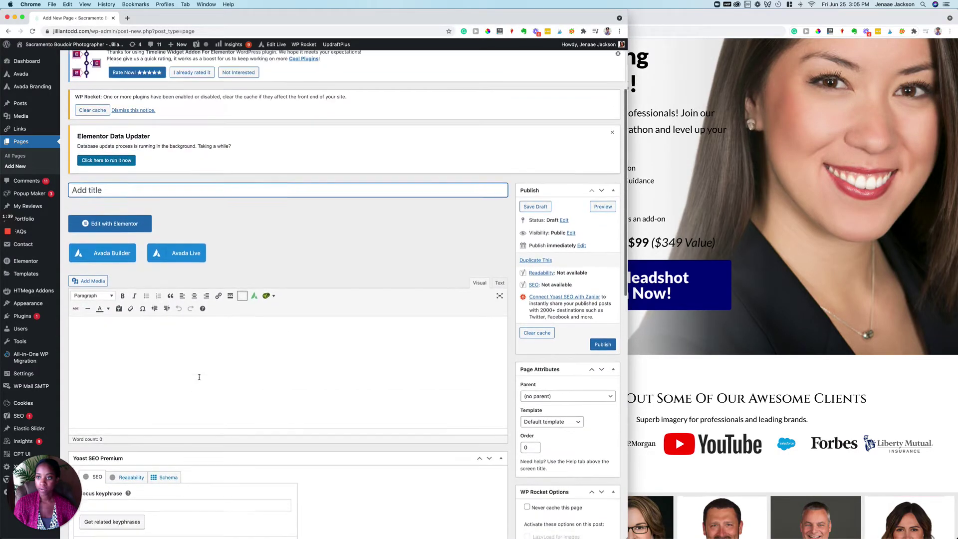
{"action": "scroll", "coordinate": [199, 377], "scroll_direction": "up", "scroll_amount": 1}
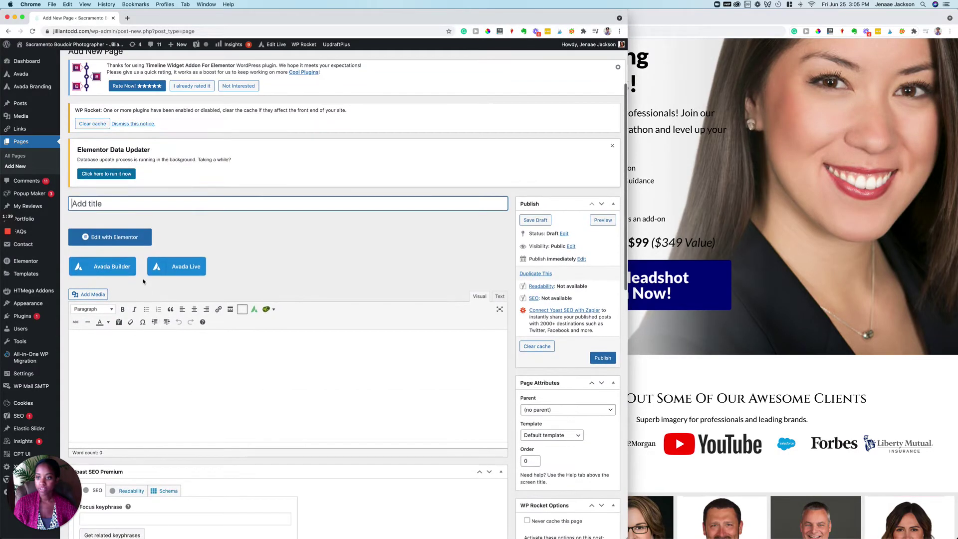
{"action": "left_click", "coordinate": [124, 238]}
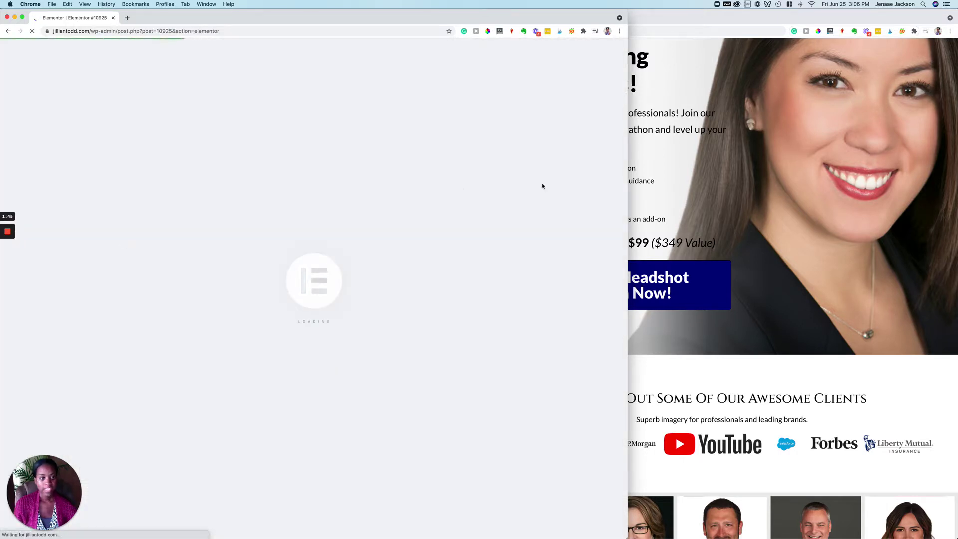
Review the sample landing page again, from the hero offer through the FAQ and photographer bio to the reviews section
{"action": "left_click", "coordinate": [841, 138]}
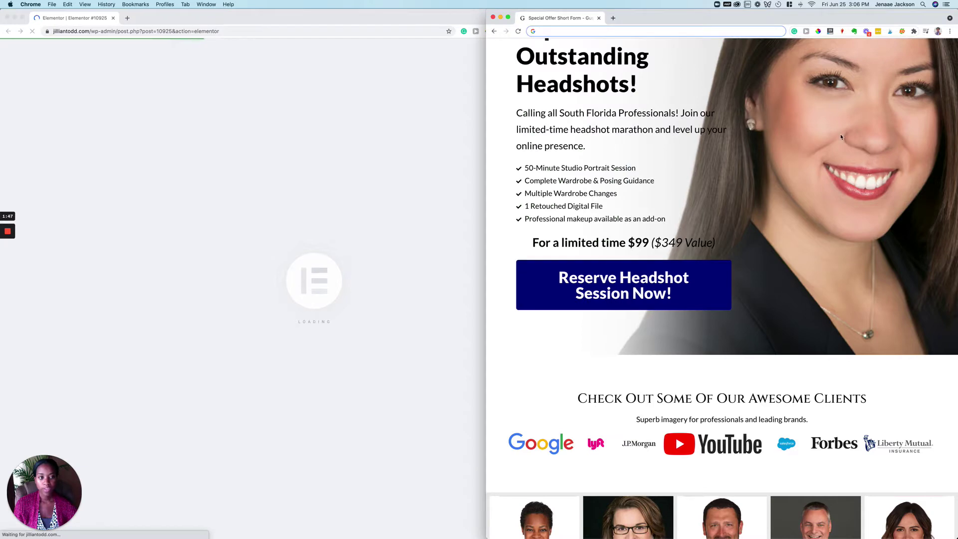
{"action": "scroll", "coordinate": [841, 138], "scroll_direction": "up", "scroll_amount": 4}
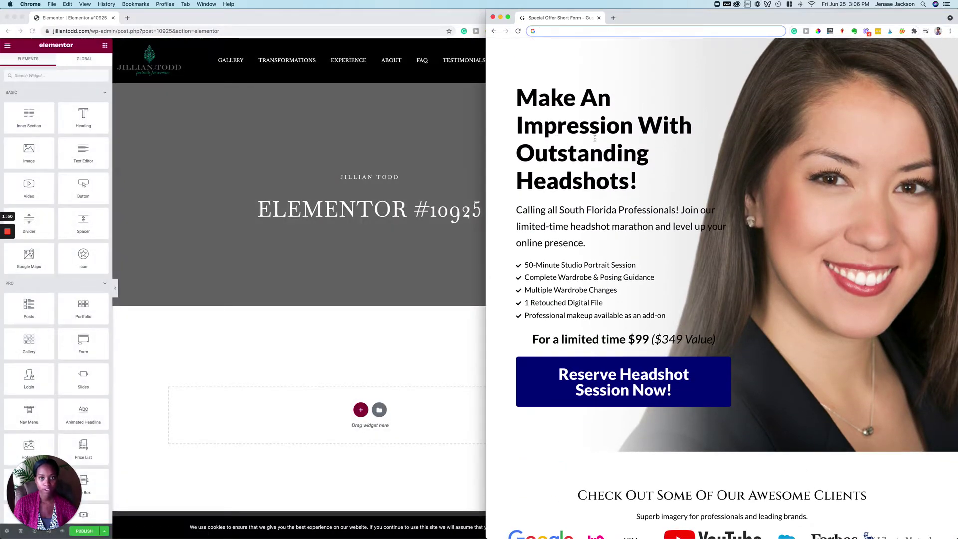
{"action": "scroll", "coordinate": [630, 244], "scroll_direction": "down", "scroll_amount": 10}
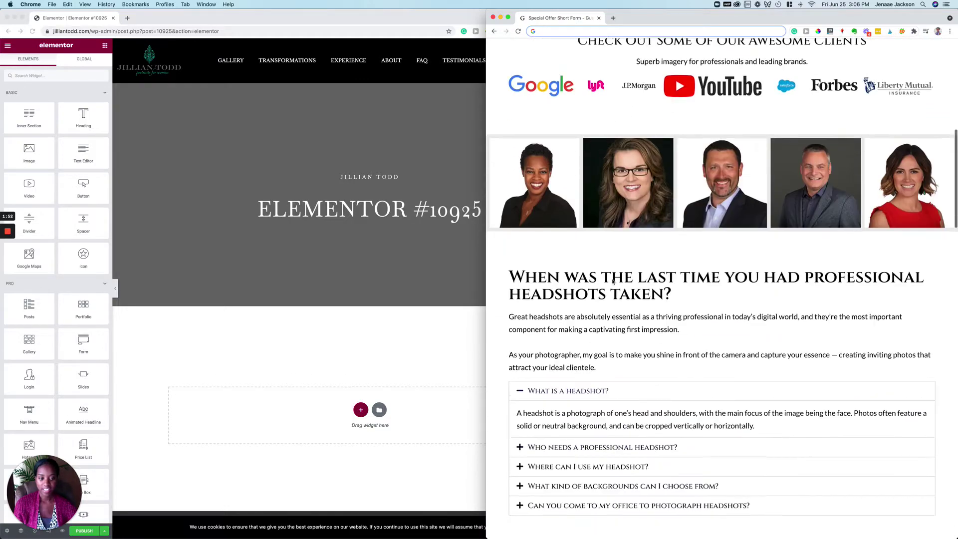
{"action": "scroll", "coordinate": [530, 349], "scroll_direction": "down", "scroll_amount": 7}
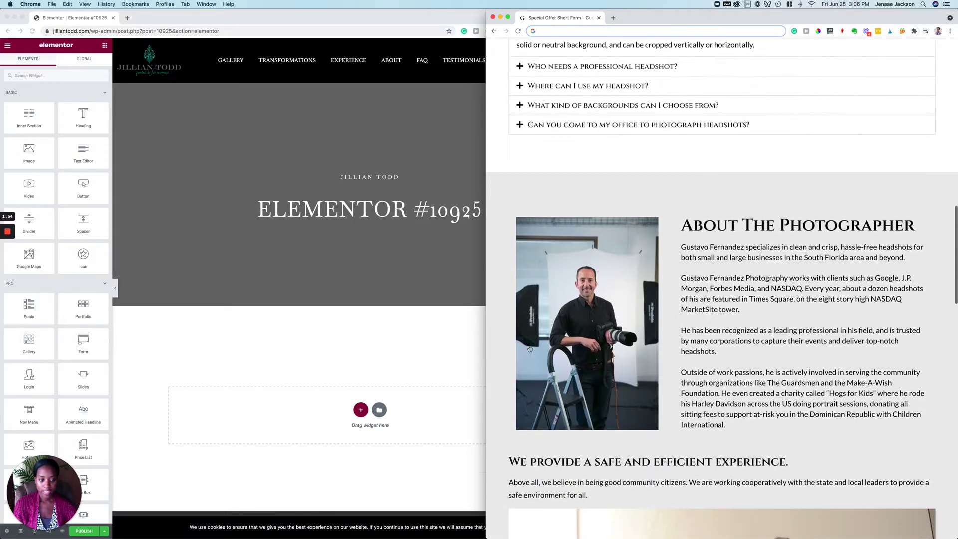
{"action": "scroll", "coordinate": [530, 349], "scroll_direction": "down", "scroll_amount": 8}
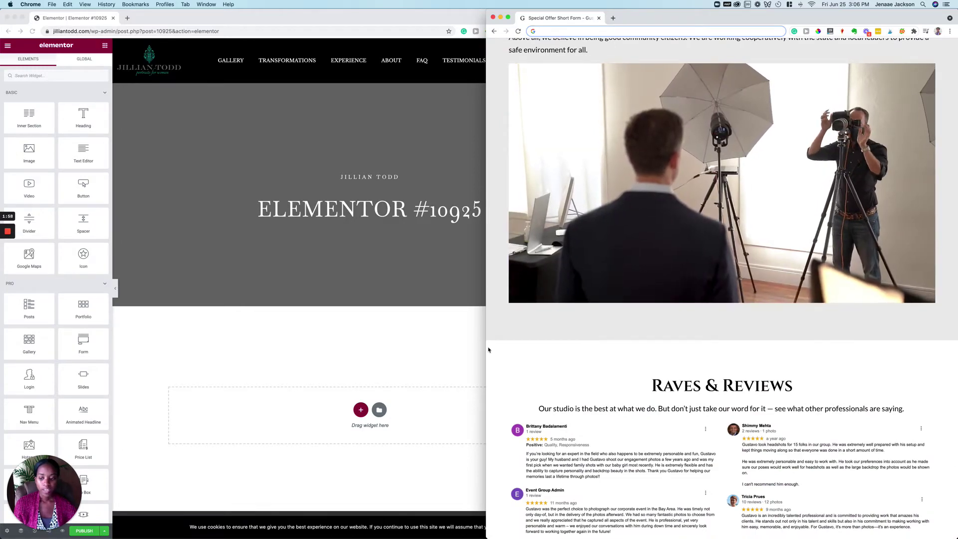
{"action": "scroll", "coordinate": [592, 289], "scroll_direction": "up", "scroll_amount": 20}
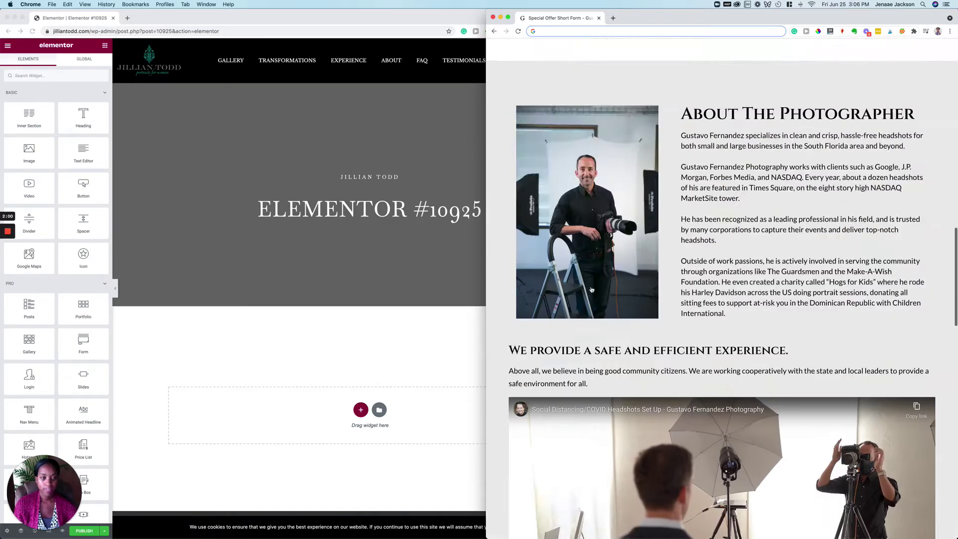
{"action": "scroll", "coordinate": [592, 289], "scroll_direction": "up", "scroll_amount": 5}
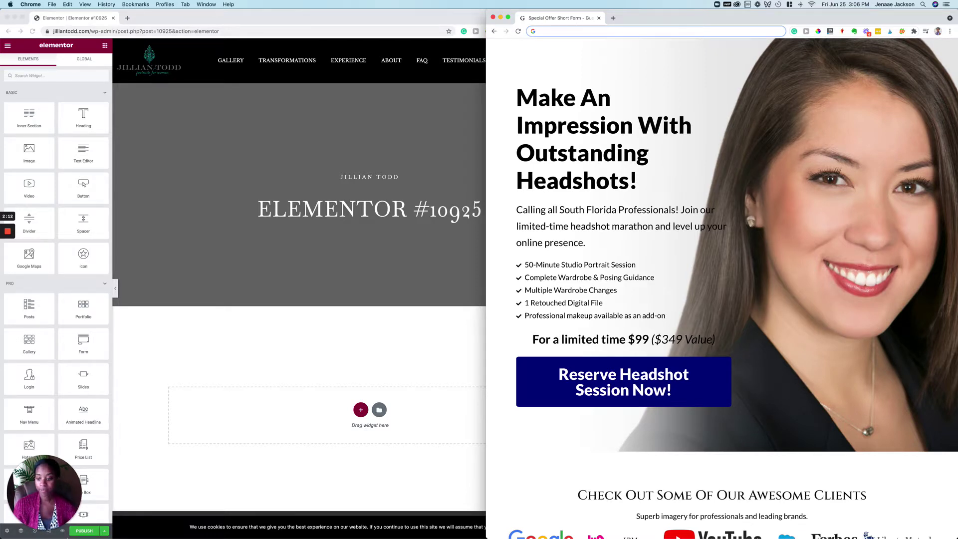
Set the page layout to Elementor Canvas in the page settings
{"action": "left_click", "coordinate": [7, 532]}
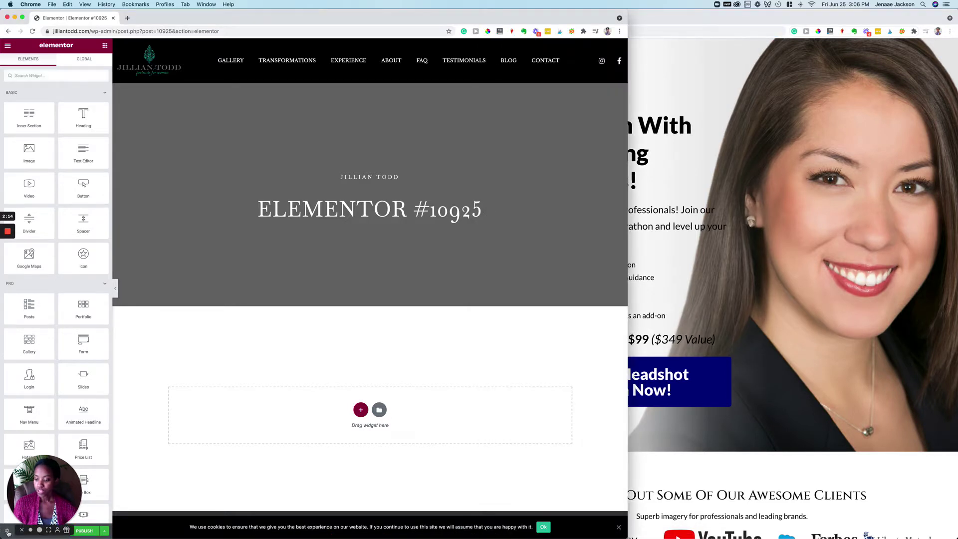
{"action": "left_click", "coordinate": [8, 533]}
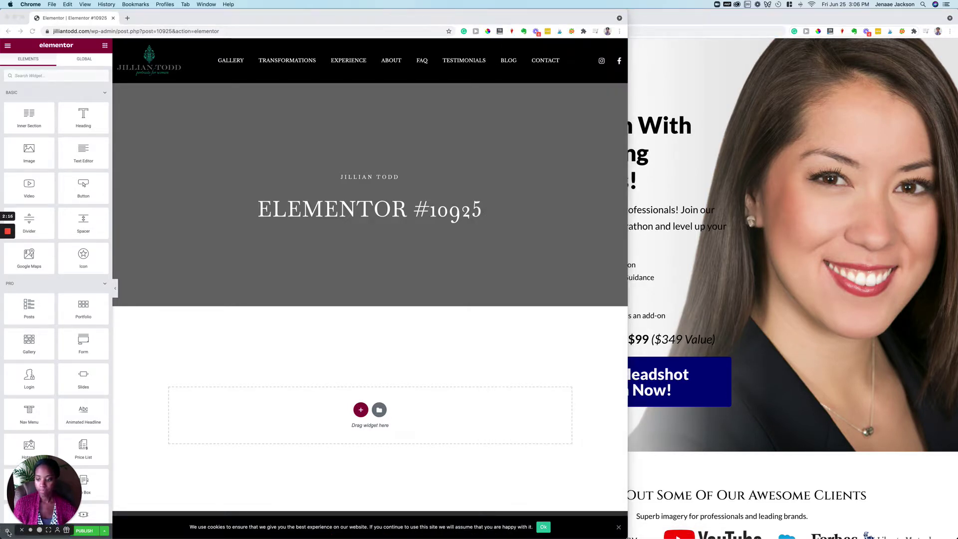
{"action": "left_click_drag", "start_coordinate": [52, 502], "coordinate": [613, 499]}
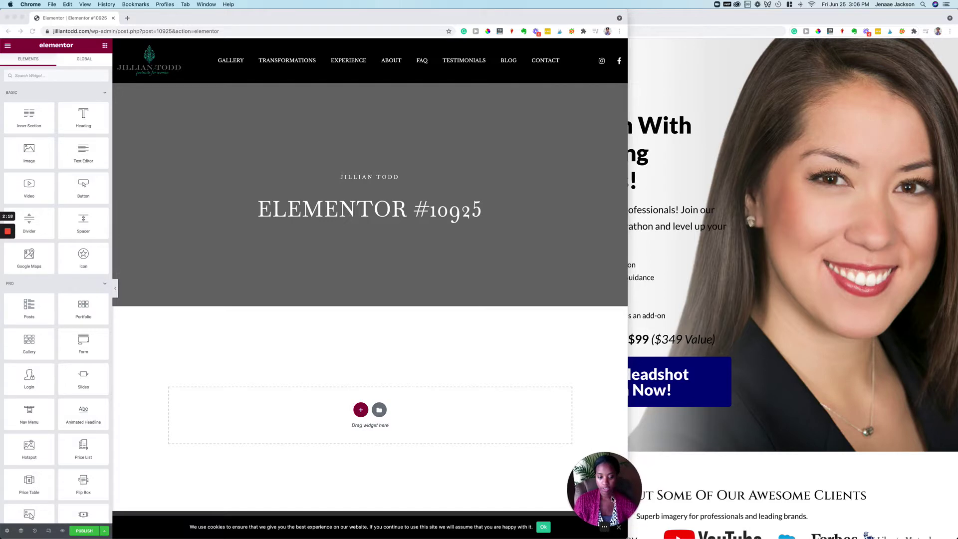
{"action": "left_click", "coordinate": [8, 532]}
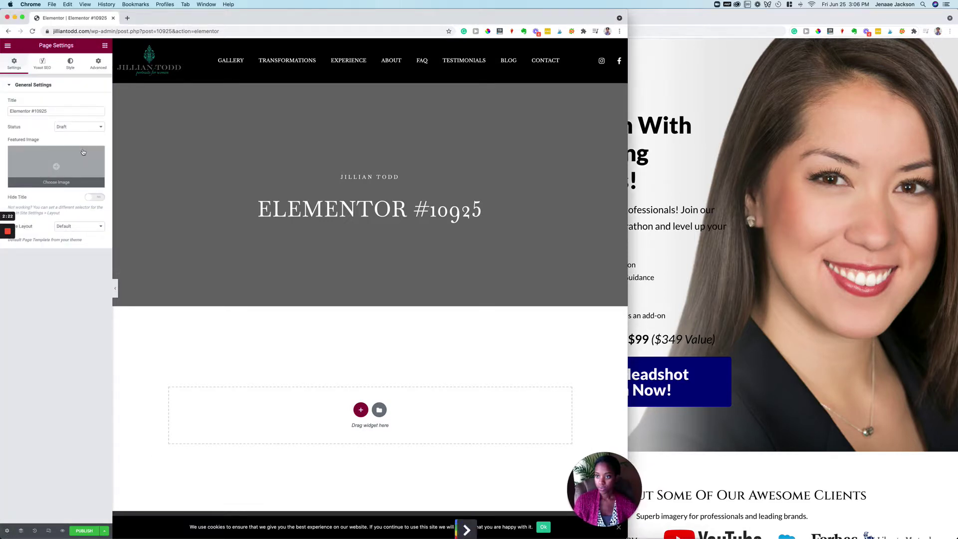
{"action": "left_click", "coordinate": [75, 226]}
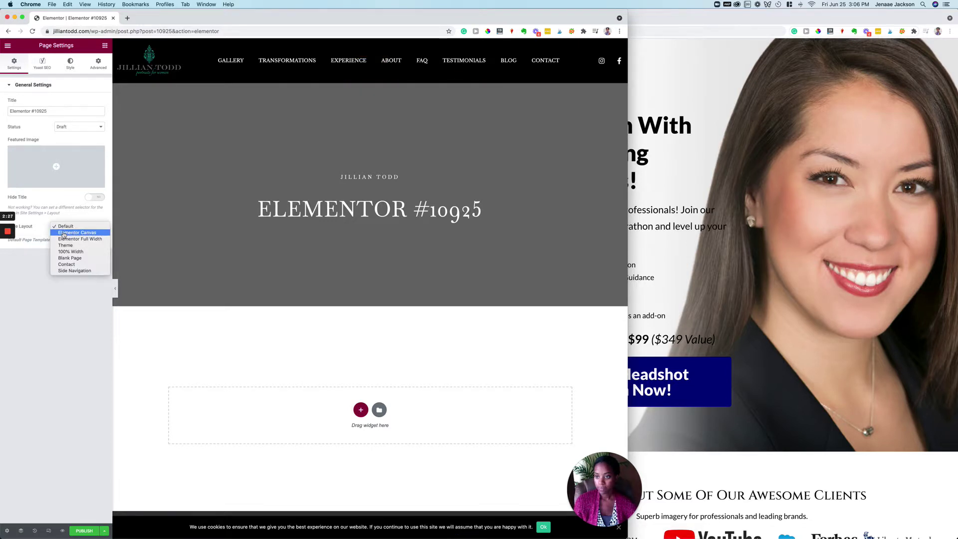
{"action": "left_click", "coordinate": [64, 233]}
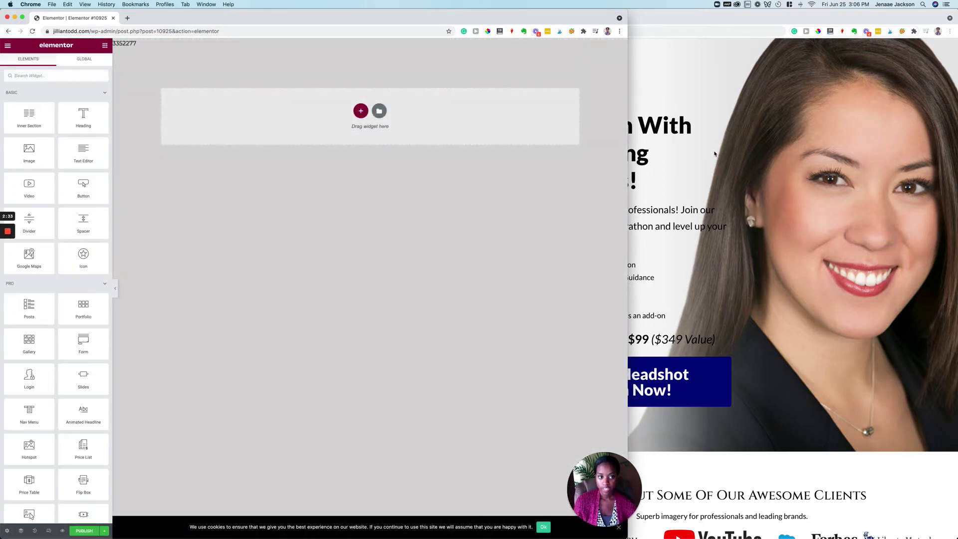
Check the sample page's hero section and add a single-column section to the empty page
{"action": "left_click", "coordinate": [699, 198]}
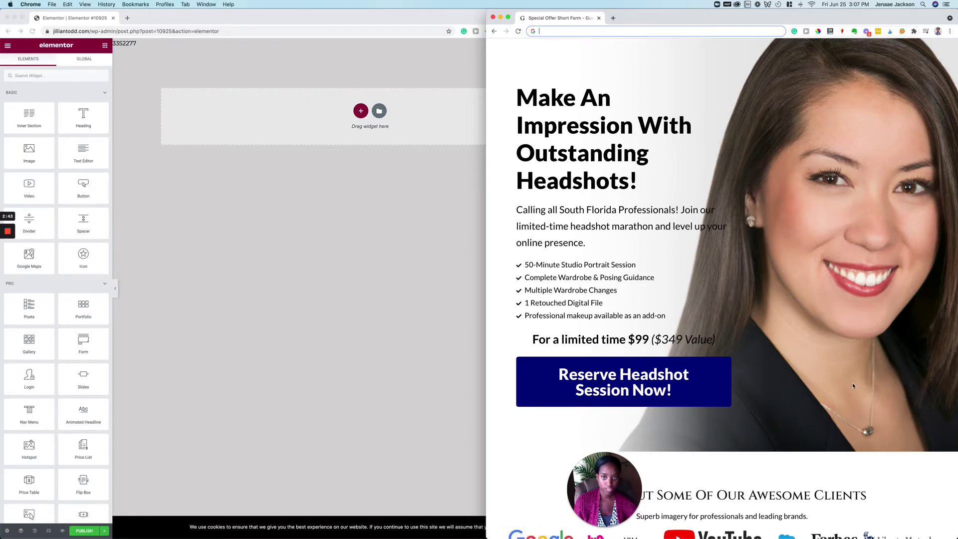
{"action": "left_click", "coordinate": [357, 392]}
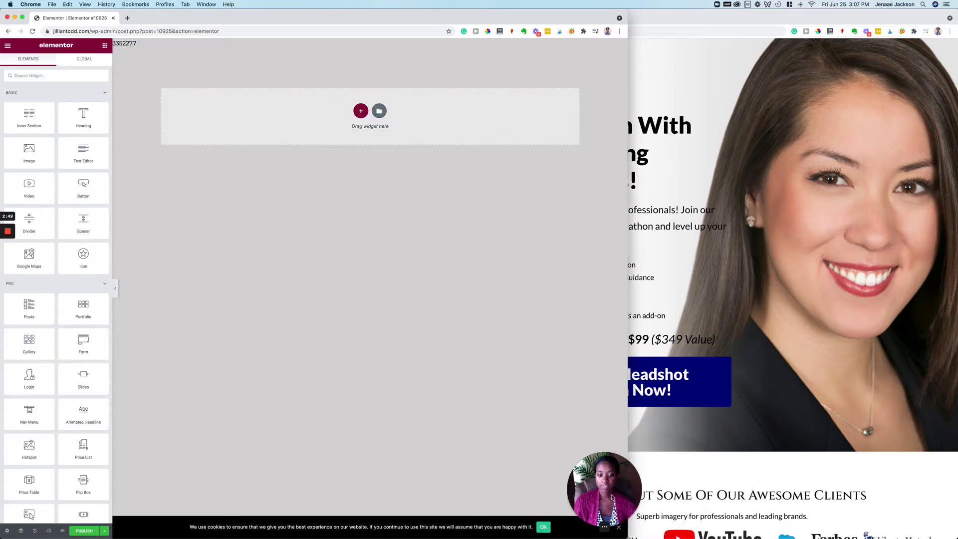
{"action": "left_click_drag", "start_coordinate": [617, 526], "coordinate": [928, 525]}
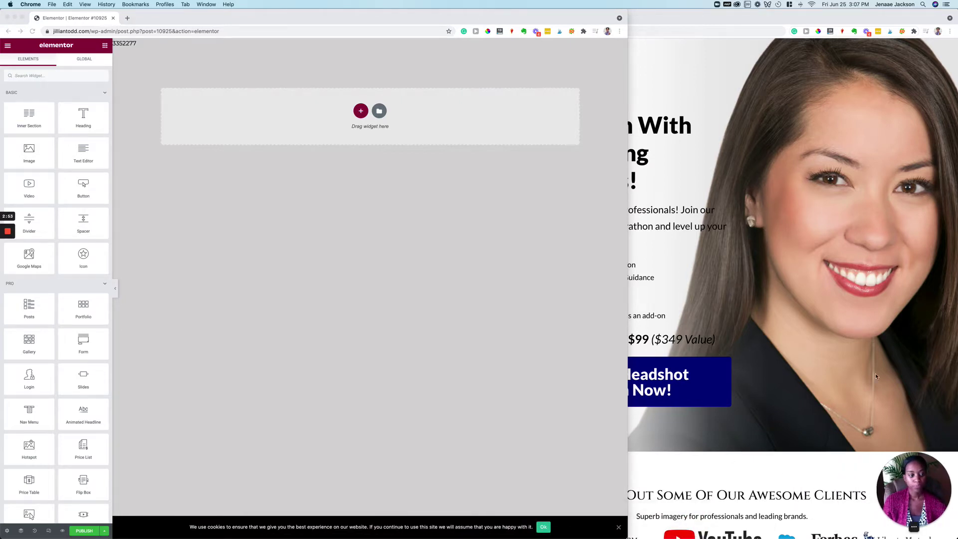
{"action": "left_click", "coordinate": [887, 326]}
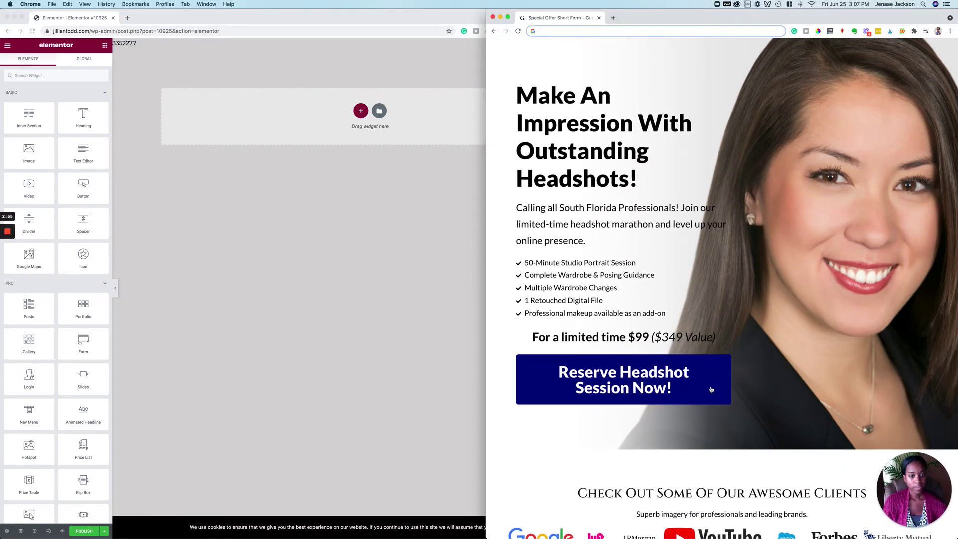
{"action": "left_click", "coordinate": [347, 306]}
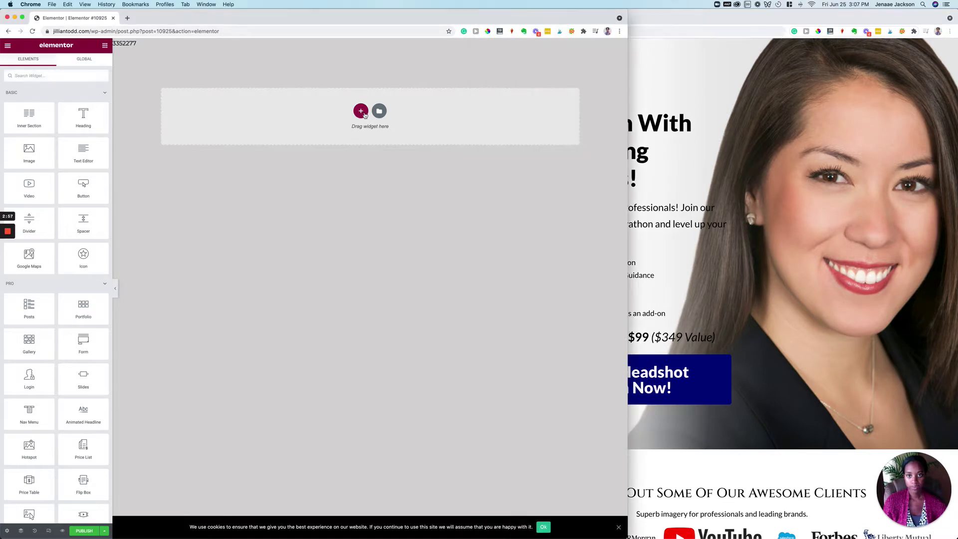
{"action": "left_click", "coordinate": [361, 111]}
{"action": "left_click", "coordinate": [281, 124]}
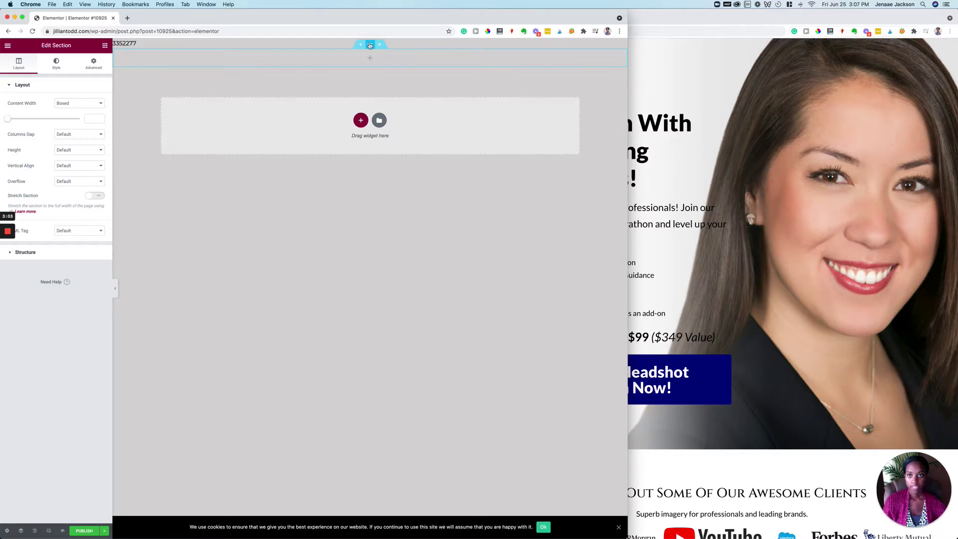
Set the new section's height to Fit To Screen, keeping its content width Boxed
{"action": "left_click", "coordinate": [68, 104]}
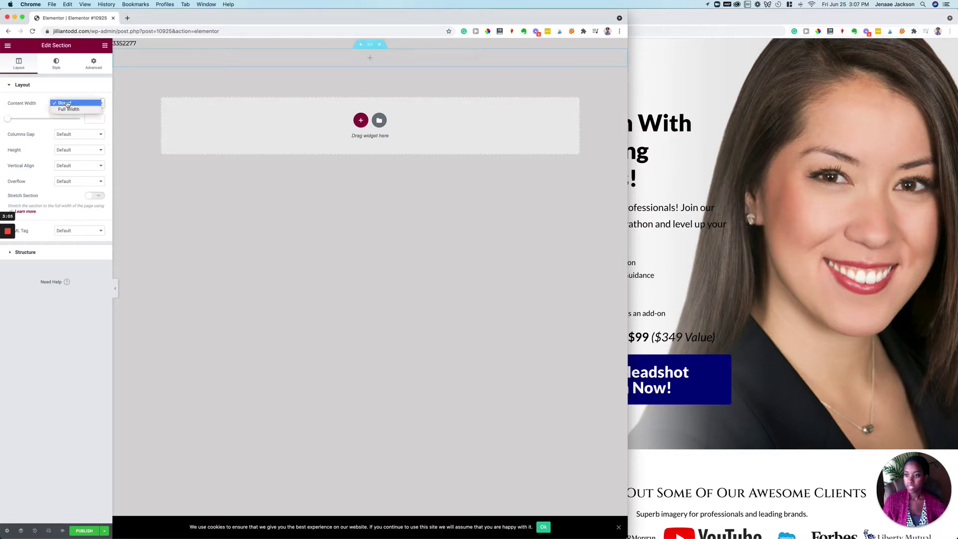
{"action": "left_click", "coordinate": [60, 156]}
{"action": "left_click", "coordinate": [64, 151]}
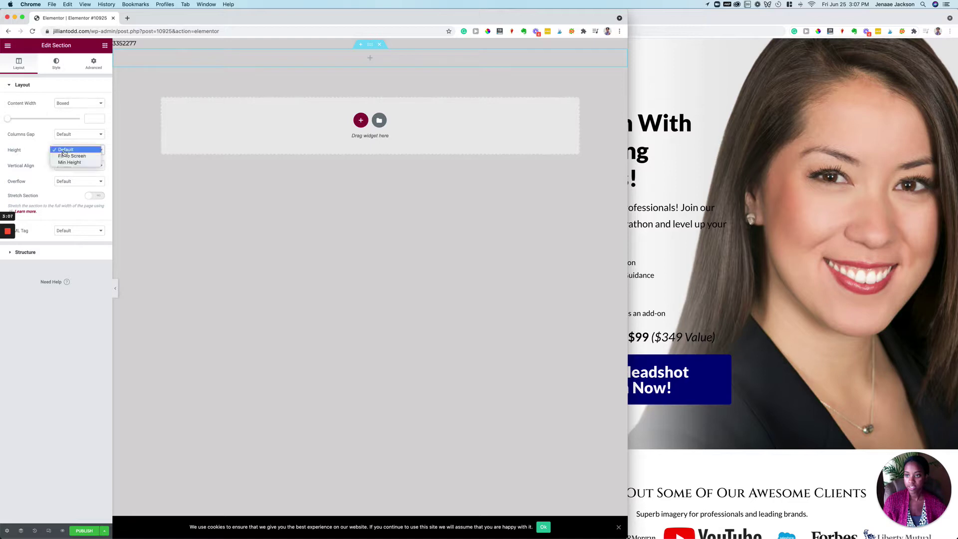
{"action": "left_click", "coordinate": [65, 156]}
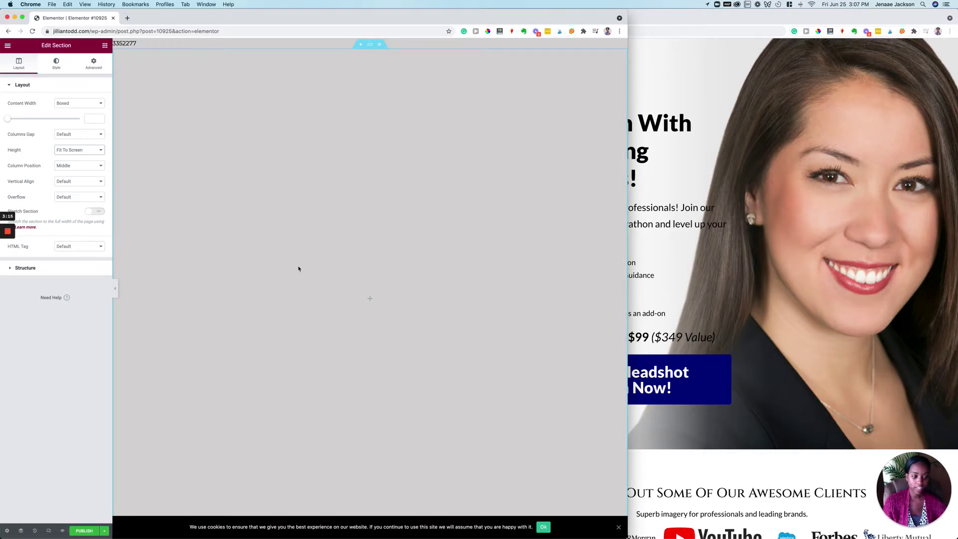
Compare with the sample's hero layout and place a two-column Inner Section inside the full-height section
{"action": "left_click", "coordinate": [703, 252]}
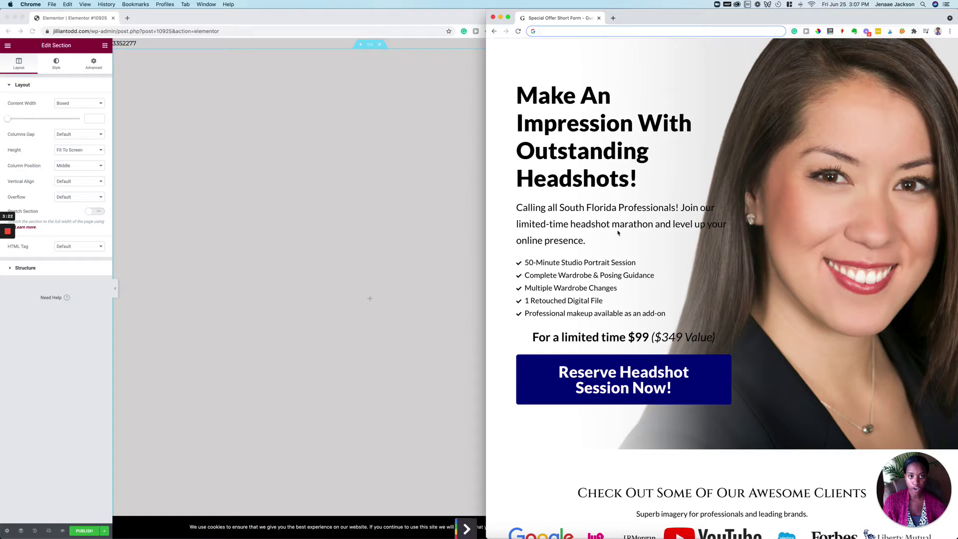
{"action": "left_click", "coordinate": [256, 240]}
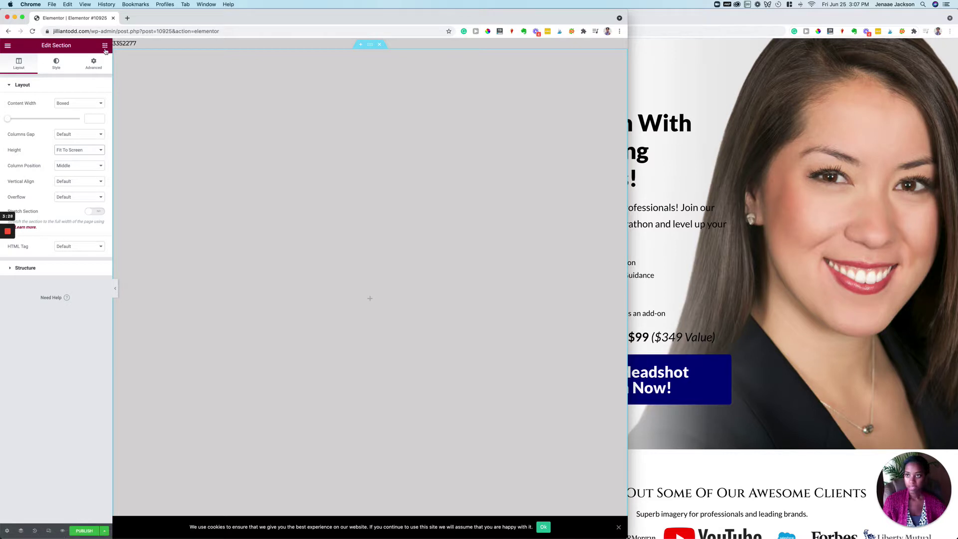
{"action": "left_click", "coordinate": [372, 300]}
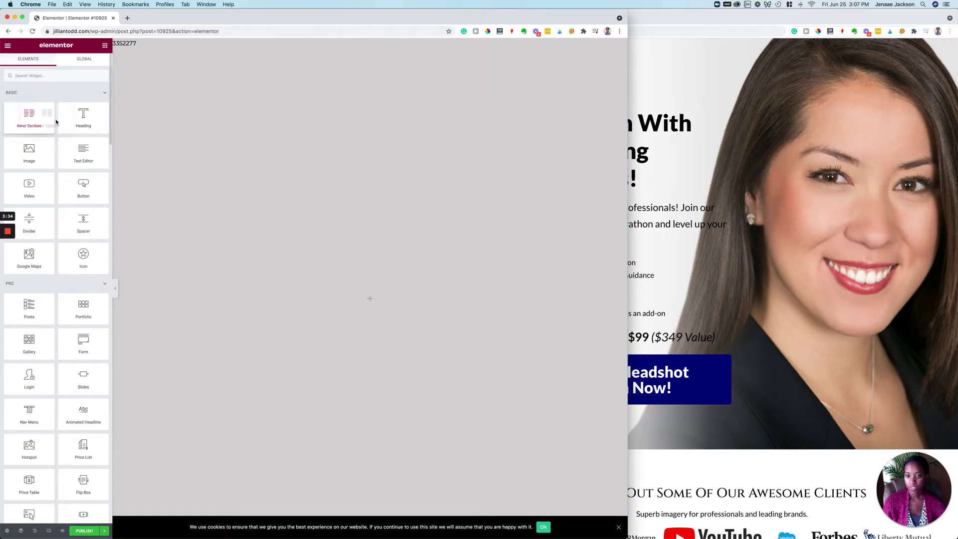
{"action": "left_click_drag", "start_coordinate": [50, 120], "coordinate": [365, 299]}
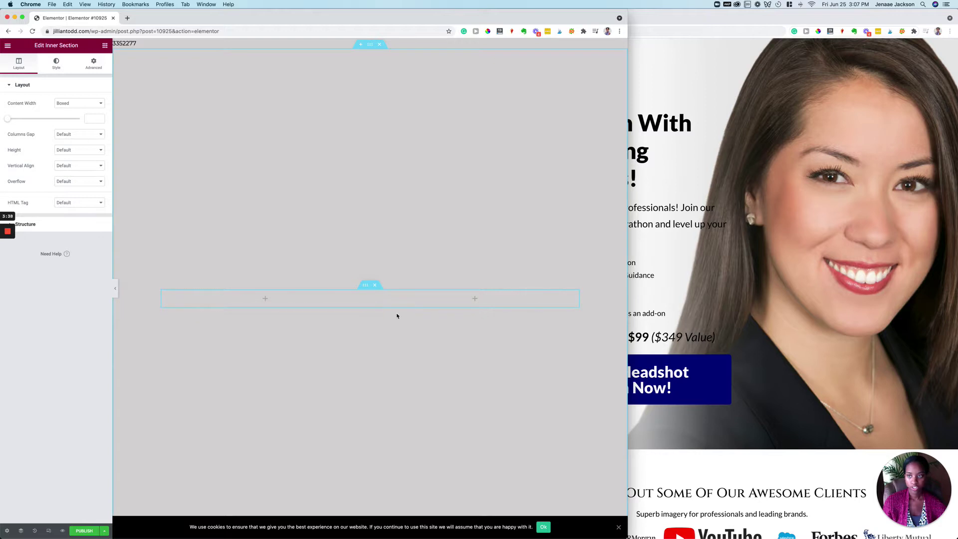
Add two Heading widgets, one in the inner section's first column and one directly beneath the inner section
{"action": "left_click", "coordinate": [104, 46]}
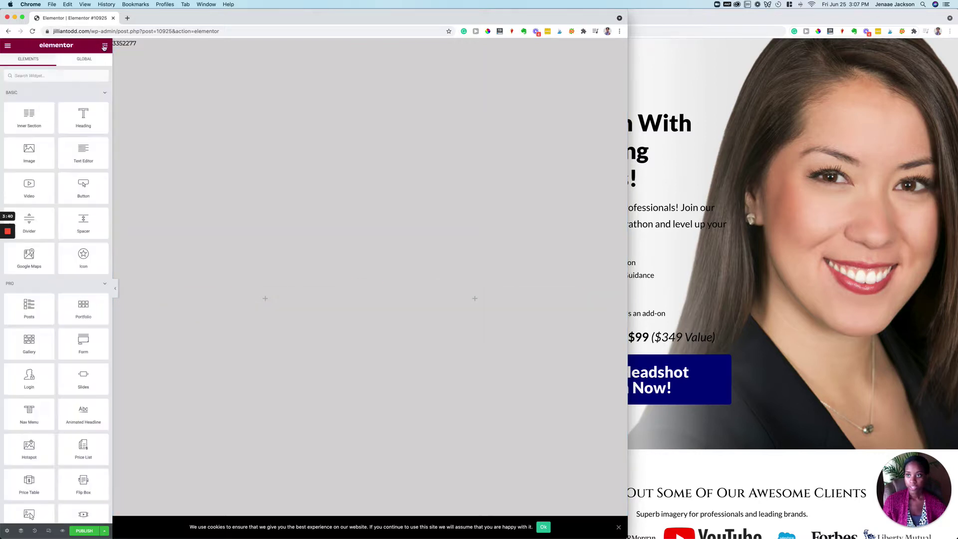
{"action": "left_click_drag", "start_coordinate": [83, 118], "coordinate": [160, 288]}
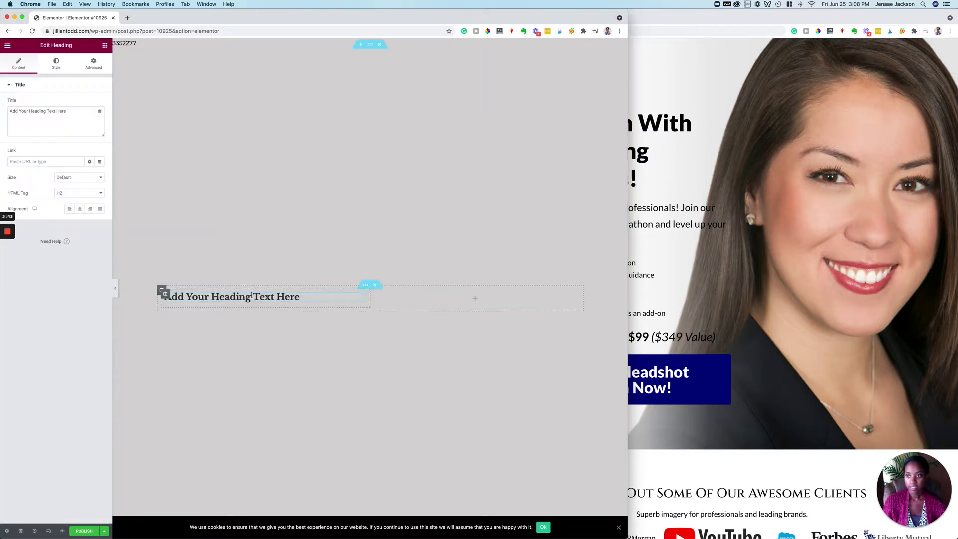
{"action": "left_click", "coordinate": [104, 46]}
{"action": "left_click_drag", "start_coordinate": [82, 114], "coordinate": [212, 306]}
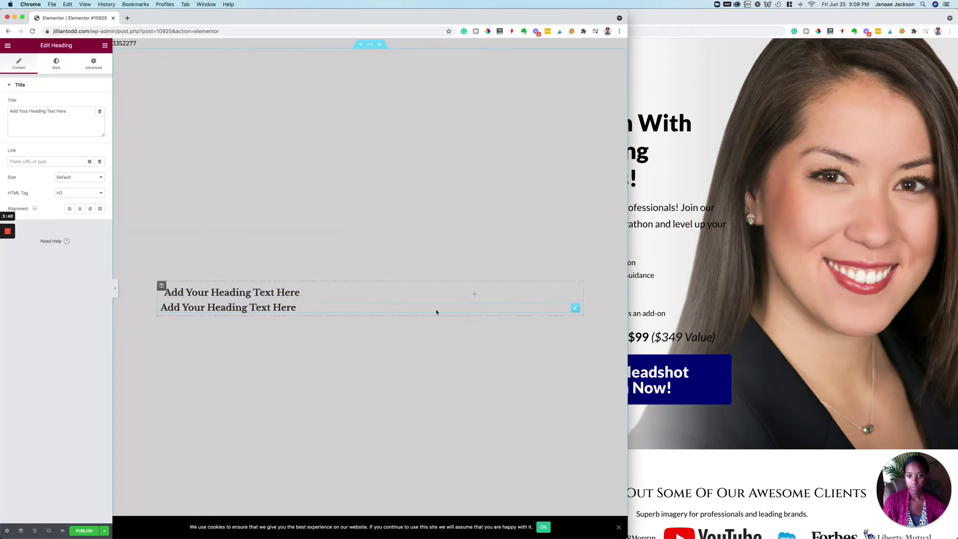
Check the sample's bullet list, search the widgets for "icon" and add an Icon List below the second heading
{"action": "left_click", "coordinate": [105, 45]}
{"action": "left_click", "coordinate": [698, 248]}
{"action": "key", "text": "super+l"}
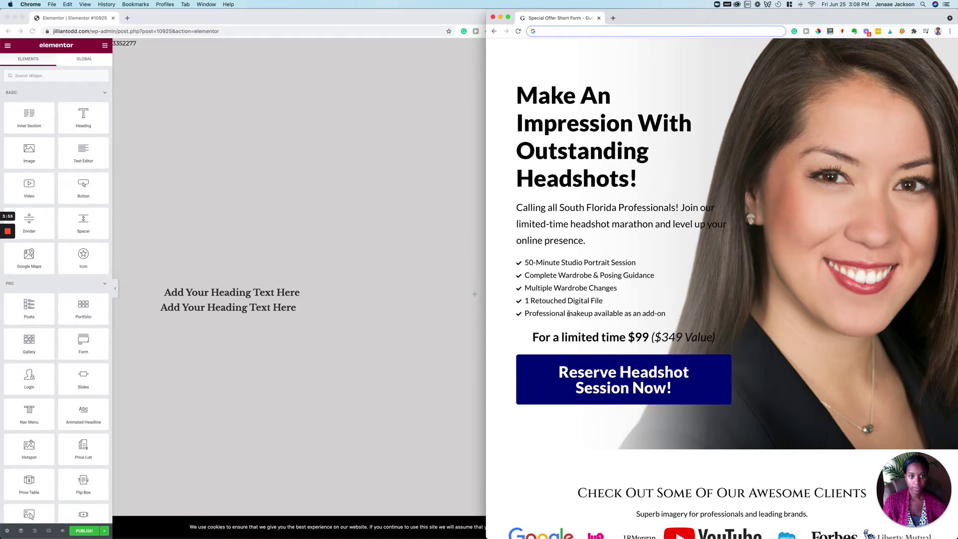
{"action": "left_click", "coordinate": [106, 49]}
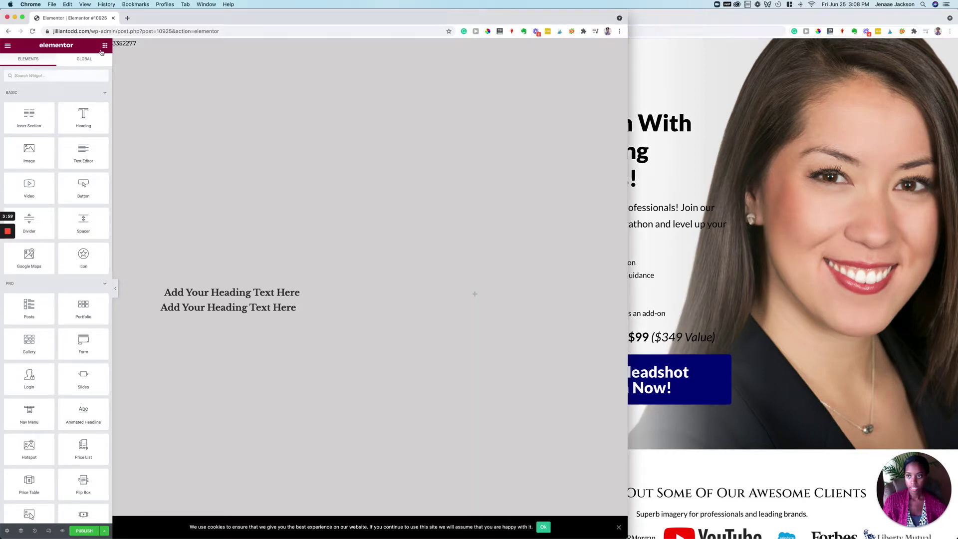
{"action": "type", "text": "icon"}
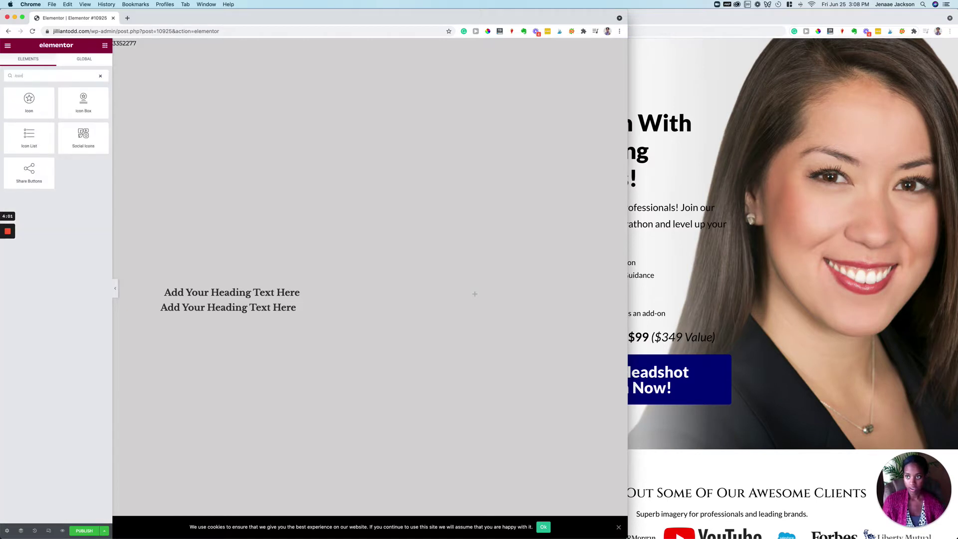
{"action": "left_click_drag", "start_coordinate": [30, 145], "coordinate": [197, 310]}
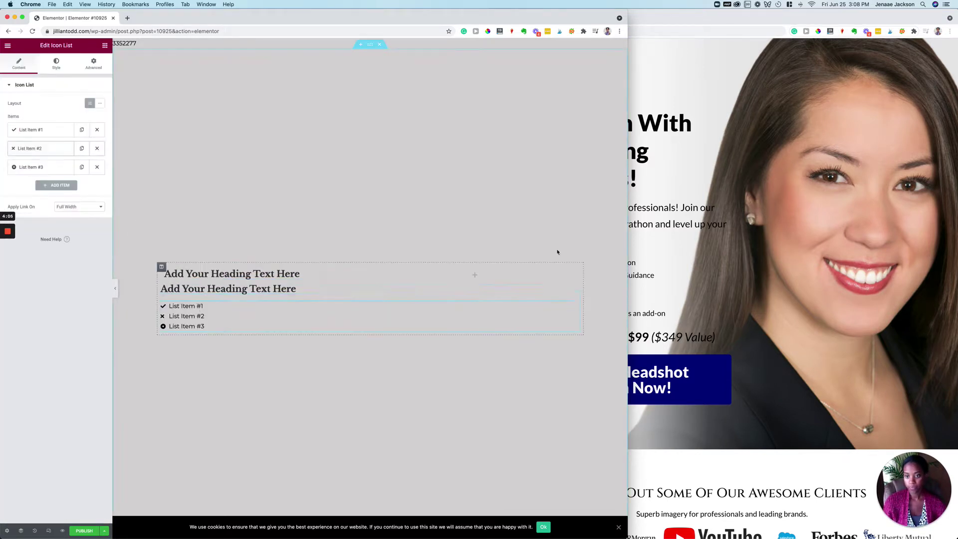
Following the sample's price line and reserve button, add a Text Editor widget and a Button widget below the icon list
{"action": "left_click", "coordinate": [660, 280]}
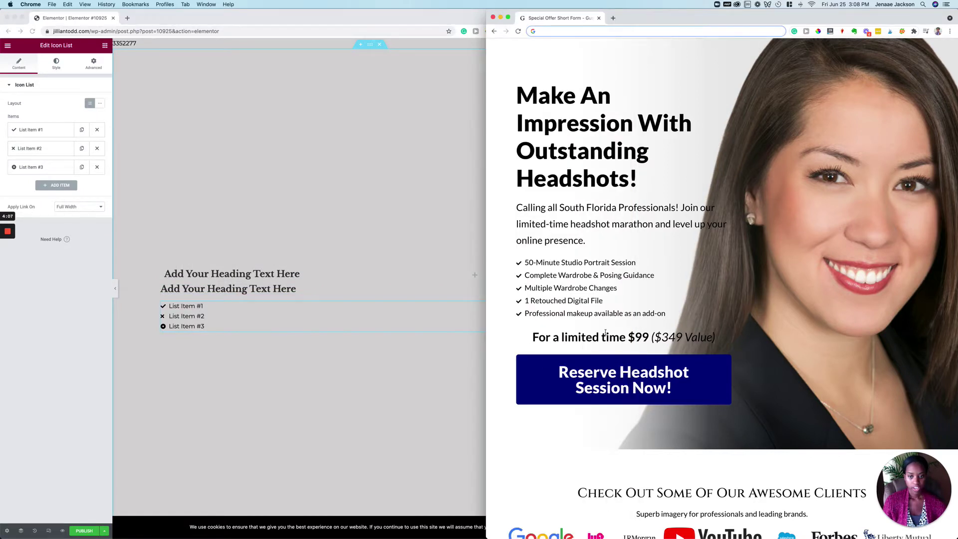
{"action": "left_click", "coordinate": [104, 46]}
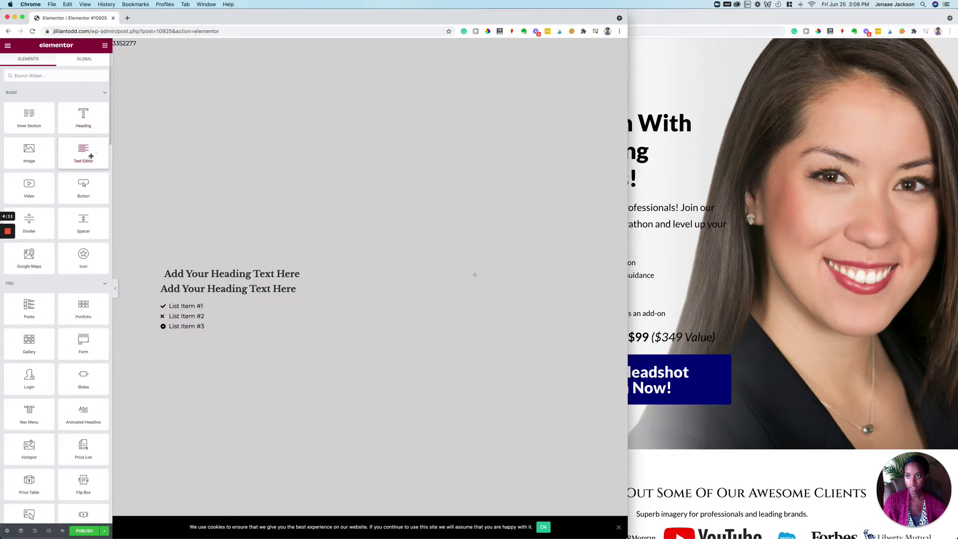
{"action": "left_click_drag", "start_coordinate": [91, 155], "coordinate": [217, 332]}
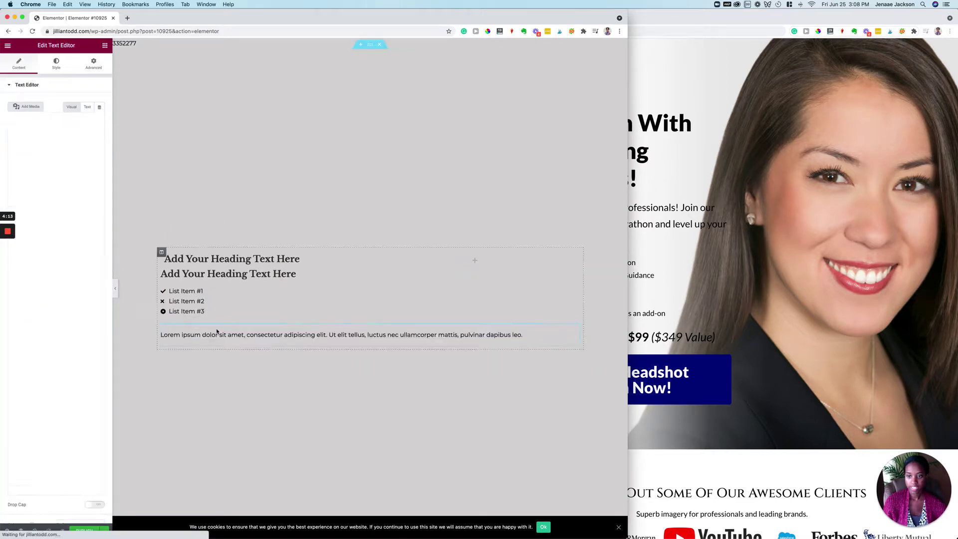
{"action": "left_click", "coordinate": [680, 317]}
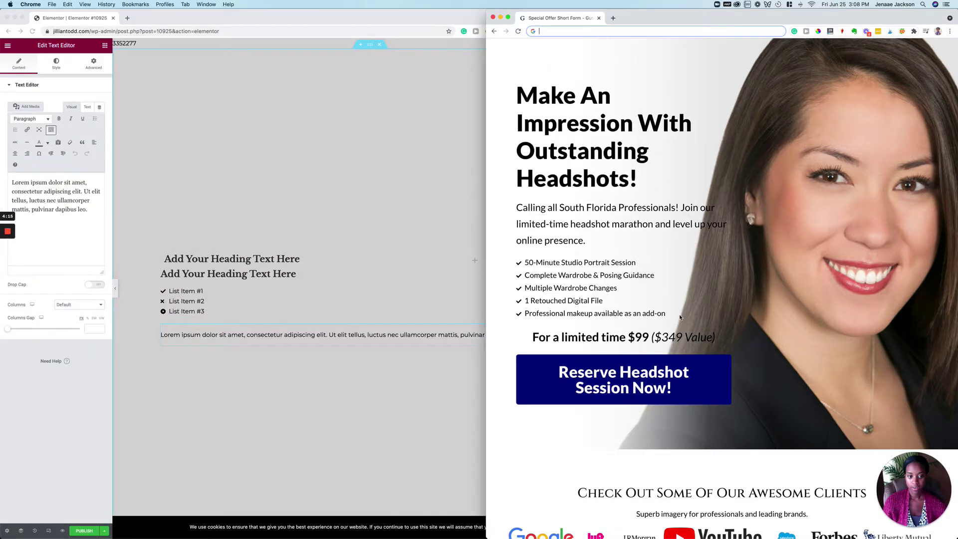
{"action": "left_click", "coordinate": [104, 45]}
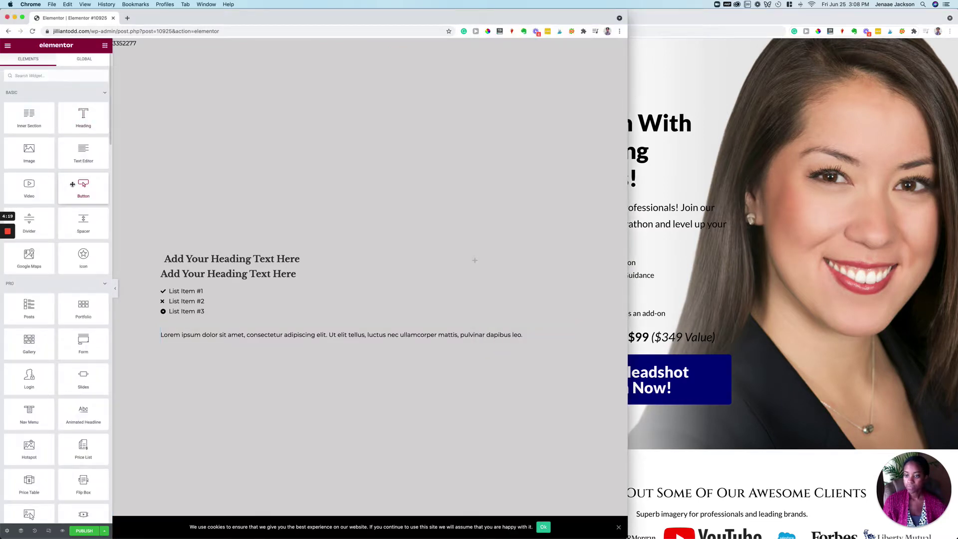
{"action": "left_click_drag", "start_coordinate": [73, 184], "coordinate": [206, 339]}
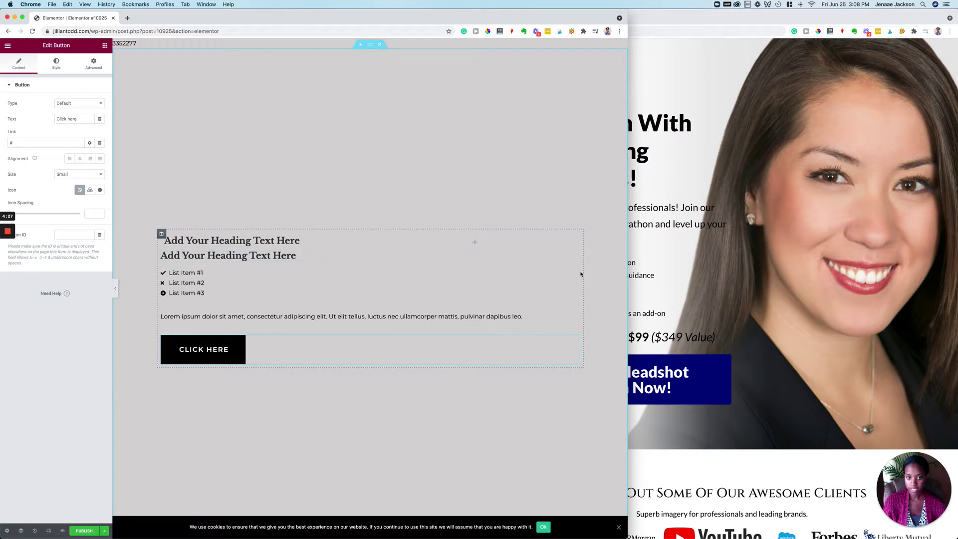
Move the second heading, icon list, text editor and button under the first heading in the inner section's first column
{"action": "left_click_drag", "start_coordinate": [575, 274], "coordinate": [310, 265]}
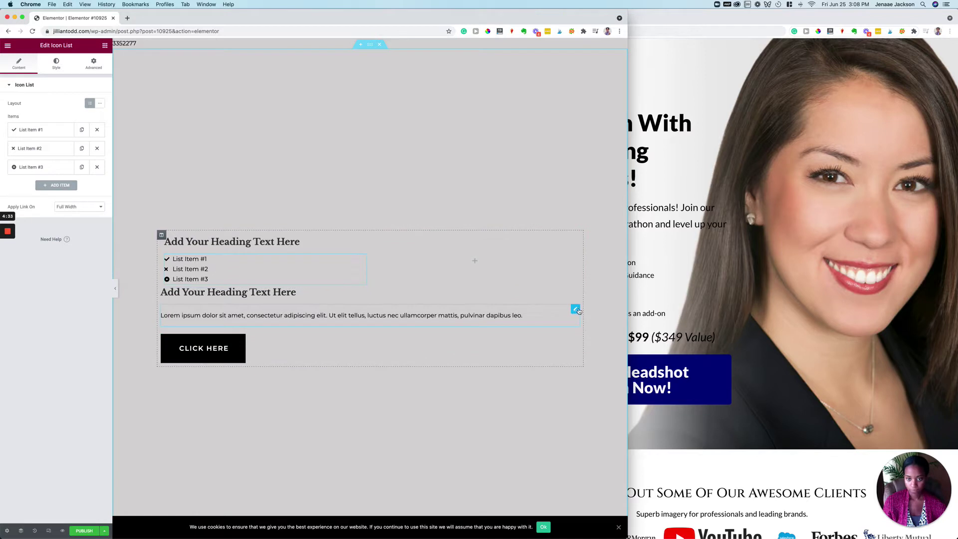
{"action": "left_click_drag", "start_coordinate": [578, 310], "coordinate": [286, 297]}
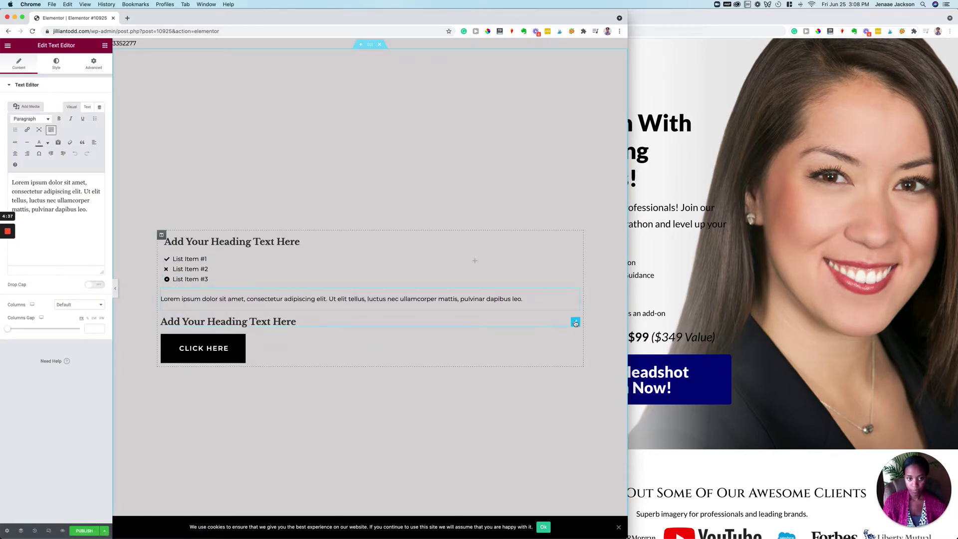
{"action": "left_click_drag", "start_coordinate": [575, 323], "coordinate": [272, 256]}
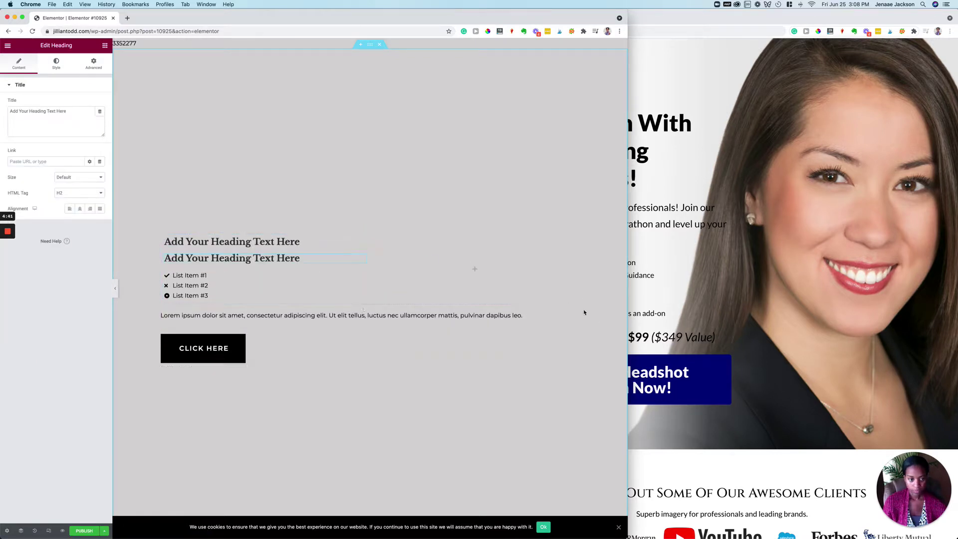
{"action": "left_click_drag", "start_coordinate": [556, 310], "coordinate": [262, 302]}
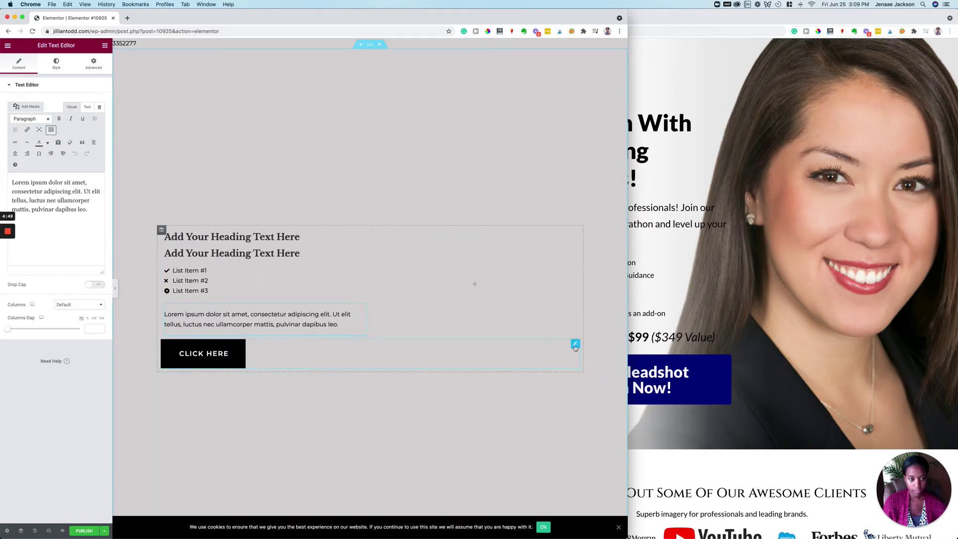
{"action": "left_click_drag", "start_coordinate": [575, 345], "coordinate": [330, 340]}
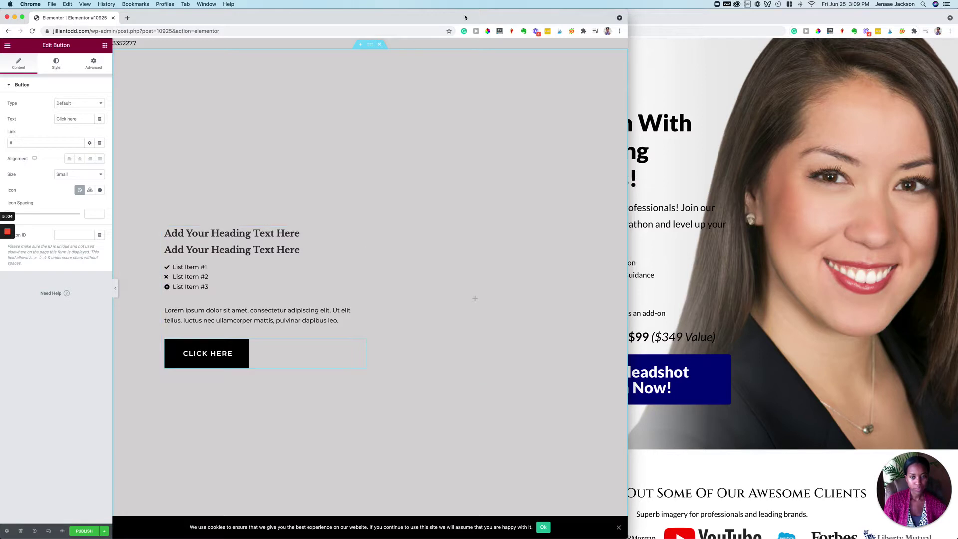
Set the outer section's background type to Classic and open the media library to choose its image
{"action": "left_click", "coordinate": [371, 45]}
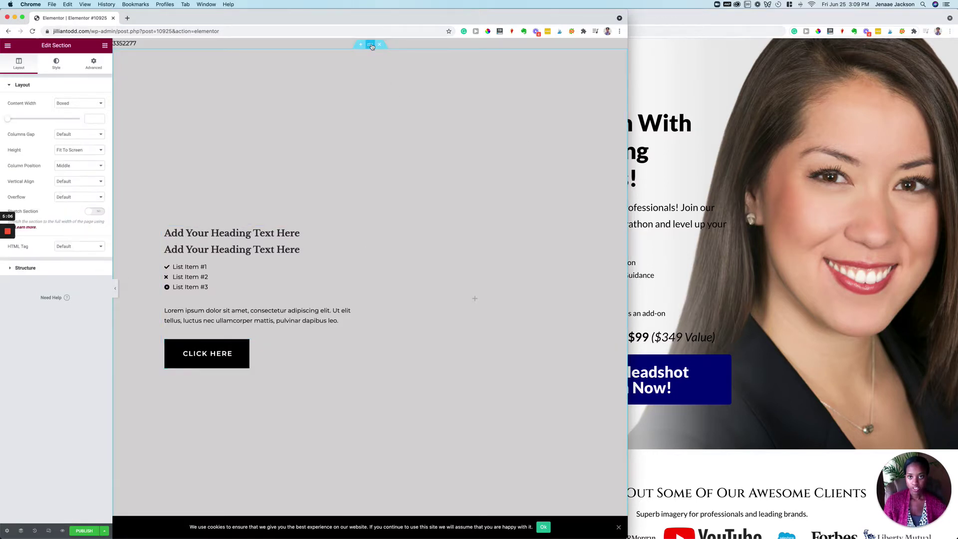
{"action": "left_click", "coordinate": [58, 63]}
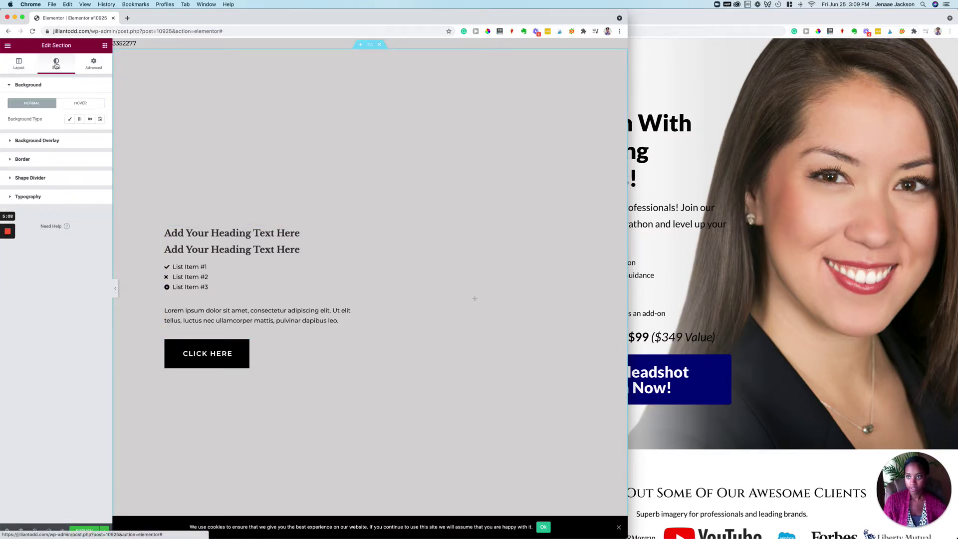
{"action": "left_click", "coordinate": [69, 121]}
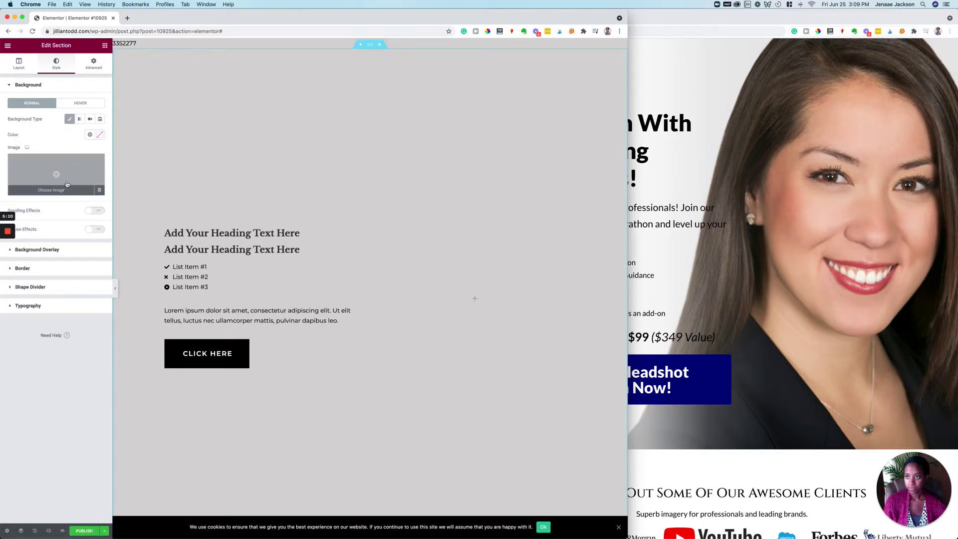
{"action": "left_click", "coordinate": [66, 178]}
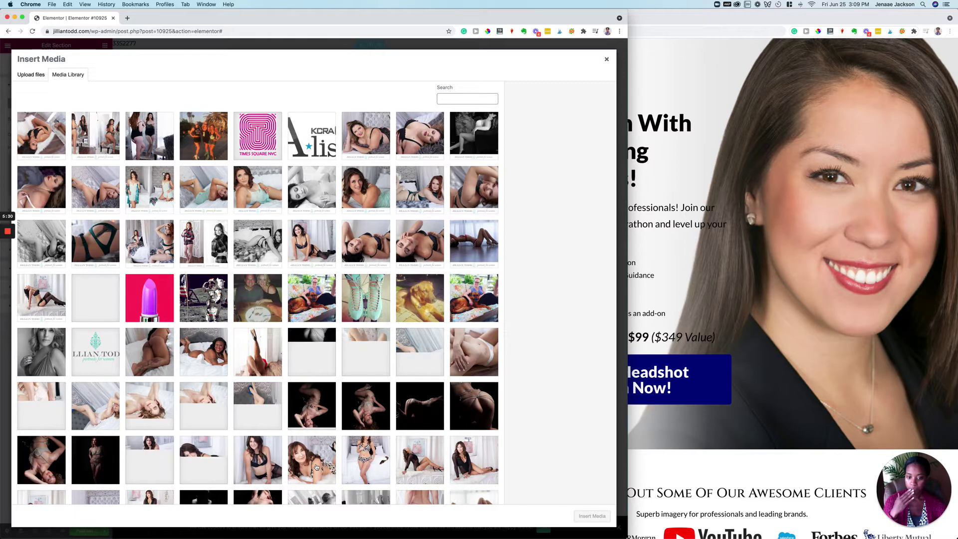
Try opening the reclining woman's photo, file number 1237, for editing from the media library and return to the page editor
{"action": "scroll", "coordinate": [316, 467], "scroll_direction": "down", "scroll_amount": 1}
{"action": "scroll", "coordinate": [316, 466], "scroll_direction": "down", "scroll_amount": 3}
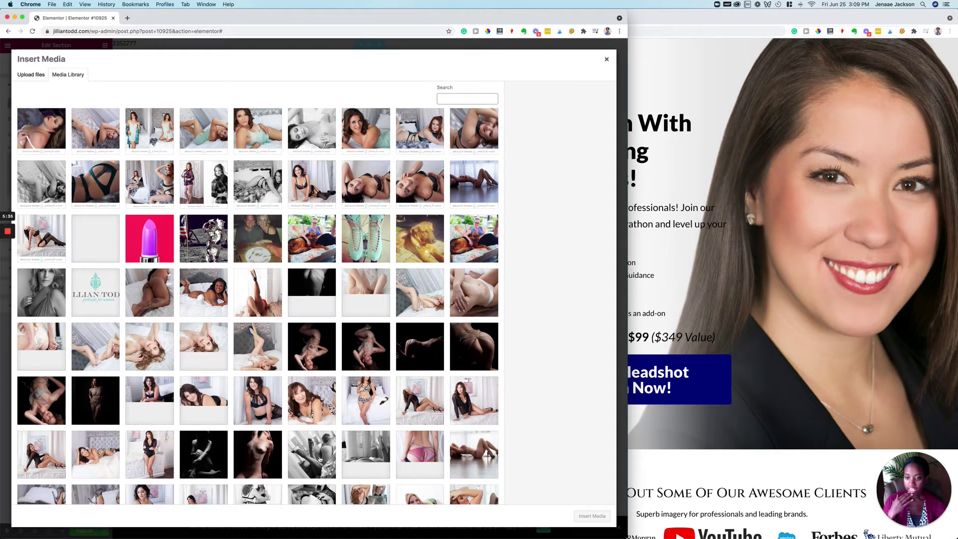
{"action": "left_click", "coordinate": [321, 424]}
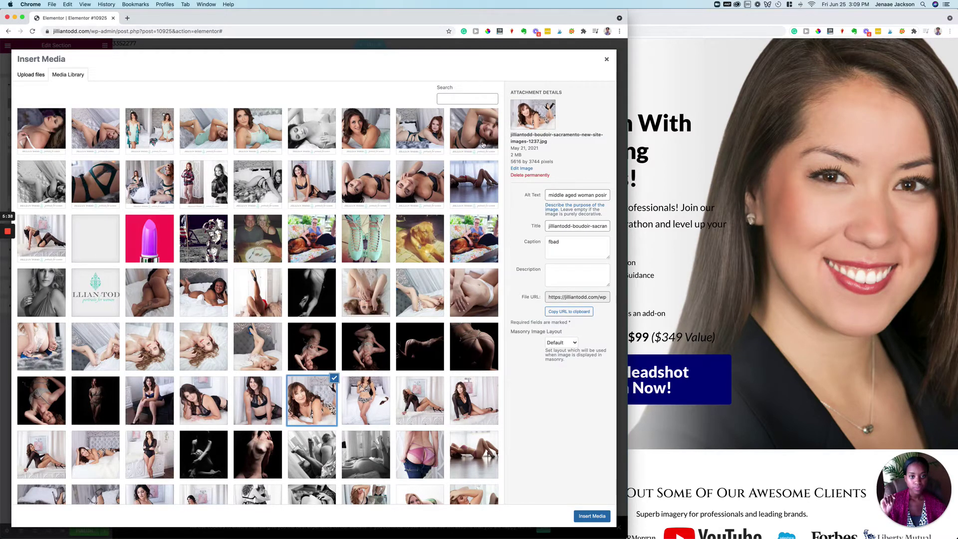
{"action": "left_click", "coordinate": [519, 170]}
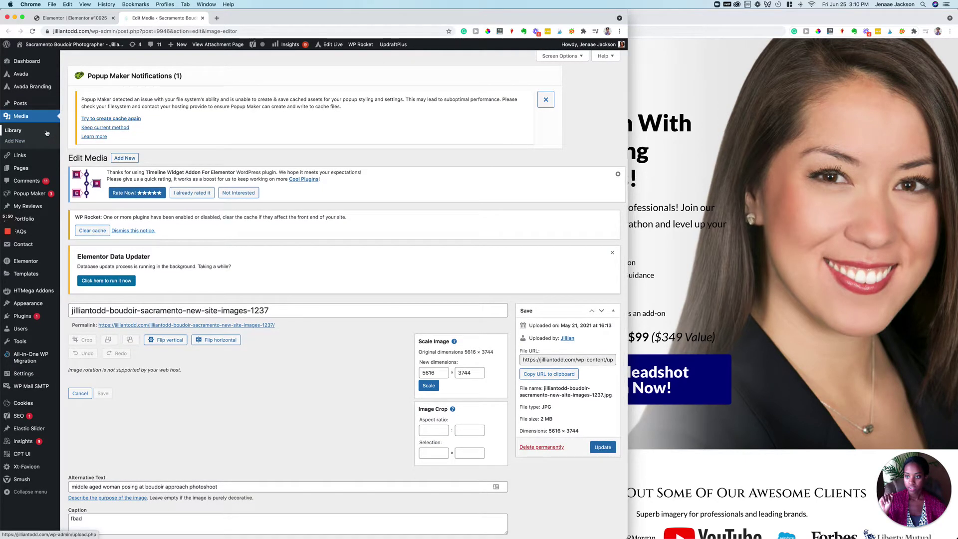
{"action": "left_click", "coordinate": [90, 18]}
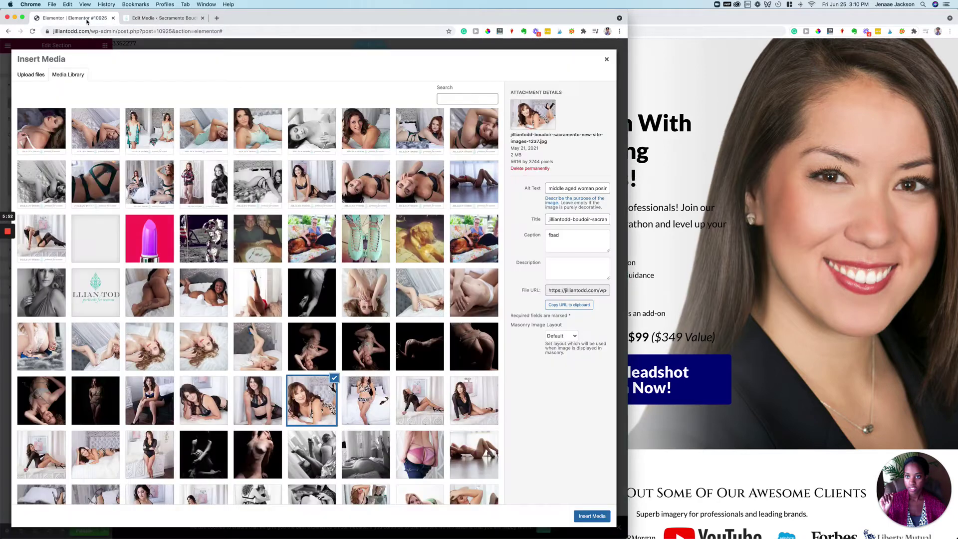
Insert the photo of the woman looking over her bare shoulder against a pale curtain as the section background
{"action": "scroll", "coordinate": [179, 284], "scroll_direction": "down", "scroll_amount": 5}
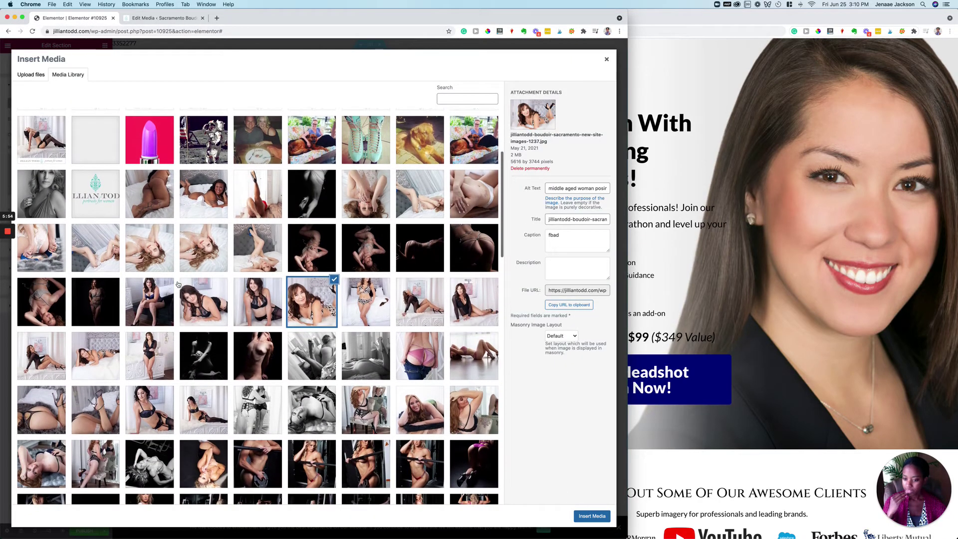
{"action": "scroll", "coordinate": [178, 284], "scroll_direction": "down", "scroll_amount": 5}
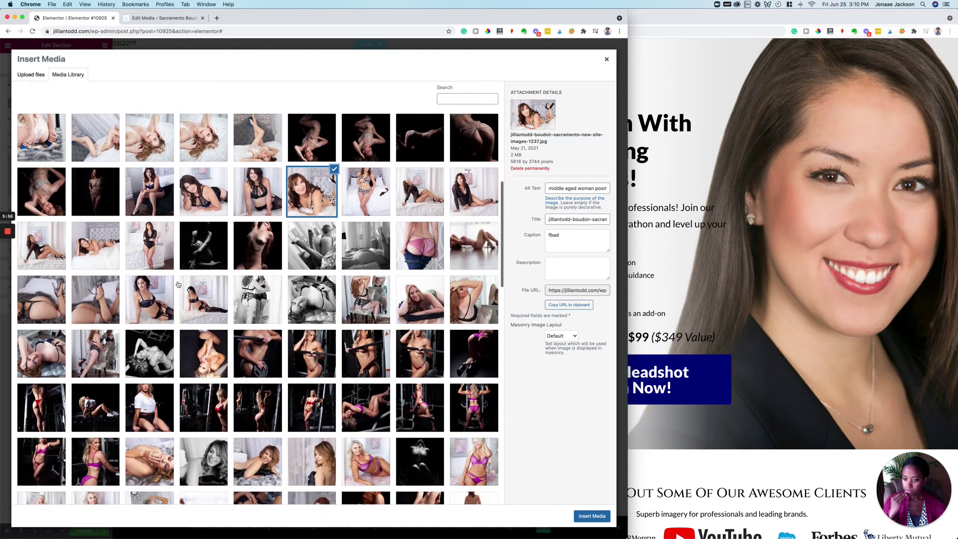
{"action": "scroll", "coordinate": [179, 284], "scroll_direction": "down", "scroll_amount": 5}
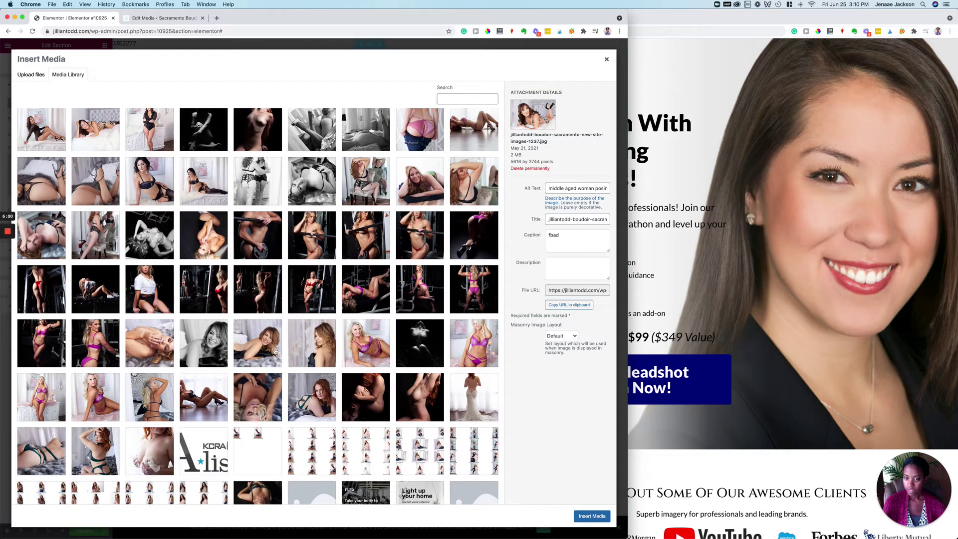
{"action": "left_click", "coordinate": [309, 351]}
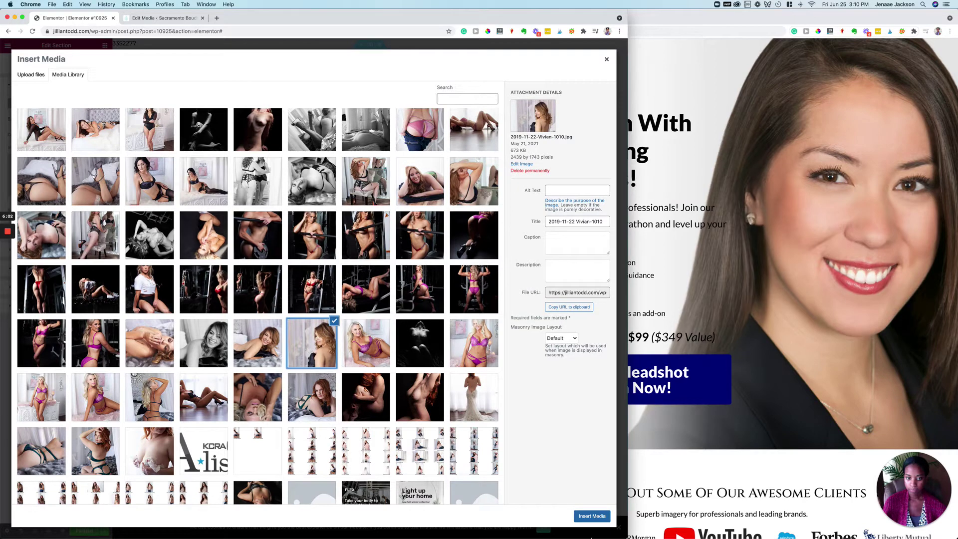
{"action": "left_click", "coordinate": [591, 519]}
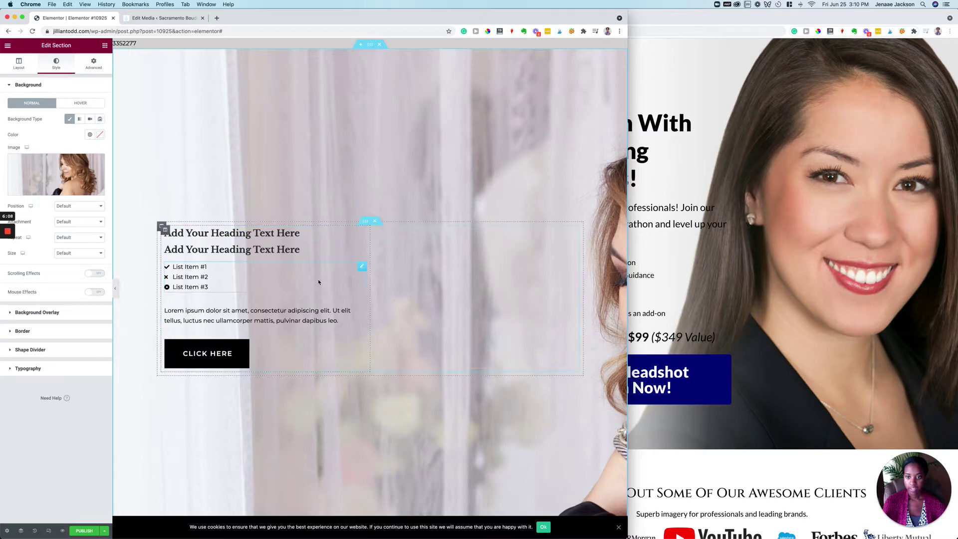
Set the section background image's size to Cover and its position to Center Center
{"action": "scroll", "coordinate": [318, 279], "scroll_direction": "down", "scroll_amount": 5}
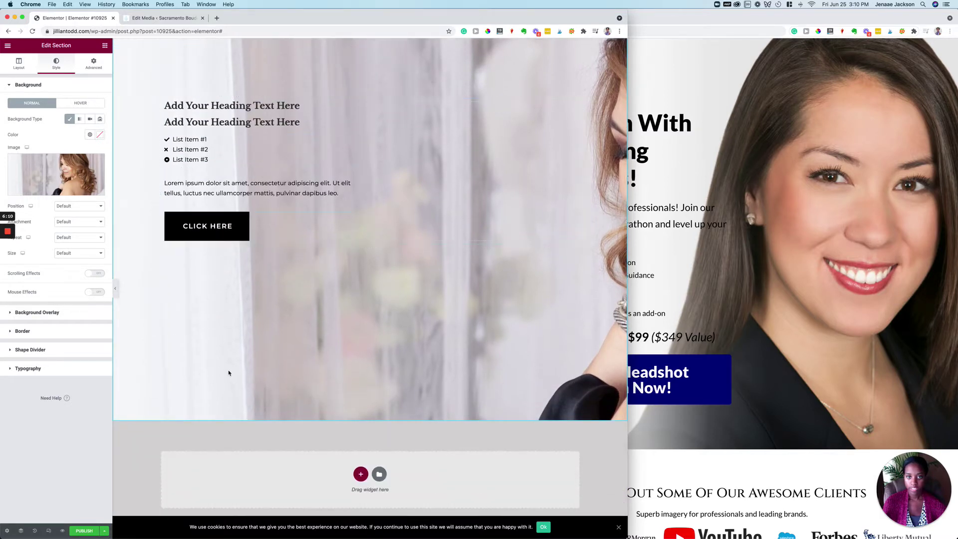
{"action": "scroll", "coordinate": [229, 371], "scroll_direction": "up", "scroll_amount": 5}
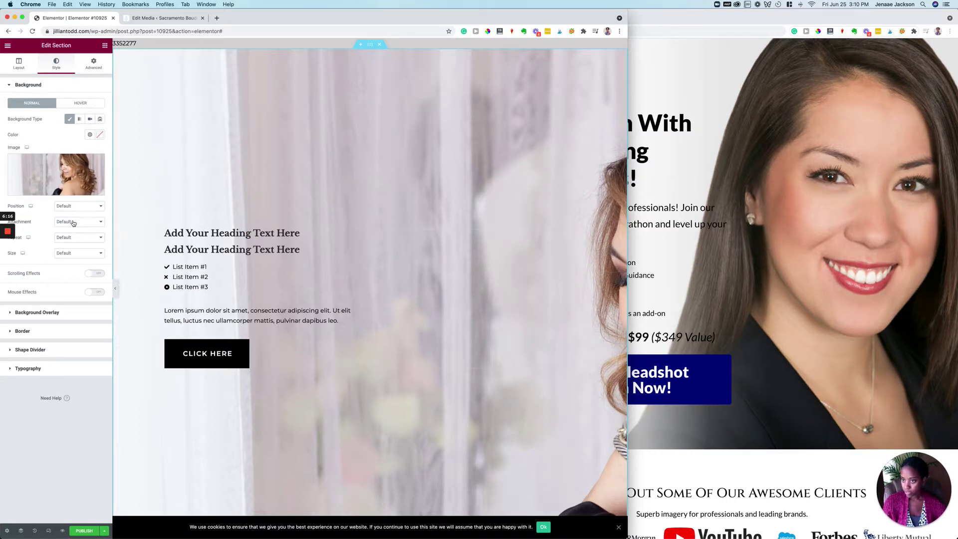
{"action": "left_click", "coordinate": [76, 253]}
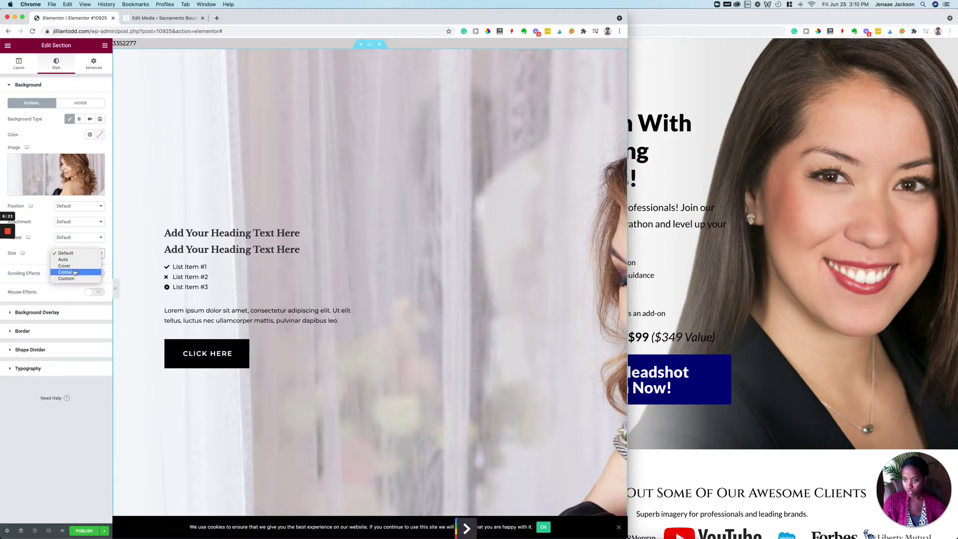
{"action": "left_click", "coordinate": [75, 266]}
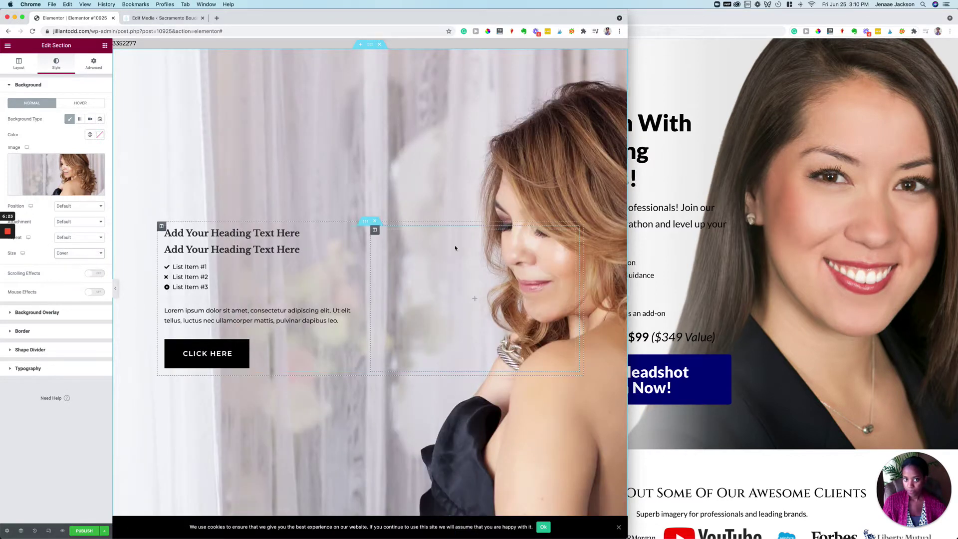
{"action": "scroll", "coordinate": [413, 273], "scroll_direction": "down", "scroll_amount": 5}
{"action": "scroll", "coordinate": [413, 274], "scroll_direction": "up", "scroll_amount": 5}
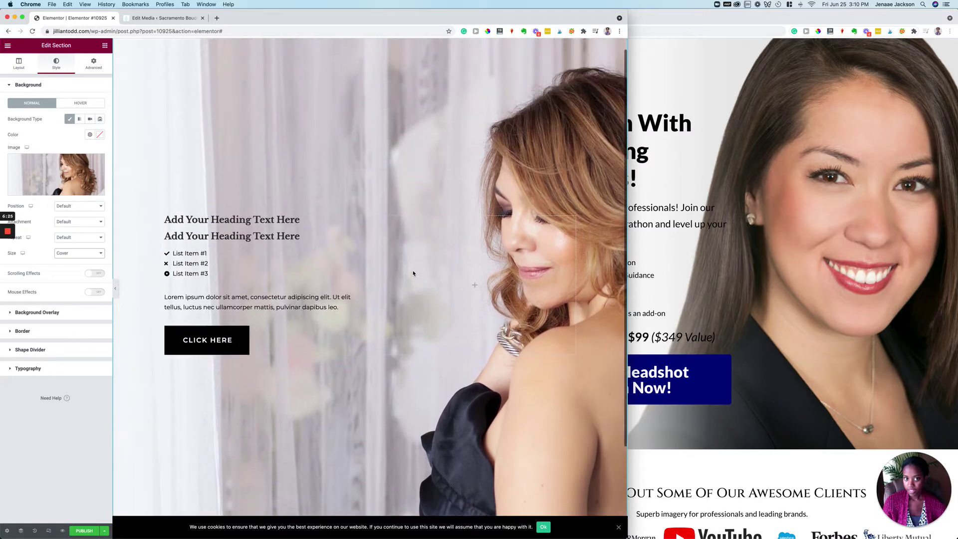
{"action": "left_click", "coordinate": [92, 210]}
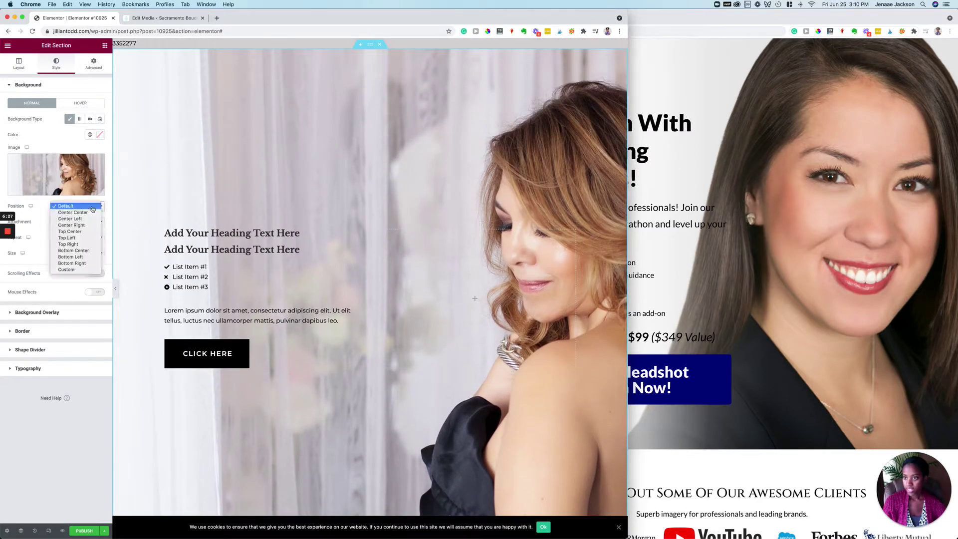
{"action": "left_click", "coordinate": [90, 214]}
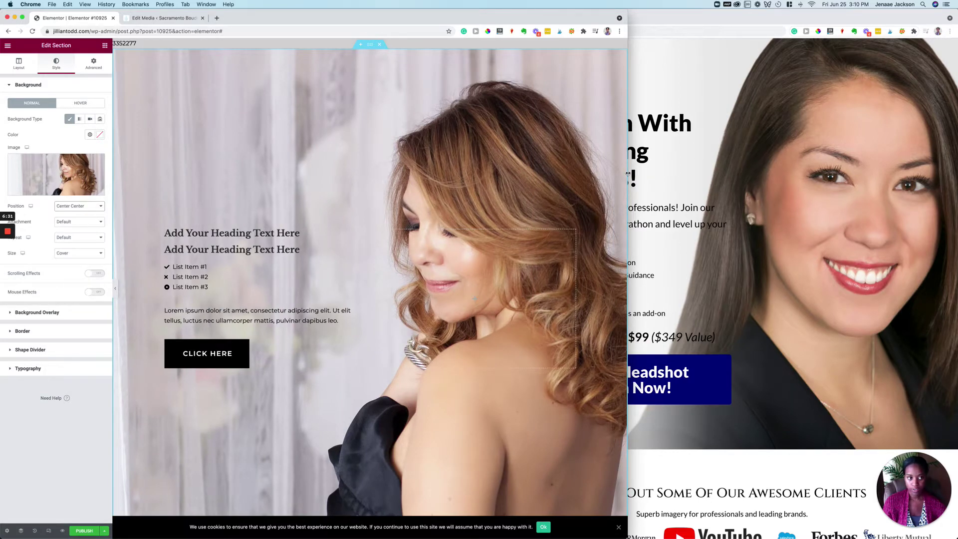
Widen the editor window and replace the section's background image with the library photo of the red-haired woman lying on a bed
{"action": "left_click_drag", "start_coordinate": [628, 173], "coordinate": [684, 171]}
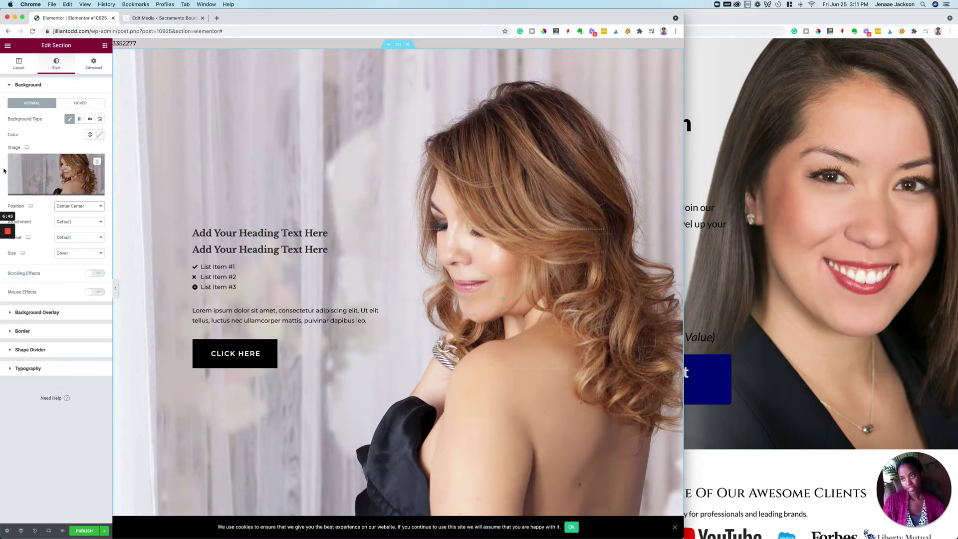
{"action": "left_click", "coordinate": [47, 175]}
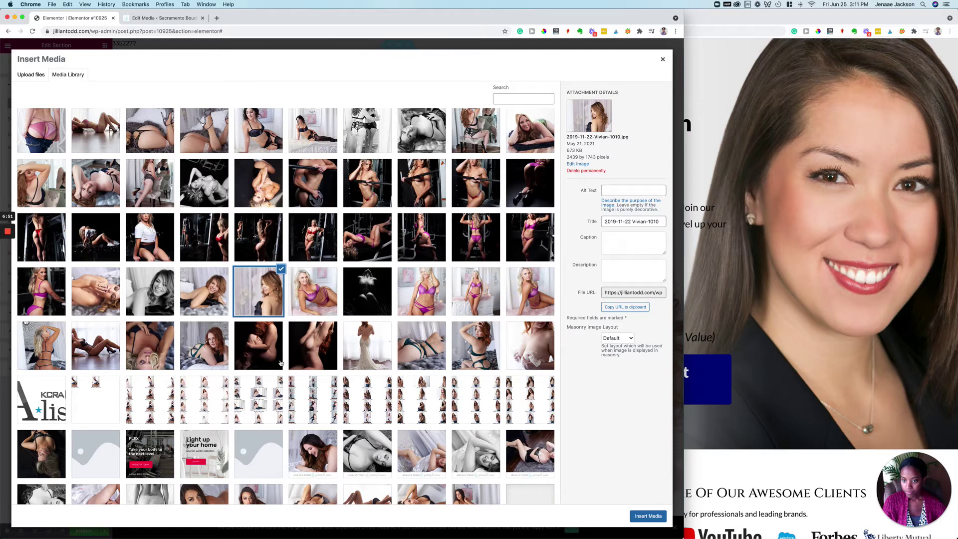
{"action": "left_click", "coordinate": [216, 348]}
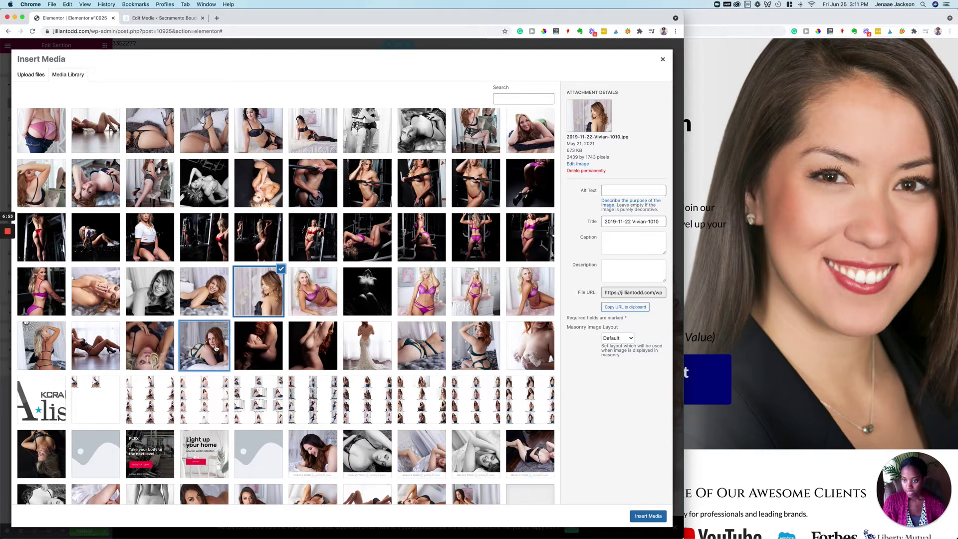
{"action": "left_click", "coordinate": [648, 516]}
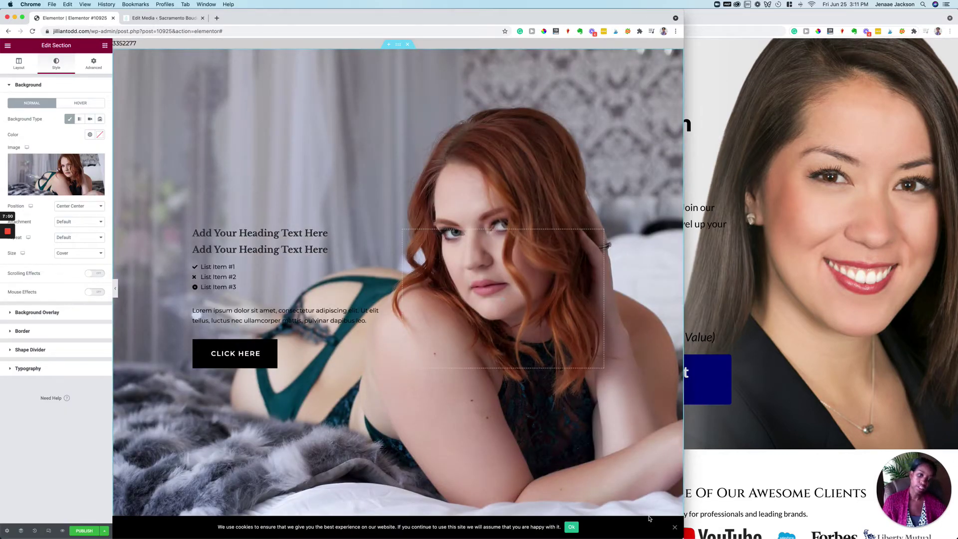
{"action": "scroll", "coordinate": [645, 457], "scroll_direction": "down", "scroll_amount": 3}
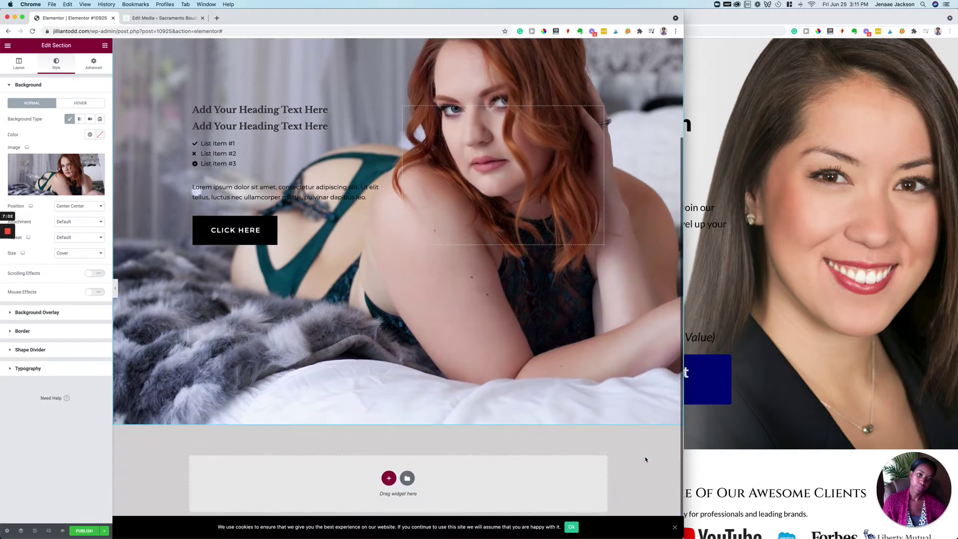
{"action": "scroll", "coordinate": [645, 457], "scroll_direction": "up", "scroll_amount": 3}
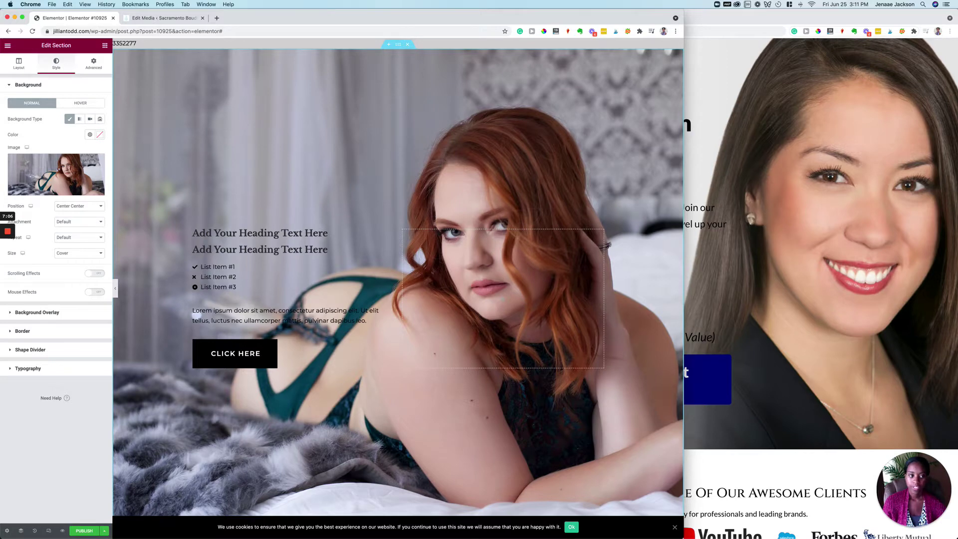
Check the sample headshot page, try a linear gradient from black to a fully transparent color as the section background, and return to the classic image background
{"action": "left_click", "coordinate": [957, 258]}
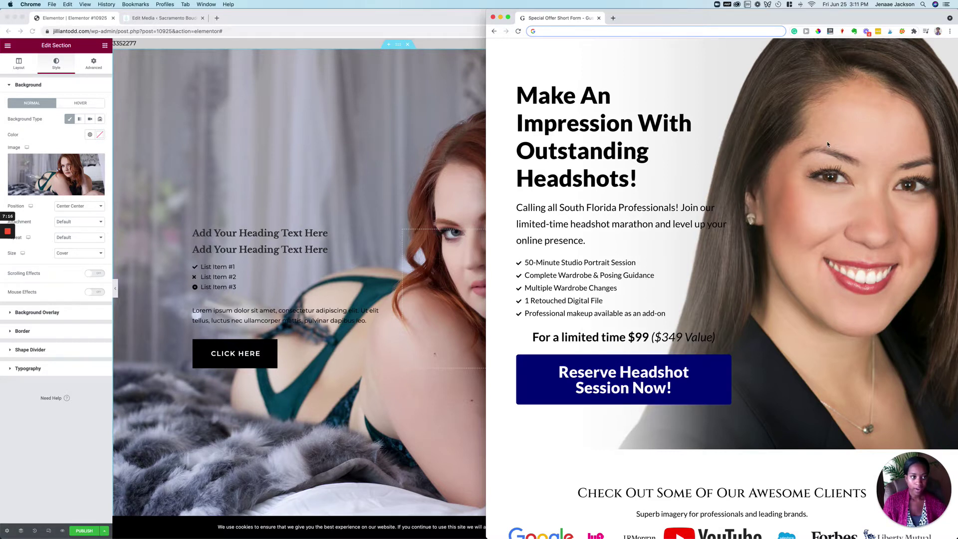
{"action": "left_click", "coordinate": [337, 143]}
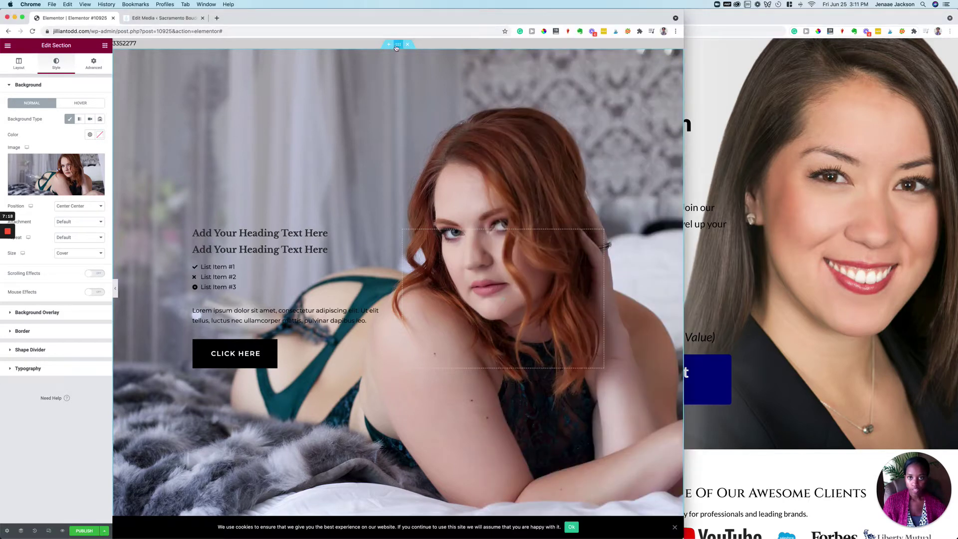
{"action": "left_click", "coordinate": [81, 119]}
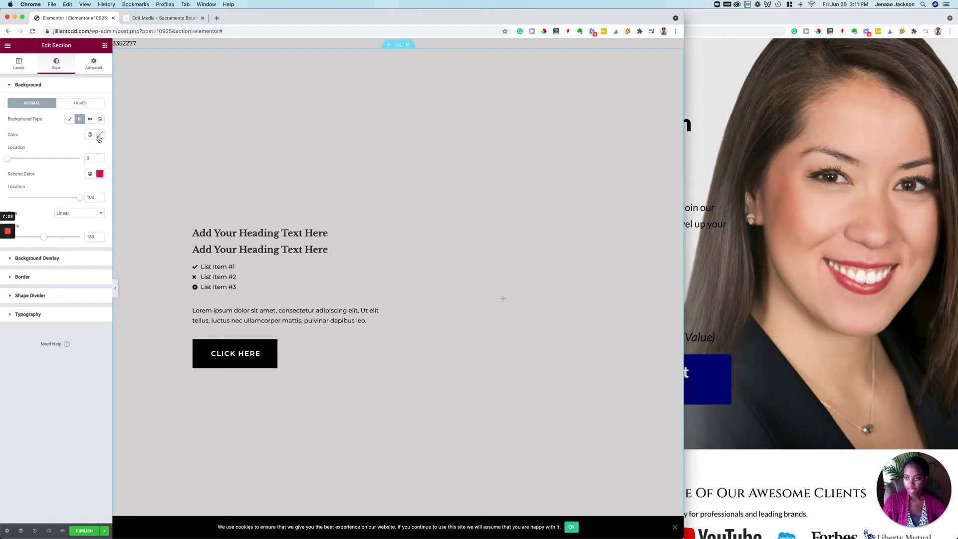
{"action": "left_click", "coordinate": [99, 135]}
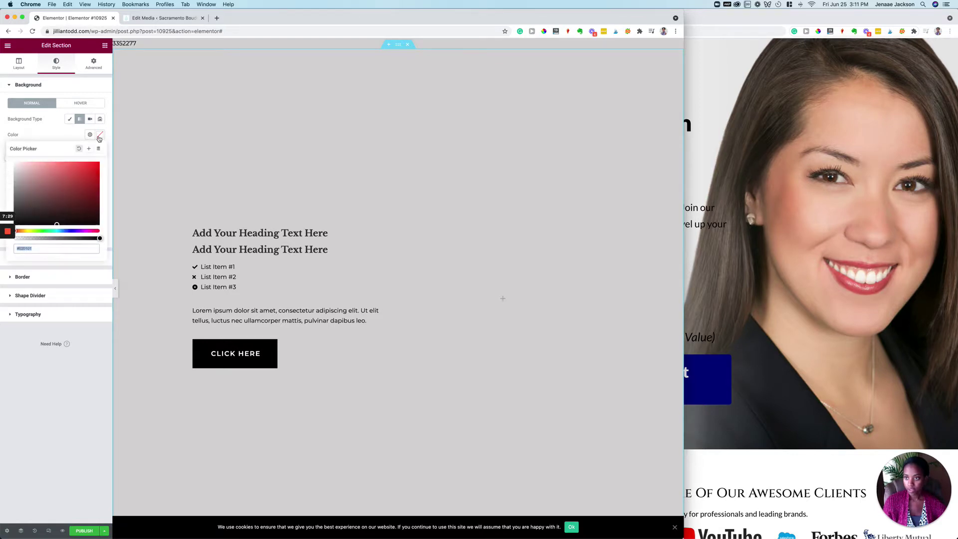
{"action": "left_click", "coordinate": [19, 225]}
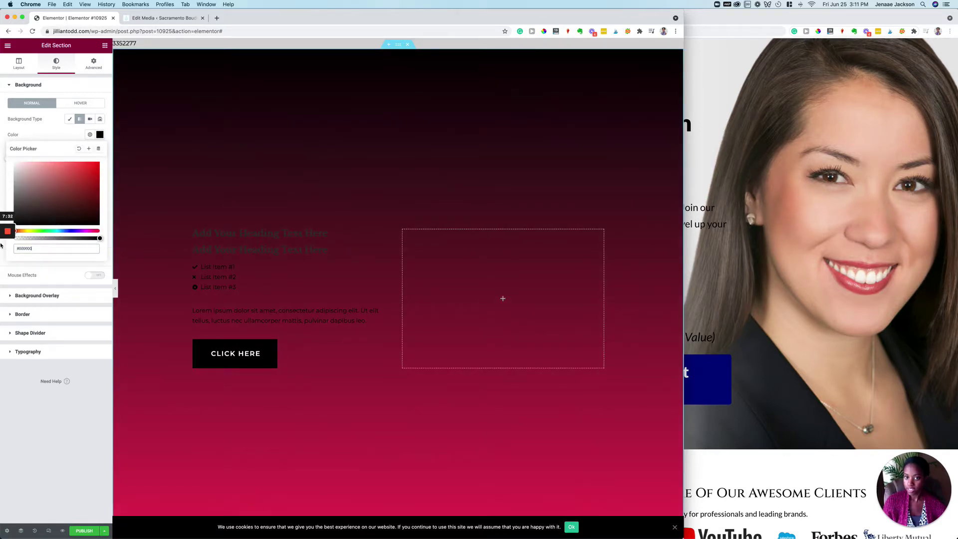
{"action": "left_click", "coordinate": [58, 265]}
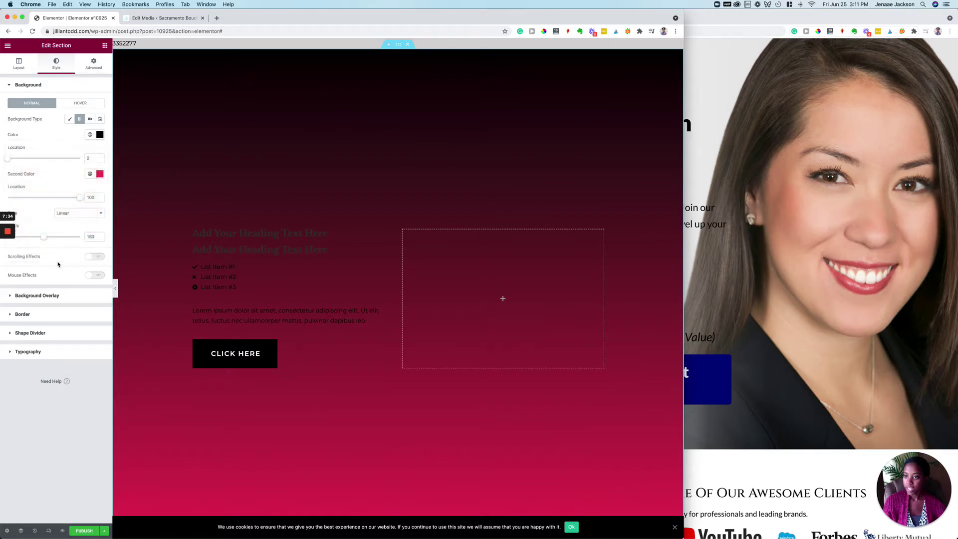
{"action": "left_click", "coordinate": [100, 174]}
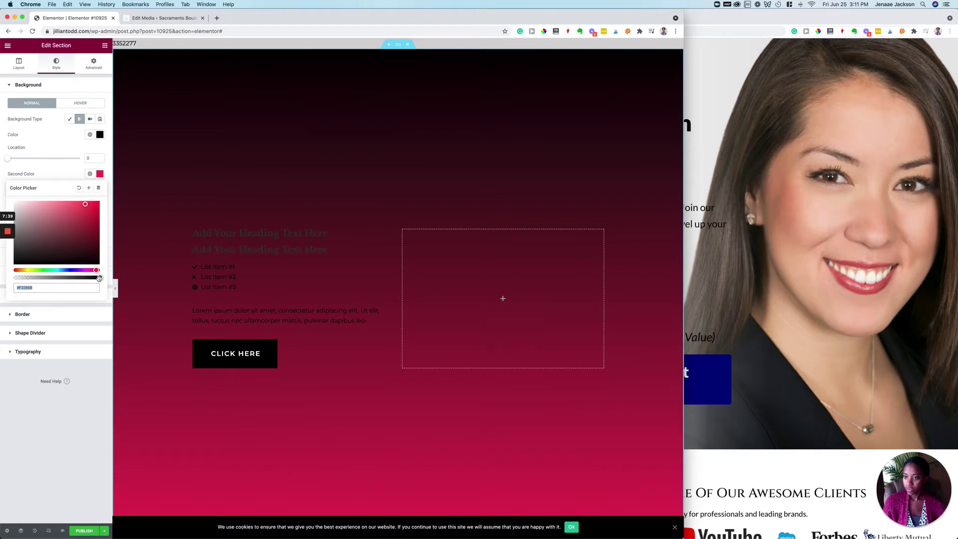
{"action": "left_click_drag", "start_coordinate": [100, 277], "coordinate": [10, 284]}
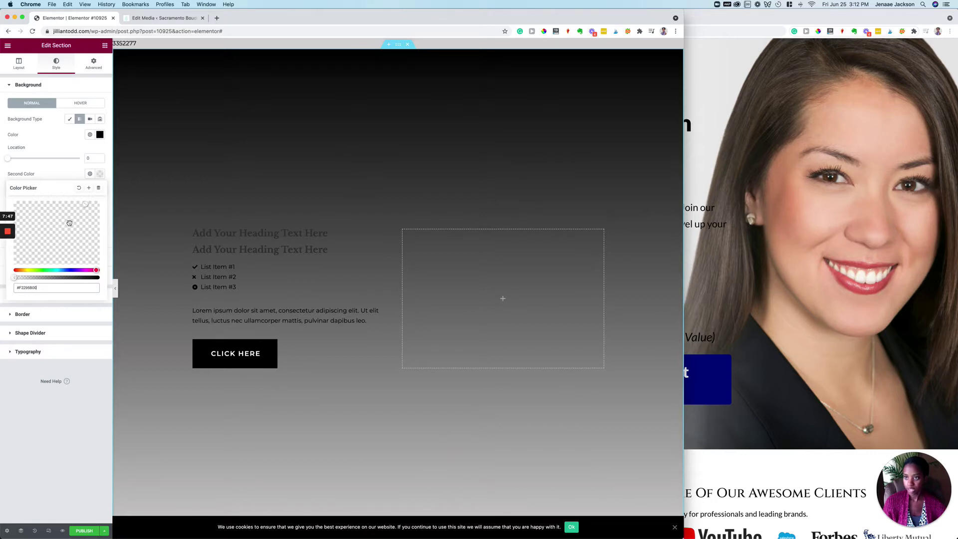
{"action": "left_click", "coordinate": [78, 188]}
{"action": "left_click", "coordinate": [70, 119]}
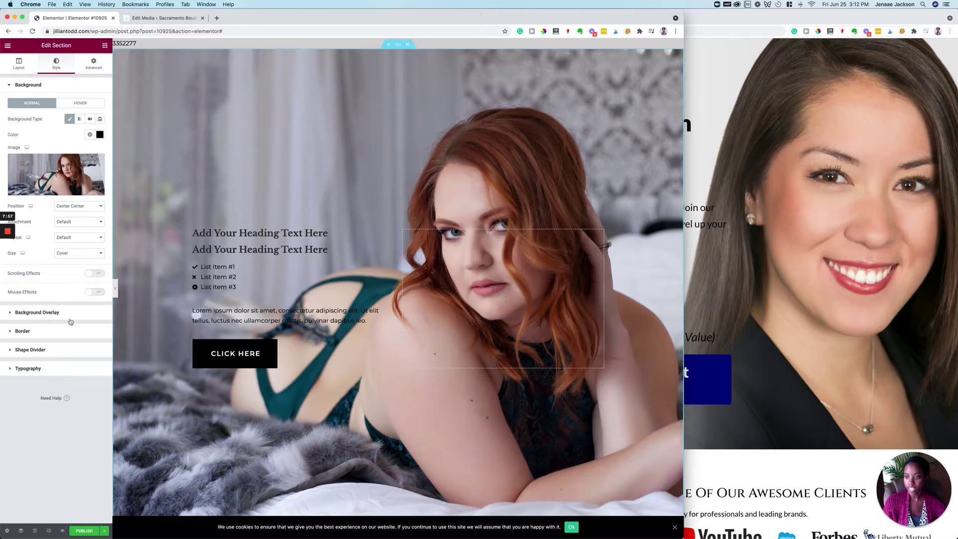
Add a gradient background overlay to the section, running from the global Secondary color to a fully transparent second color
{"action": "left_click", "coordinate": [44, 318]}
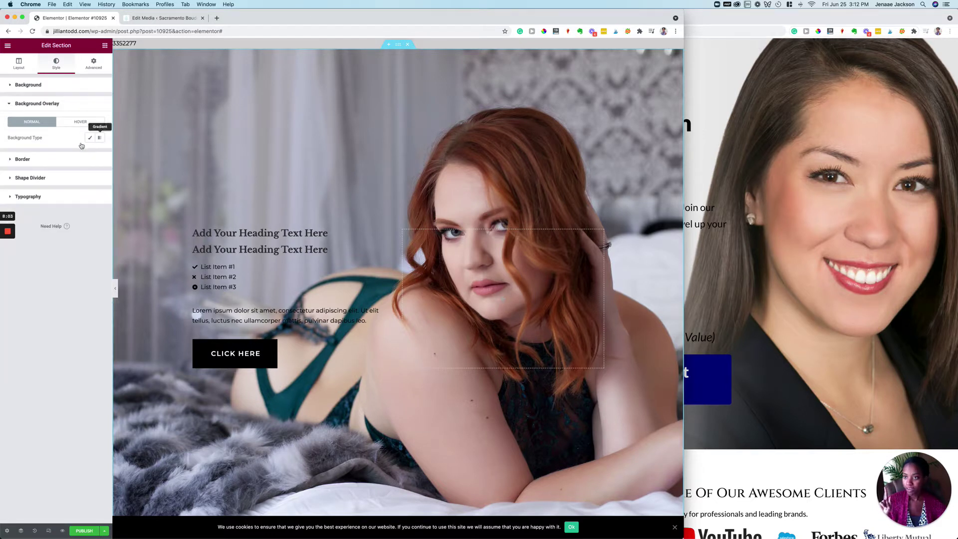
{"action": "left_click", "coordinate": [99, 140]}
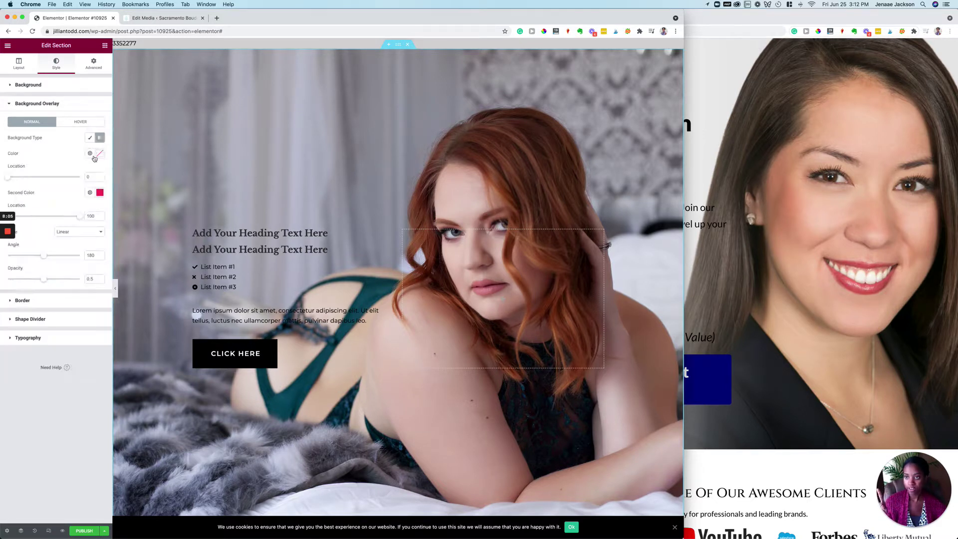
{"action": "left_click", "coordinate": [90, 155]}
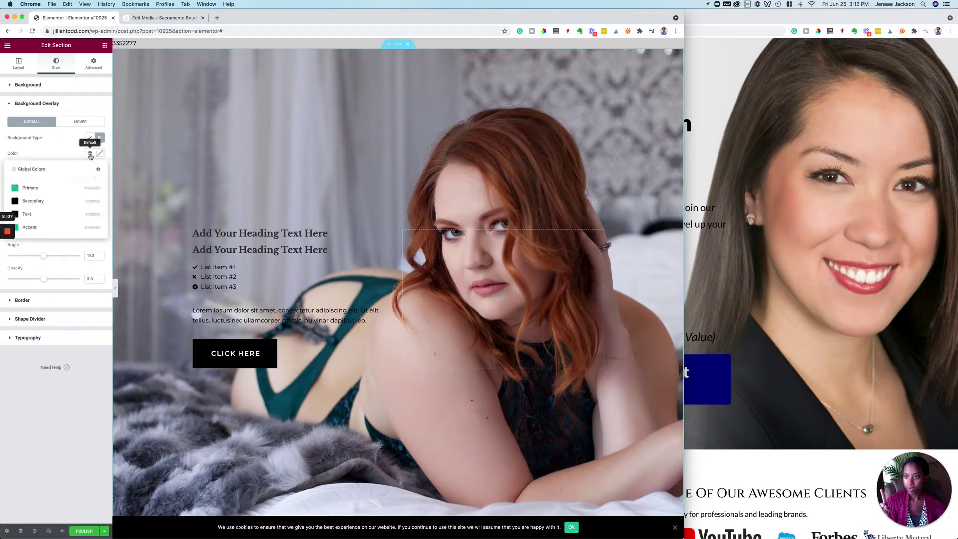
{"action": "left_click", "coordinate": [42, 202]}
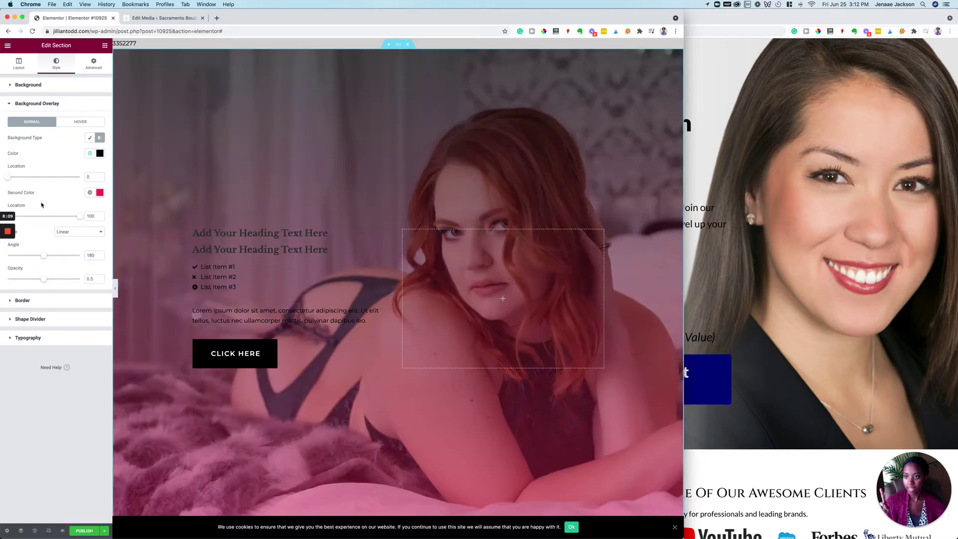
{"action": "left_click", "coordinate": [100, 193]}
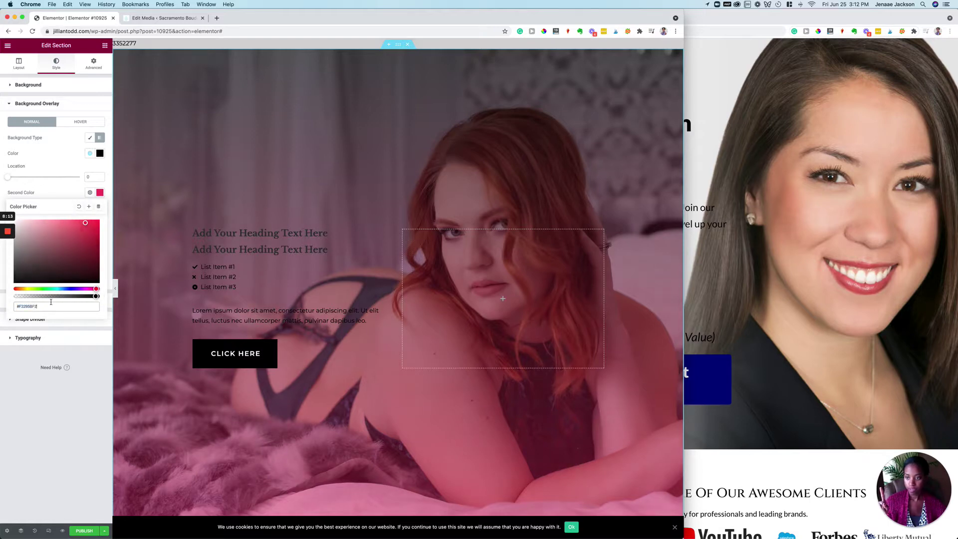
{"action": "left_click_drag", "start_coordinate": [97, 296], "coordinate": [1, 305]}
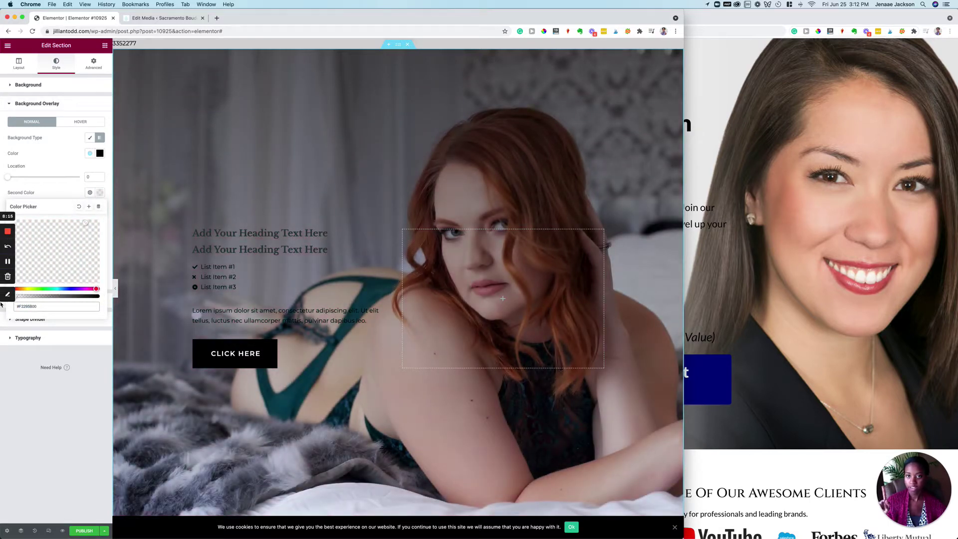
{"action": "left_click", "coordinate": [61, 164]}
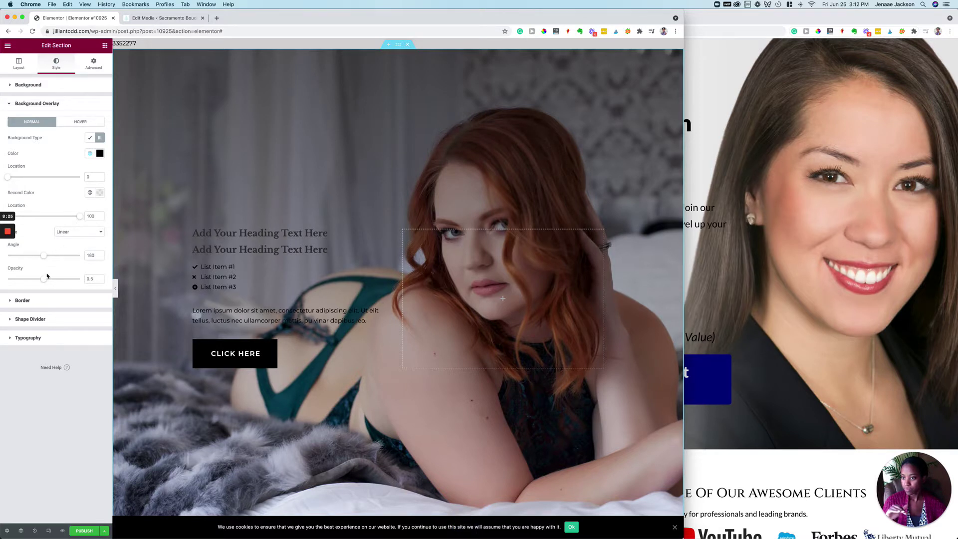
Set the background overlay's opacity to 1 and its gradient angle to 110, keeping the second color's location at 100
{"action": "left_click_drag", "start_coordinate": [43, 283], "coordinate": [82, 284]}
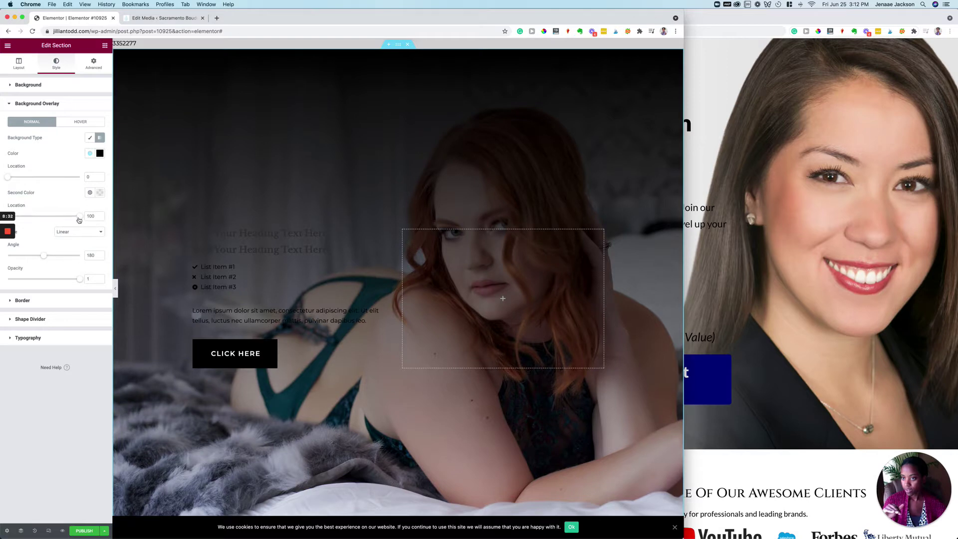
{"action": "mouse_move", "coordinate": [79, 220]}
{"action": "left_mouse_down"}
{"action": "mouse_move", "coordinate": [55, 223]}
{"action": "mouse_move", "coordinate": [80, 221]}
{"action": "left_mouse_up"}
{"action": "mouse_move", "coordinate": [44, 256]}
{"action": "left_mouse_down"}
{"action": "mouse_move", "coordinate": [53, 259]}
{"action": "mouse_move", "coordinate": [30, 255]}
{"action": "left_mouse_up"}
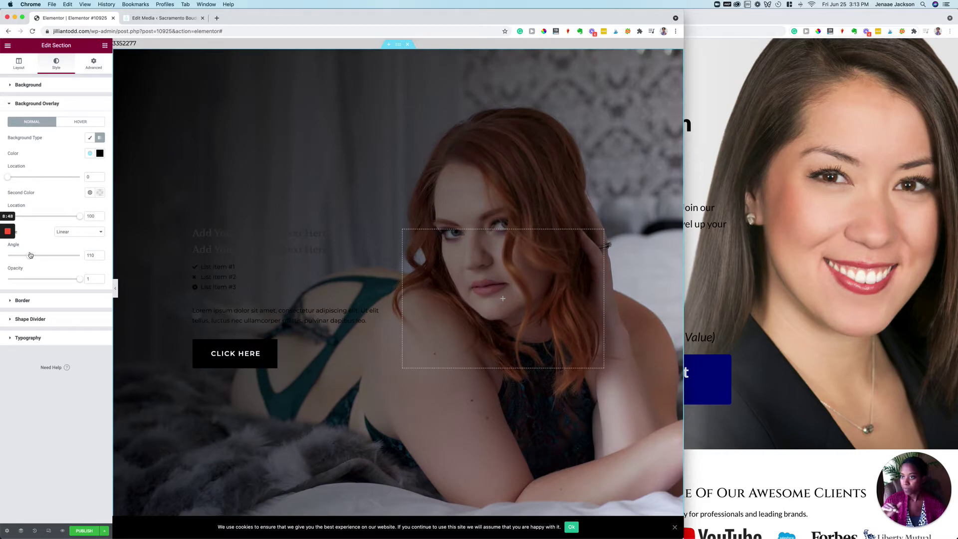
{"action": "mouse_move", "coordinate": [80, 216]}
{"action": "left_mouse_down"}
{"action": "mouse_move", "coordinate": [14, 221]}
{"action": "mouse_move", "coordinate": [82, 214]}
{"action": "left_mouse_up"}
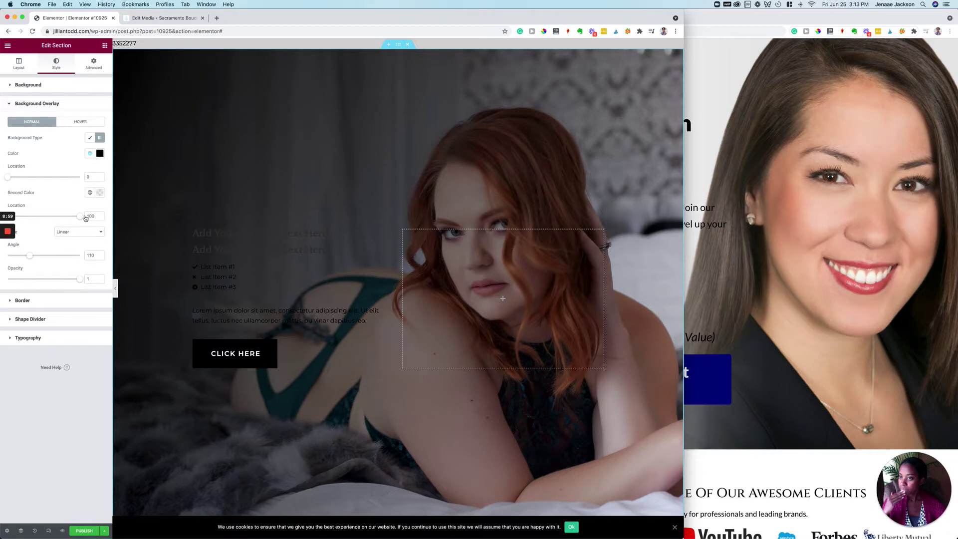
{"action": "left_click", "coordinate": [100, 153]}
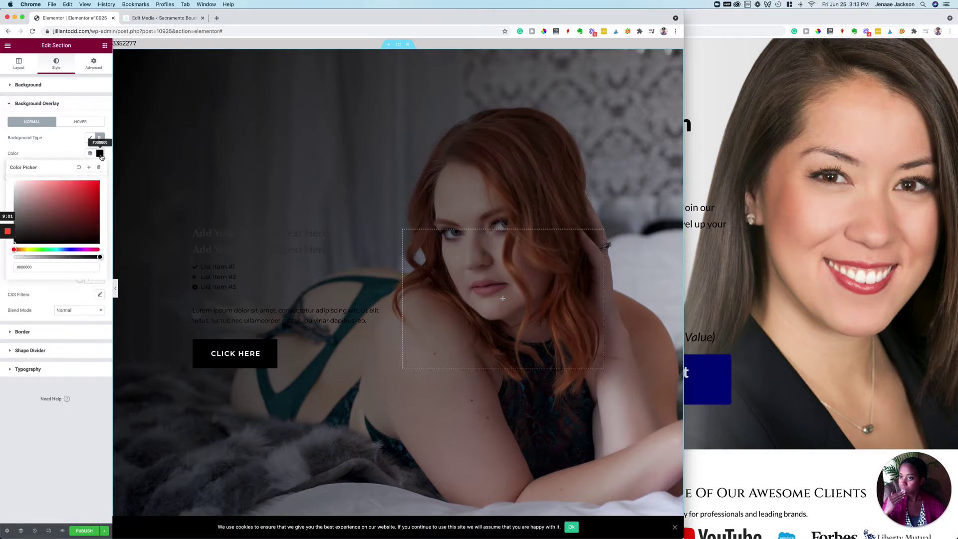
{"action": "left_click", "coordinate": [100, 154]}
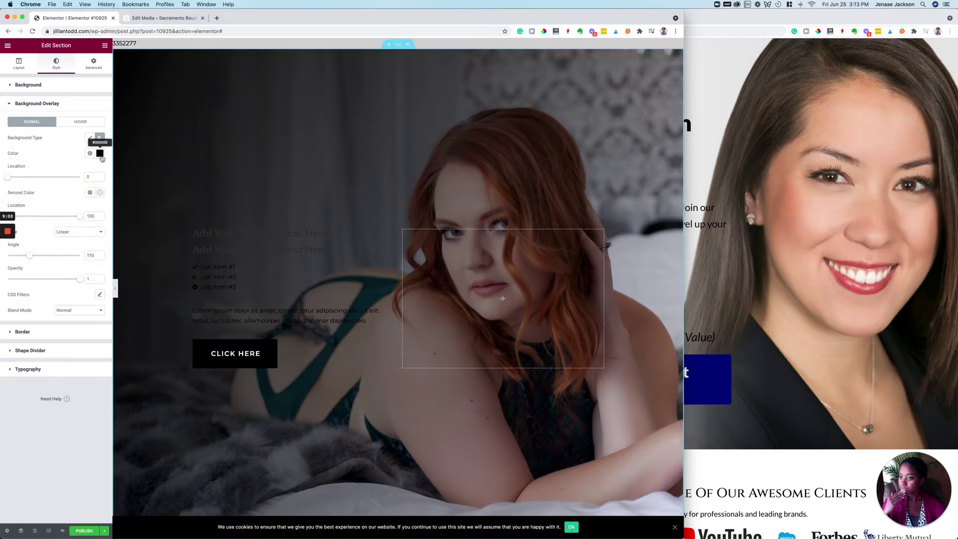
{"action": "left_click", "coordinate": [72, 234]}
{"action": "left_click", "coordinate": [70, 231]}
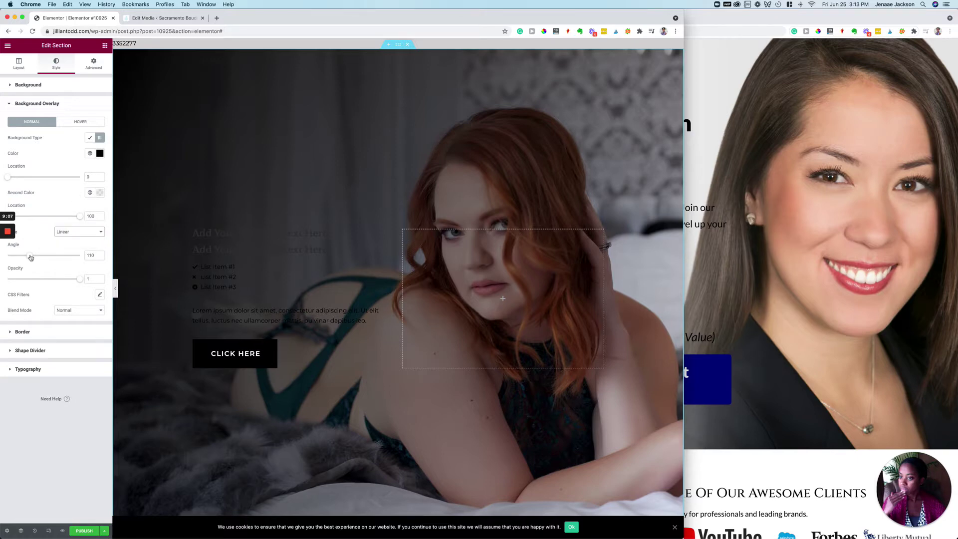
Try a 360 angle on the overlay gradient with the global Primary color as its second color
{"action": "left_click_drag", "start_coordinate": [31, 256], "coordinate": [80, 257]}
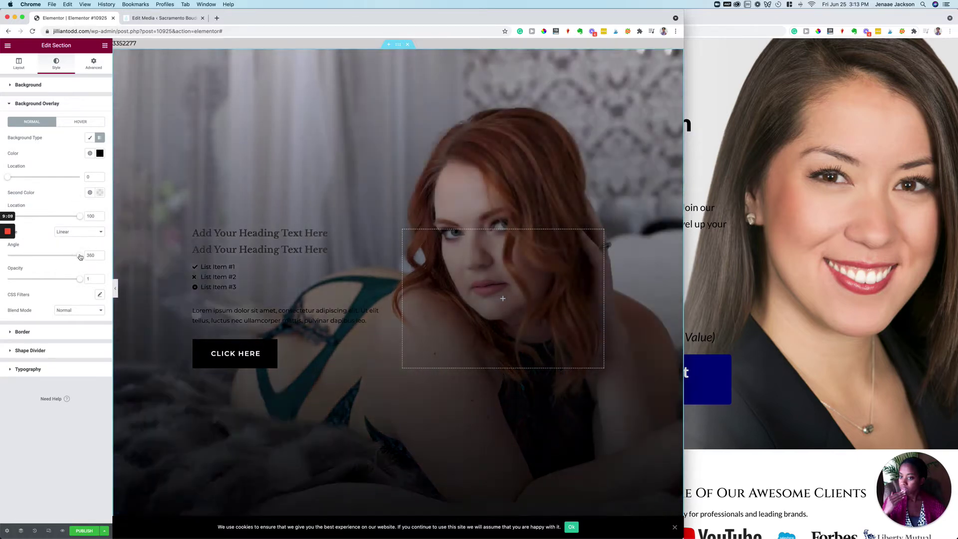
{"action": "left_click", "coordinate": [90, 192]}
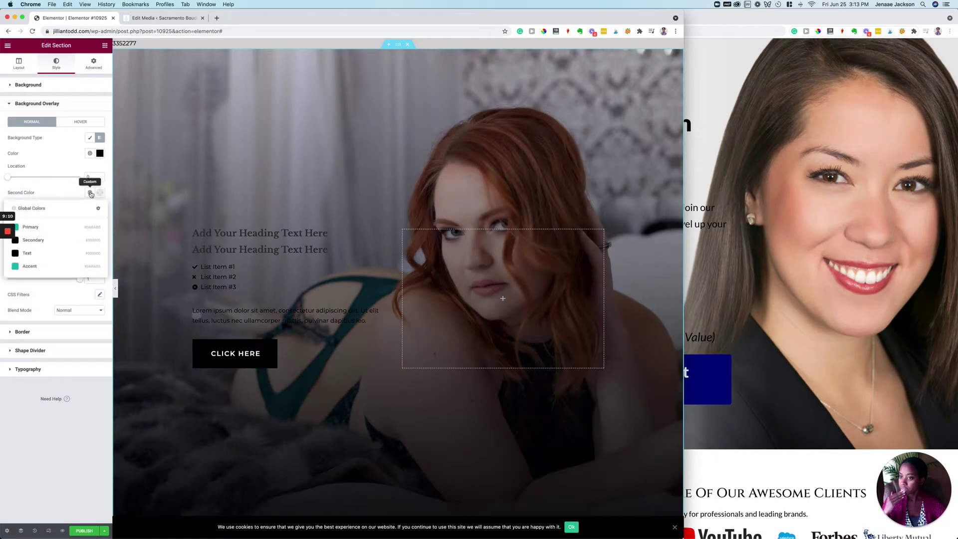
{"action": "left_click", "coordinate": [38, 229]}
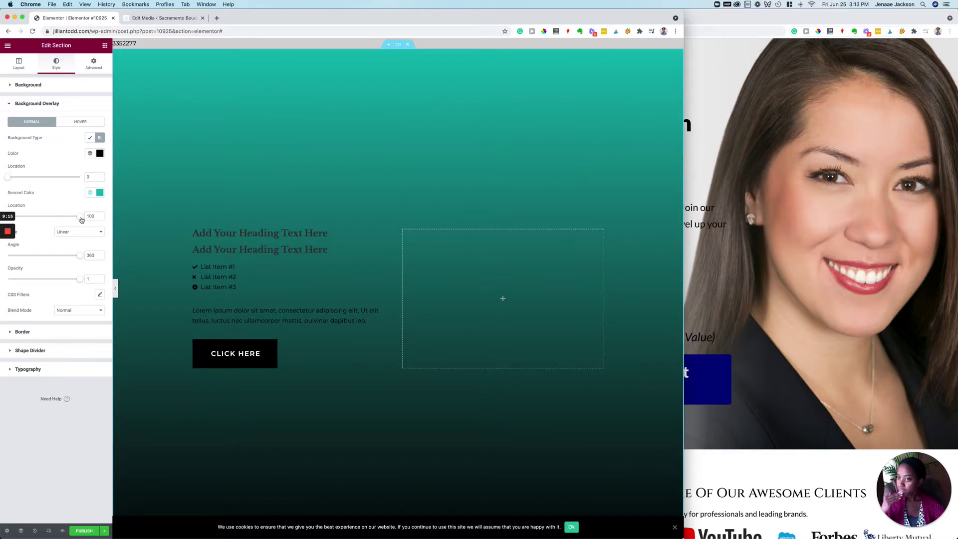
{"action": "mouse_move", "coordinate": [82, 219]}
{"action": "left_mouse_down"}
{"action": "mouse_move", "coordinate": [3, 230]}
{"action": "mouse_move", "coordinate": [90, 227]}
{"action": "left_mouse_up"}
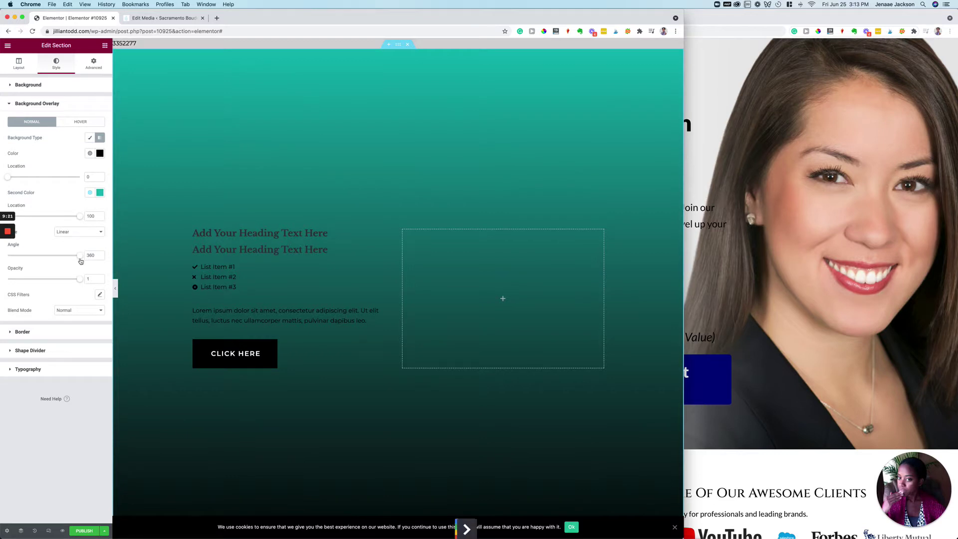
Set the overlay gradient's angle to 90 so the dark color runs horizontally across the section
{"action": "left_click_drag", "start_coordinate": [81, 257], "coordinate": [37, 263]}
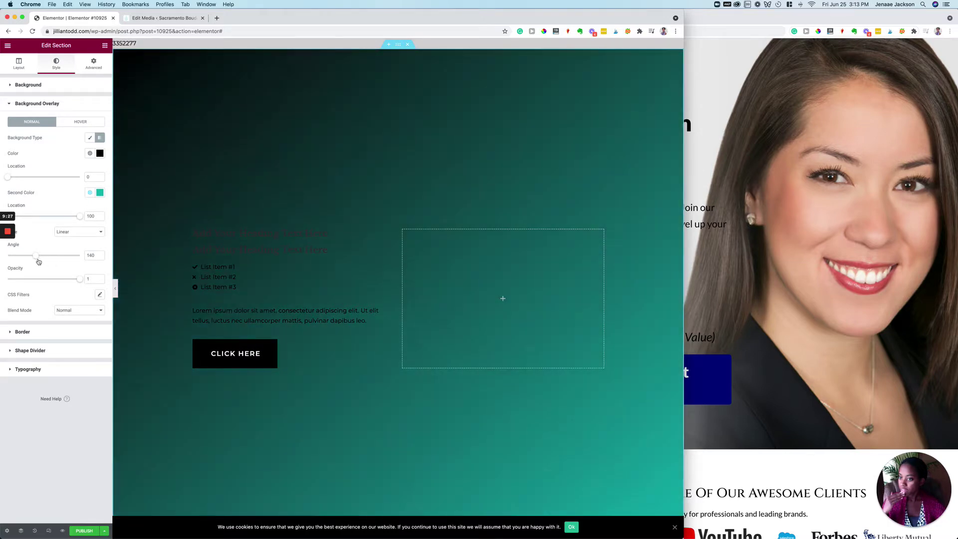
{"action": "double_click", "coordinate": [89, 255]}
{"action": "type", "text": "90"}
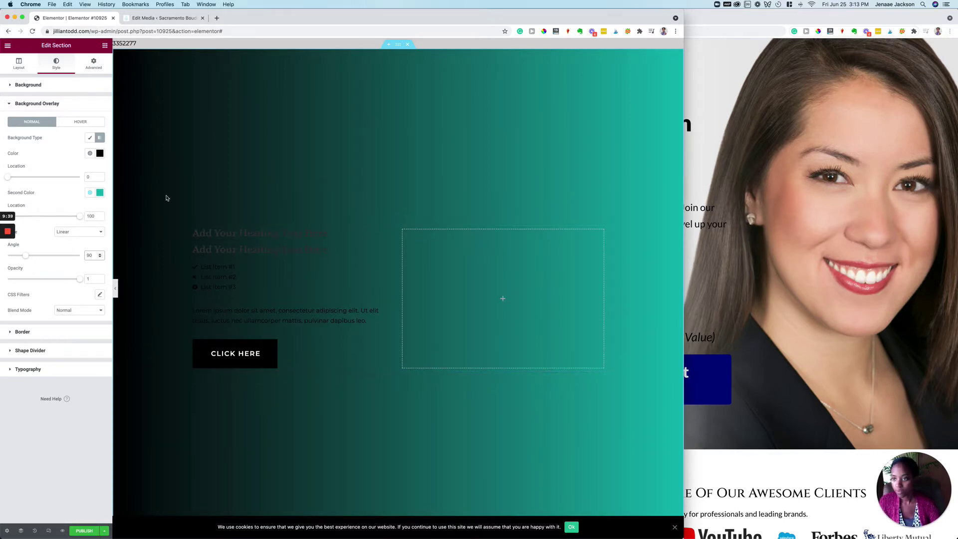
Reset the overlay gradient's second color, make it fully transparent, and review the section with the photo behind the overlay
{"action": "left_click", "coordinate": [91, 196]}
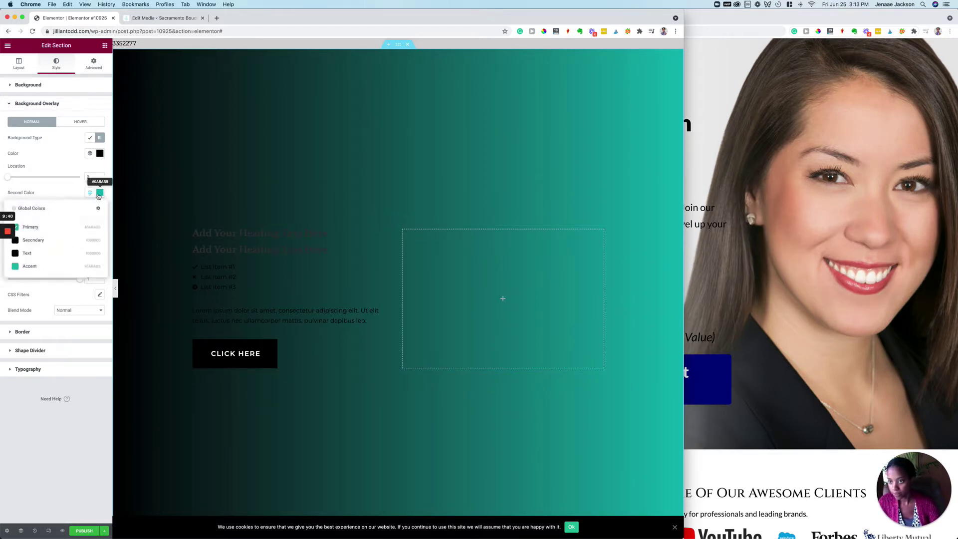
{"action": "left_click", "coordinate": [100, 193]}
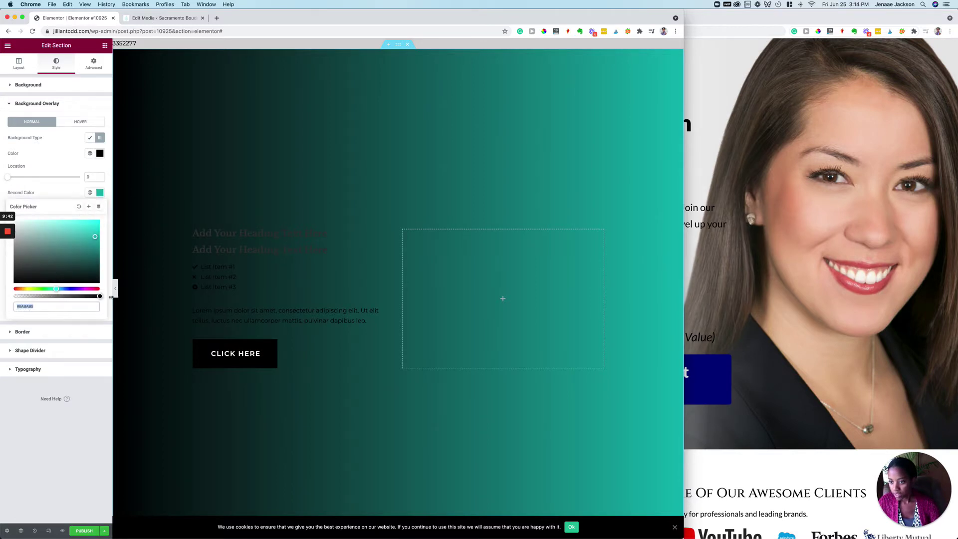
{"action": "left_click", "coordinate": [78, 207]}
{"action": "left_click", "coordinate": [101, 193]}
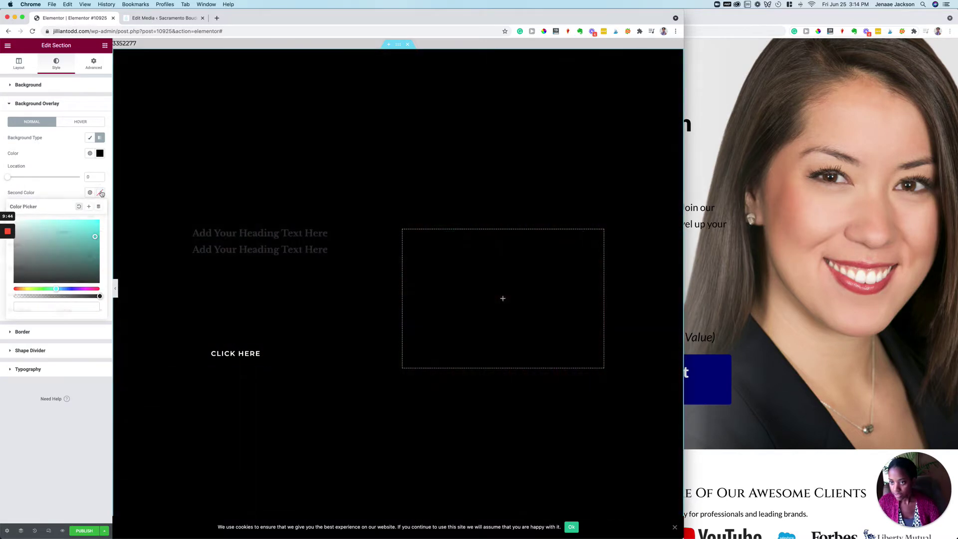
{"action": "left_click", "coordinate": [99, 194]}
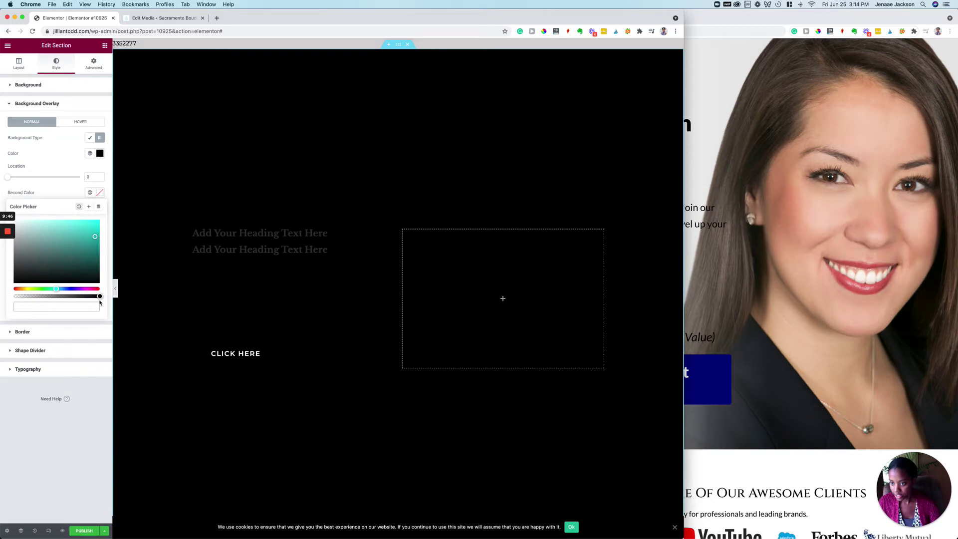
{"action": "left_click_drag", "start_coordinate": [99, 296], "coordinate": [12, 298]}
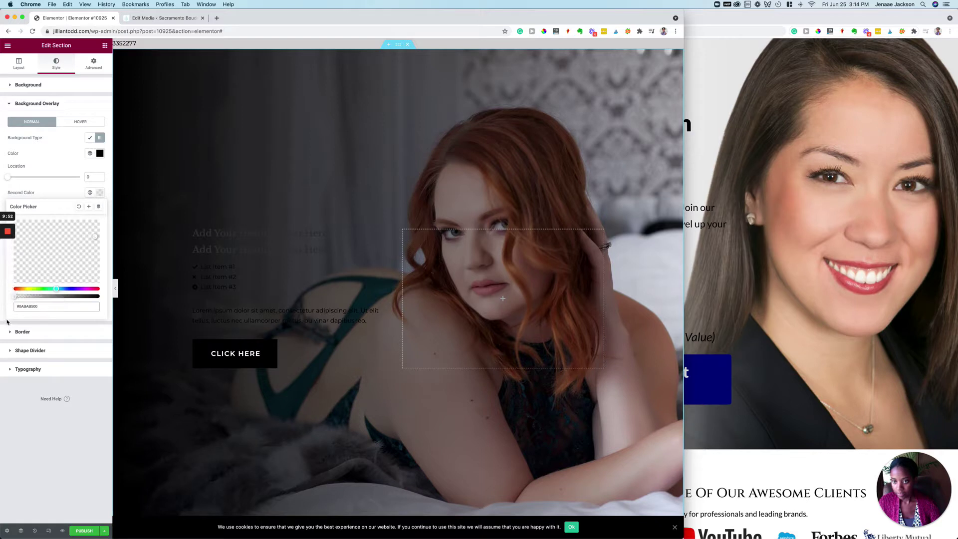
{"action": "left_click", "coordinate": [7, 322]}
{"action": "scroll", "coordinate": [321, 274], "scroll_direction": "down", "scroll_amount": 2}
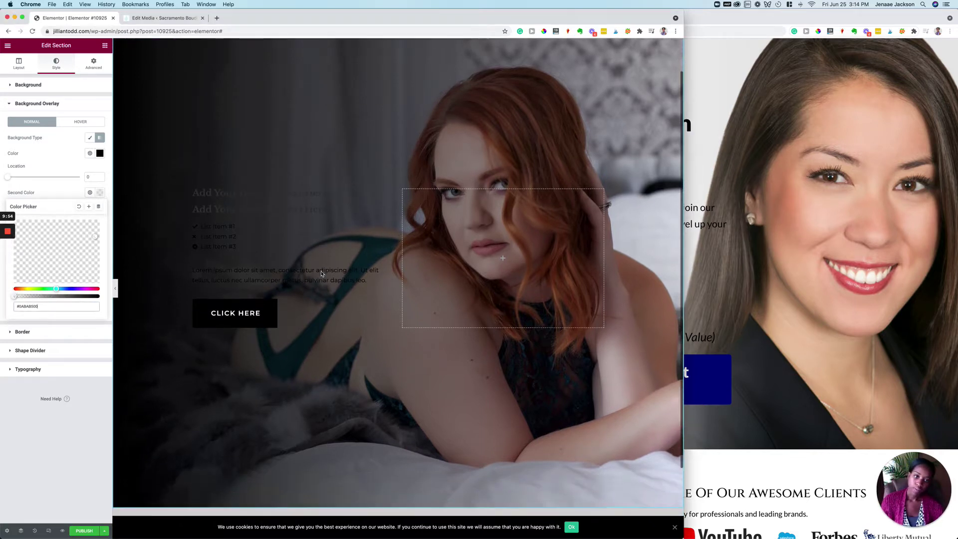
{"action": "scroll", "coordinate": [321, 274], "scroll_direction": "up", "scroll_amount": 2}
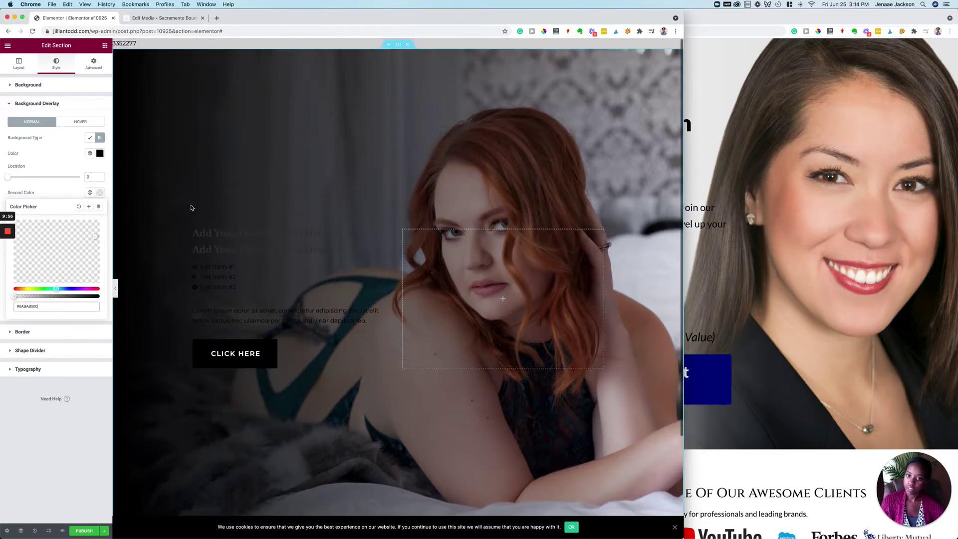
Set the first color of the section's background overlay gradient to white (#FFFFFF)
{"action": "left_click", "coordinate": [56, 157]}
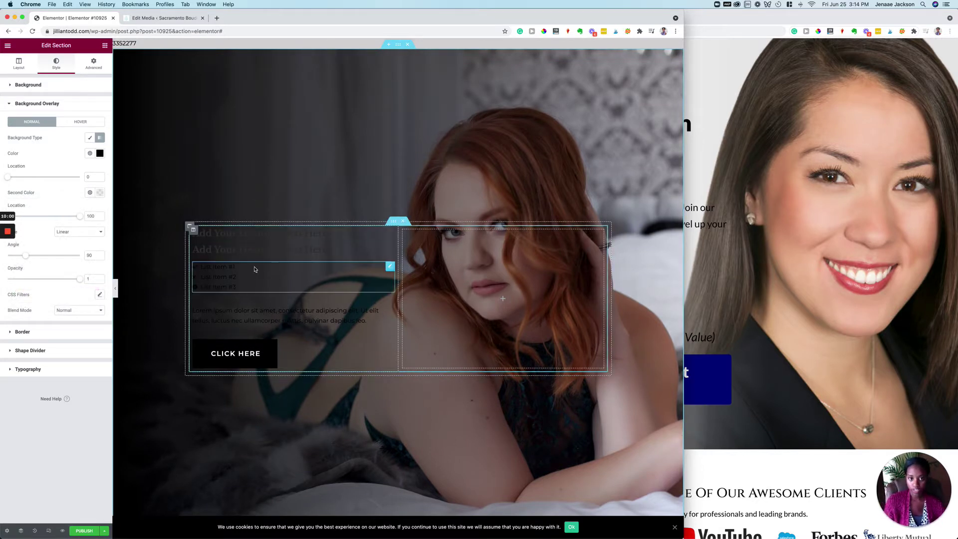
{"action": "left_click", "coordinate": [99, 153]}
{"action": "left_click", "coordinate": [18, 184]}
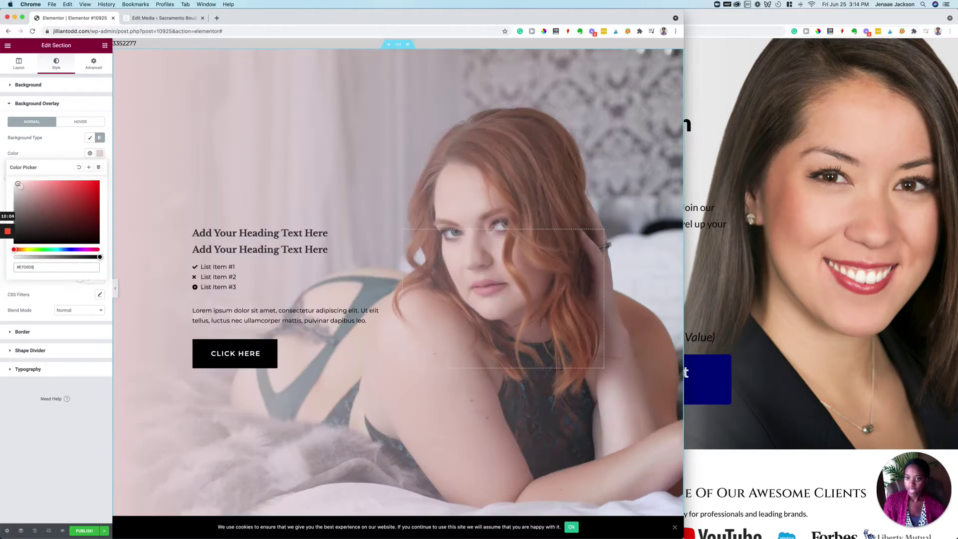
{"action": "left_click_drag", "start_coordinate": [18, 184], "coordinate": [1, 152]}
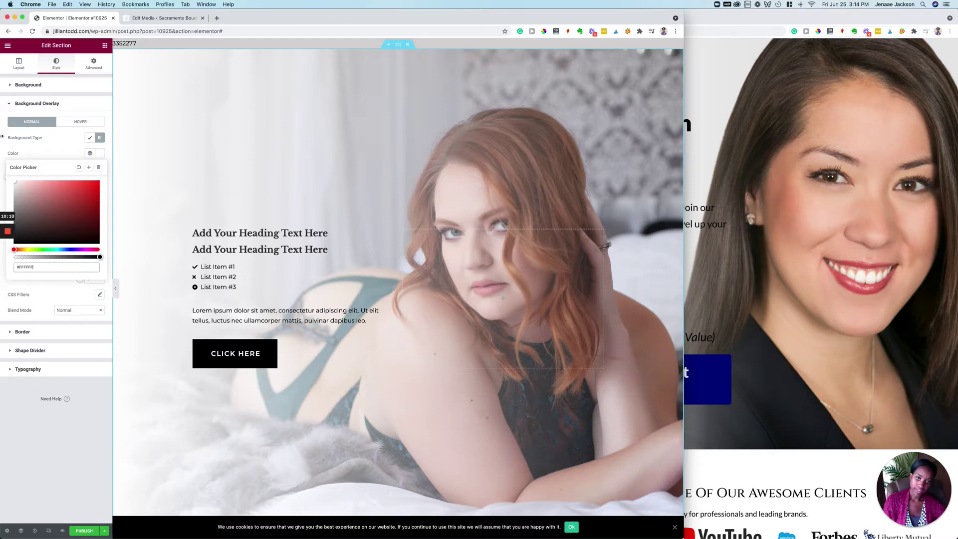
Try red and black as the overlay gradient's first color, returning to white after each
{"action": "left_click", "coordinate": [63, 188]}
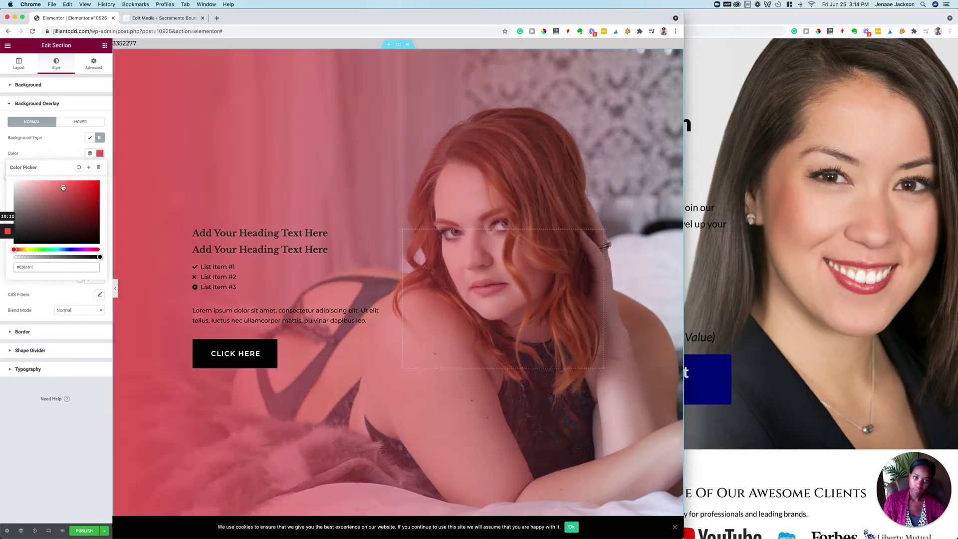
{"action": "left_click_drag", "start_coordinate": [63, 188], "coordinate": [1, 141]}
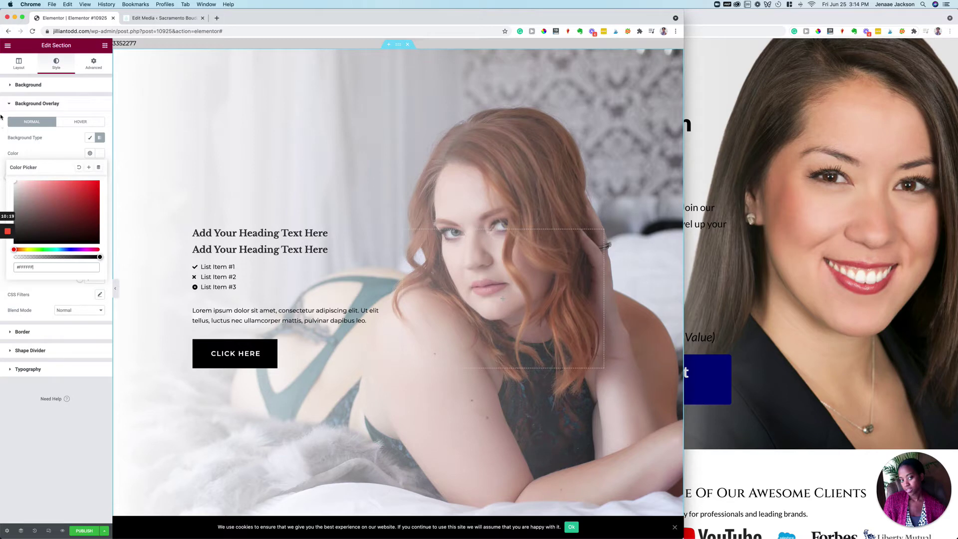
{"action": "left_click_drag", "start_coordinate": [1, 118], "coordinate": [1, 258]}
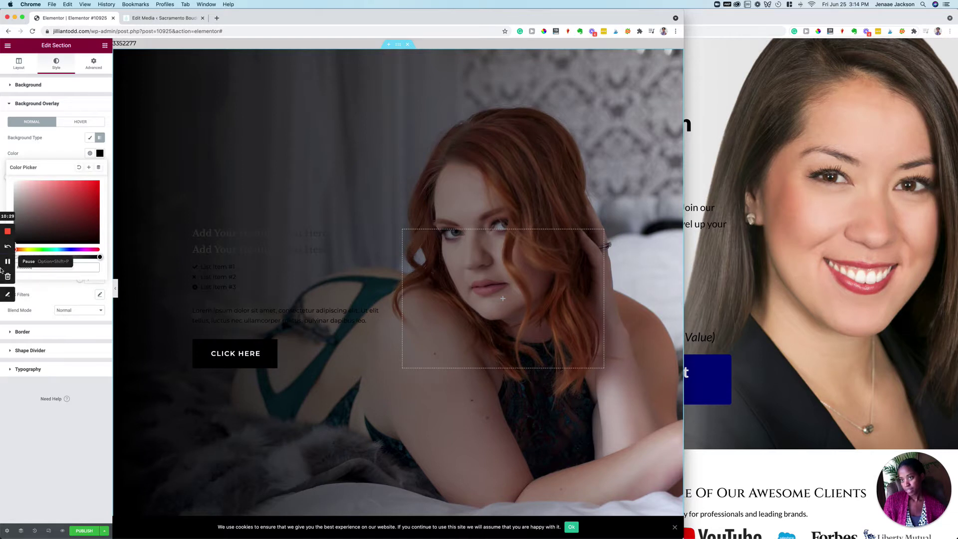
{"action": "key", "text": "super+z"}
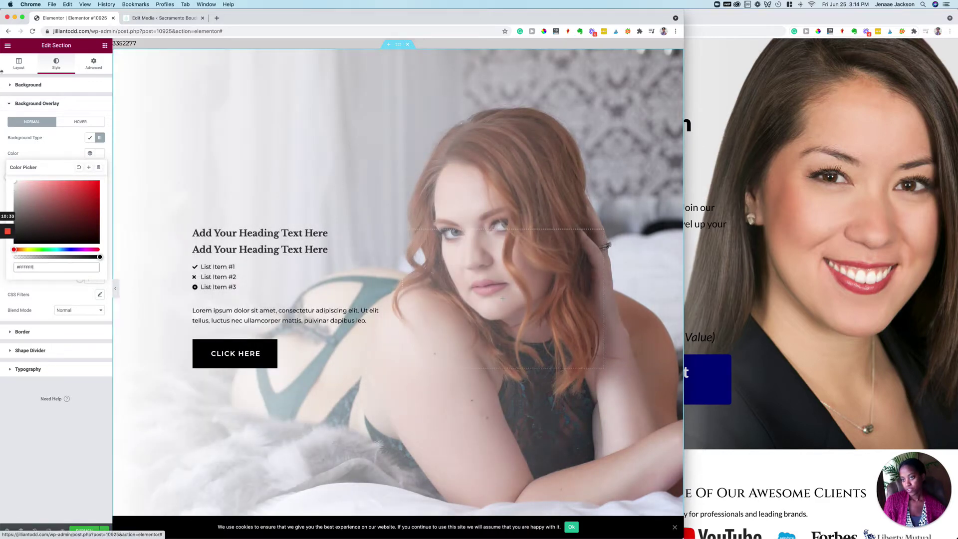
Duplicate the hero section and bring the copy below it into view
{"action": "right_click", "coordinate": [398, 45]}
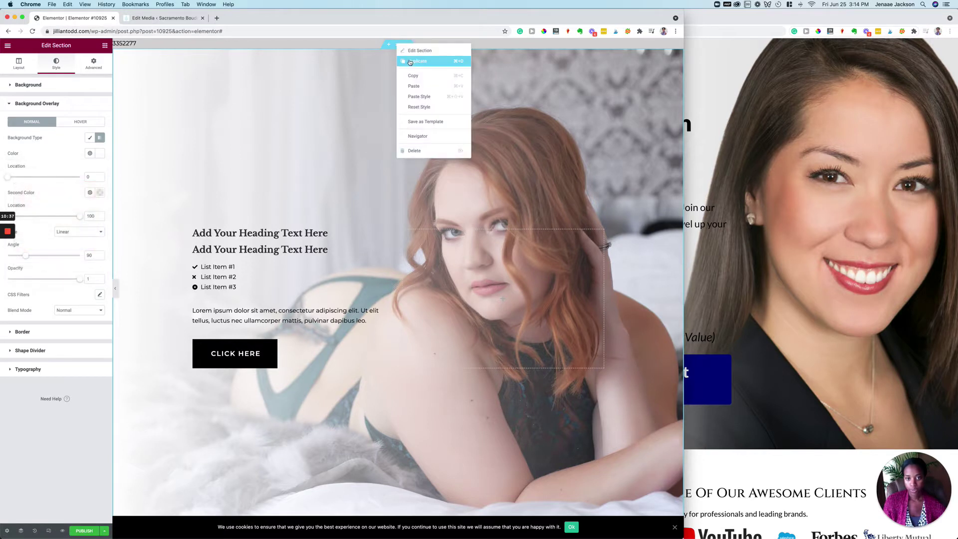
{"action": "left_click", "coordinate": [410, 61]}
{"action": "scroll", "coordinate": [361, 155], "scroll_direction": "down", "scroll_amount": 7}
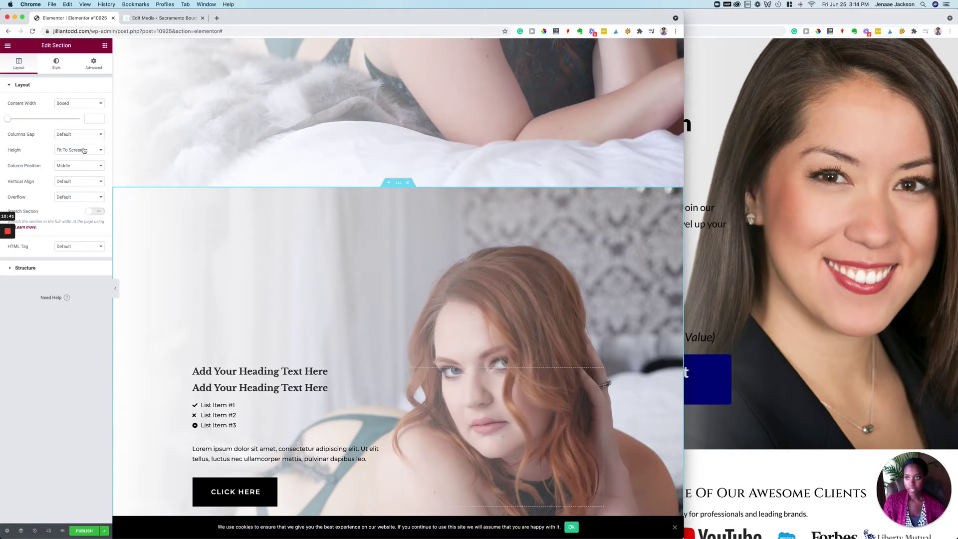
Browse the media library for a different background photo for the duplicated section
{"action": "left_click", "coordinate": [57, 64]}
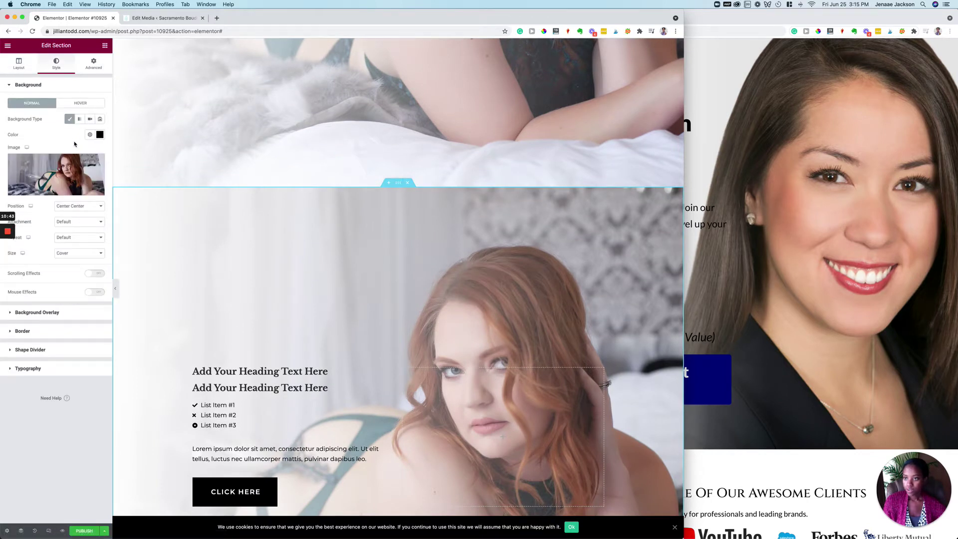
{"action": "left_click", "coordinate": [65, 170]}
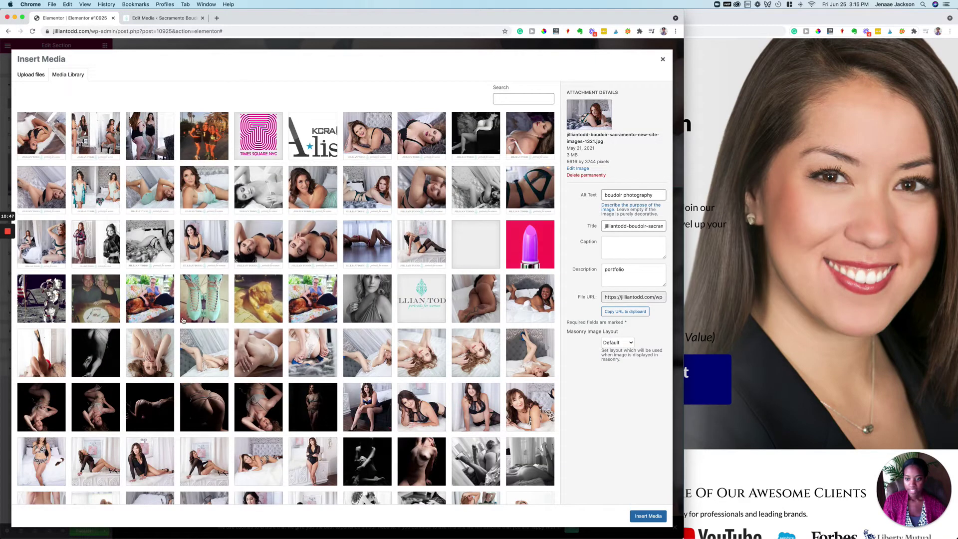
{"action": "scroll", "coordinate": [183, 320], "scroll_direction": "down", "scroll_amount": 4}
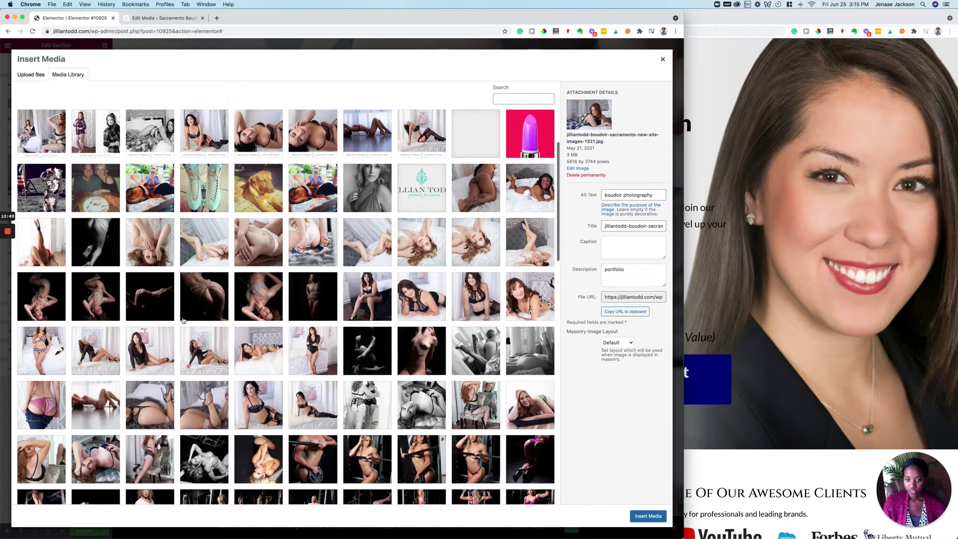
{"action": "scroll", "coordinate": [183, 320], "scroll_direction": "down", "scroll_amount": 8}
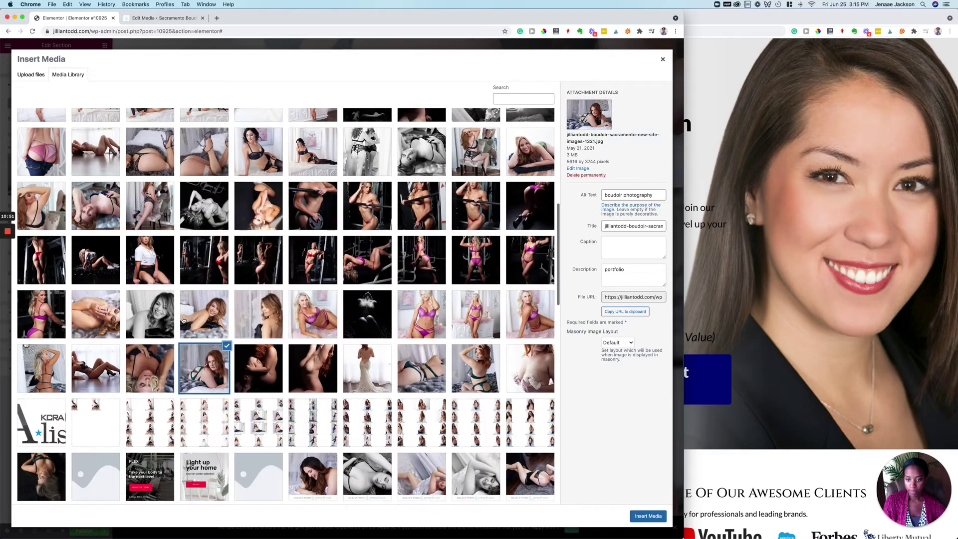
{"action": "scroll", "coordinate": [183, 320], "scroll_direction": "down", "scroll_amount": 15}
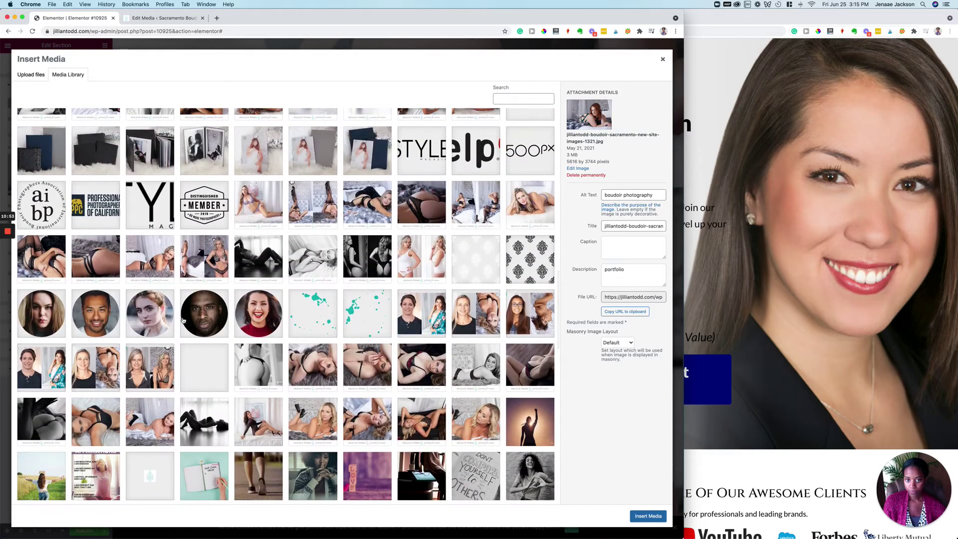
{"action": "scroll", "coordinate": [183, 320], "scroll_direction": "down", "scroll_amount": 10}
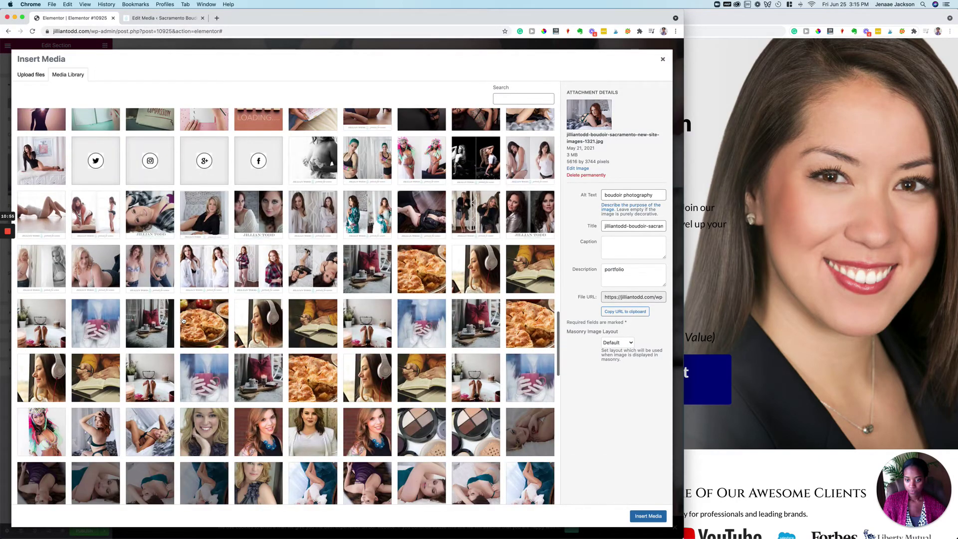
{"action": "scroll", "coordinate": [183, 320], "scroll_direction": "down", "scroll_amount": 15}
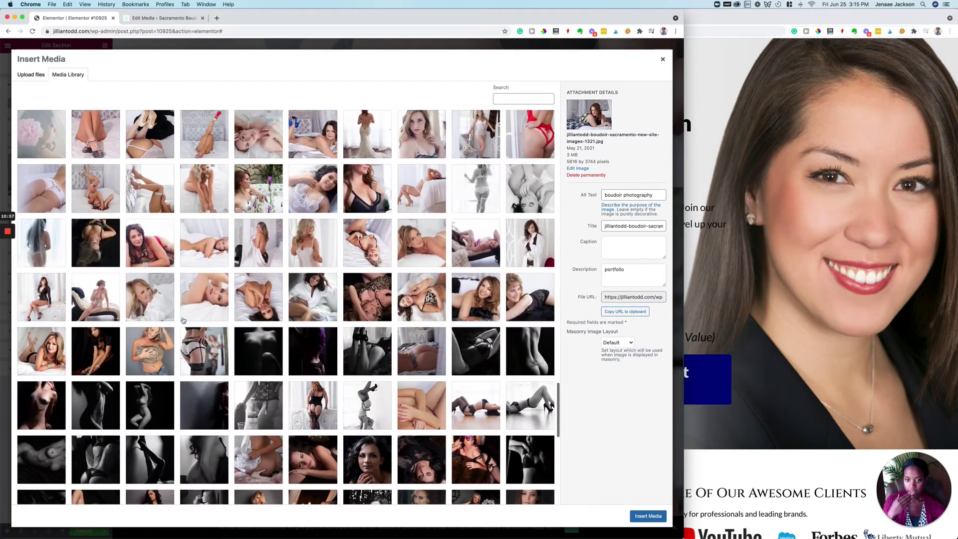
{"action": "scroll", "coordinate": [183, 320], "scroll_direction": "down", "scroll_amount": 1}
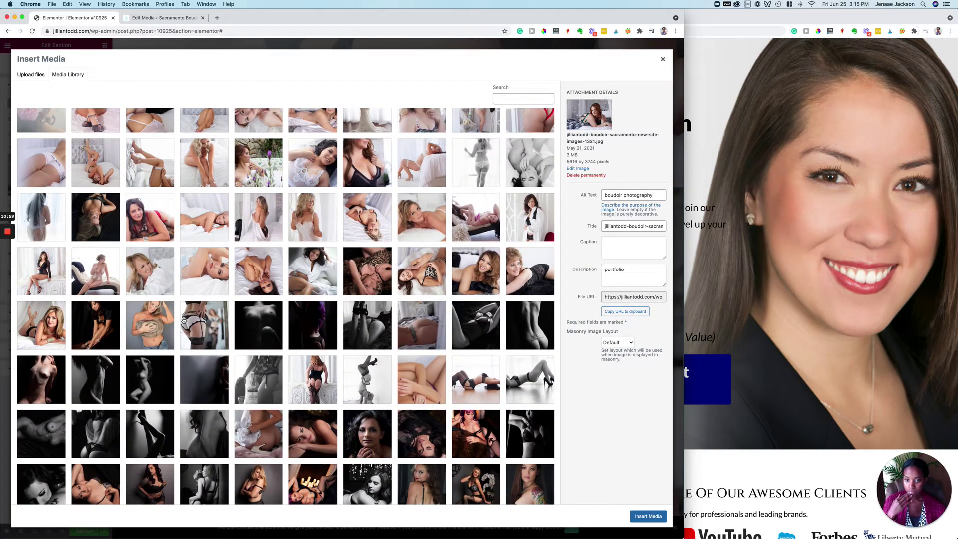
{"action": "left_click", "coordinate": [372, 345]}
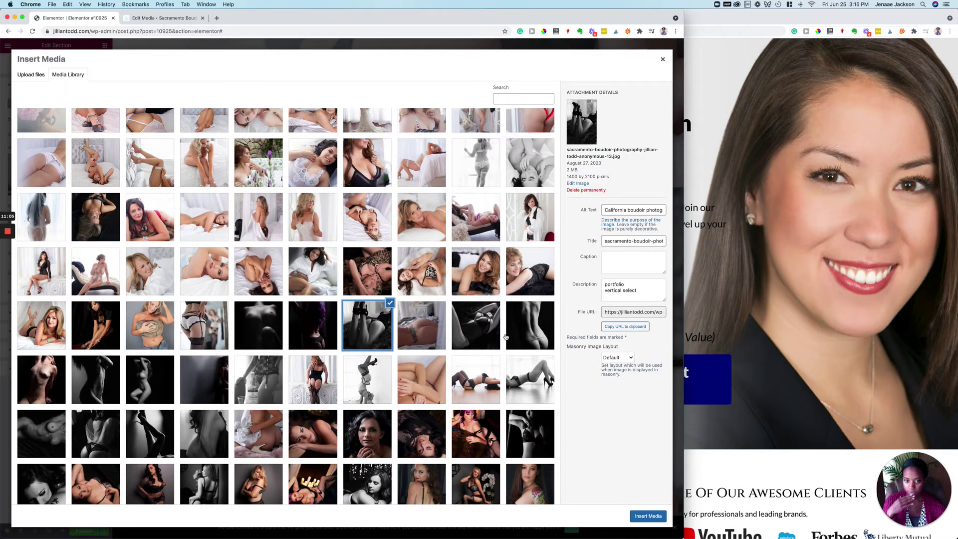
{"action": "scroll", "coordinate": [454, 375], "scroll_direction": "down", "scroll_amount": 5}
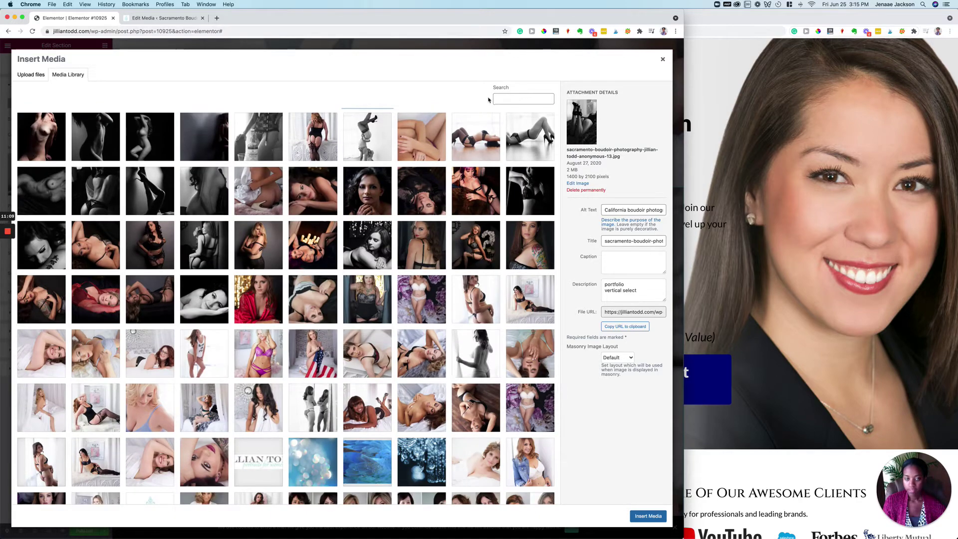
Search the media library for "horizontal" and insert the dark studio photo with the black chaise as the duplicated section's background
{"action": "left_click", "coordinate": [506, 98]}
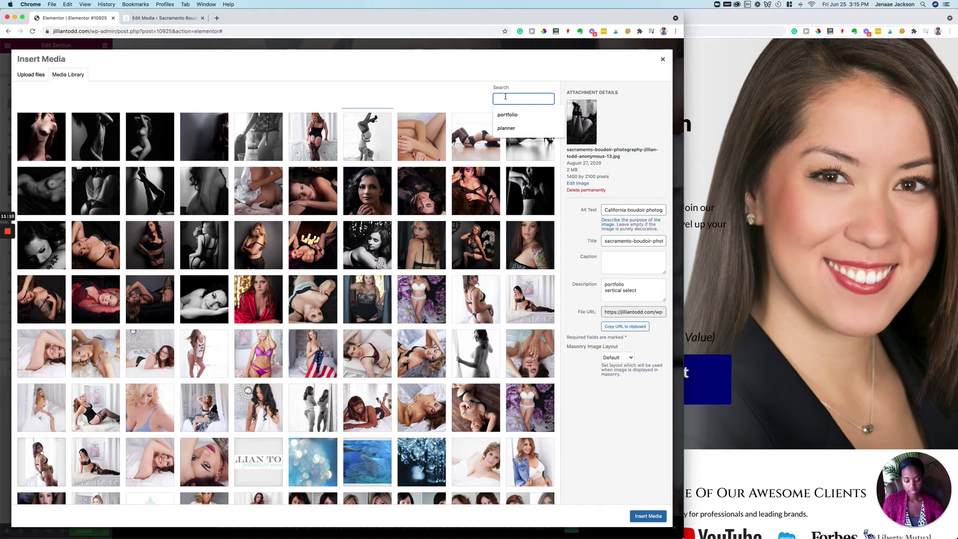
{"action": "type", "text": "horizontal"}
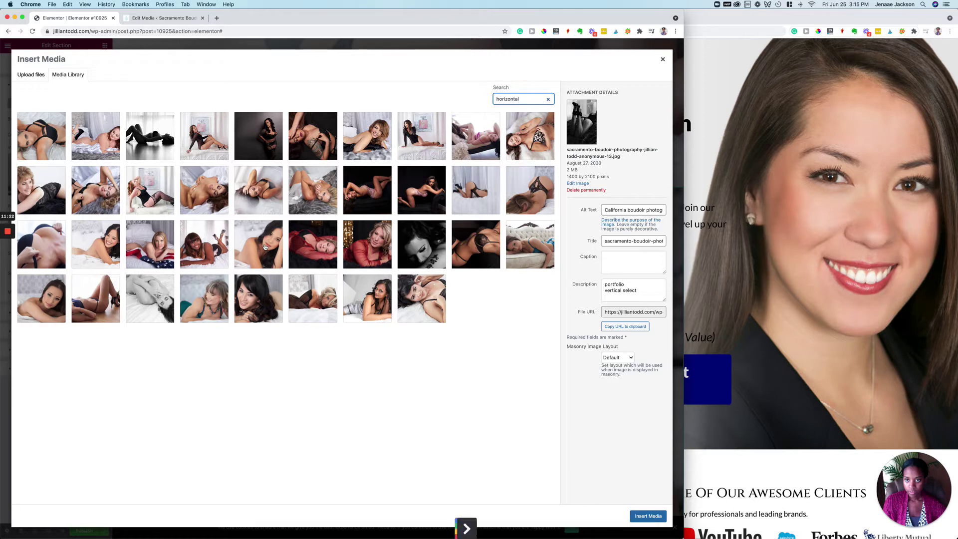
{"action": "left_click", "coordinate": [431, 213]}
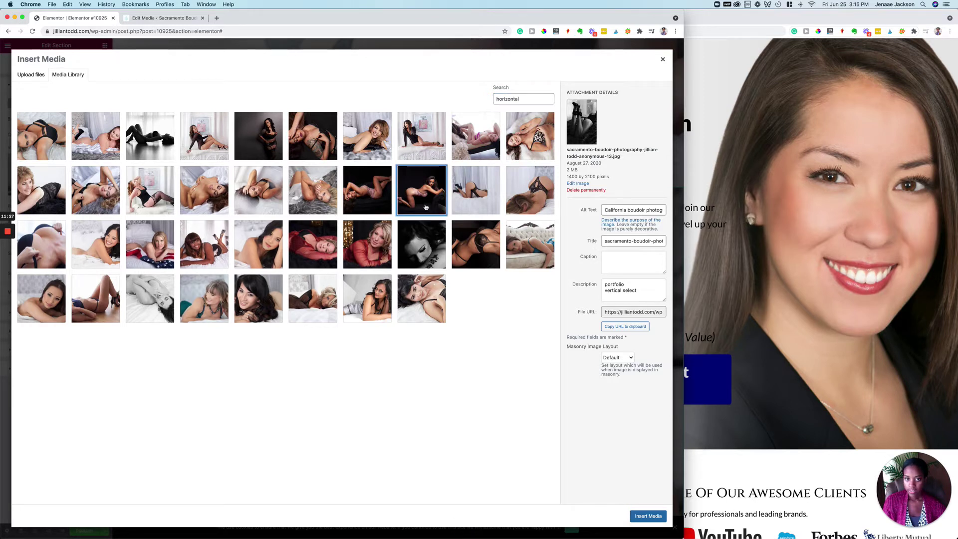
{"action": "left_click", "coordinate": [649, 516]}
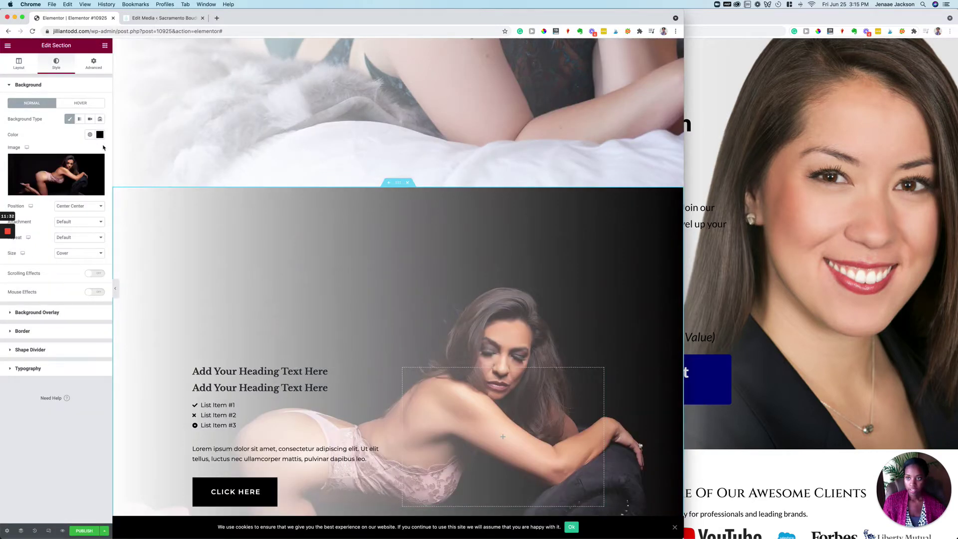
Set the first color of the duplicated section's background overlay gradient to the black global color
{"action": "left_click", "coordinate": [37, 312]}
{"action": "left_click", "coordinate": [99, 138]}
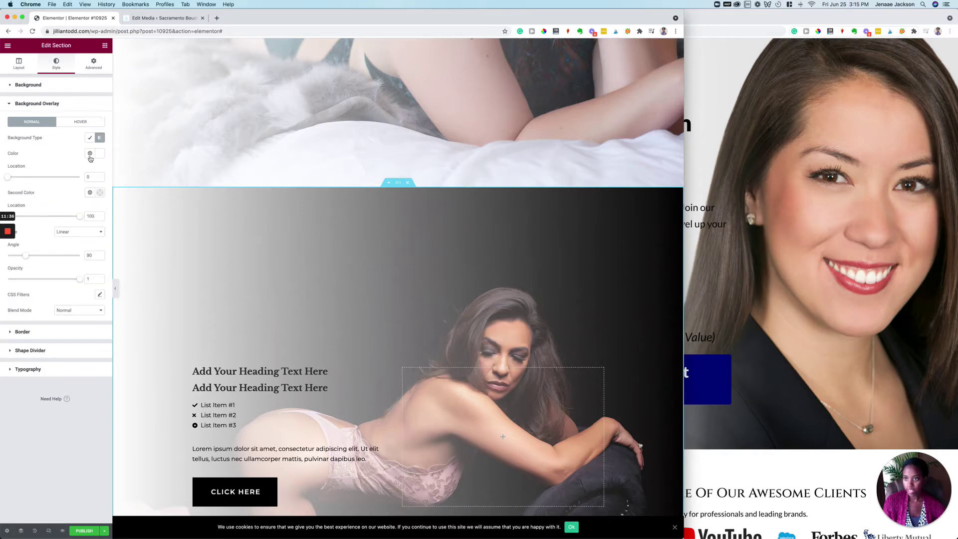
{"action": "left_click", "coordinate": [90, 153]}
{"action": "left_click", "coordinate": [34, 201]}
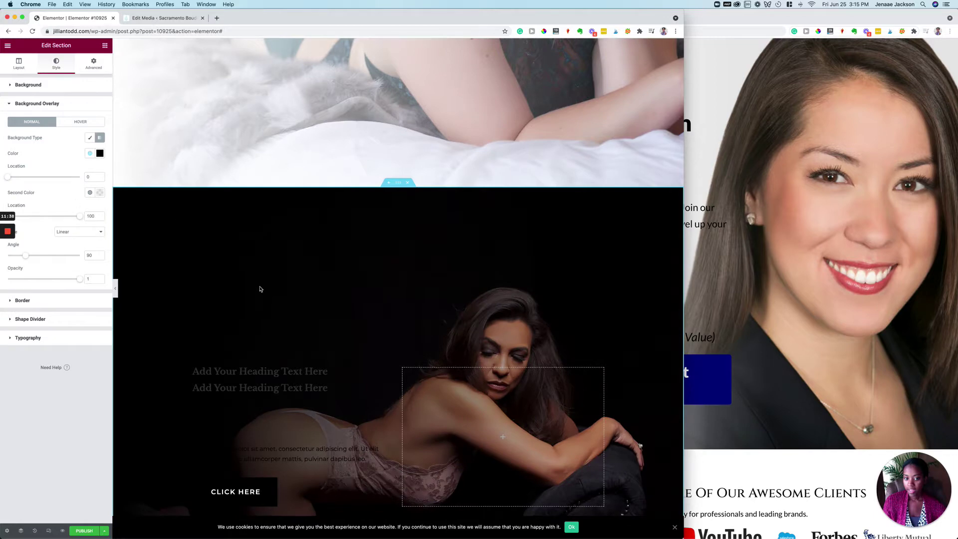
Compare the white overlay on the original hero section with the black overlay on the duplicated section
{"action": "scroll", "coordinate": [259, 290], "scroll_direction": "down", "scroll_amount": 5}
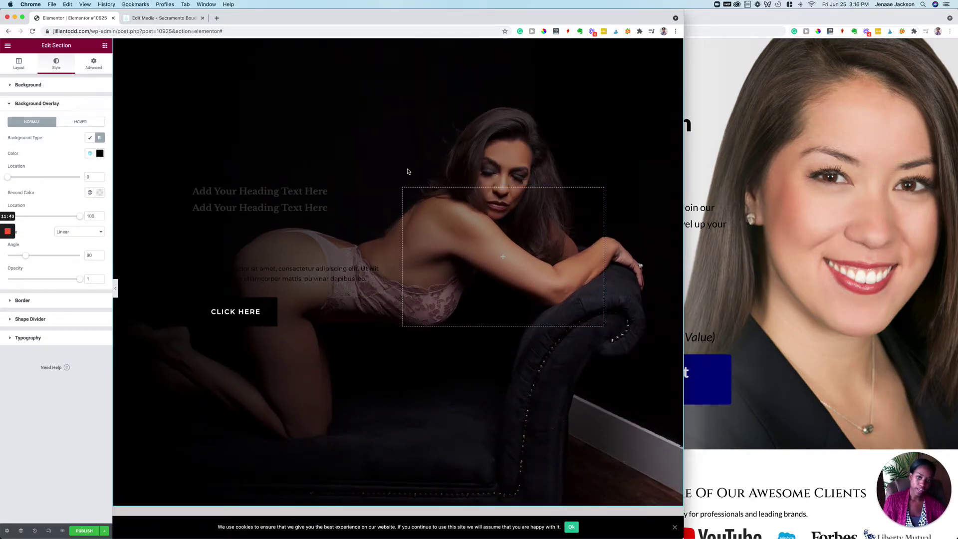
{"action": "scroll", "coordinate": [407, 172], "scroll_direction": "up", "scroll_amount": 10}
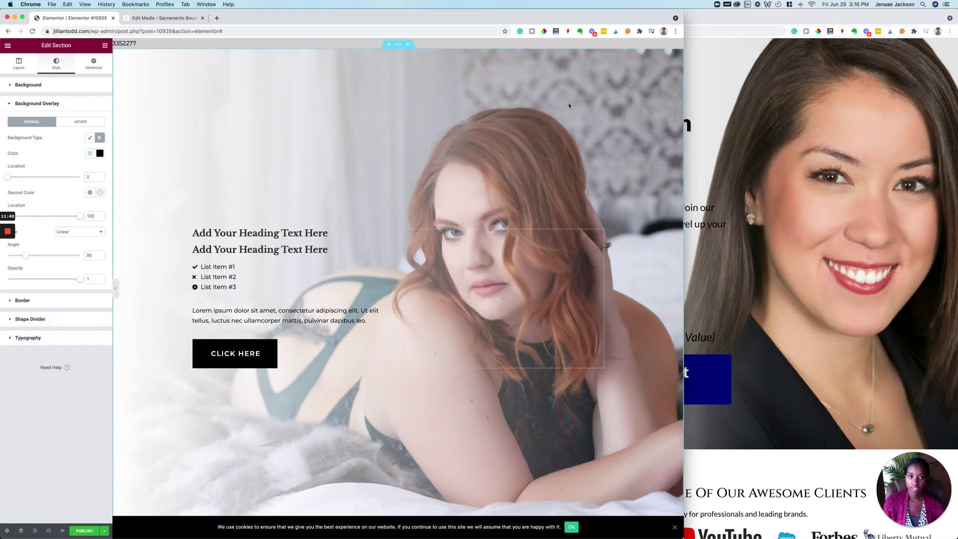
{"action": "scroll", "coordinate": [553, 138], "scroll_direction": "down", "scroll_amount": 10}
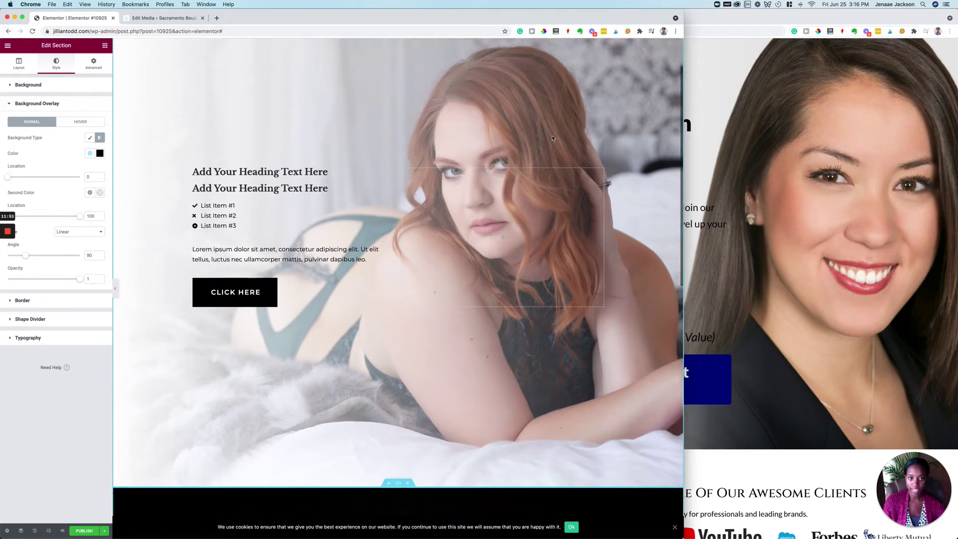
{"action": "scroll", "coordinate": [553, 138], "scroll_direction": "up", "scroll_amount": 3}
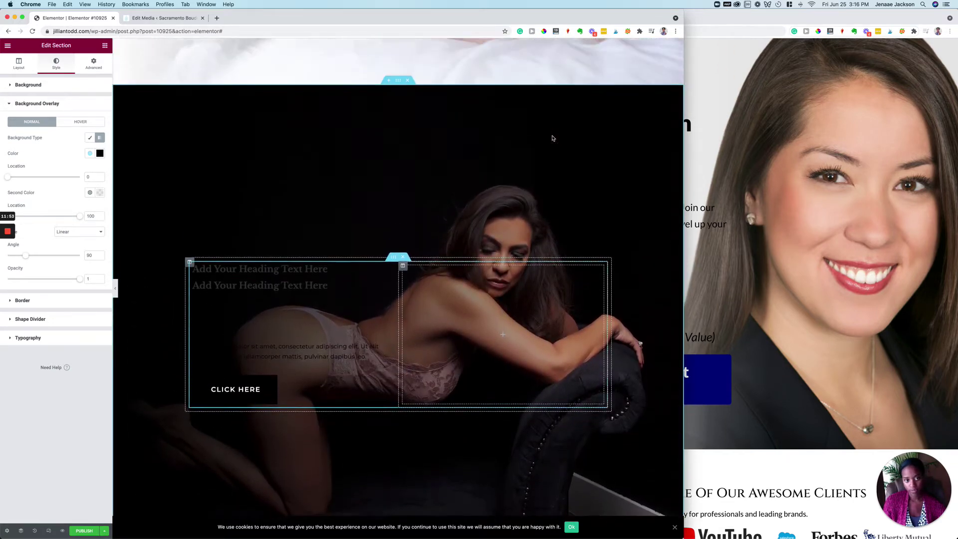
{"action": "scroll", "coordinate": [553, 139], "scroll_direction": "down", "scroll_amount": 2}
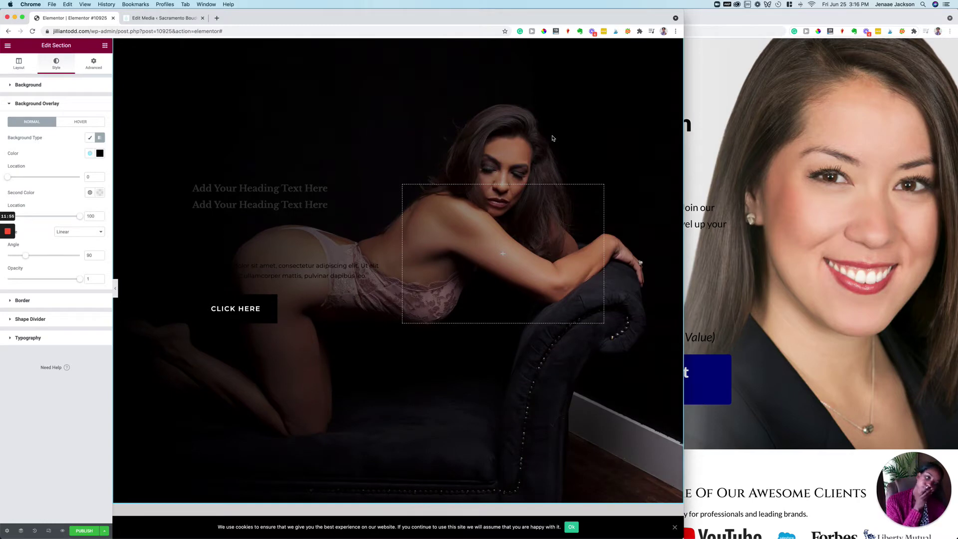
{"action": "scroll", "coordinate": [552, 138], "scroll_direction": "up", "scroll_amount": 1}
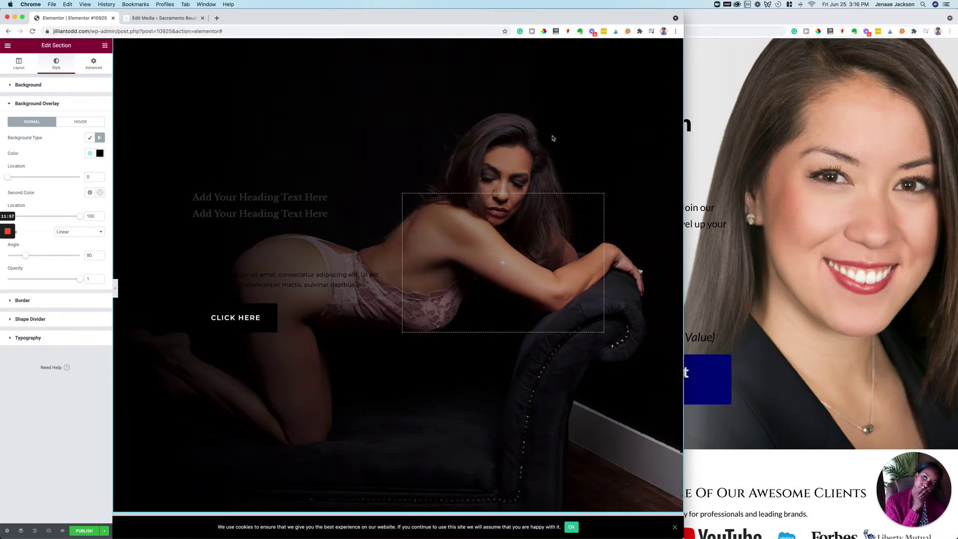
{"action": "scroll", "coordinate": [552, 138], "scroll_direction": "up", "scroll_amount": 10}
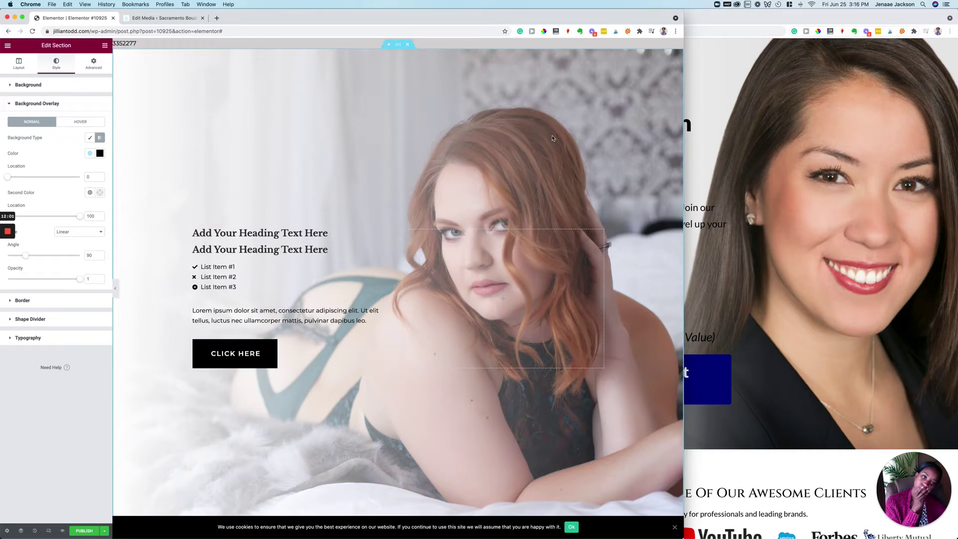
{"action": "scroll", "coordinate": [553, 138], "scroll_direction": "down", "scroll_amount": 10}
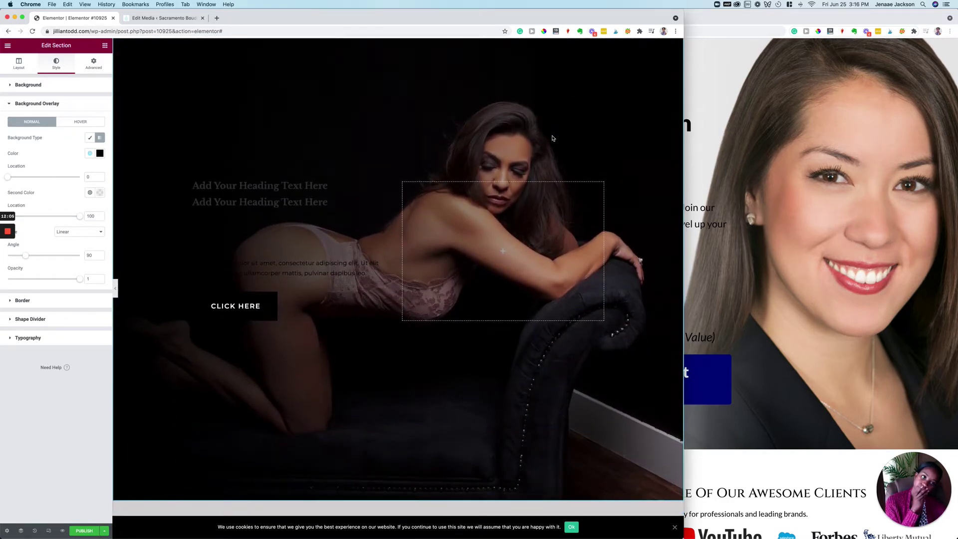
{"action": "scroll", "coordinate": [553, 138], "scroll_direction": "up", "scroll_amount": 2}
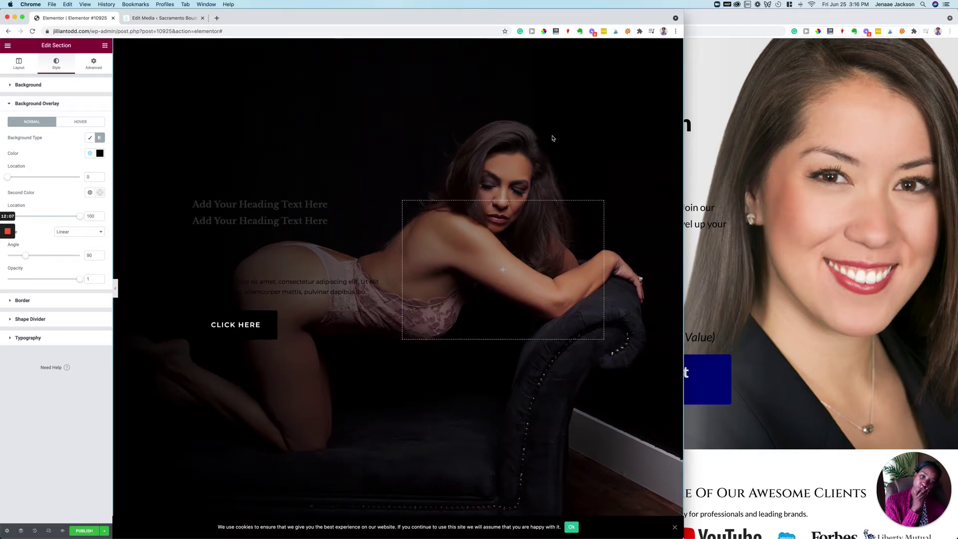
{"action": "scroll", "coordinate": [553, 138], "scroll_direction": "up", "scroll_amount": 10}
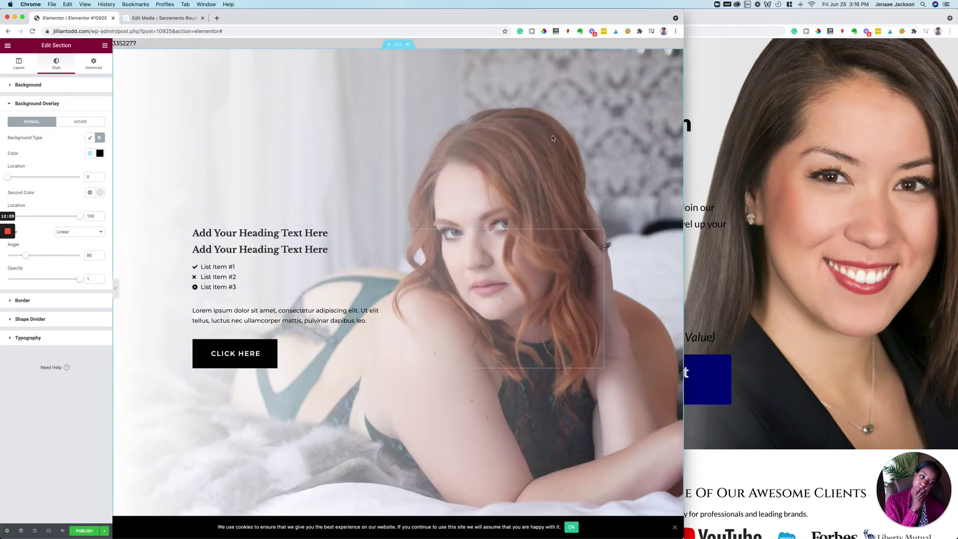
Set the dark section's background image position to Center Left after trying Center Right
{"action": "scroll", "coordinate": [553, 138], "scroll_direction": "down", "scroll_amount": 10}
{"action": "scroll", "coordinate": [553, 139], "scroll_direction": "up", "scroll_amount": 2}
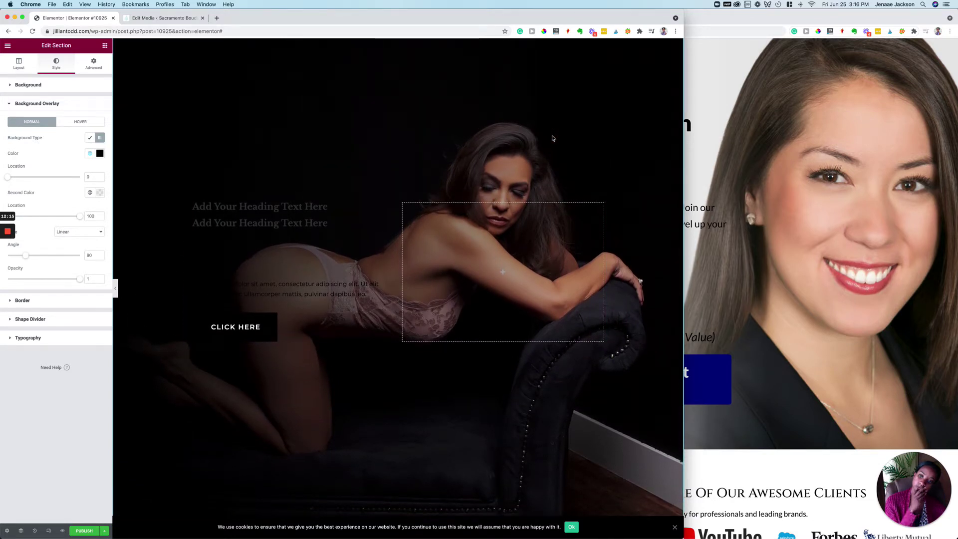
{"action": "scroll", "coordinate": [464, 124], "scroll_direction": "up", "scroll_amount": 1}
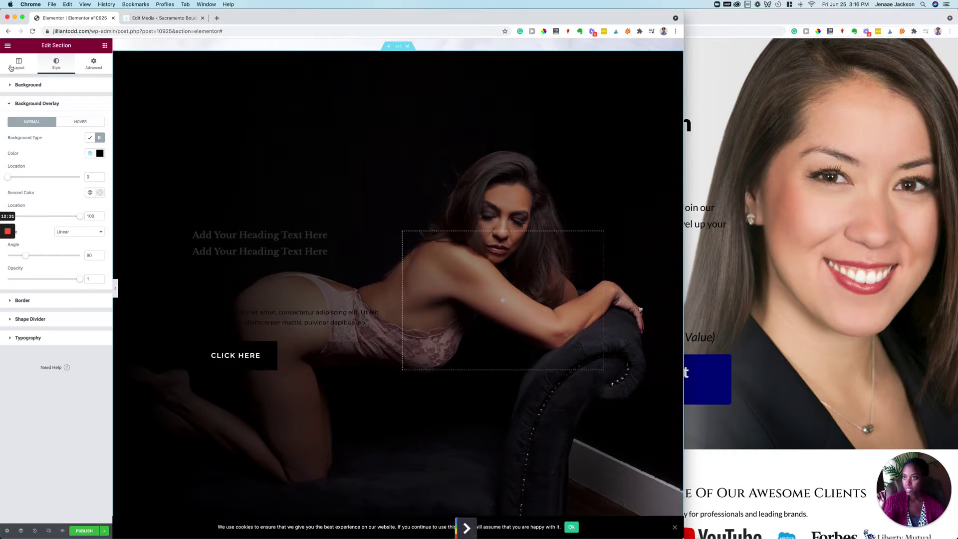
{"action": "left_click", "coordinate": [15, 67]}
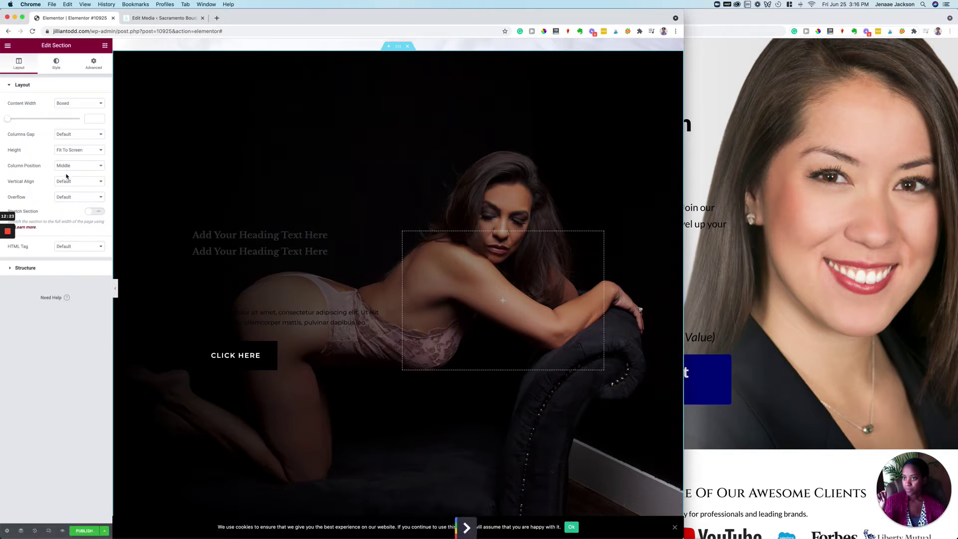
{"action": "left_click", "coordinate": [56, 68]}
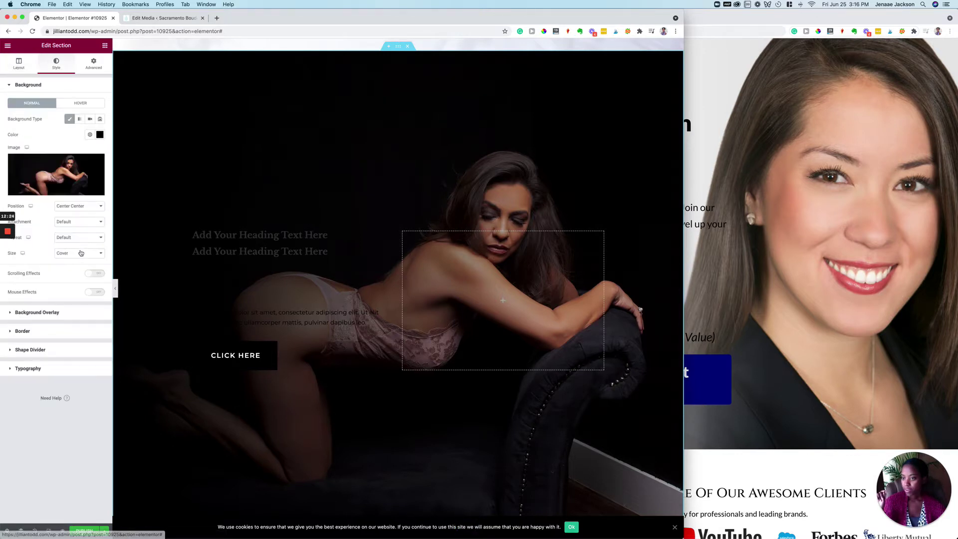
{"action": "left_click", "coordinate": [86, 213]}
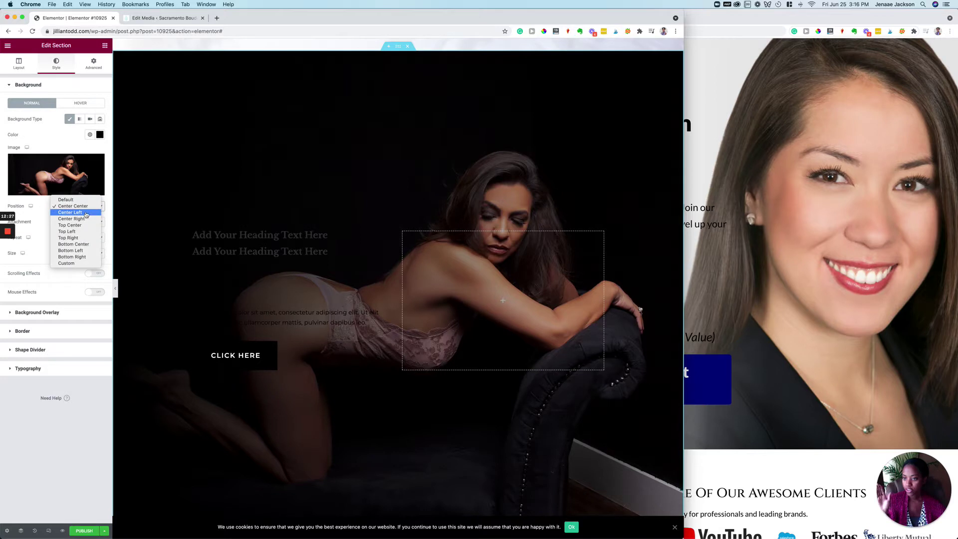
{"action": "left_click", "coordinate": [83, 218]}
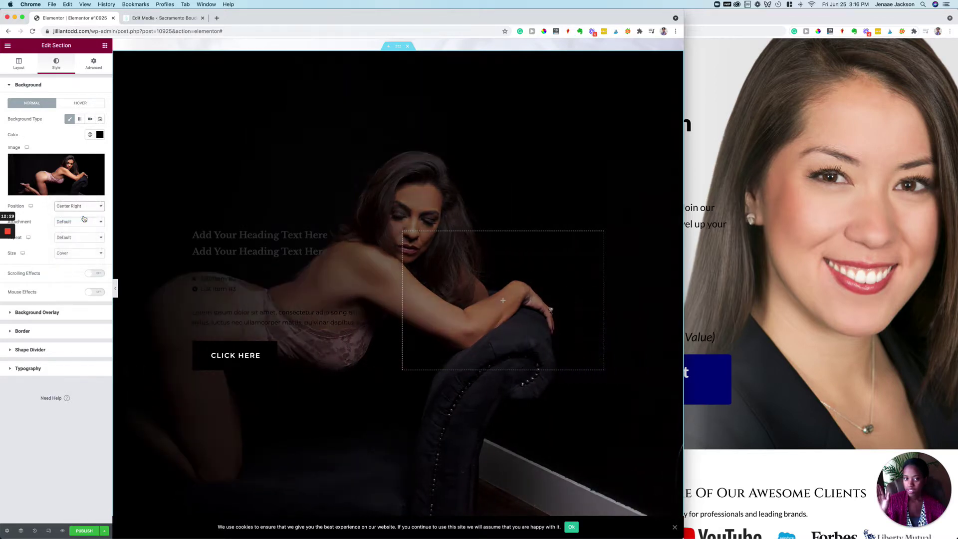
{"action": "left_click", "coordinate": [82, 208]}
{"action": "left_click", "coordinate": [83, 201]}
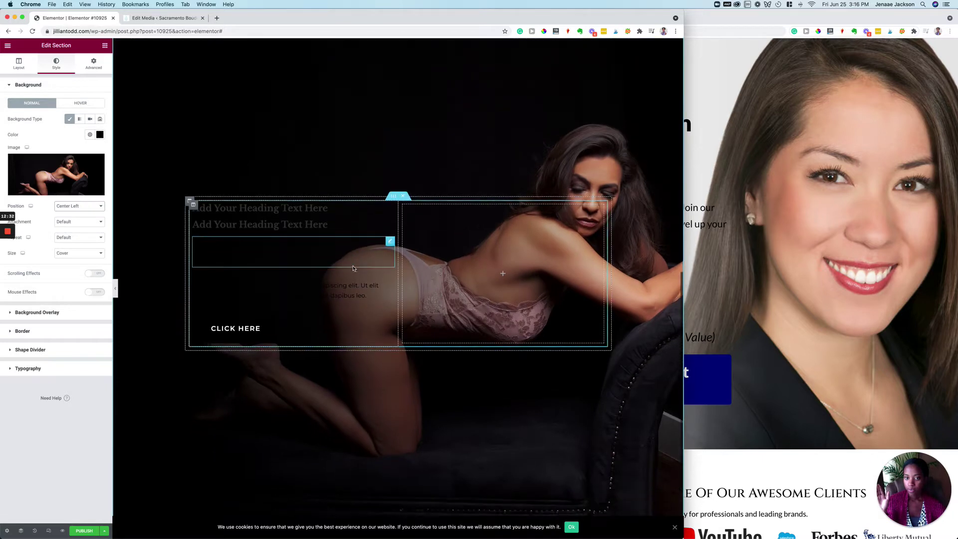
Widen the editor browser window and delete the original light hero section from the page
{"action": "scroll", "coordinate": [343, 249], "scroll_direction": "down", "scroll_amount": 2}
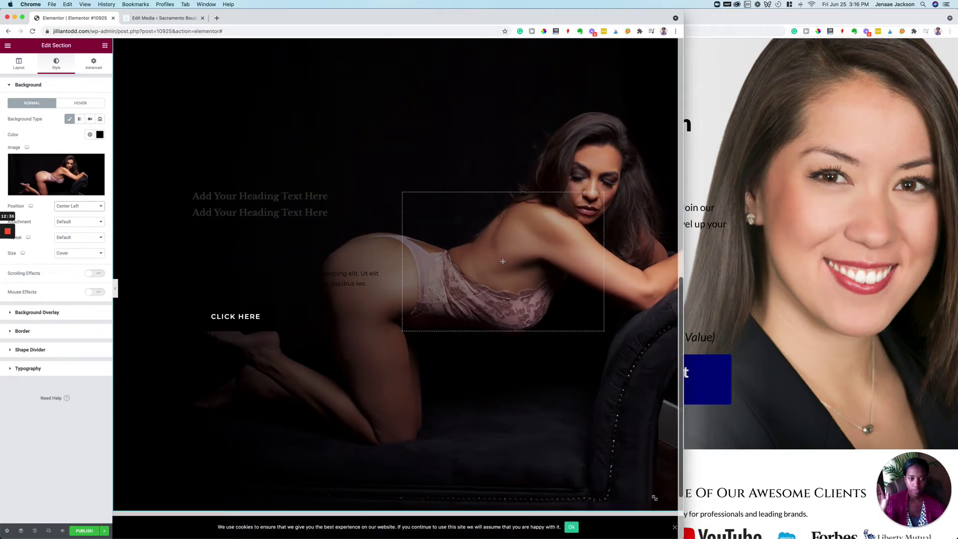
{"action": "left_click_drag", "start_coordinate": [654, 498], "coordinate": [732, 538]}
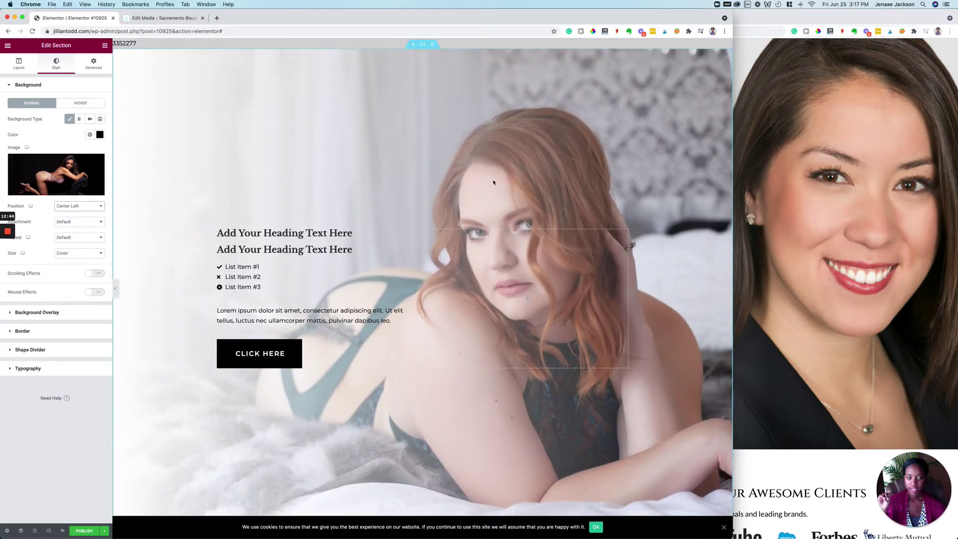
{"action": "left_click", "coordinate": [433, 45]}
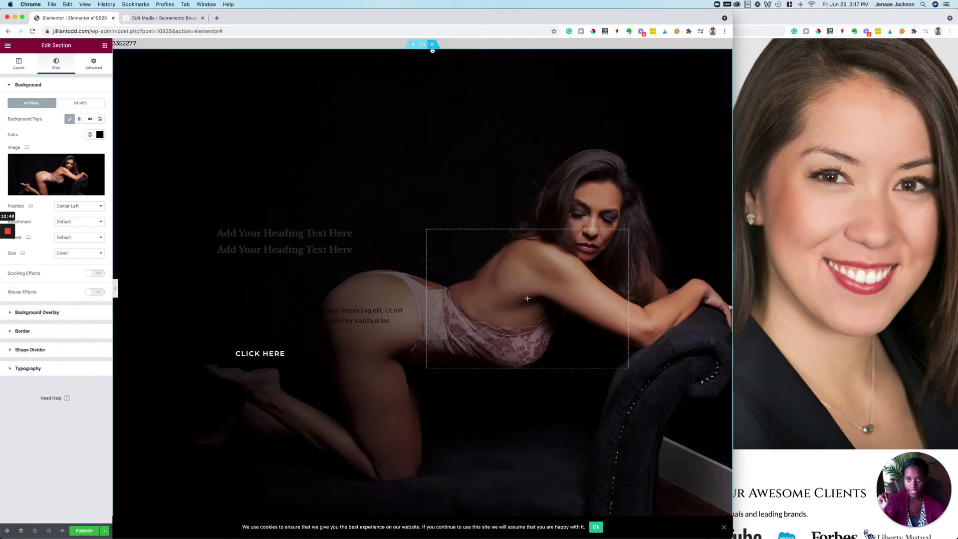
{"action": "scroll", "coordinate": [398, 187], "scroll_direction": "down", "scroll_amount": 3}
{"action": "scroll", "coordinate": [398, 186], "scroll_direction": "up", "scroll_amount": 3}
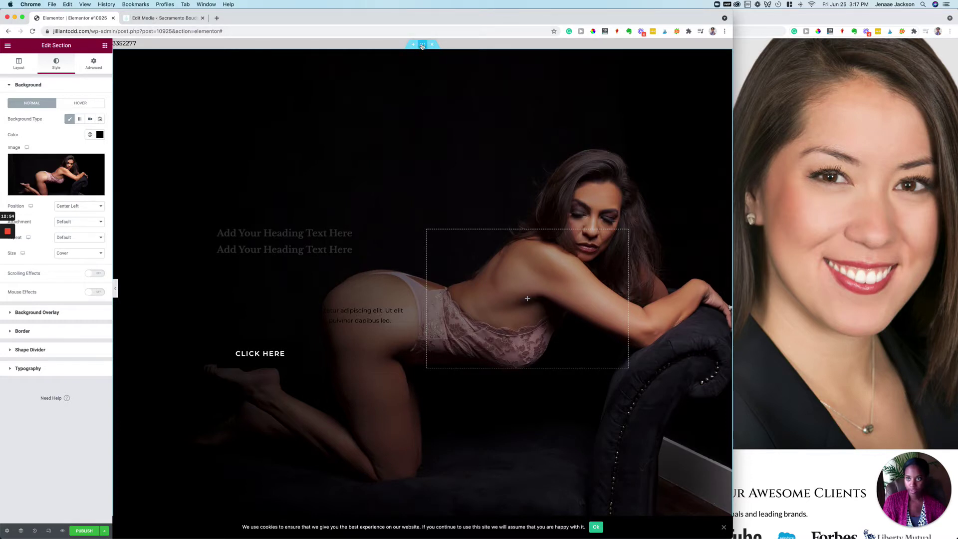
Unlink the dark section's margin values and set its top margin to -28
{"action": "left_click", "coordinate": [104, 66]}
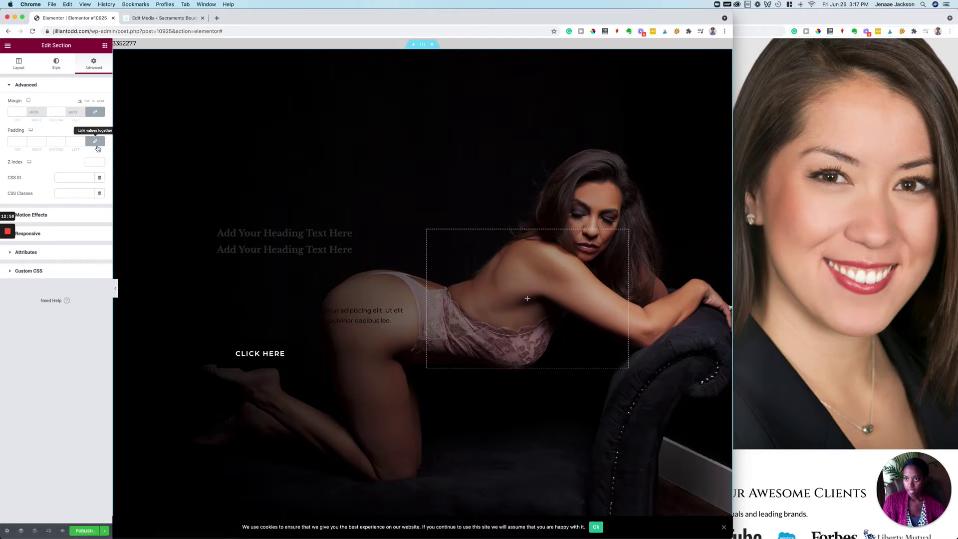
{"action": "left_click", "coordinate": [96, 112]}
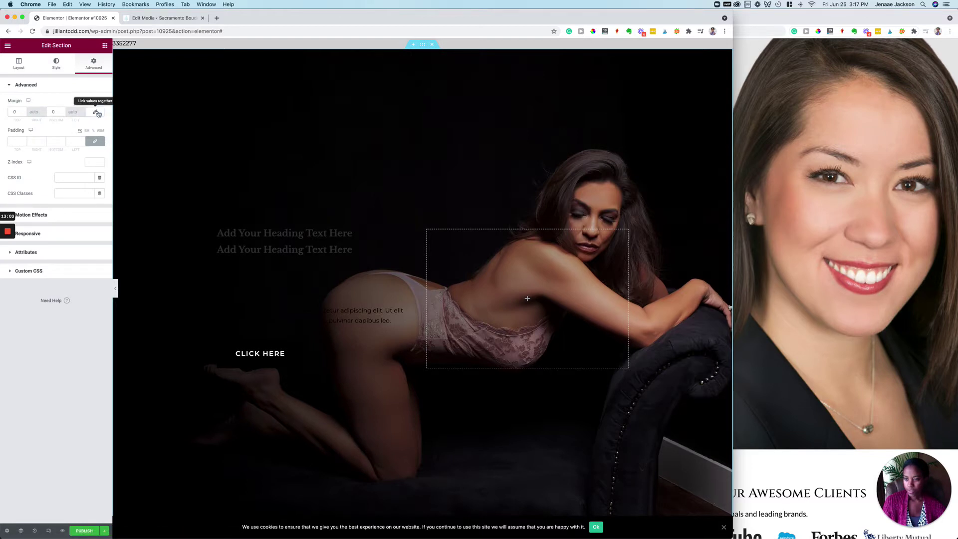
{"action": "left_click", "coordinate": [24, 114]}
{"action": "left_click", "coordinate": [24, 114]}
{"action": "left_click", "coordinate": [24, 114]}
{"action": "left_click", "coordinate": [24, 114]}
{"action": "left_click", "coordinate": [25, 114]}
{"action": "left_click", "coordinate": [24, 114]}
{"action": "left_click", "coordinate": [25, 113]}
{"action": "left_click", "coordinate": [24, 114]}
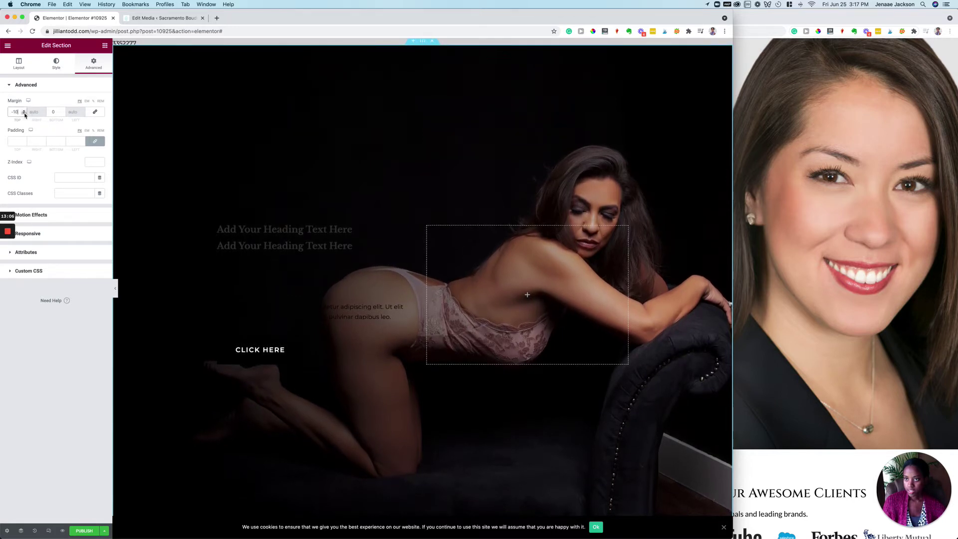
{"action": "left_click", "coordinate": [25, 114]}
{"action": "left_click", "coordinate": [25, 114]}
{"action": "left_click", "coordinate": [25, 114]}
{"action": "left_click", "coordinate": [25, 114]}
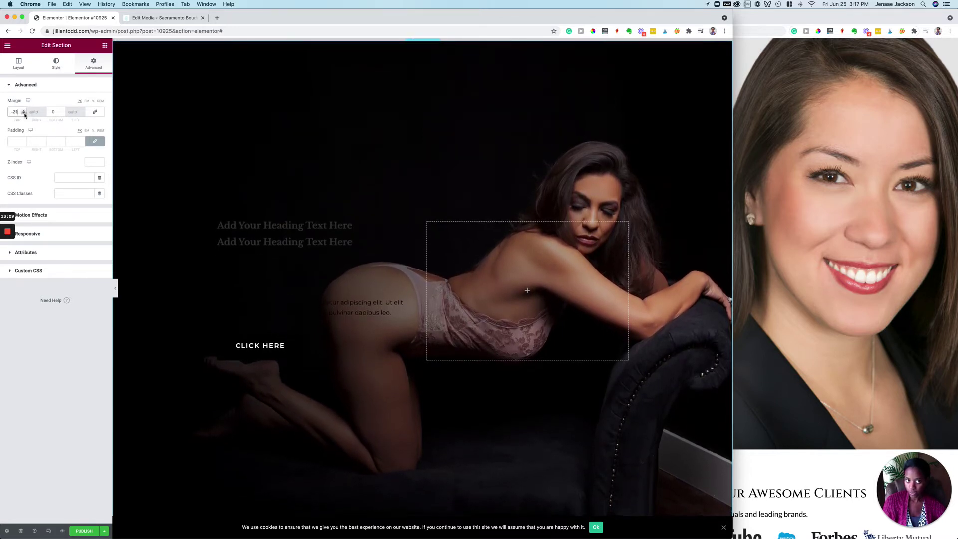
{"action": "left_click", "coordinate": [24, 114]}
{"action": "left_click", "coordinate": [25, 114]}
{"action": "left_click", "coordinate": [24, 113]}
{"action": "left_click", "coordinate": [24, 114]}
{"action": "left_click", "coordinate": [25, 114]}
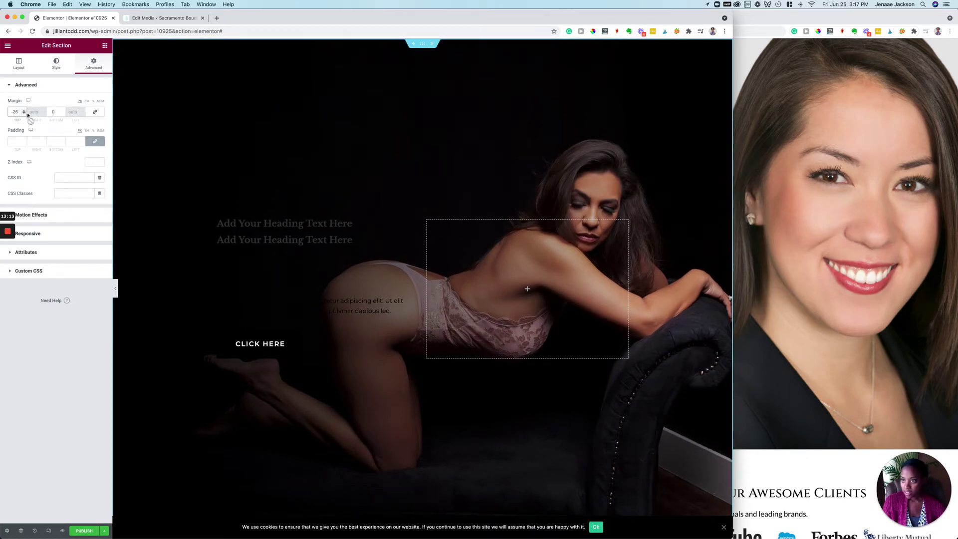
{"action": "left_click", "coordinate": [24, 115]}
{"action": "left_click", "coordinate": [24, 114]}
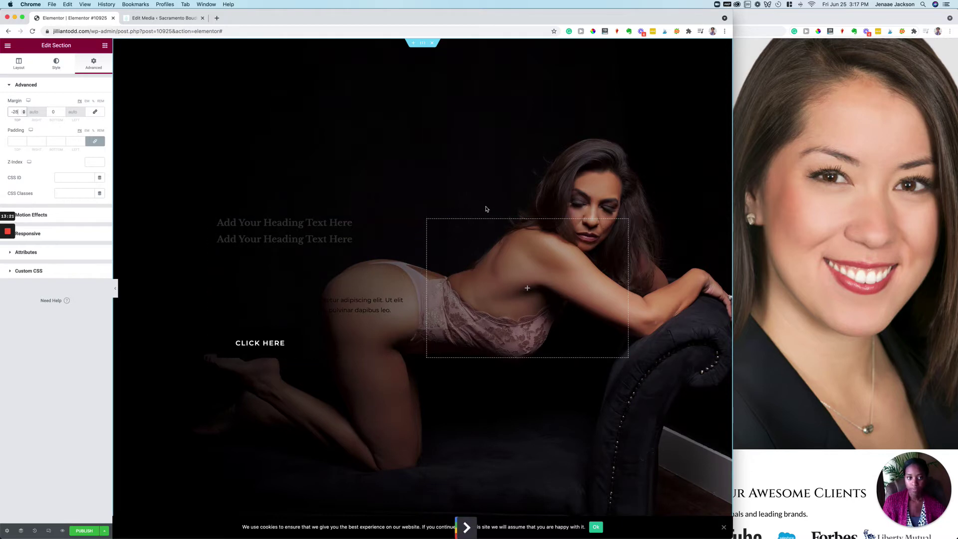
{"action": "scroll", "coordinate": [487, 209], "scroll_direction": "down", "scroll_amount": 1}
{"action": "scroll", "coordinate": [486, 210], "scroll_direction": "up", "scroll_amount": 1}
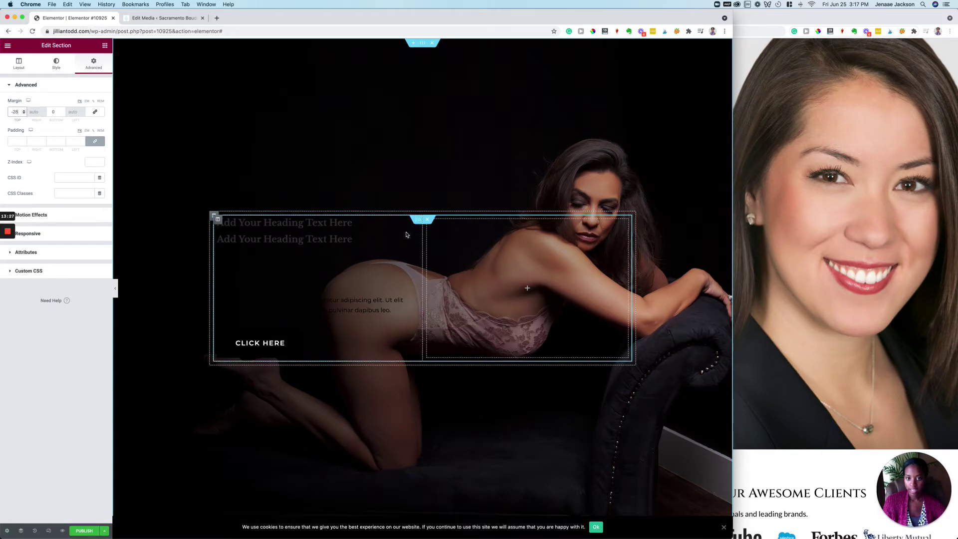
Set the first heading's text color to white (#FFFFFF)
{"action": "left_click", "coordinate": [414, 224]}
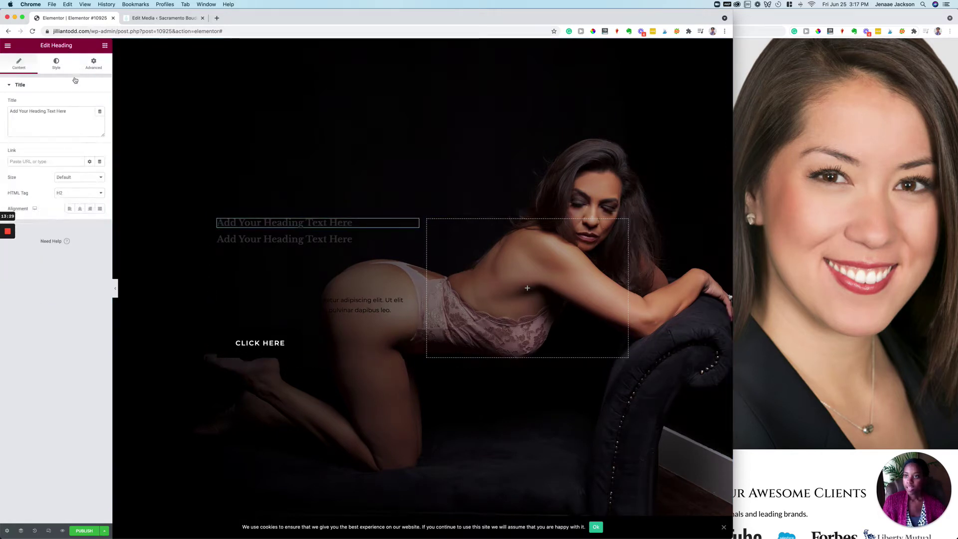
{"action": "left_click", "coordinate": [57, 63]}
{"action": "left_click", "coordinate": [90, 104]}
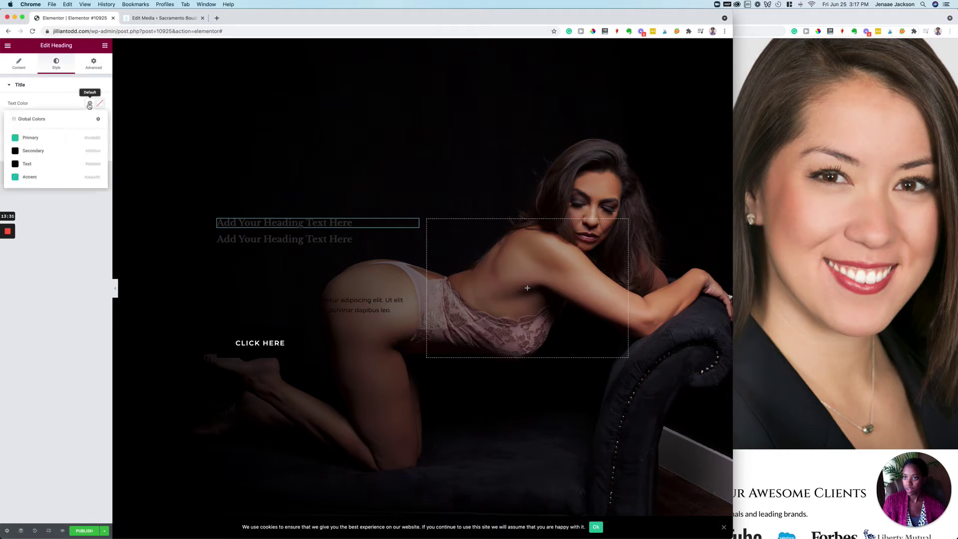
{"action": "left_click", "coordinate": [100, 103]}
{"action": "left_click", "coordinate": [17, 138]}
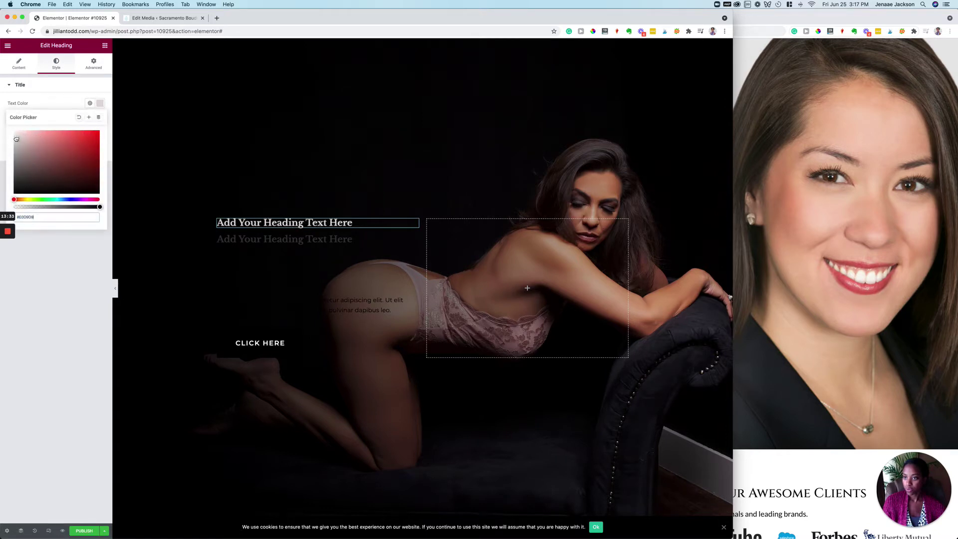
{"action": "left_click_drag", "start_coordinate": [17, 139], "coordinate": [2, 92]}
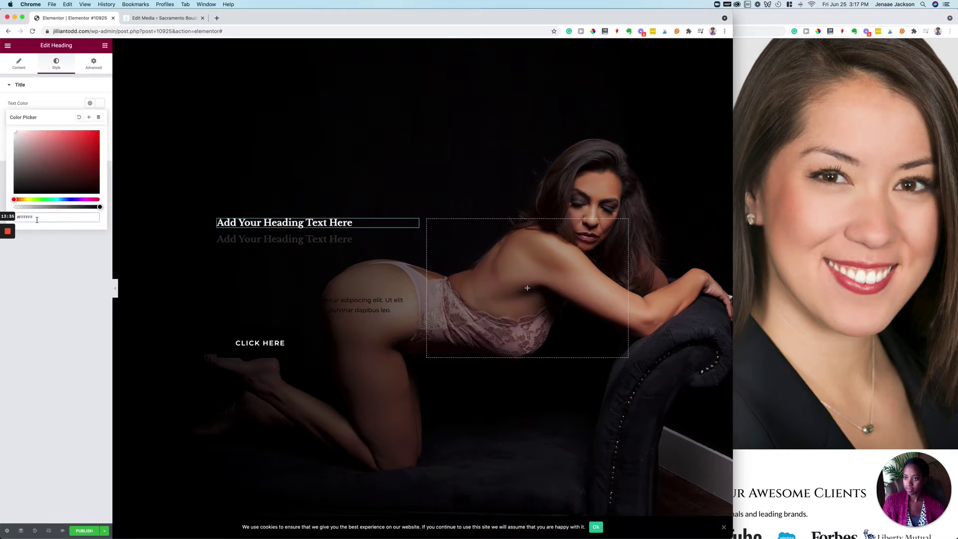
Set the second heading's text color to #FFFFFF
{"action": "left_click", "coordinate": [284, 242]}
{"action": "left_click", "coordinate": [56, 64]}
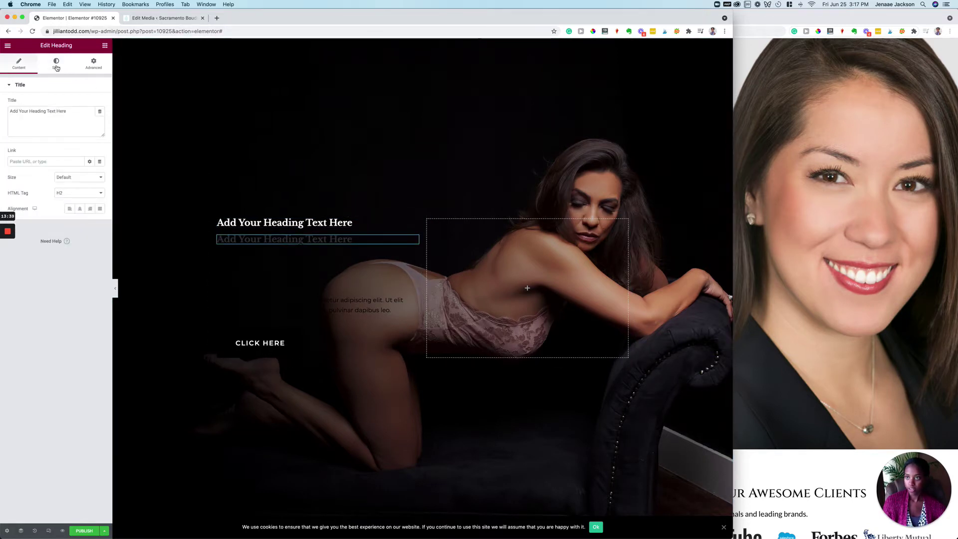
{"action": "left_click", "coordinate": [90, 103]}
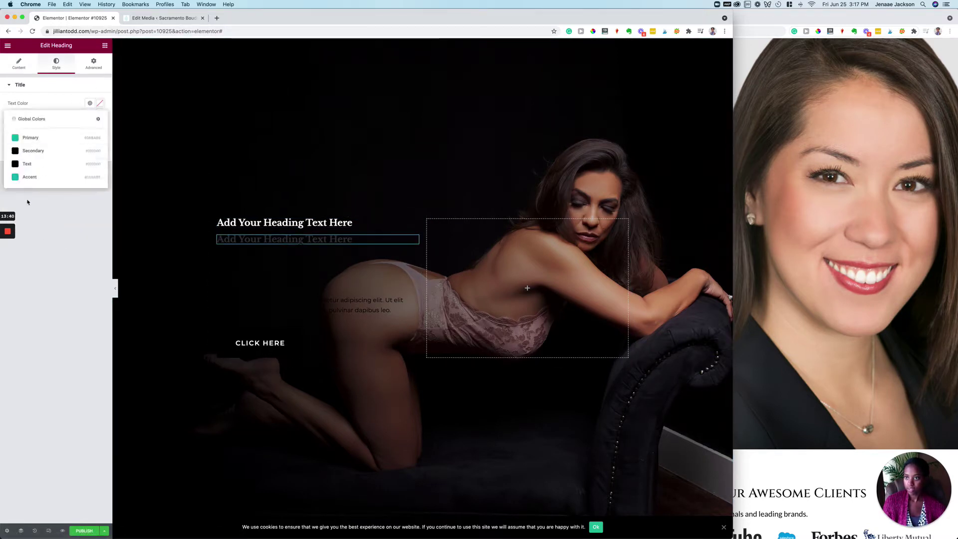
{"action": "left_click", "coordinate": [100, 103]}
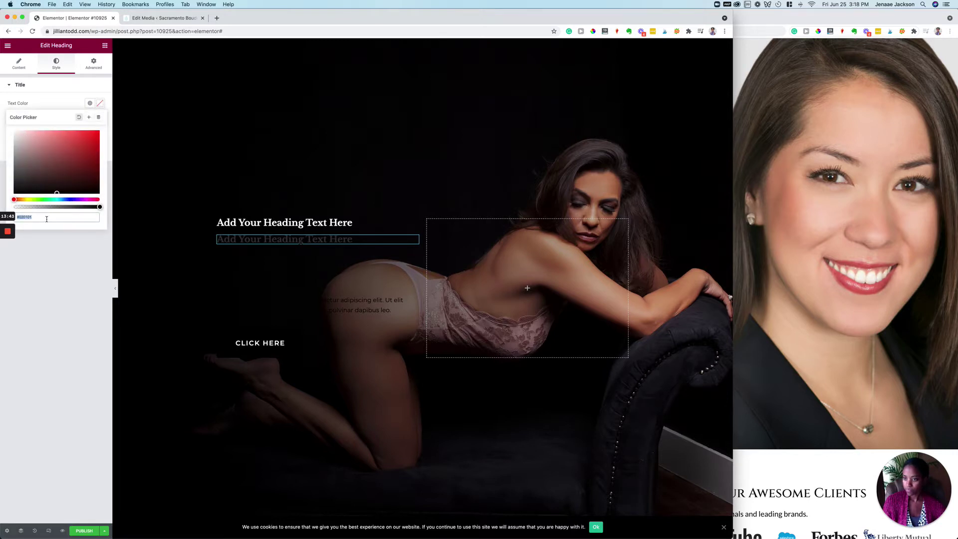
{"action": "type", "text": "#FFFFFF"}
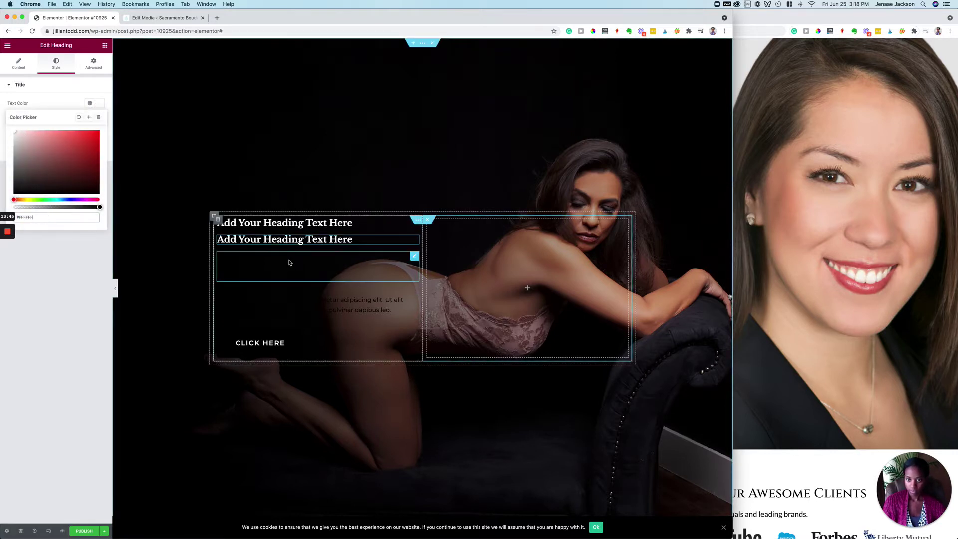
Set the icon list's text color to #FFFFFF
{"action": "left_click", "coordinate": [290, 262]}
{"action": "left_click", "coordinate": [56, 64]}
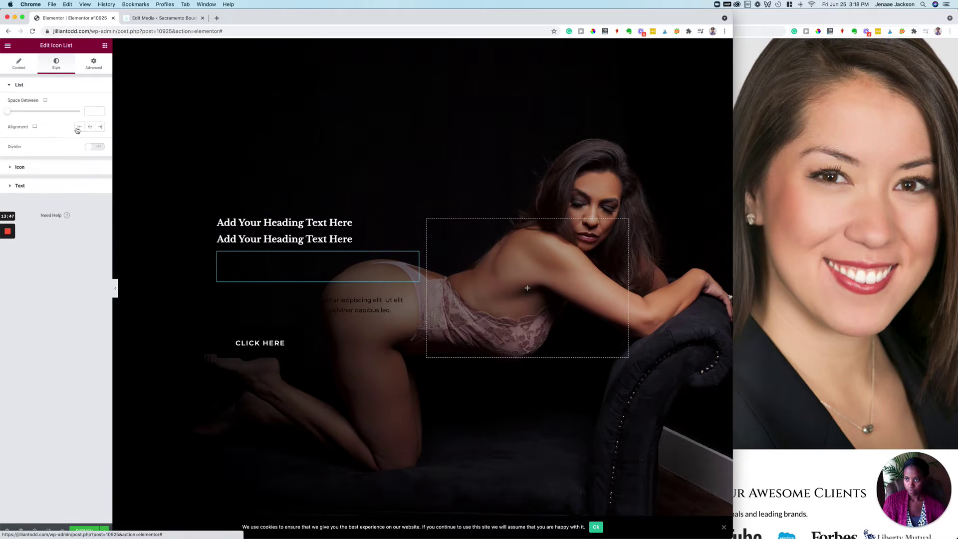
{"action": "left_click", "coordinate": [18, 65]}
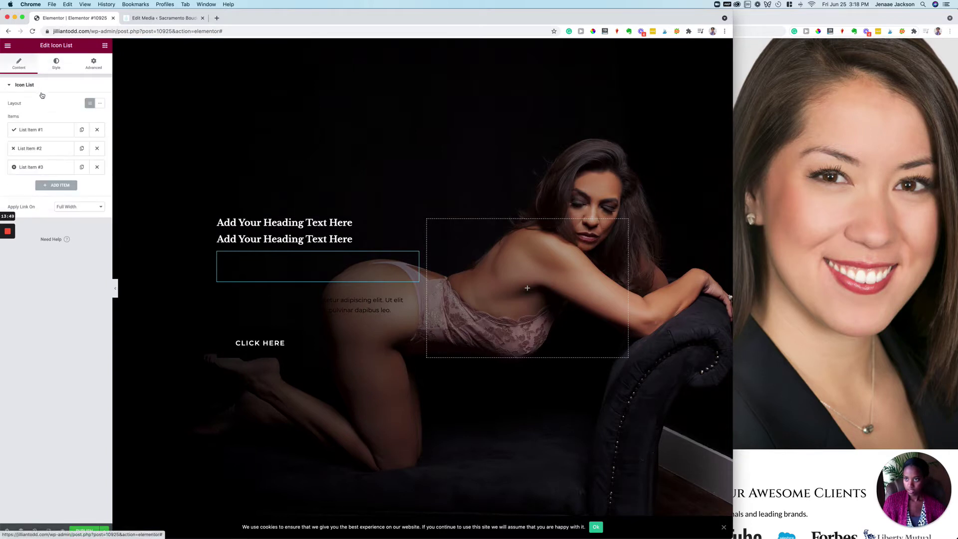
{"action": "left_click", "coordinate": [56, 65]}
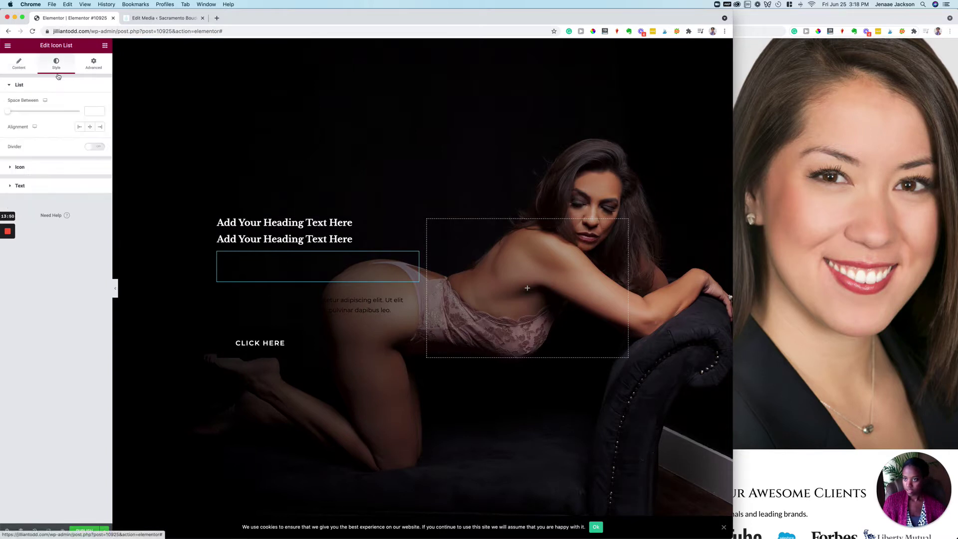
{"action": "left_click", "coordinate": [35, 187]}
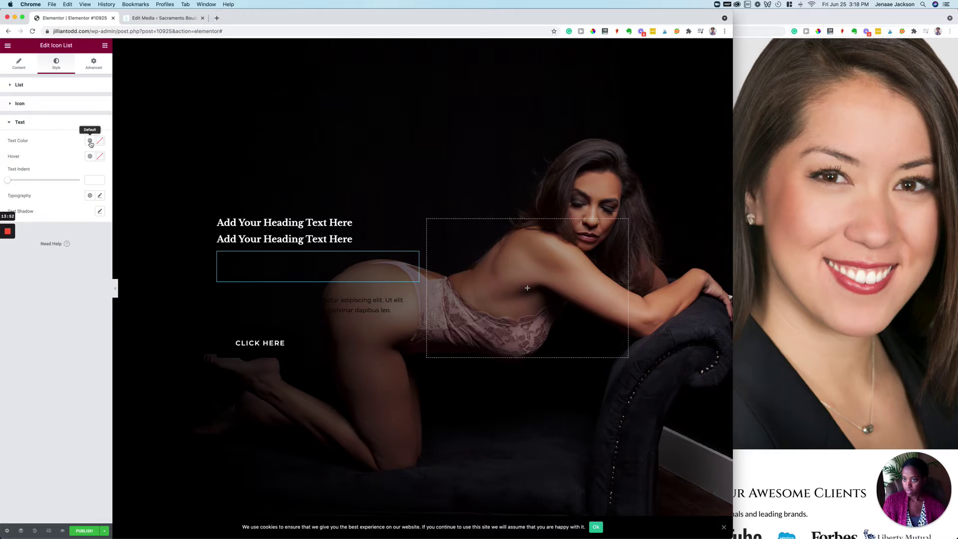
{"action": "left_click", "coordinate": [100, 141]}
{"action": "type", "text": "#FFFFFF"}
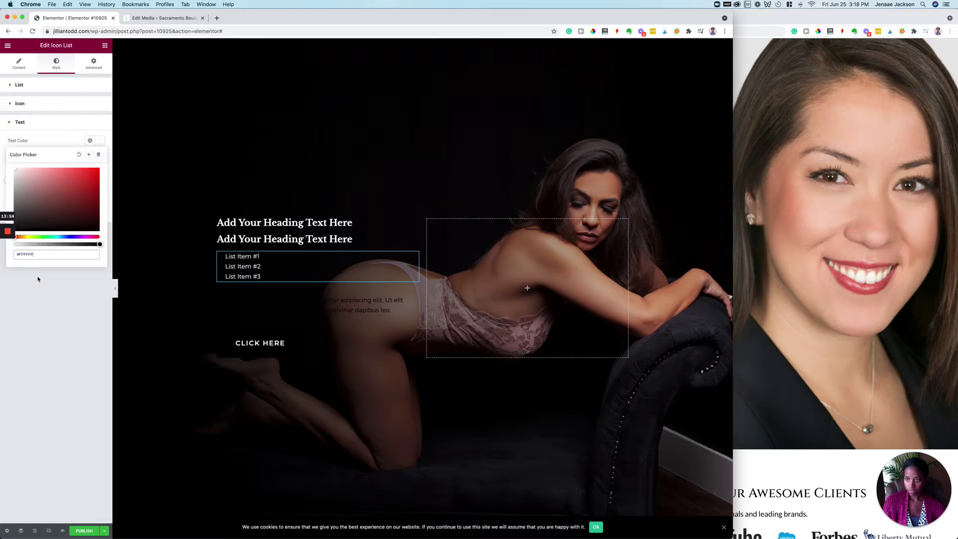
Set the text color of the lorem ipsum paragraph to #FFFFFF
{"action": "left_click", "coordinate": [340, 299]}
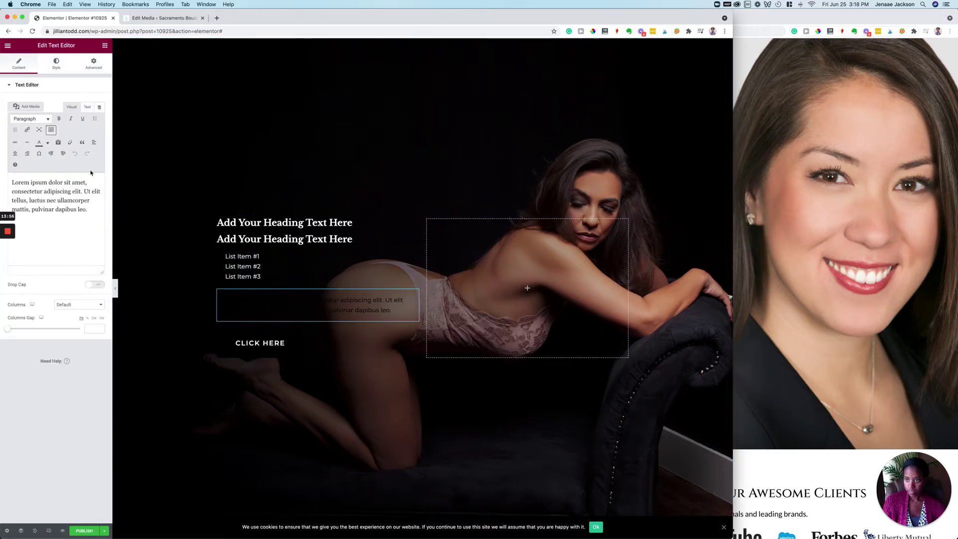
{"action": "left_click", "coordinate": [54, 65]}
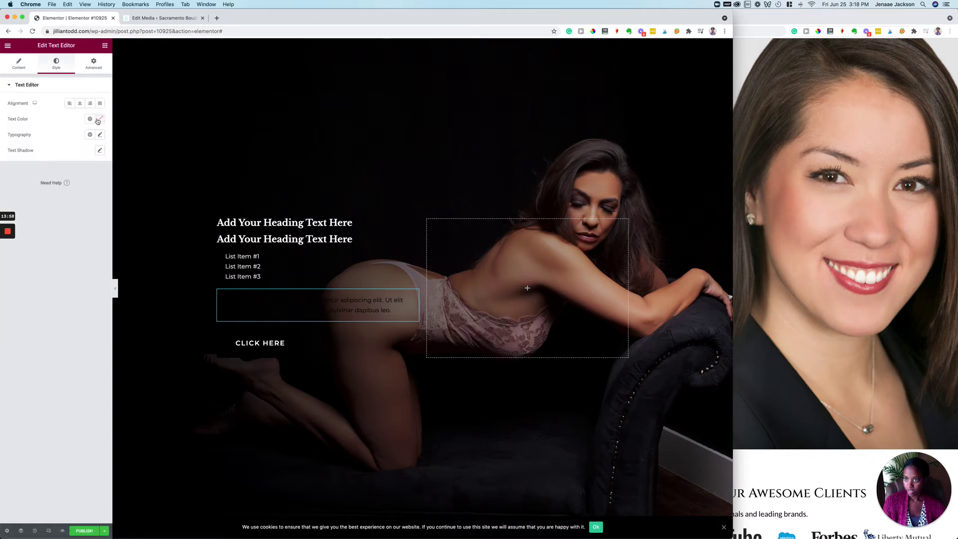
{"action": "left_click", "coordinate": [98, 122]}
{"action": "type", "text": "#FFFFFF"}
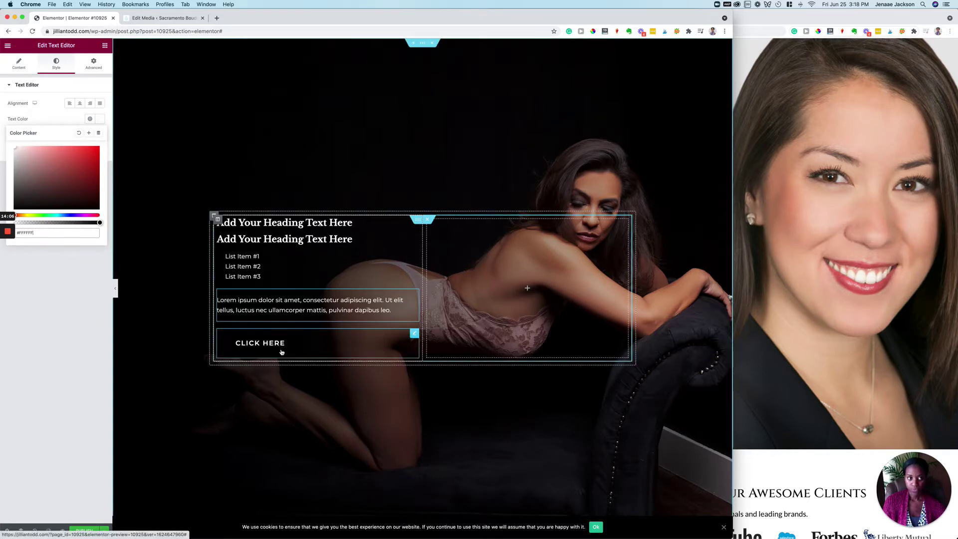
Open the jilliantodd.com homepage in a new tab of the reference window and compare its styling with the hero section
{"action": "left_click", "coordinate": [761, 21]}
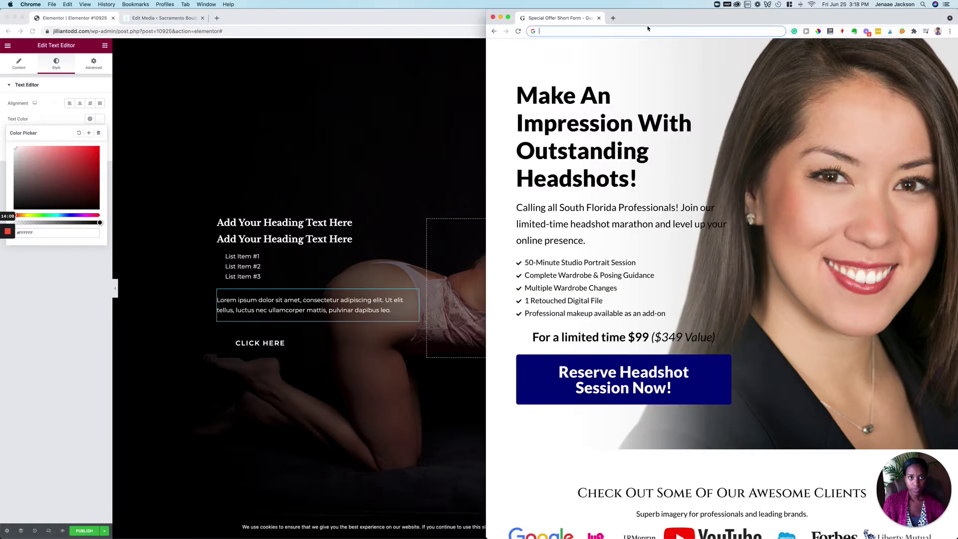
{"action": "left_click", "coordinate": [613, 20]}
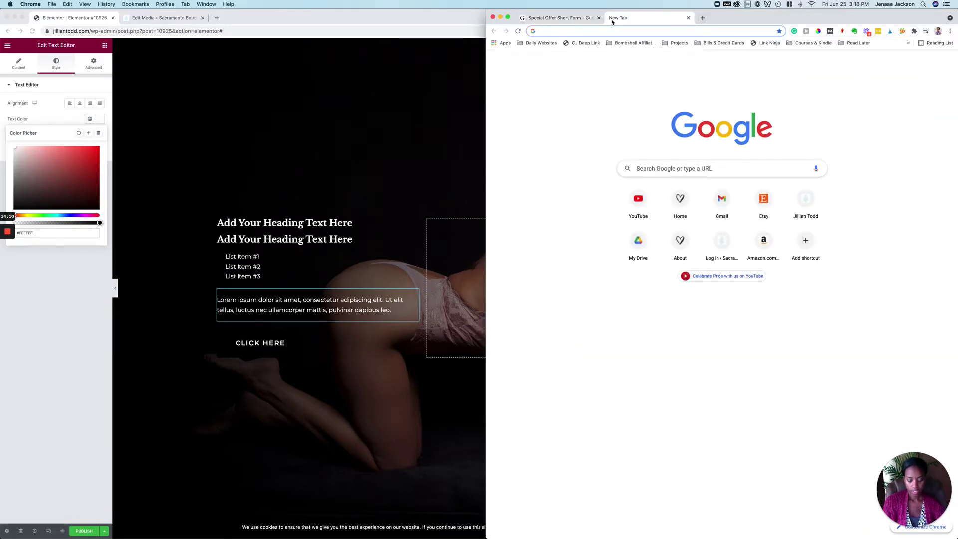
{"action": "type", "text": "ji"}
{"action": "key", "text": "Return"}
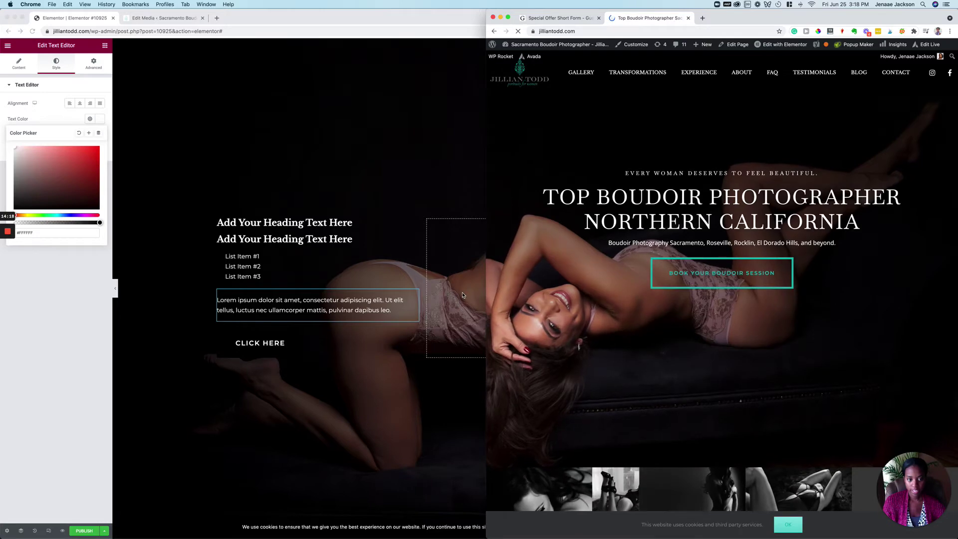
{"action": "left_click", "coordinate": [457, 291]}
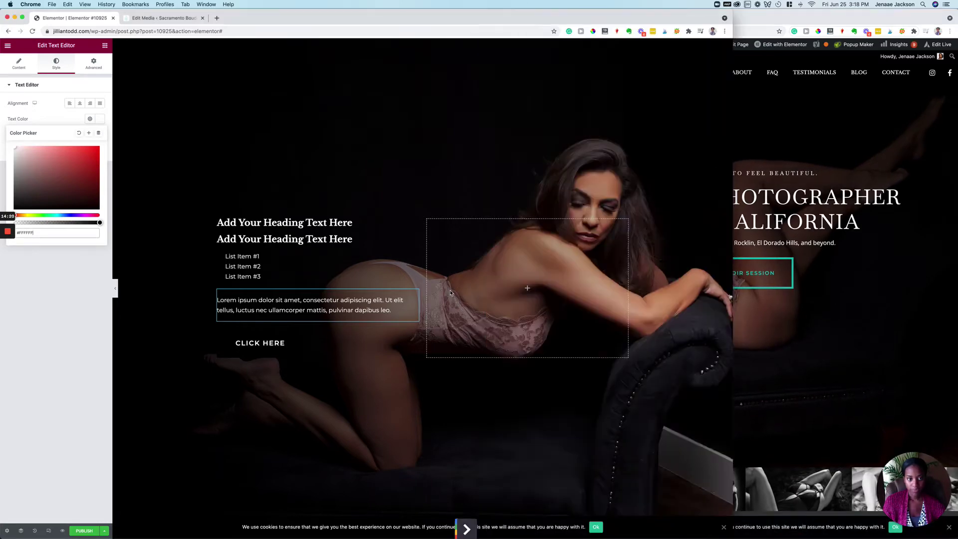
{"action": "scroll", "coordinate": [451, 293], "scroll_direction": "down", "scroll_amount": 2}
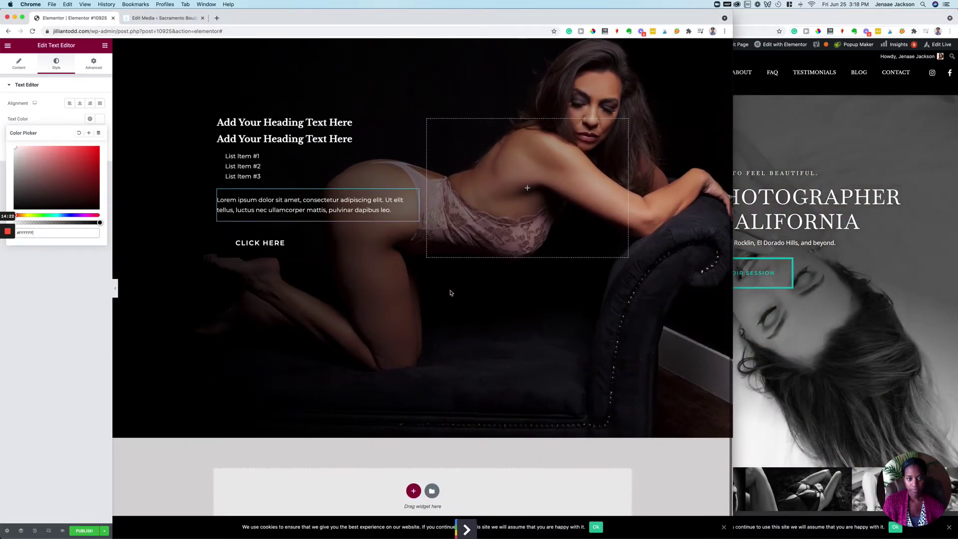
{"action": "scroll", "coordinate": [451, 294], "scroll_direction": "up", "scroll_amount": 2}
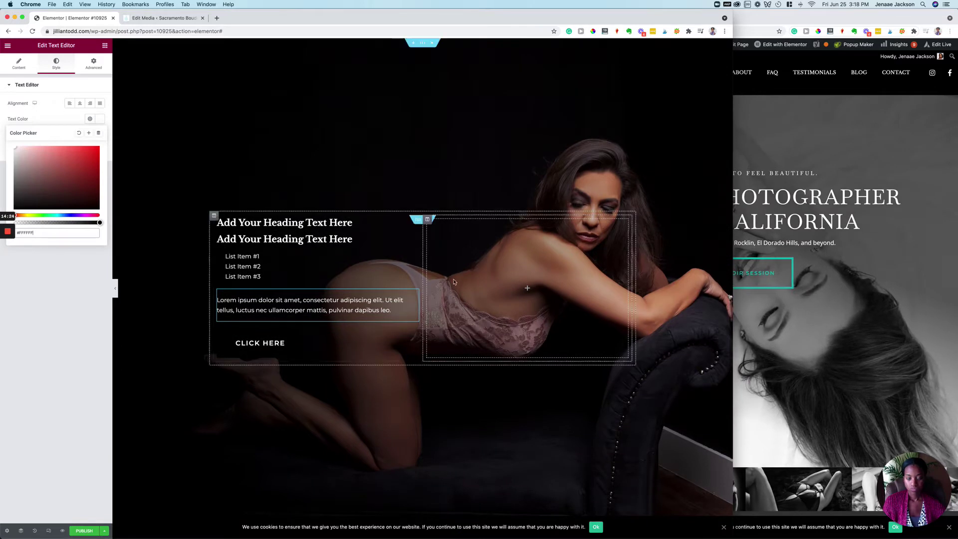
Set the first heading's font size to 55 px
{"action": "left_click", "coordinate": [310, 222]}
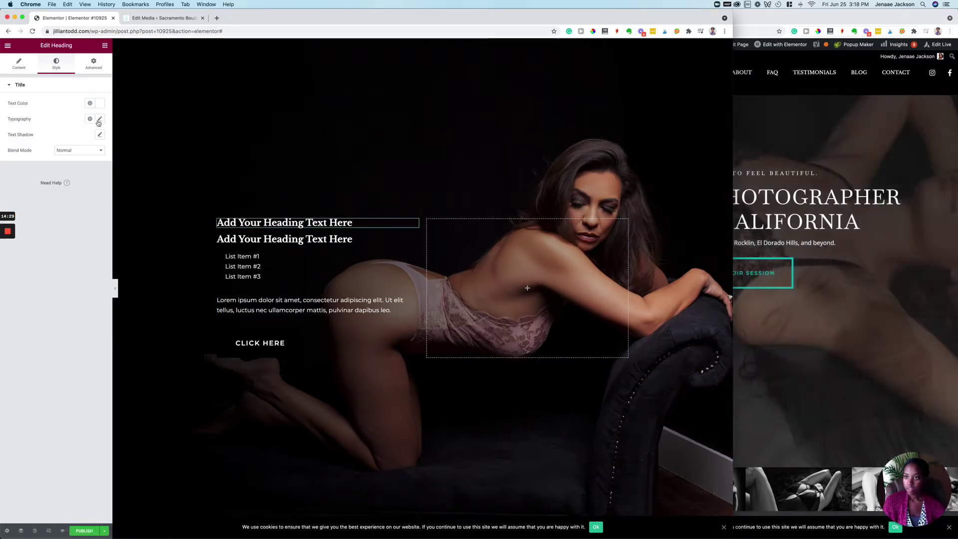
{"action": "left_click", "coordinate": [101, 120]}
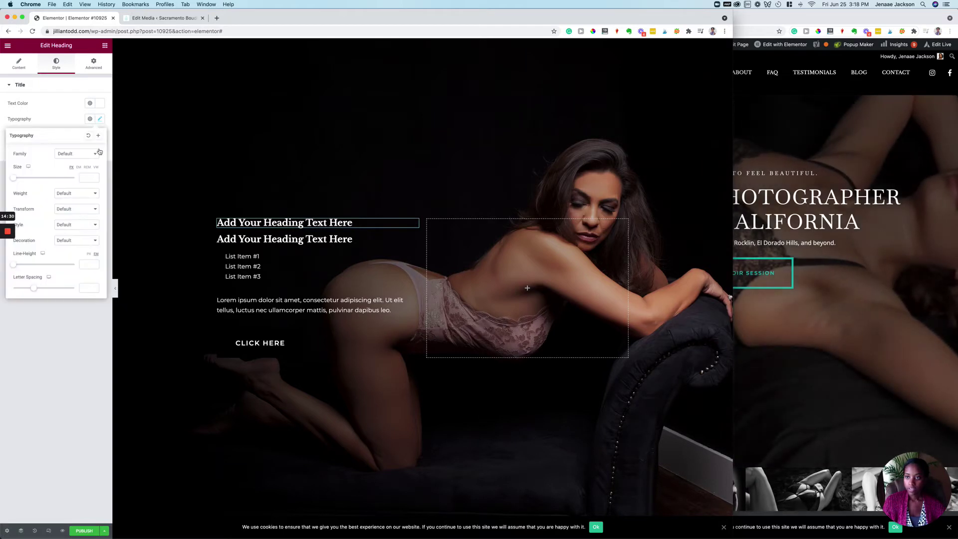
{"action": "left_click", "coordinate": [85, 178]}
{"action": "type", "text": "55"}
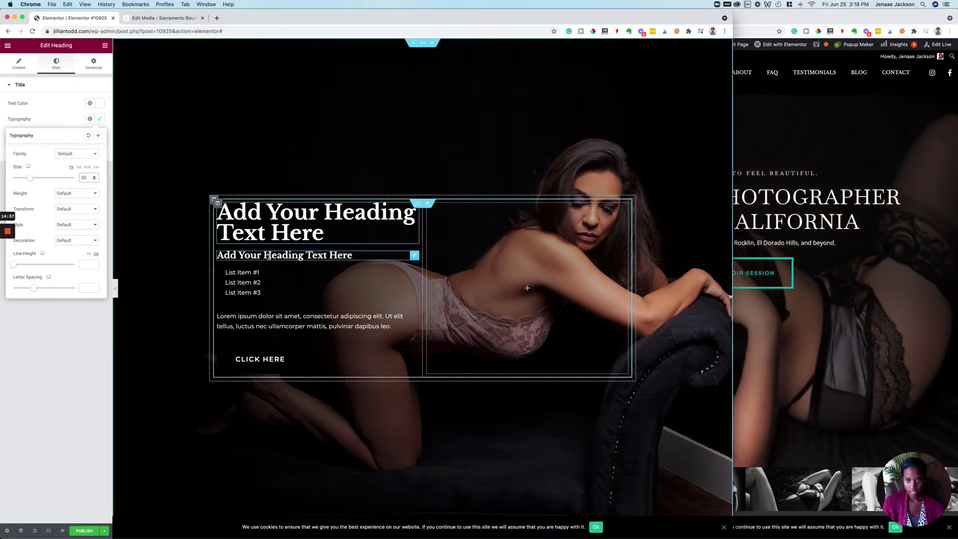
Try the Primary global color on the CLICK HERE button's text and clear it again
{"action": "left_click", "coordinate": [272, 348]}
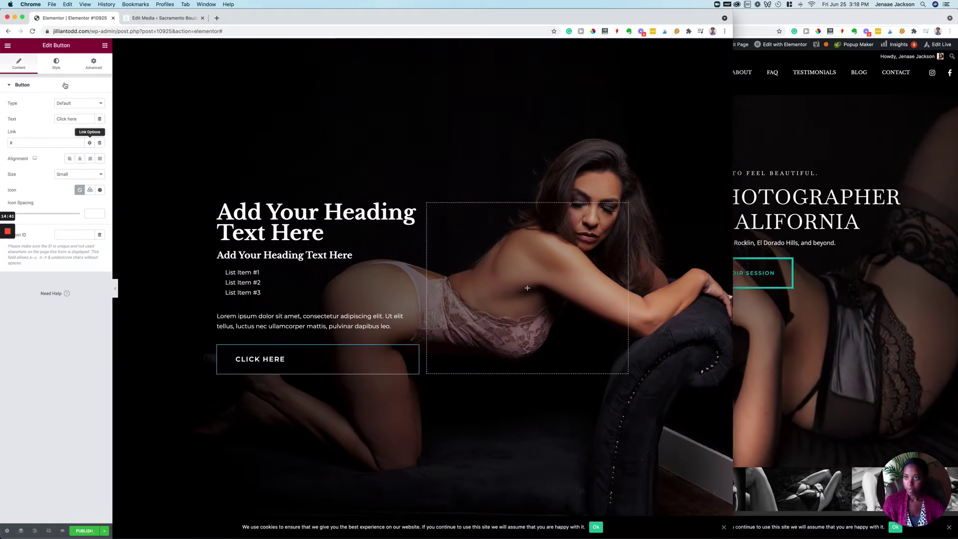
{"action": "left_click", "coordinate": [58, 63]}
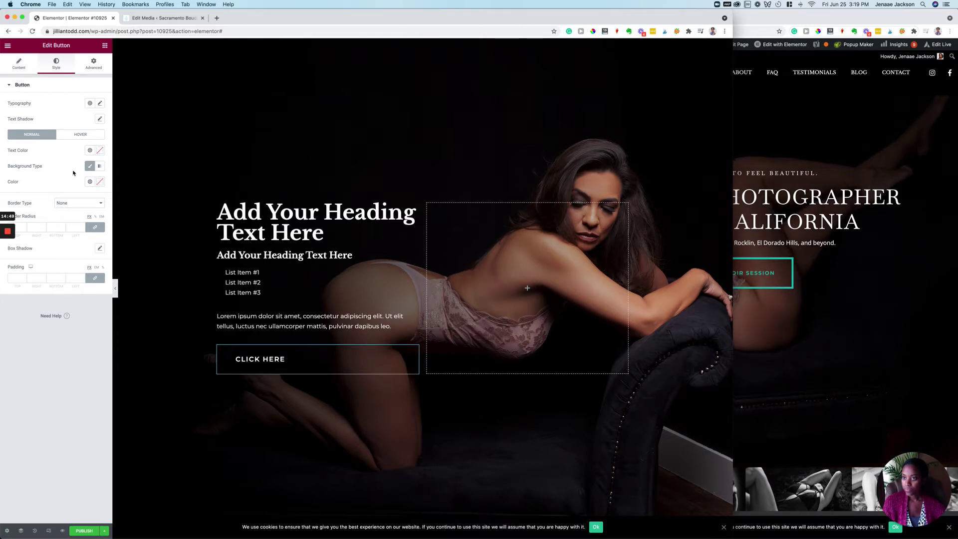
{"action": "left_click", "coordinate": [90, 150]}
{"action": "left_click", "coordinate": [43, 186]}
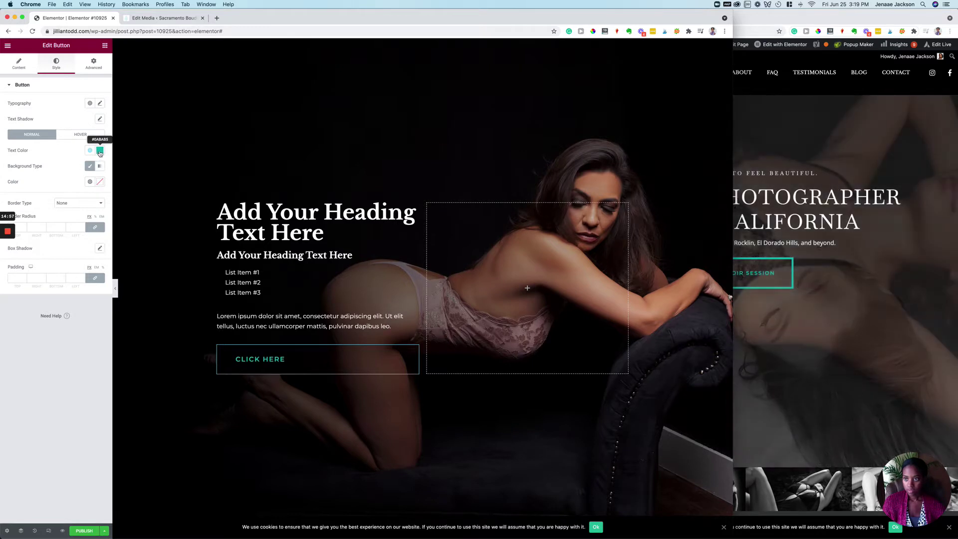
{"action": "left_click", "coordinate": [100, 150]}
{"action": "left_click", "coordinate": [80, 165]}
{"action": "left_click", "coordinate": [69, 154]}
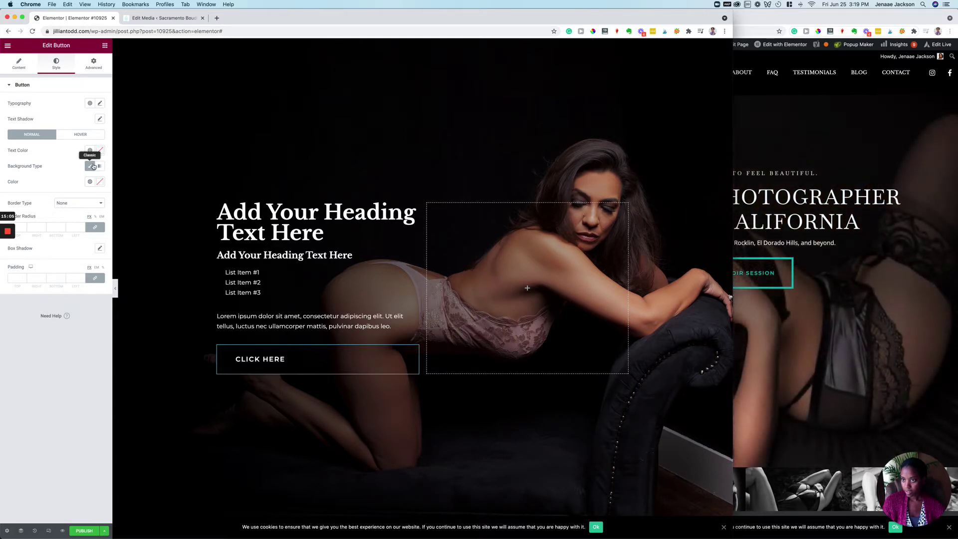
Set the button's background to the Primary global color and its text color to the Secondary global color
{"action": "left_click", "coordinate": [90, 183]}
{"action": "left_click", "coordinate": [37, 218]}
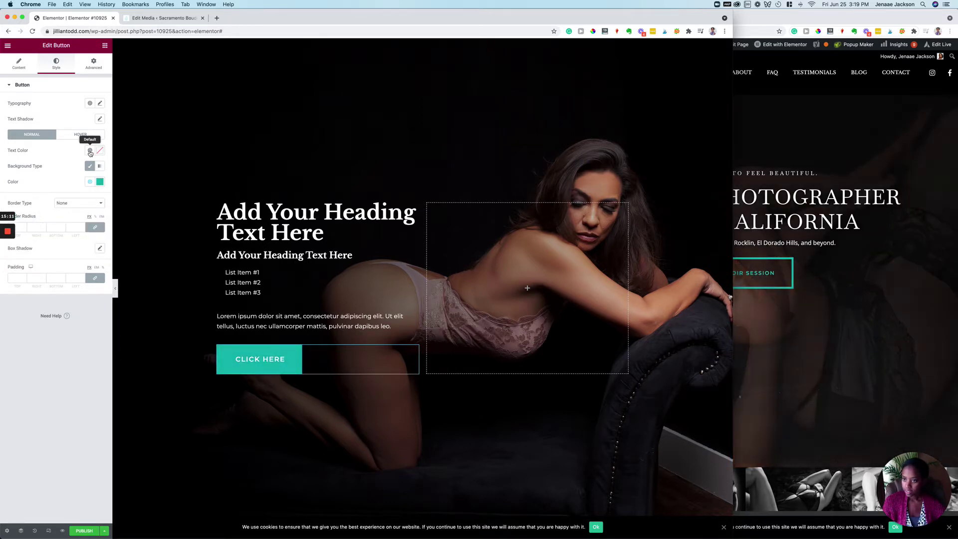
{"action": "left_click", "coordinate": [90, 151]}
{"action": "left_click", "coordinate": [29, 197]}
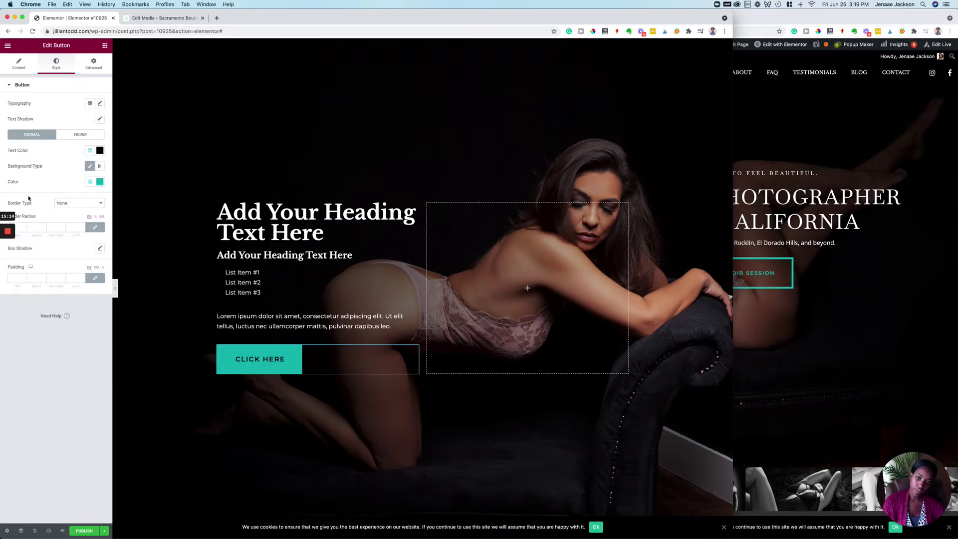
Set the button's text color to the Primary global color, matching the booking button on the homepage
{"action": "left_click", "coordinate": [90, 150]}
{"action": "left_click", "coordinate": [765, 304]}
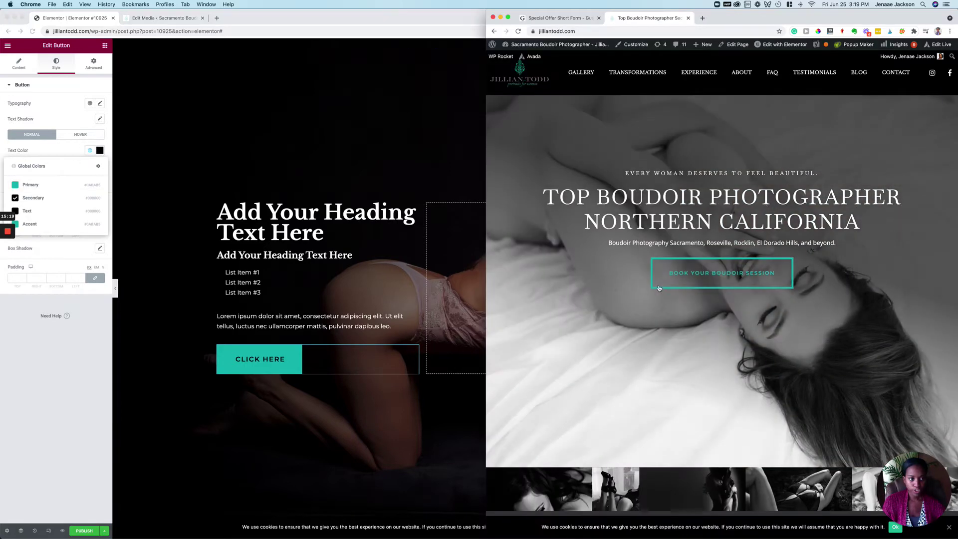
{"action": "left_click", "coordinate": [36, 186]}
{"action": "left_click", "coordinate": [27, 186]}
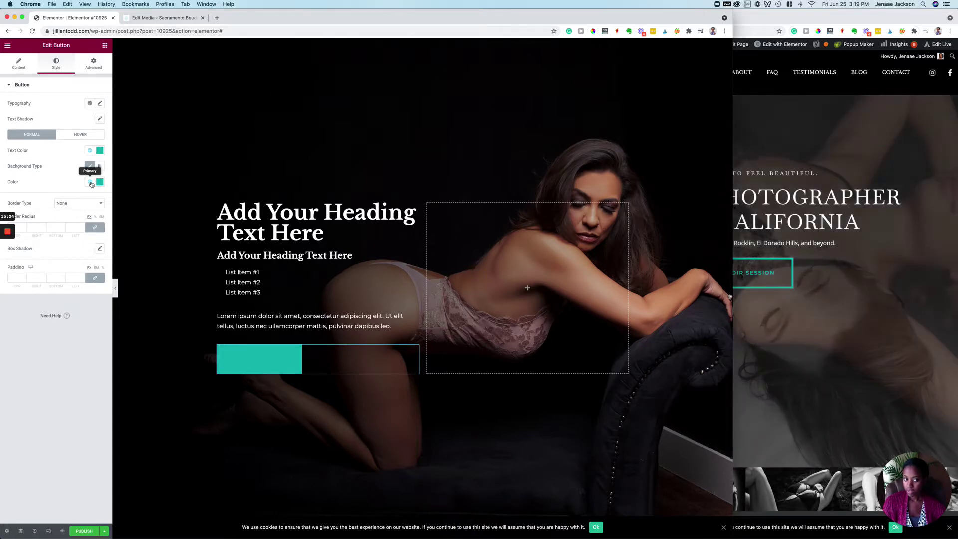
Make the button's background color transparent by reducing its opacity to zero
{"action": "left_click", "coordinate": [91, 184]}
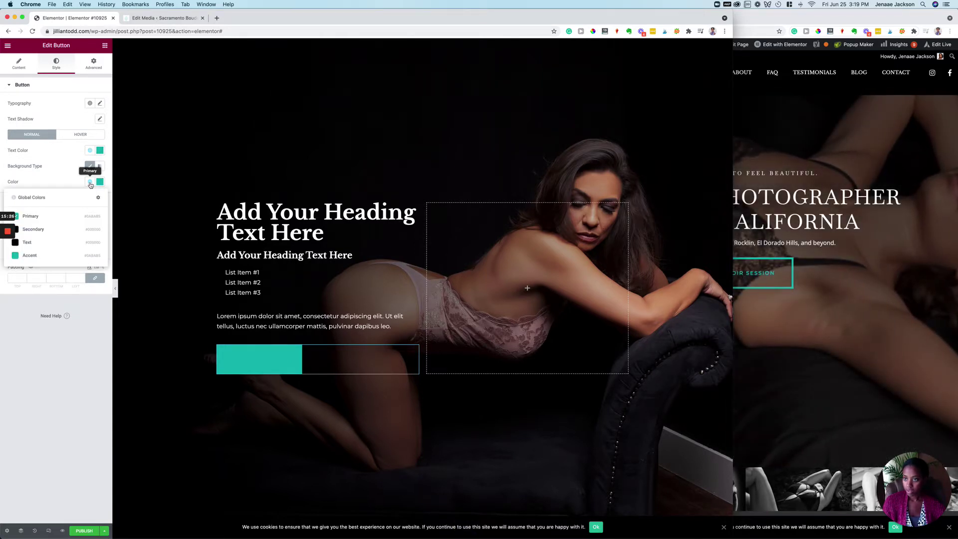
{"action": "left_click", "coordinate": [99, 182]}
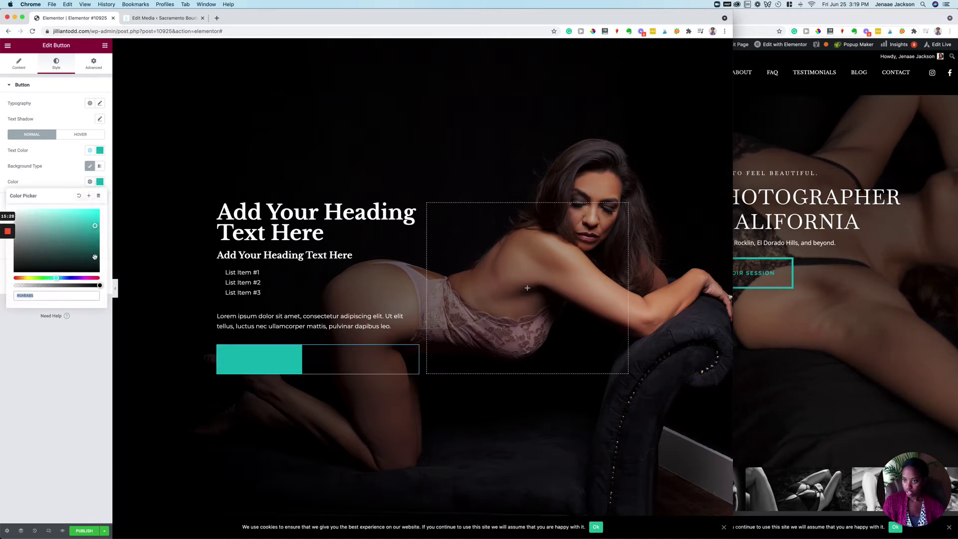
{"action": "left_click_drag", "start_coordinate": [91, 289], "coordinate": [2, 291]}
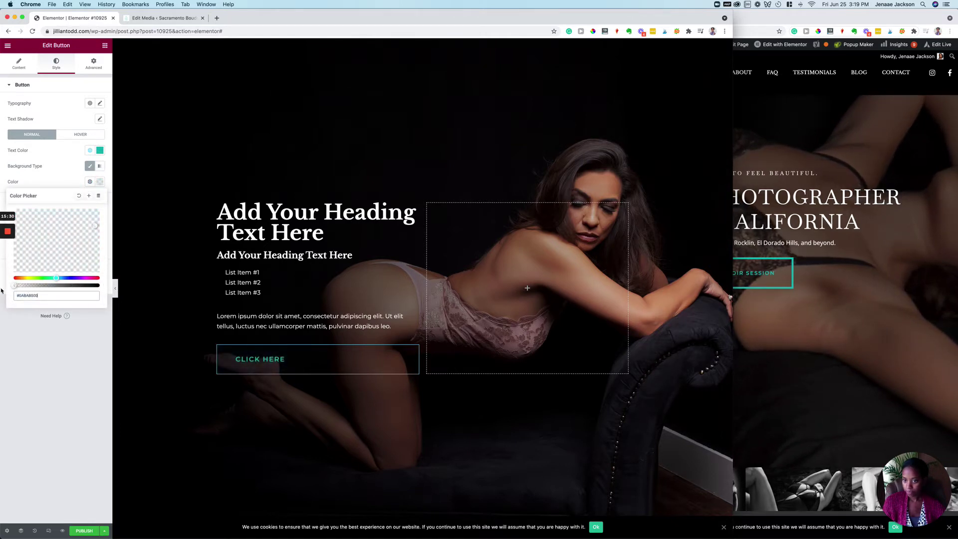
{"action": "left_click", "coordinate": [33, 342]}
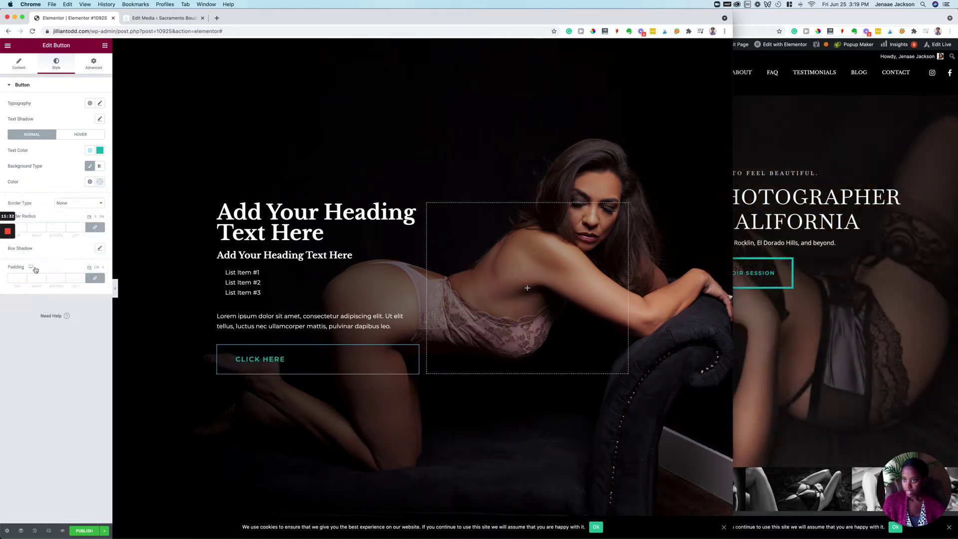
Give the button a solid border in the Primary global color with a border radius of 10 px
{"action": "left_click", "coordinate": [54, 228]}
{"action": "type", "text": "5"}
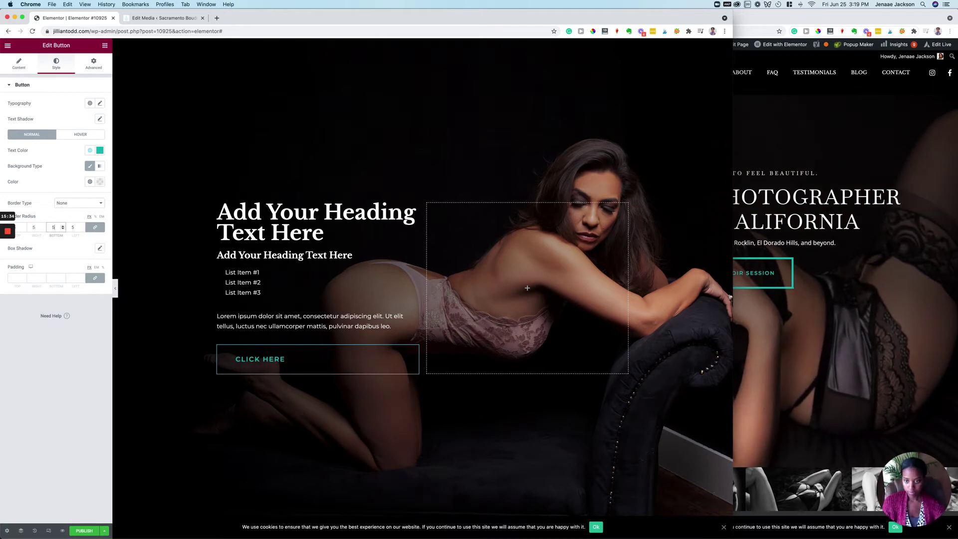
{"action": "left_click", "coordinate": [70, 203]}
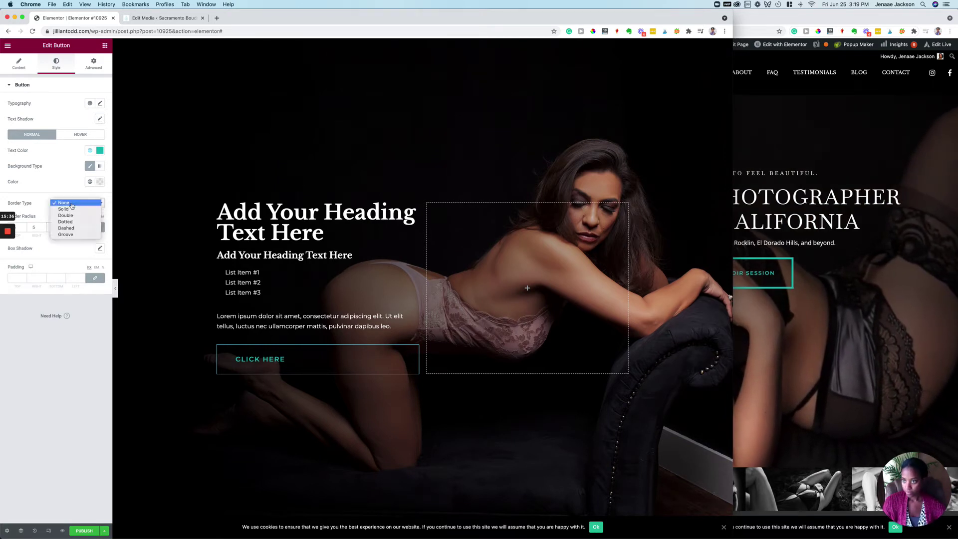
{"action": "left_click", "coordinate": [70, 210]}
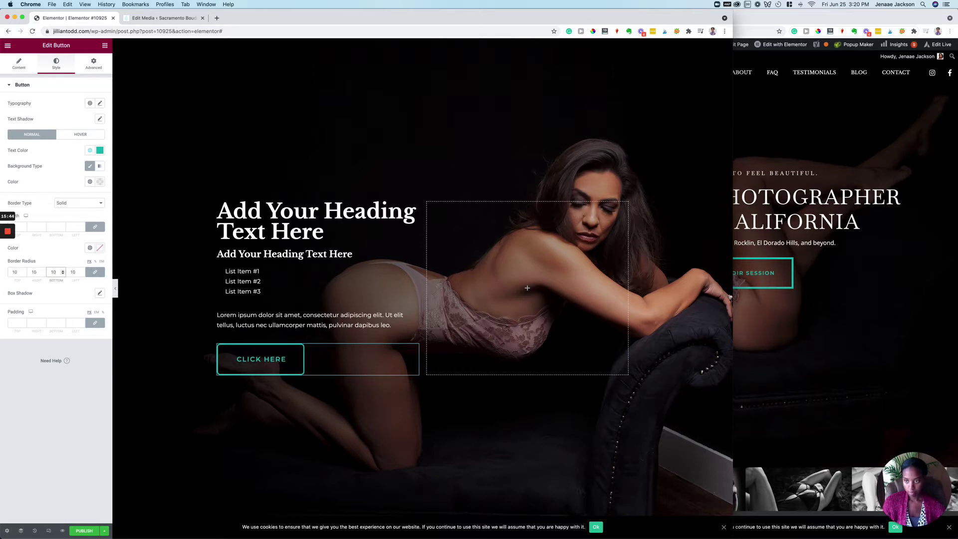
{"action": "left_click", "coordinate": [90, 248]}
{"action": "left_click", "coordinate": [40, 282]}
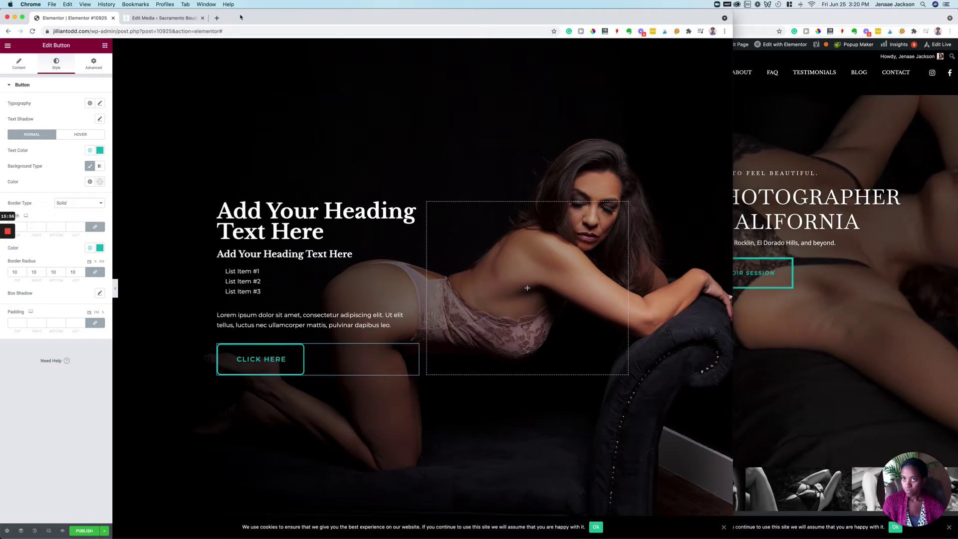
{"action": "mouse_move", "coordinate": [240, 17]}
{"action": "left_mouse_down"}
{"action": "mouse_move", "coordinate": [268, 16]}
{"action": "mouse_move", "coordinate": [235, 14]}
{"action": "left_mouse_up"}
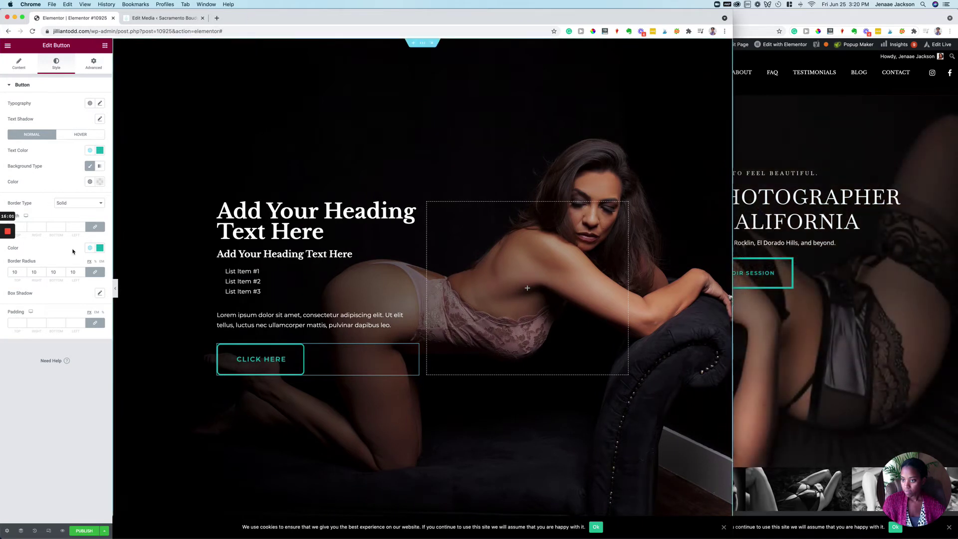
Square the button's corners by setting its border radius to 0 px on all sides
{"action": "double_click", "coordinate": [53, 272]}
{"action": "type", "text": "0"}
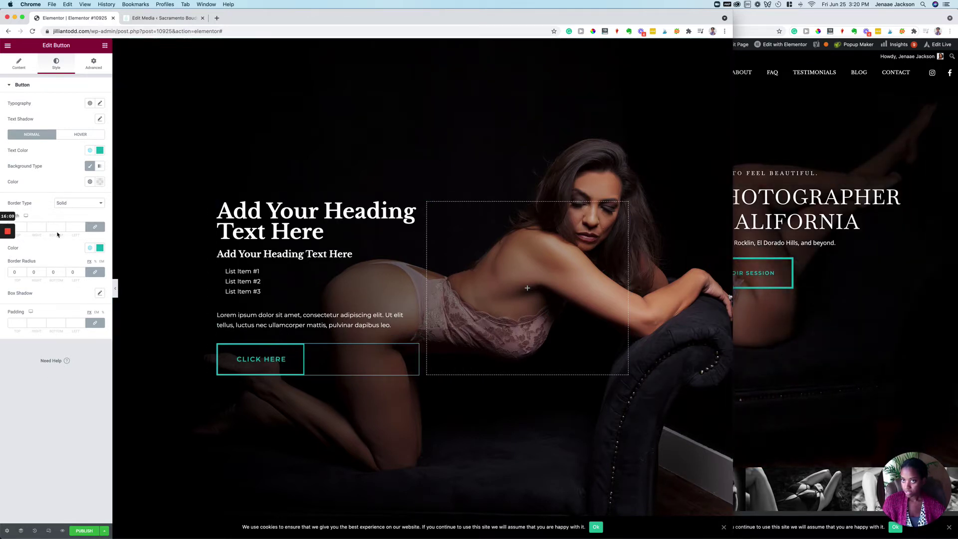
{"action": "left_click", "coordinate": [346, 279]}
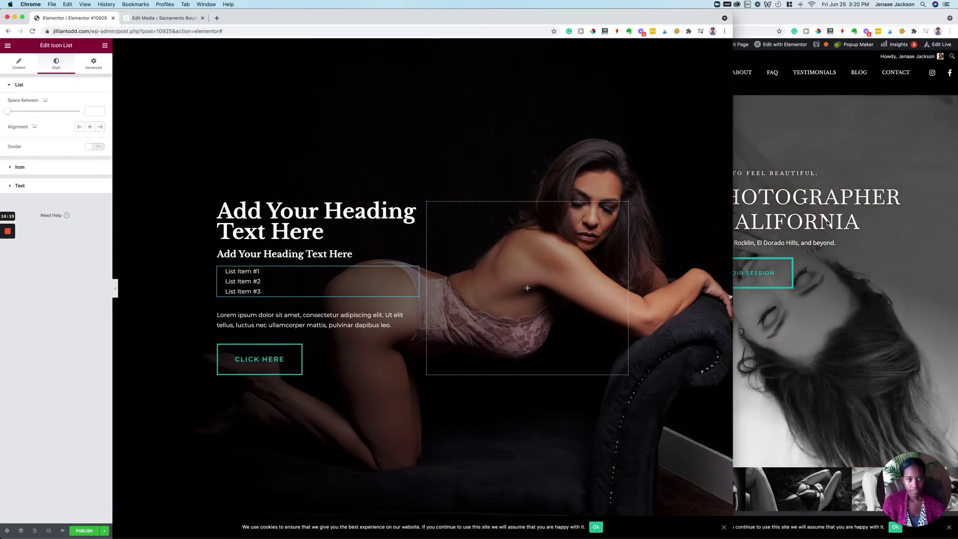
Compare the hero's headings, list, text and button with the headshot offer page, resizing the editor window to see both
{"action": "left_click", "coordinate": [784, 241]}
{"action": "left_click", "coordinate": [541, 21]}
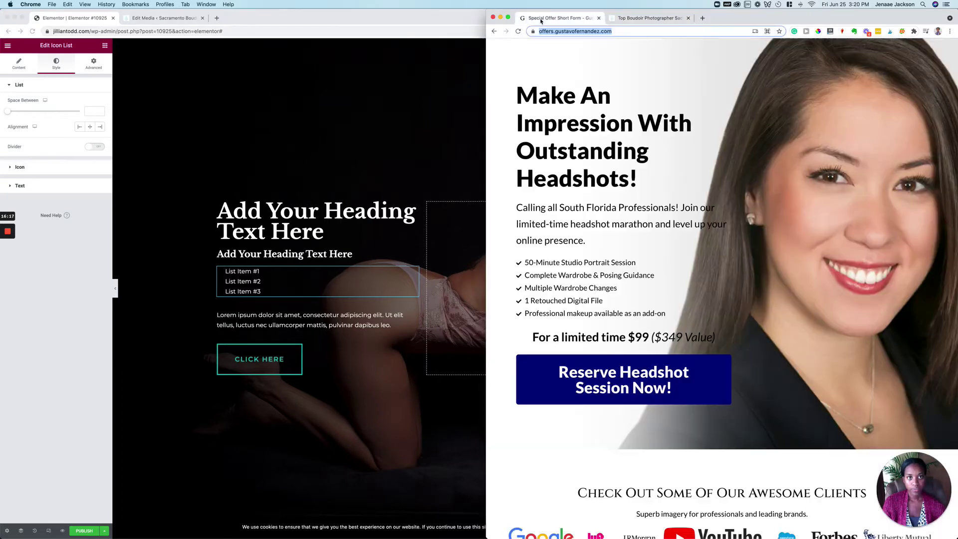
{"action": "left_click", "coordinate": [594, 114]}
{"action": "left_click", "coordinate": [375, 215]}
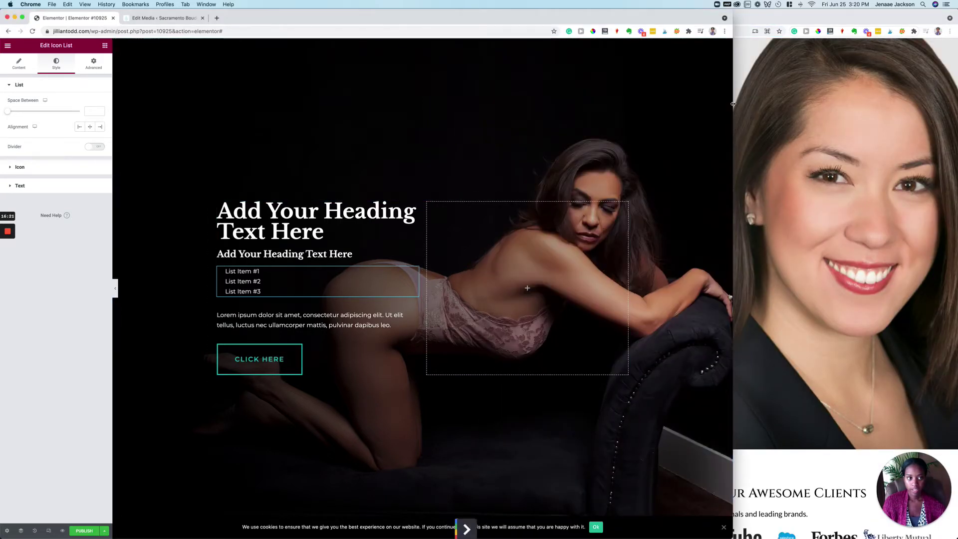
{"action": "left_click_drag", "start_coordinate": [733, 112], "coordinate": [550, 145]}
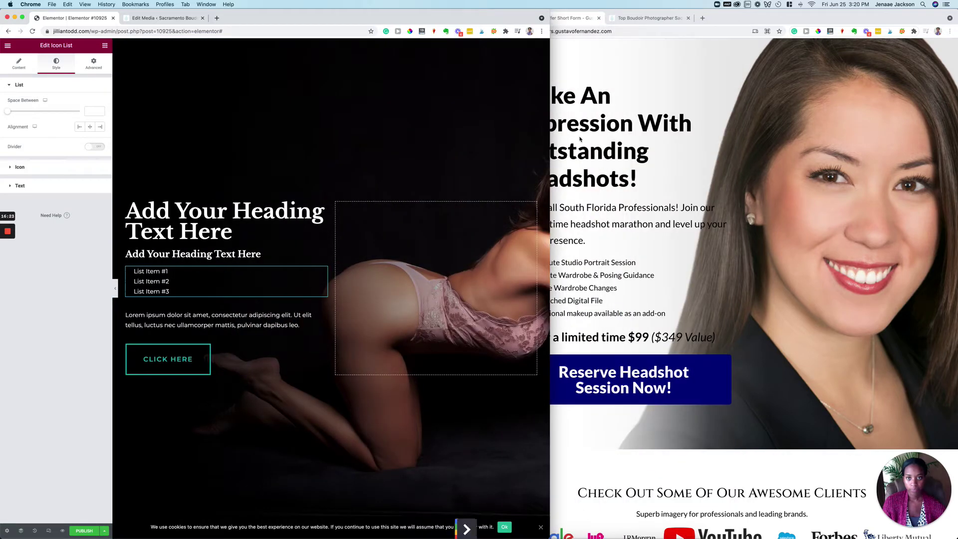
{"action": "left_click", "coordinate": [562, 205]}
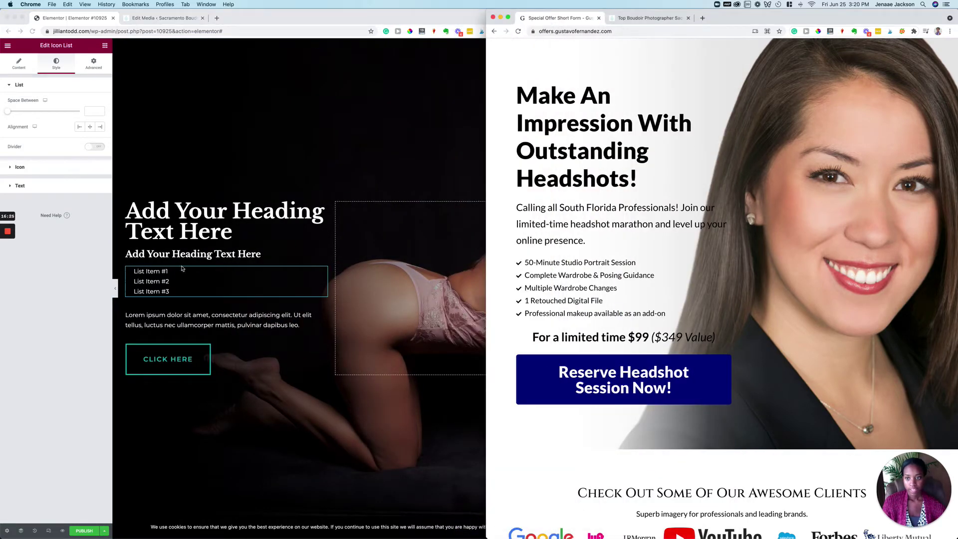
{"action": "left_click", "coordinate": [198, 258]}
{"action": "left_click", "coordinate": [698, 294]}
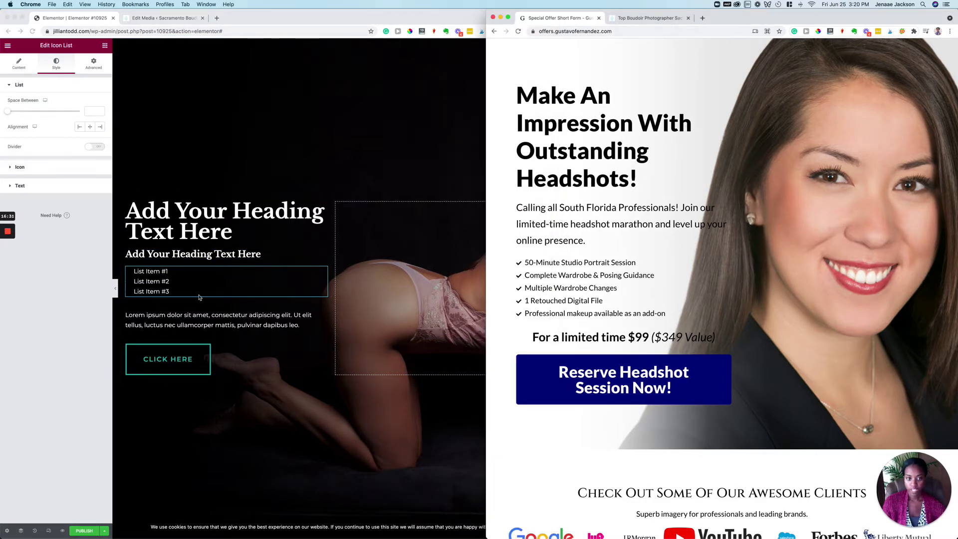
{"action": "left_click", "coordinate": [170, 383]}
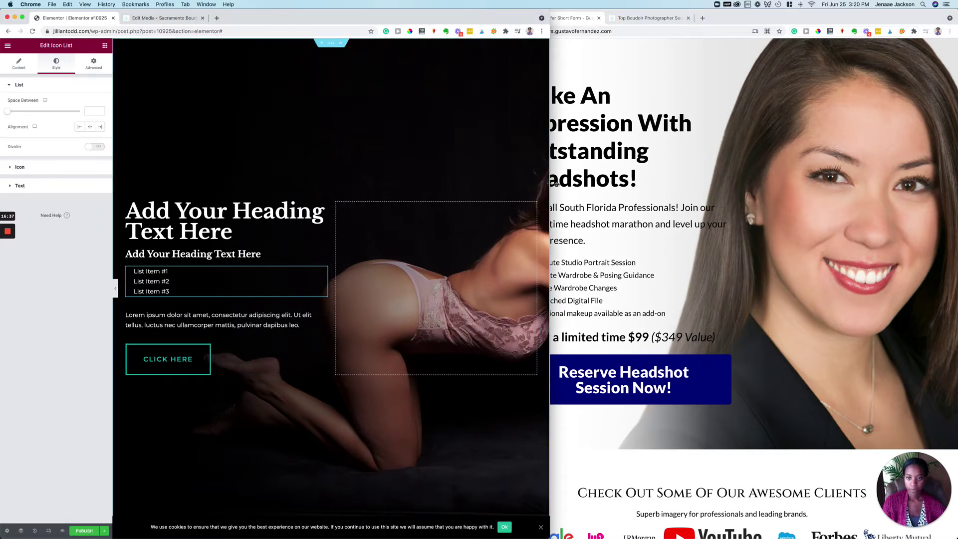
{"action": "left_click_drag", "start_coordinate": [550, 183], "coordinate": [744, 185]}
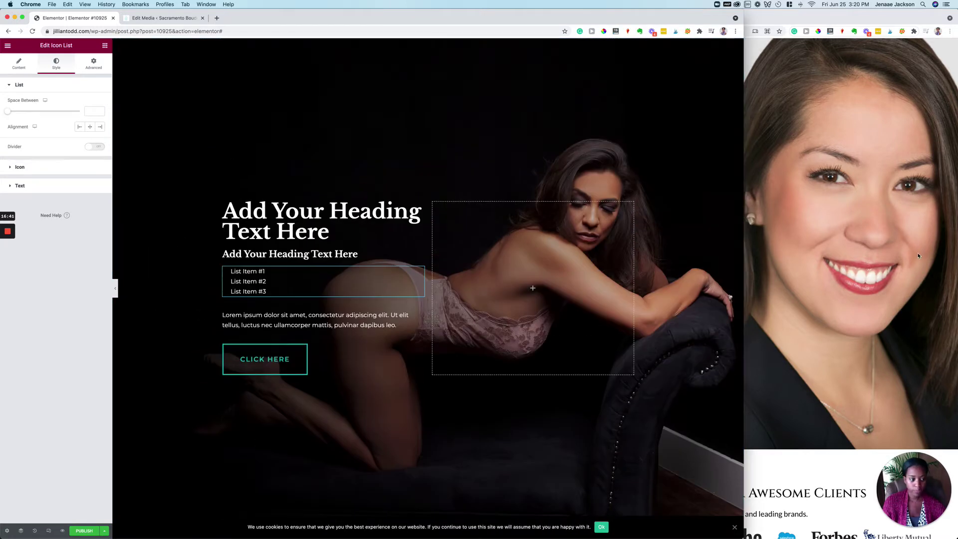
Add a single-column section below the hero for the counterpart of the offer page's client-logo section
{"action": "left_click", "coordinate": [918, 254]}
{"action": "scroll", "coordinate": [786, 271], "scroll_direction": "down", "scroll_amount": 3}
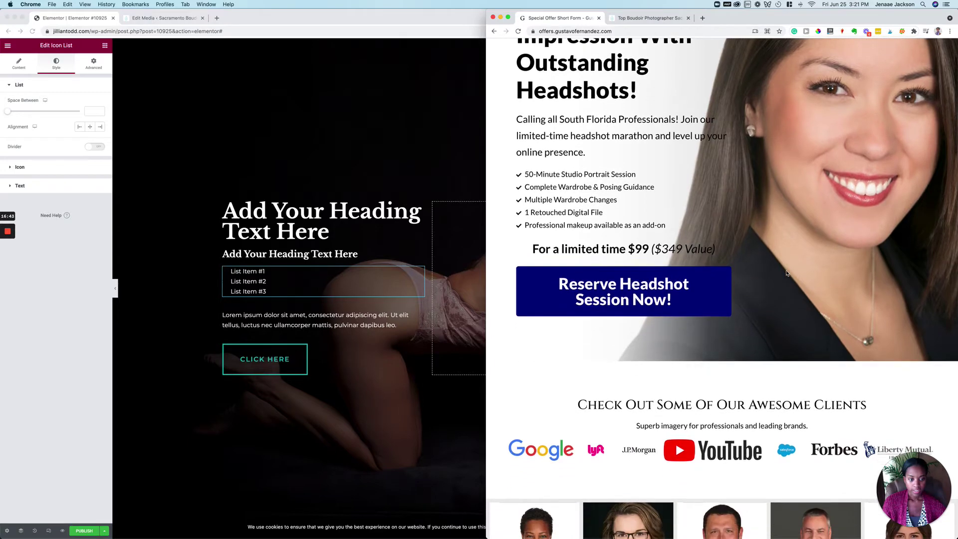
{"action": "scroll", "coordinate": [788, 273], "scroll_direction": "down", "scroll_amount": 3}
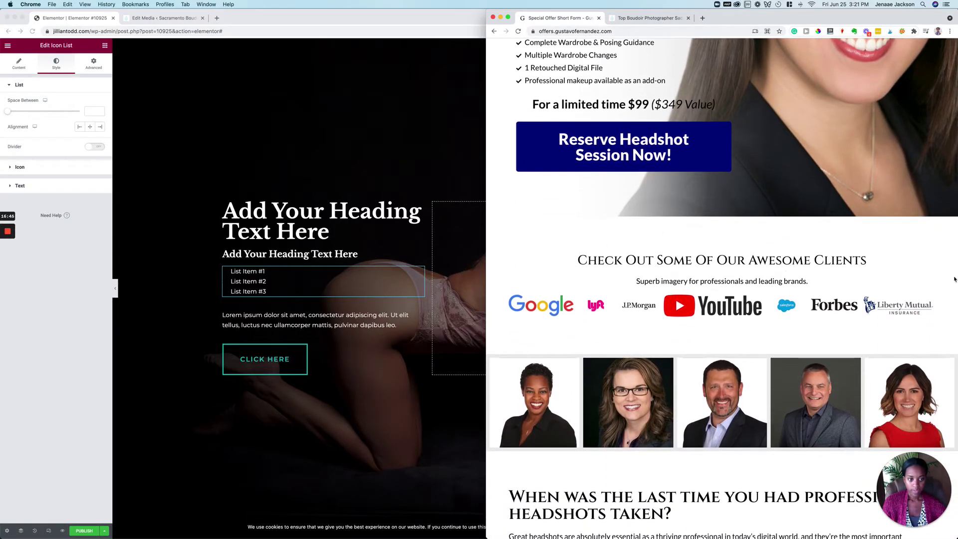
{"action": "left_click", "coordinate": [359, 408]}
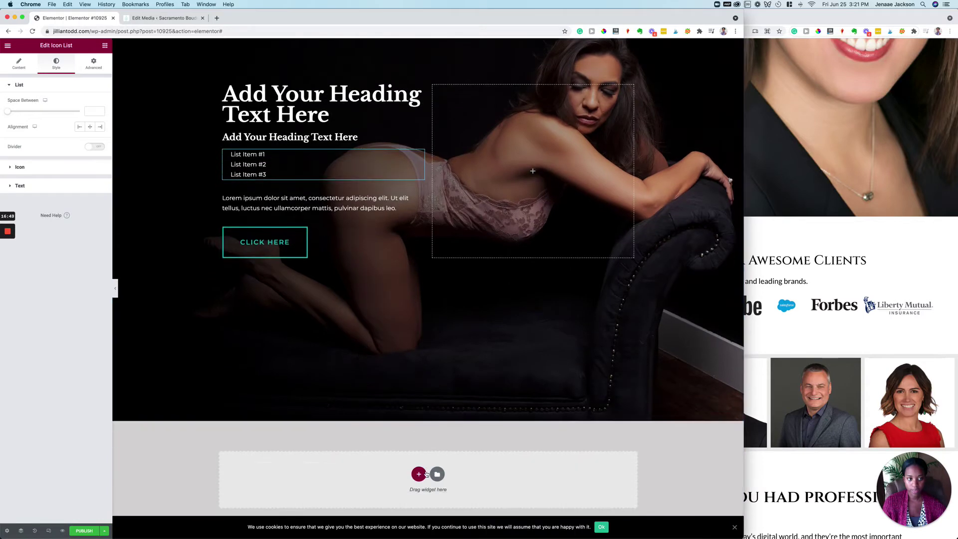
{"action": "left_click", "coordinate": [418, 475]}
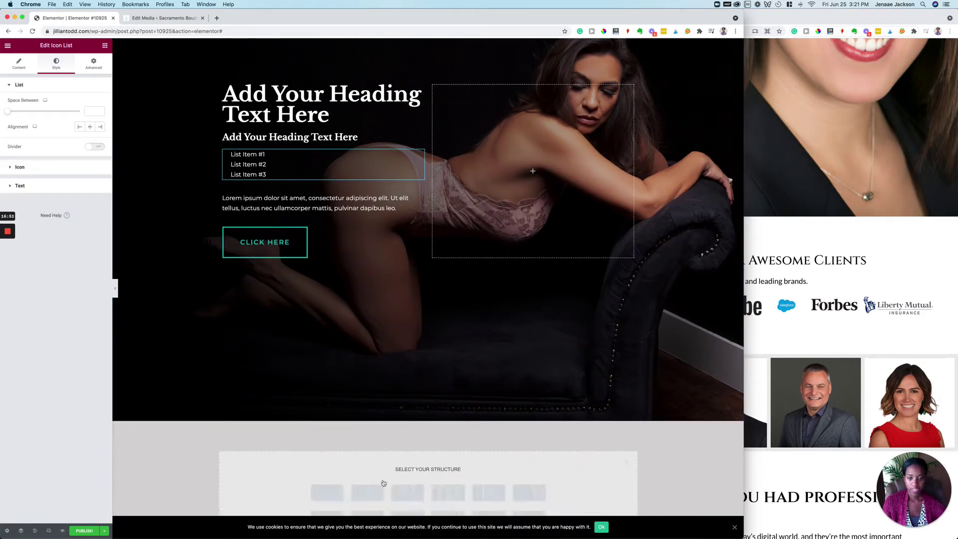
{"action": "left_click", "coordinate": [331, 498]}
{"action": "scroll", "coordinate": [331, 498], "scroll_direction": "down", "scroll_amount": 1}
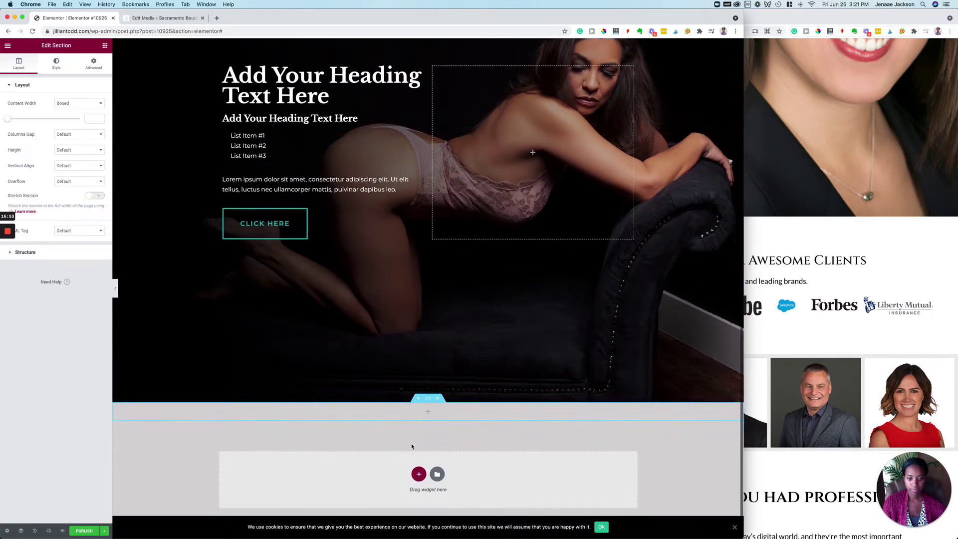
Examine the offer page's client-logo section and the boudoir site homepage's section backgrounds, accent colors and Featured In logo row
{"action": "left_click", "coordinate": [828, 303]}
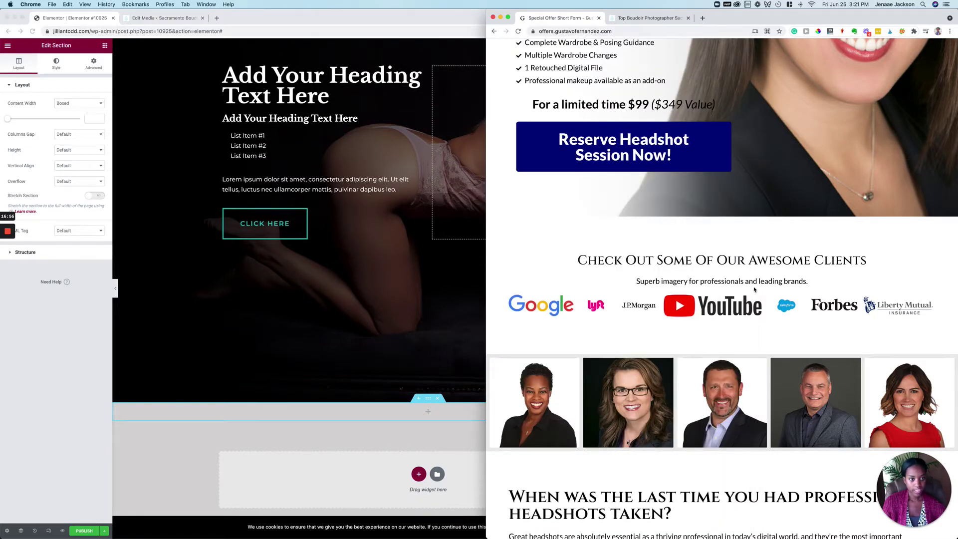
{"action": "left_click", "coordinate": [355, 336]}
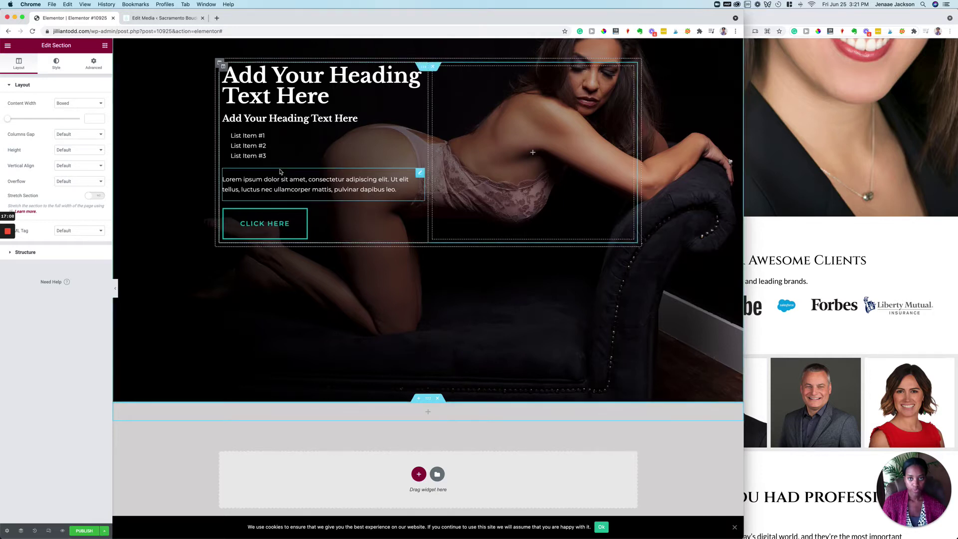
{"action": "left_click", "coordinate": [420, 119]}
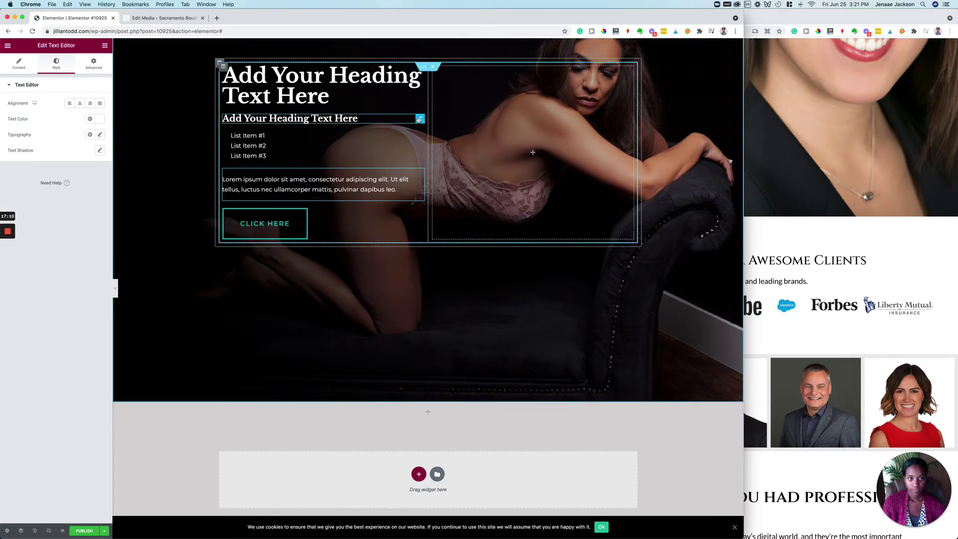
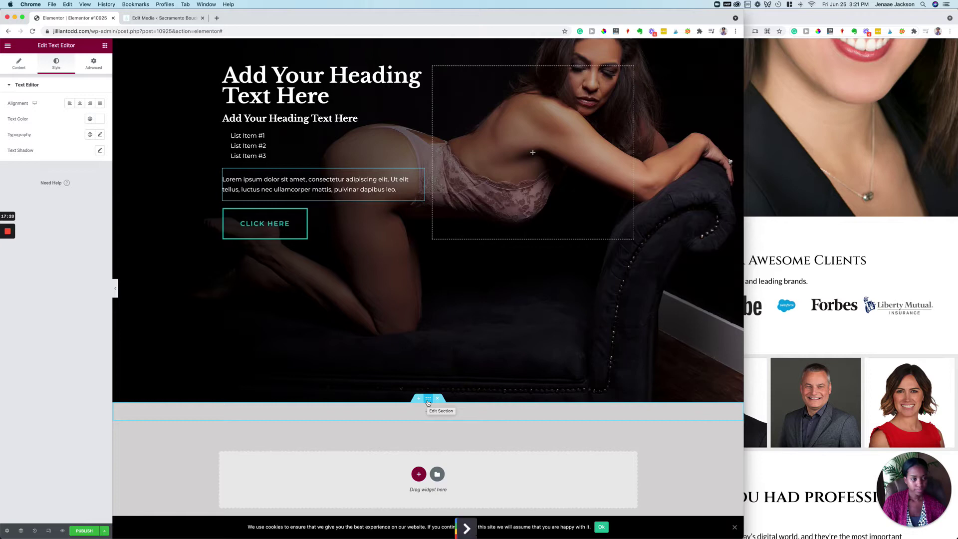
{"action": "left_click", "coordinate": [781, 234]}
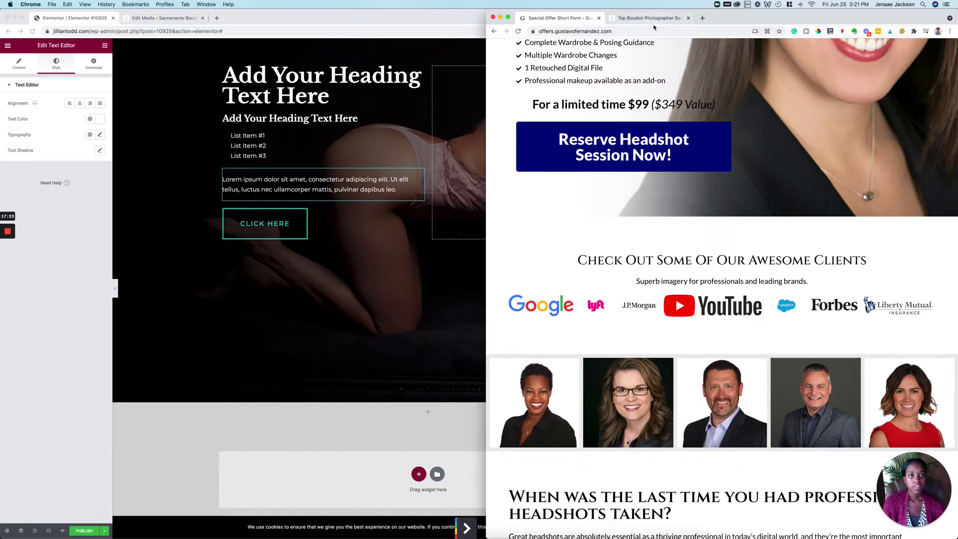
{"action": "left_click", "coordinate": [649, 18]}
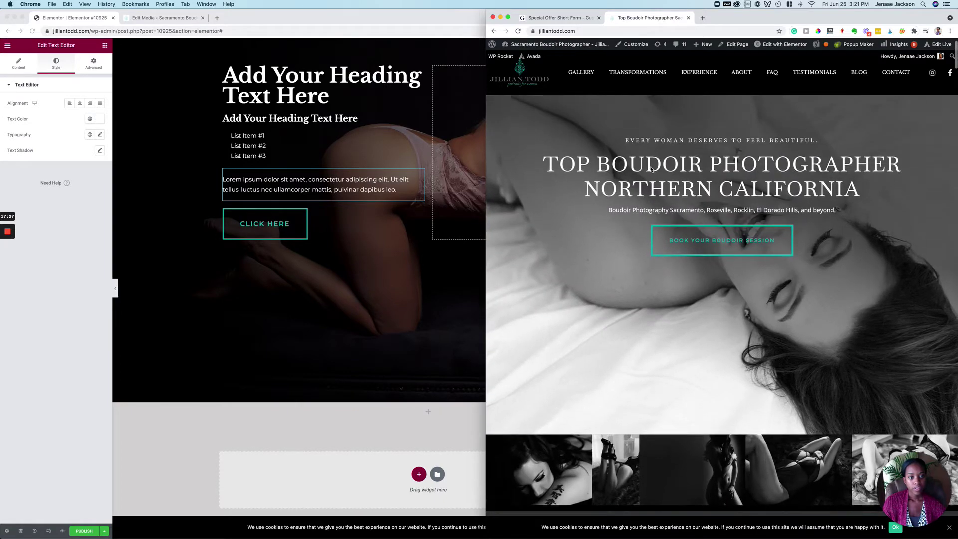
{"action": "scroll", "coordinate": [651, 169], "scroll_direction": "down", "scroll_amount": 15}
{"action": "scroll", "coordinate": [651, 168], "scroll_direction": "up", "scroll_amount": 10}
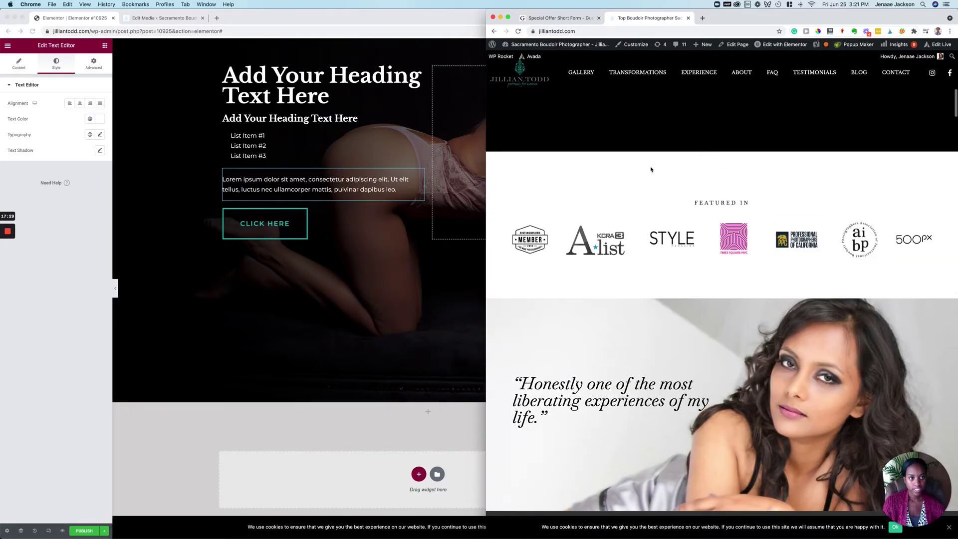
{"action": "scroll", "coordinate": [651, 168], "scroll_direction": "down", "scroll_amount": 3}
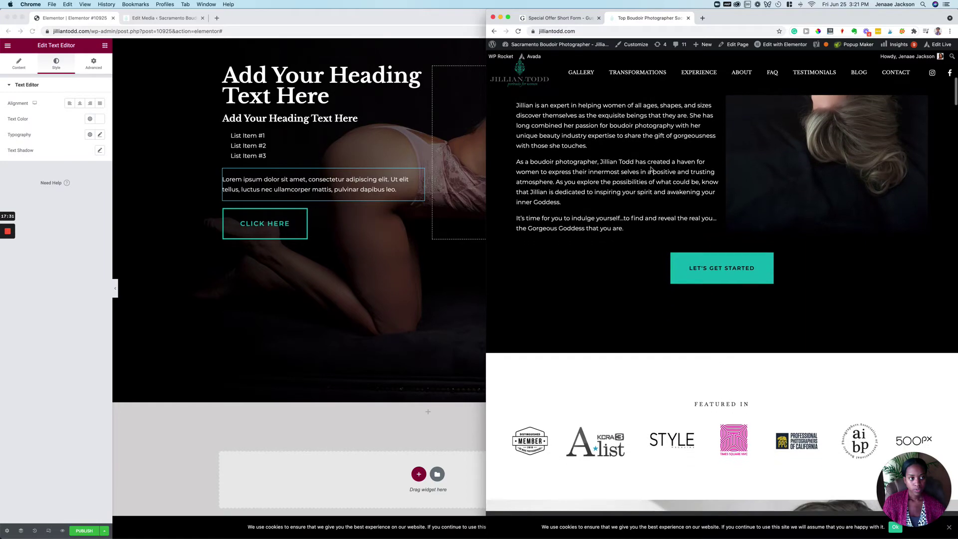
{"action": "scroll", "coordinate": [643, 337], "scroll_direction": "down", "scroll_amount": 4}
{"action": "scroll", "coordinate": [643, 337], "scroll_direction": "down", "scroll_amount": 1}
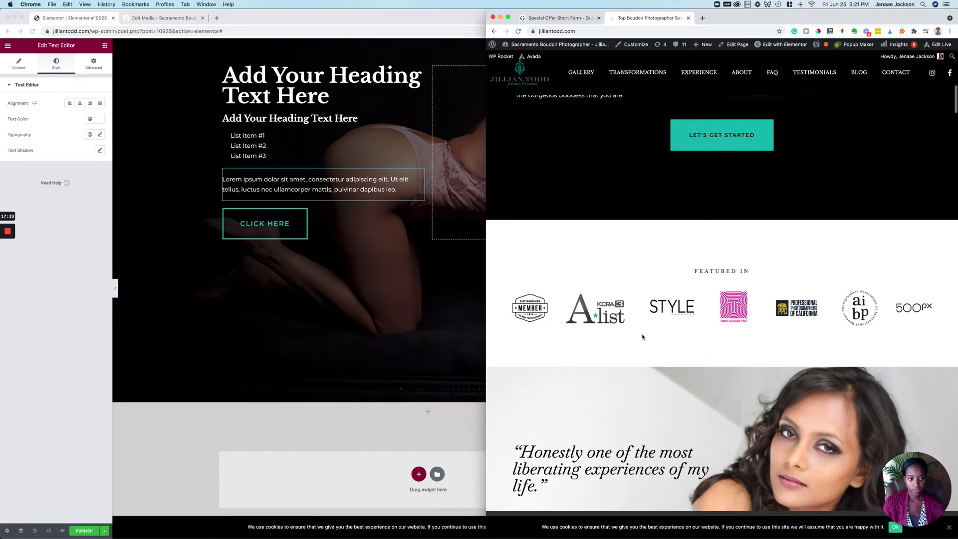
{"action": "scroll", "coordinate": [685, 328], "scroll_direction": "down", "scroll_amount": 15}
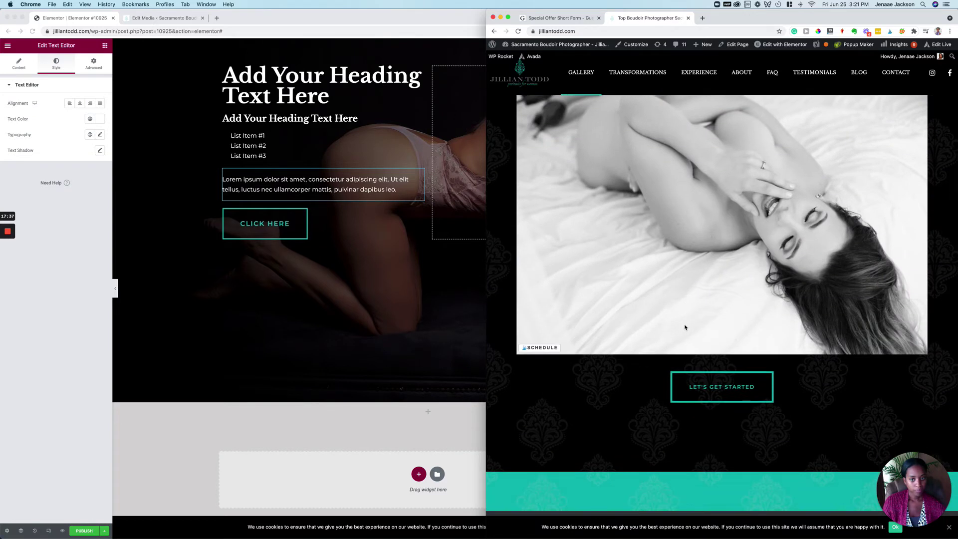
{"action": "scroll", "coordinate": [685, 328], "scroll_direction": "down", "scroll_amount": 5}
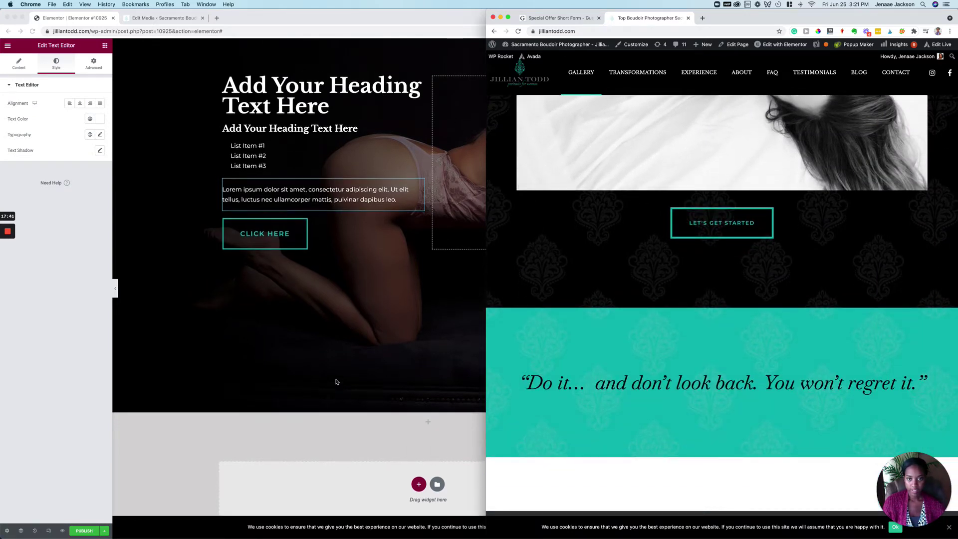
{"action": "scroll", "coordinate": [337, 382], "scroll_direction": "up", "scroll_amount": 5}
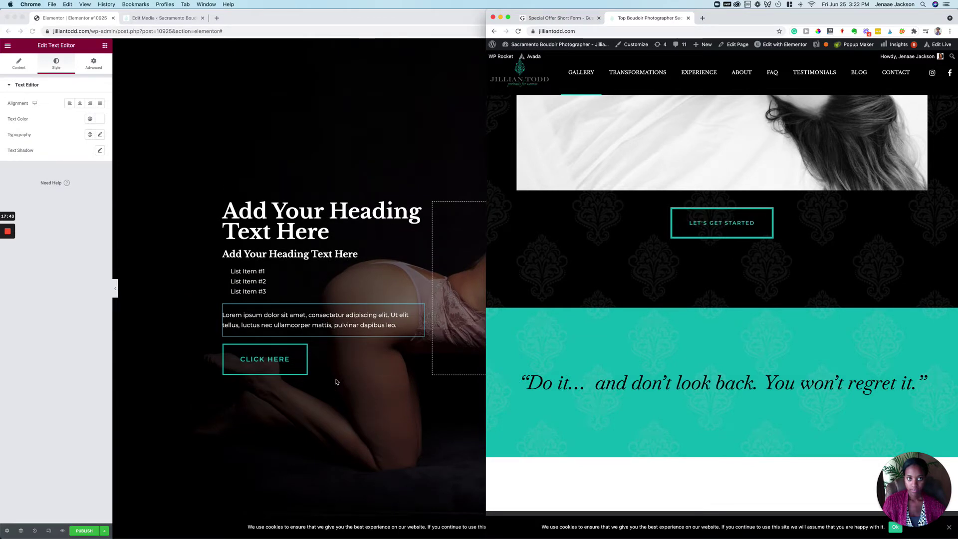
{"action": "scroll", "coordinate": [336, 382], "scroll_direction": "down", "scroll_amount": 4}
{"action": "scroll", "coordinate": [568, 367], "scroll_direction": "down", "scroll_amount": 3}
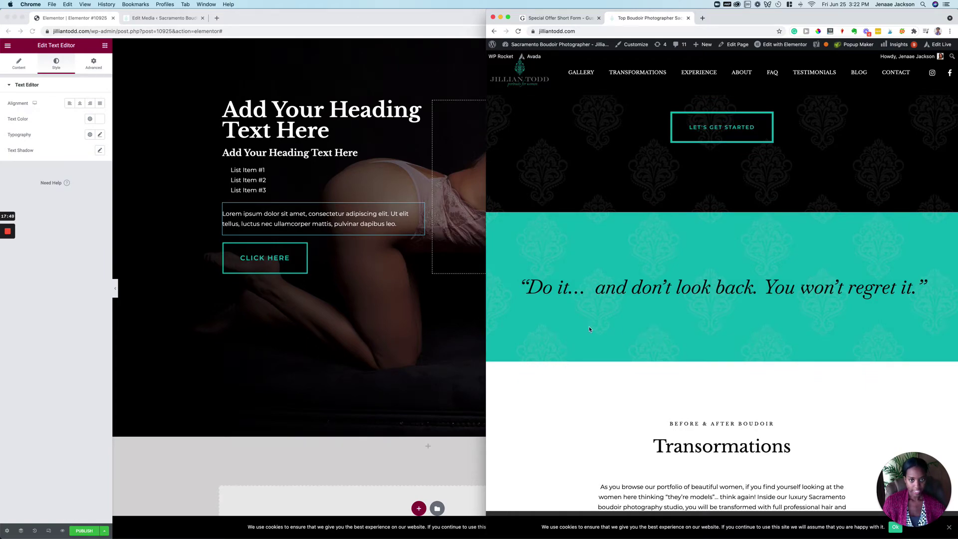
{"action": "scroll", "coordinate": [609, 319], "scroll_direction": "down", "scroll_amount": 20}
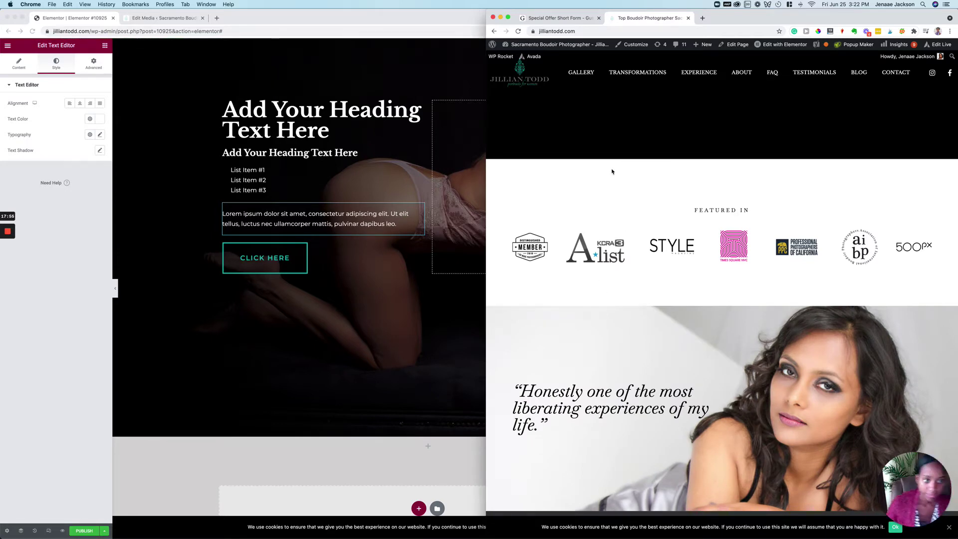
{"action": "scroll", "coordinate": [583, 259], "scroll_direction": "up", "scroll_amount": 9}
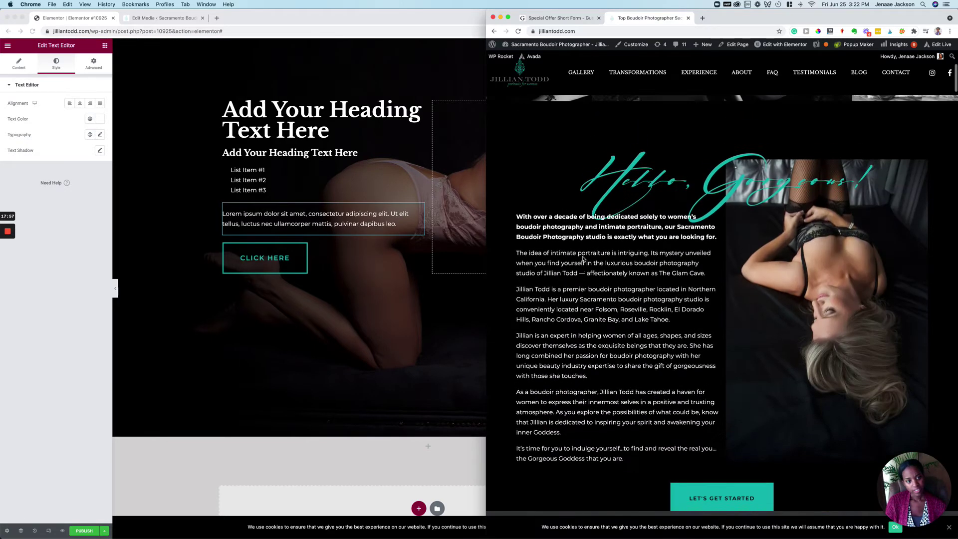
{"action": "scroll", "coordinate": [584, 260], "scroll_direction": "down", "scroll_amount": 5}
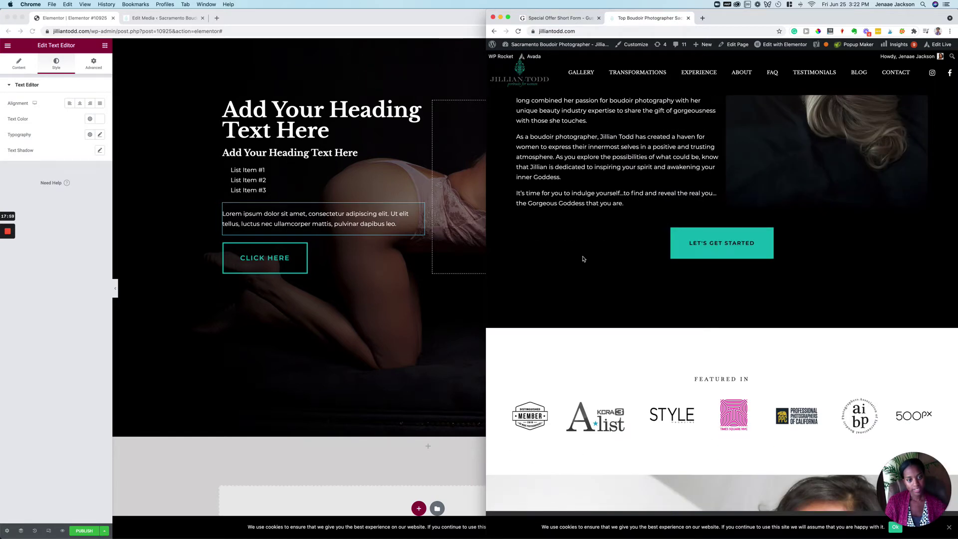
{"action": "scroll", "coordinate": [583, 259], "scroll_direction": "down", "scroll_amount": 3}
Give the new section below the hero a classic background in white, #FFFFFF
{"action": "left_click", "coordinate": [381, 404]}
{"action": "scroll", "coordinate": [428, 453], "scroll_direction": "down", "scroll_amount": 1}
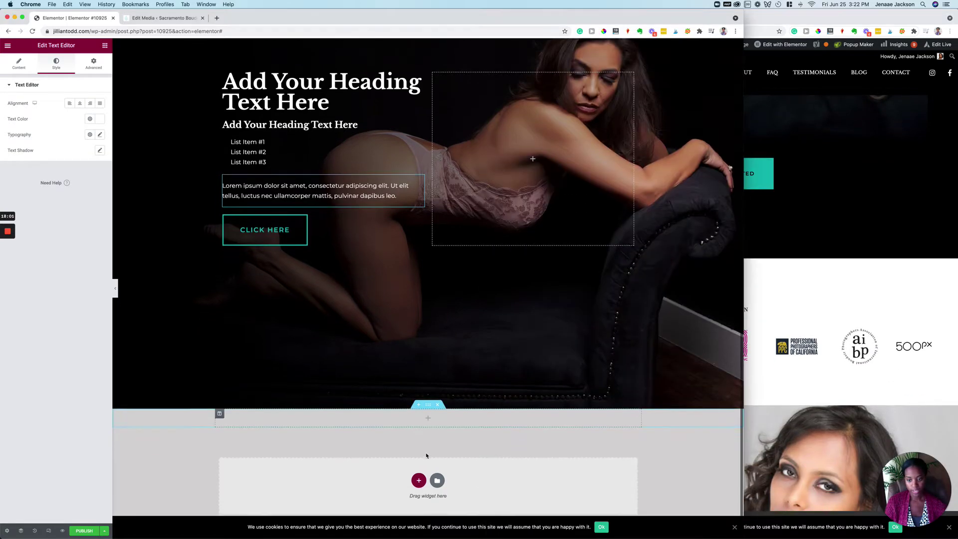
{"action": "scroll", "coordinate": [427, 456], "scroll_direction": "down", "scroll_amount": 1}
{"action": "left_click", "coordinate": [428, 402]}
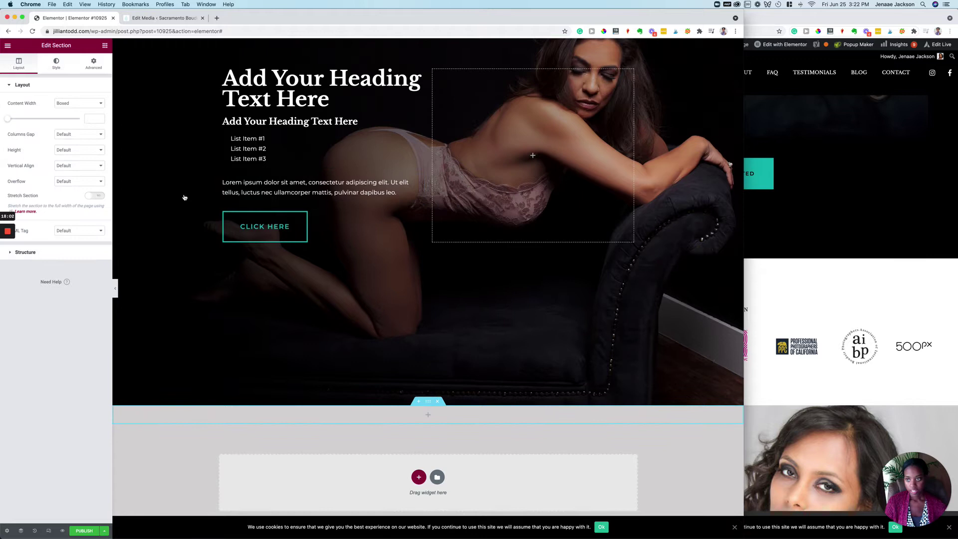
{"action": "left_click", "coordinate": [53, 63]}
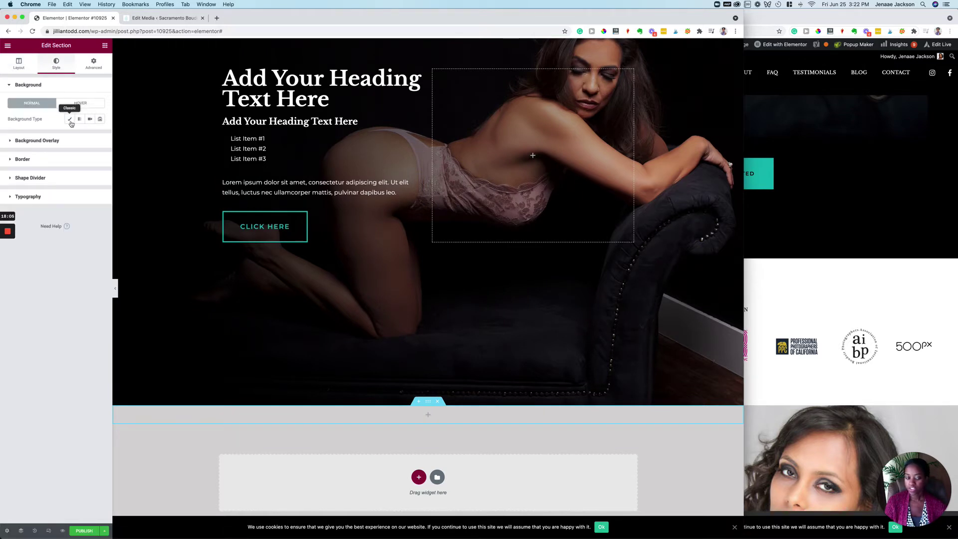
{"action": "left_click", "coordinate": [71, 120]}
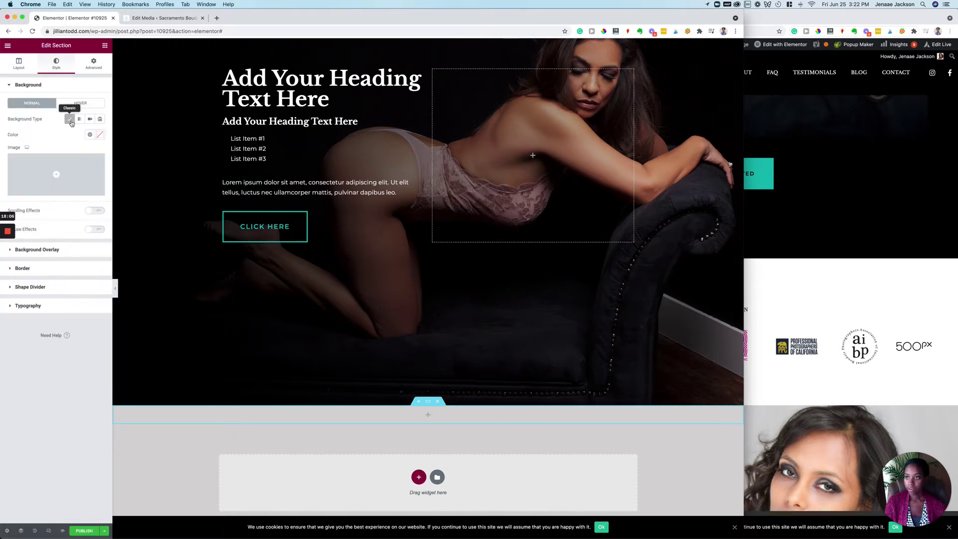
{"action": "left_click", "coordinate": [100, 135]}
{"action": "left_click_drag", "start_coordinate": [27, 169], "coordinate": [2, 116]}
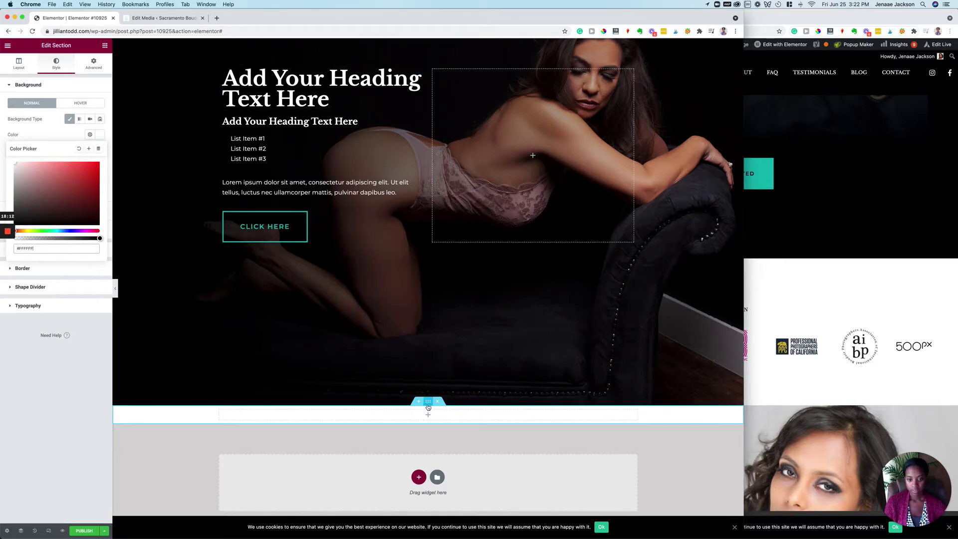
{"action": "left_click", "coordinate": [22, 66]}
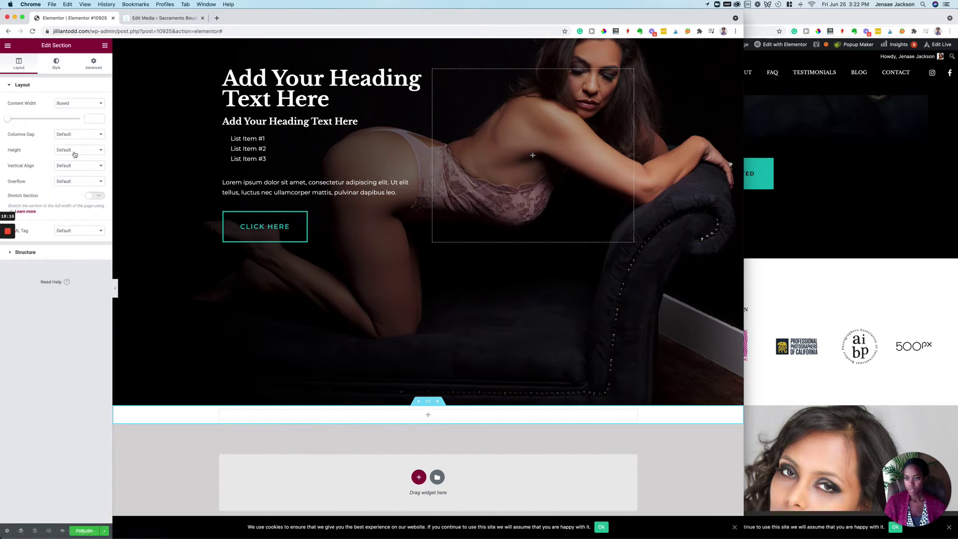
{"action": "left_click", "coordinate": [75, 150]}
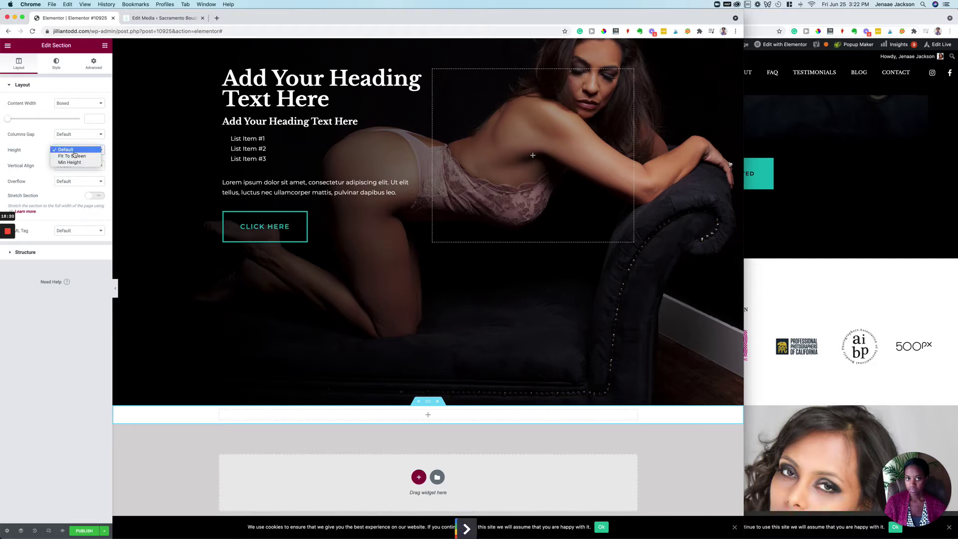
{"action": "left_click", "coordinate": [321, 138]}
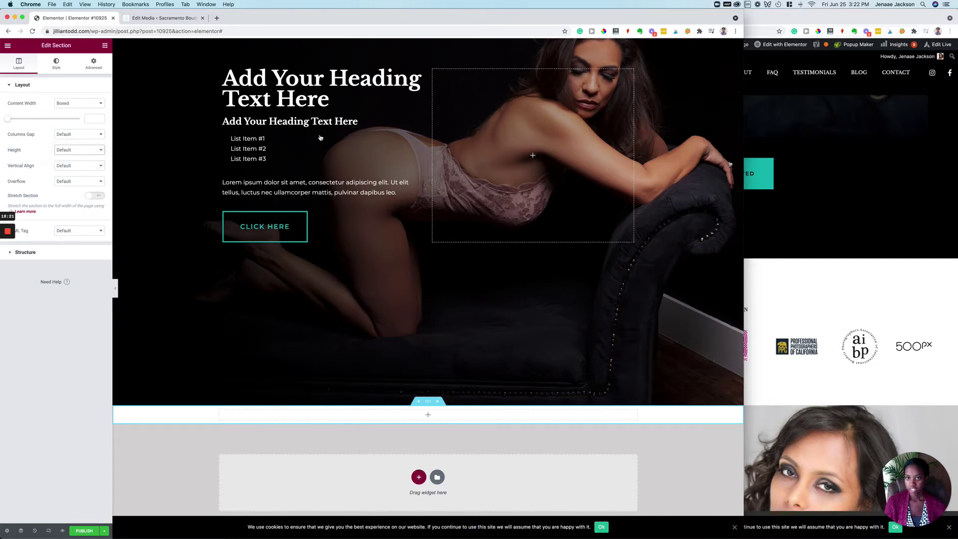
Add a Heading widget to the white section and place a Text Editor widget beneath it
{"action": "left_click", "coordinate": [105, 45]}
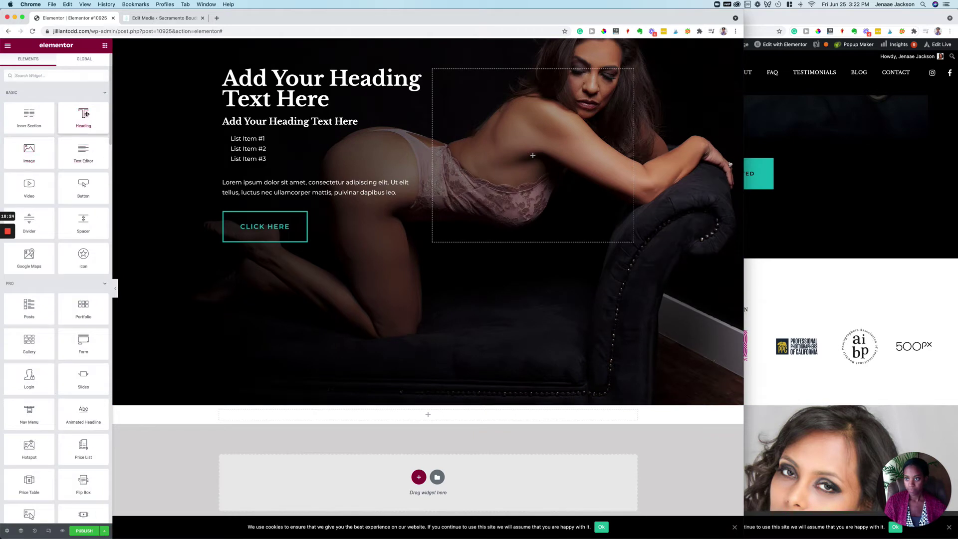
{"action": "left_click_drag", "start_coordinate": [86, 114], "coordinate": [447, 415]}
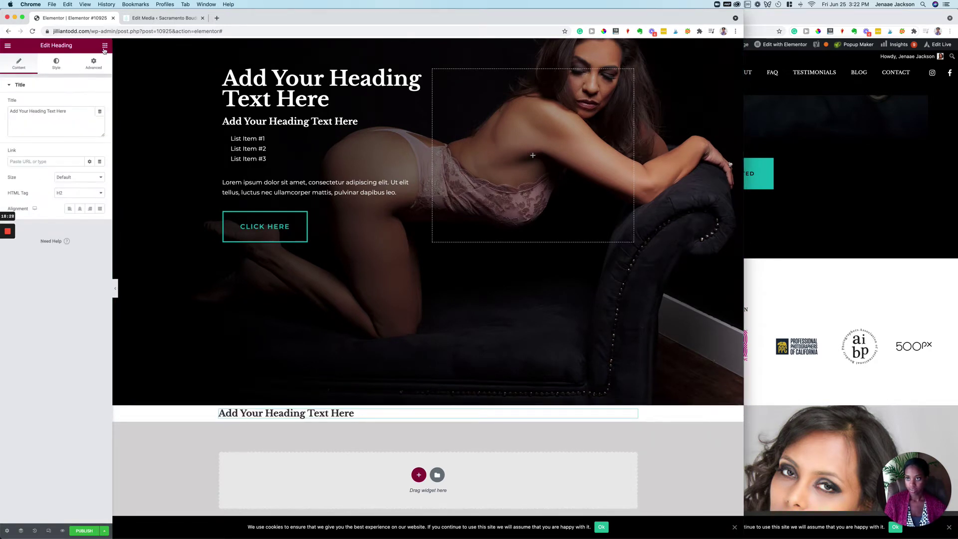
{"action": "left_click", "coordinate": [104, 45]}
{"action": "left_click_drag", "start_coordinate": [88, 150], "coordinate": [342, 420]}
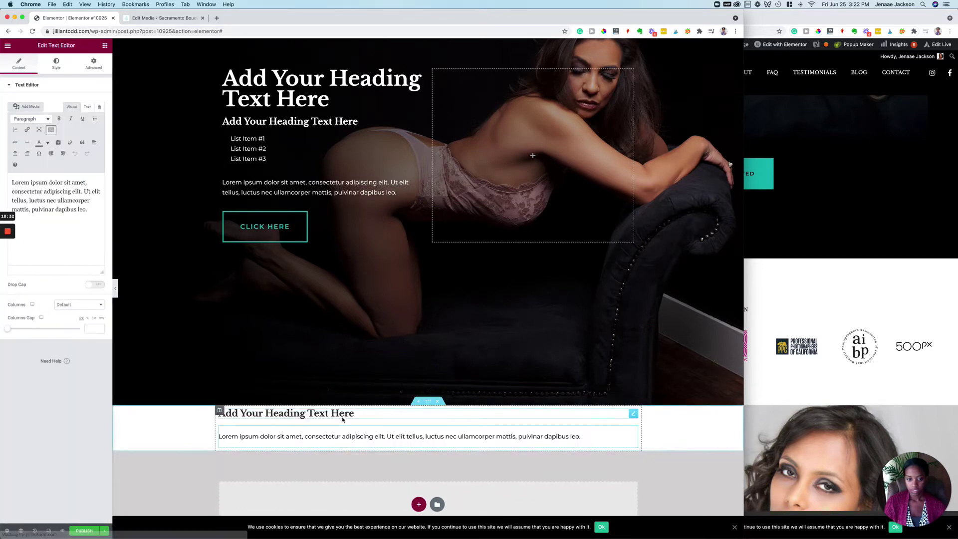
Open the boudoir site's homepage in Elementor in a new tab and examine the settings of its Featured In logo gallery
{"action": "left_click", "coordinate": [751, 313]}
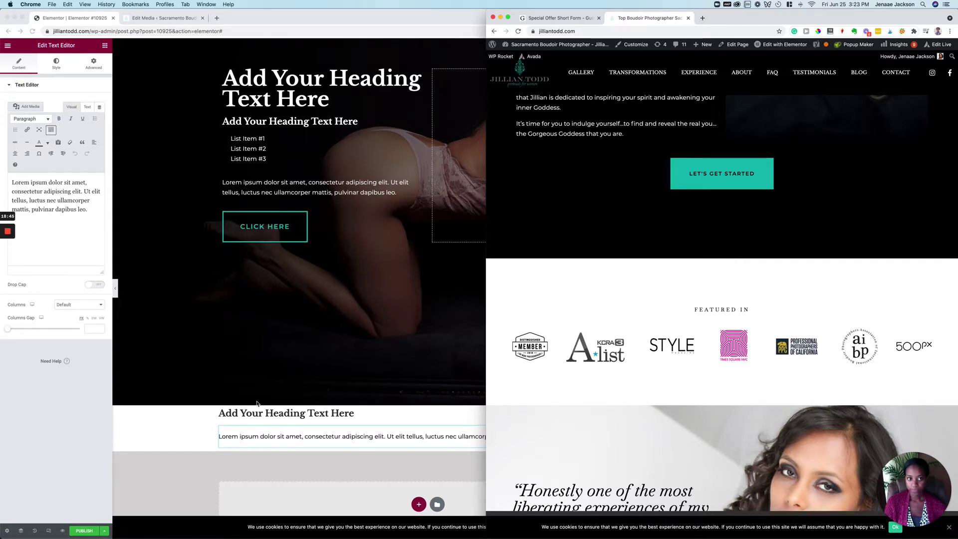
{"action": "left_click", "coordinate": [744, 188]}
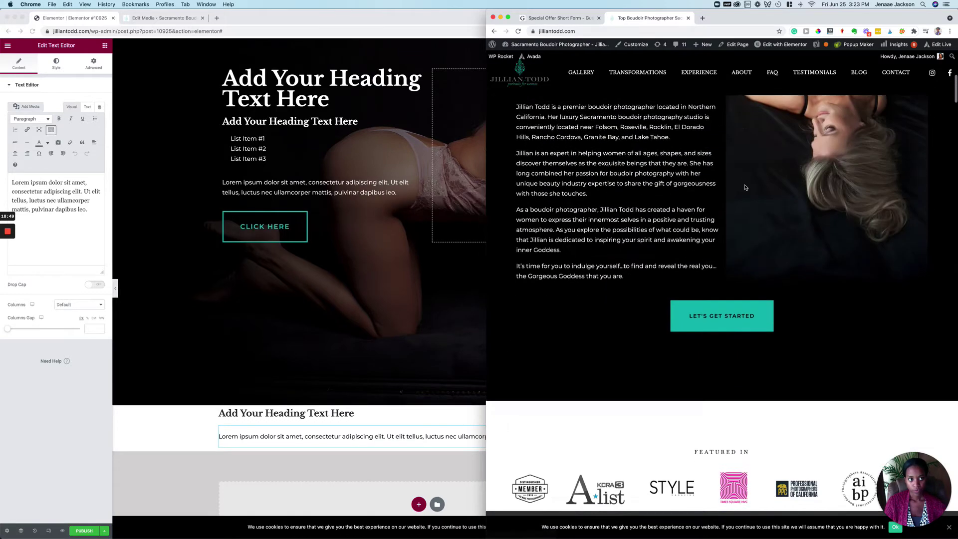
{"action": "right_click", "coordinate": [776, 45]}
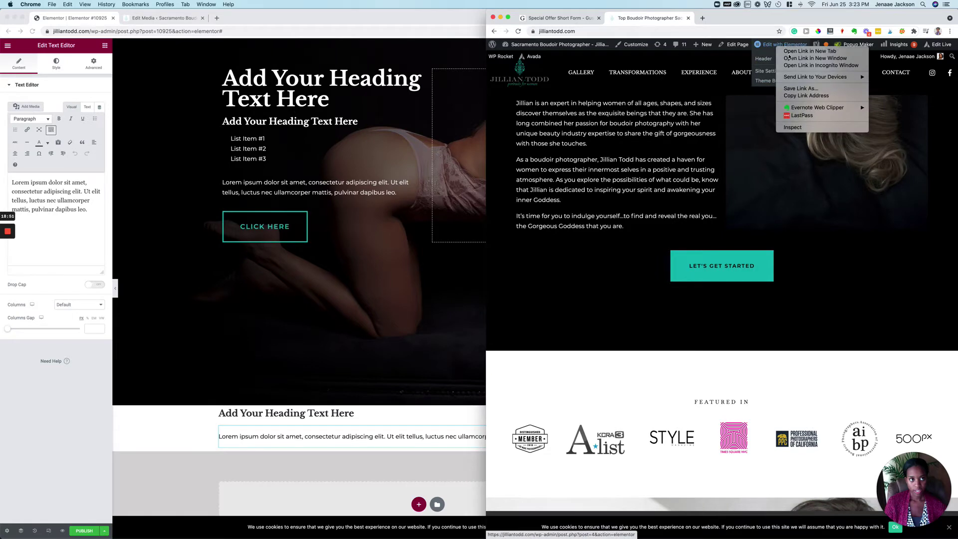
{"action": "left_click", "coordinate": [799, 51]}
{"action": "left_click", "coordinate": [564, 19]}
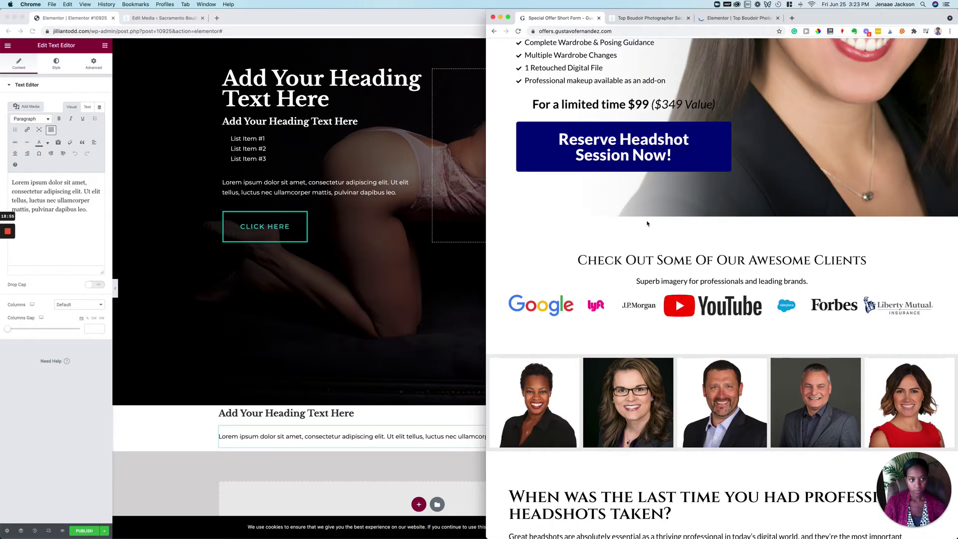
{"action": "scroll", "coordinate": [669, 121], "scroll_direction": "up", "scroll_amount": 5}
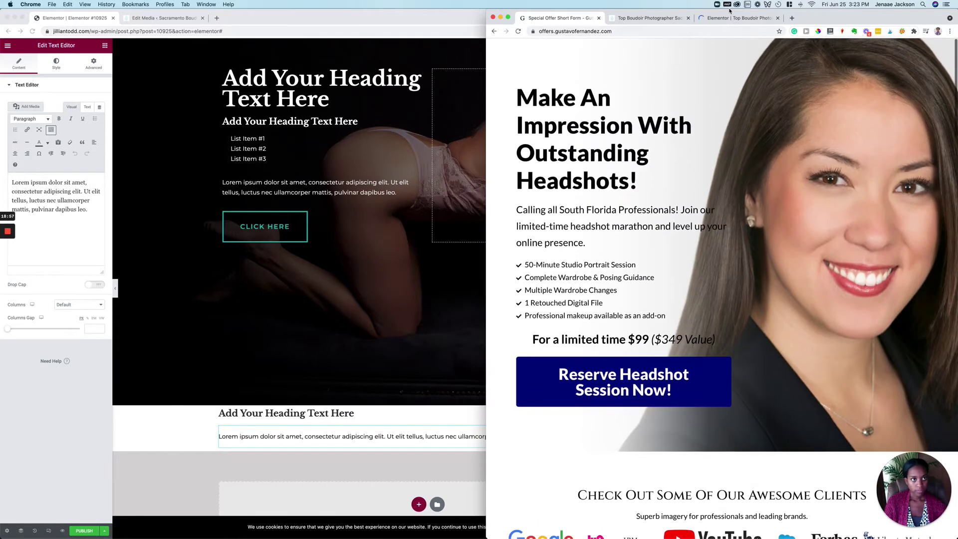
{"action": "left_click", "coordinate": [721, 18]}
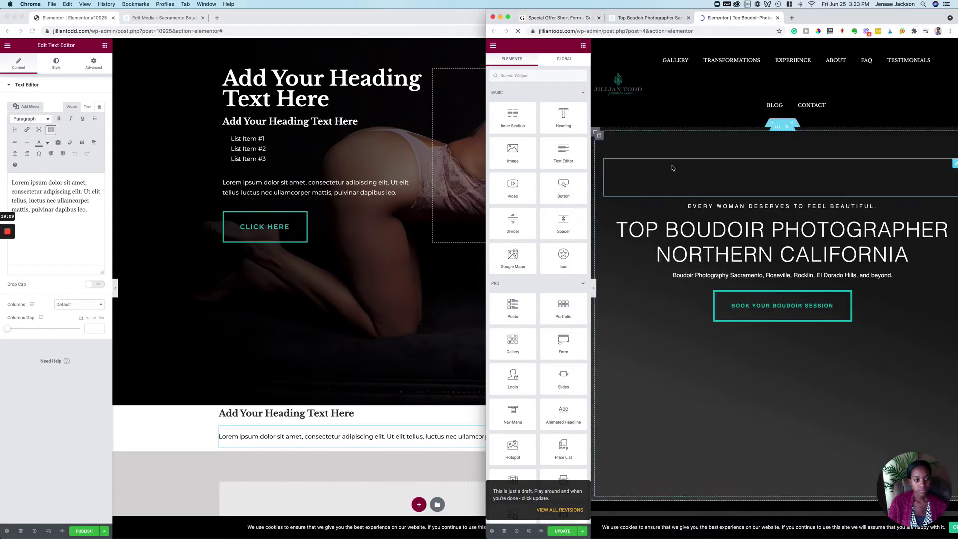
{"action": "scroll", "coordinate": [673, 167], "scroll_direction": "down", "scroll_amount": 3}
{"action": "scroll", "coordinate": [672, 168], "scroll_direction": "down", "scroll_amount": 10}
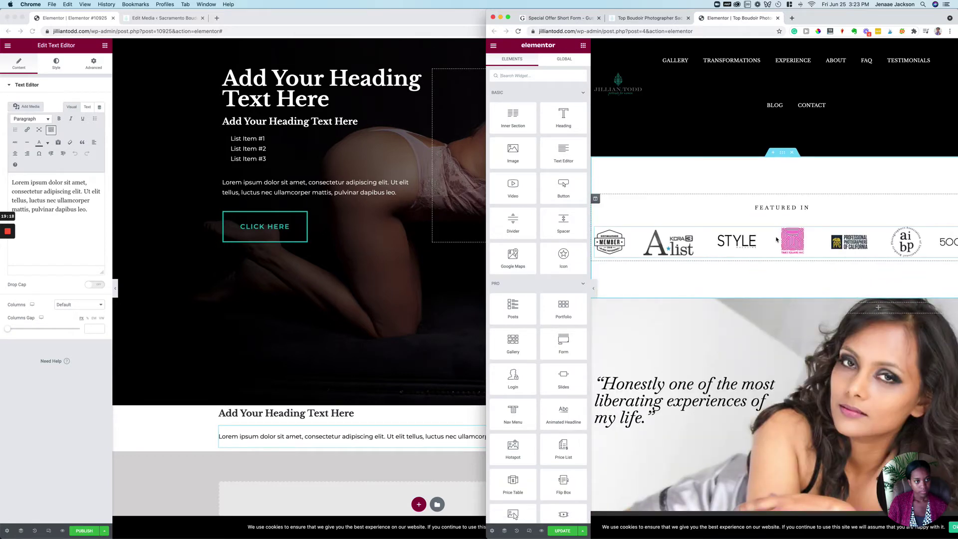
{"action": "left_click", "coordinate": [777, 240]}
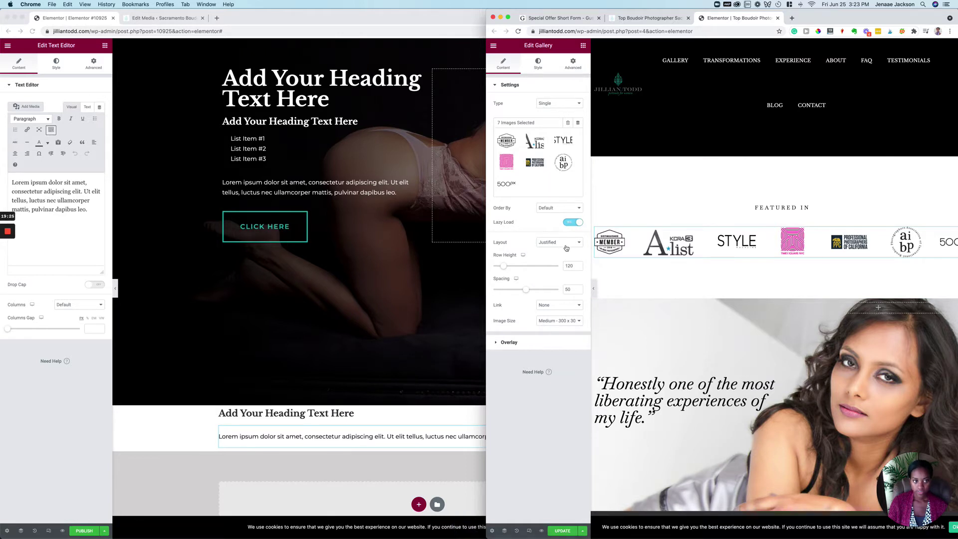
On the landing page, add the Pro Gallery widget beneath the text in the white section
{"action": "left_click", "coordinate": [301, 295]}
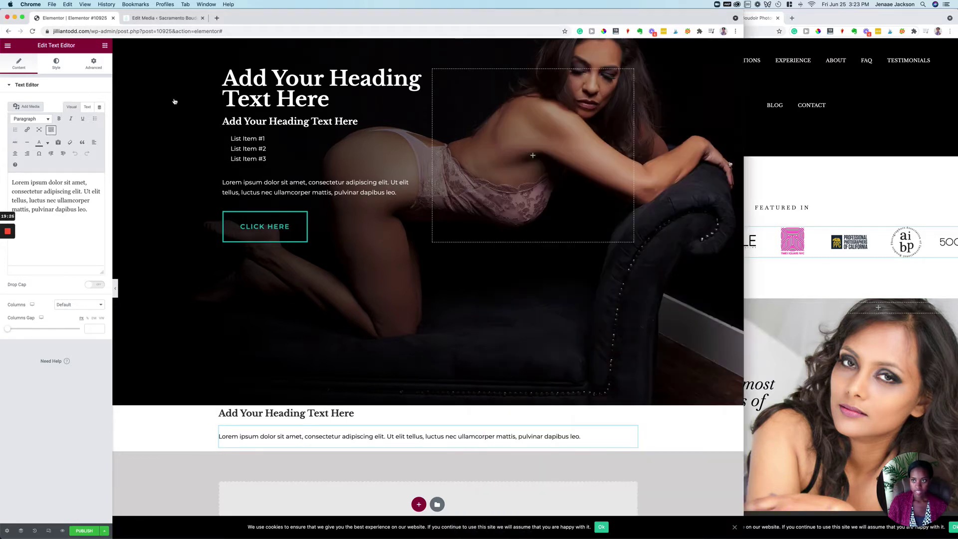
{"action": "left_click", "coordinate": [105, 46]}
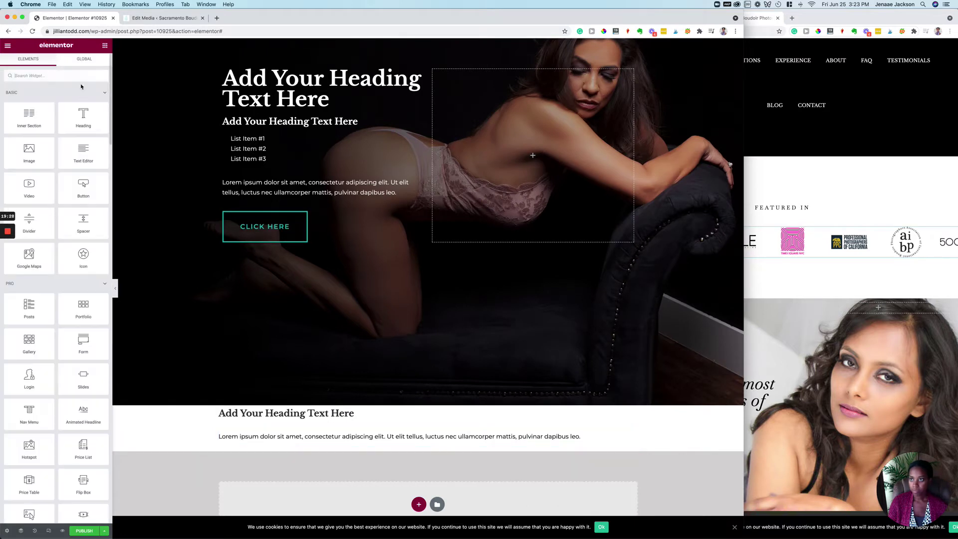
{"action": "type", "text": "galler"}
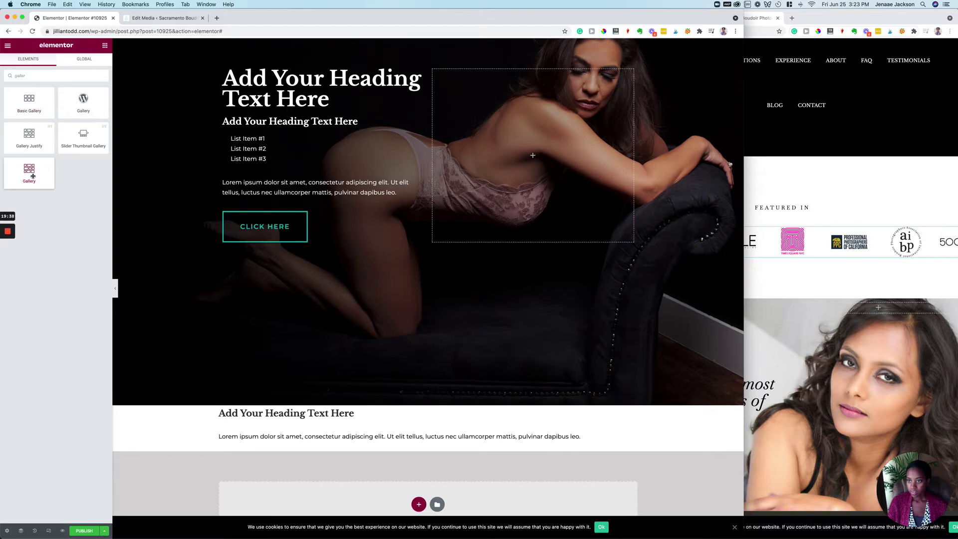
{"action": "left_click_drag", "start_coordinate": [29, 170], "coordinate": [353, 443]}
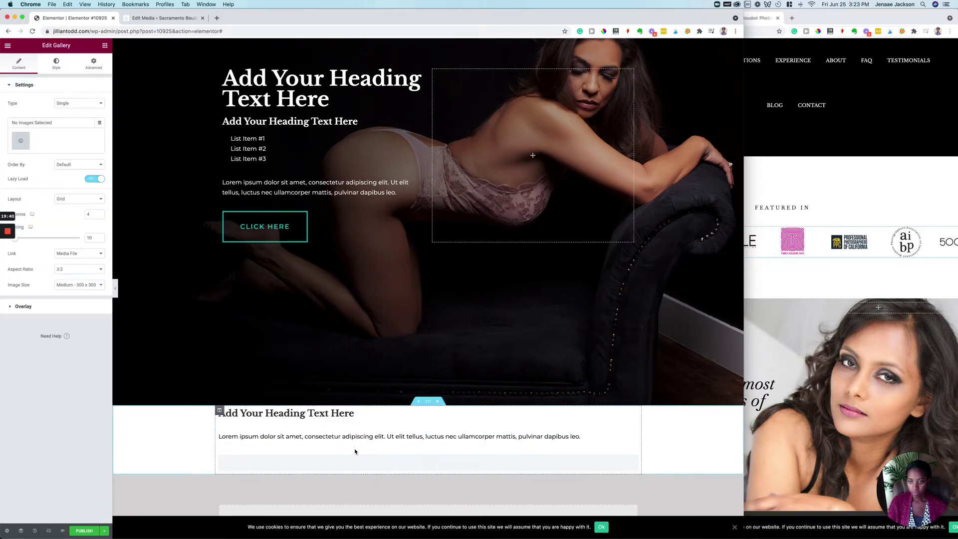
Set the new gallery's layout to Justified, matching the homepage's Featured In gallery
{"action": "left_click", "coordinate": [70, 199]}
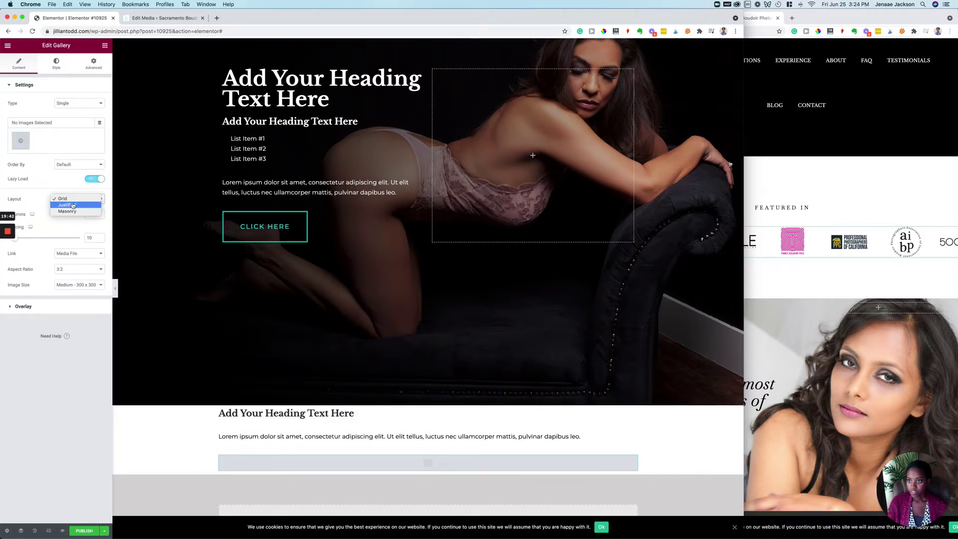
{"action": "left_click", "coordinate": [79, 207]}
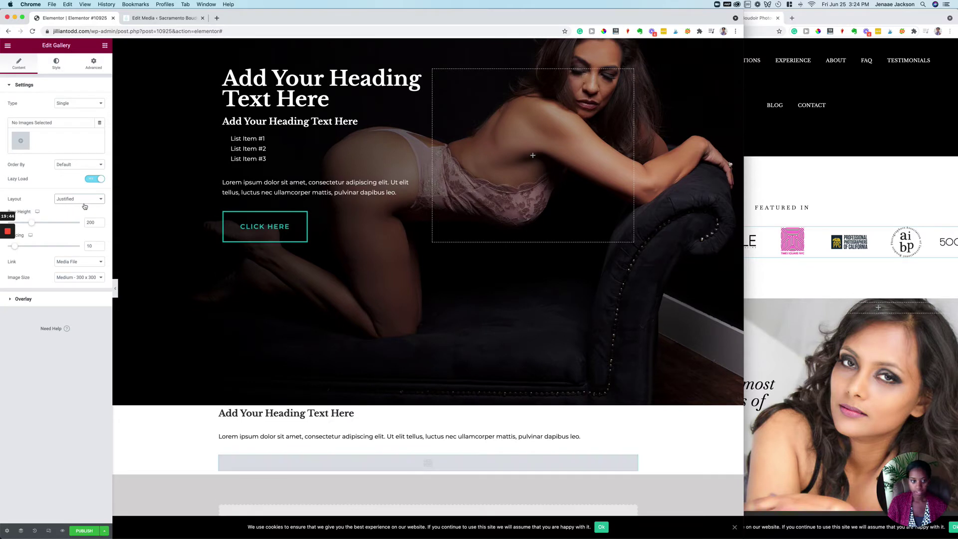
{"action": "left_click", "coordinate": [823, 253]}
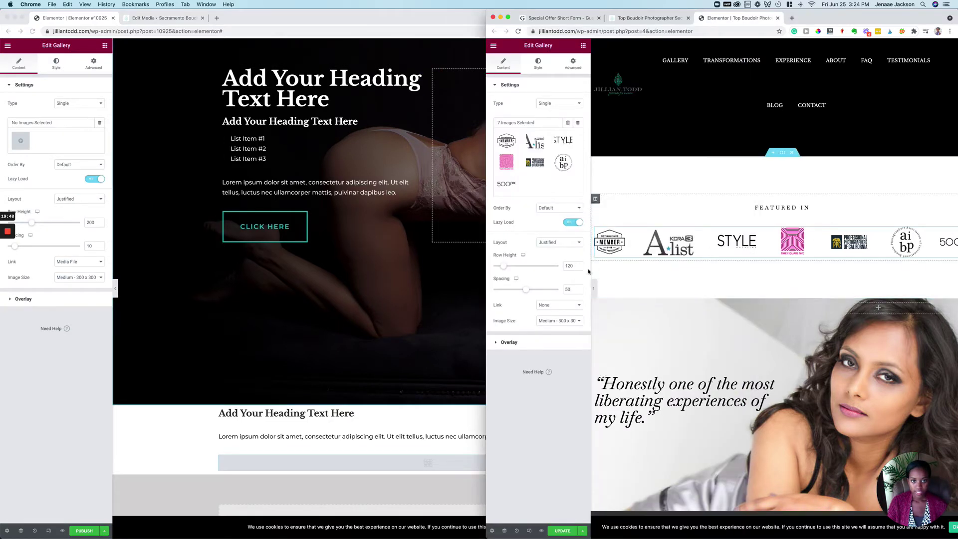
{"action": "left_click", "coordinate": [374, 465]}
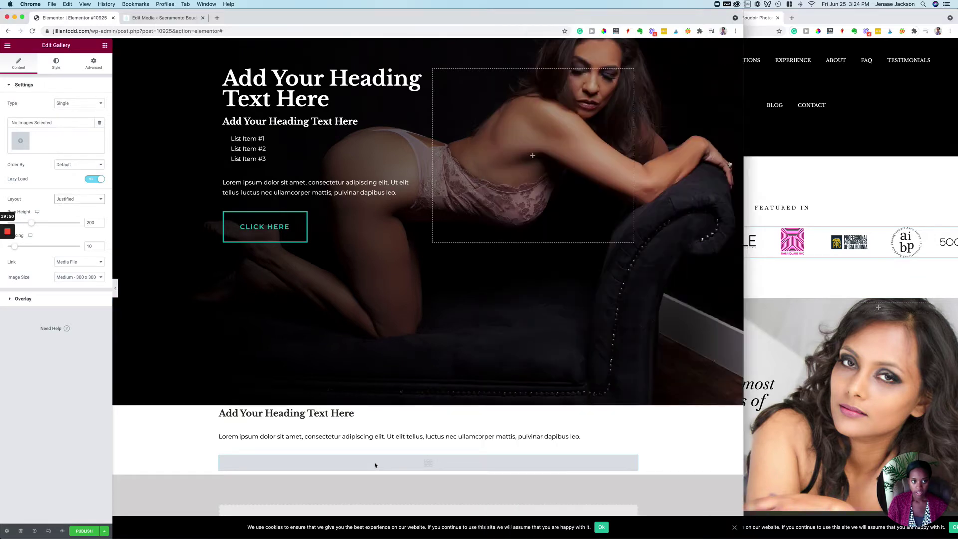
Choose the new gallery's images from the media library, starting with the Style magazine logo used in the homepage's Featured In row
{"action": "left_click", "coordinate": [21, 142]}
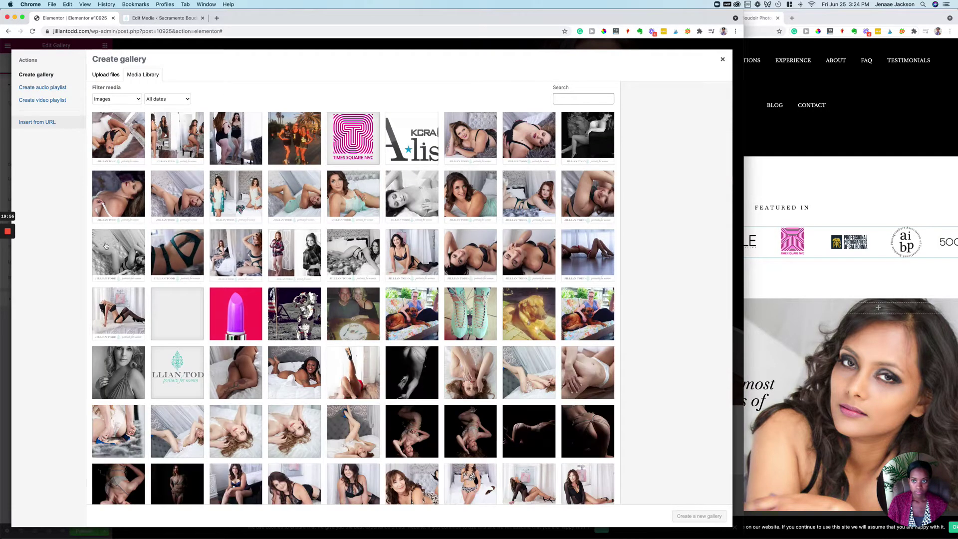
{"action": "scroll", "coordinate": [268, 283], "scroll_direction": "down", "scroll_amount": 1}
{"action": "scroll", "coordinate": [268, 283], "scroll_direction": "down", "scroll_amount": 15}
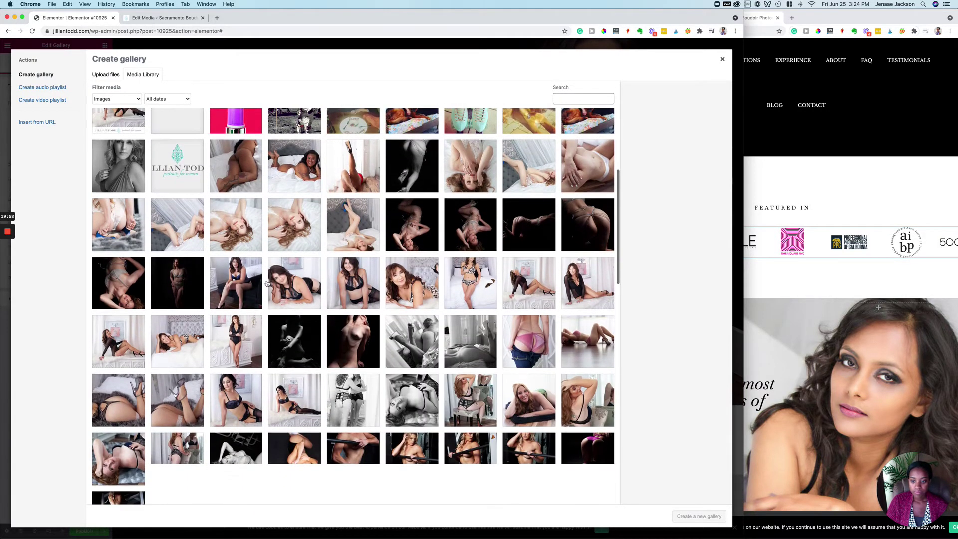
{"action": "scroll", "coordinate": [268, 284], "scroll_direction": "down", "scroll_amount": 10}
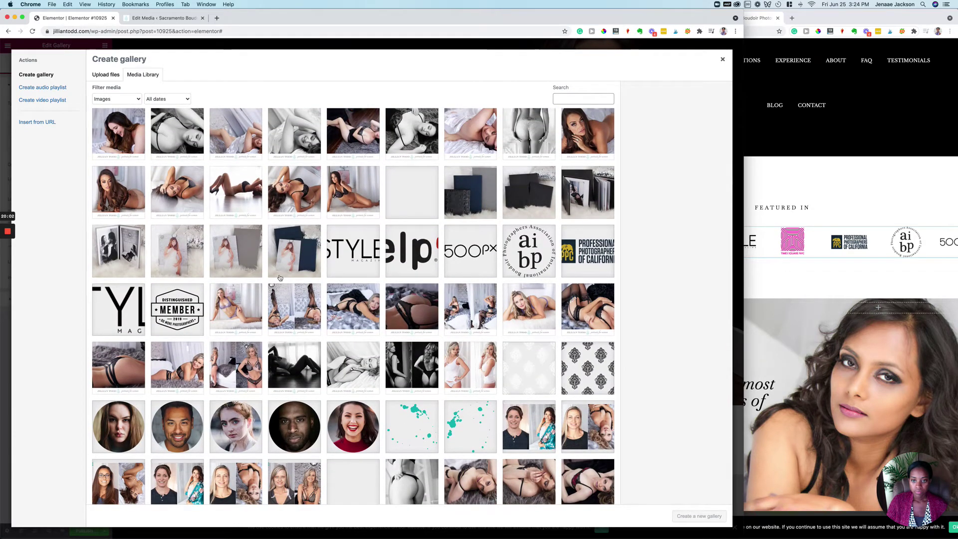
{"action": "left_click", "coordinate": [886, 269]}
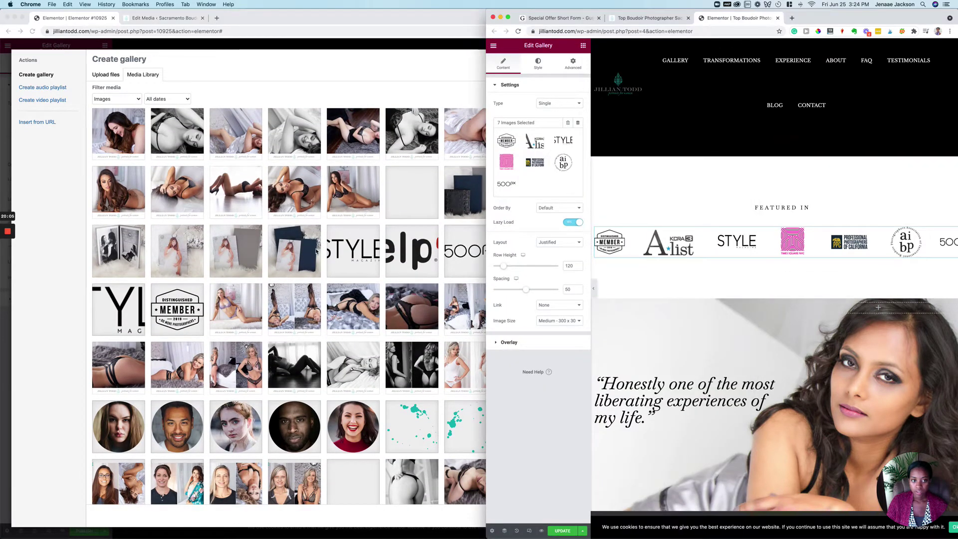
{"action": "left_click", "coordinate": [360, 258]}
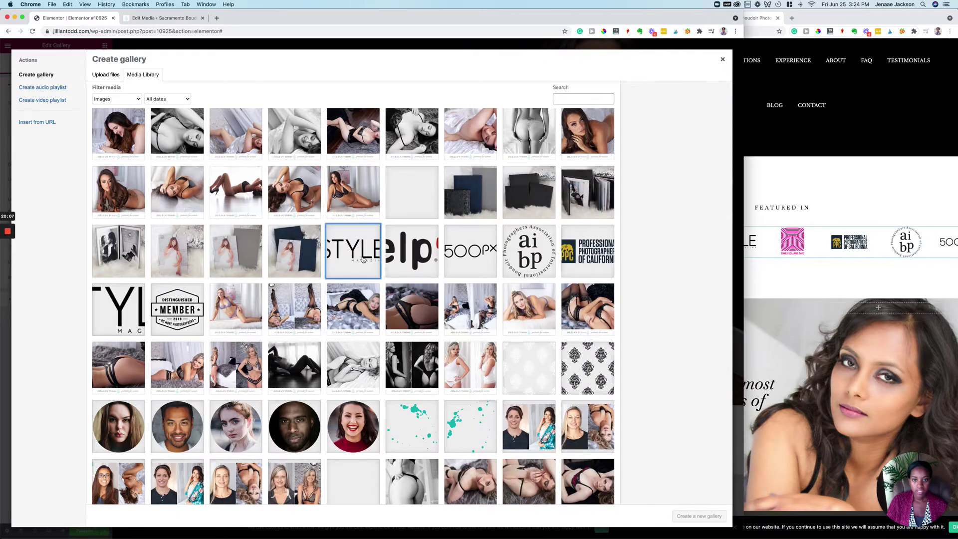
{"action": "left_click", "coordinate": [359, 258]}
Add the Yelp, 500px and AIBP logos to the gallery's image selection
{"action": "left_click", "coordinate": [810, 228]}
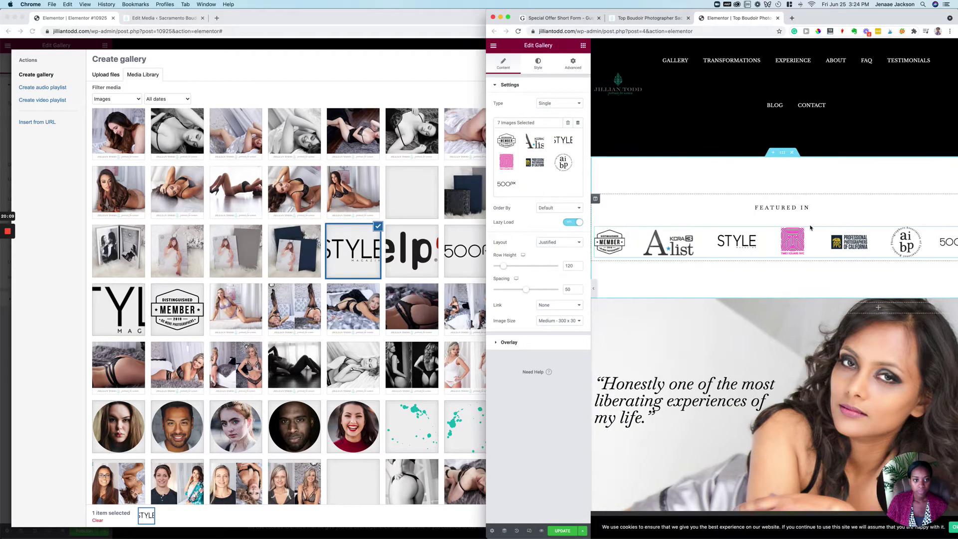
{"action": "left_click", "coordinate": [430, 255]}
{"action": "left_click", "coordinate": [422, 258]}
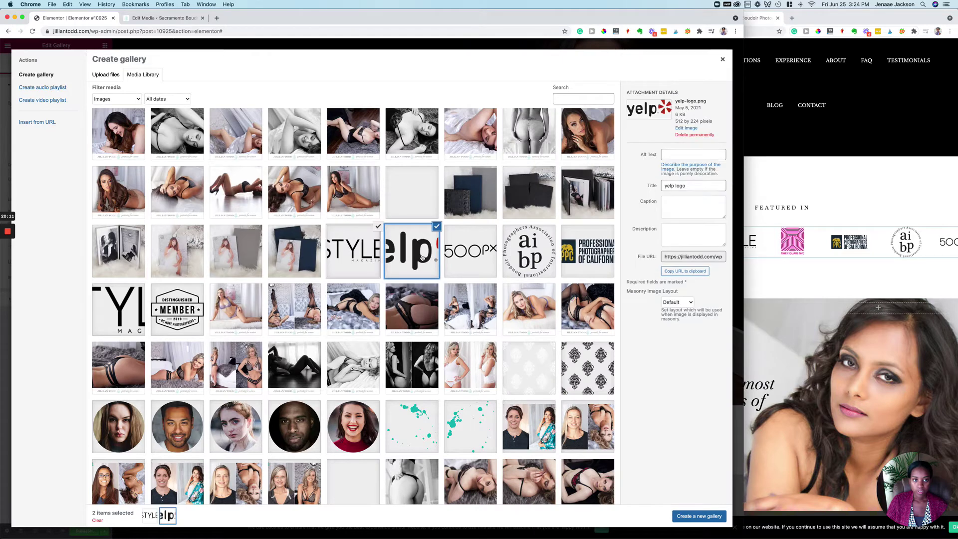
{"action": "left_click", "coordinate": [486, 264]}
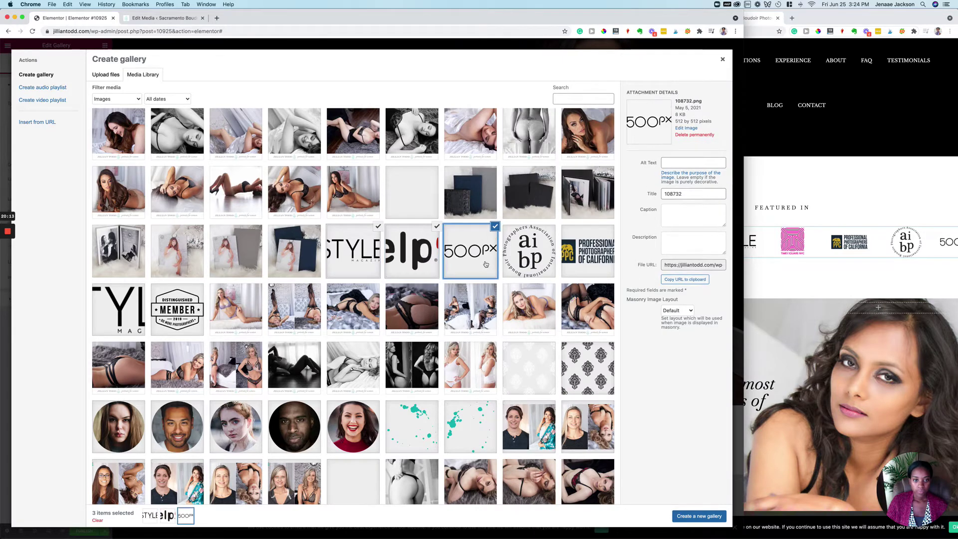
{"action": "left_click", "coordinate": [843, 274]}
{"action": "left_click", "coordinate": [443, 265]}
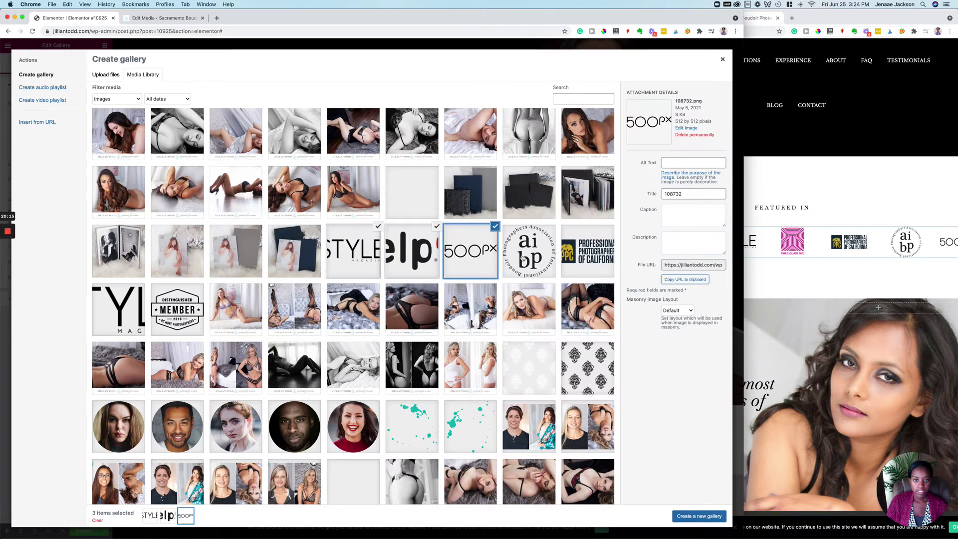
{"action": "left_click", "coordinate": [529, 250]}
Add the Professional Photographers of California and Distinguished Member logos to the image selection, checking against the homepage's logo row
{"action": "left_click", "coordinate": [848, 290]}
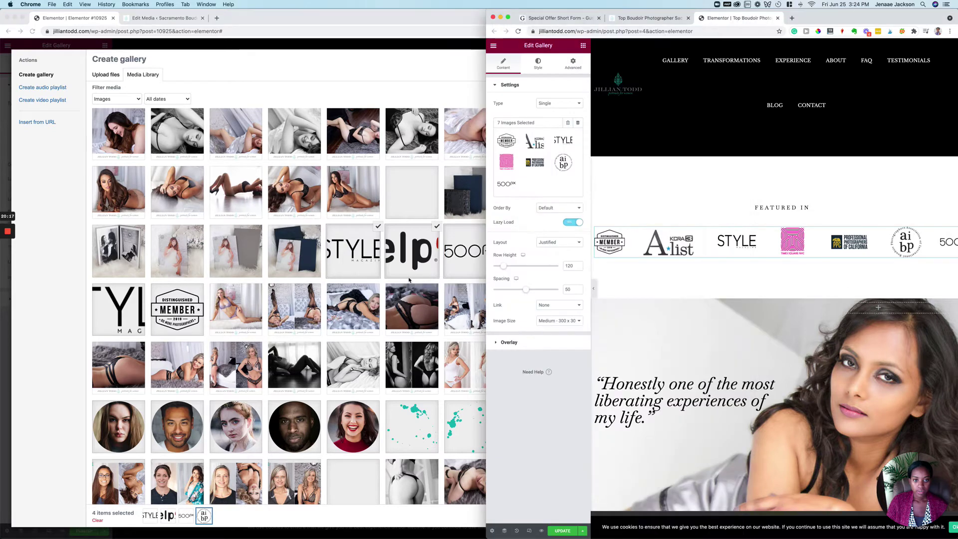
{"action": "left_click", "coordinate": [442, 254]}
{"action": "left_click", "coordinate": [599, 260]}
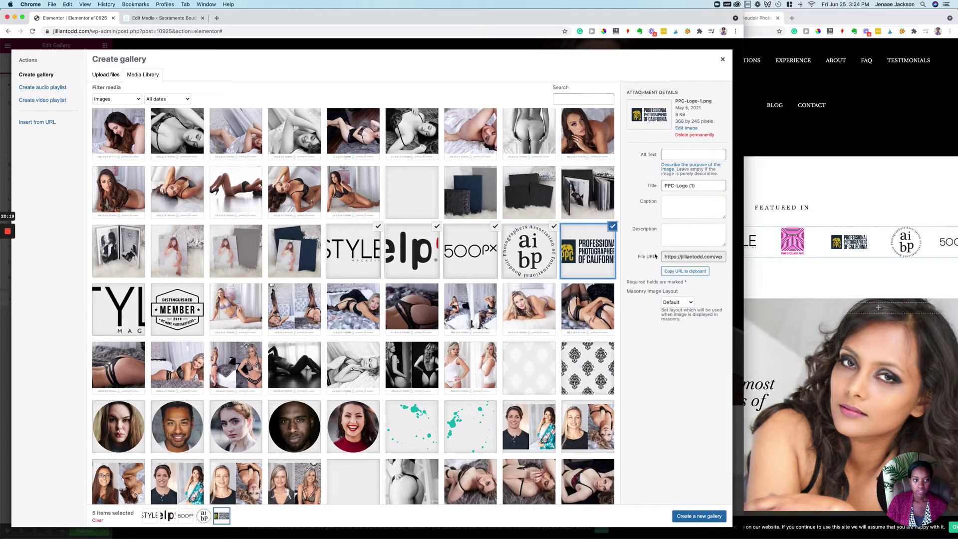
{"action": "left_click", "coordinate": [808, 290]}
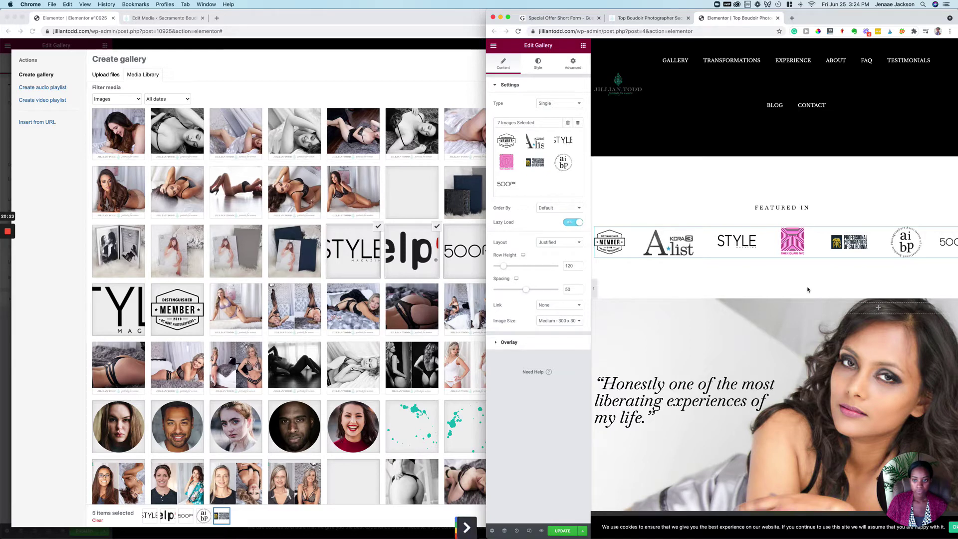
{"action": "left_click", "coordinate": [467, 522]}
{"action": "left_click", "coordinate": [185, 321]}
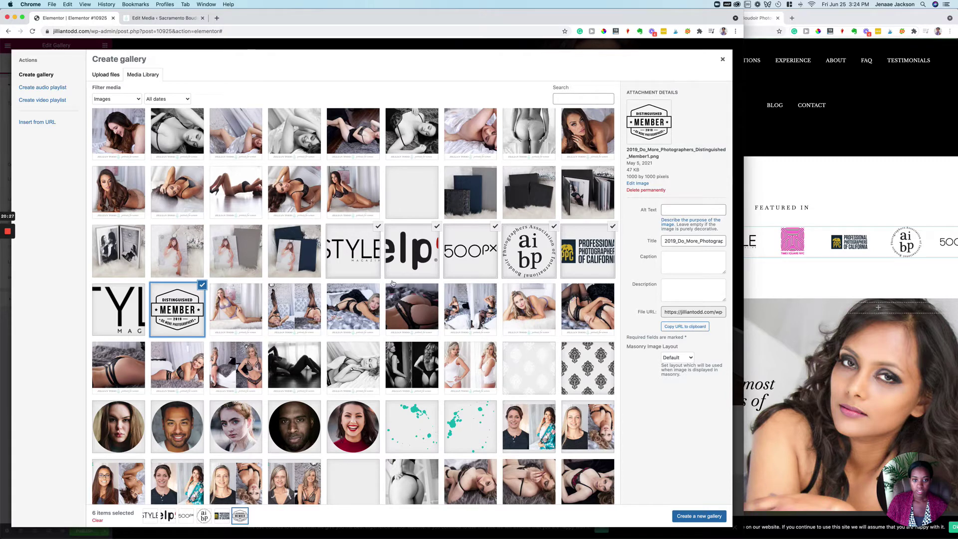
Search the media library for "time", add the Times Square NYC logo to the selection, and create the new gallery
{"action": "left_click", "coordinate": [763, 295]}
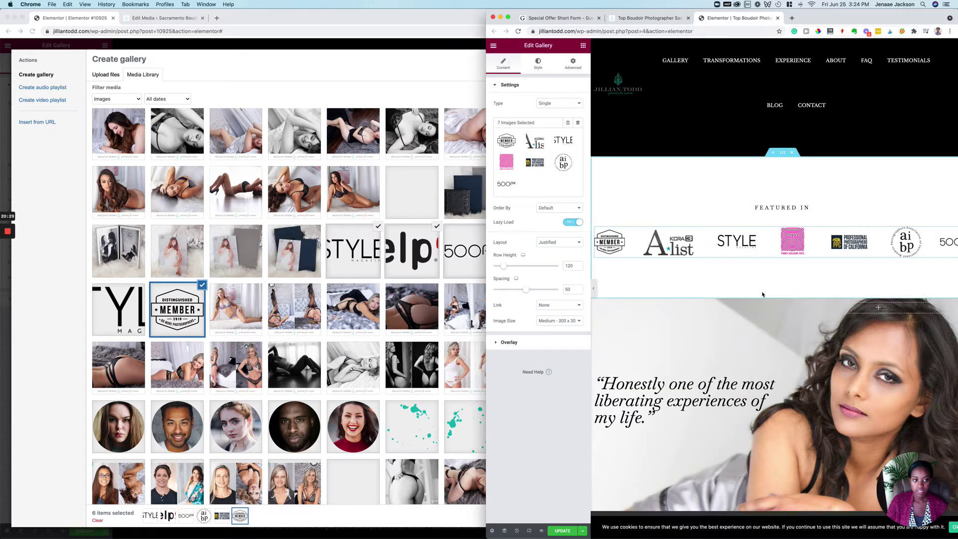
{"action": "left_click", "coordinate": [407, 315]}
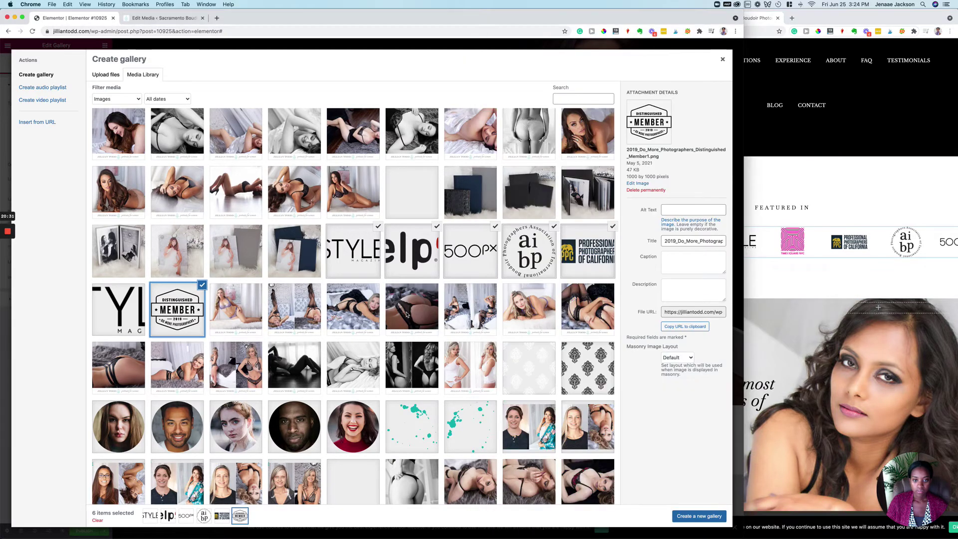
{"action": "scroll", "coordinate": [407, 314], "scroll_direction": "down", "scroll_amount": 15}
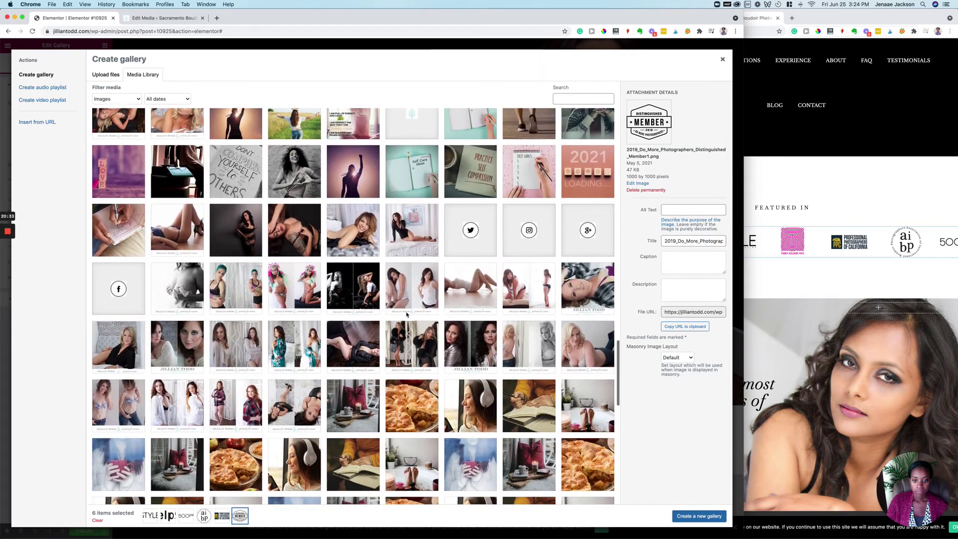
{"action": "scroll", "coordinate": [406, 314], "scroll_direction": "up", "scroll_amount": 7}
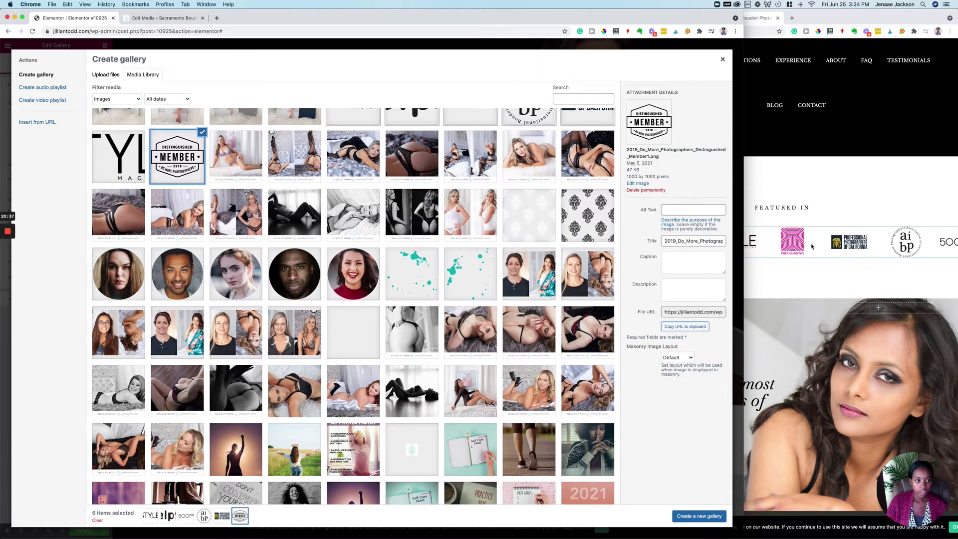
{"action": "scroll", "coordinate": [538, 131], "scroll_direction": "up", "scroll_amount": 6}
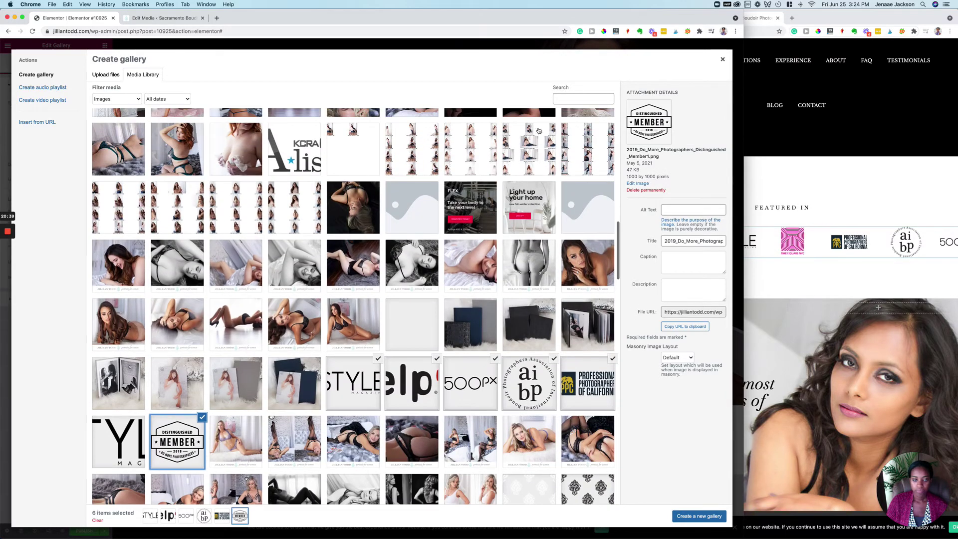
{"action": "left_click", "coordinate": [583, 98]}
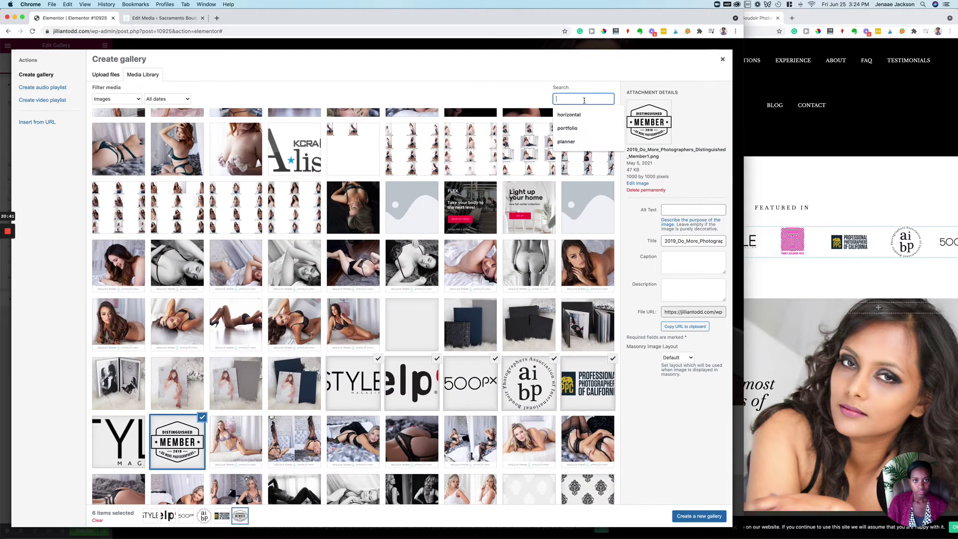
{"action": "type", "text": "time"}
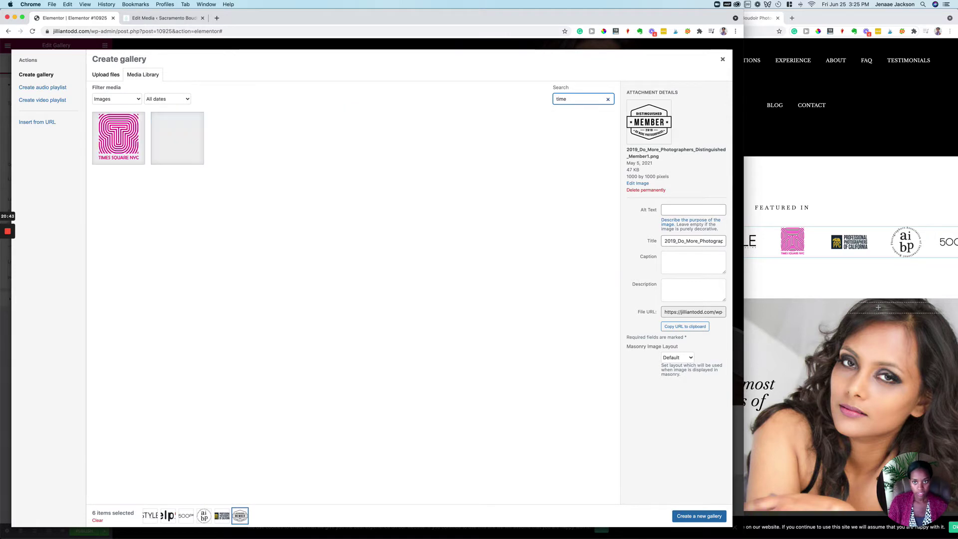
{"action": "left_click", "coordinate": [114, 144]}
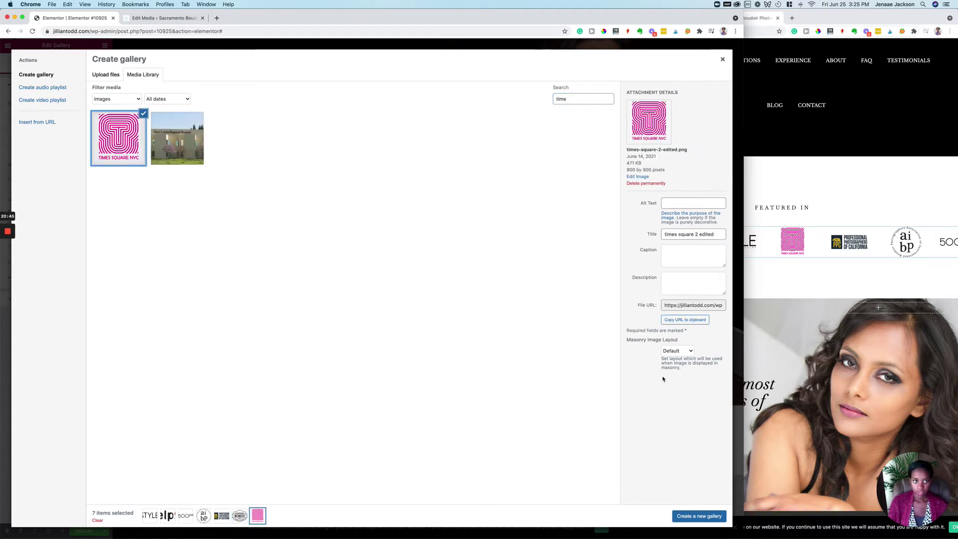
{"action": "left_click", "coordinate": [703, 516]}
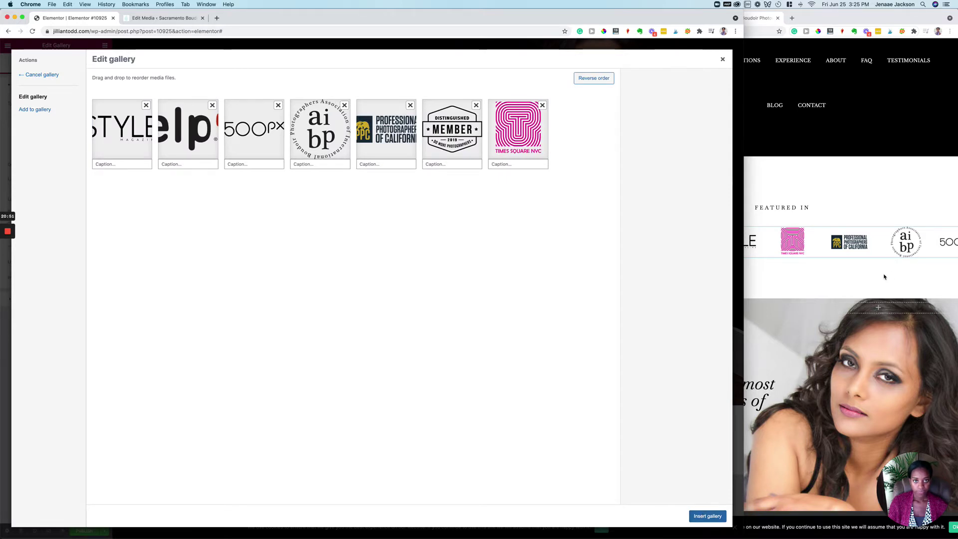
Reorder the logos so Yelp comes first and Times Square NYC second, and insert the gallery into the page
{"action": "left_click", "coordinate": [761, 273]}
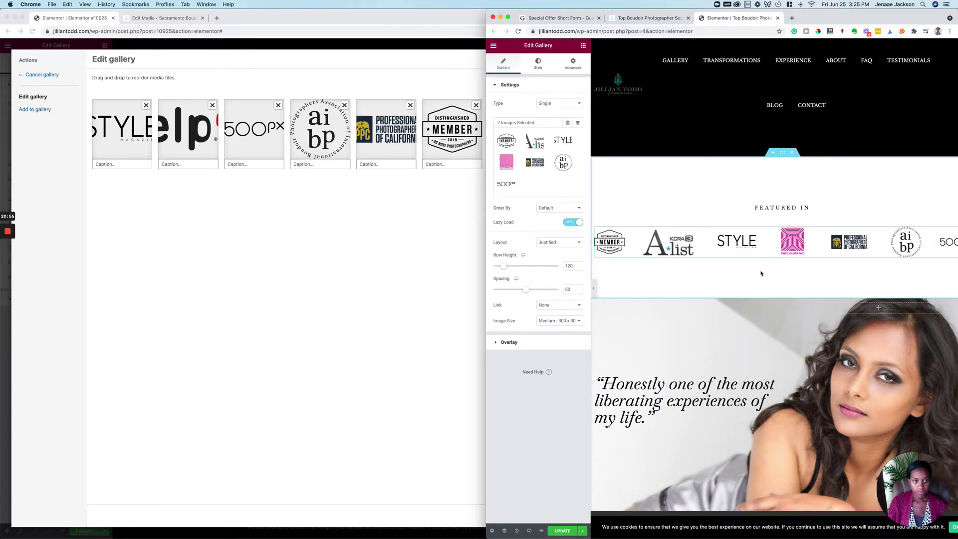
{"action": "left_click", "coordinate": [154, 148]}
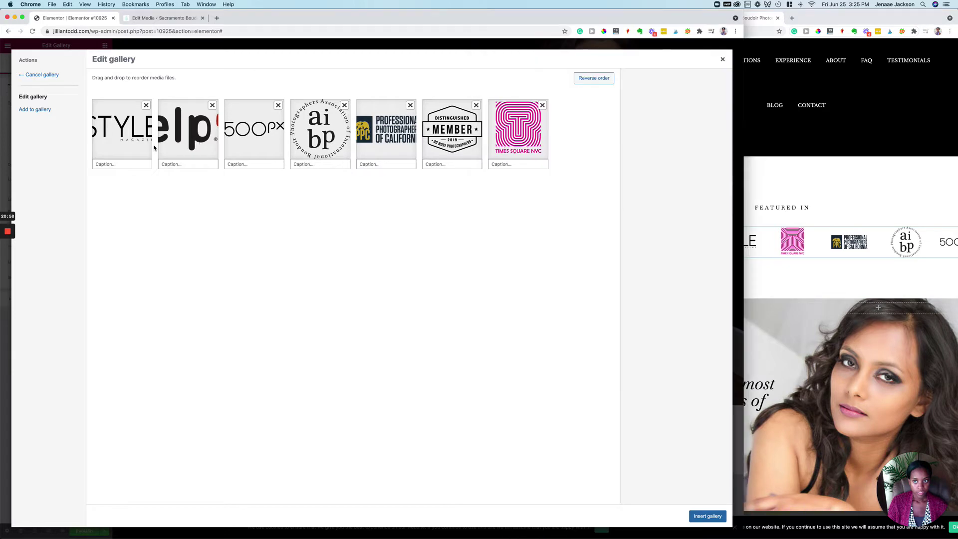
{"action": "left_click_drag", "start_coordinate": [184, 141], "coordinate": [119, 140]}
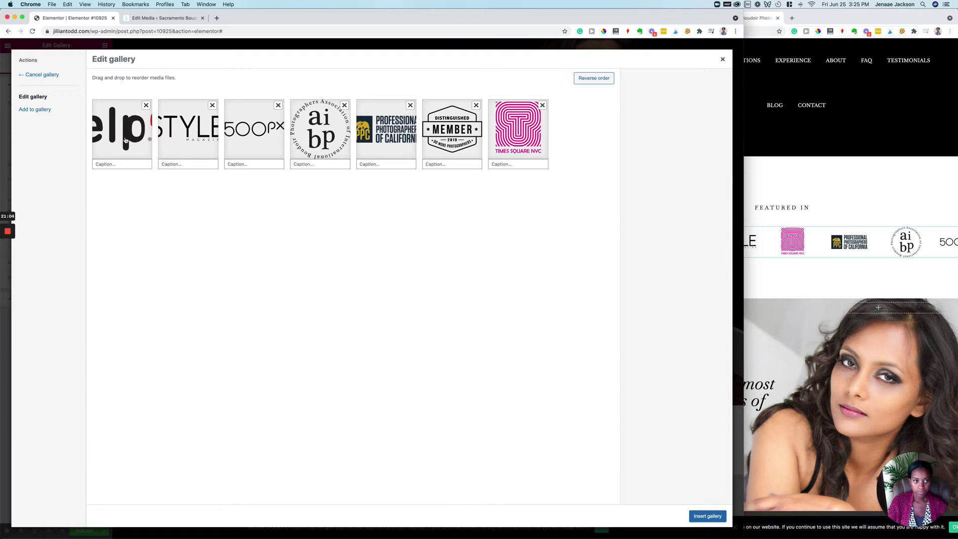
{"action": "left_click_drag", "start_coordinate": [511, 145], "coordinate": [190, 147]}
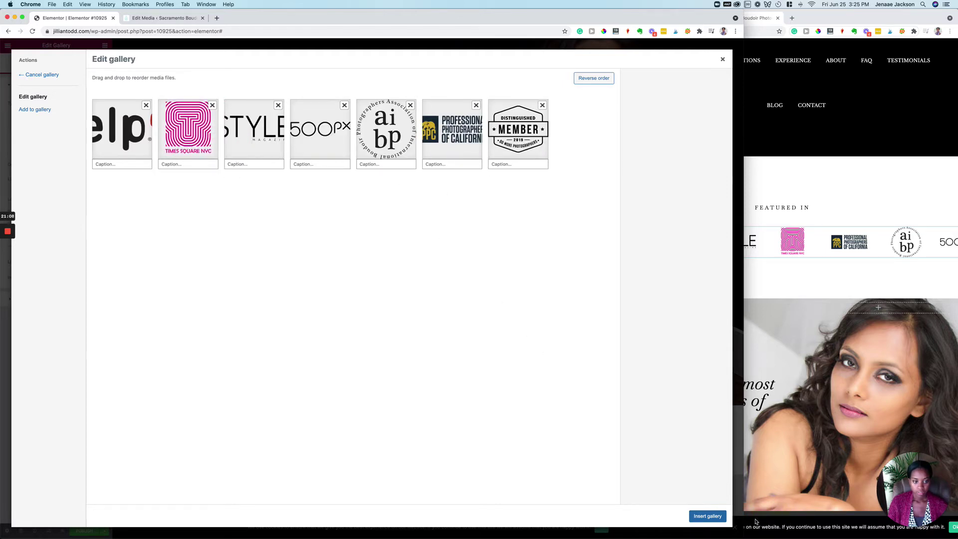
{"action": "left_click", "coordinate": [708, 516]}
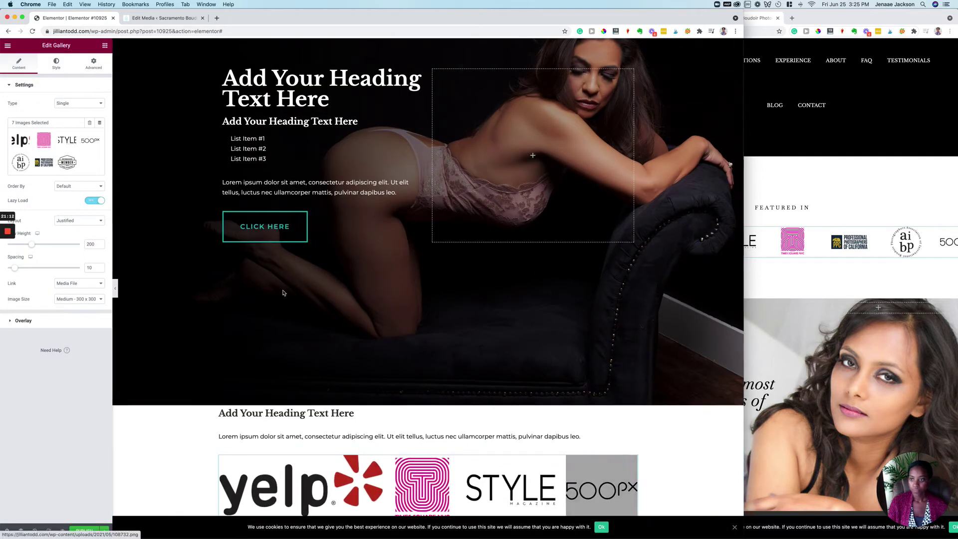
Set the new logo gallery's row height to 120, matching the homepage's Featured In gallery
{"action": "left_click", "coordinate": [794, 247]}
{"action": "left_click", "coordinate": [327, 321]}
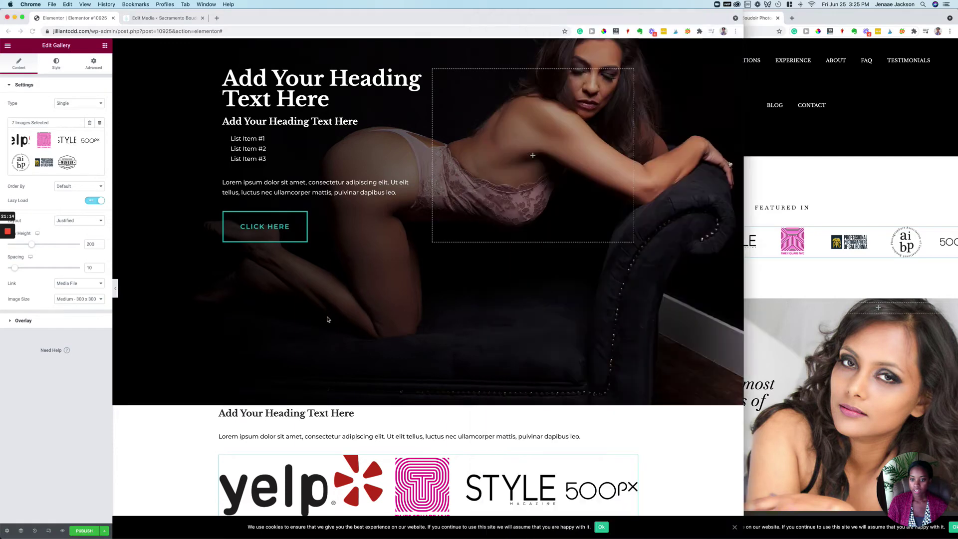
{"action": "scroll", "coordinate": [328, 319], "scroll_direction": "down", "scroll_amount": 5}
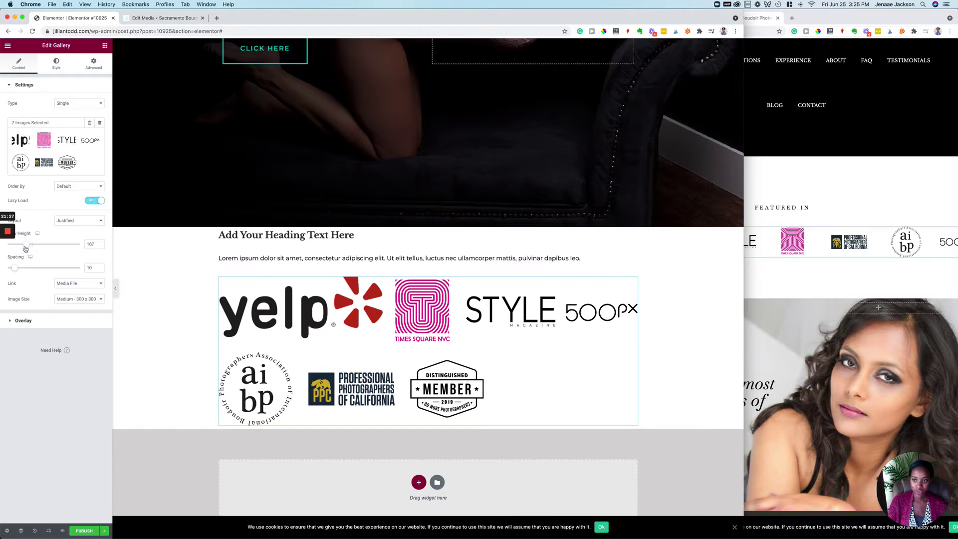
{"action": "left_click_drag", "start_coordinate": [22, 250], "coordinate": [19, 250]}
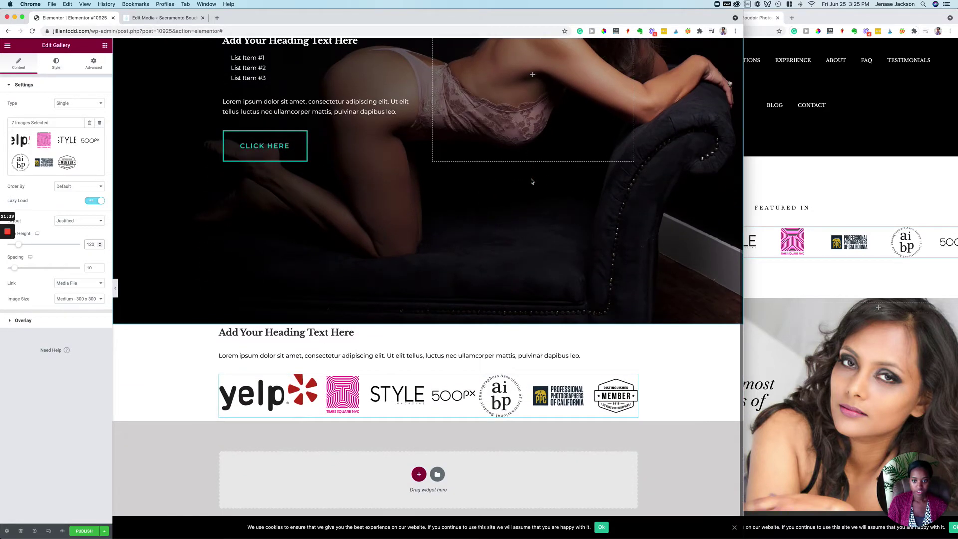
Center-align the heading and the lorem ipsum paragraph above the logo gallery
{"action": "left_click", "coordinate": [287, 333]}
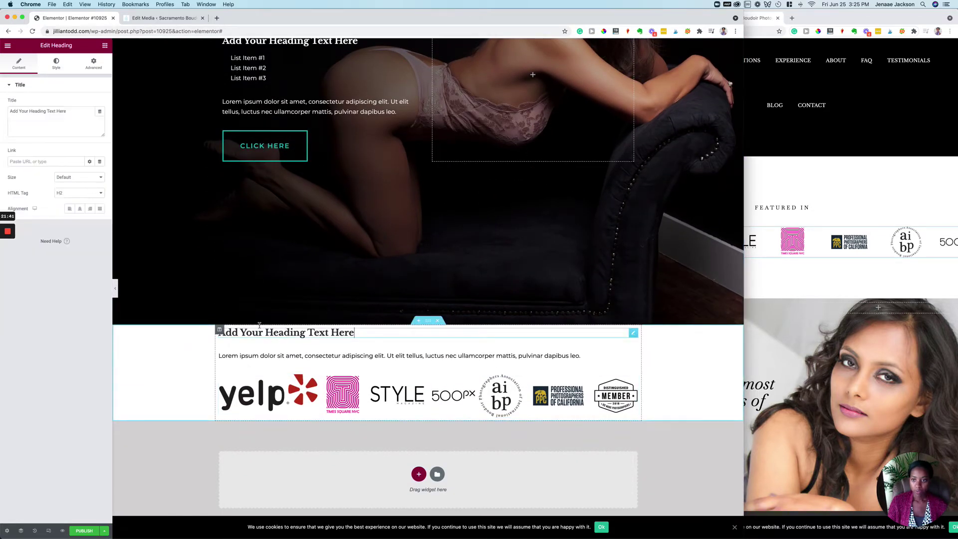
{"action": "left_click", "coordinate": [79, 209]}
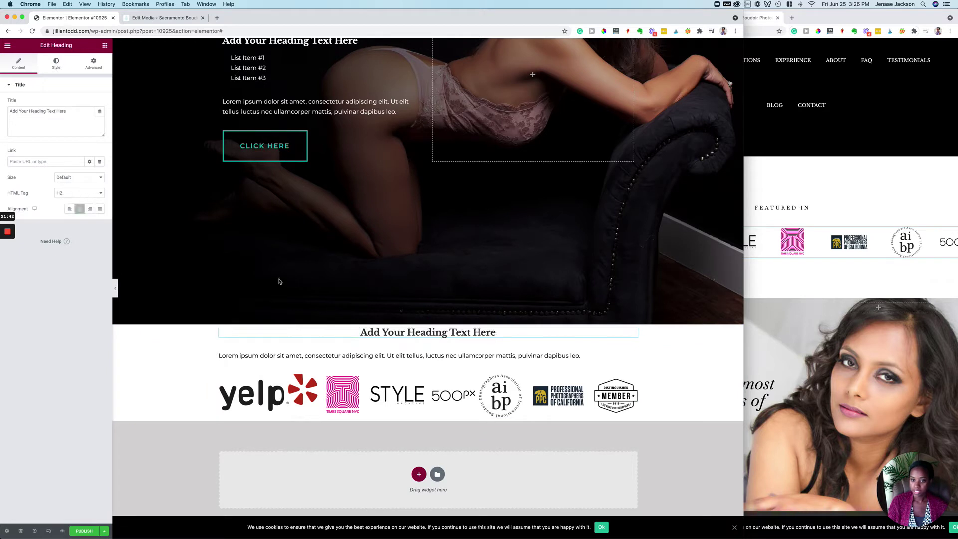
{"action": "left_click", "coordinate": [314, 356]}
{"action": "left_click", "coordinate": [56, 64]}
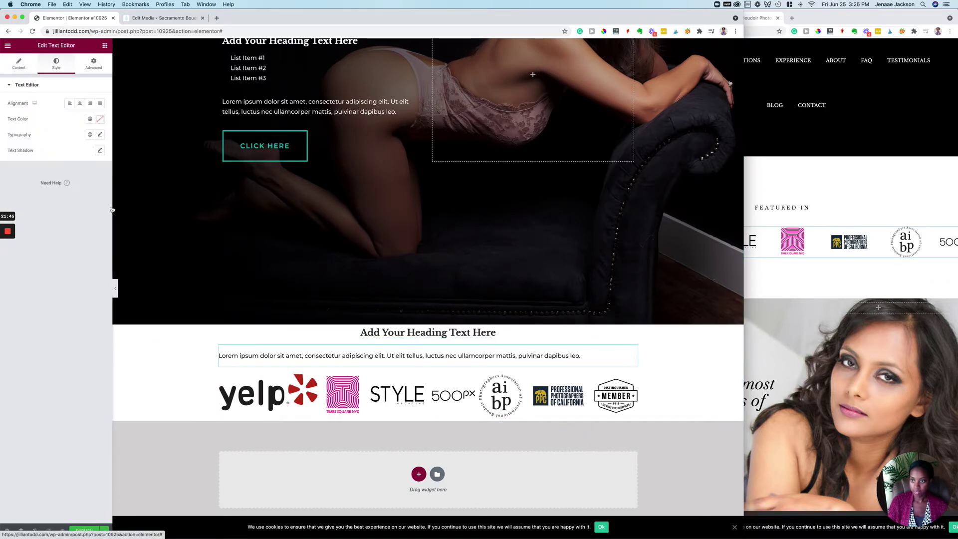
{"action": "left_click", "coordinate": [80, 104]}
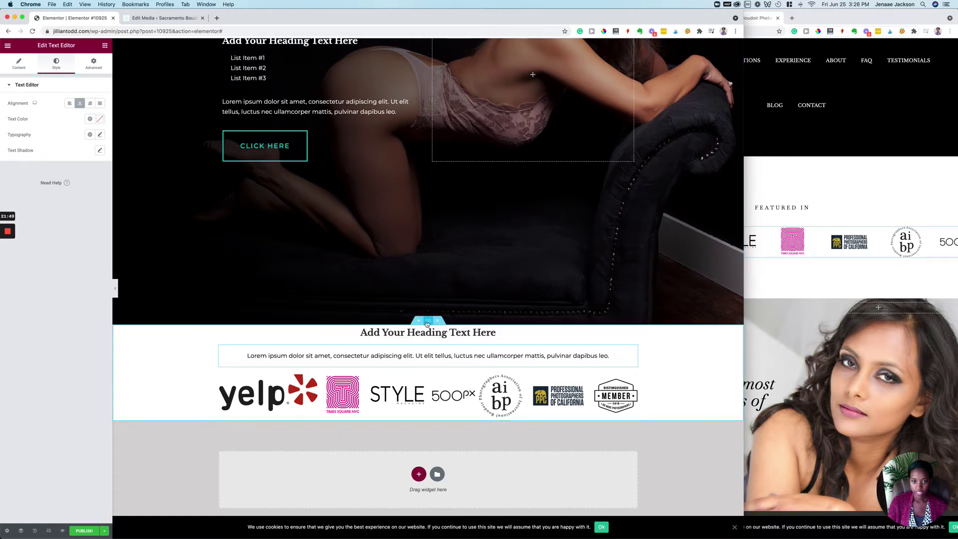
Set the logo section's top and bottom padding to 100, leaving the right and left sides at 0
{"action": "left_click", "coordinate": [427, 323]}
{"action": "left_click", "coordinate": [98, 71]}
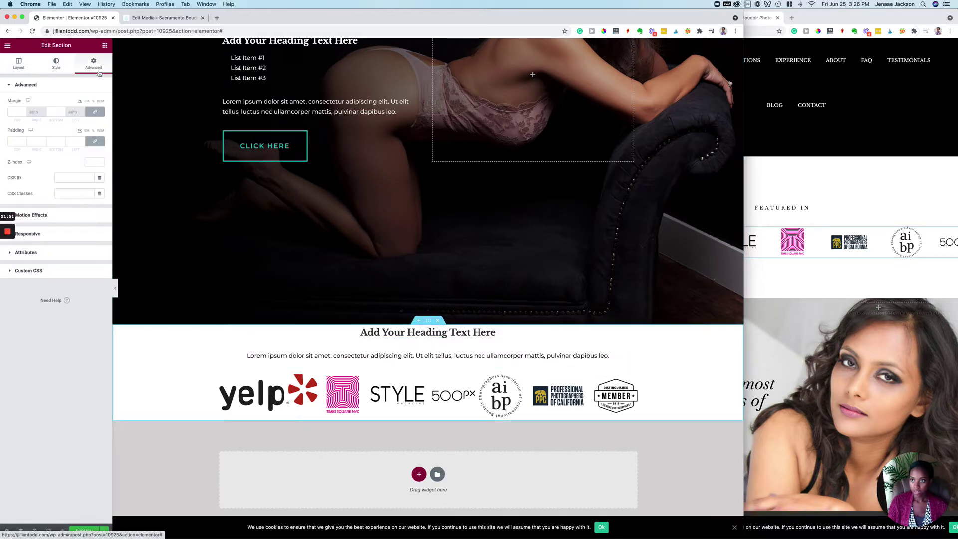
{"action": "scroll", "coordinate": [228, 196], "scroll_direction": "up", "scroll_amount": 2}
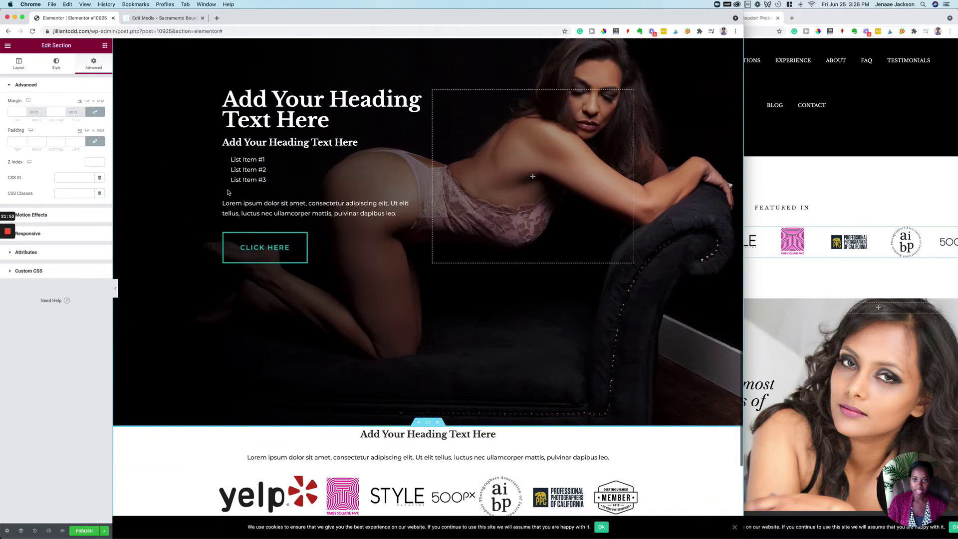
{"action": "scroll", "coordinate": [228, 192], "scroll_direction": "up", "scroll_amount": 2}
{"action": "scroll", "coordinate": [229, 192], "scroll_direction": "down", "scroll_amount": 4}
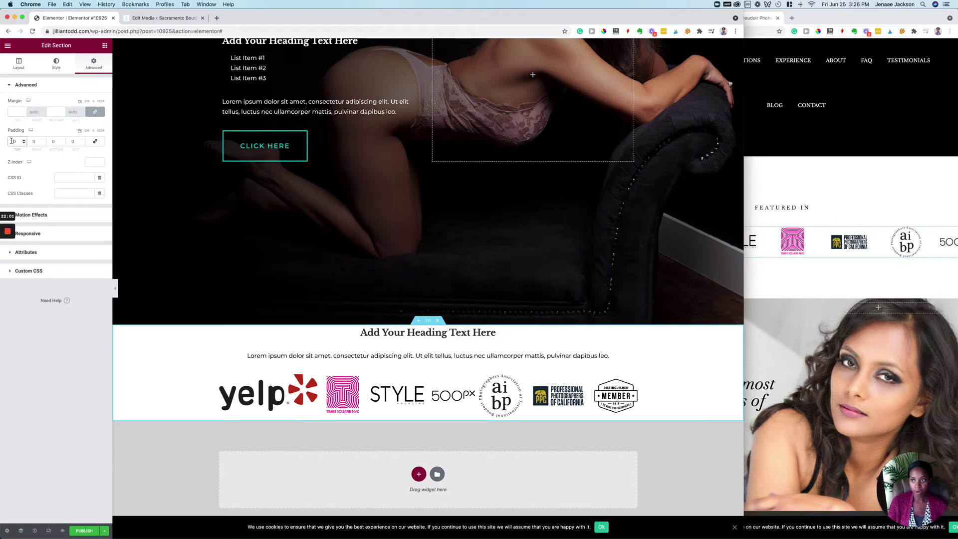
{"action": "left_click", "coordinate": [11, 141]}
{"action": "type", "text": "100"}
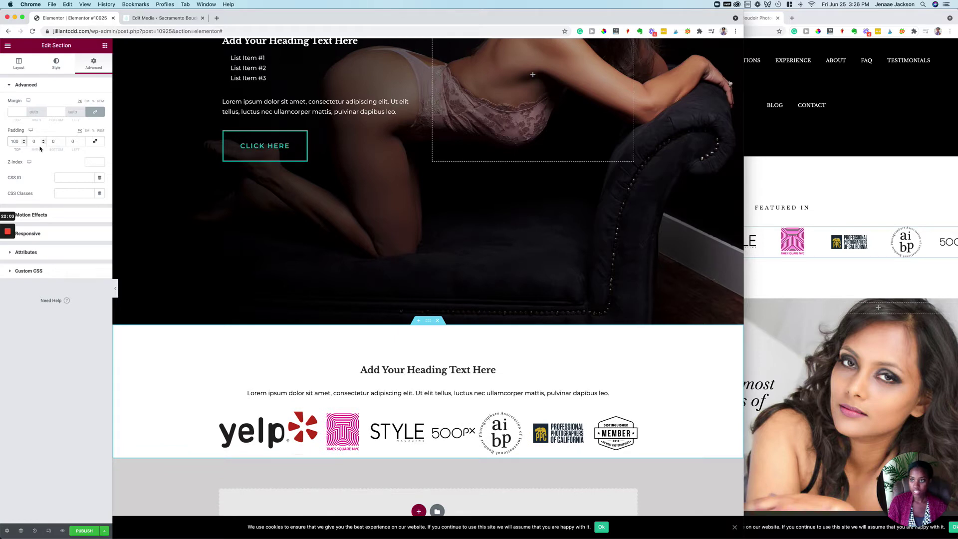
{"action": "left_click", "coordinate": [49, 141]}
{"action": "type", "text": "100"}
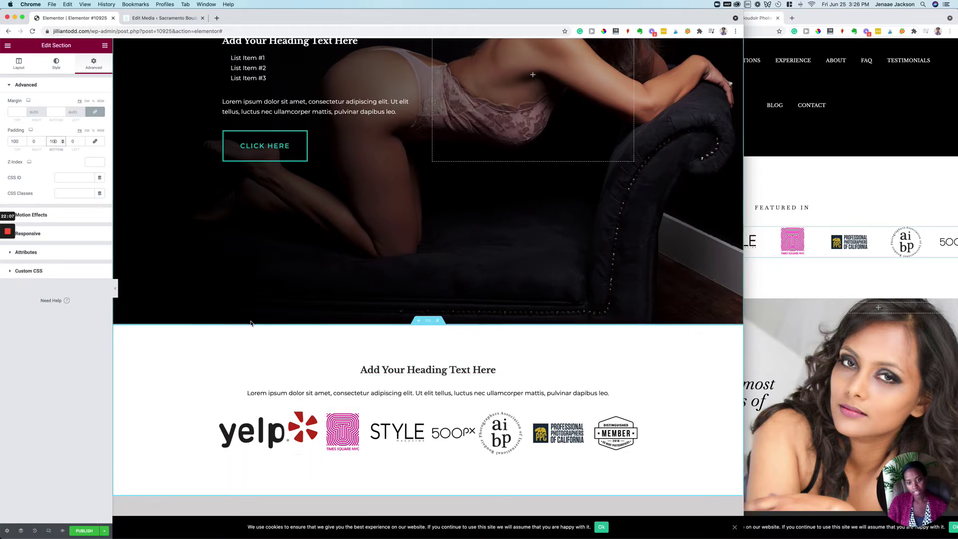
{"action": "scroll", "coordinate": [251, 324], "scroll_direction": "down", "scroll_amount": 1}
{"action": "scroll", "coordinate": [251, 323], "scroll_direction": "down", "scroll_amount": 1}
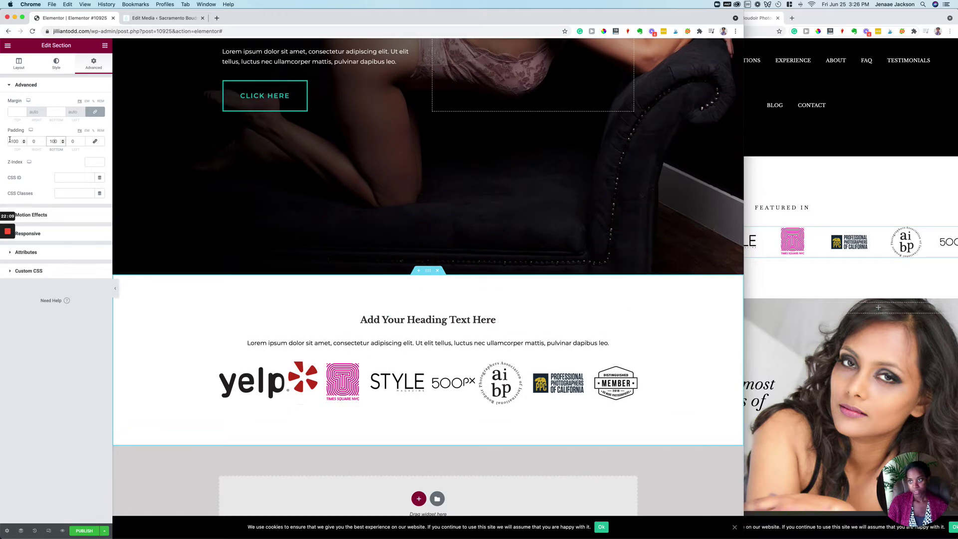
Try a padding of 150 at the top and bottom of the logo section
{"action": "type", "text": "150"}
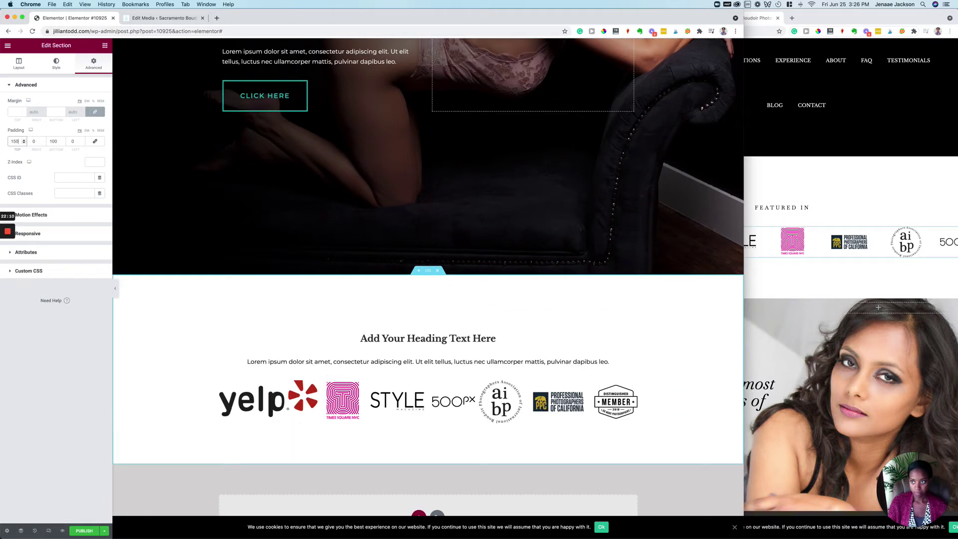
{"action": "key", "text": "Tab"}
{"action": "key", "text": "Tab"}
{"action": "type", "text": "150"}
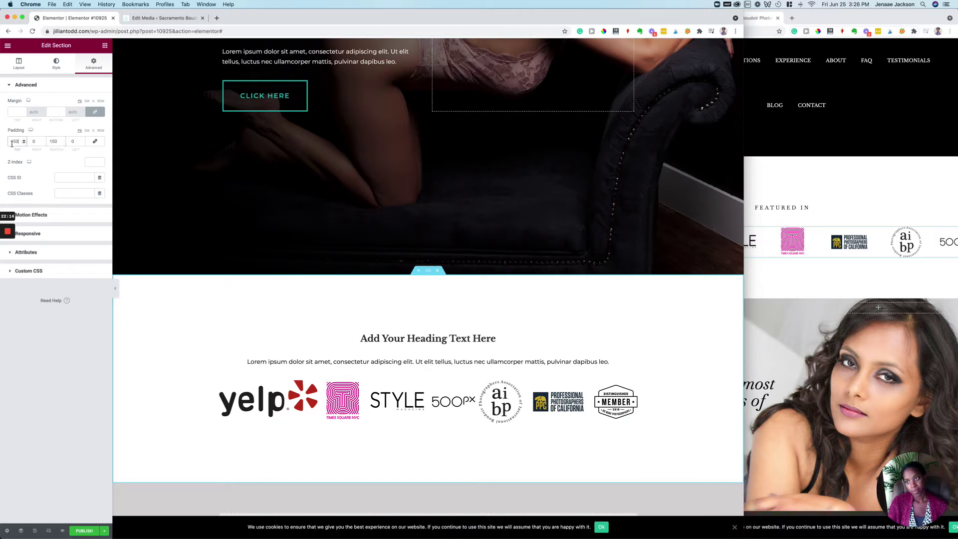
Return the logo section's top and bottom padding to 100 and review its spacing against the hero section
{"action": "type", "text": "100"}
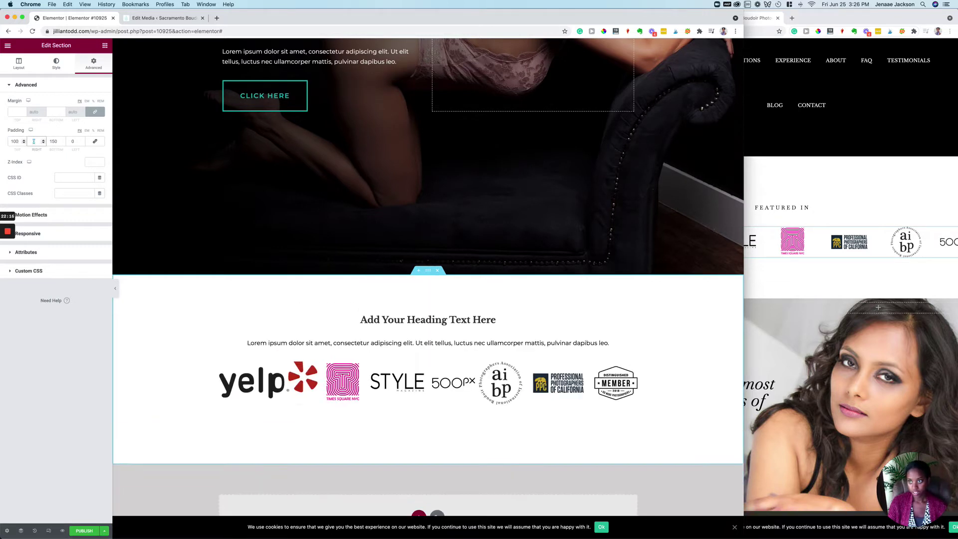
{"action": "type", "text": "100"}
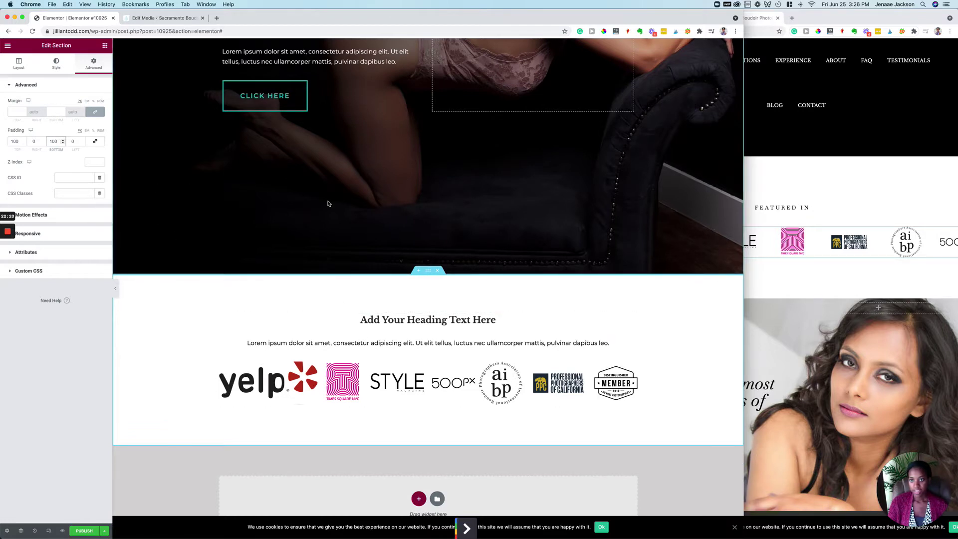
{"action": "scroll", "coordinate": [439, 198], "scroll_direction": "up", "scroll_amount": 5}
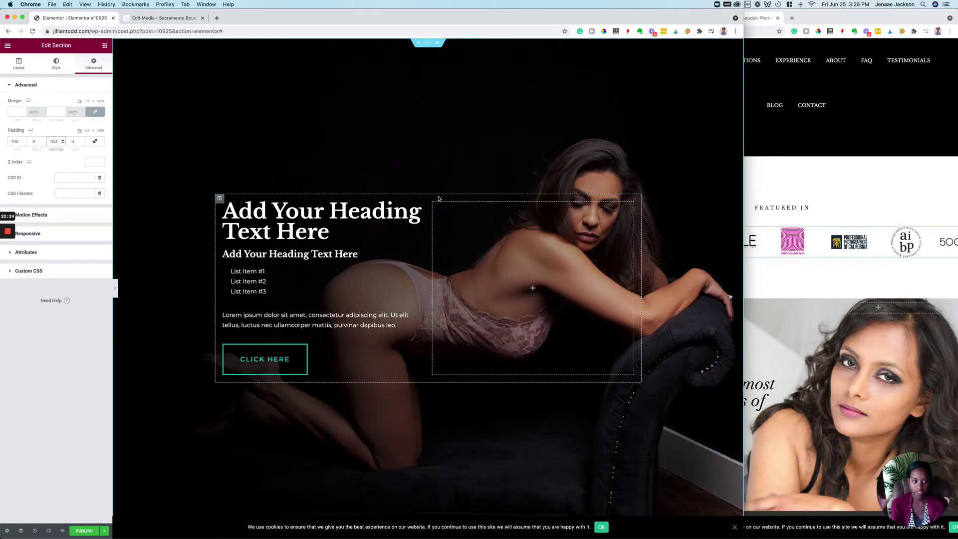
{"action": "scroll", "coordinate": [396, 133], "scroll_direction": "down", "scroll_amount": 5}
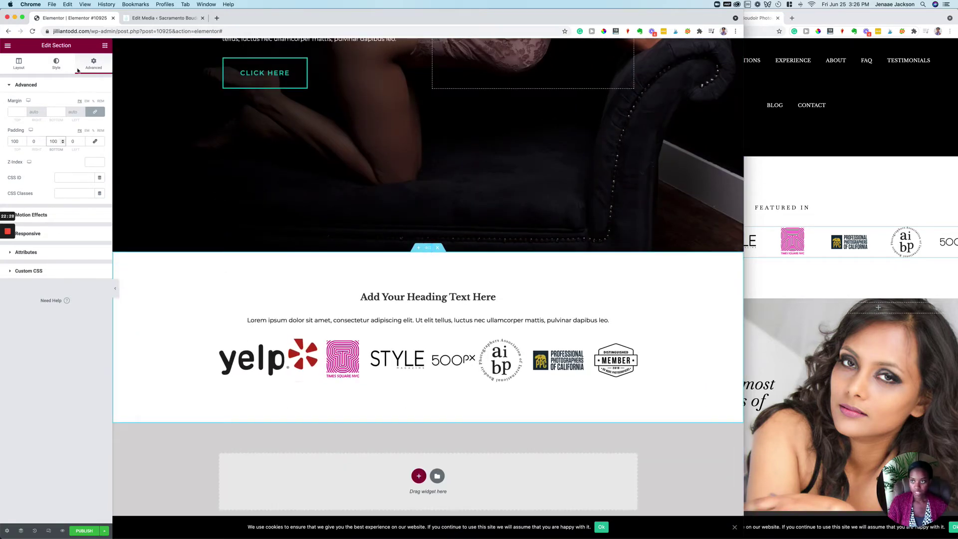
Try the Full Width content width on the logo section and return it to Boxed
{"action": "left_click", "coordinate": [9, 70]}
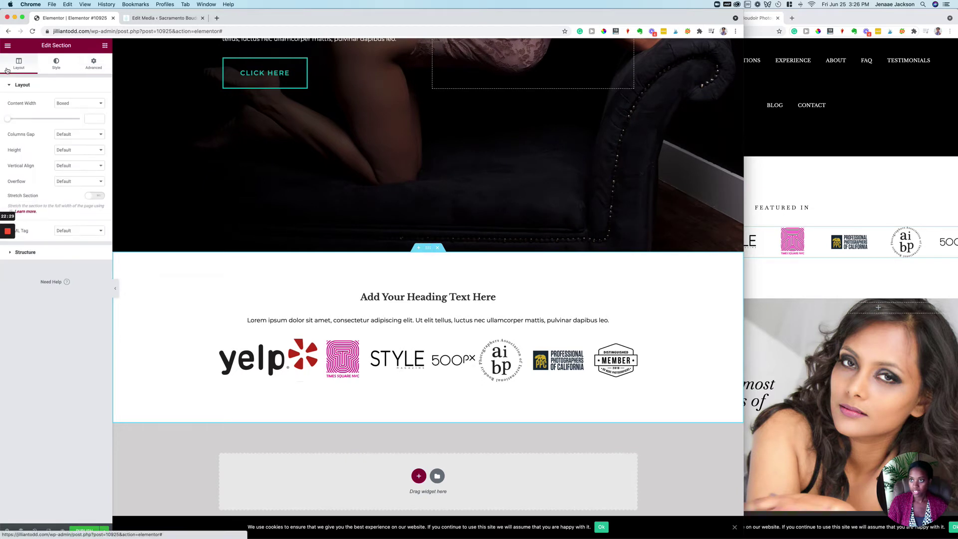
{"action": "left_click", "coordinate": [68, 106]}
{"action": "left_click", "coordinate": [69, 111]}
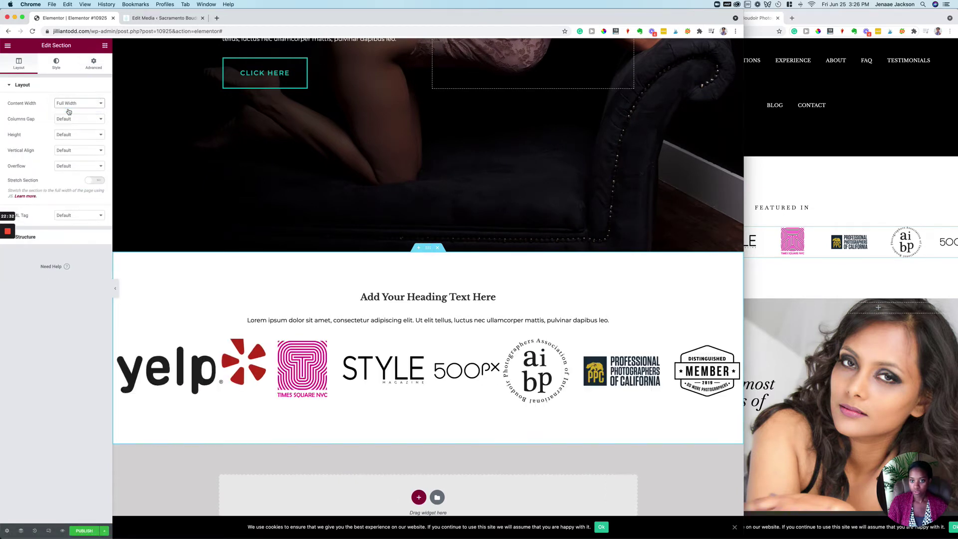
{"action": "left_click", "coordinate": [70, 107]}
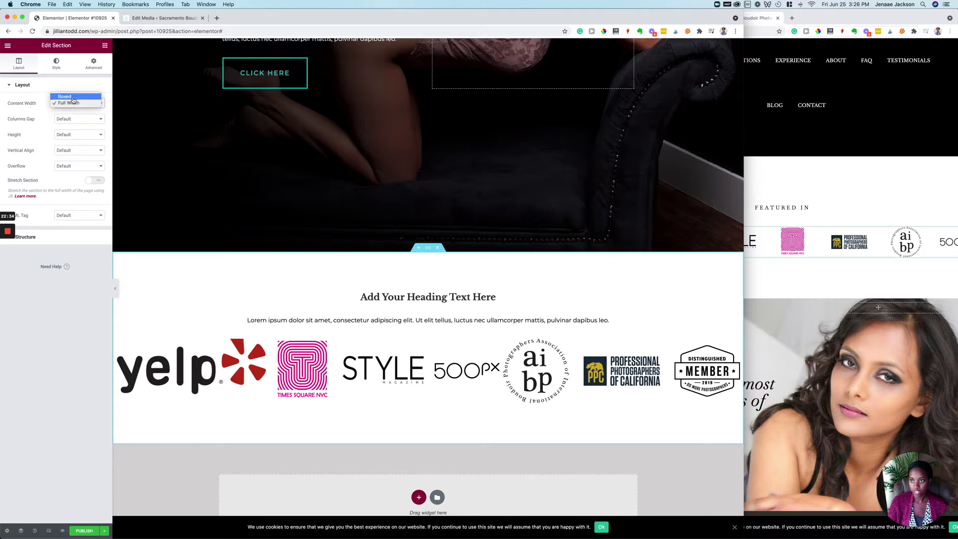
{"action": "left_click", "coordinate": [68, 95]}
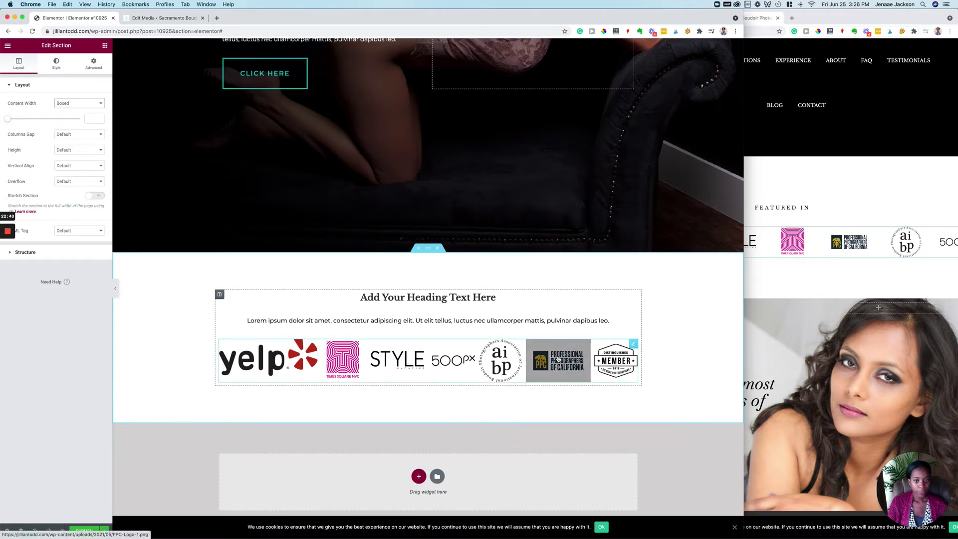
Compare the hero and logo sections with the Featured In section on the live jilliantodd.com homepage
{"action": "scroll", "coordinate": [556, 359], "scroll_direction": "up", "scroll_amount": 5}
{"action": "scroll", "coordinate": [557, 360], "scroll_direction": "down", "scroll_amount": 5}
{"action": "scroll", "coordinate": [559, 359], "scroll_direction": "up", "scroll_amount": 3}
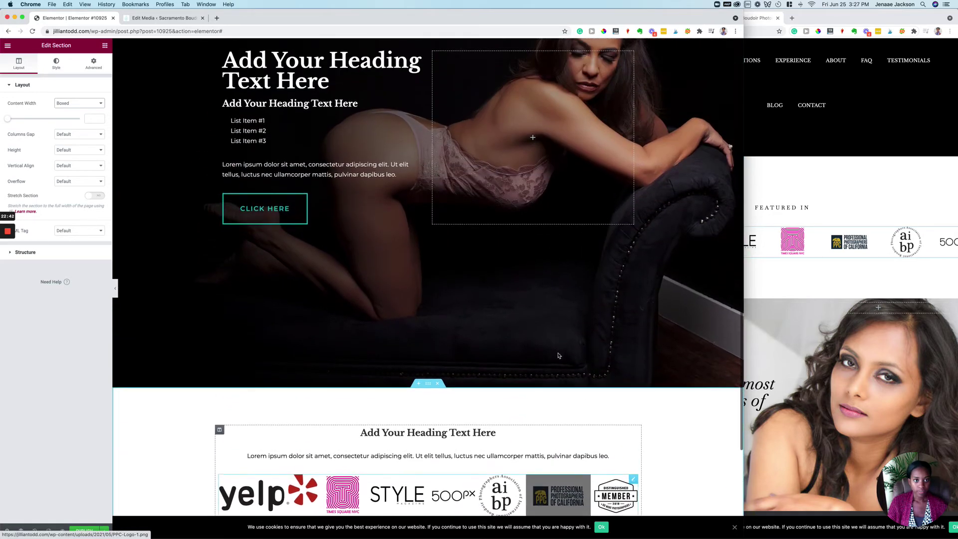
{"action": "left_click", "coordinate": [877, 145]}
{"action": "left_click", "coordinate": [646, 18]}
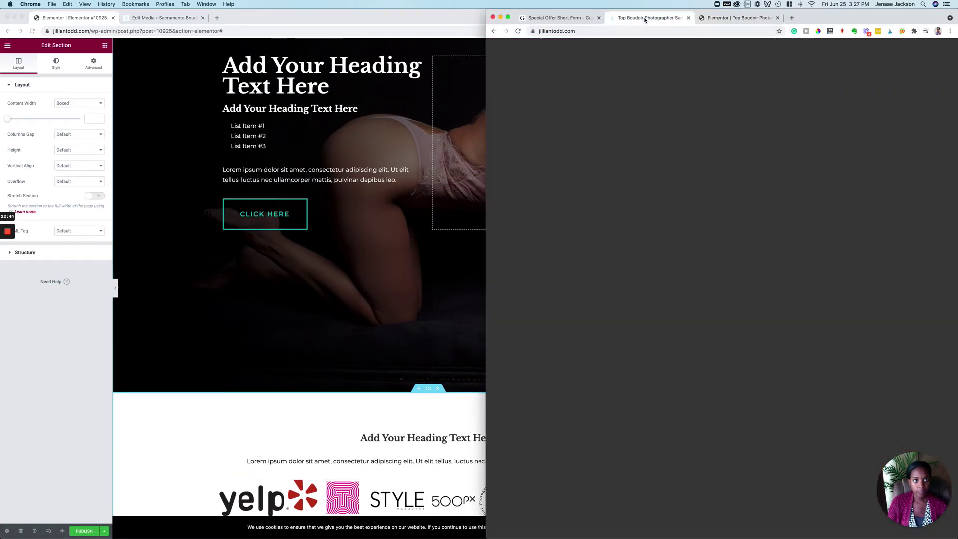
{"action": "scroll", "coordinate": [599, 253], "scroll_direction": "up", "scroll_amount": 1}
{"action": "scroll", "coordinate": [599, 253], "scroll_direction": "down", "scroll_amount": 4}
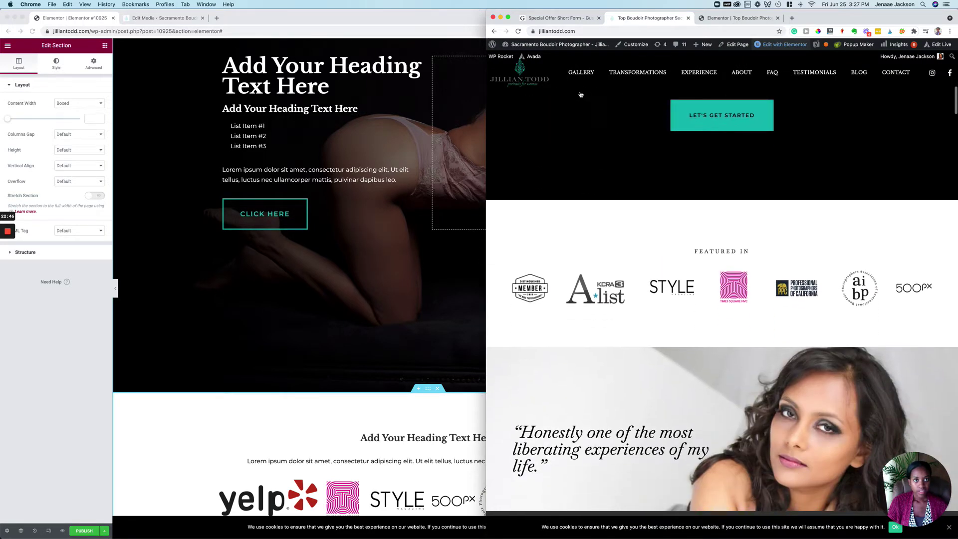
Compare the page's hero and logo sections with the hero and client logos on the headshot offer reference page
{"action": "left_click", "coordinate": [579, 19]}
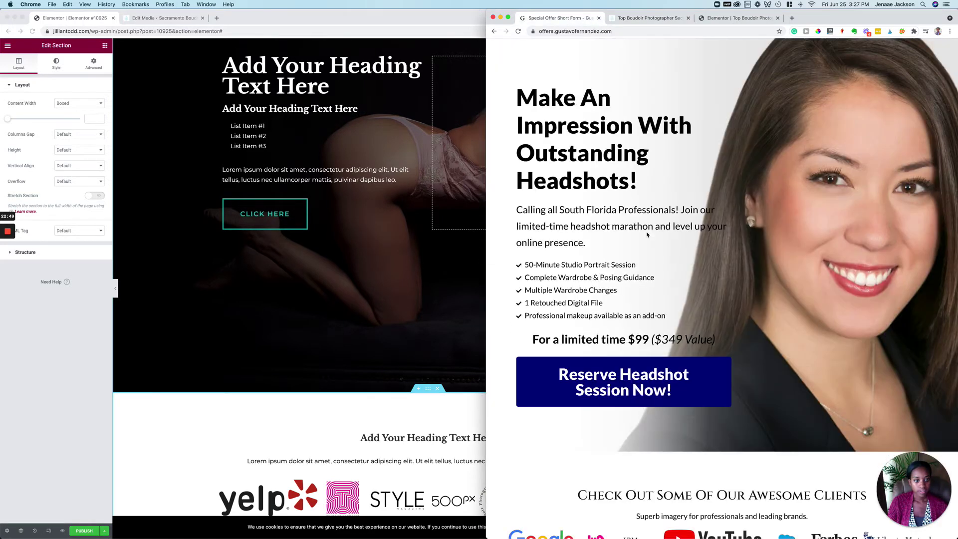
{"action": "scroll", "coordinate": [647, 235], "scroll_direction": "down", "scroll_amount": 7}
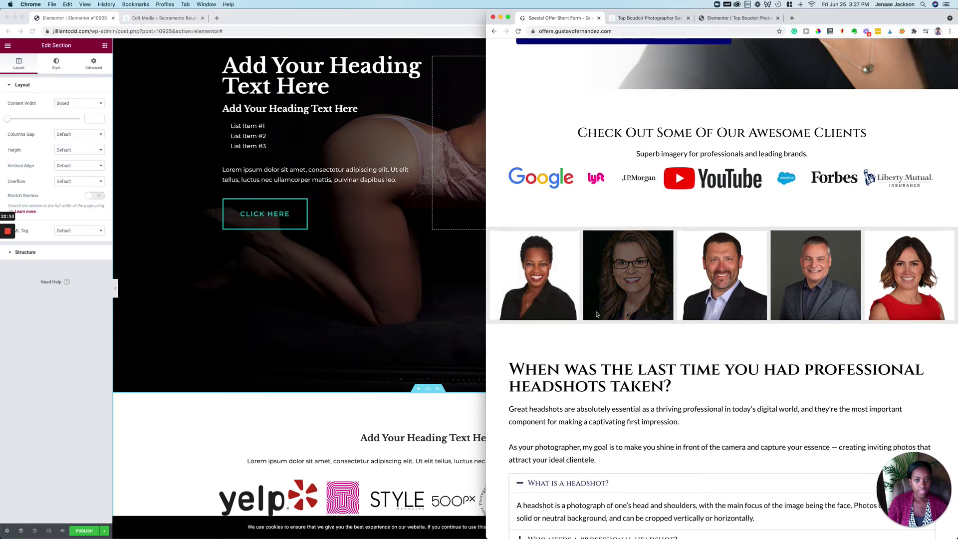
{"action": "scroll", "coordinate": [410, 351], "scroll_direction": "down", "scroll_amount": 5}
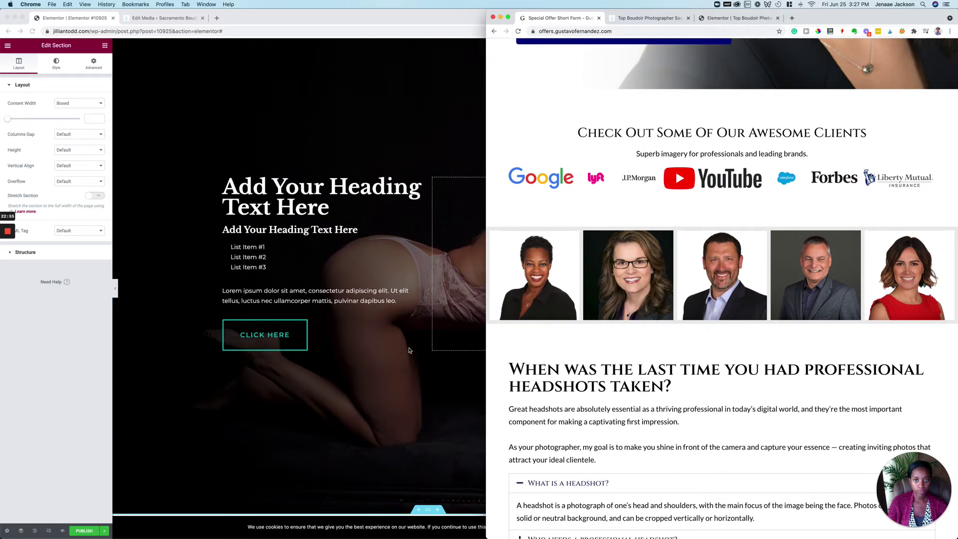
{"action": "scroll", "coordinate": [410, 351], "scroll_direction": "up", "scroll_amount": 6}
{"action": "scroll", "coordinate": [409, 351], "scroll_direction": "down", "scroll_amount": 6}
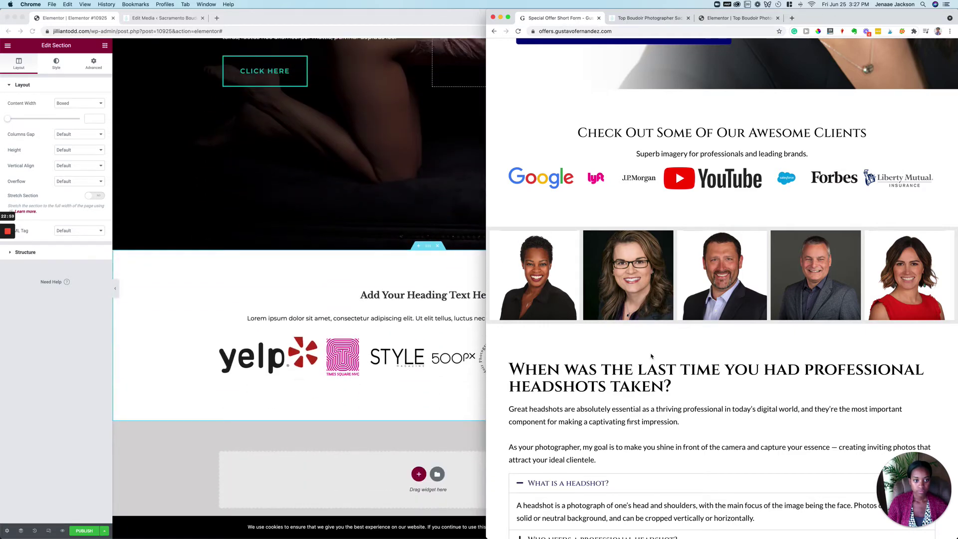
Review the remaining sections of the headshot offer page and return to the portrait row below the client logos
{"action": "left_click", "coordinate": [279, 310]}
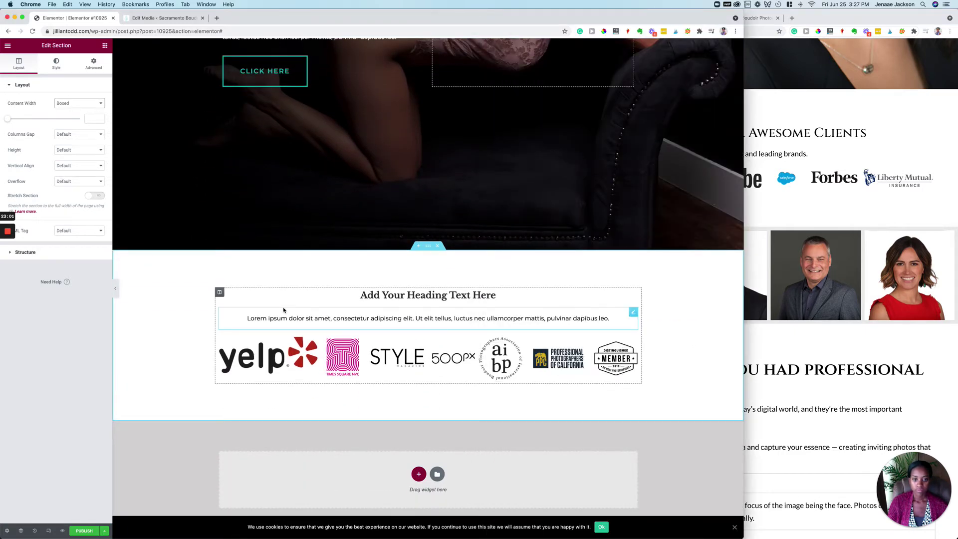
{"action": "left_click", "coordinate": [760, 326]}
{"action": "scroll", "coordinate": [701, 328], "scroll_direction": "down", "scroll_amount": 8}
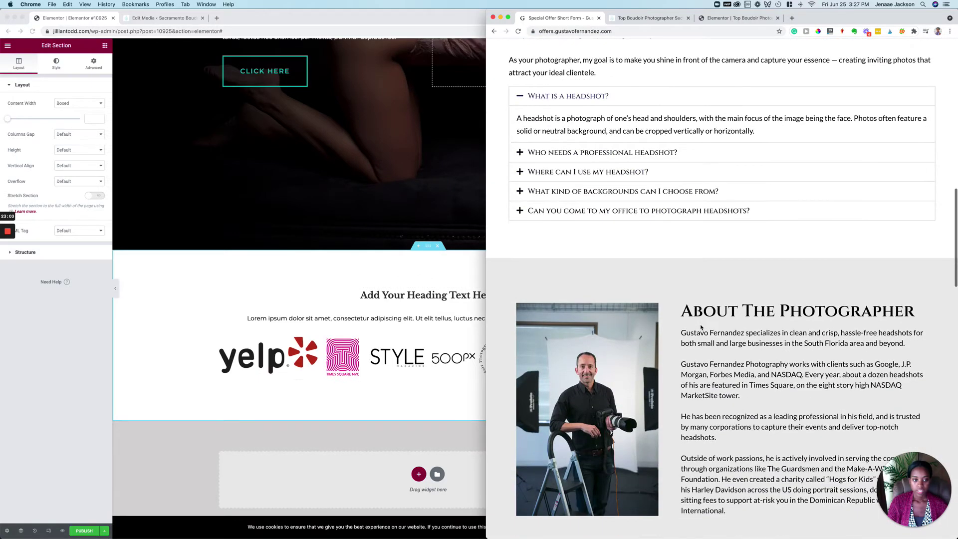
{"action": "scroll", "coordinate": [702, 328], "scroll_direction": "down", "scroll_amount": 20}
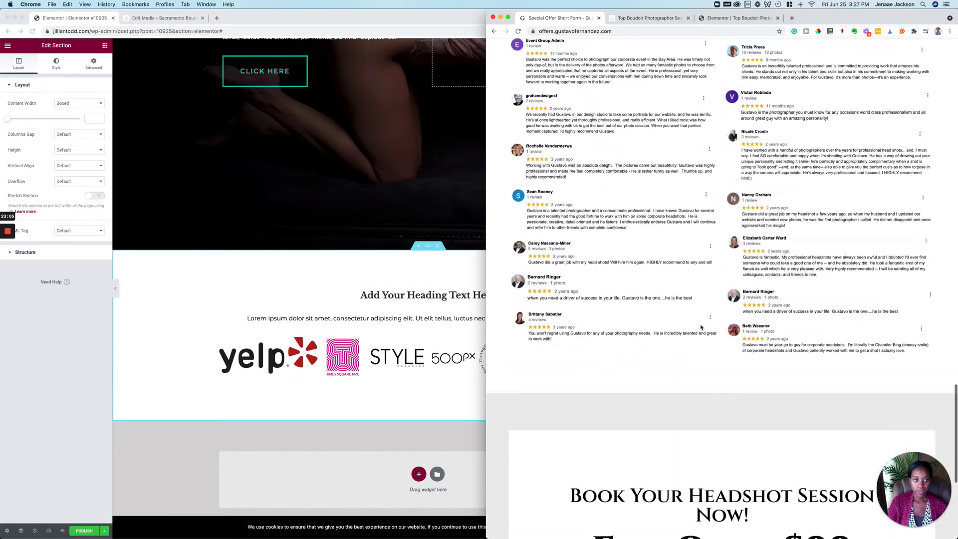
{"action": "scroll", "coordinate": [702, 327], "scroll_direction": "down", "scroll_amount": 5}
{"action": "scroll", "coordinate": [702, 327], "scroll_direction": "up", "scroll_amount": 20}
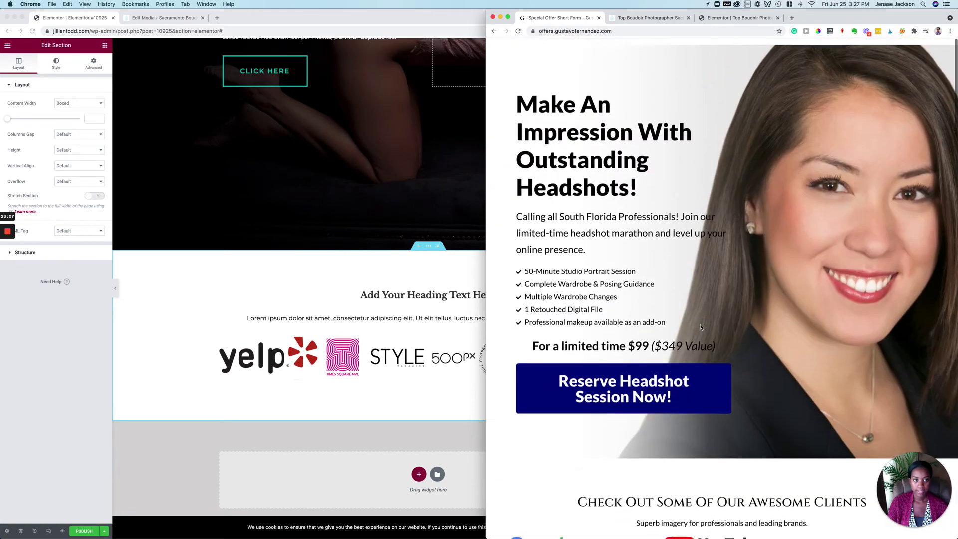
{"action": "scroll", "coordinate": [701, 327], "scroll_direction": "down", "scroll_amount": 6}
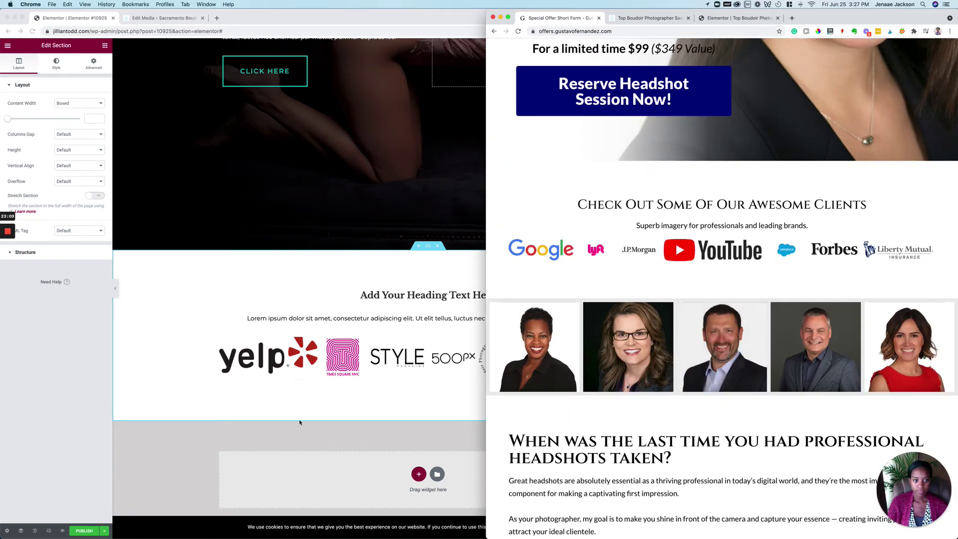
Add a new single-column section below the logo section of the landing page
{"action": "left_click", "coordinate": [300, 423]}
{"action": "scroll", "coordinate": [299, 423], "scroll_direction": "up", "scroll_amount": 4}
{"action": "scroll", "coordinate": [299, 422], "scroll_direction": "down", "scroll_amount": 4}
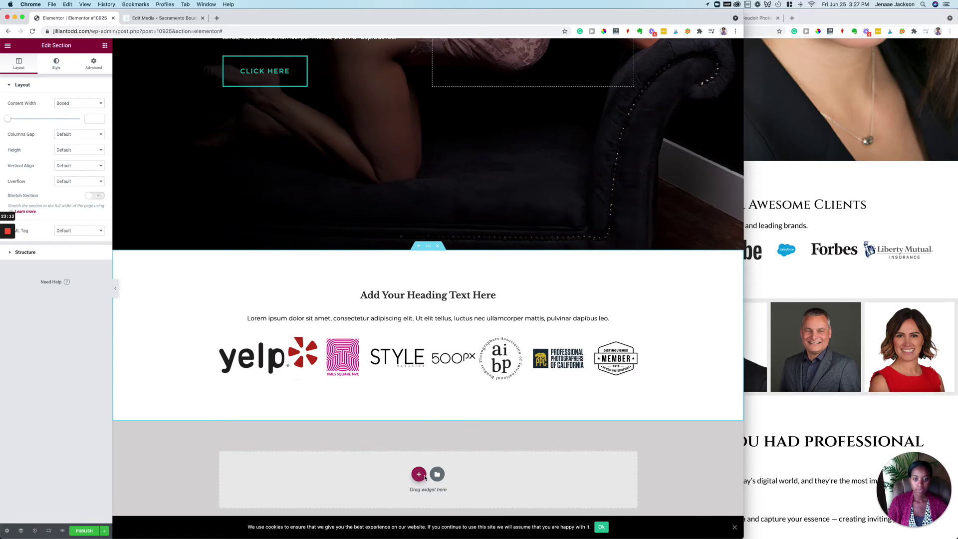
{"action": "left_click", "coordinate": [423, 476]}
{"action": "left_click", "coordinate": [327, 493]}
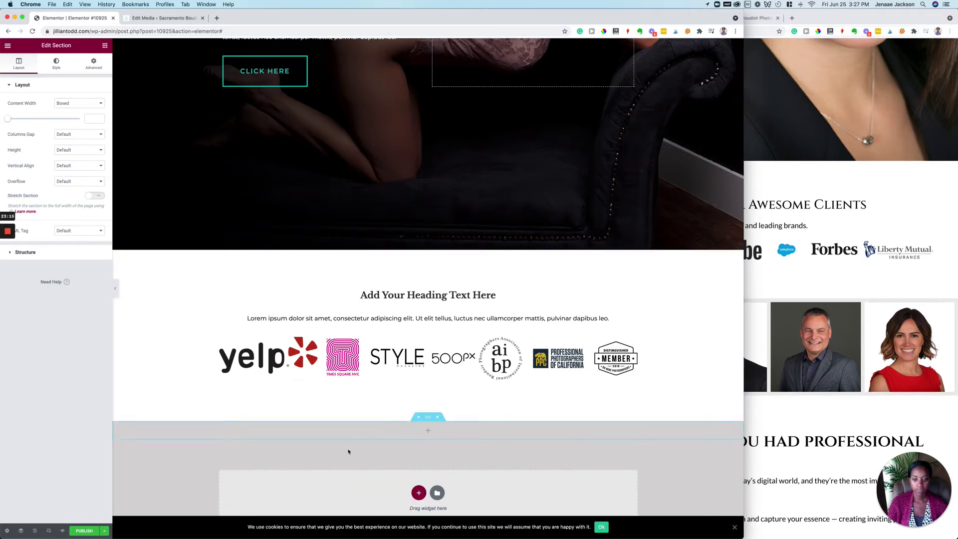
Inspect the inner section and image settings behind the photo collage in the homepage's Elementor editor
{"action": "left_click", "coordinate": [843, 201]}
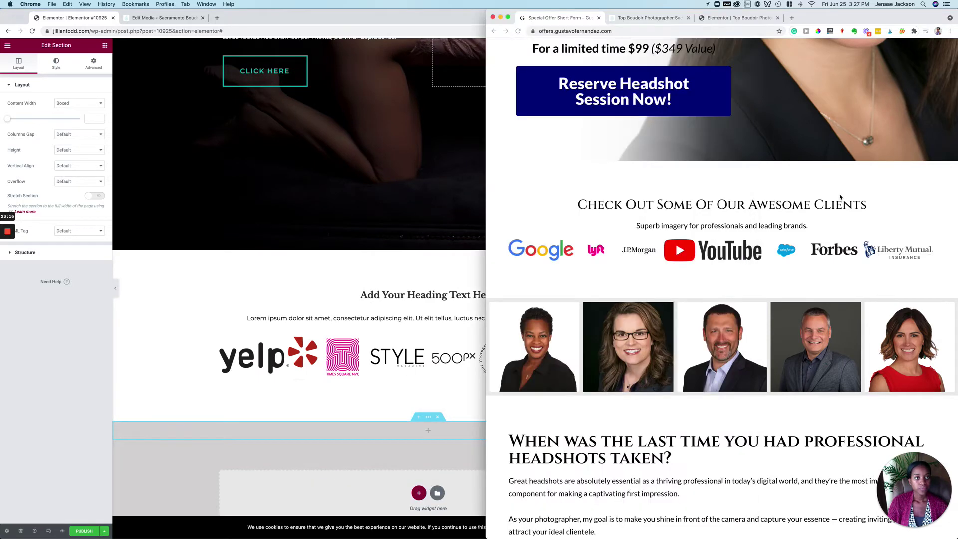
{"action": "left_click", "coordinate": [713, 18]}
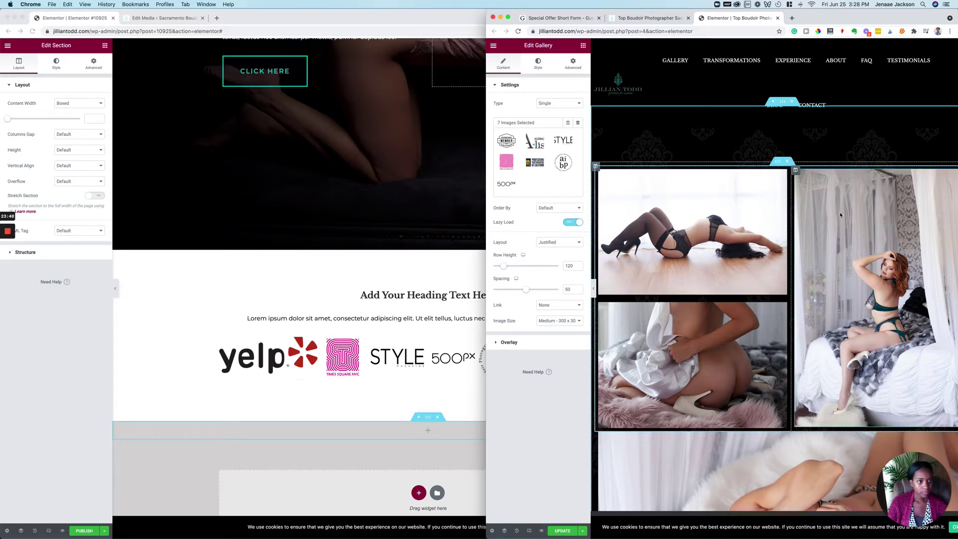
{"action": "scroll", "coordinate": [320, 135], "scroll_direction": "down", "scroll_amount": 1}
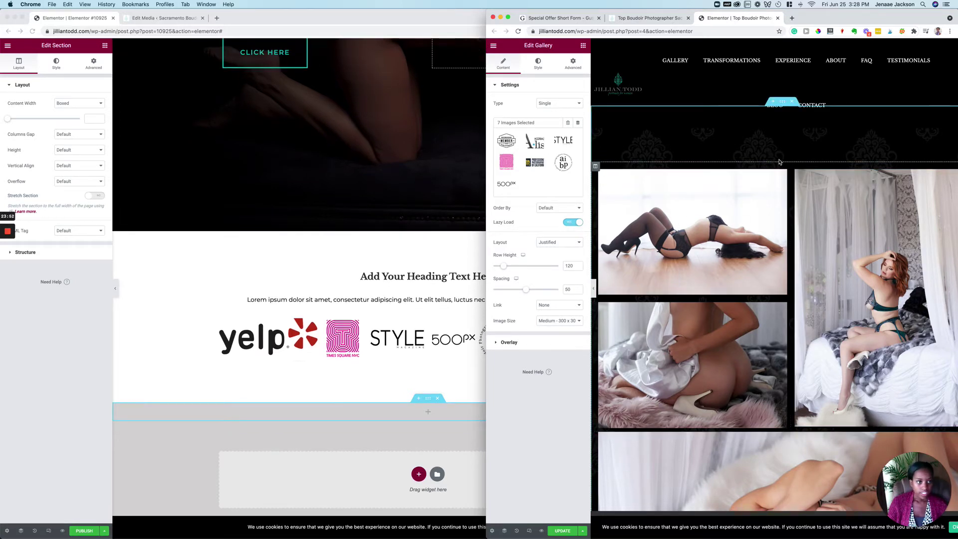
{"action": "scroll", "coordinate": [786, 155], "scroll_direction": "up", "scroll_amount": 2}
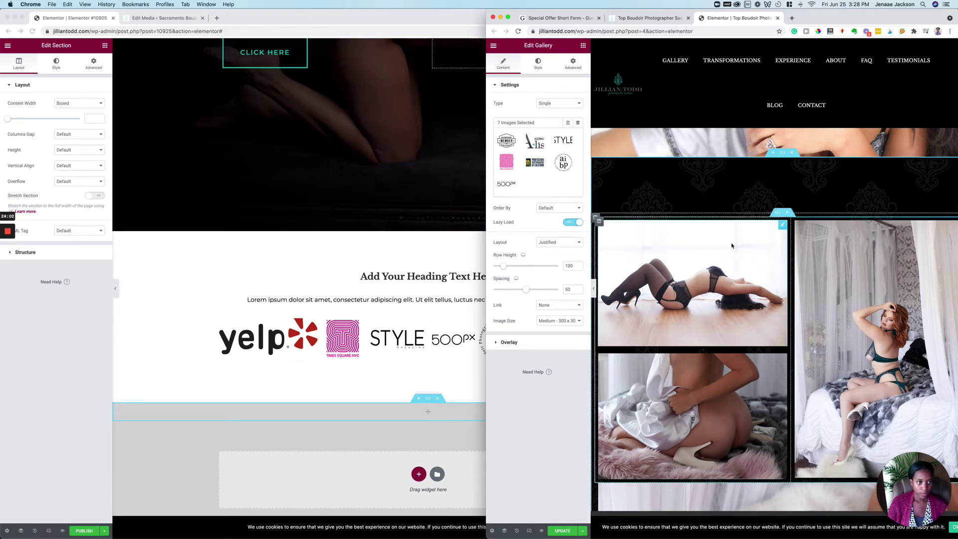
{"action": "left_click", "coordinate": [777, 216]}
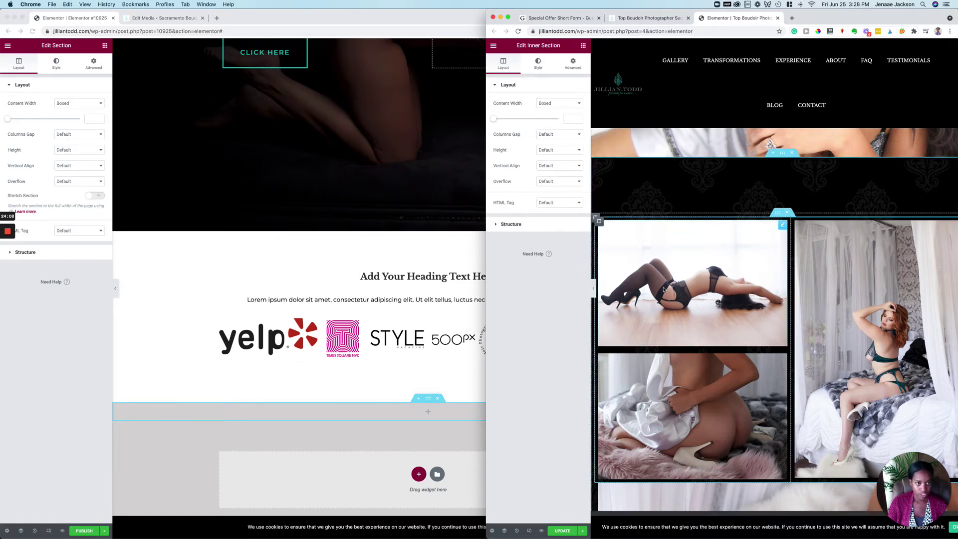
{"action": "scroll", "coordinate": [860, 294], "scroll_direction": "down", "scroll_amount": 1}
{"action": "scroll", "coordinate": [723, 265], "scroll_direction": "down", "scroll_amount": 3}
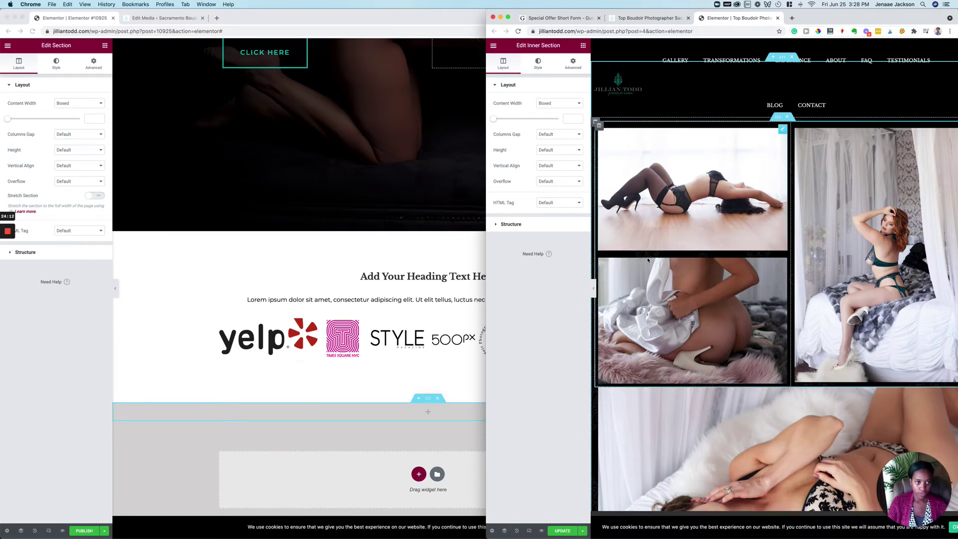
{"action": "scroll", "coordinate": [656, 331], "scroll_direction": "down", "scroll_amount": 8}
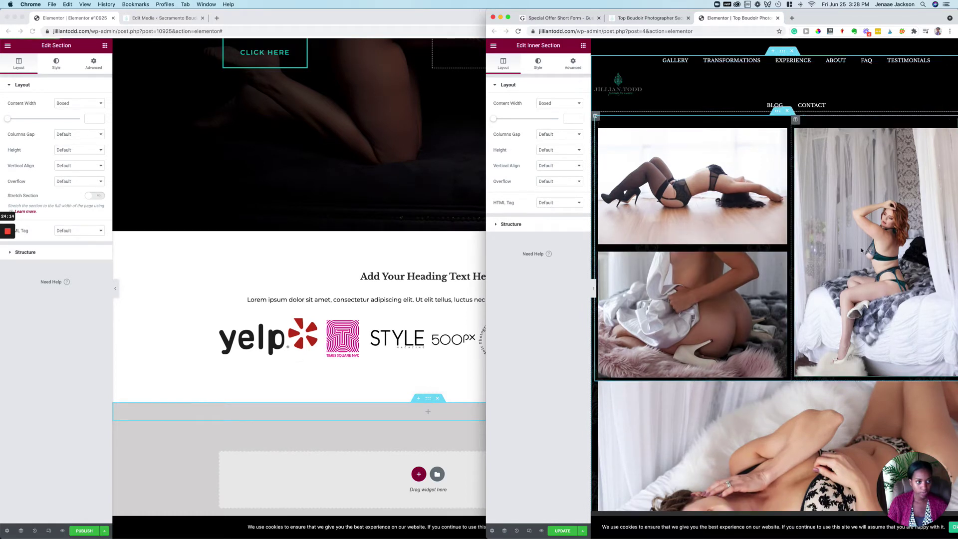
{"action": "scroll", "coordinate": [727, 240], "scroll_direction": "up", "scroll_amount": 3}
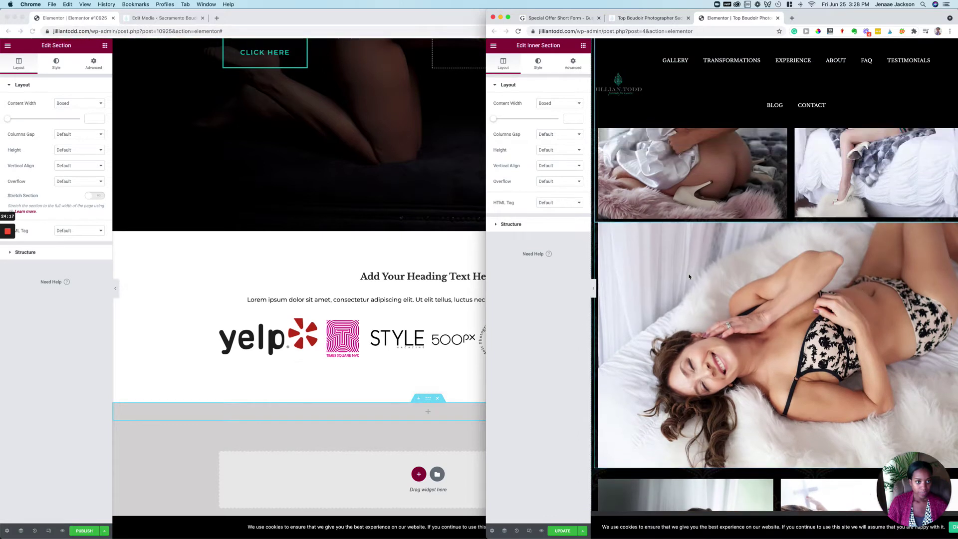
{"action": "scroll", "coordinate": [801, 245], "scroll_direction": "up", "scroll_amount": 5}
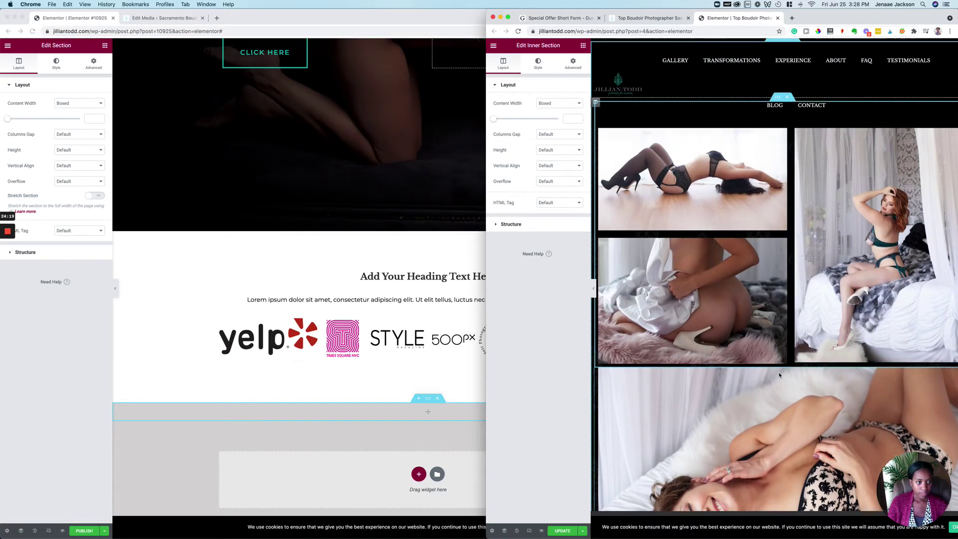
{"action": "left_click", "coordinate": [771, 399]}
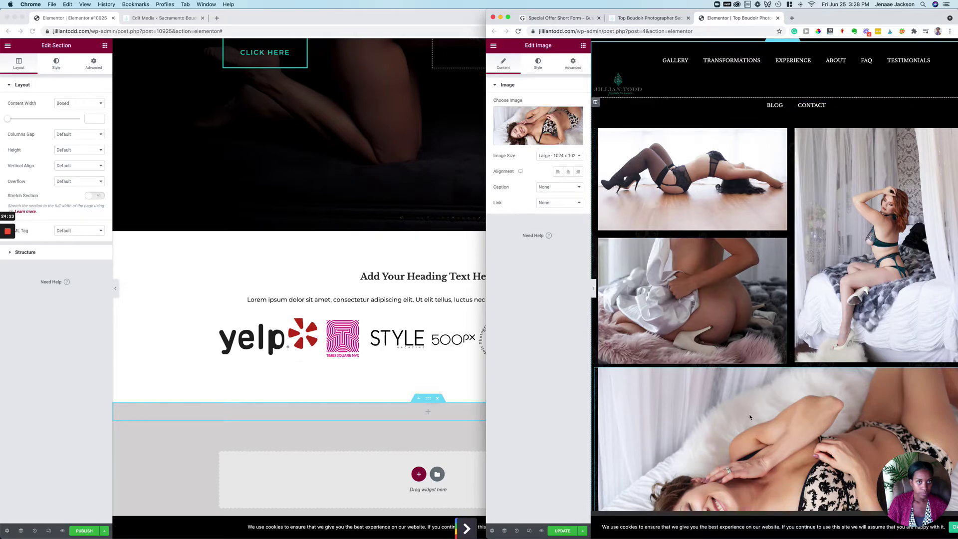
{"action": "scroll", "coordinate": [724, 380], "scroll_direction": "down", "scroll_amount": 15}
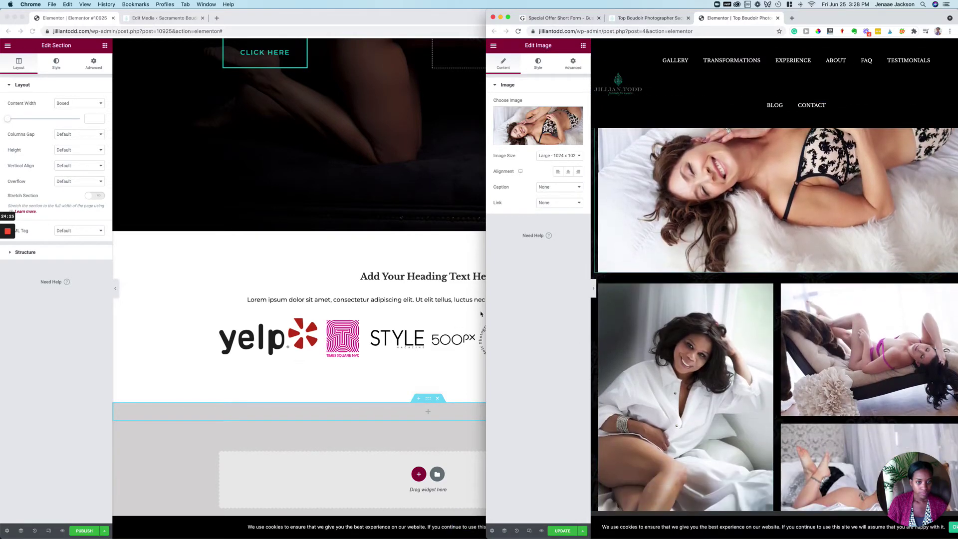
Widen the homepage editor window and examine how the rows of the photo collage are arranged
{"action": "left_click_drag", "start_coordinate": [485, 310], "coordinate": [214, 312]}
{"action": "scroll", "coordinate": [496, 227], "scroll_direction": "up", "scroll_amount": 1}
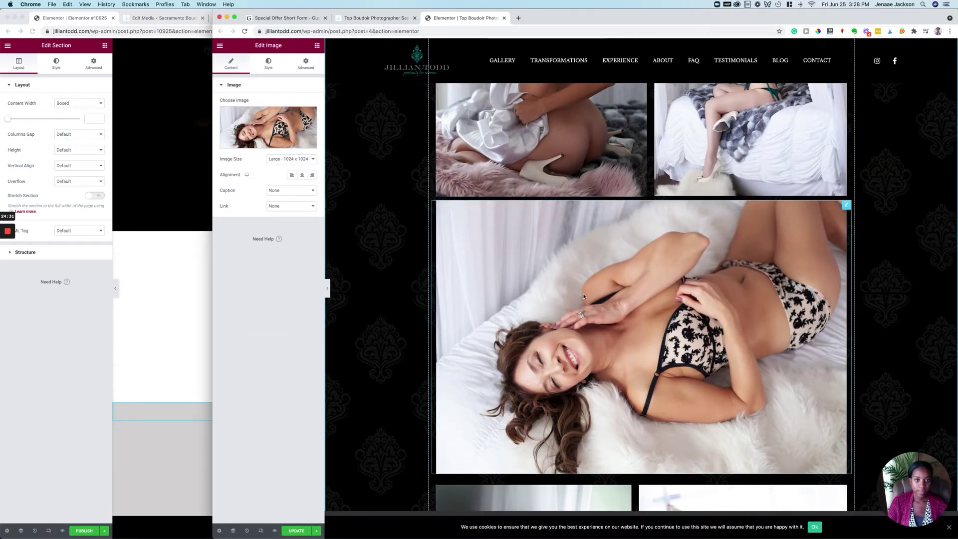
{"action": "scroll", "coordinate": [584, 297], "scroll_direction": "up", "scroll_amount": 5}
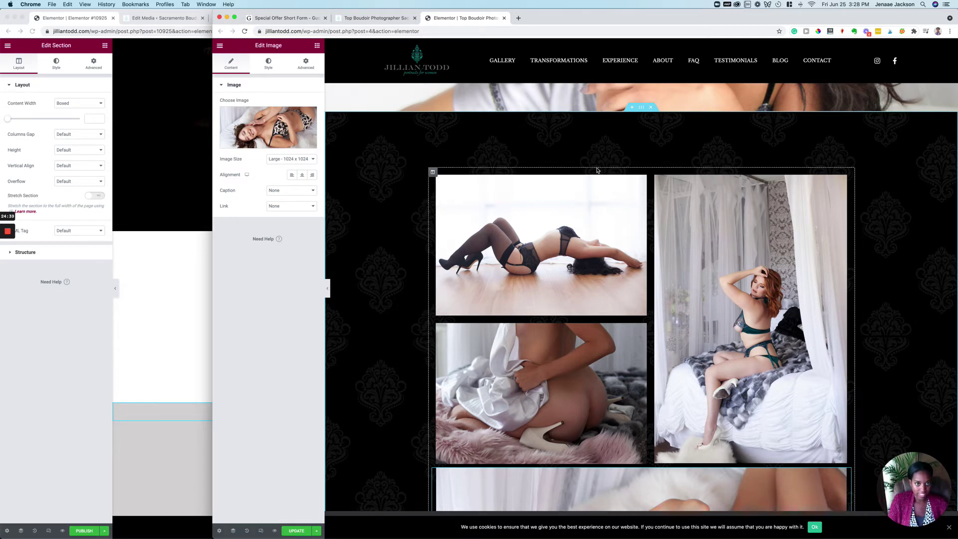
{"action": "scroll", "coordinate": [592, 172], "scroll_direction": "down", "scroll_amount": 3}
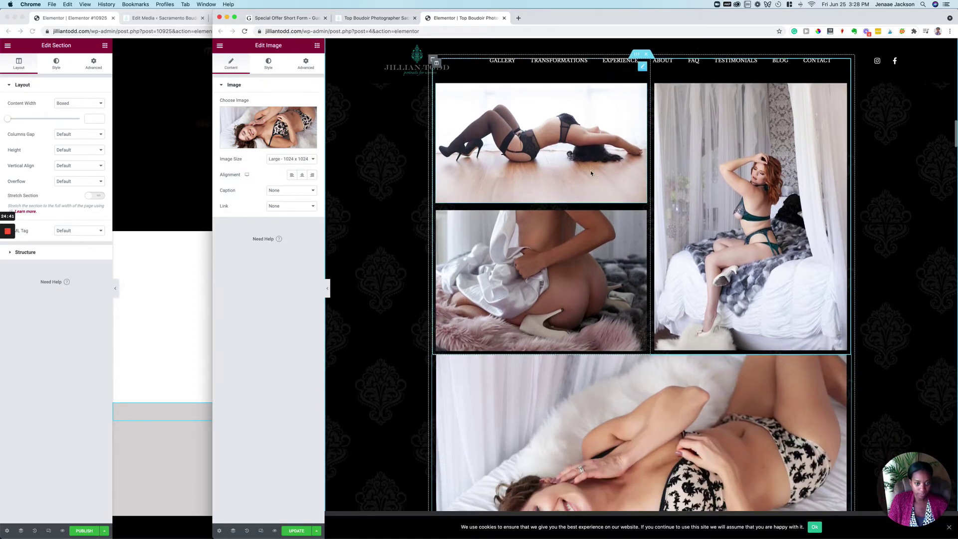
{"action": "scroll", "coordinate": [591, 173], "scroll_direction": "down", "scroll_amount": 10}
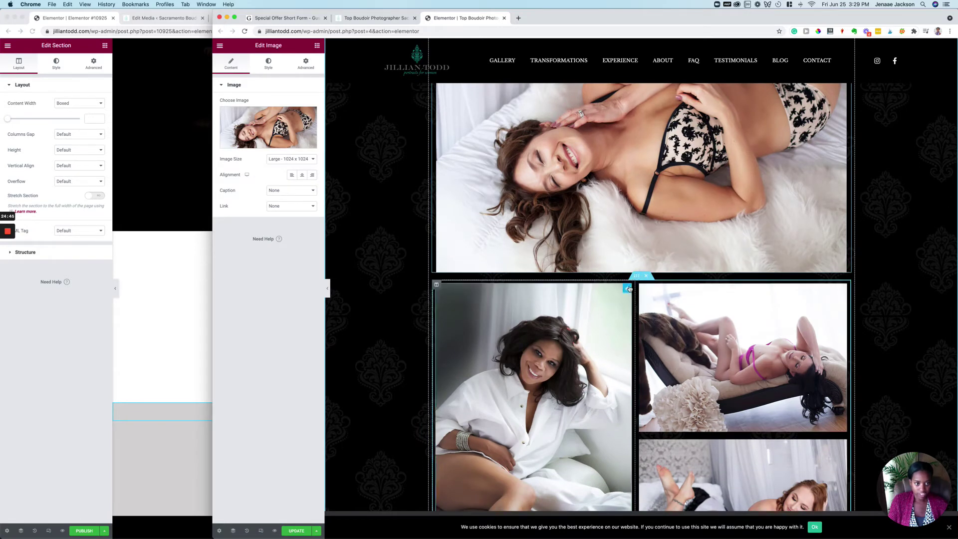
{"action": "scroll", "coordinate": [628, 288], "scroll_direction": "down", "scroll_amount": 4}
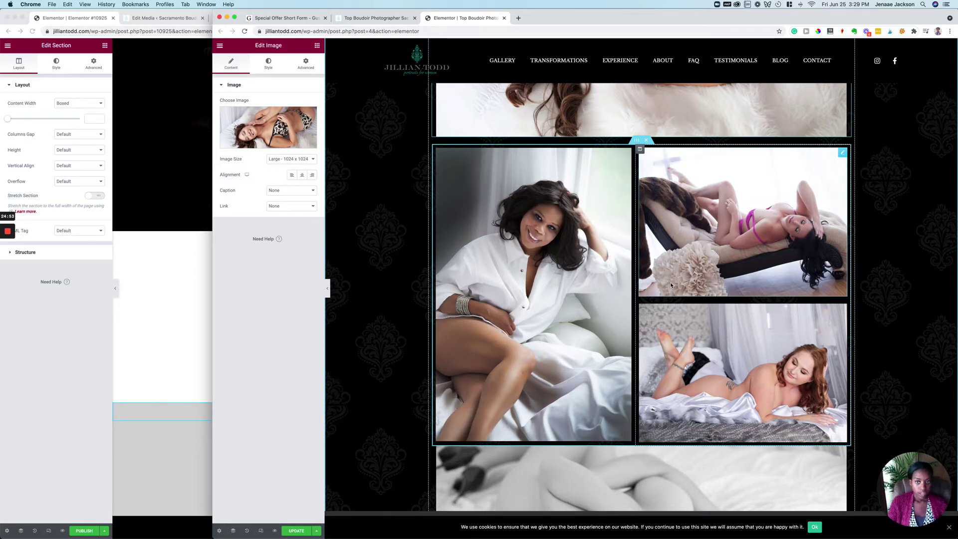
Compare the live homepage's black-and-white photo strip and photo collage with the portrait row on the headshot offer page
{"action": "left_click", "coordinate": [301, 23]}
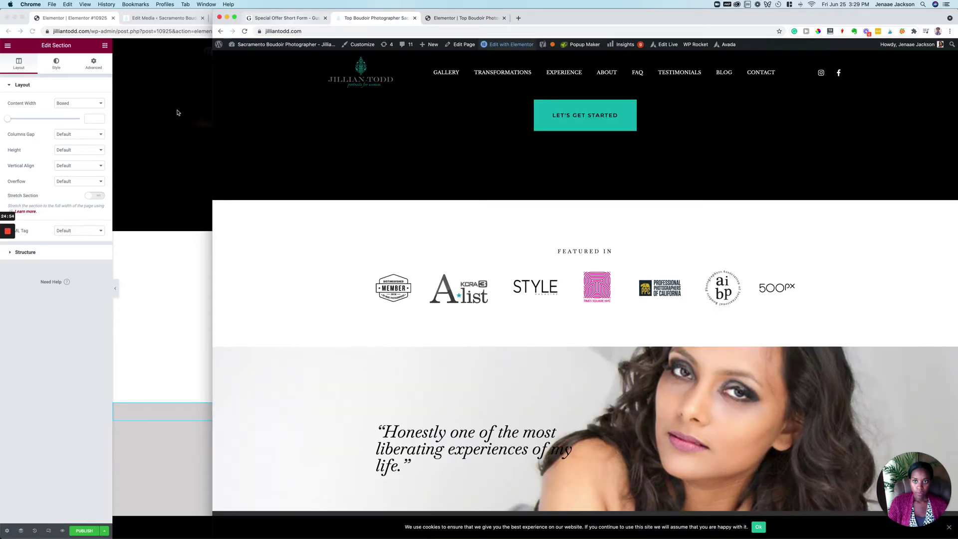
{"action": "left_click", "coordinate": [167, 122]}
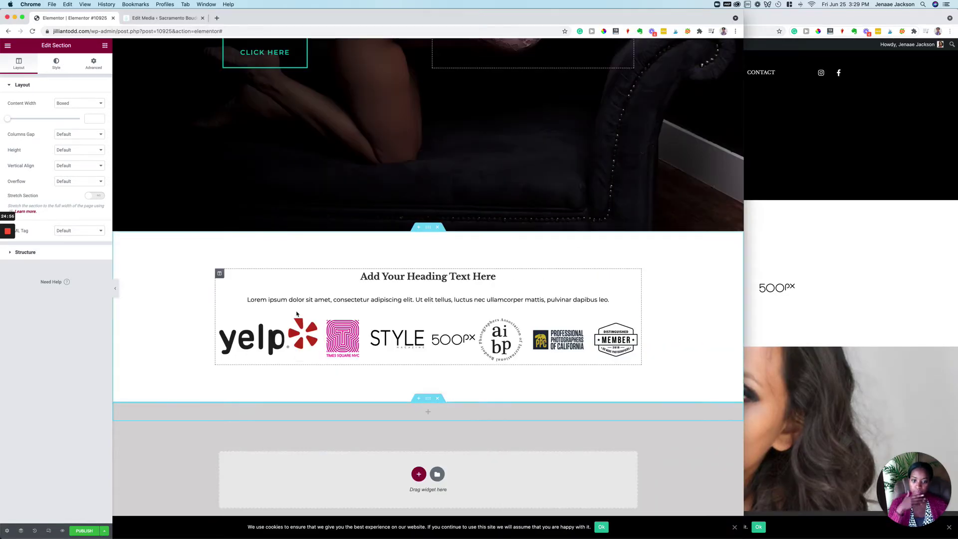
{"action": "left_click", "coordinate": [787, 337]}
{"action": "scroll", "coordinate": [787, 337], "scroll_direction": "up", "scroll_amount": 9}
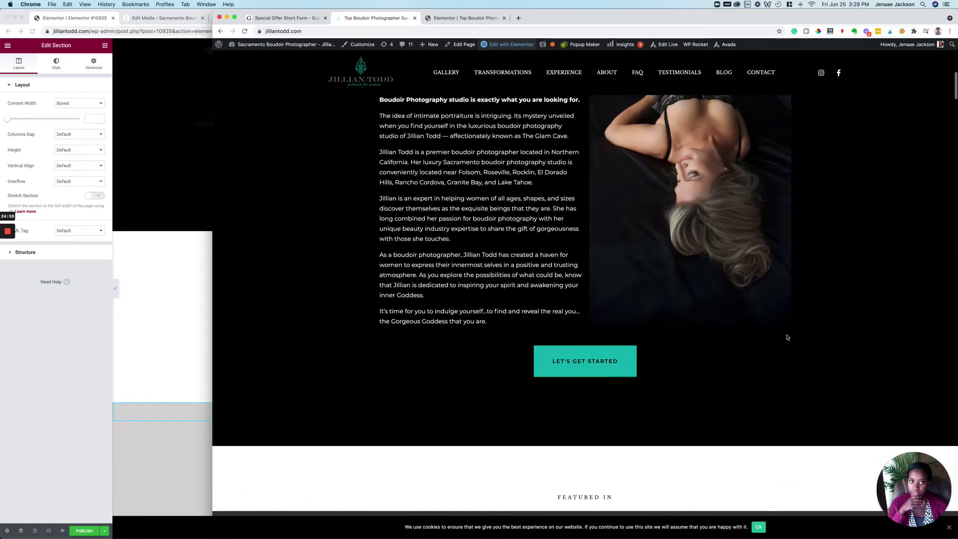
{"action": "scroll", "coordinate": [787, 337], "scroll_direction": "down", "scroll_amount": 8}
{"action": "scroll", "coordinate": [788, 337], "scroll_direction": "up", "scroll_amount": 8}
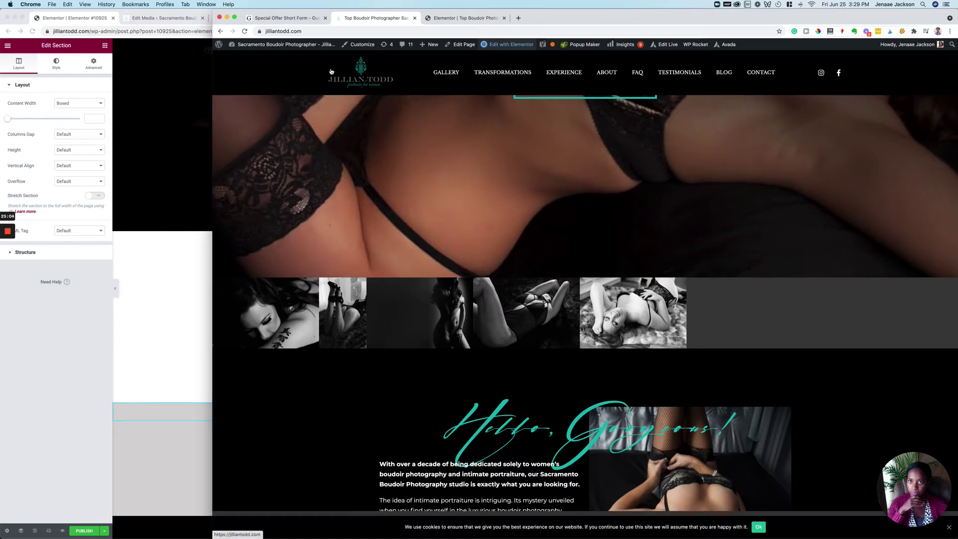
{"action": "left_click", "coordinate": [285, 18]}
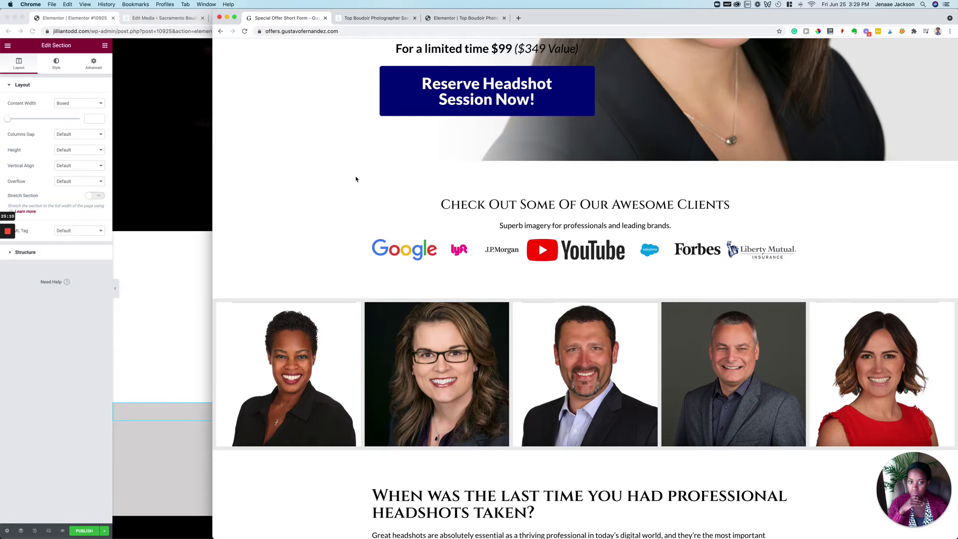
{"action": "left_click", "coordinate": [369, 18]}
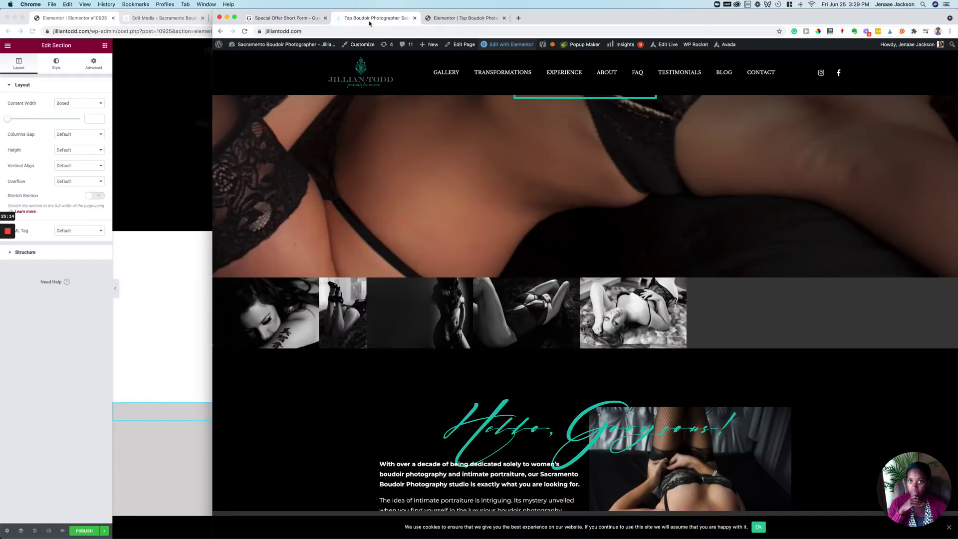
{"action": "scroll", "coordinate": [346, 252], "scroll_direction": "down", "scroll_amount": 8}
{"action": "scroll", "coordinate": [346, 252], "scroll_direction": "down", "scroll_amount": 12}
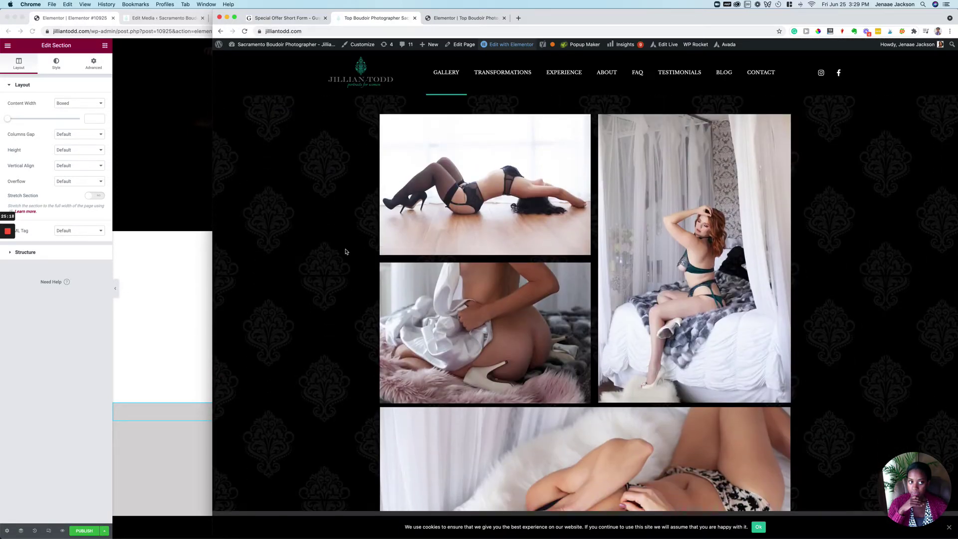
Review the landing page's hero and logo sections above the new empty section
{"action": "left_click", "coordinate": [171, 261]}
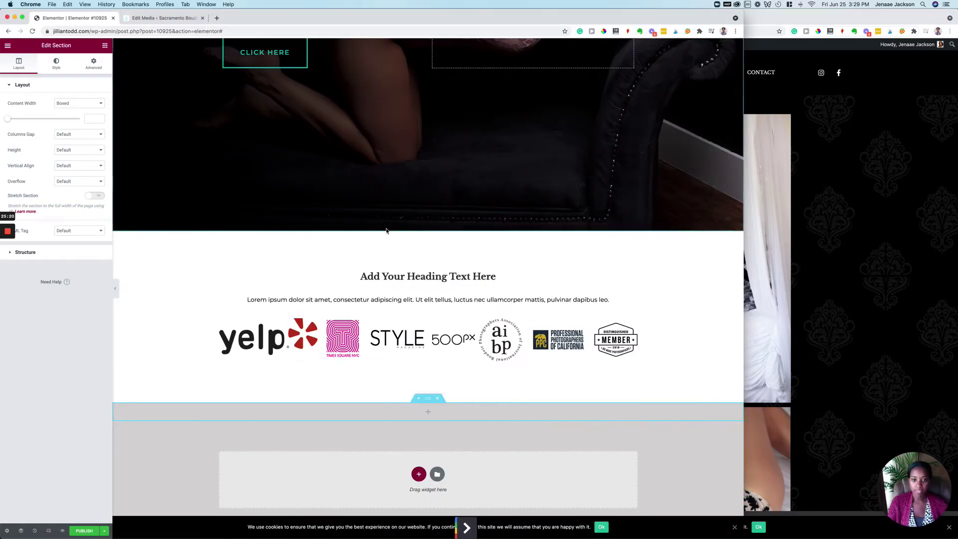
{"action": "scroll", "coordinate": [386, 231], "scroll_direction": "up", "scroll_amount": 3}
{"action": "scroll", "coordinate": [386, 231], "scroll_direction": "down", "scroll_amount": 6}
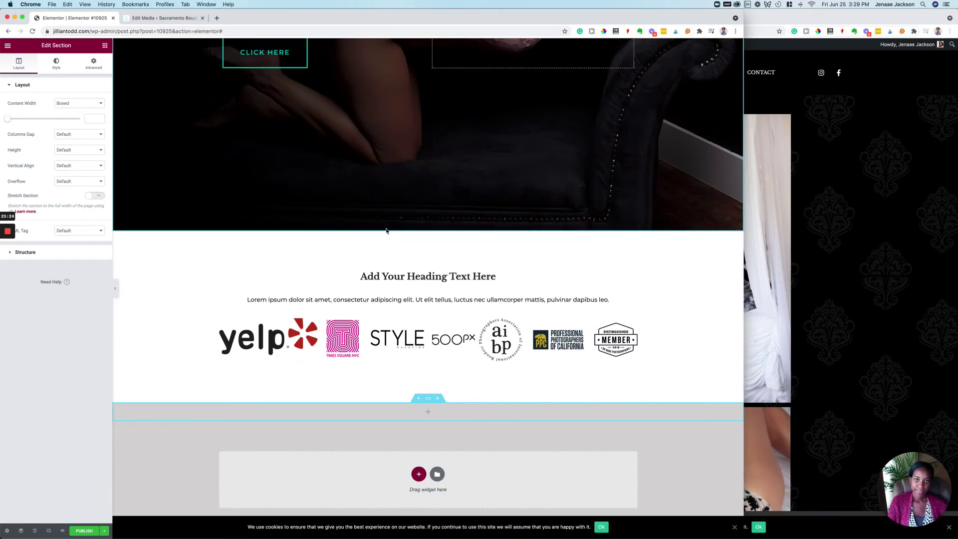
{"action": "scroll", "coordinate": [386, 232], "scroll_direction": "up", "scroll_amount": 3}
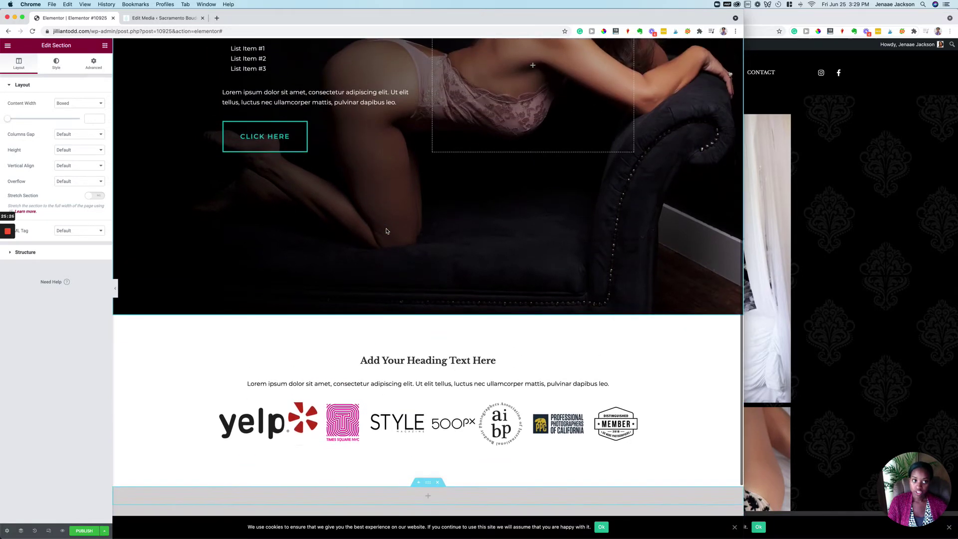
{"action": "scroll", "coordinate": [386, 231], "scroll_direction": "down", "scroll_amount": 3}
Check the headshot page's portrait row against the homepage's photo collage and return to the empty section of the landing page
{"action": "left_click", "coordinate": [848, 182]}
{"action": "left_click", "coordinate": [289, 18]}
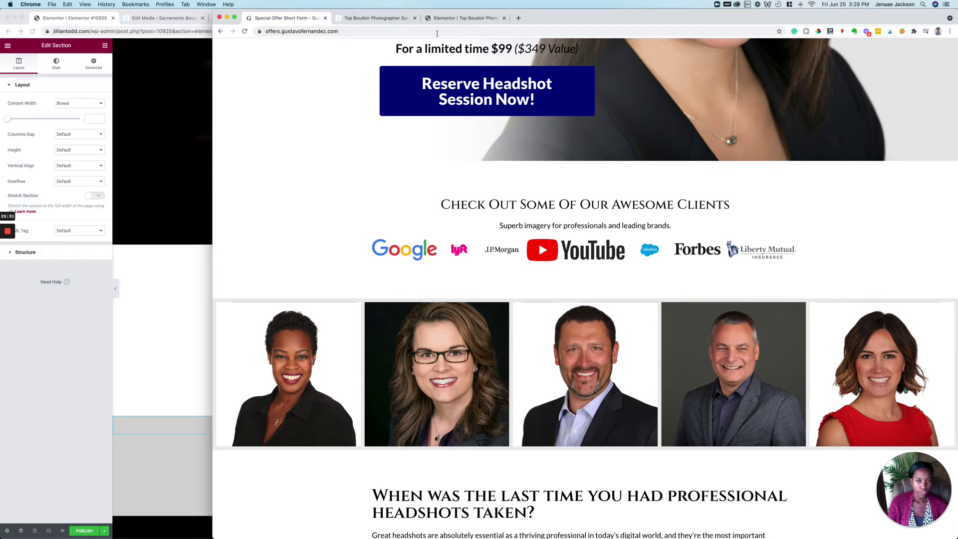
{"action": "left_click", "coordinate": [377, 18]}
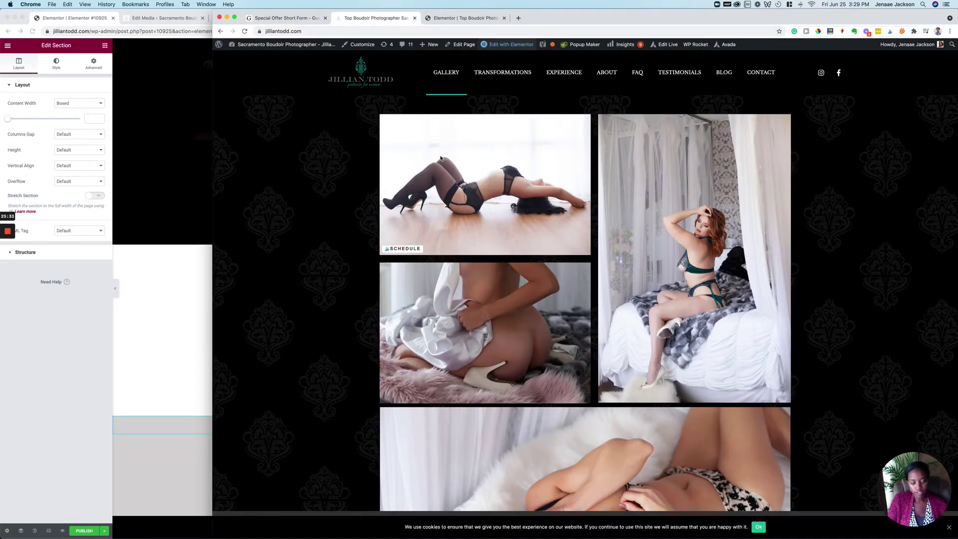
{"action": "scroll", "coordinate": [379, 222], "scroll_direction": "down", "scroll_amount": 3}
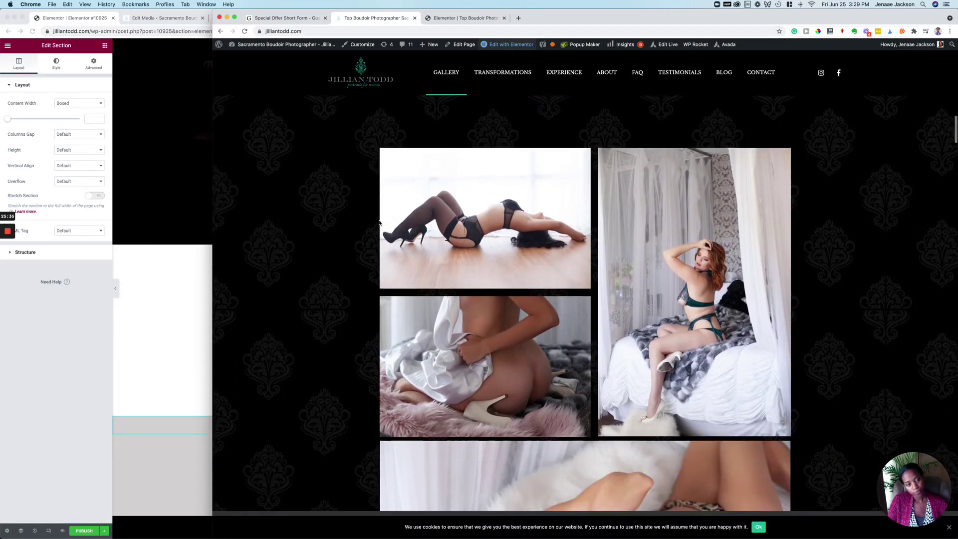
{"action": "scroll", "coordinate": [379, 222], "scroll_direction": "up", "scroll_amount": 1}
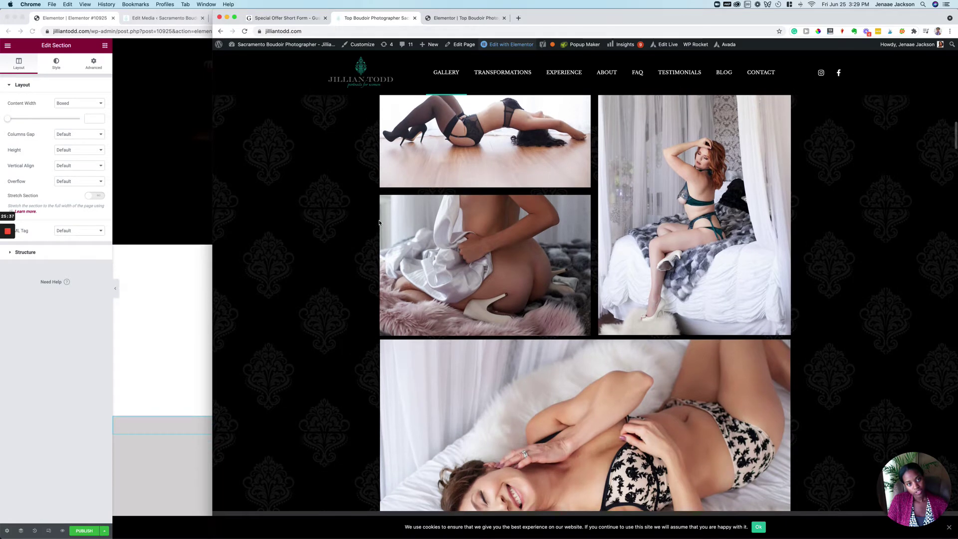
{"action": "scroll", "coordinate": [379, 223], "scroll_direction": "down", "scroll_amount": 10}
{"action": "scroll", "coordinate": [379, 223], "scroll_direction": "up", "scroll_amount": 8}
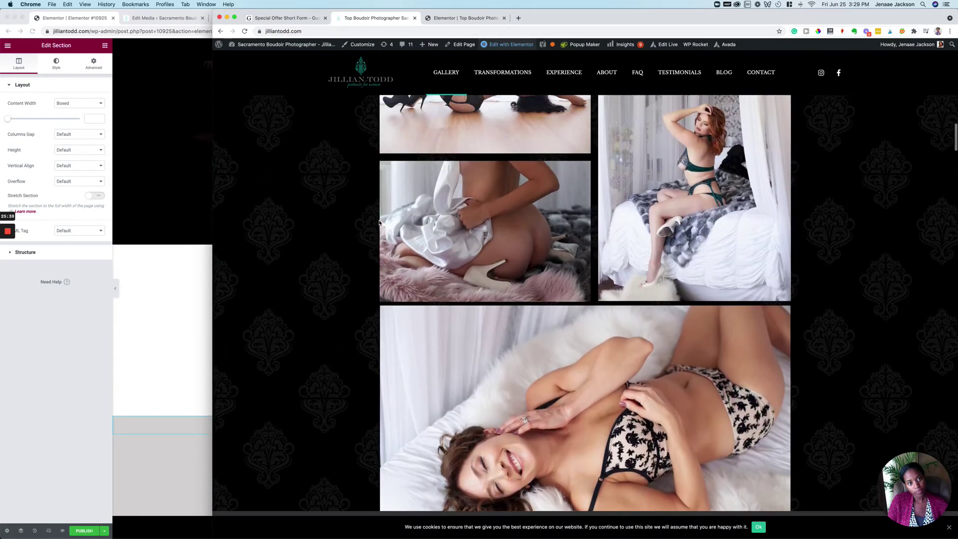
{"action": "scroll", "coordinate": [380, 222], "scroll_direction": "up", "scroll_amount": 5}
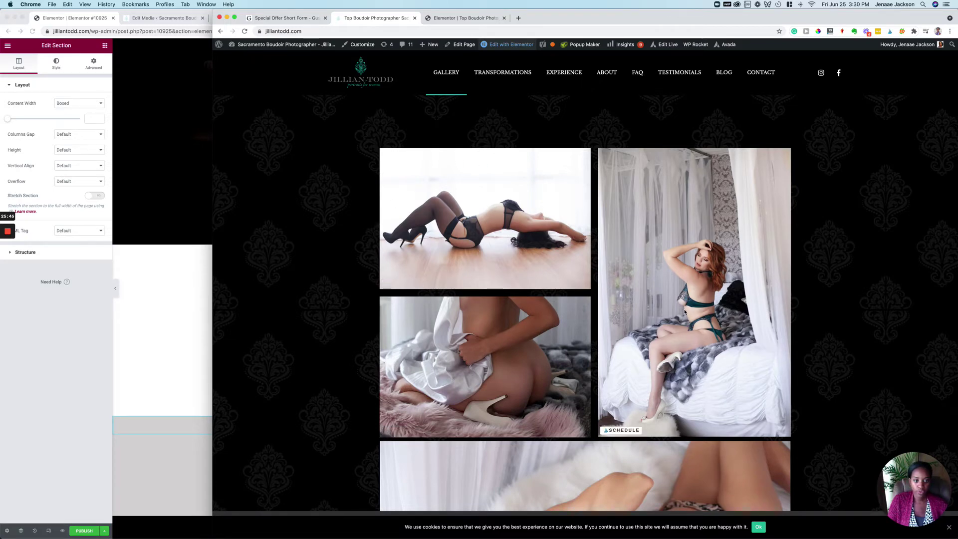
{"action": "scroll", "coordinate": [685, 312], "scroll_direction": "down", "scroll_amount": 8}
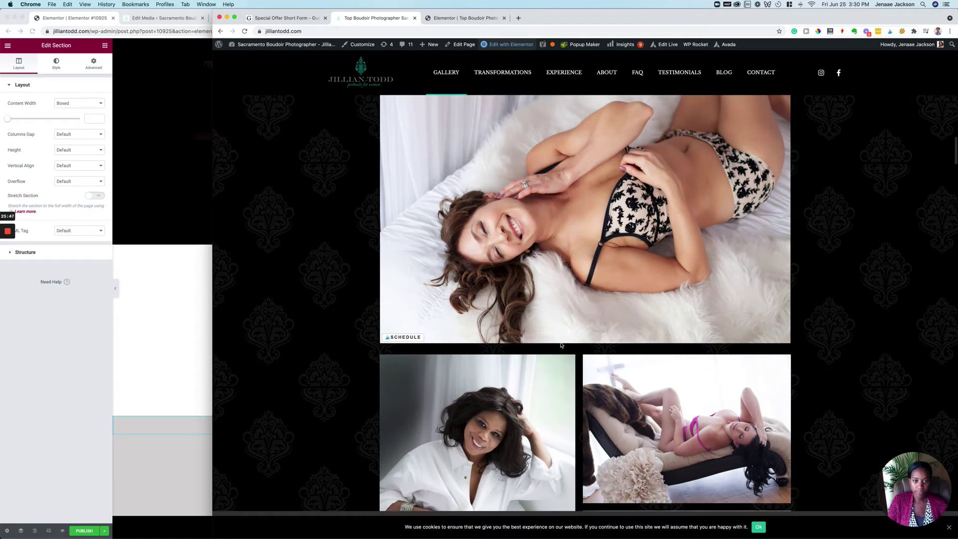
{"action": "left_click", "coordinate": [199, 357]}
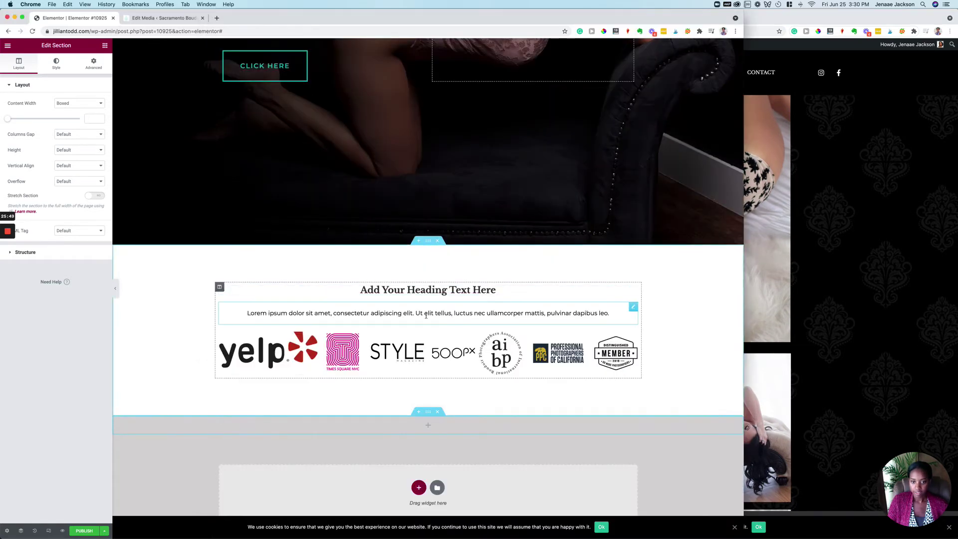
{"action": "scroll", "coordinate": [428, 319], "scroll_direction": "down", "scroll_amount": 1}
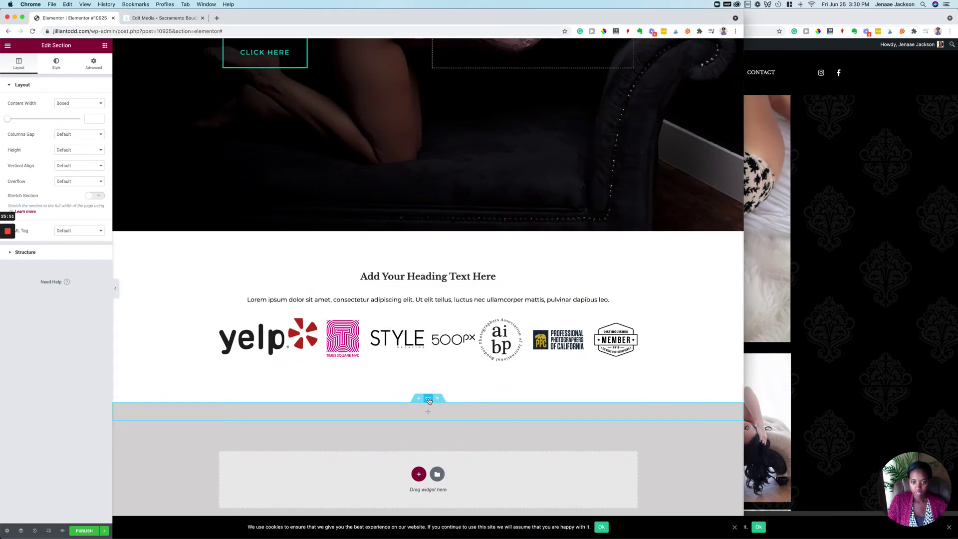
Add a two-column inner section to the empty grey section below the logos
{"action": "left_click", "coordinate": [105, 46]}
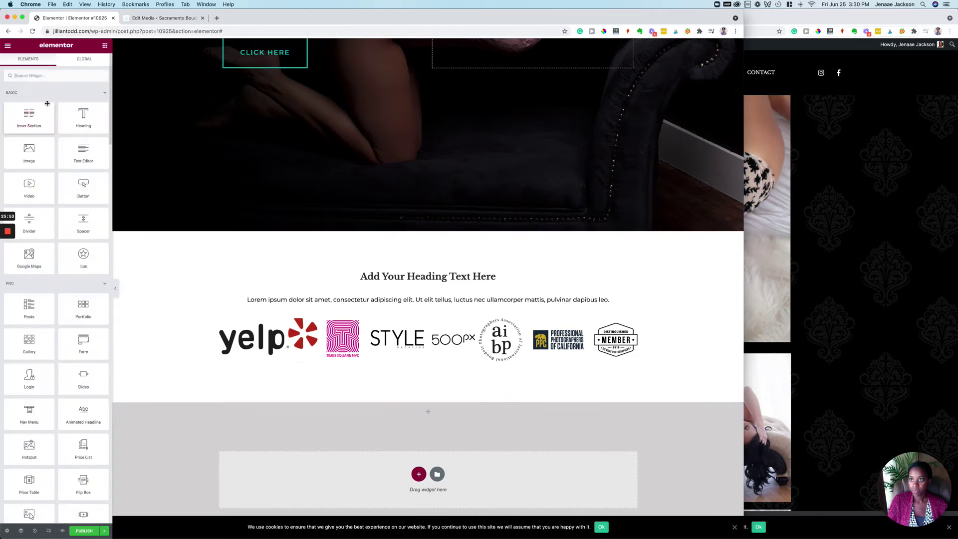
{"action": "left_click_drag", "start_coordinate": [41, 122], "coordinate": [439, 424]}
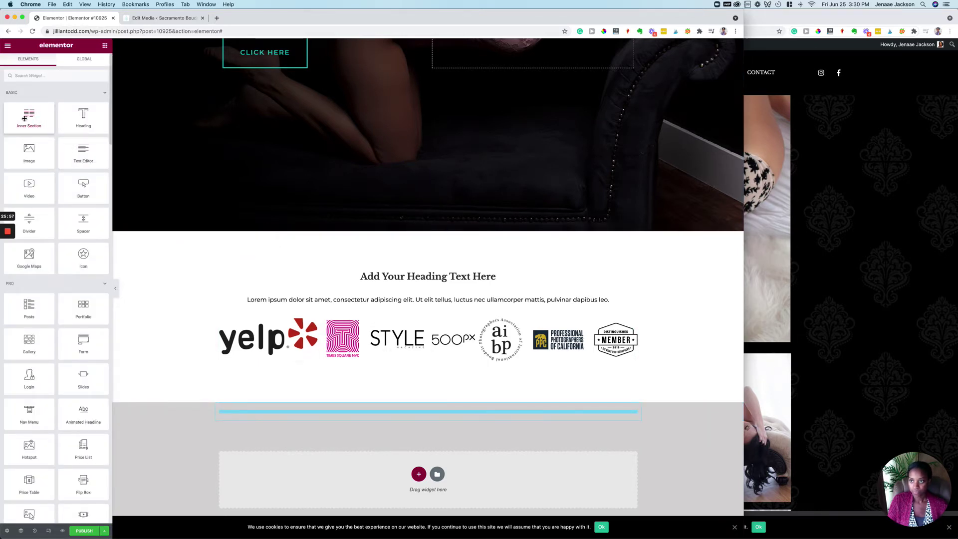
{"action": "left_click_drag", "start_coordinate": [24, 118], "coordinate": [384, 414]}
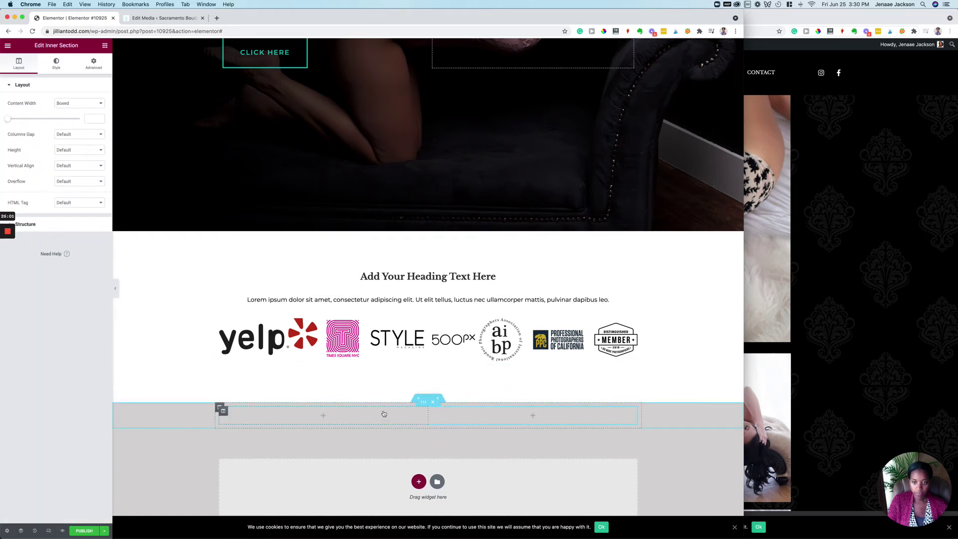
Add a second inner section beneath the first and delete one of its columns to leave a single full-width column
{"action": "left_click", "coordinate": [105, 46]}
{"action": "left_click_drag", "start_coordinate": [40, 110], "coordinate": [374, 430]}
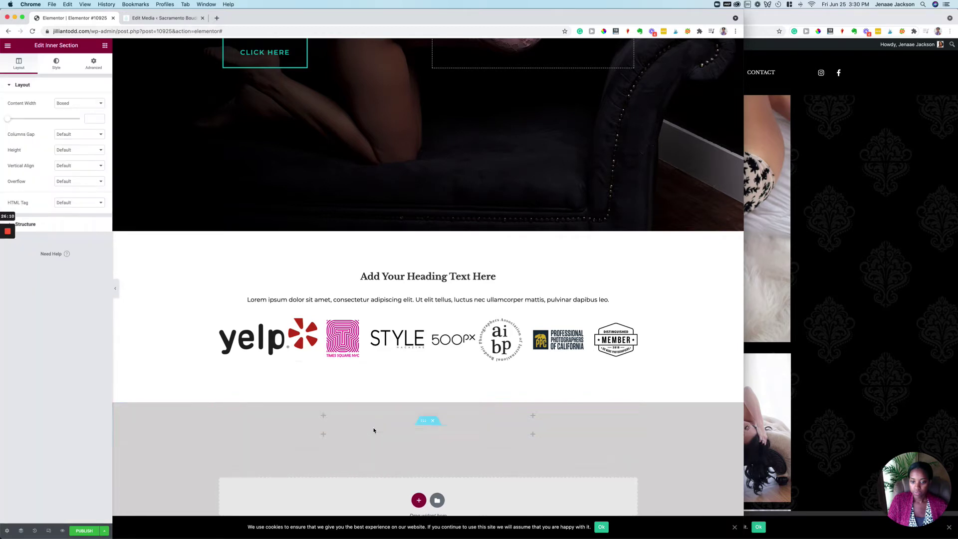
{"action": "right_click", "coordinate": [434, 432]}
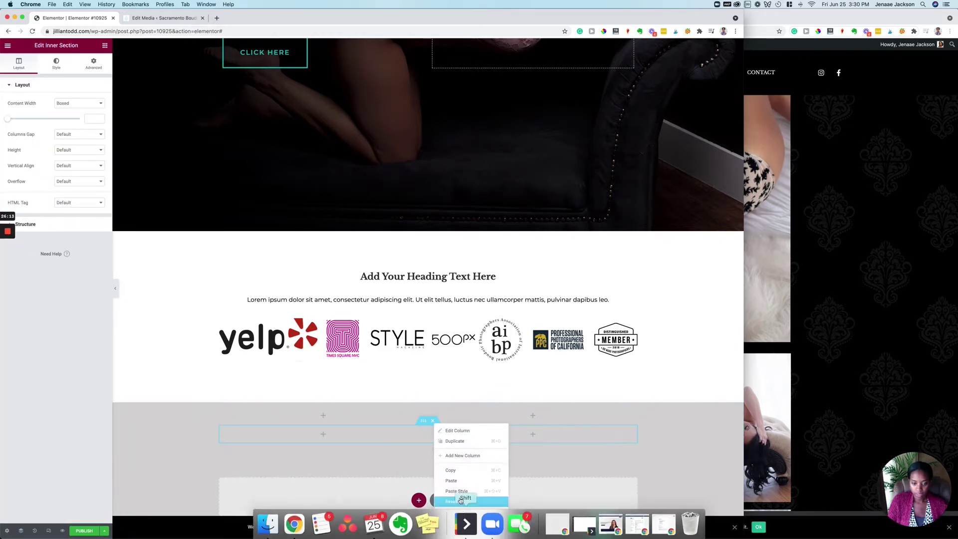
{"action": "left_click", "coordinate": [452, 531]}
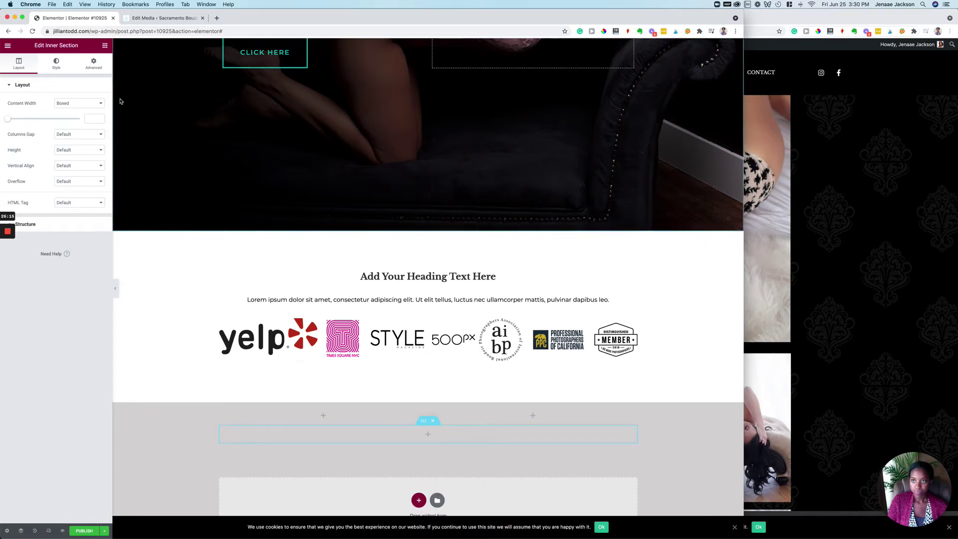
Place an image widget in each column of the two-column inner section
{"action": "left_click", "coordinate": [105, 45]}
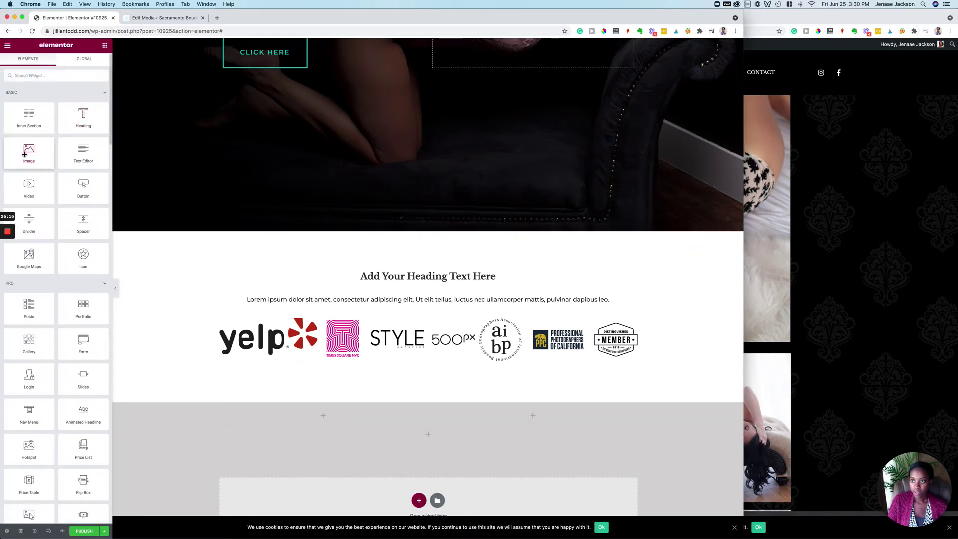
{"action": "left_click_drag", "start_coordinate": [28, 152], "coordinate": [321, 418]}
{"action": "left_click", "coordinate": [105, 46]}
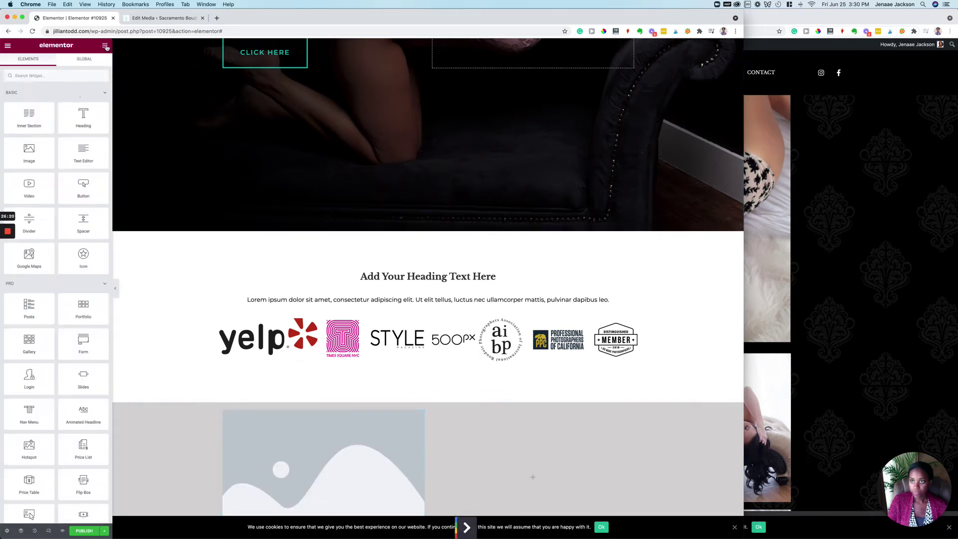
{"action": "left_click_drag", "start_coordinate": [31, 145], "coordinate": [495, 454]}
{"action": "scroll", "coordinate": [497, 452], "scroll_direction": "down", "scroll_amount": 2}
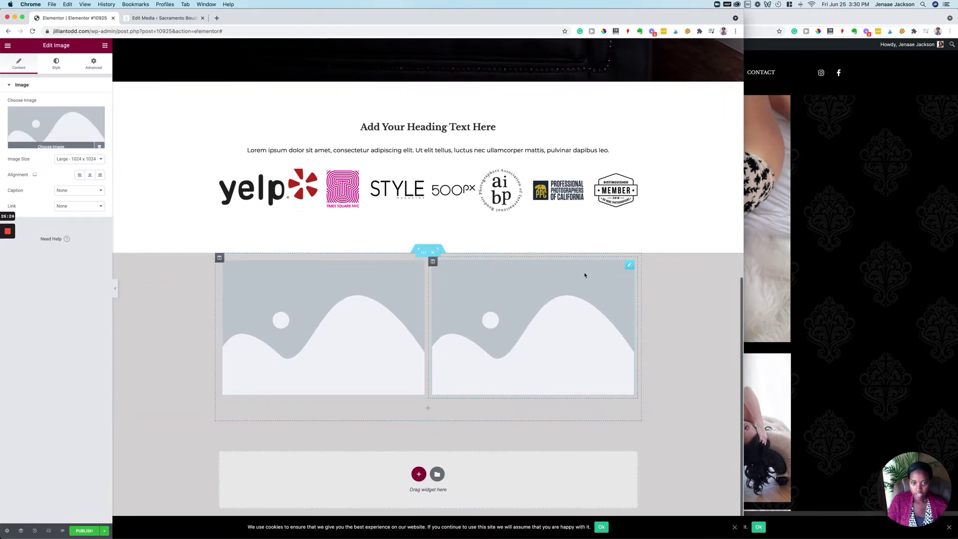
Duplicate the right column's image widget and move the copy into the single-column inner section below
{"action": "right_click", "coordinate": [631, 268]}
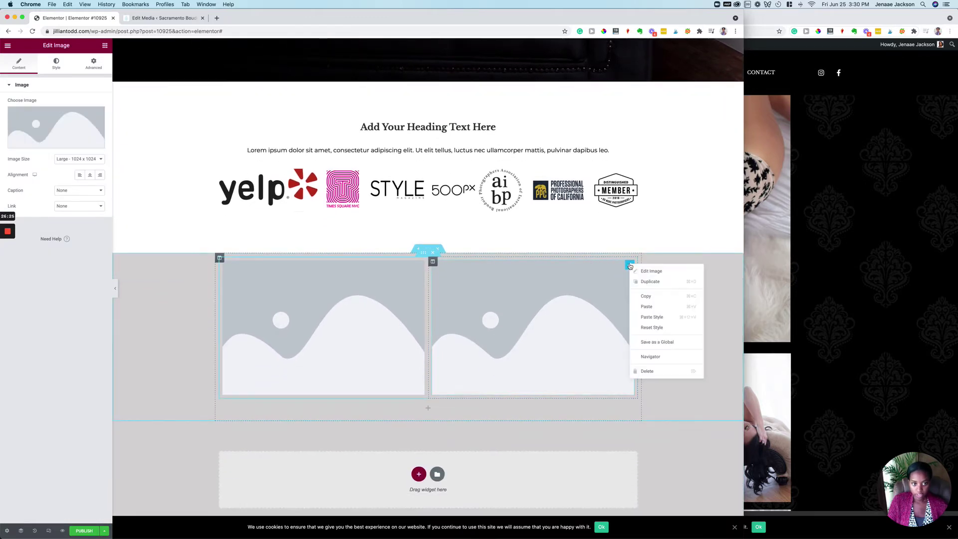
{"action": "left_click", "coordinate": [649, 289]}
{"action": "scroll", "coordinate": [592, 375], "scroll_direction": "down", "scroll_amount": 3}
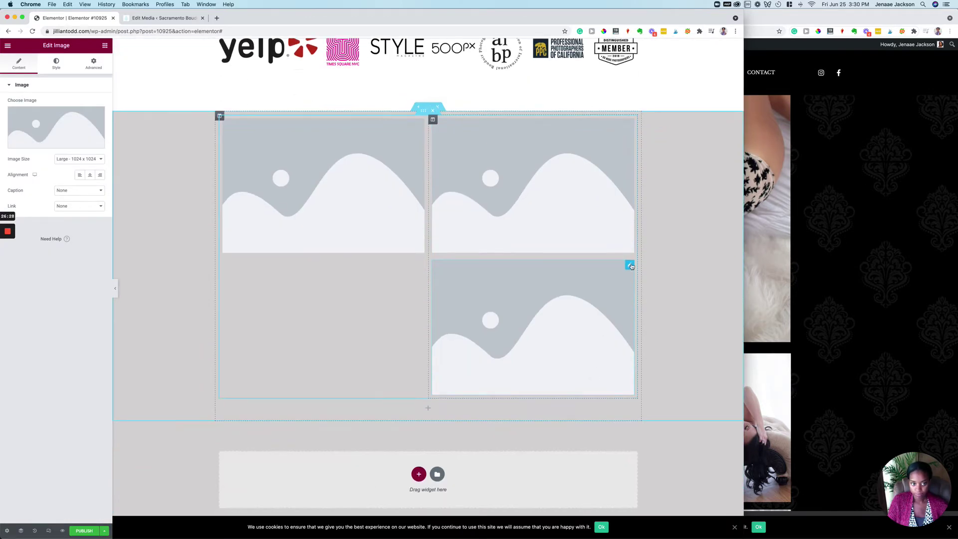
{"action": "left_click_drag", "start_coordinate": [630, 266], "coordinate": [432, 408]}
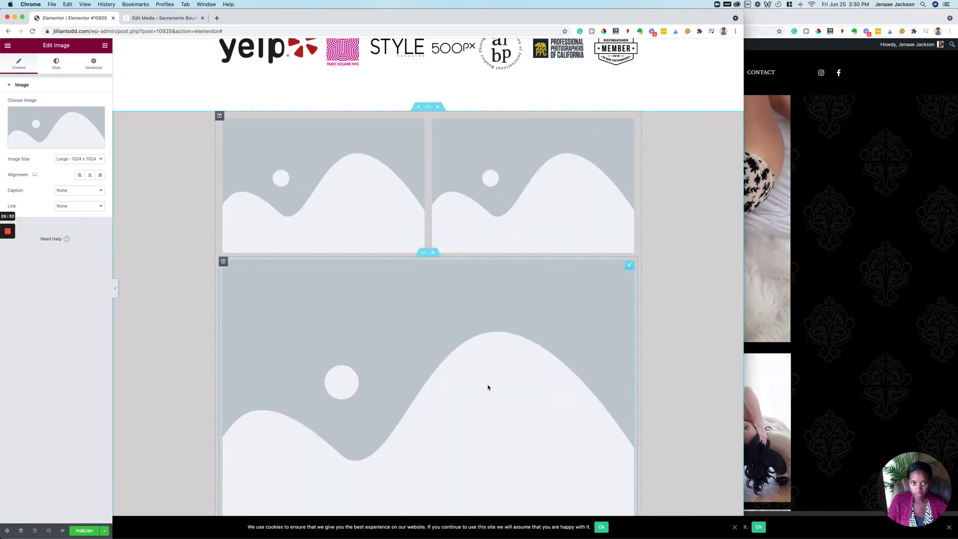
Check the homepage's photo collage and duplicate the left column's image widget to stack two images in that column
{"action": "left_click", "coordinate": [778, 244]}
{"action": "scroll", "coordinate": [781, 246], "scroll_direction": "up", "scroll_amount": 6}
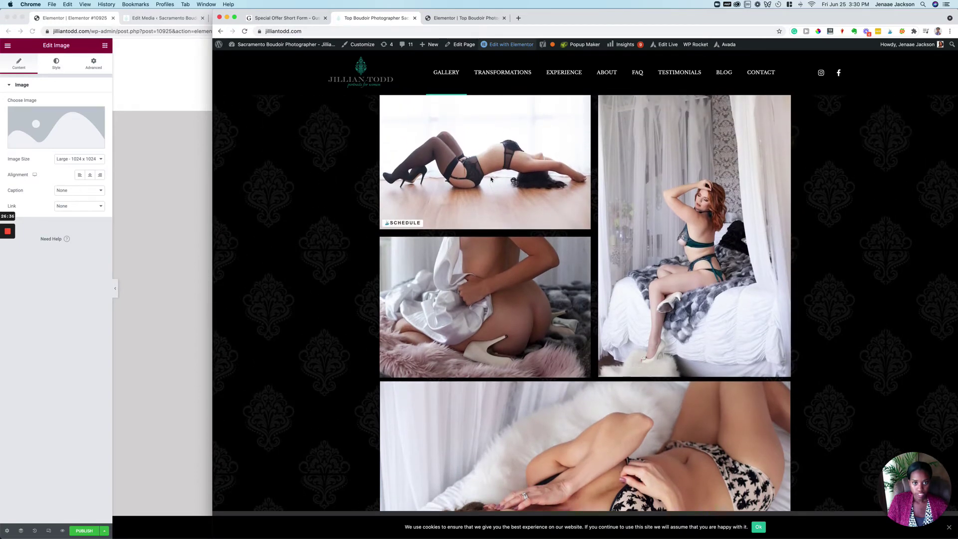
{"action": "left_click", "coordinate": [182, 209]}
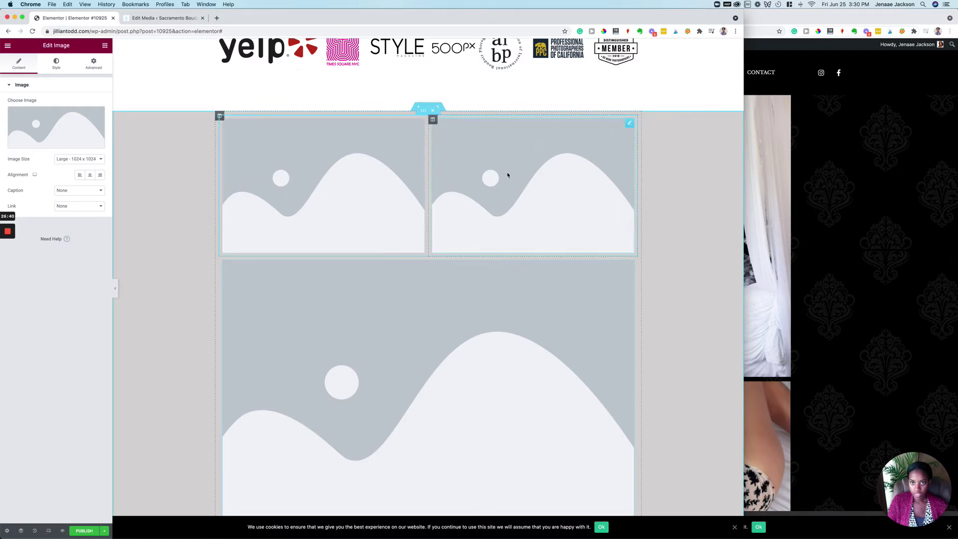
{"action": "left_click", "coordinate": [105, 46]}
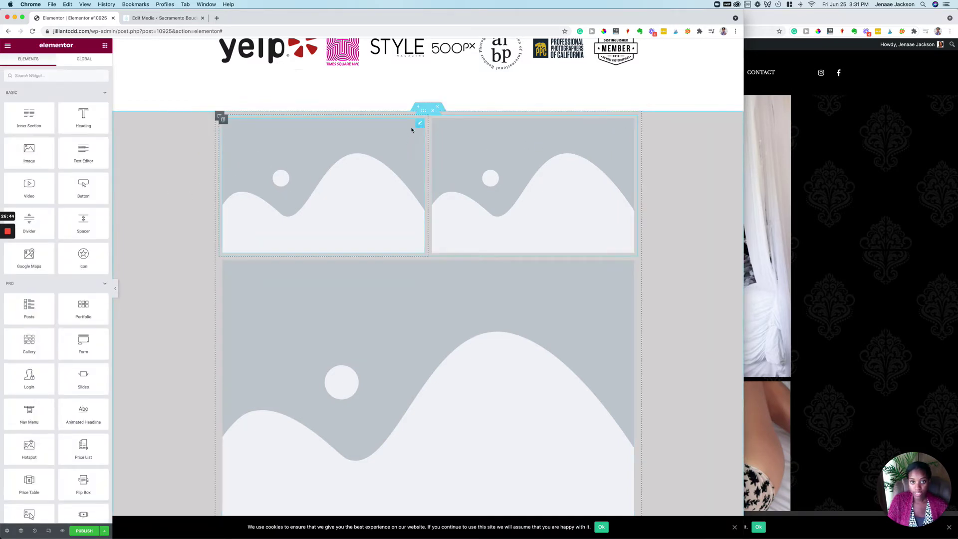
{"action": "right_click", "coordinate": [419, 127]}
{"action": "left_click", "coordinate": [434, 143]}
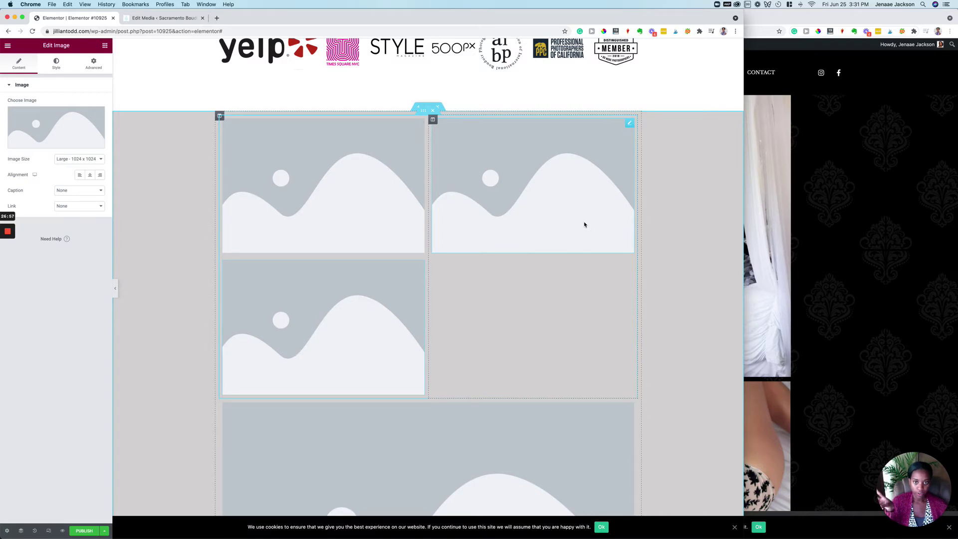
Open the advanced settings of the grey collage section and unlink its padding values
{"action": "scroll", "coordinate": [585, 225], "scroll_direction": "up", "scroll_amount": 2}
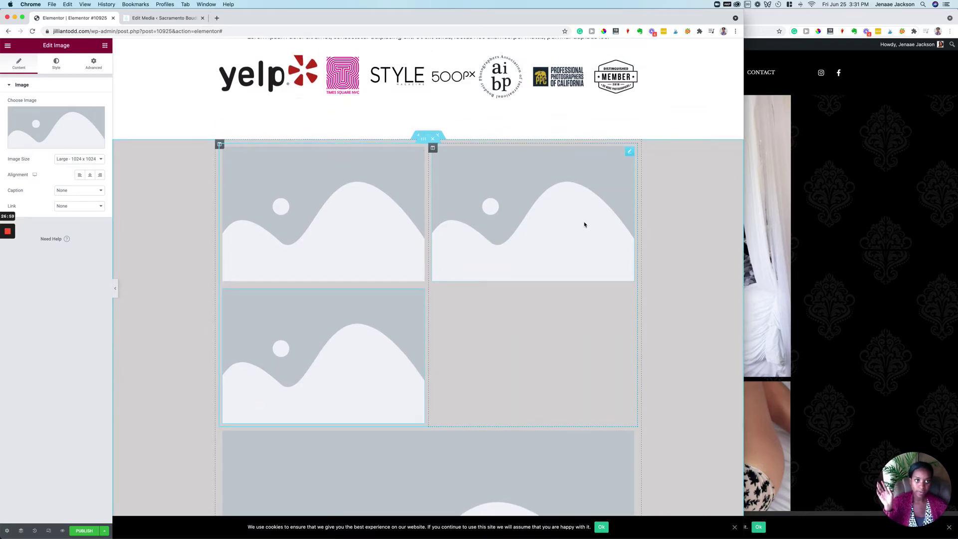
{"action": "scroll", "coordinate": [435, 208], "scroll_direction": "up", "scroll_amount": 4}
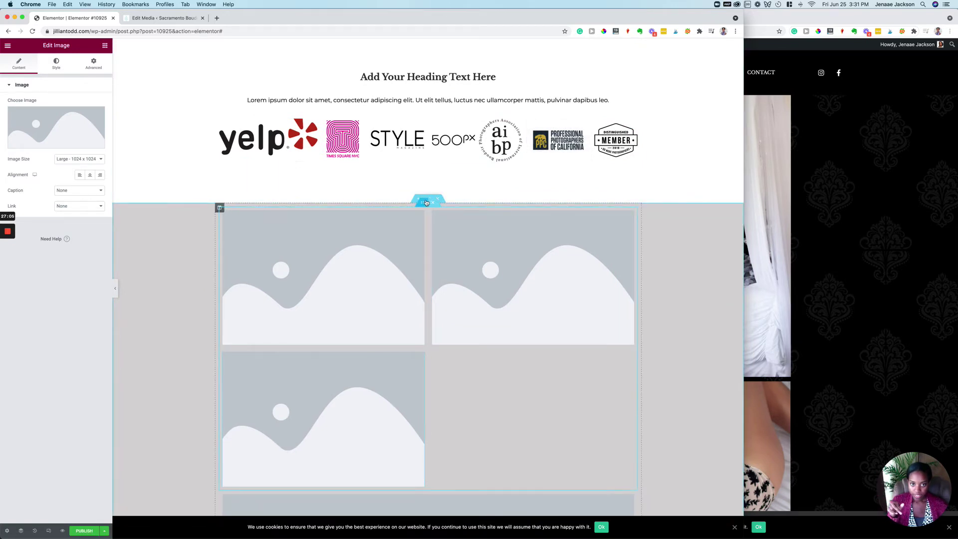
{"action": "left_click", "coordinate": [428, 200]}
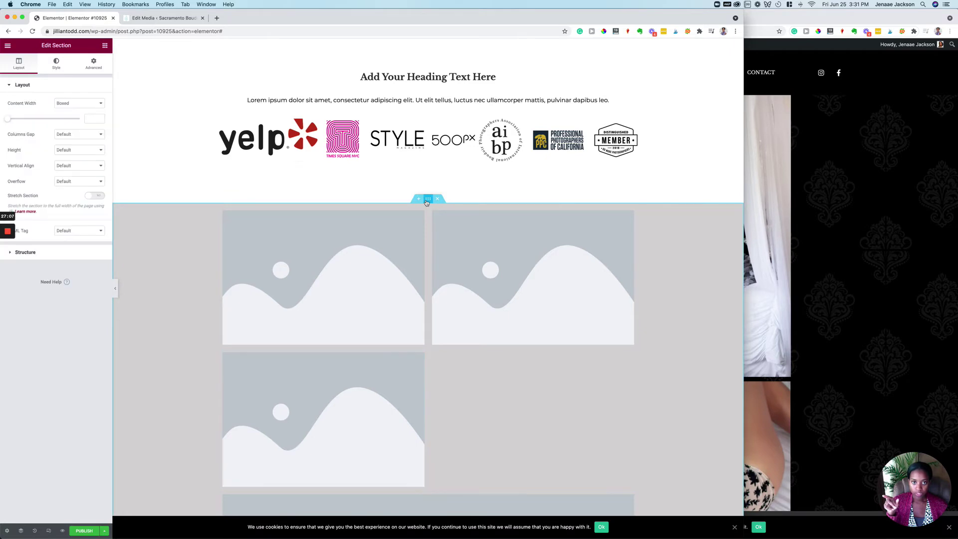
{"action": "left_click", "coordinate": [95, 66]}
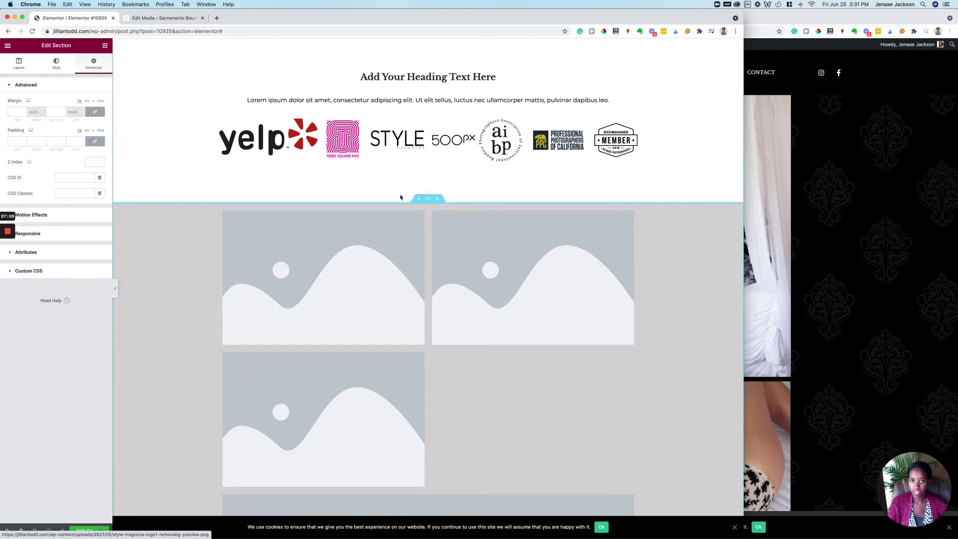
{"action": "scroll", "coordinate": [420, 179], "scroll_direction": "up", "scroll_amount": 5}
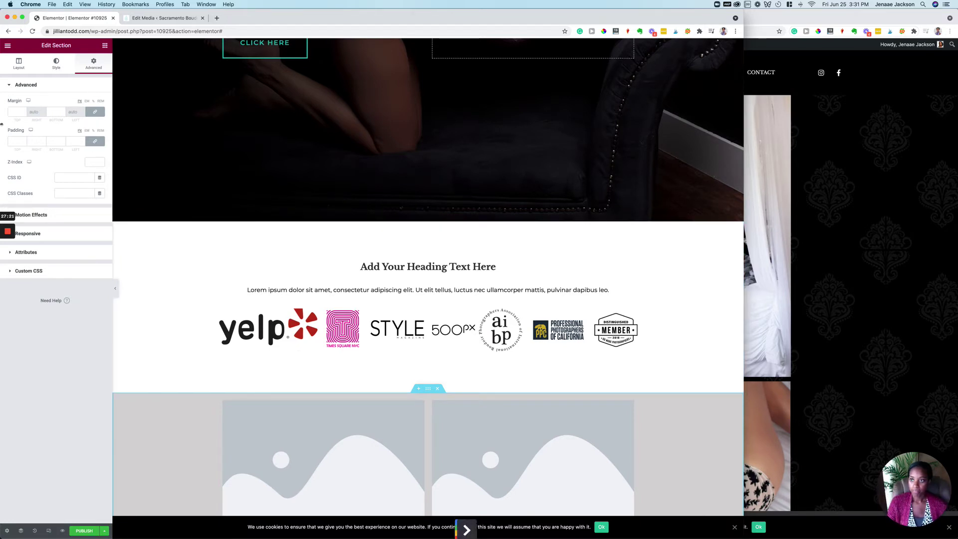
{"action": "left_click", "coordinate": [95, 140]}
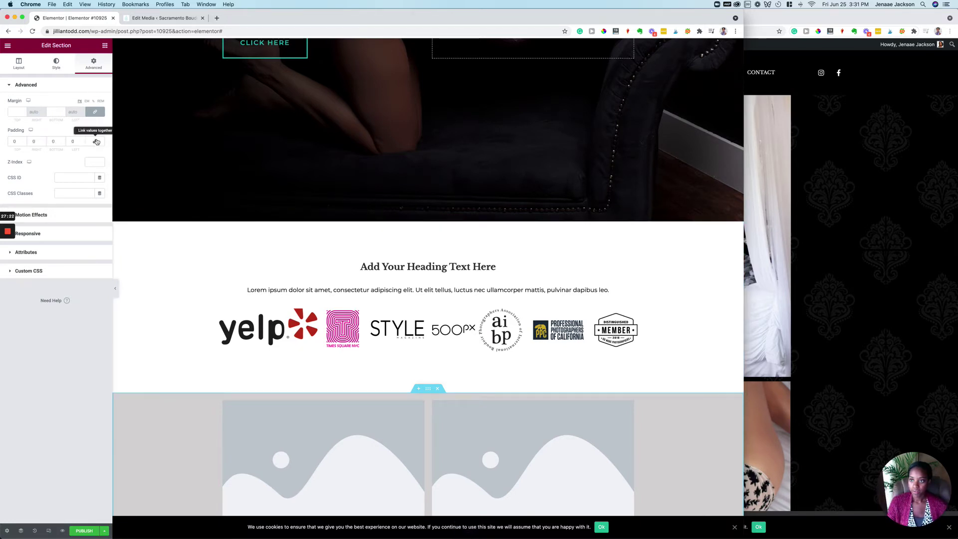
{"action": "left_click", "coordinate": [33, 141]}
{"action": "type", "text": "1000"}
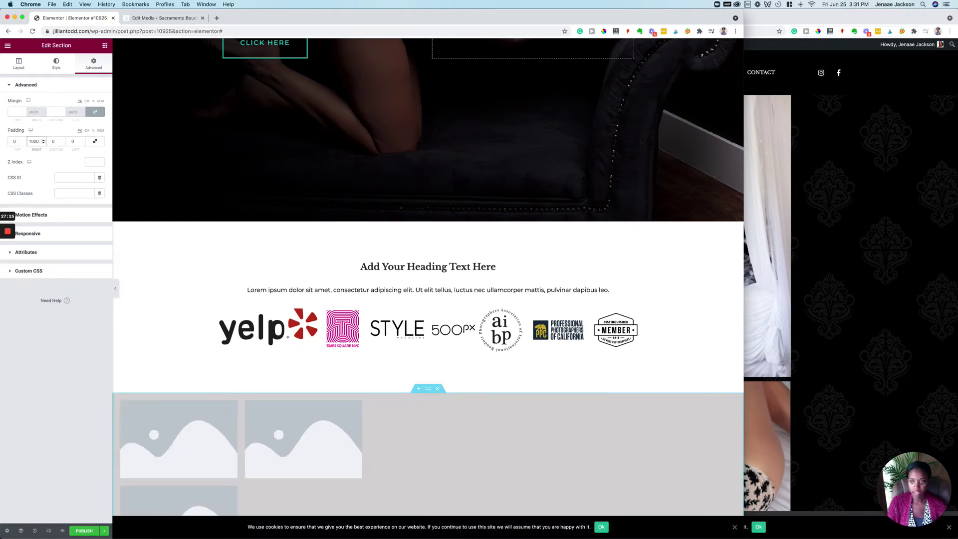
{"action": "key", "text": "BackSpace"}
{"action": "key", "text": "BackSpace"}
{"action": "key", "text": "BackSpace"}
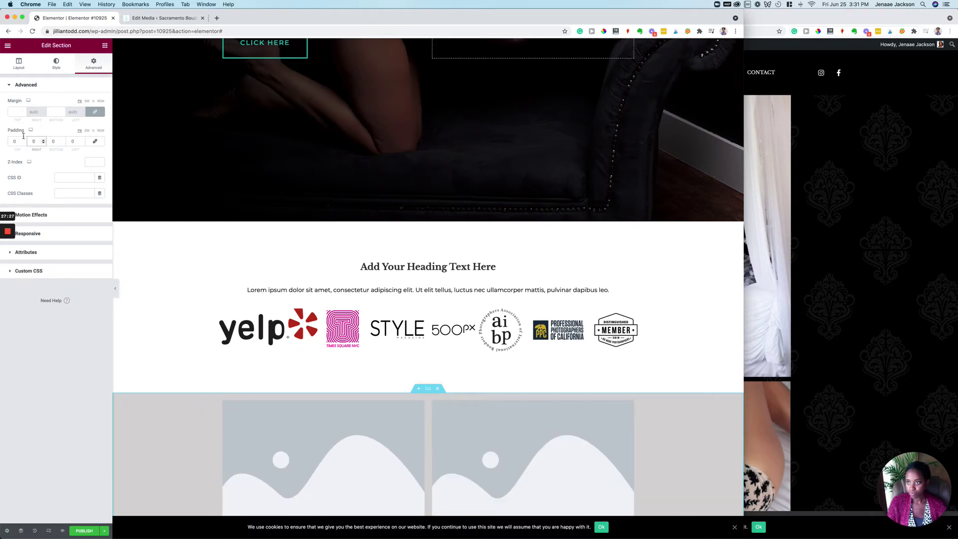
Set the collage section's top and bottom padding to 100
{"action": "left_click", "coordinate": [10, 143]}
{"action": "type", "text": "100"}
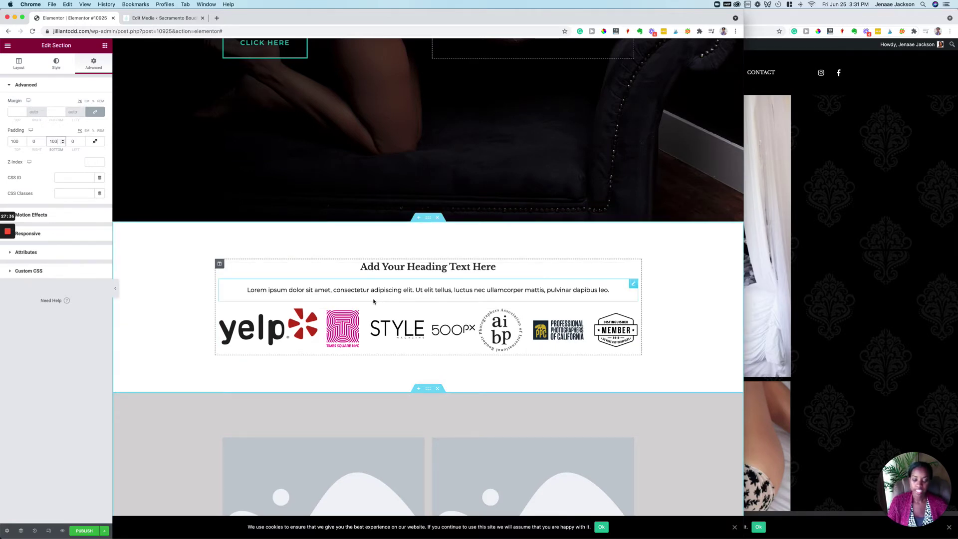
Review the spacing around the placeholder collage below the logos and compare its layout with the homepage's photo collage
{"action": "scroll", "coordinate": [374, 303], "scroll_direction": "down", "scroll_amount": 3}
{"action": "scroll", "coordinate": [374, 302], "scroll_direction": "down", "scroll_amount": 2}
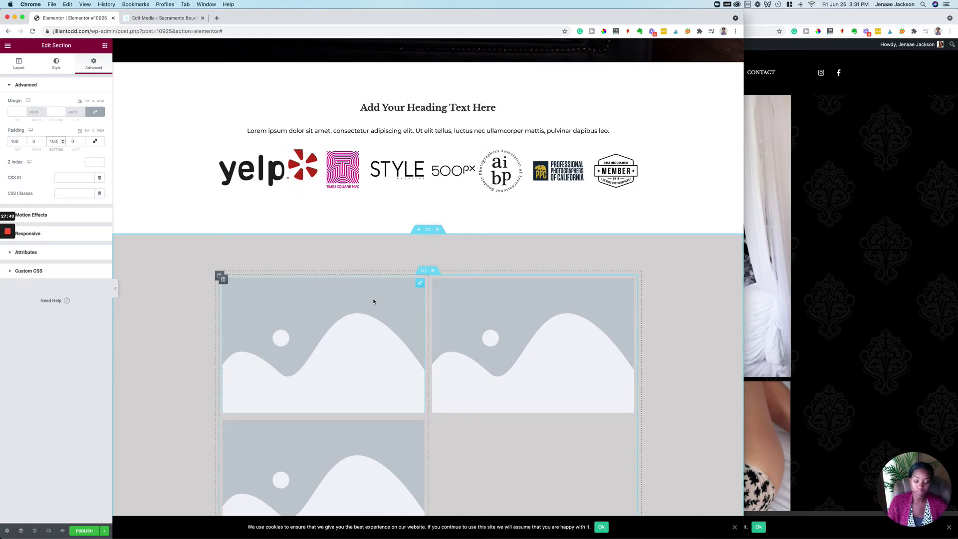
{"action": "scroll", "coordinate": [374, 302], "scroll_direction": "down", "scroll_amount": 6}
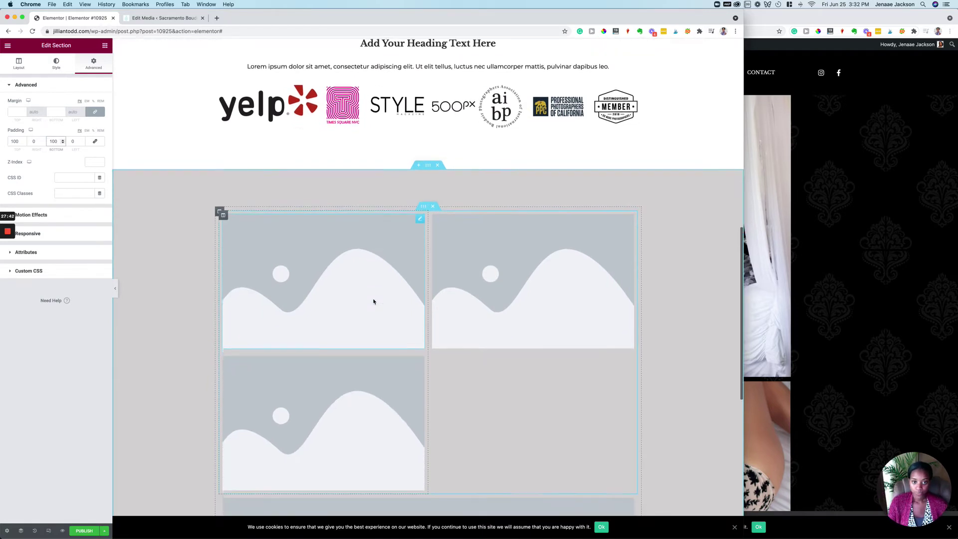
{"action": "scroll", "coordinate": [374, 301], "scroll_direction": "up", "scroll_amount": 10}
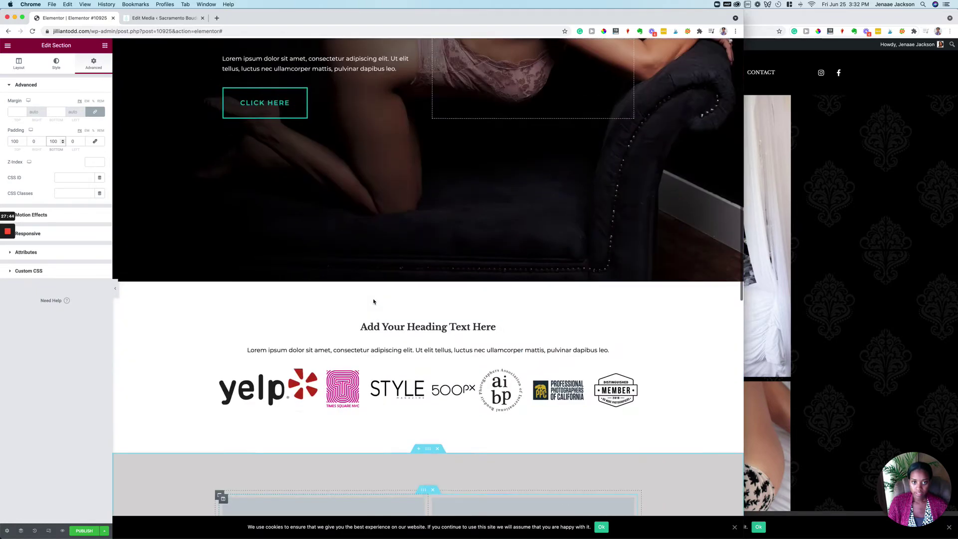
{"action": "scroll", "coordinate": [374, 301], "scroll_direction": "down", "scroll_amount": 10}
{"action": "scroll", "coordinate": [374, 301], "scroll_direction": "up", "scroll_amount": 4}
{"action": "scroll", "coordinate": [373, 301], "scroll_direction": "up", "scroll_amount": 3}
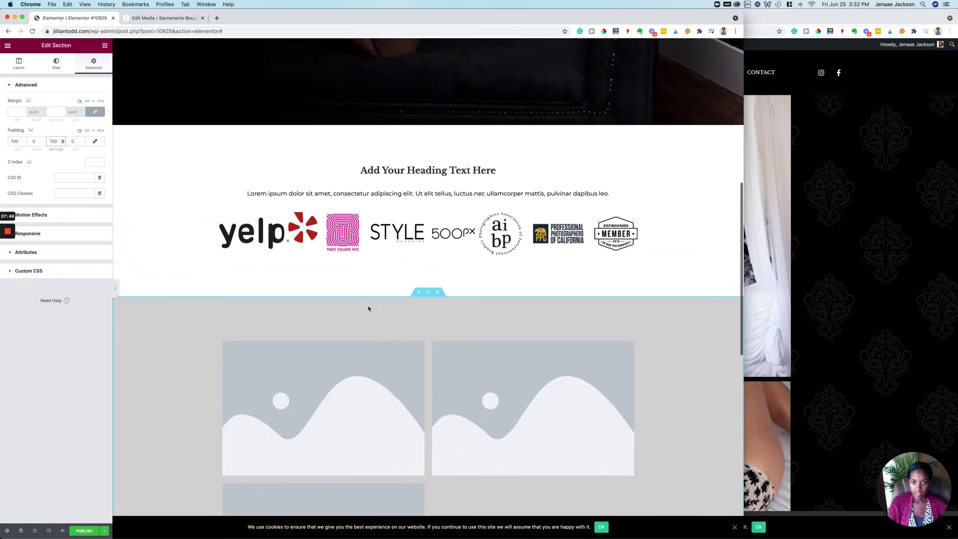
{"action": "scroll", "coordinate": [369, 306], "scroll_direction": "down", "scroll_amount": 2}
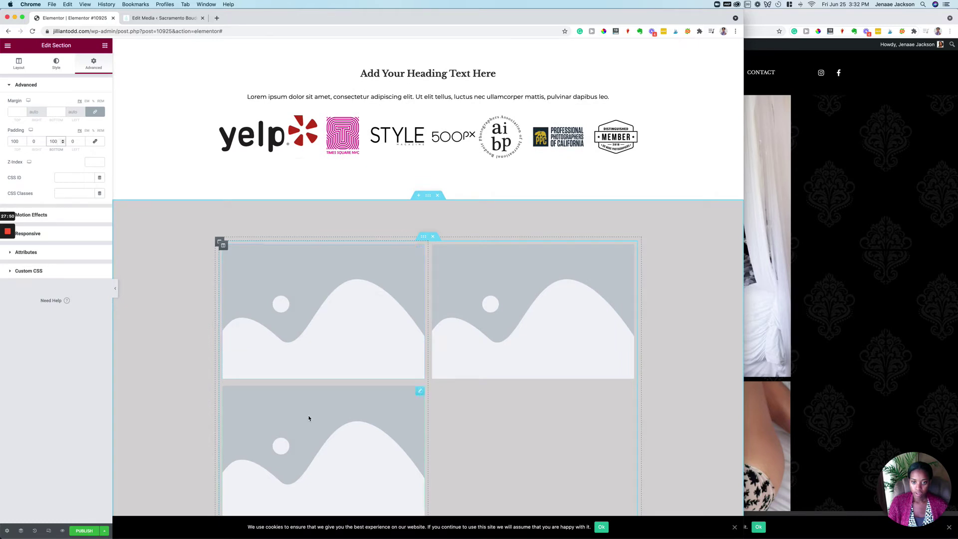
{"action": "left_click", "coordinate": [832, 286]}
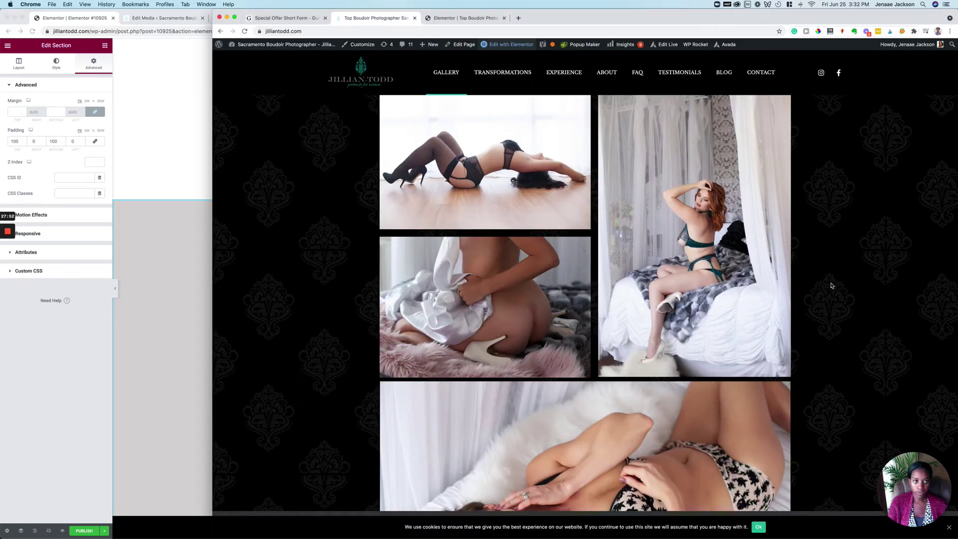
{"action": "scroll", "coordinate": [832, 285], "scroll_direction": "down", "scroll_amount": 3}
{"action": "left_click", "coordinate": [142, 376]}
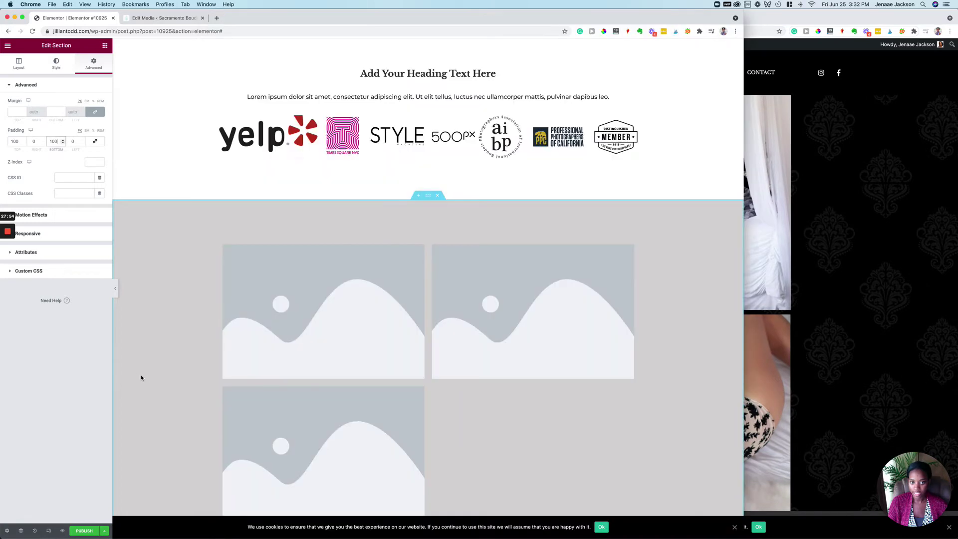
Open the image choice for the collage's upper-left placeholder and search the media library for "portfolio"
{"action": "left_click", "coordinate": [382, 296]}
{"action": "left_click", "coordinate": [54, 126]}
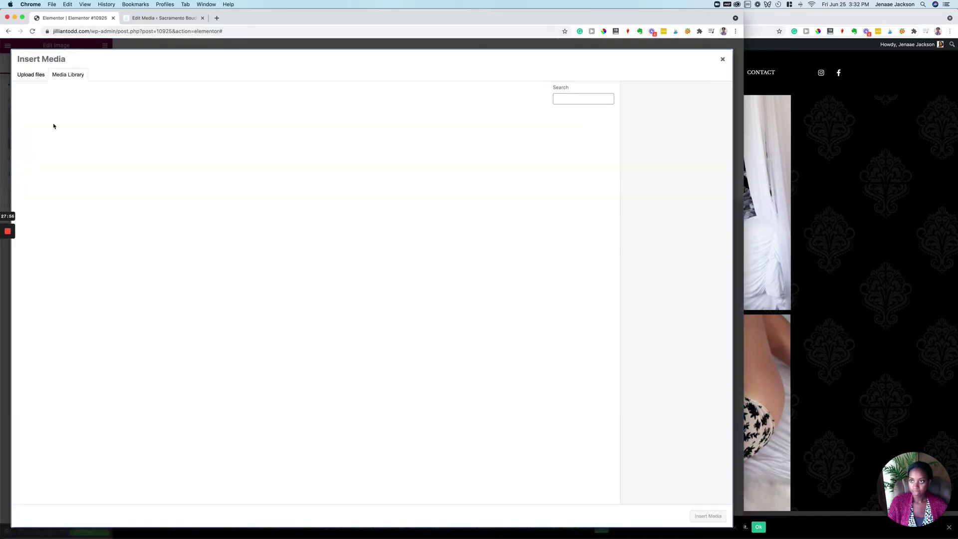
{"action": "left_click", "coordinate": [566, 98]}
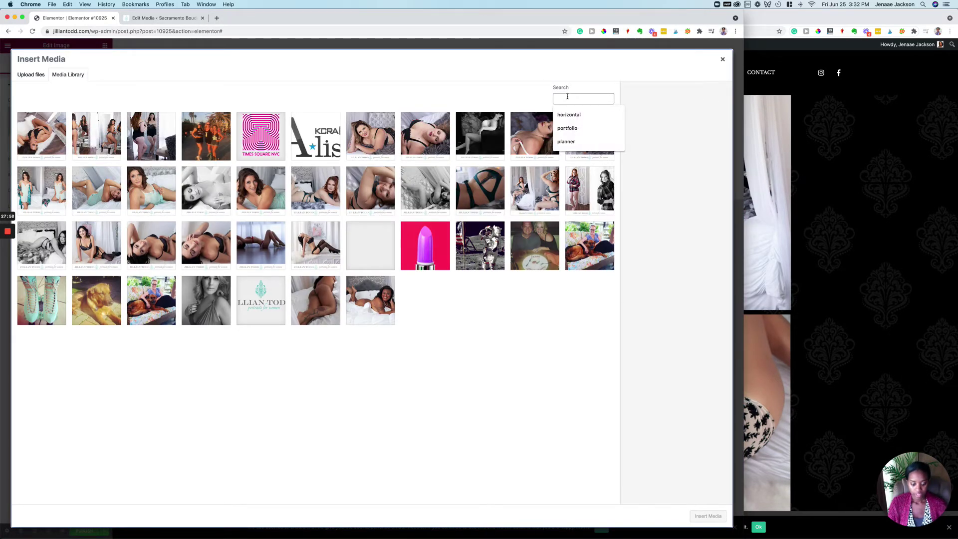
{"action": "left_click", "coordinate": [579, 128]}
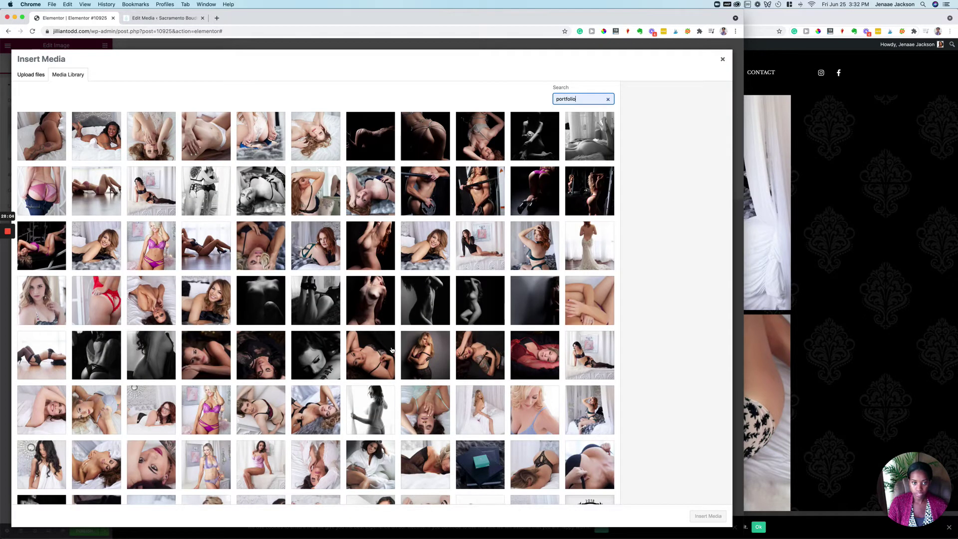
Review the homepage's collage, hero and photo strip for image style, and close the media library without choosing a photo
{"action": "left_click", "coordinate": [808, 268]}
{"action": "scroll", "coordinate": [809, 268], "scroll_direction": "up", "scroll_amount": 15}
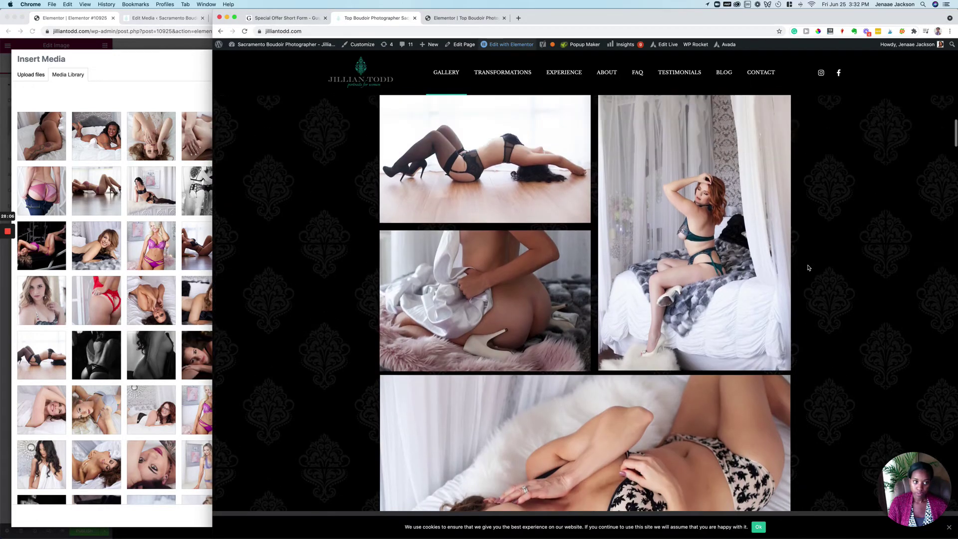
{"action": "scroll", "coordinate": [808, 268], "scroll_direction": "up", "scroll_amount": 2}
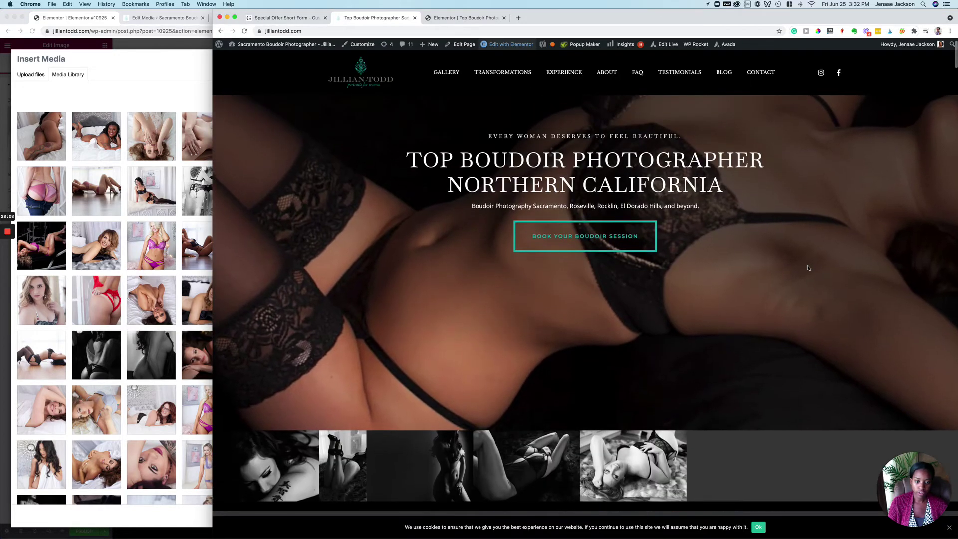
{"action": "scroll", "coordinate": [809, 268], "scroll_direction": "down", "scroll_amount": 4}
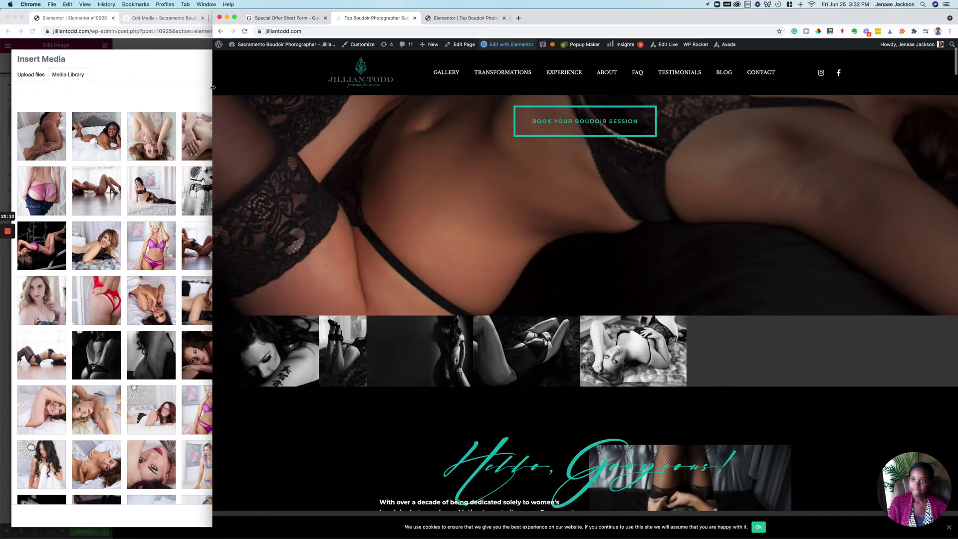
{"action": "left_click", "coordinate": [197, 43]}
{"action": "left_click", "coordinate": [722, 59]}
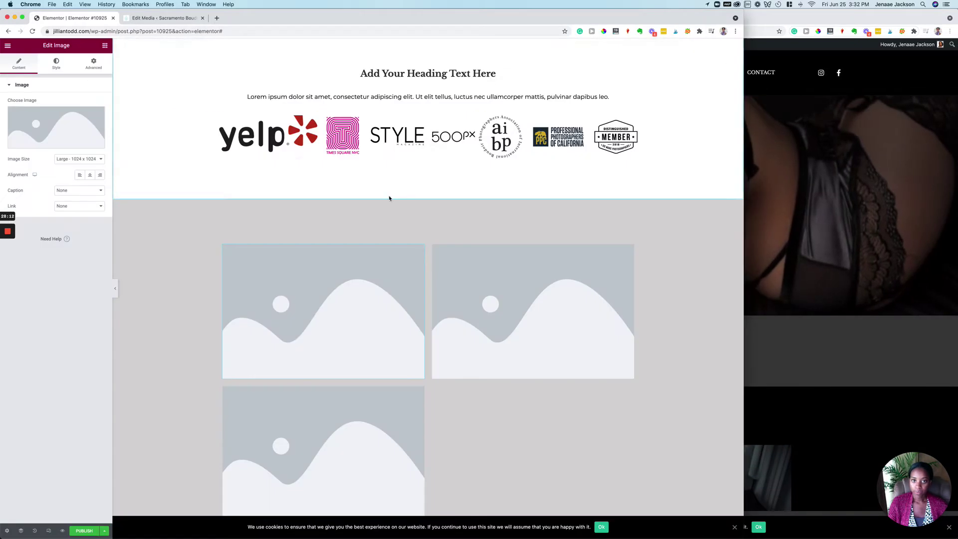
Compare the landing page's hero, logos and placeholder collage with the homepage's sections to judge which photo style suits the collage
{"action": "scroll", "coordinate": [307, 273], "scroll_direction": "up", "scroll_amount": 10}
{"action": "scroll", "coordinate": [307, 273], "scroll_direction": "down", "scroll_amount": 5}
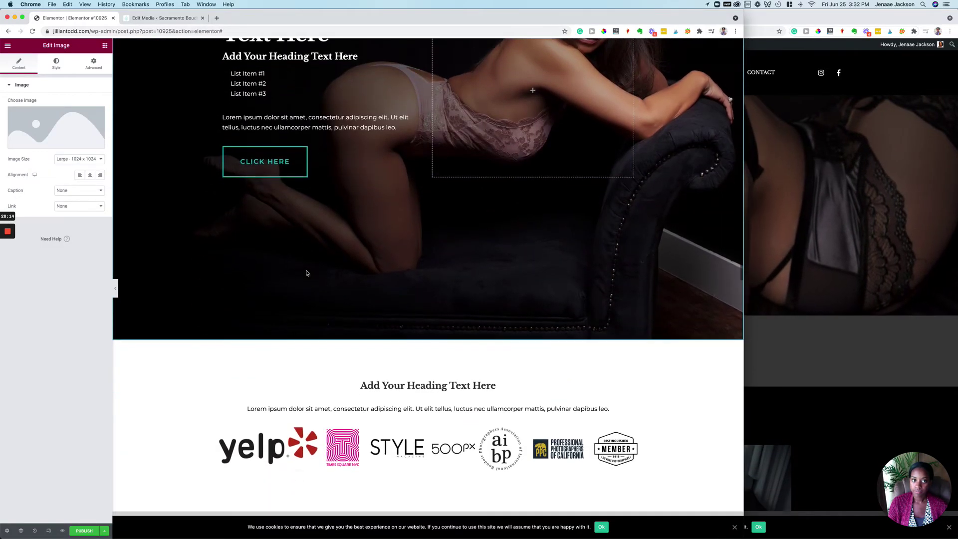
{"action": "scroll", "coordinate": [307, 274], "scroll_direction": "up", "scroll_amount": 4}
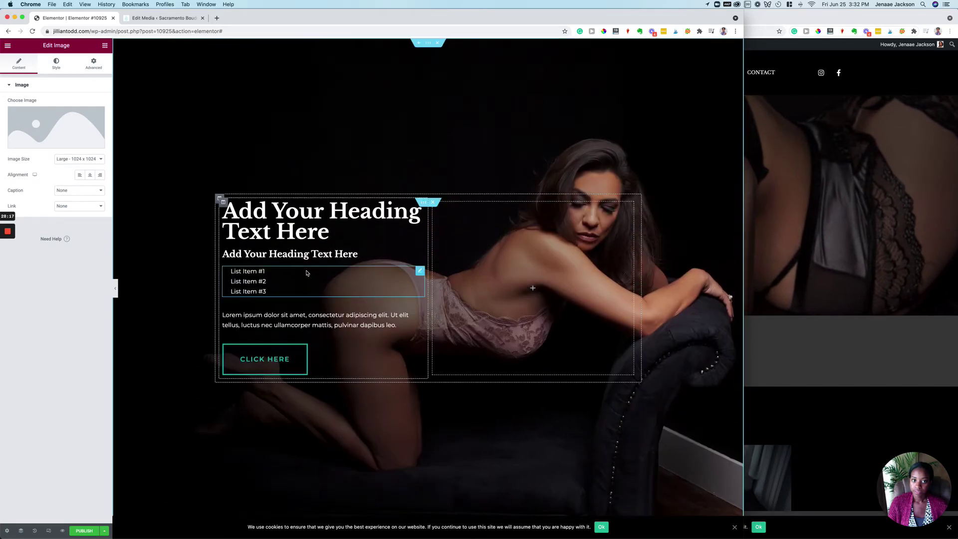
{"action": "scroll", "coordinate": [307, 274], "scroll_direction": "down", "scroll_amount": 10}
{"action": "scroll", "coordinate": [307, 274], "scroll_direction": "down", "scroll_amount": 7}
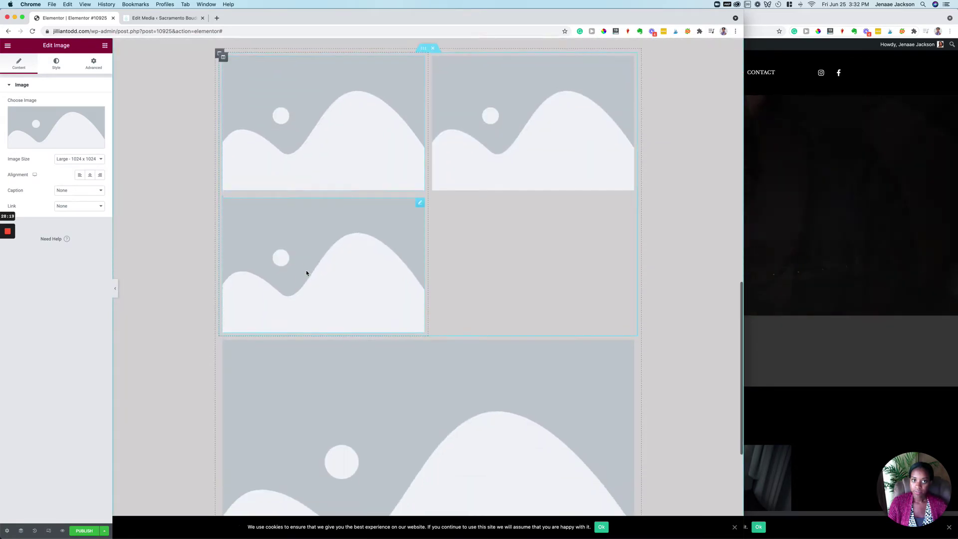
{"action": "scroll", "coordinate": [307, 273], "scroll_direction": "down", "scroll_amount": 1}
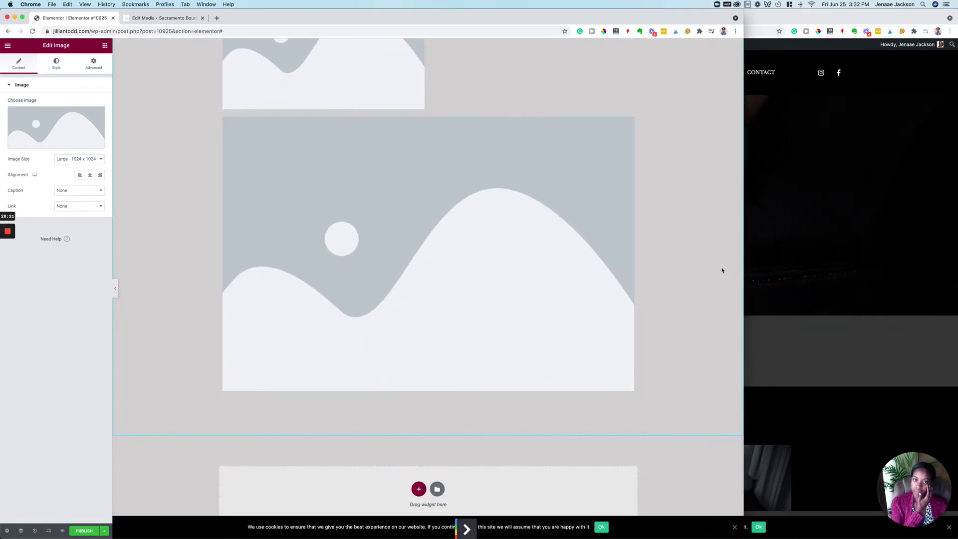
{"action": "left_click", "coordinate": [782, 259]}
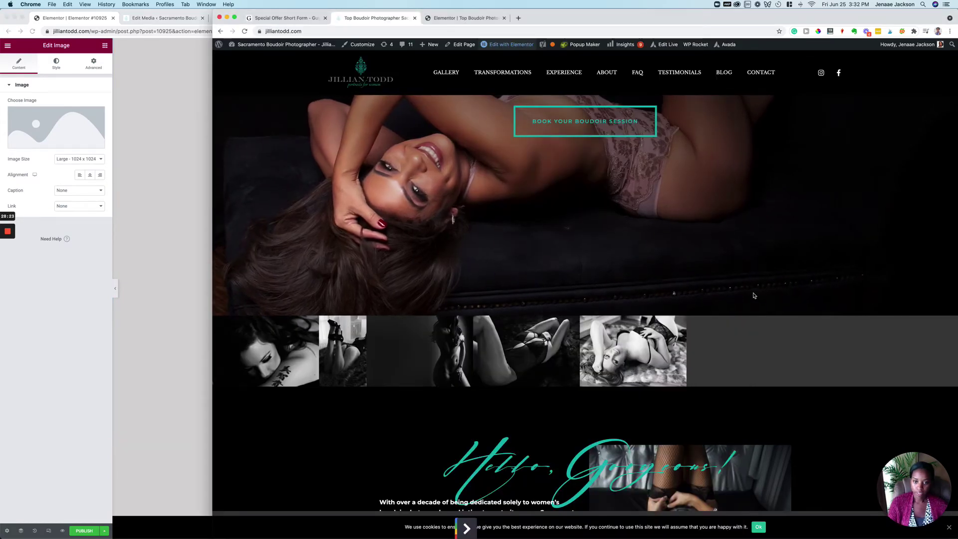
{"action": "scroll", "coordinate": [754, 296], "scroll_direction": "down", "scroll_amount": 15}
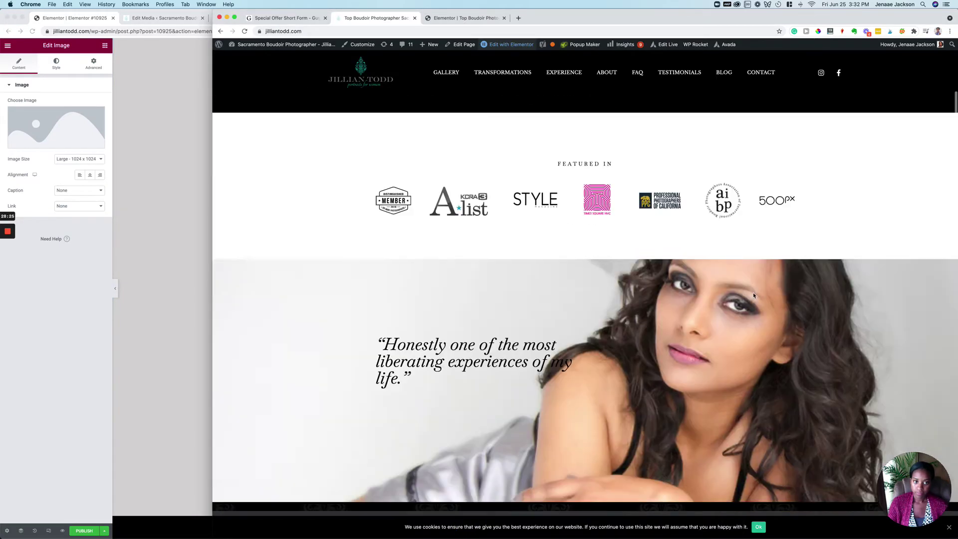
{"action": "scroll", "coordinate": [754, 295], "scroll_direction": "up", "scroll_amount": 11}
{"action": "scroll", "coordinate": [754, 295], "scroll_direction": "down", "scroll_amount": 12}
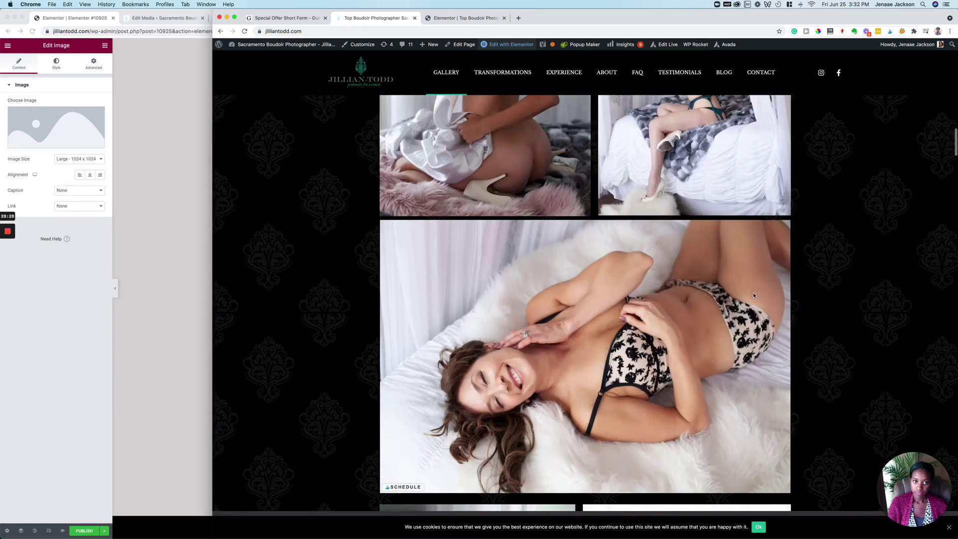
{"action": "left_click", "coordinate": [204, 272]}
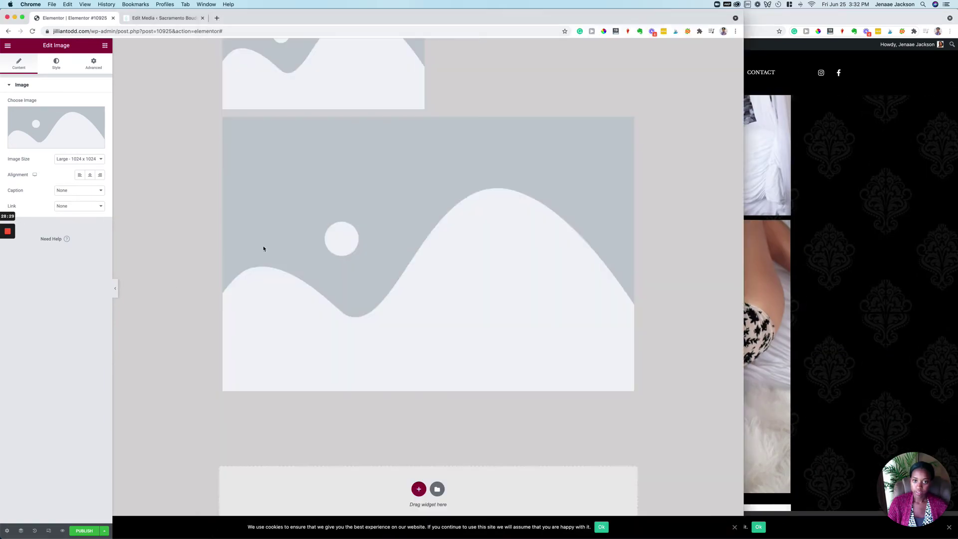
{"action": "scroll", "coordinate": [365, 210], "scroll_direction": "up", "scroll_amount": 8}
{"action": "scroll", "coordinate": [365, 210], "scroll_direction": "up", "scroll_amount": 10}
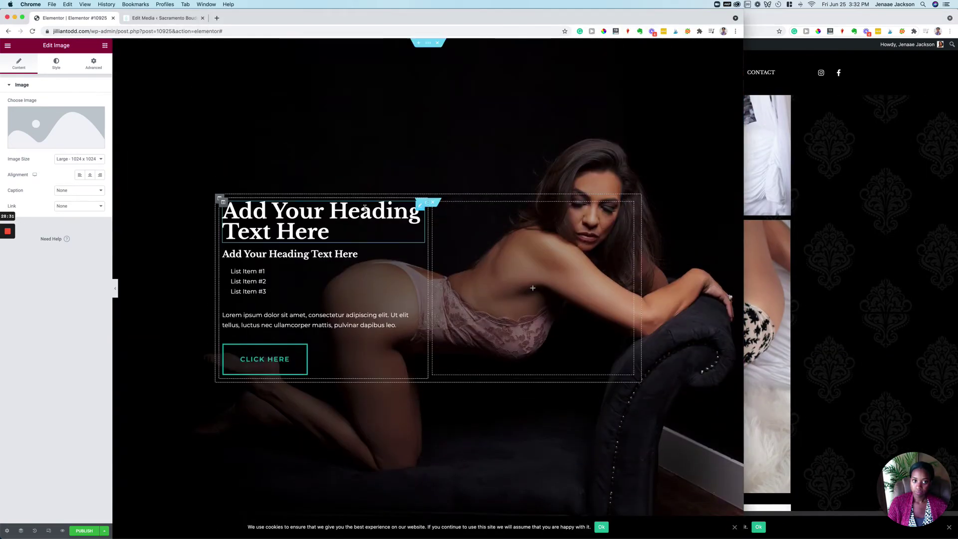
{"action": "scroll", "coordinate": [365, 211], "scroll_direction": "down", "scroll_amount": 5}
{"action": "scroll", "coordinate": [365, 210], "scroll_direction": "down", "scroll_amount": 5}
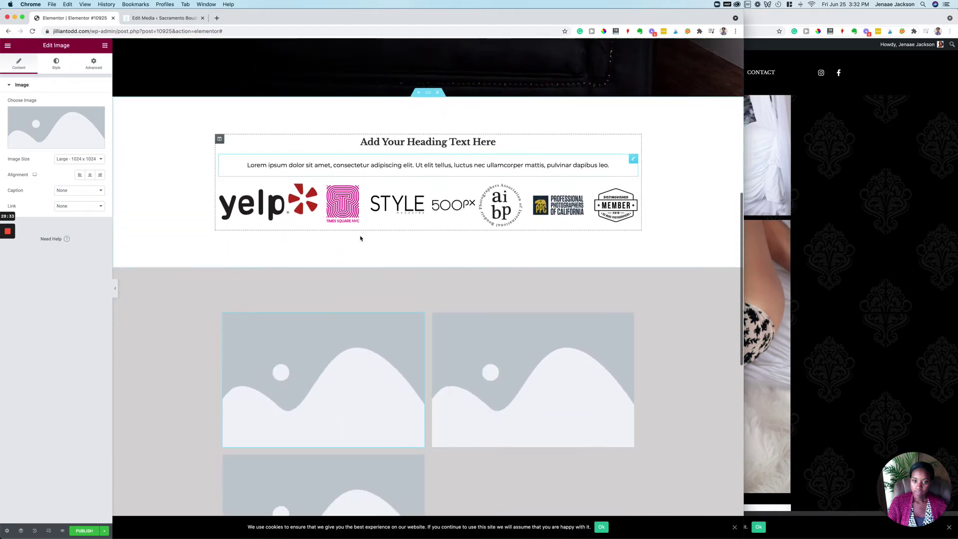
Insert the black-and-white noir-12 portfolio photo into the collage's upper-left placeholder
{"action": "left_click", "coordinate": [346, 329]}
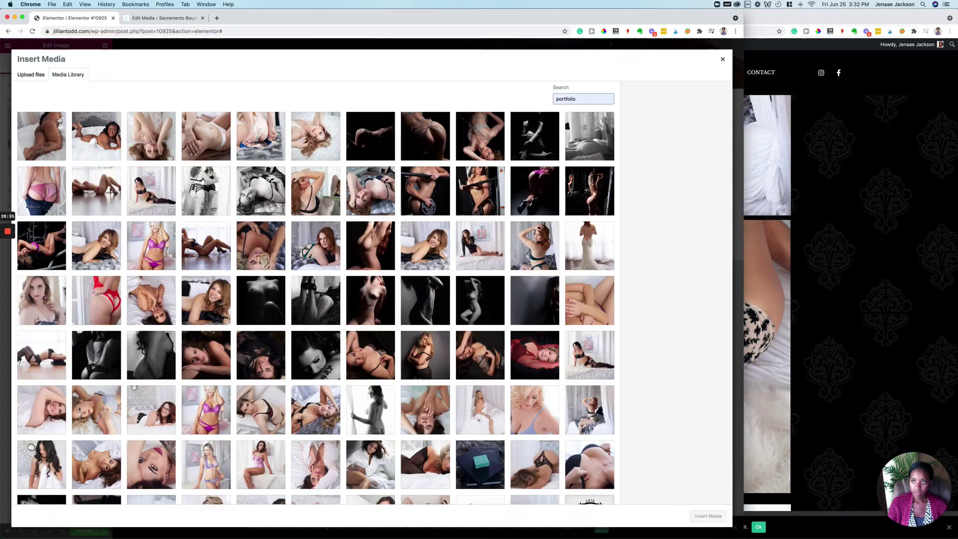
{"action": "left_click", "coordinate": [587, 101]}
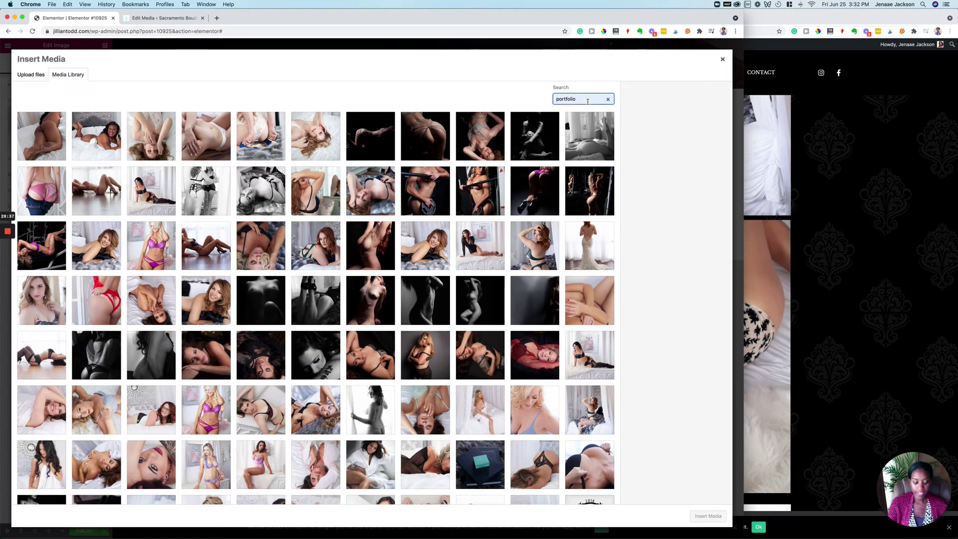
{"action": "left_click", "coordinate": [318, 374]}
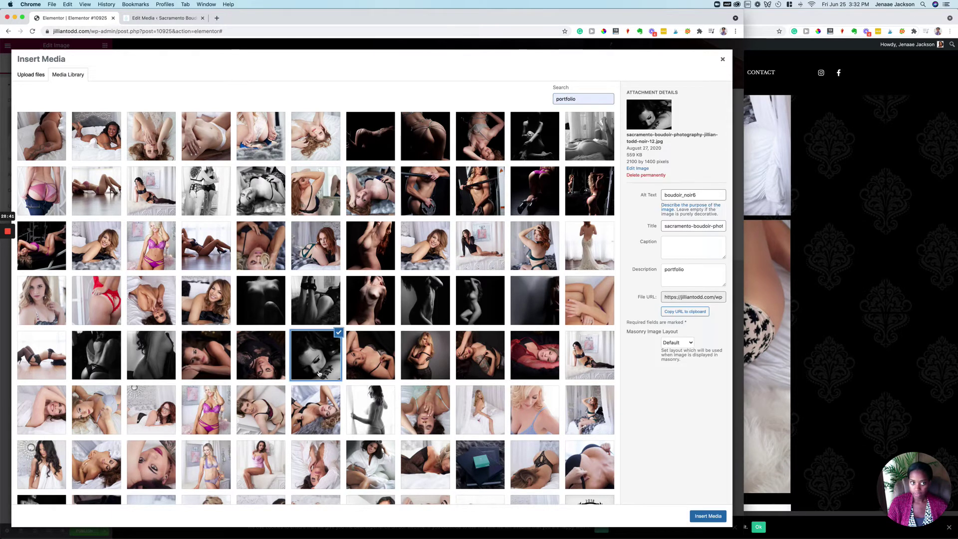
{"action": "left_click", "coordinate": [710, 517]}
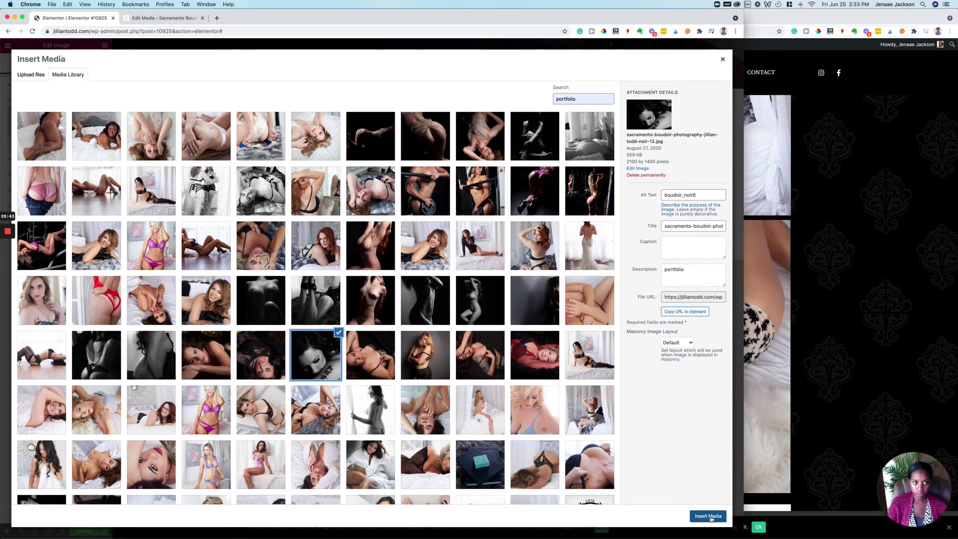
Find a dark photo among the "portfolio" images and insert sacramento-fine-art-boudoir-1006.jpg into the collage's lower-left placeholder
{"action": "scroll", "coordinate": [394, 393], "scroll_direction": "down", "scroll_amount": 2}
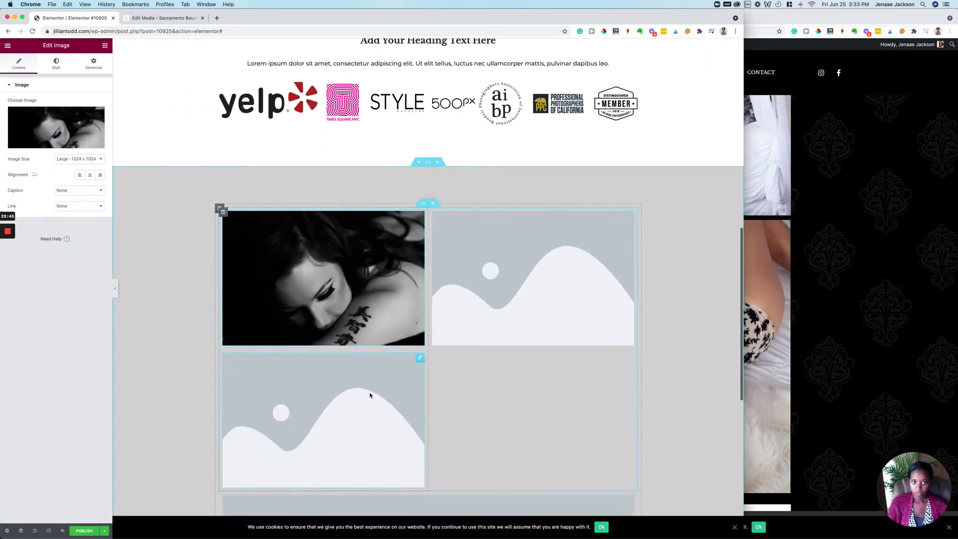
{"action": "left_click", "coordinate": [371, 395]}
{"action": "left_click", "coordinate": [56, 127]}
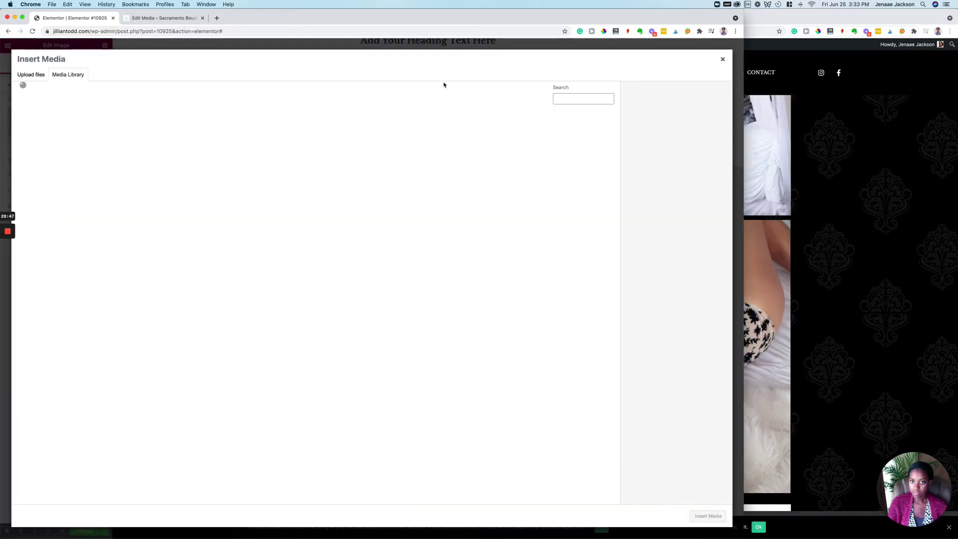
{"action": "left_click", "coordinate": [571, 98]}
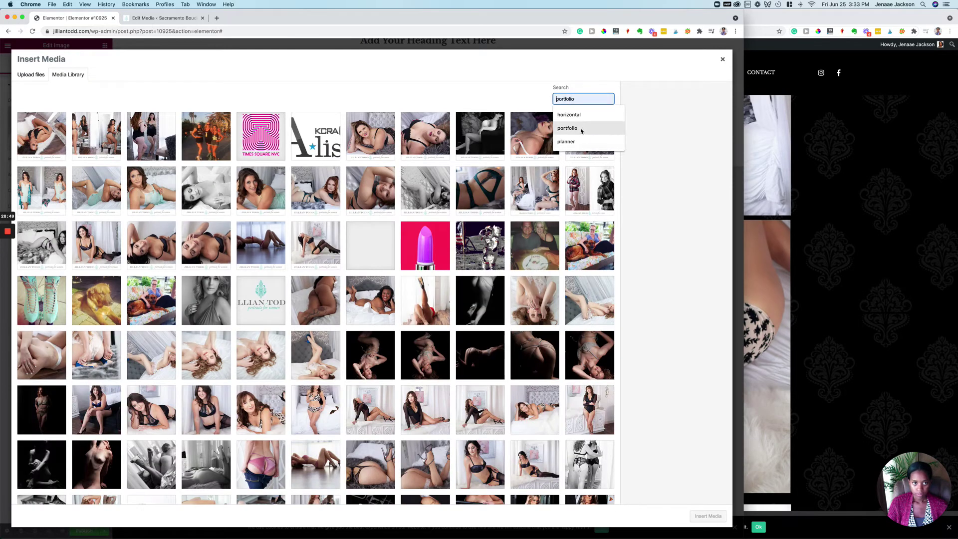
{"action": "left_click", "coordinate": [568, 129]}
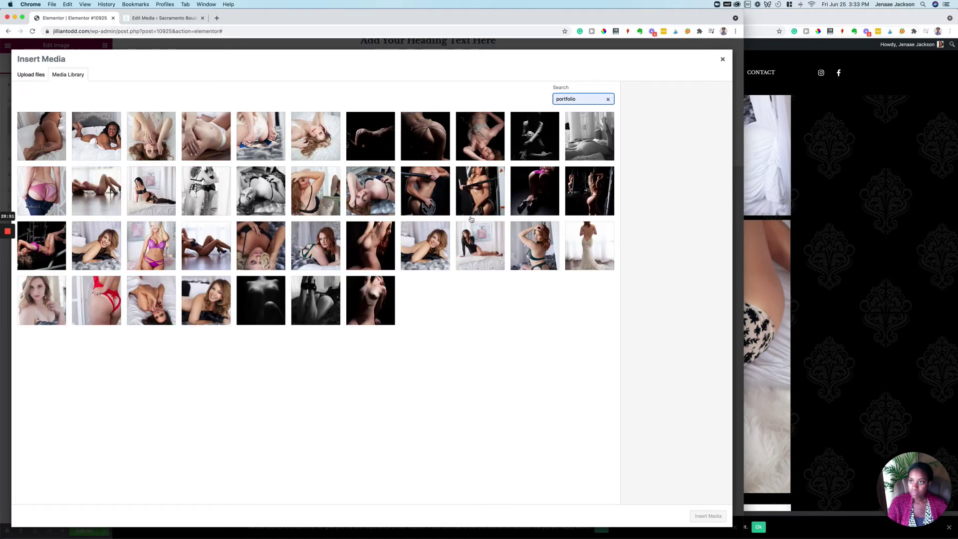
{"action": "left_click", "coordinate": [335, 307]}
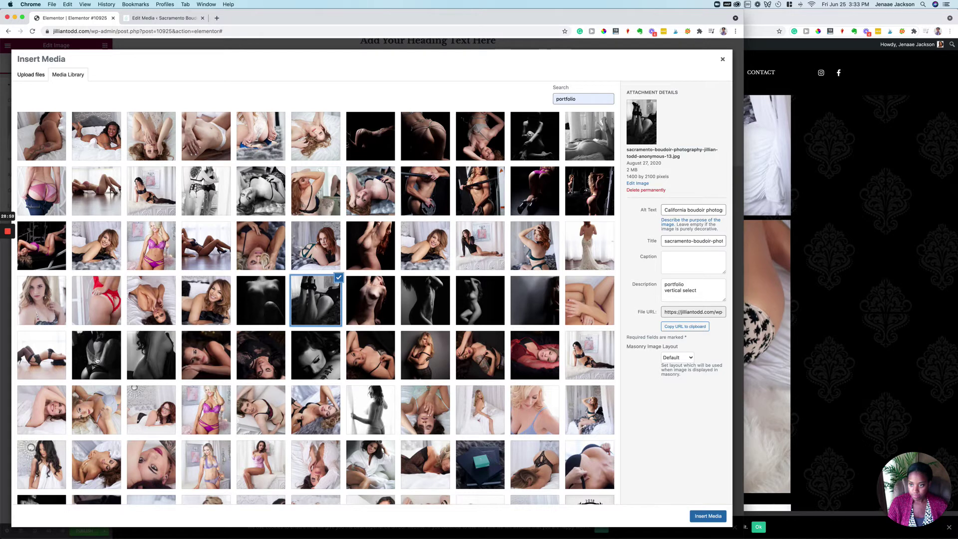
{"action": "left_click", "coordinate": [97, 361]}
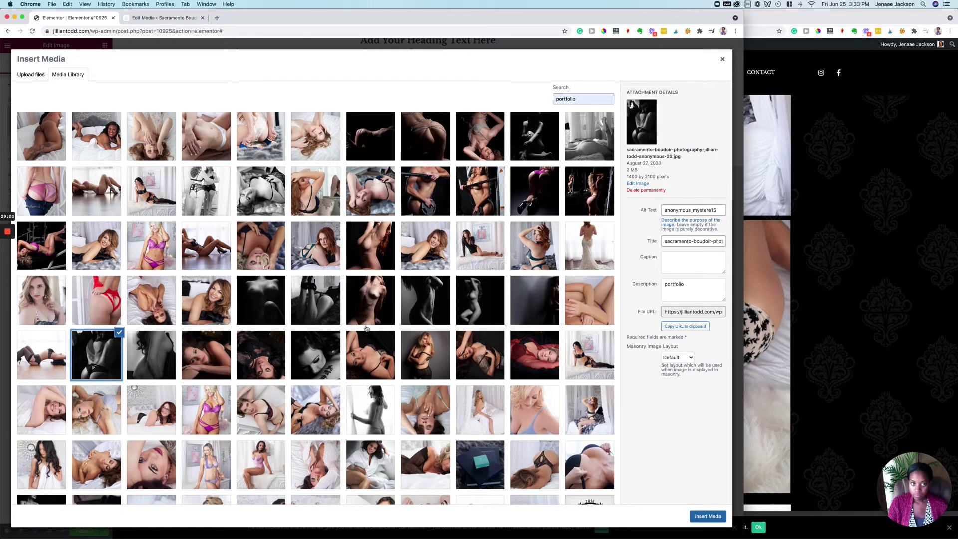
{"action": "scroll", "coordinate": [560, 159], "scroll_direction": "down", "scroll_amount": 5}
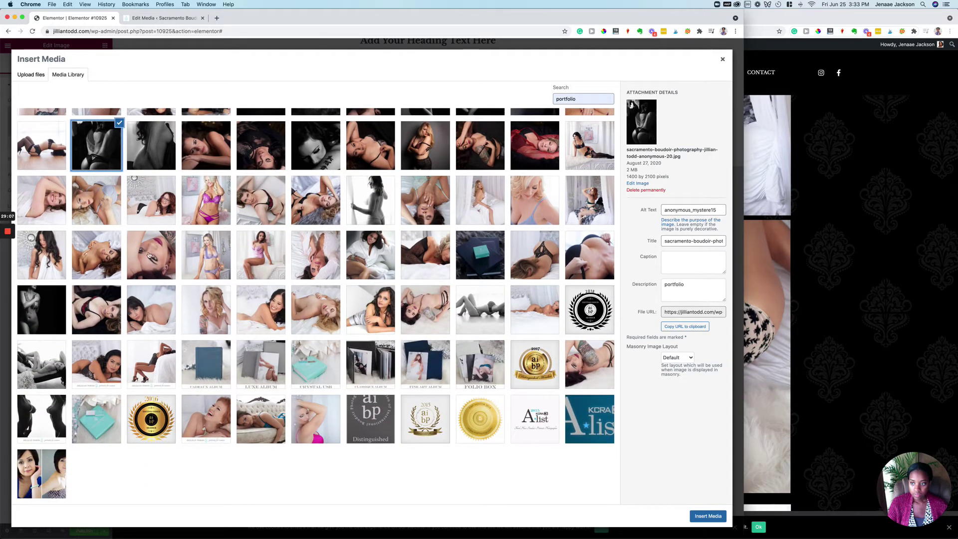
{"action": "left_click", "coordinate": [55, 324]}
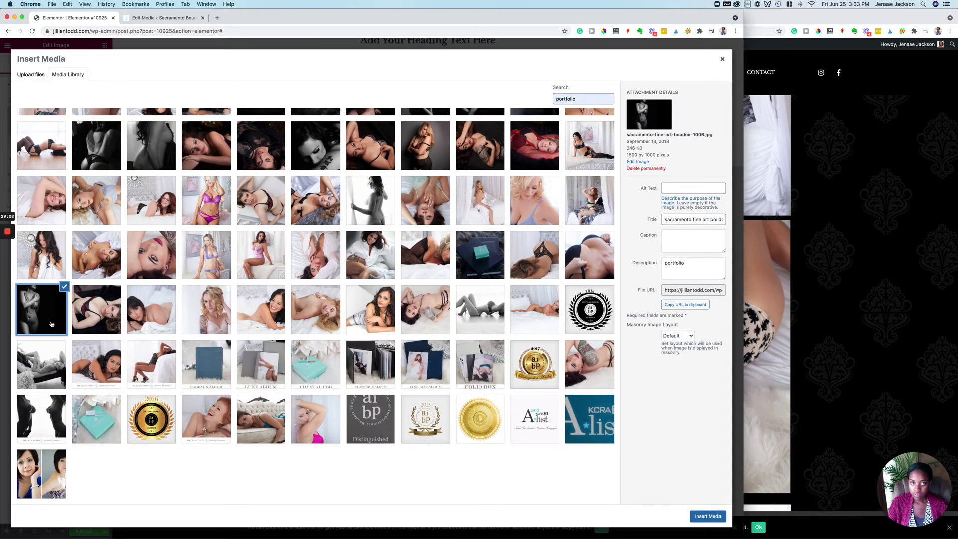
{"action": "left_click", "coordinate": [707, 518]}
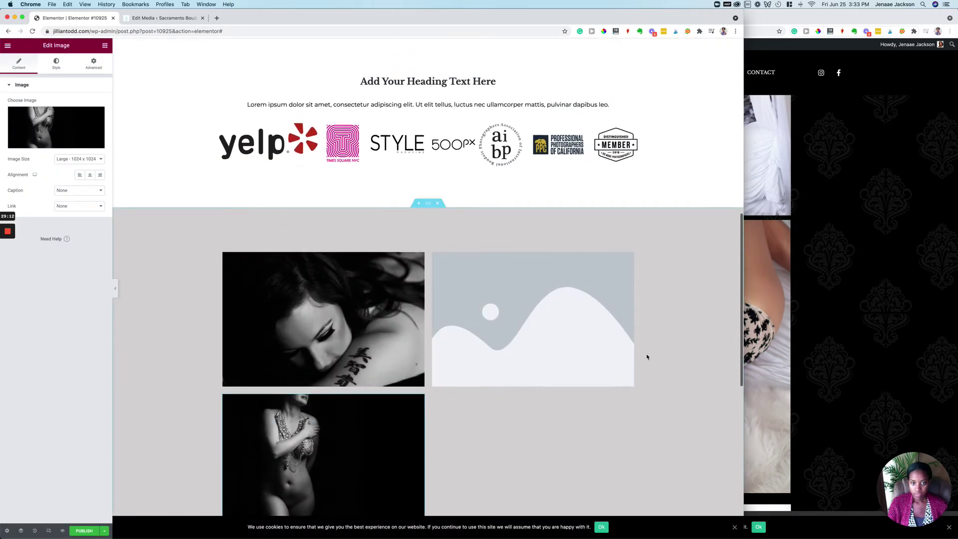
Search the media library for "portfolio" and insert the black-and-white anonymous-13 photo into the collage's right-hand placeholder
{"action": "left_click", "coordinate": [595, 349]}
{"action": "left_click", "coordinate": [70, 124]}
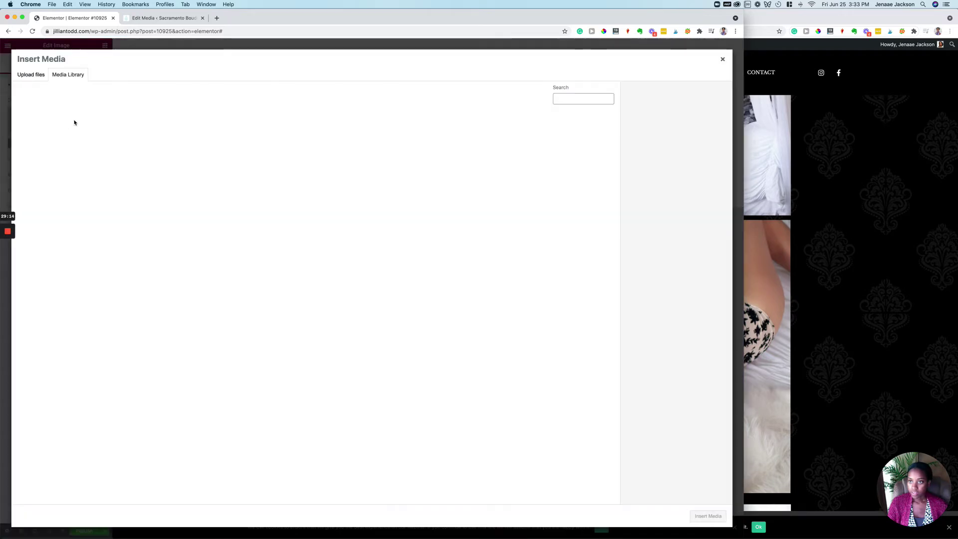
{"action": "left_click", "coordinate": [558, 100]}
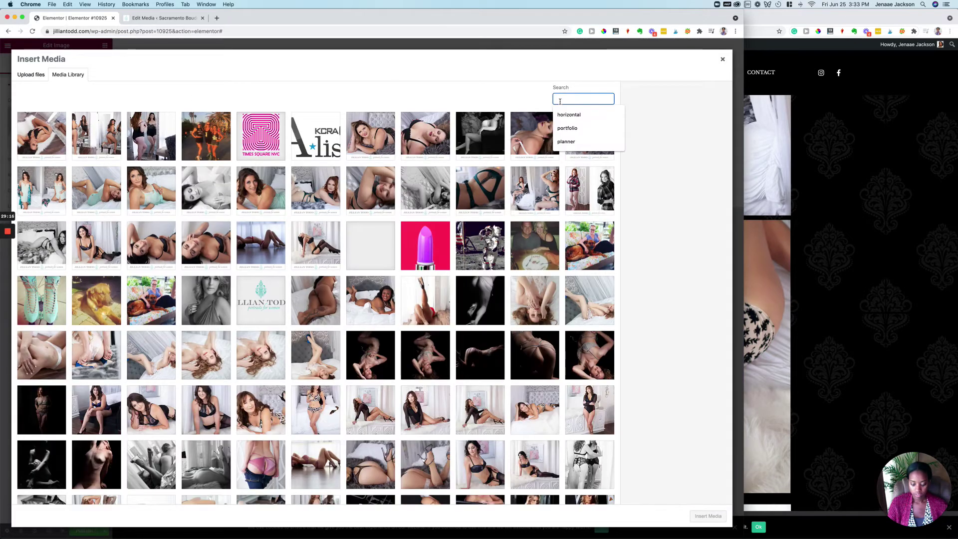
{"action": "type", "text": "#FFFFFF"}
{"action": "triple_click", "coordinate": [566, 100]}
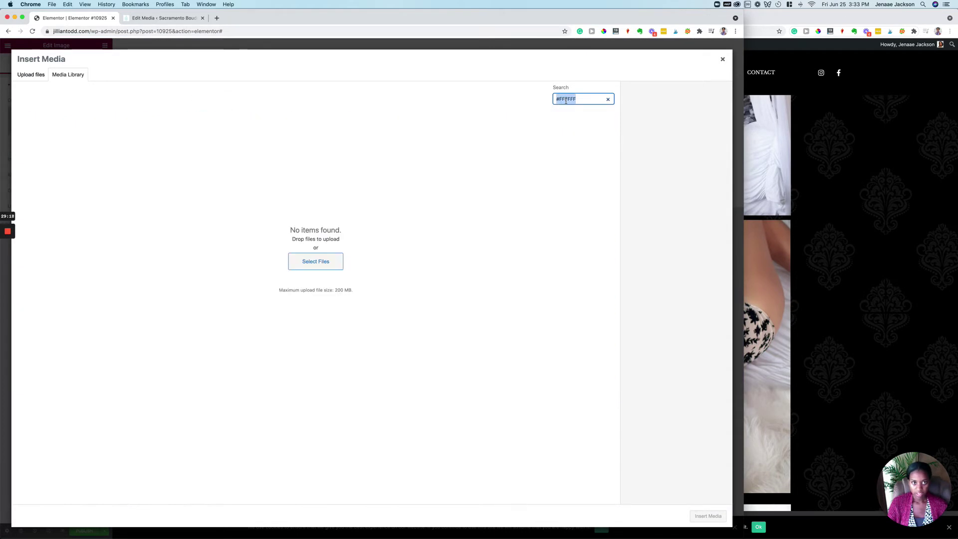
{"action": "type", "text": "portfolio"}
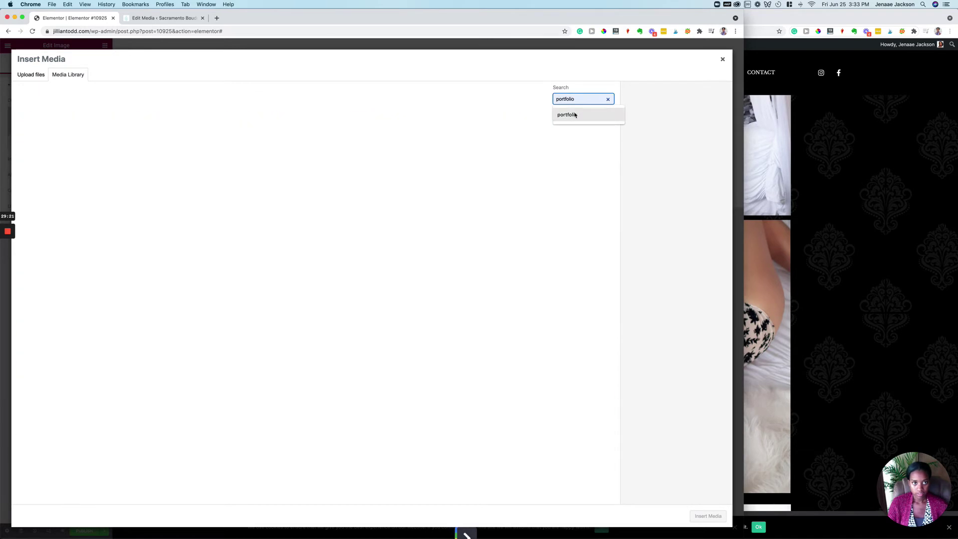
{"action": "left_click", "coordinate": [575, 116]}
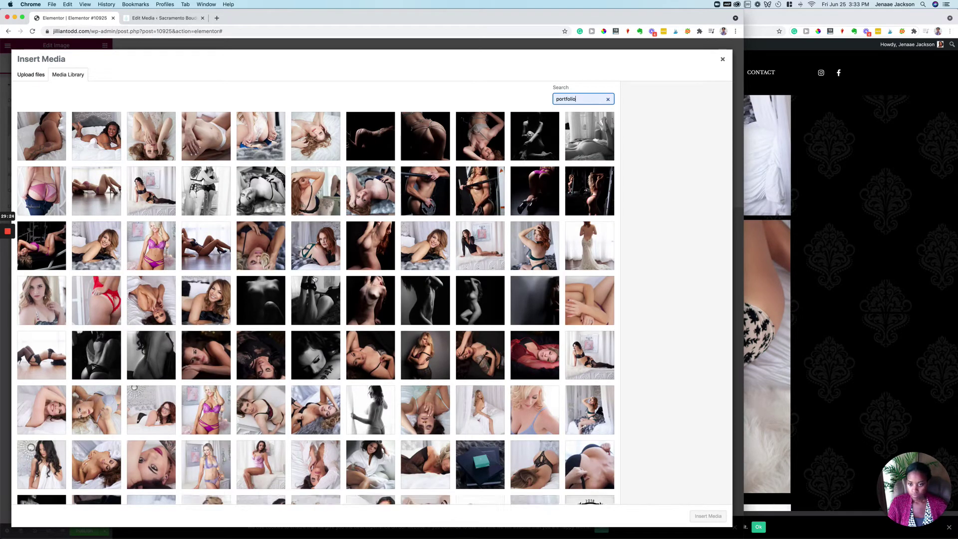
{"action": "left_click", "coordinate": [314, 279]}
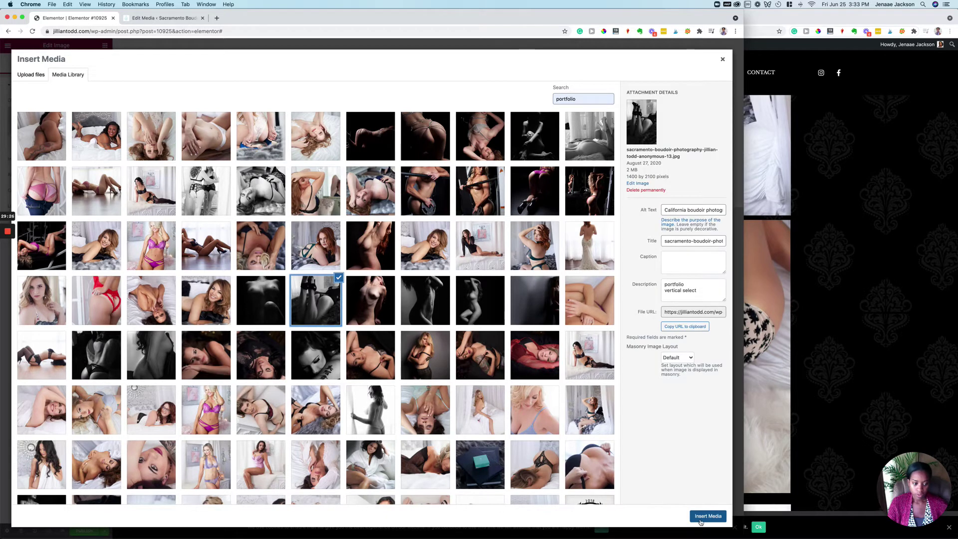
{"action": "left_click", "coordinate": [708, 516]}
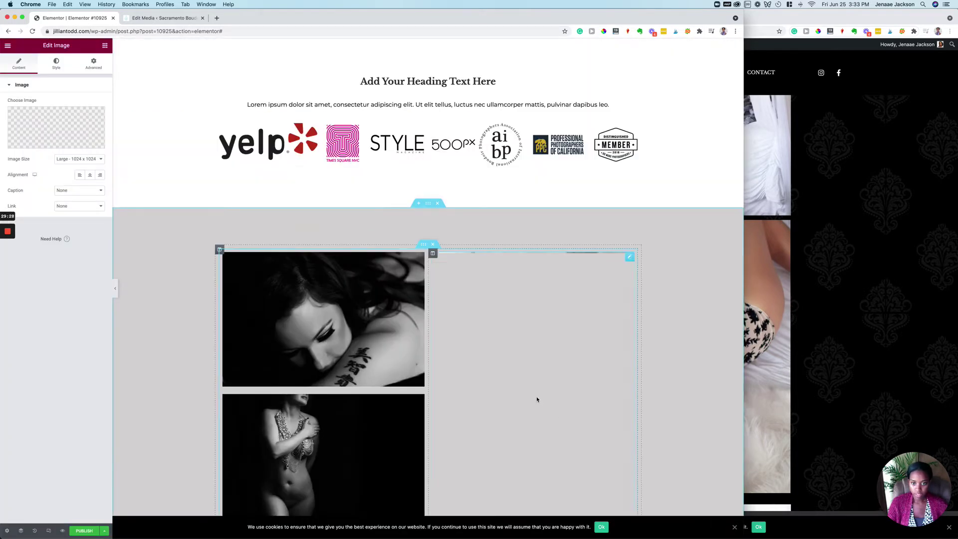
Replace the collage's lower-left photo with the black-and-white new-site-images-2246.jpg portfolio photo
{"action": "scroll", "coordinate": [537, 399], "scroll_direction": "down", "scroll_amount": 2}
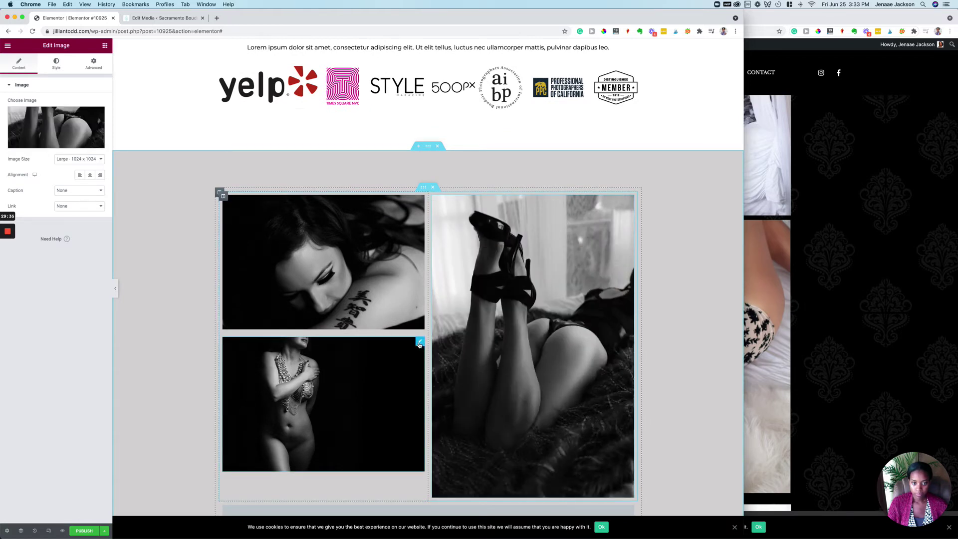
{"action": "left_click", "coordinate": [420, 343]}
{"action": "left_click", "coordinate": [52, 130]}
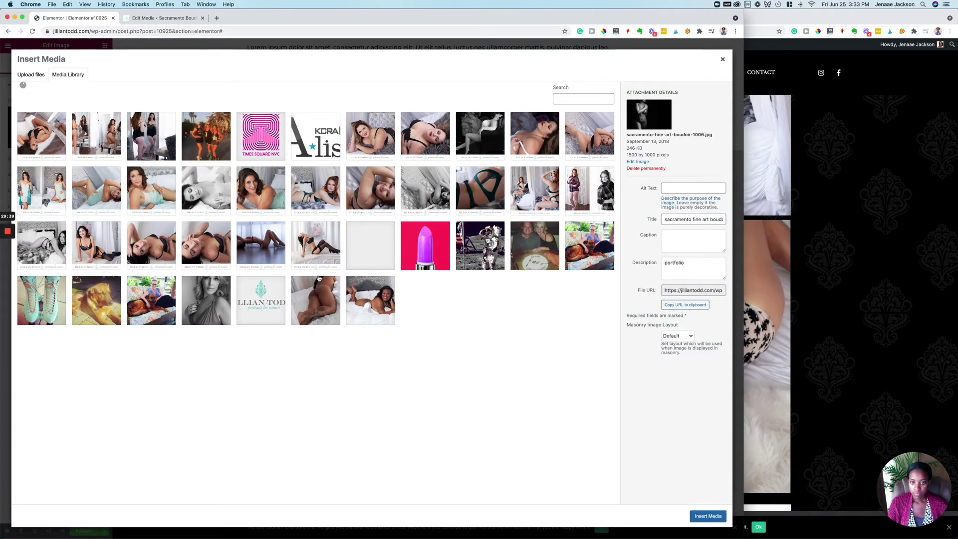
{"action": "scroll", "coordinate": [134, 362], "scroll_direction": "down", "scroll_amount": 2}
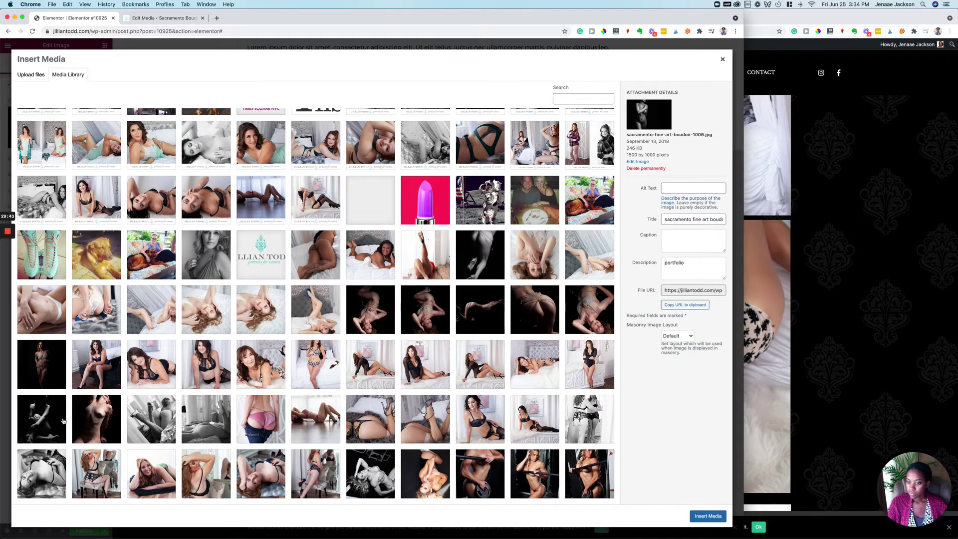
{"action": "left_click", "coordinate": [50, 467]}
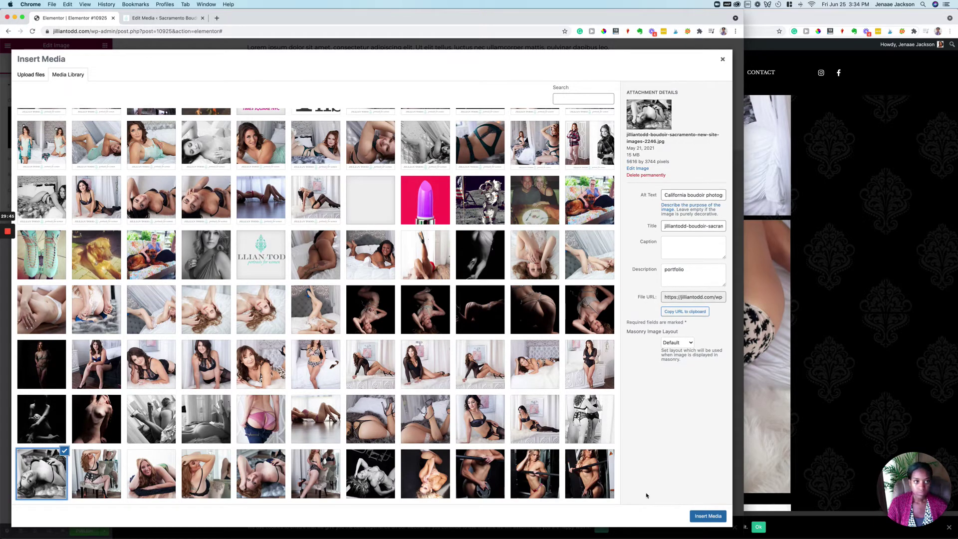
{"action": "left_click", "coordinate": [712, 515]}
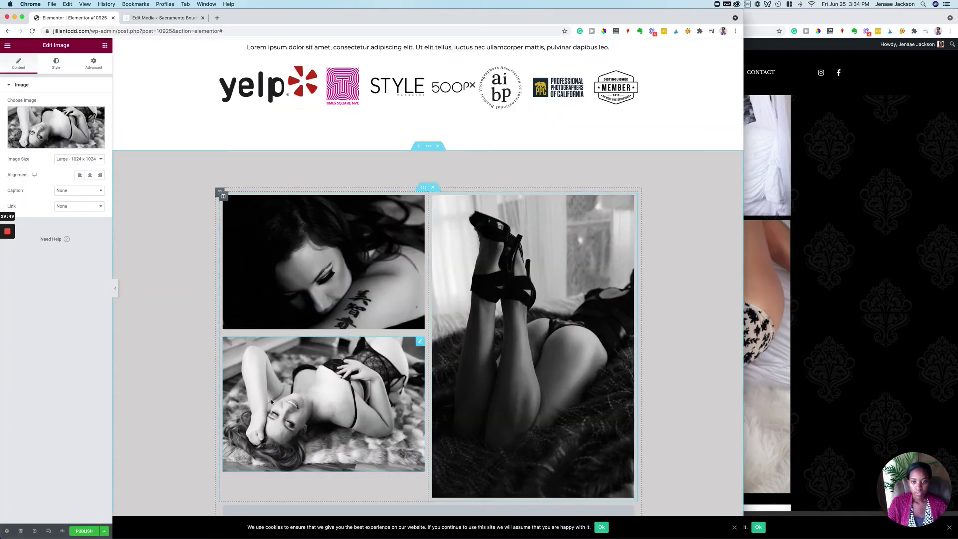
Widen the collage's left column slightly so its two stacked photos match the height of the tall photo beside them
{"action": "scroll", "coordinate": [638, 286], "scroll_direction": "up", "scroll_amount": 10}
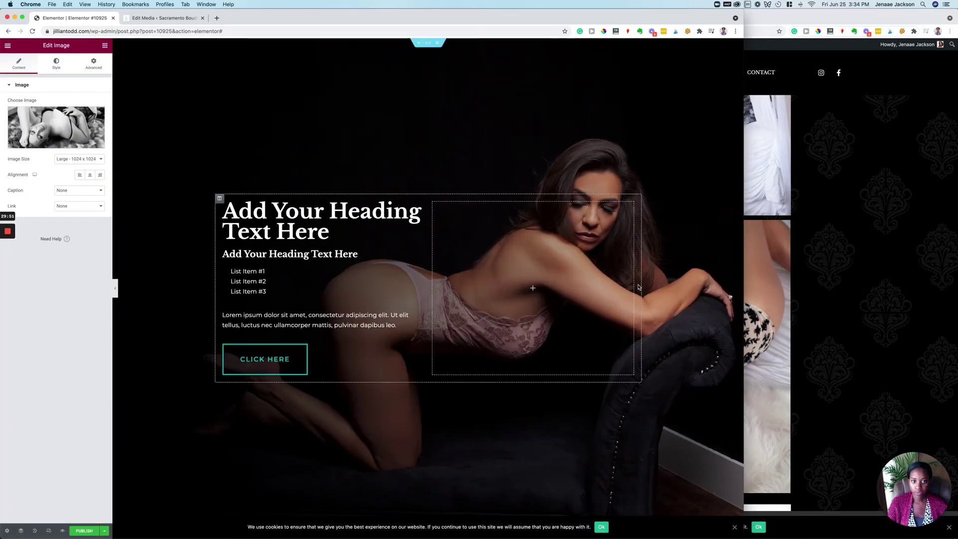
{"action": "scroll", "coordinate": [638, 287], "scroll_direction": "down", "scroll_amount": 9}
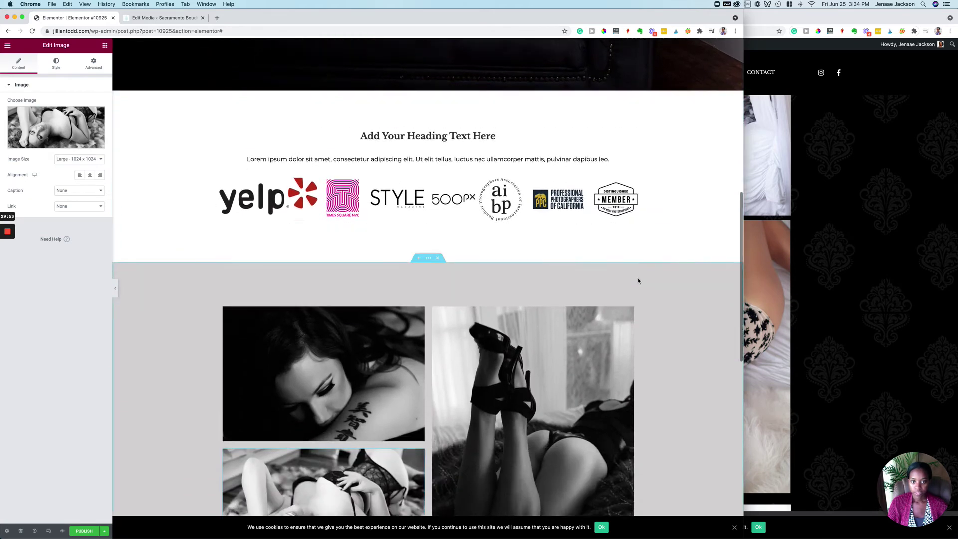
{"action": "scroll", "coordinate": [507, 303], "scroll_direction": "down", "scroll_amount": 3}
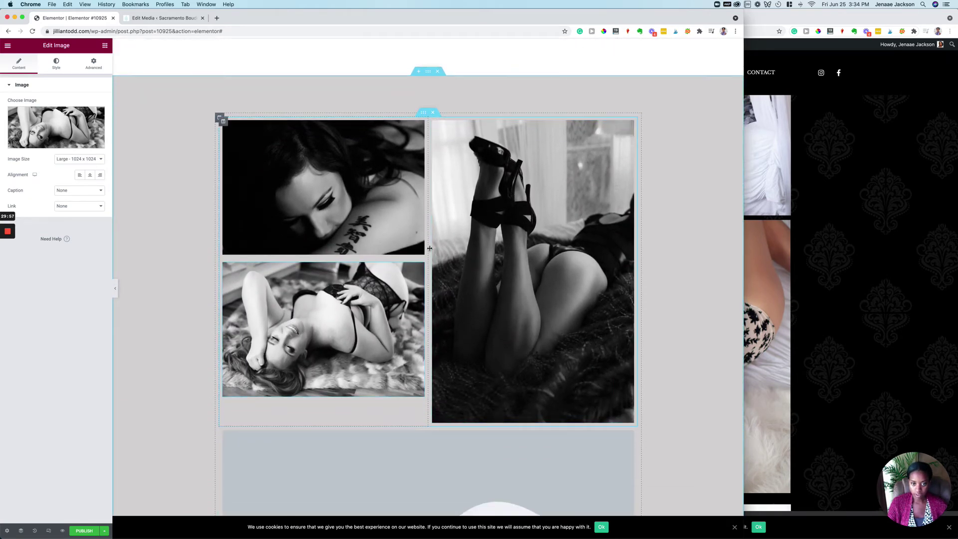
{"action": "left_click_drag", "start_coordinate": [429, 252], "coordinate": [438, 254]}
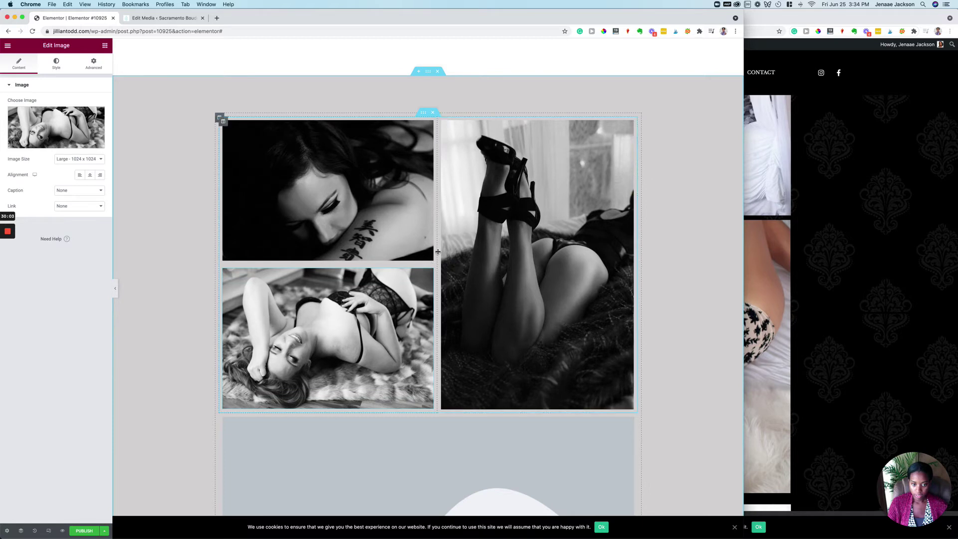
{"action": "scroll", "coordinate": [444, 360], "scroll_direction": "down", "scroll_amount": 5}
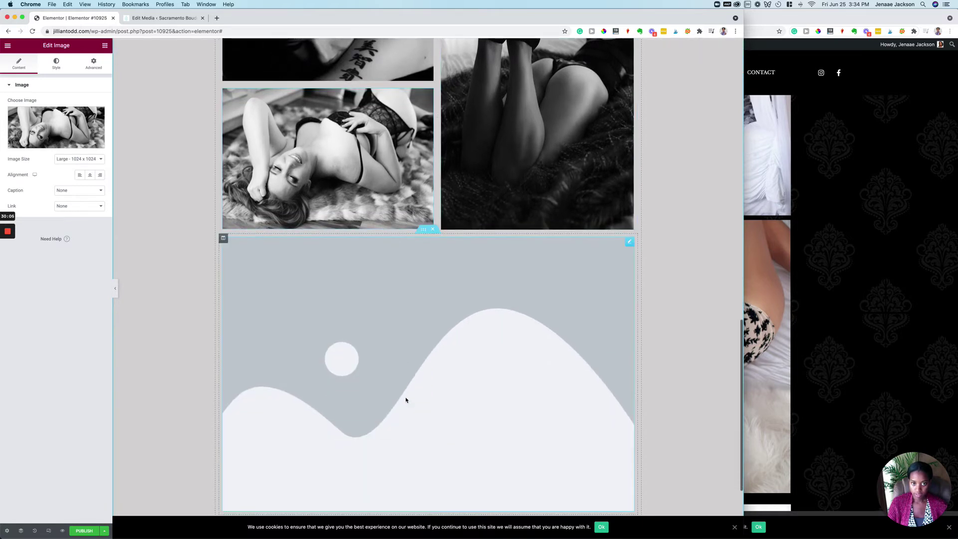
{"action": "scroll", "coordinate": [535, 338], "scroll_direction": "up", "scroll_amount": 4}
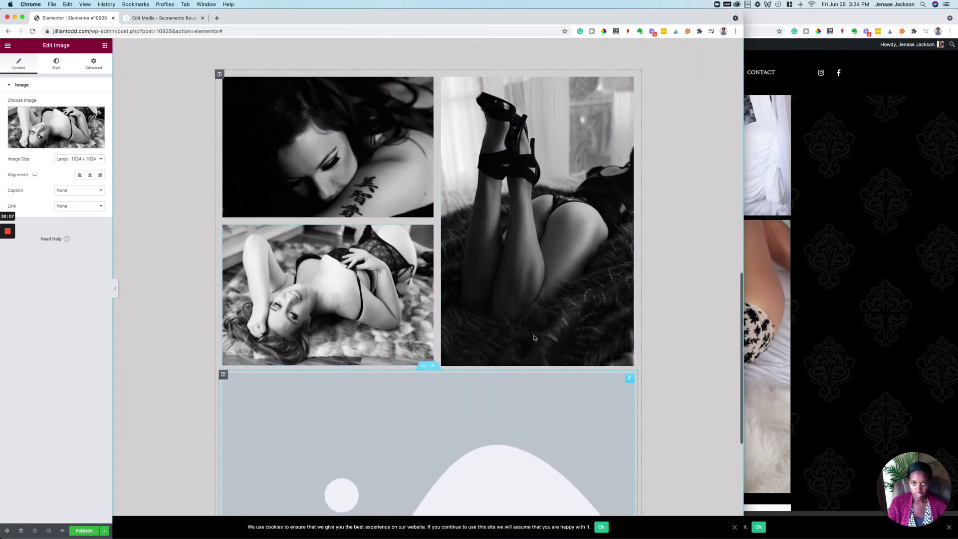
{"action": "scroll", "coordinate": [534, 338], "scroll_direction": "up", "scroll_amount": 6}
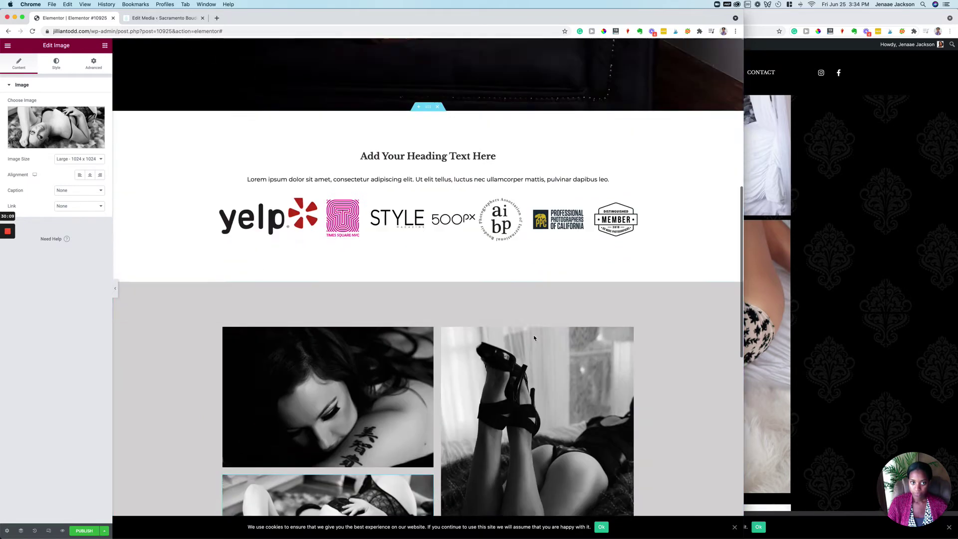
Filter the media library by "portfolio" and insert sacramento-boudoir-folsom-1339.jpg into the wide placeholder at the bottom of the collage
{"action": "scroll", "coordinate": [525, 348], "scroll_direction": "down", "scroll_amount": 8}
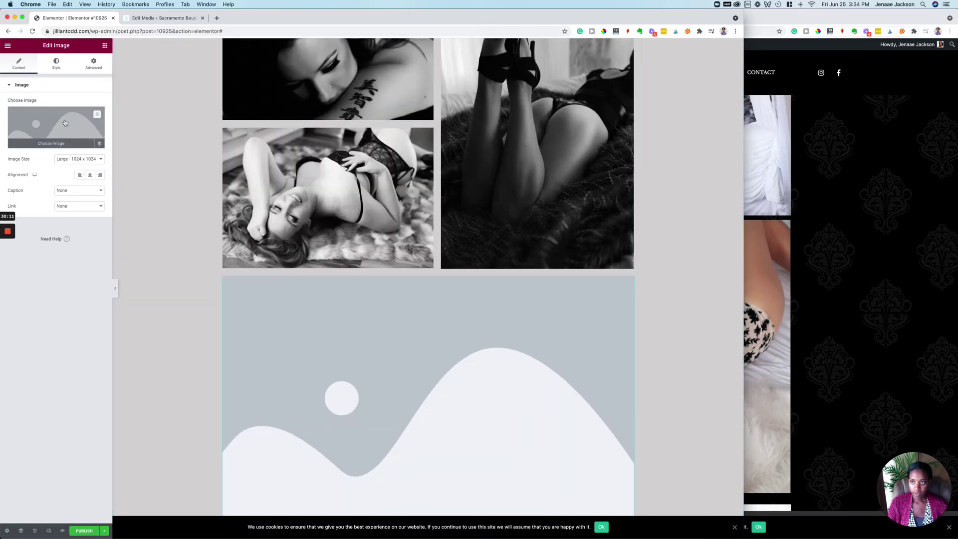
{"action": "left_click", "coordinate": [65, 122]}
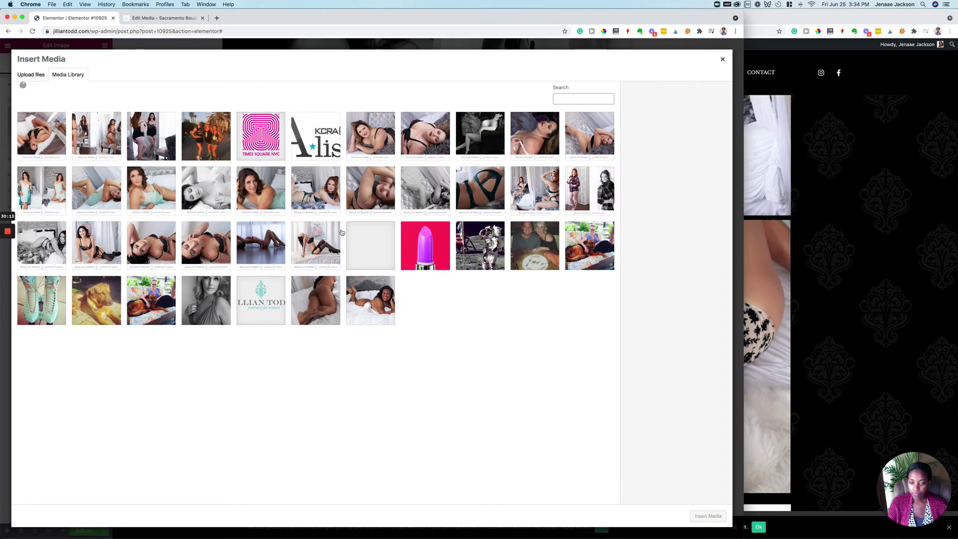
{"action": "left_click", "coordinate": [592, 100]}
{"action": "left_click", "coordinate": [577, 127]}
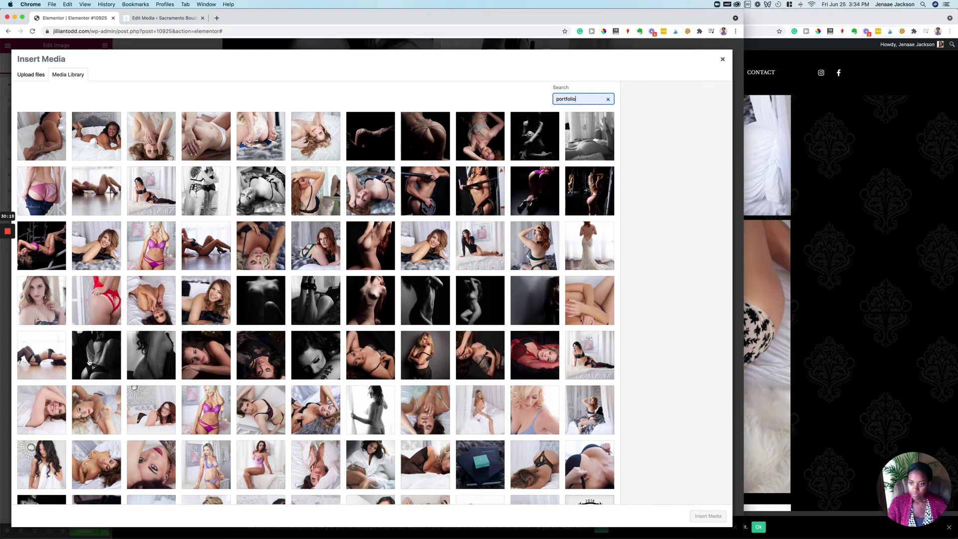
{"action": "left_click", "coordinate": [89, 363]}
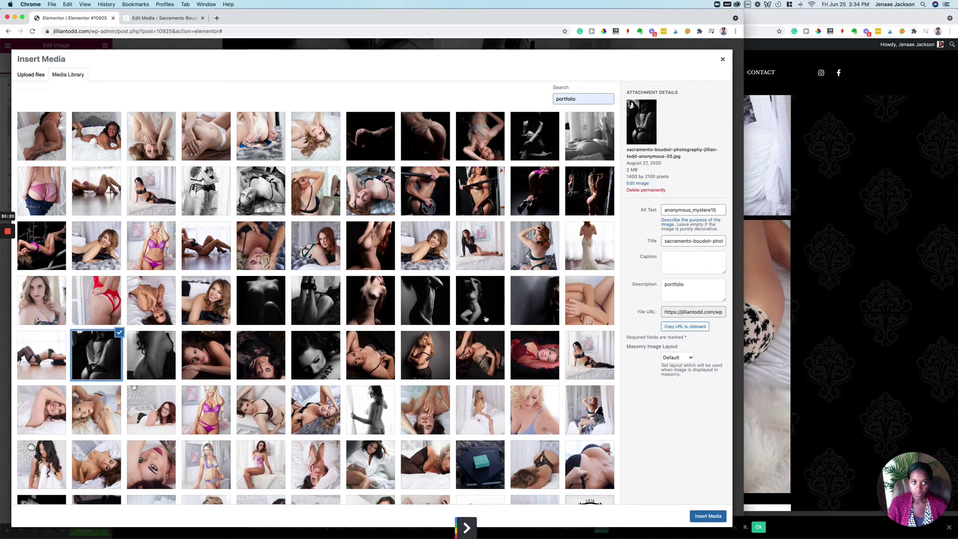
{"action": "left_click", "coordinate": [724, 59]}
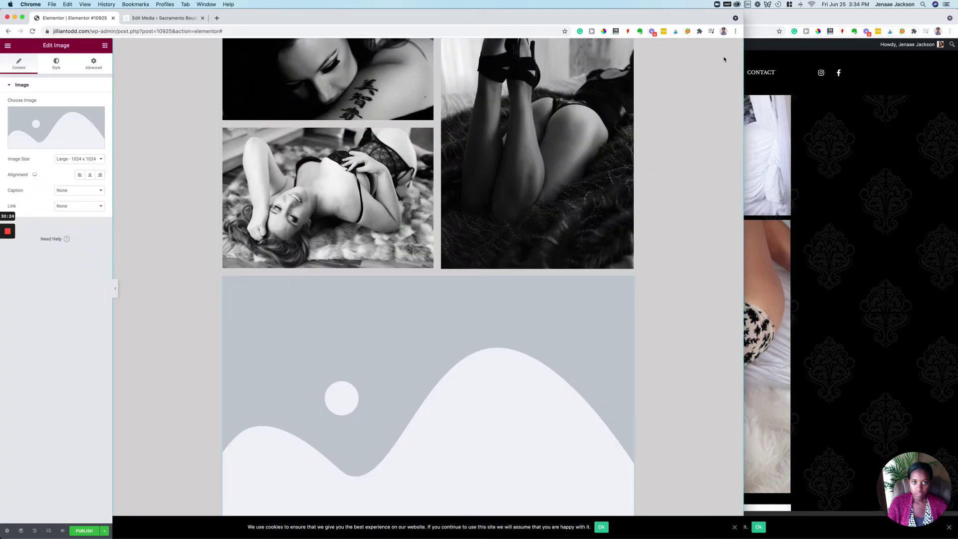
{"action": "left_click", "coordinate": [292, 290]}
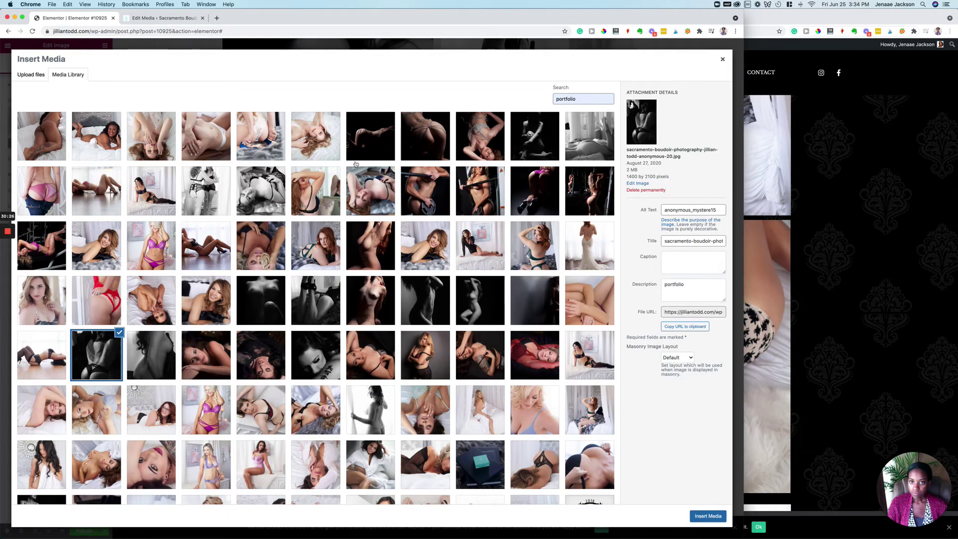
{"action": "scroll", "coordinate": [415, 357], "scroll_direction": "down", "scroll_amount": 5}
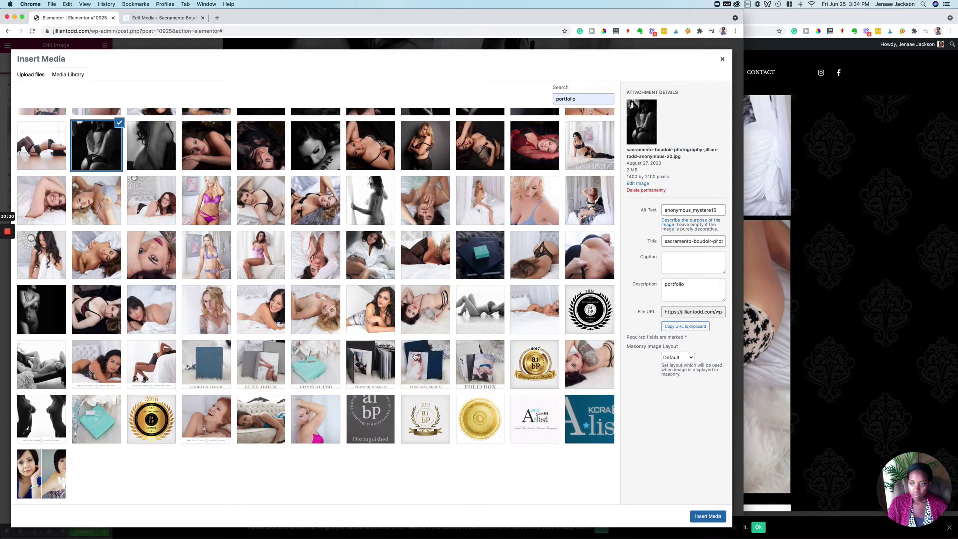
{"action": "left_click", "coordinate": [55, 356]}
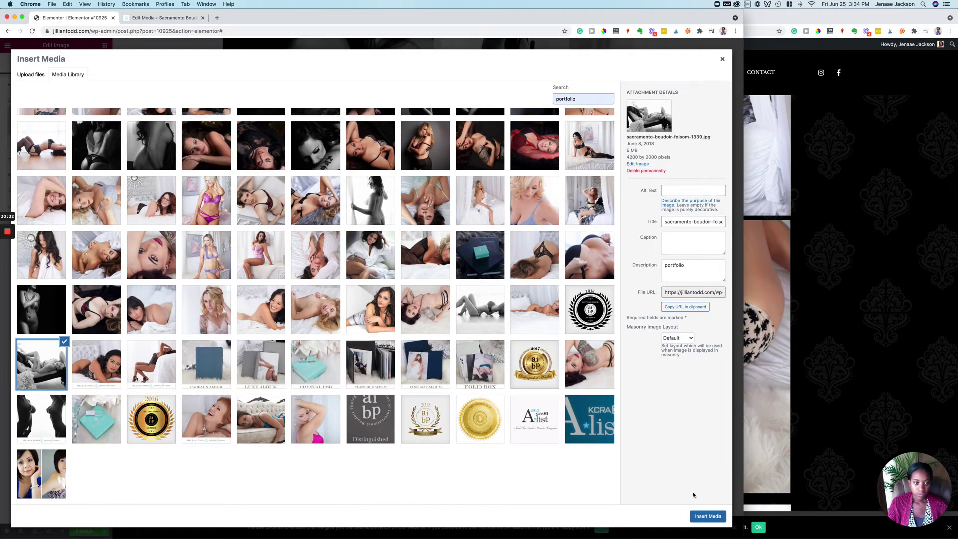
{"action": "left_click", "coordinate": [707, 515]}
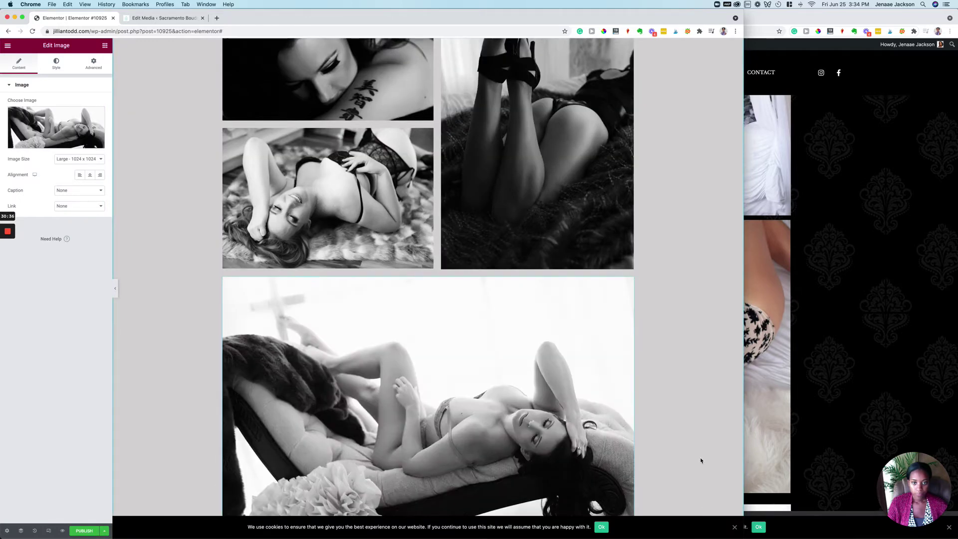
Swap the two stacked photos in the collage's left column by moving the noir-12 portrait below the reclining photo
{"action": "scroll", "coordinate": [701, 460], "scroll_direction": "up", "scroll_amount": 2}
{"action": "scroll", "coordinate": [701, 460], "scroll_direction": "up", "scroll_amount": 2}
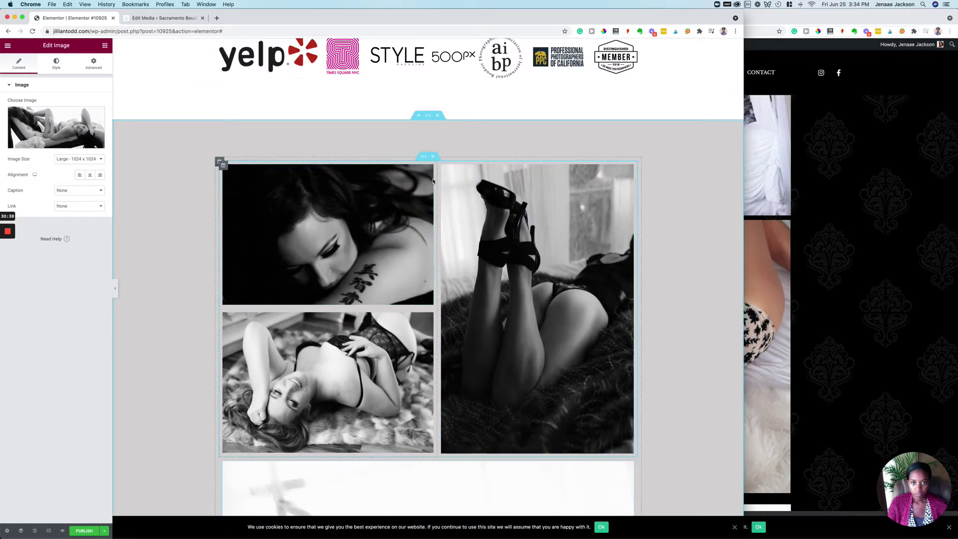
{"action": "left_click_drag", "start_coordinate": [429, 169], "coordinate": [367, 299]}
{"action": "scroll", "coordinate": [367, 301], "scroll_direction": "down", "scroll_amount": 3}
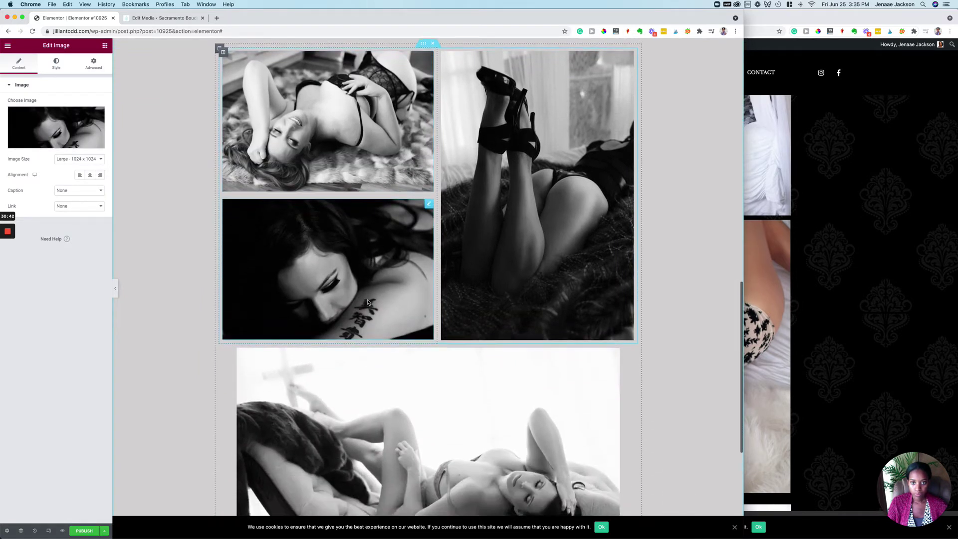
Review the rearranged collage from the logos section down to the wide bottom photo to judge how the images fit together
{"action": "scroll", "coordinate": [368, 301], "scroll_direction": "down", "scroll_amount": 1}
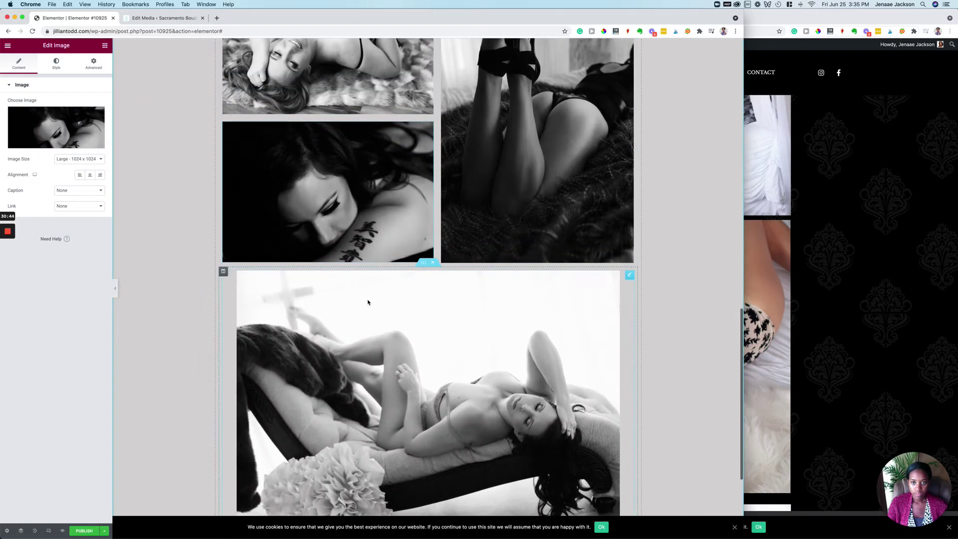
{"action": "scroll", "coordinate": [669, 277], "scroll_direction": "down", "scroll_amount": 2}
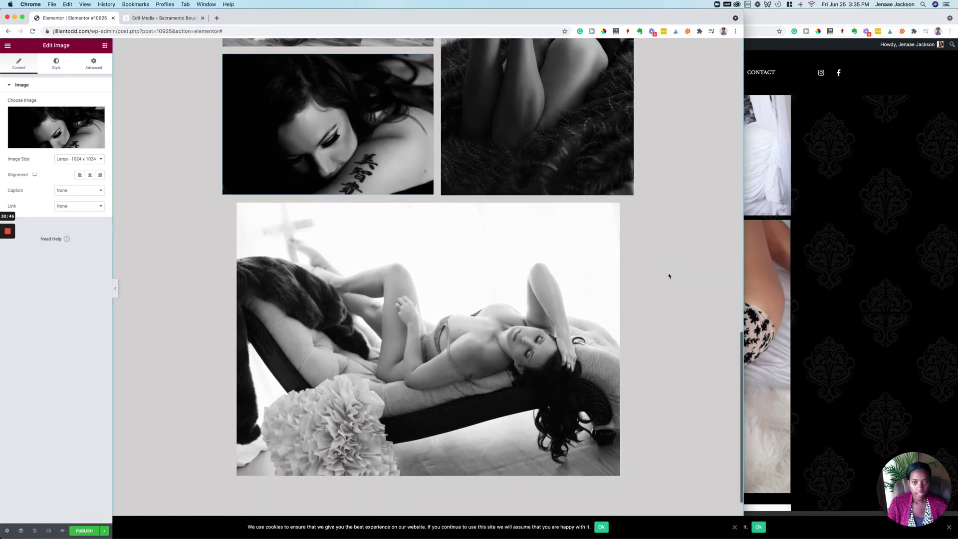
{"action": "scroll", "coordinate": [669, 276], "scroll_direction": "up", "scroll_amount": 10}
{"action": "scroll", "coordinate": [669, 276], "scroll_direction": "down", "scroll_amount": 8}
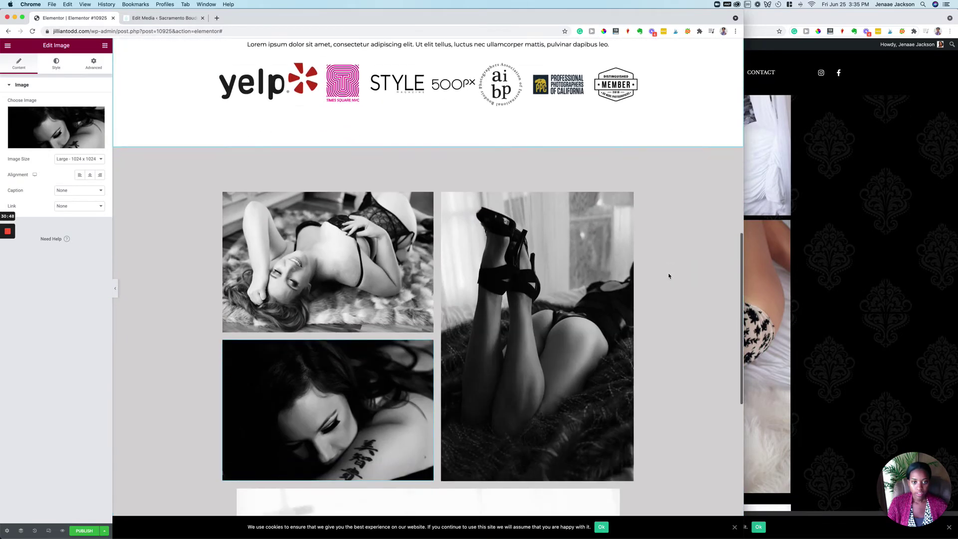
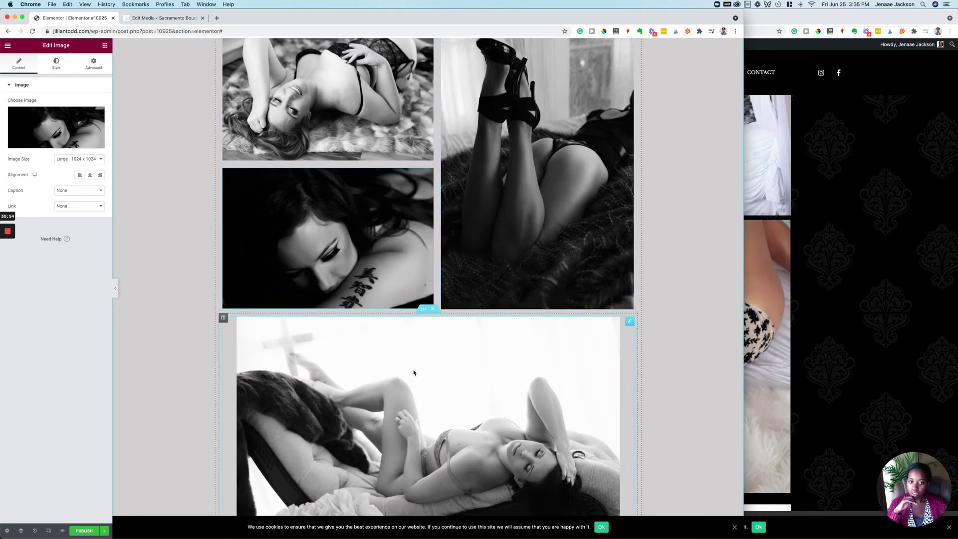
{"action": "scroll", "coordinate": [413, 373], "scroll_direction": "down", "scroll_amount": 1}
{"action": "scroll", "coordinate": [587, 343], "scroll_direction": "down", "scroll_amount": 2}
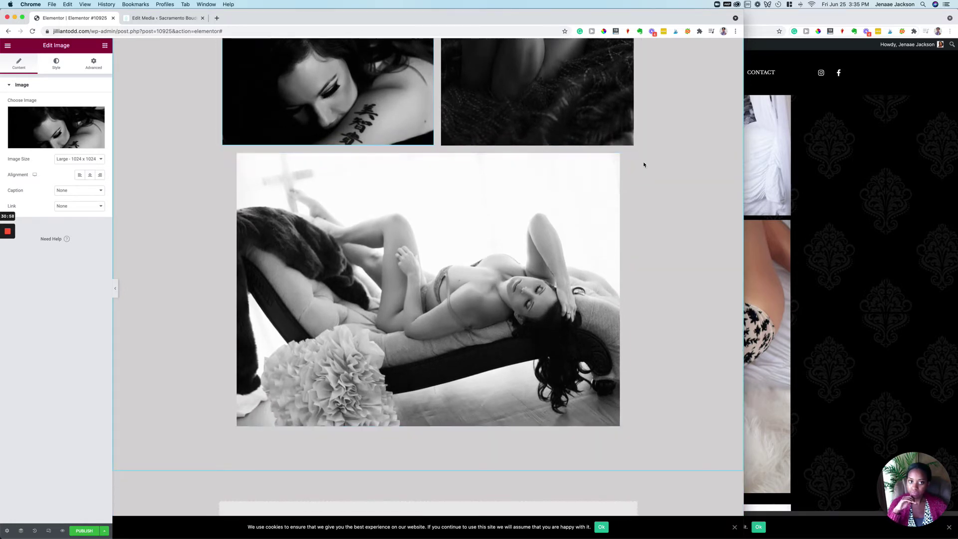
Set the width of the wide reclining photo at the bottom of the collage to 100%
{"action": "left_click", "coordinate": [56, 64]}
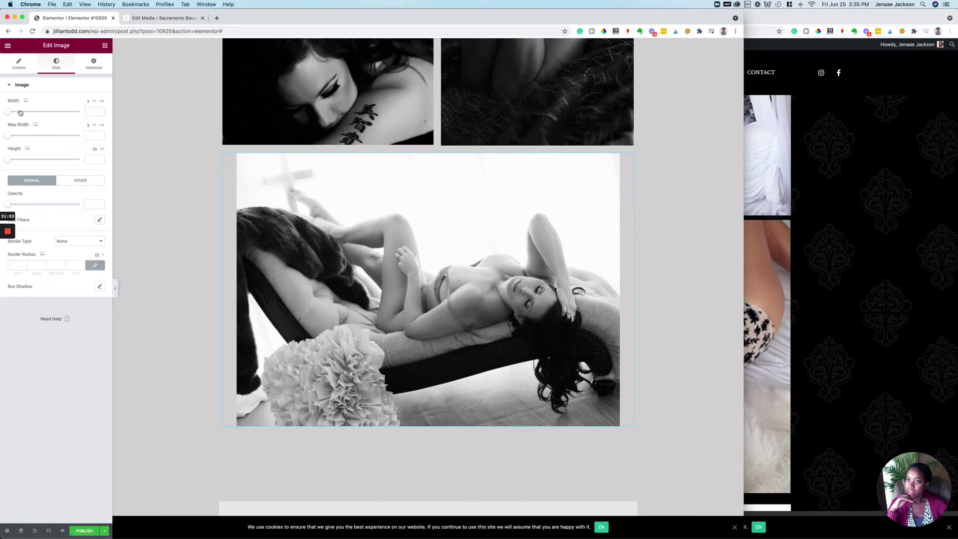
{"action": "left_click_drag", "start_coordinate": [20, 112], "coordinate": [80, 111]}
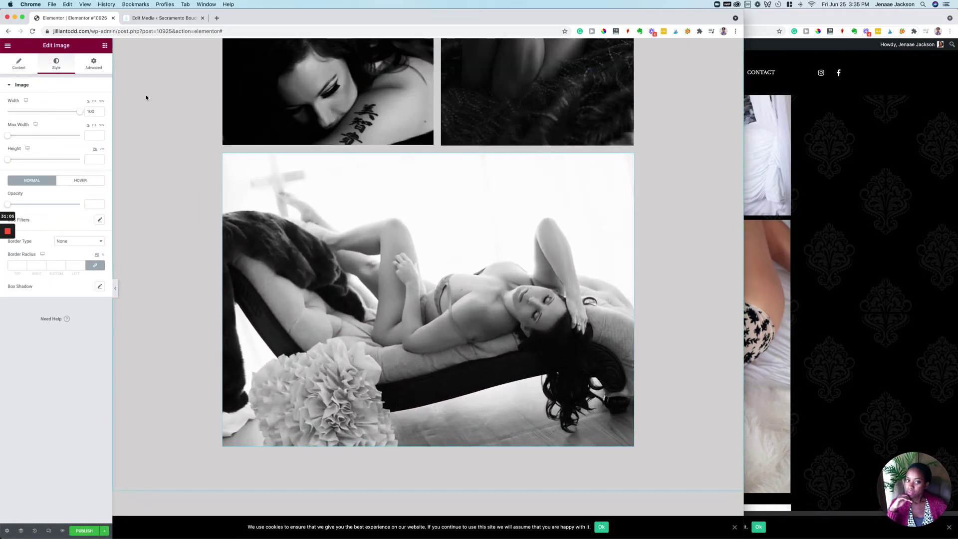
{"action": "scroll", "coordinate": [331, 184], "scroll_direction": "up", "scroll_amount": 7}
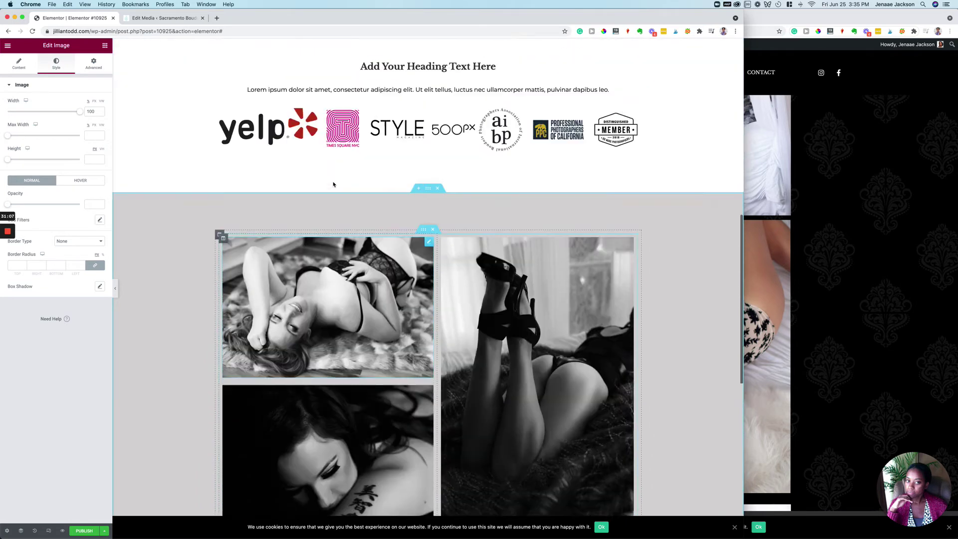
{"action": "scroll", "coordinate": [334, 184], "scroll_direction": "down", "scroll_amount": 8}
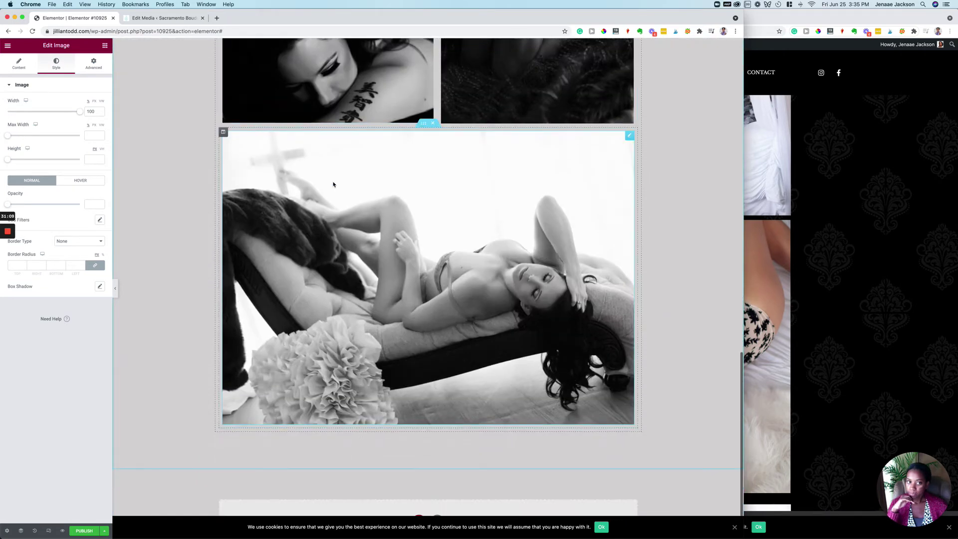
{"action": "scroll", "coordinate": [334, 184], "scroll_direction": "up", "scroll_amount": 8}
Compare the headshot special-offer reference page's layout below its photo strip with the draft page, reviewed from the hero down
{"action": "left_click", "coordinate": [778, 201]}
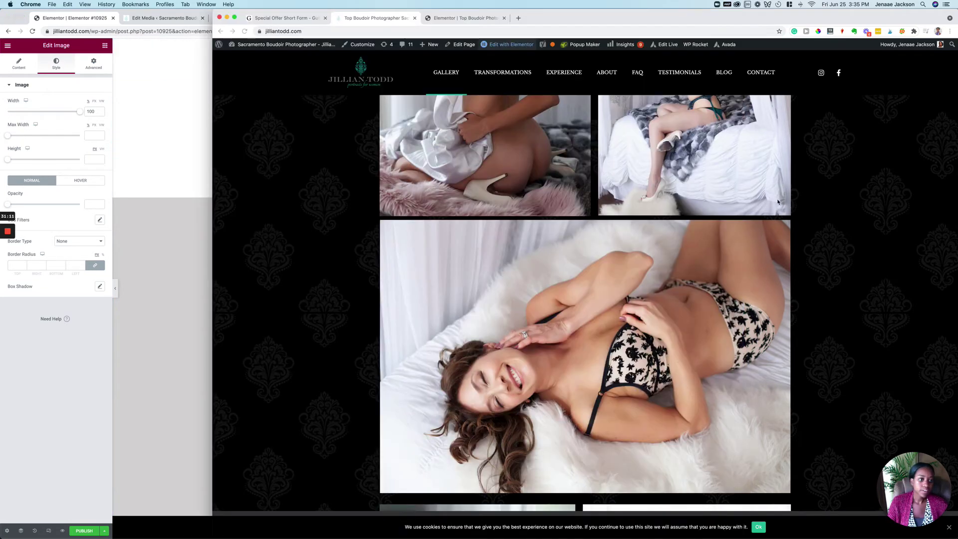
{"action": "left_click", "coordinate": [283, 18]}
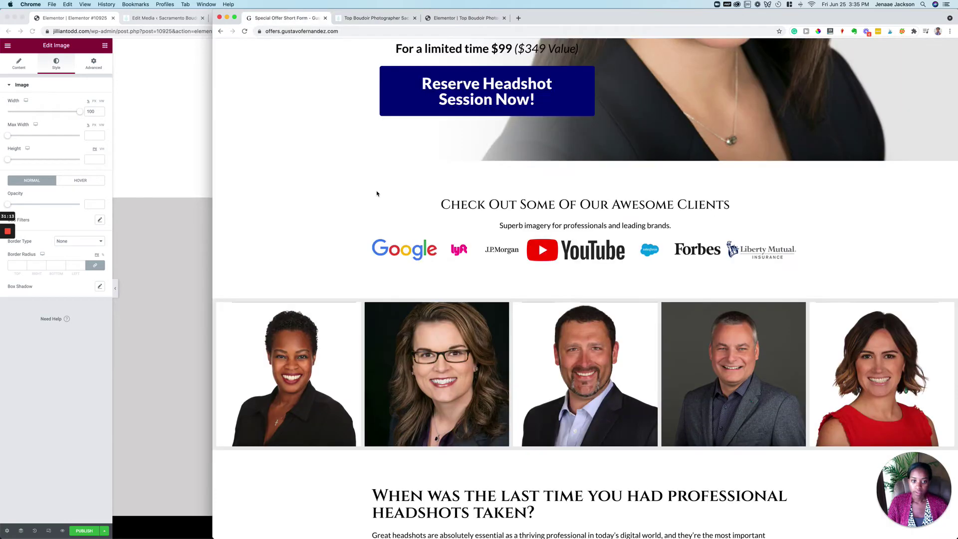
{"action": "scroll", "coordinate": [377, 194], "scroll_direction": "down", "scroll_amount": 5}
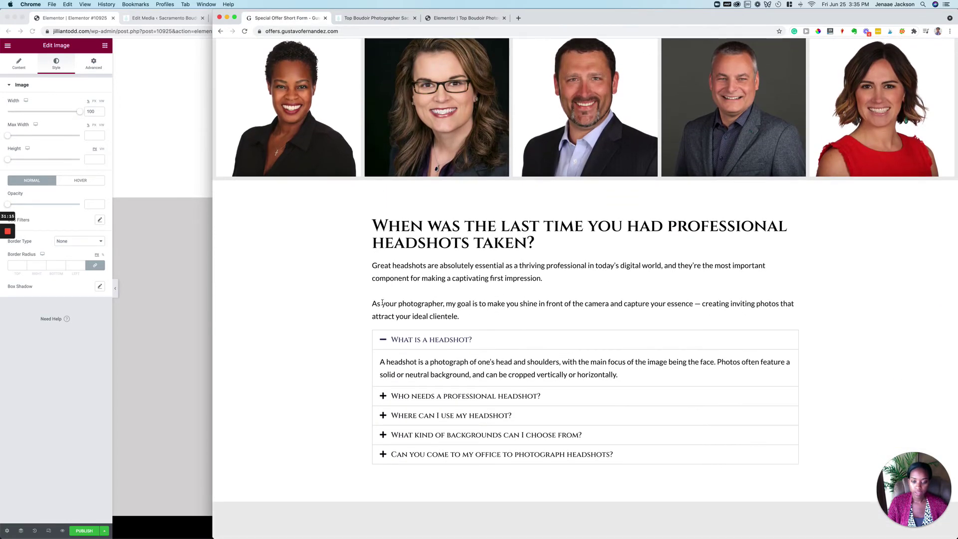
{"action": "left_click", "coordinate": [158, 306]}
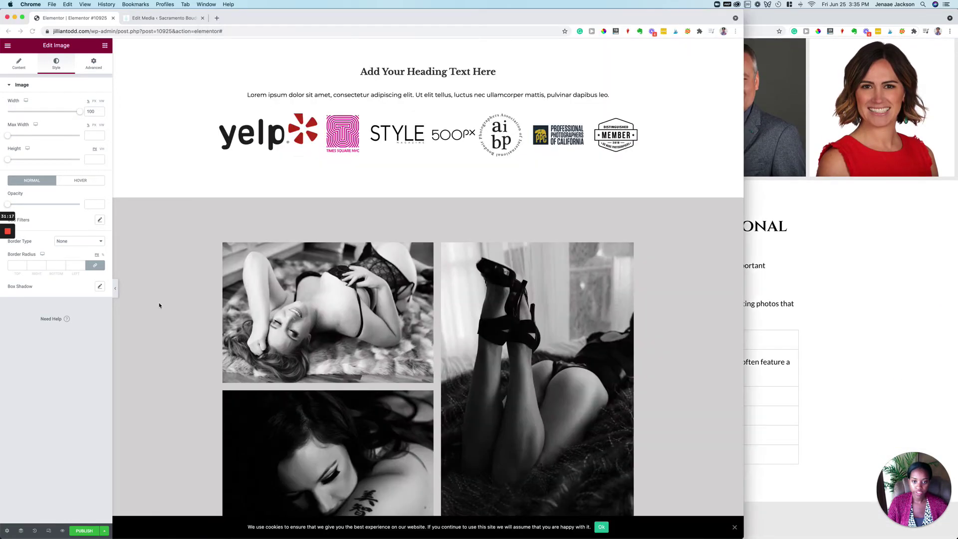
{"action": "scroll", "coordinate": [159, 305], "scroll_direction": "up", "scroll_amount": 10}
{"action": "scroll", "coordinate": [160, 305], "scroll_direction": "down", "scroll_amount": 8}
{"action": "scroll", "coordinate": [159, 306], "scroll_direction": "up", "scroll_amount": 8}
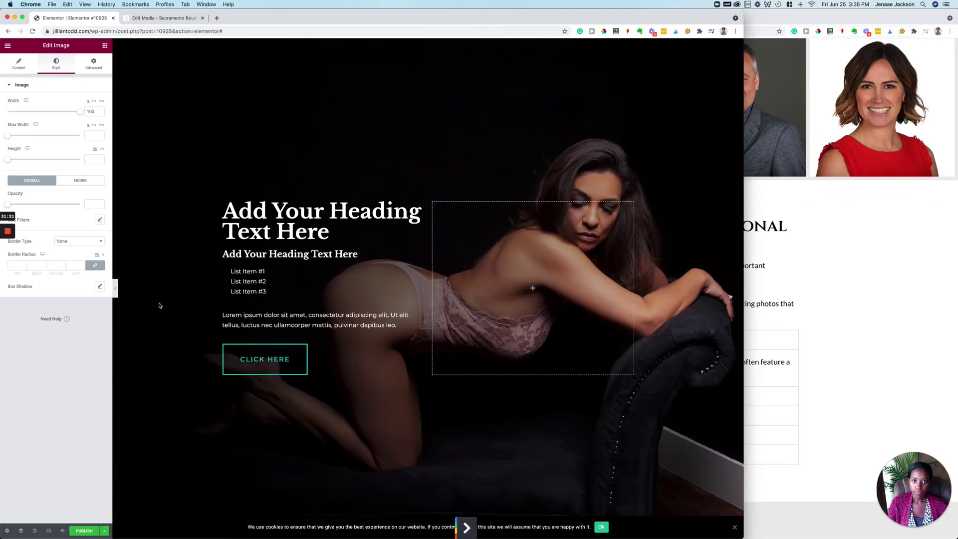
{"action": "scroll", "coordinate": [159, 306], "scroll_direction": "down", "scroll_amount": 1}
{"action": "scroll", "coordinate": [159, 305], "scroll_direction": "down", "scroll_amount": 15}
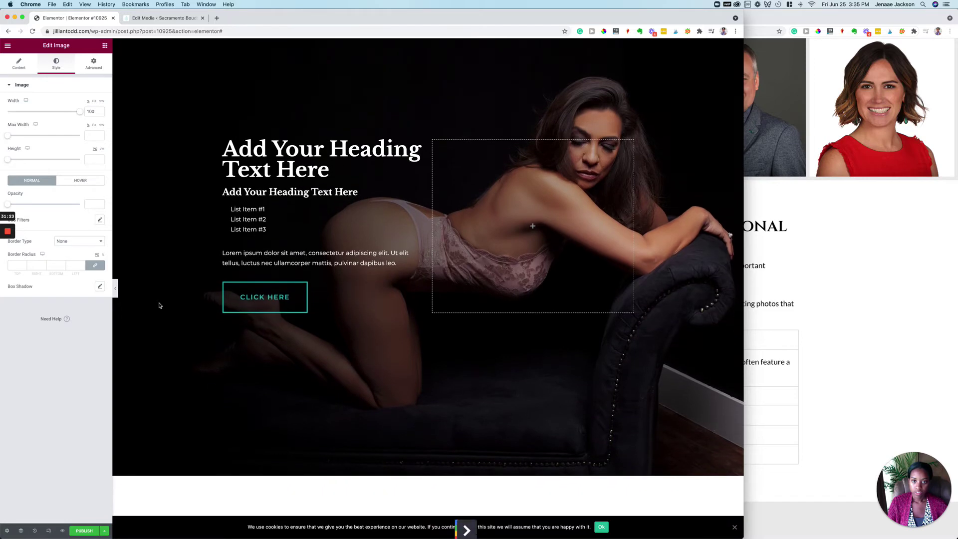
Add a single-column section beneath the photo collage, checking the reference page for what it has to contain
{"action": "scroll", "coordinate": [159, 306], "scroll_direction": "down", "scroll_amount": 5}
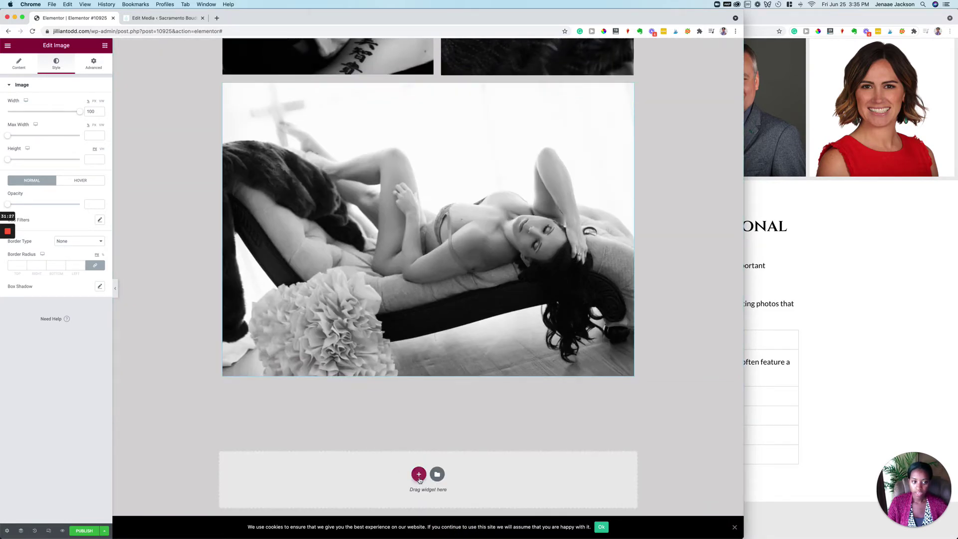
{"action": "left_click", "coordinate": [419, 478]}
{"action": "left_click", "coordinate": [324, 495]}
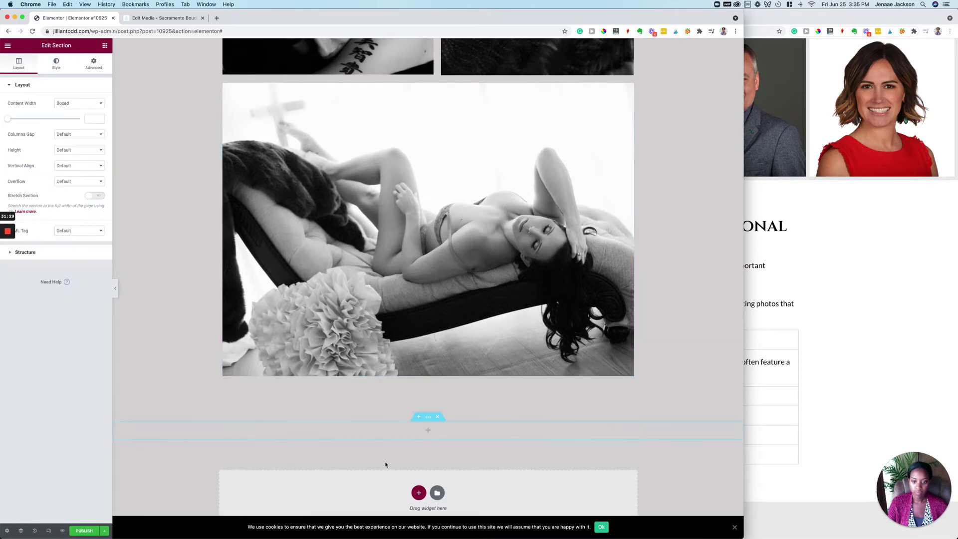
{"action": "left_click", "coordinate": [819, 290]}
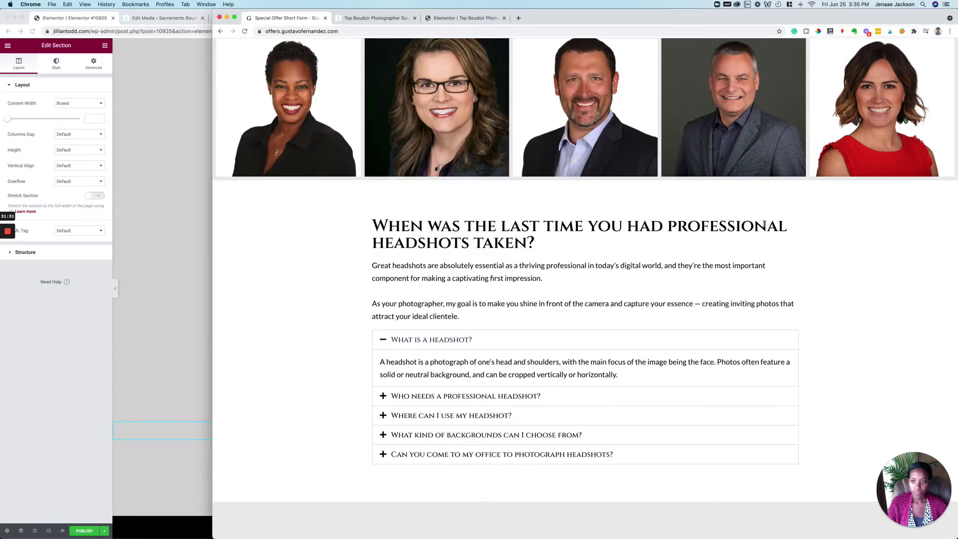
{"action": "left_click", "coordinate": [194, 278]}
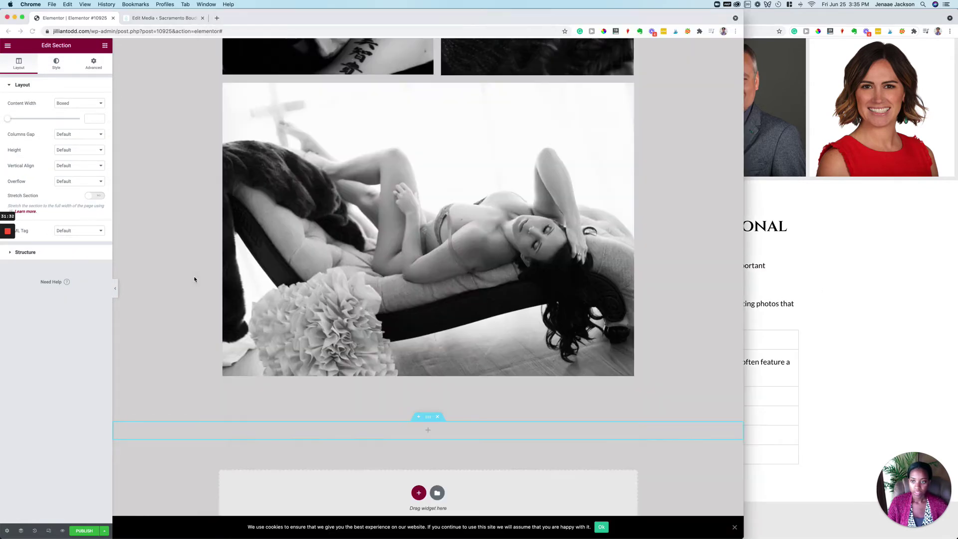
Place a Heading widget in the new section and a Text Editor widget directly beneath it
{"action": "left_click", "coordinate": [105, 45]}
{"action": "left_click_drag", "start_coordinate": [79, 123], "coordinate": [405, 429]}
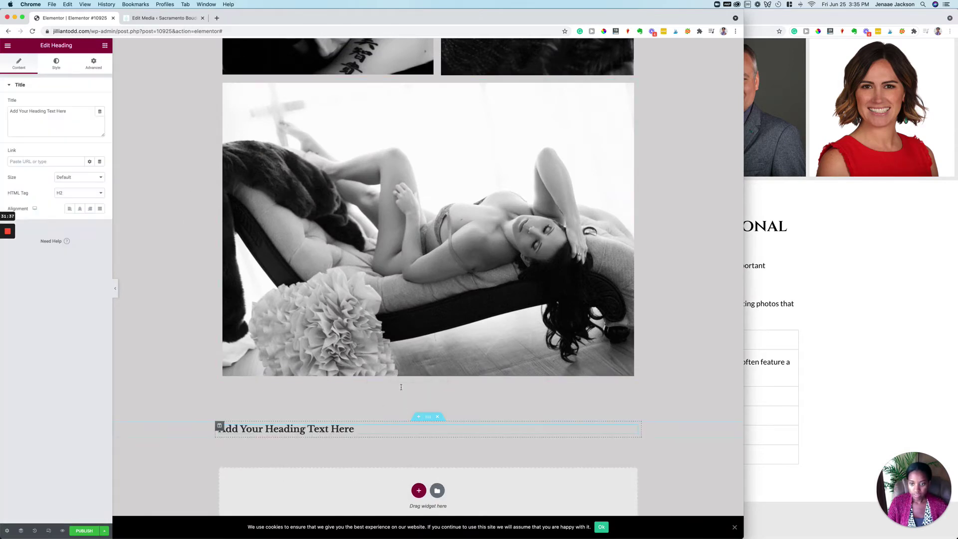
{"action": "left_click", "coordinate": [104, 46]}
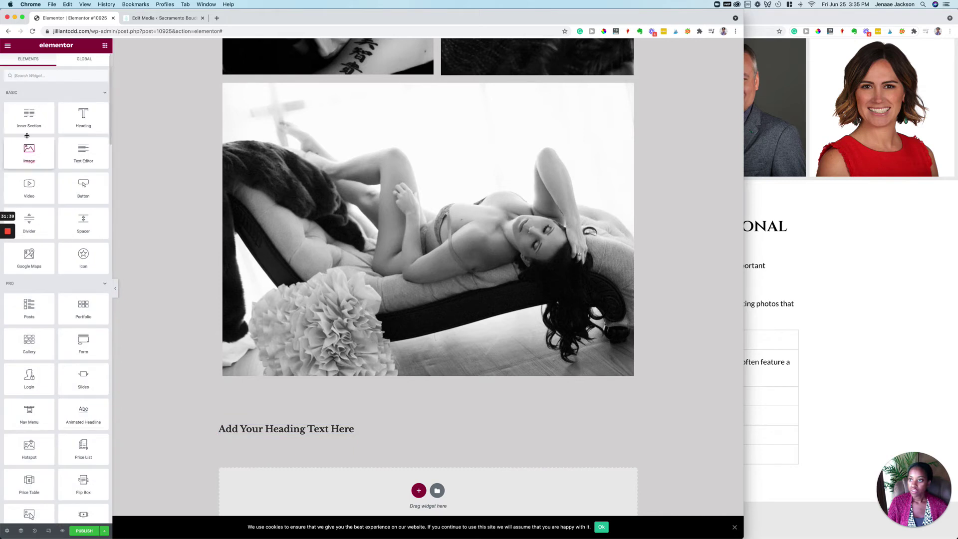
{"action": "left_click_drag", "start_coordinate": [79, 148], "coordinate": [289, 433]}
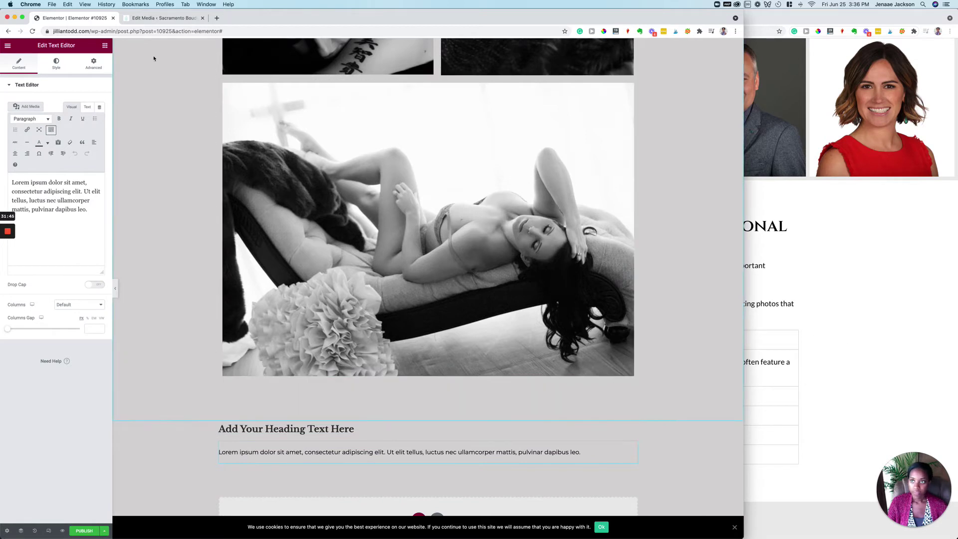
Place an Accordion widget below the text block, modelled on the reference page's "What is a headshot?" question list
{"action": "left_click", "coordinate": [105, 46]}
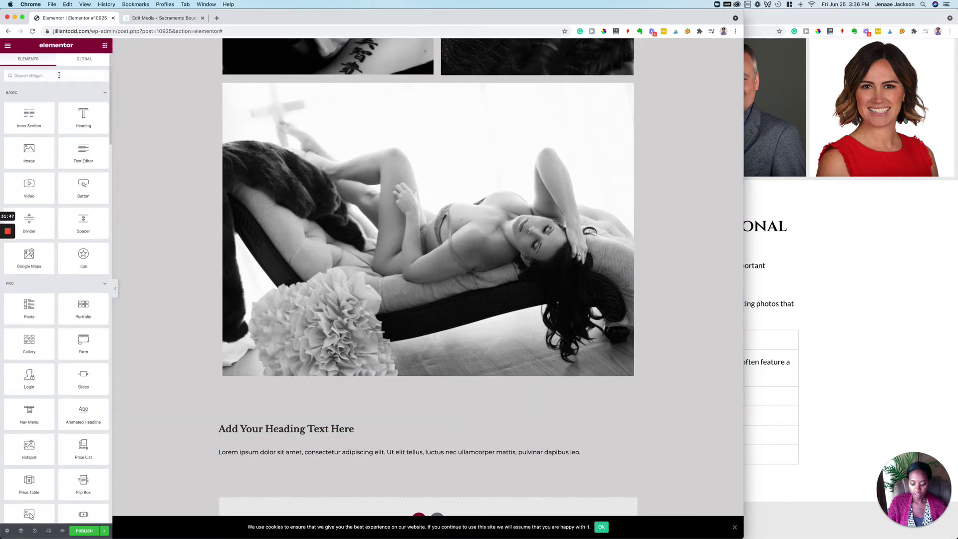
{"action": "left_click", "coordinate": [59, 76]}
{"action": "type", "text": "ac"}
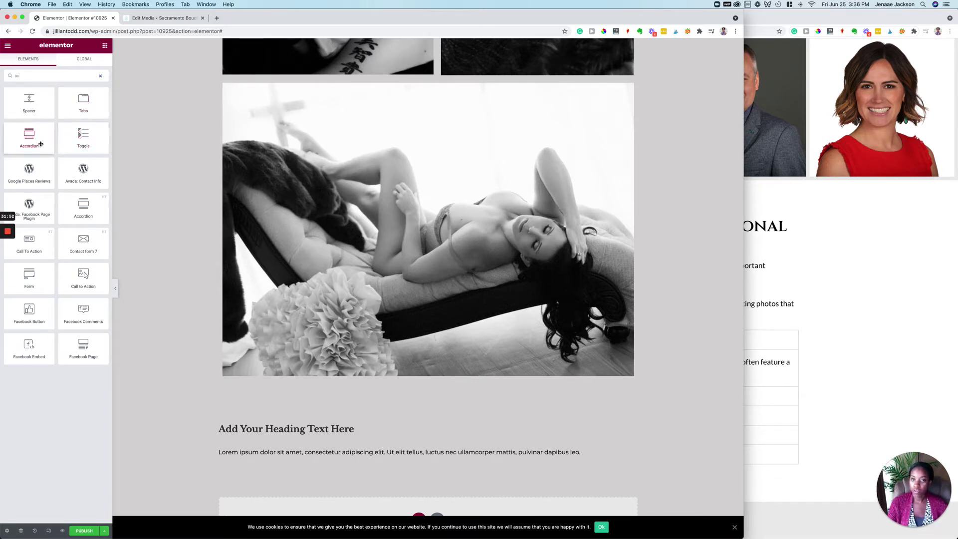
{"action": "left_click", "coordinate": [847, 256]}
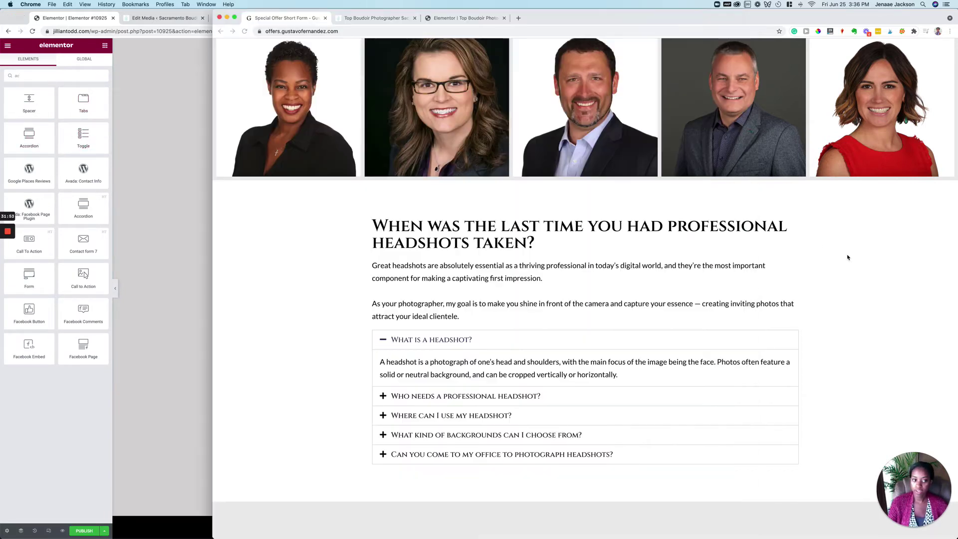
{"action": "left_click", "coordinate": [385, 342]}
{"action": "left_click", "coordinate": [382, 339]}
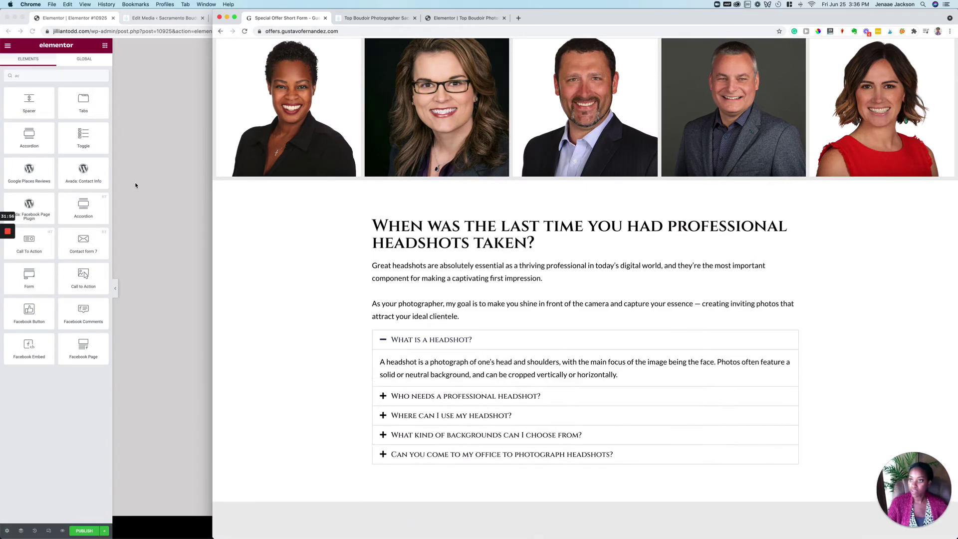
{"action": "left_click", "coordinate": [135, 185]}
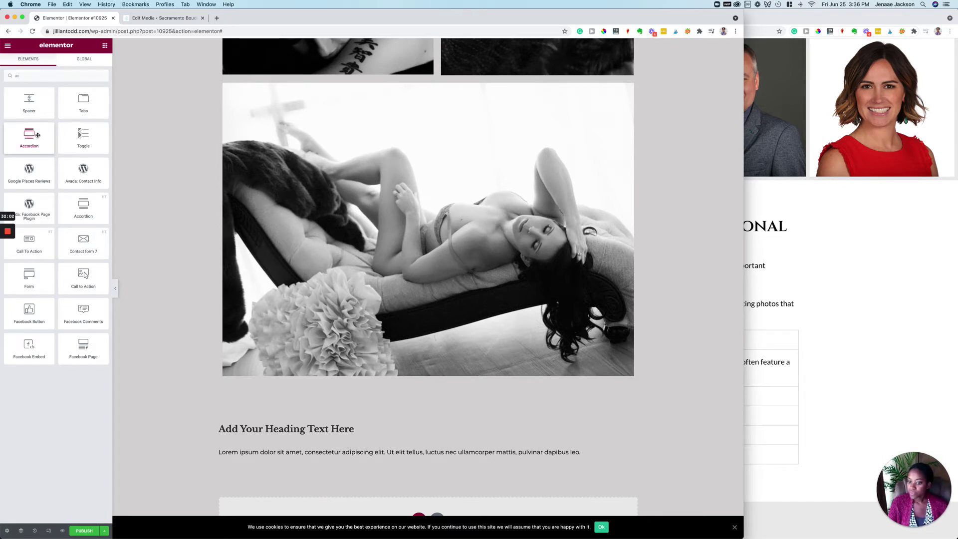
{"action": "left_click_drag", "start_coordinate": [37, 135], "coordinate": [320, 419]}
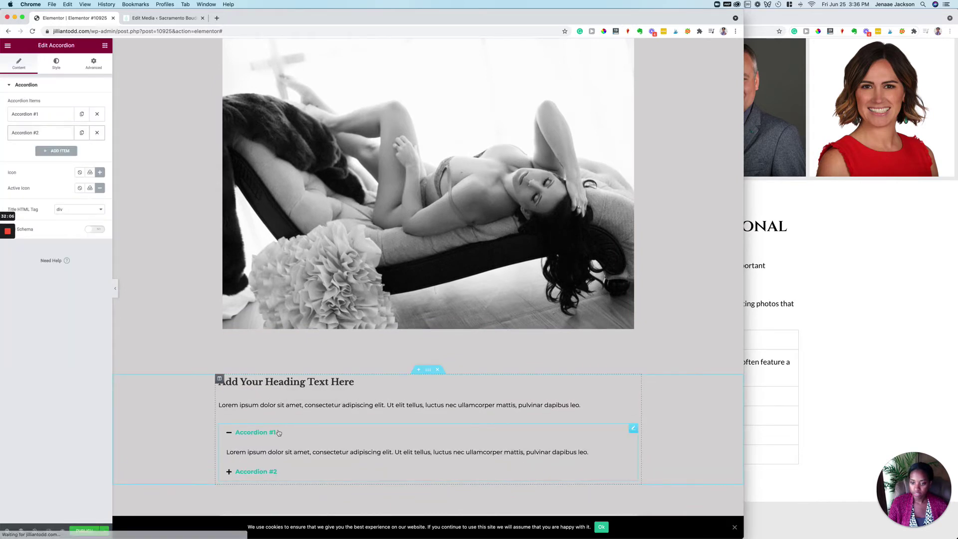
Test collapsing and expanding Accordion #1 and compare it with the reference page's question list
{"action": "left_click", "coordinate": [228, 433]}
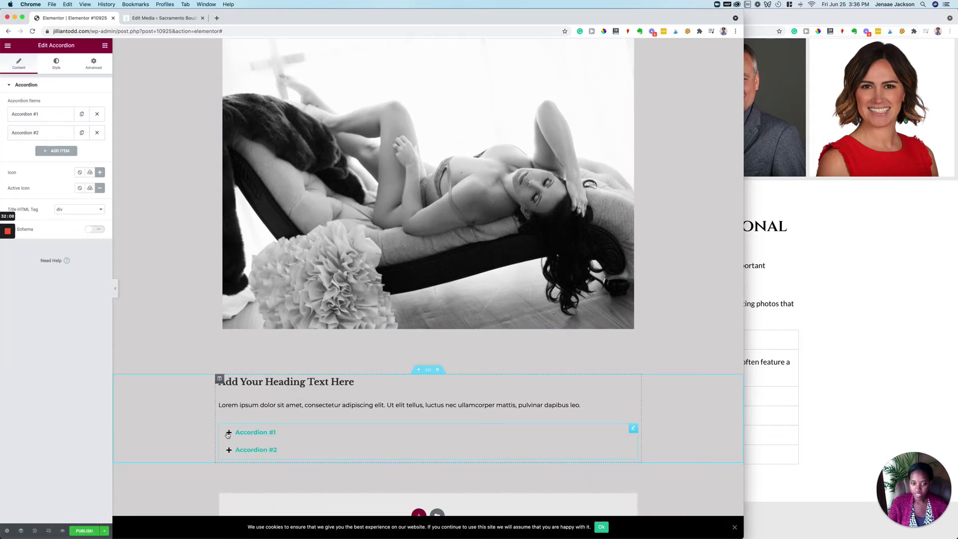
{"action": "left_click", "coordinate": [228, 433]}
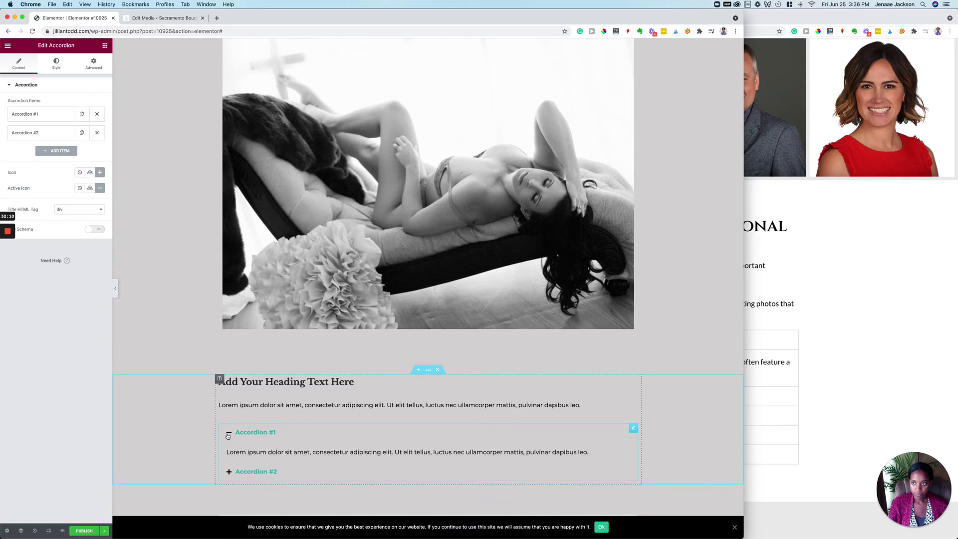
{"action": "left_click", "coordinate": [835, 342]}
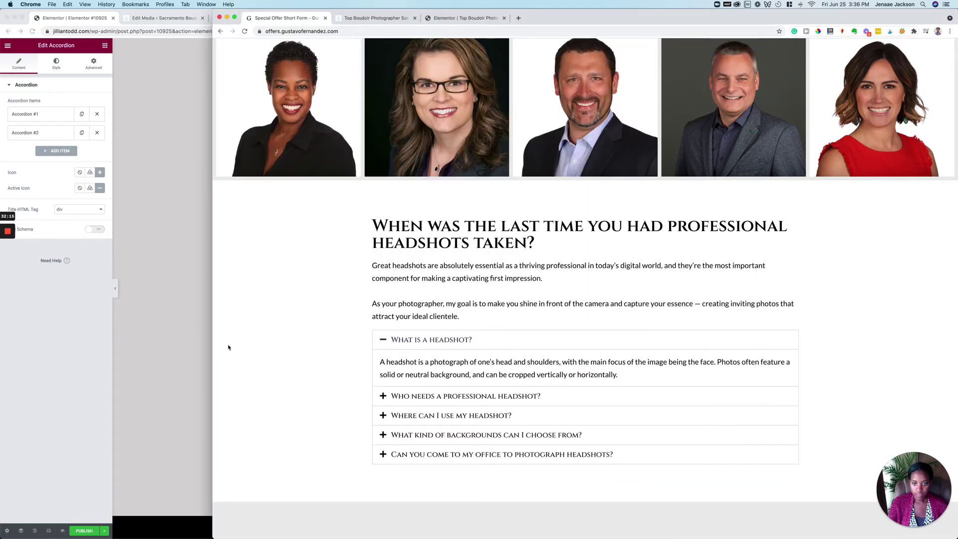
{"action": "left_click", "coordinate": [190, 340]}
Find the Toggle widget and insert it between the text block and the accordion
{"action": "left_click", "coordinate": [104, 46]}
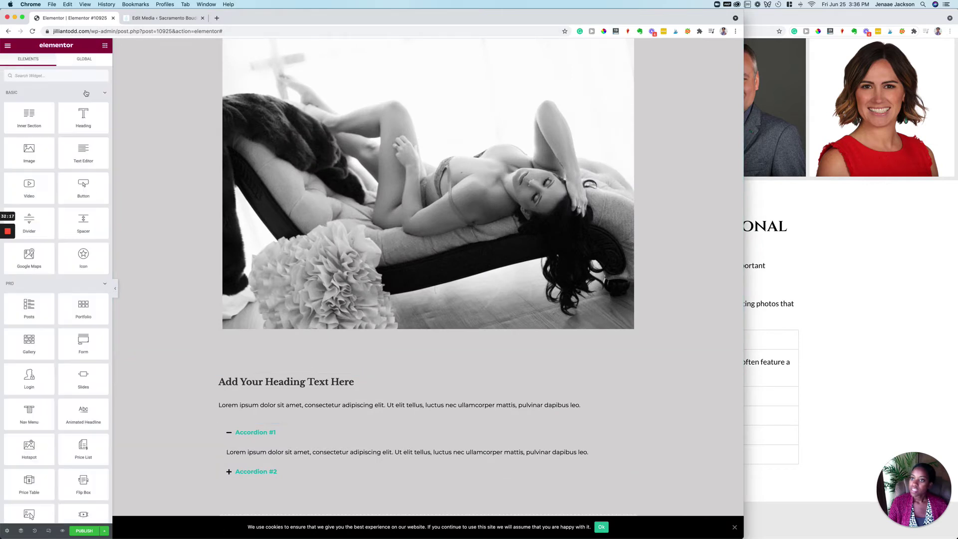
{"action": "left_click", "coordinate": [67, 74]}
{"action": "type", "text": "toggle"}
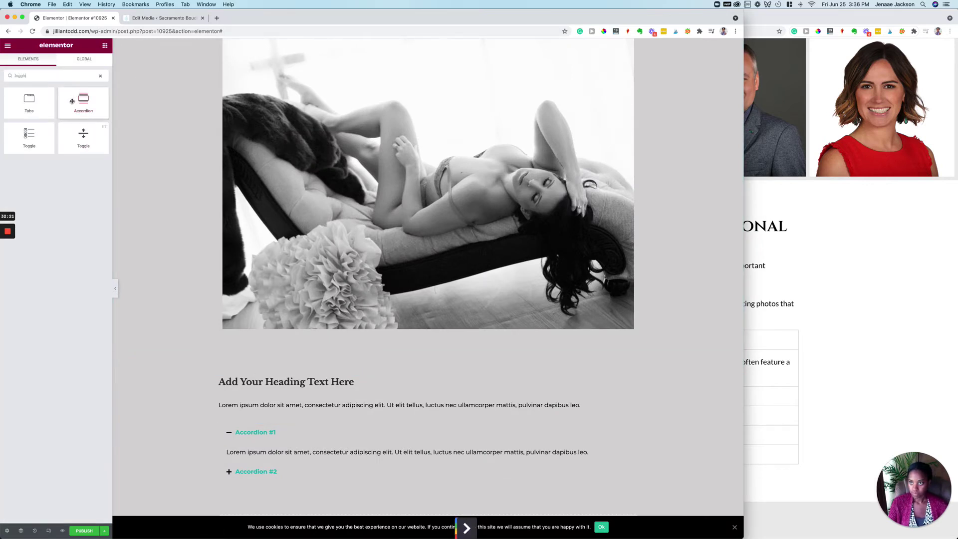
{"action": "left_click_drag", "start_coordinate": [54, 137], "coordinate": [278, 419]}
{"action": "scroll", "coordinate": [219, 442], "scroll_direction": "down", "scroll_amount": 1}
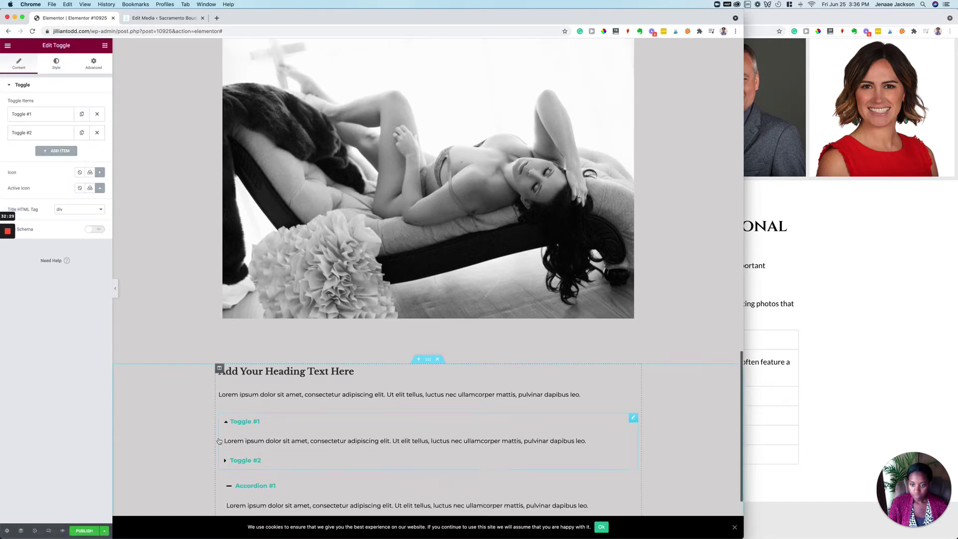
{"action": "scroll", "coordinate": [219, 441], "scroll_direction": "down", "scroll_amount": 2}
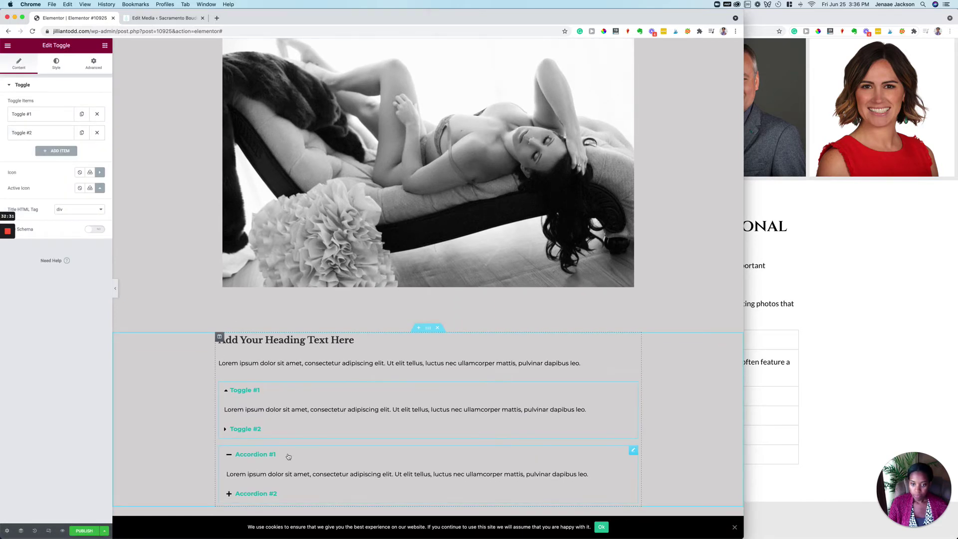
{"action": "scroll", "coordinate": [289, 457], "scroll_direction": "down", "scroll_amount": 1}
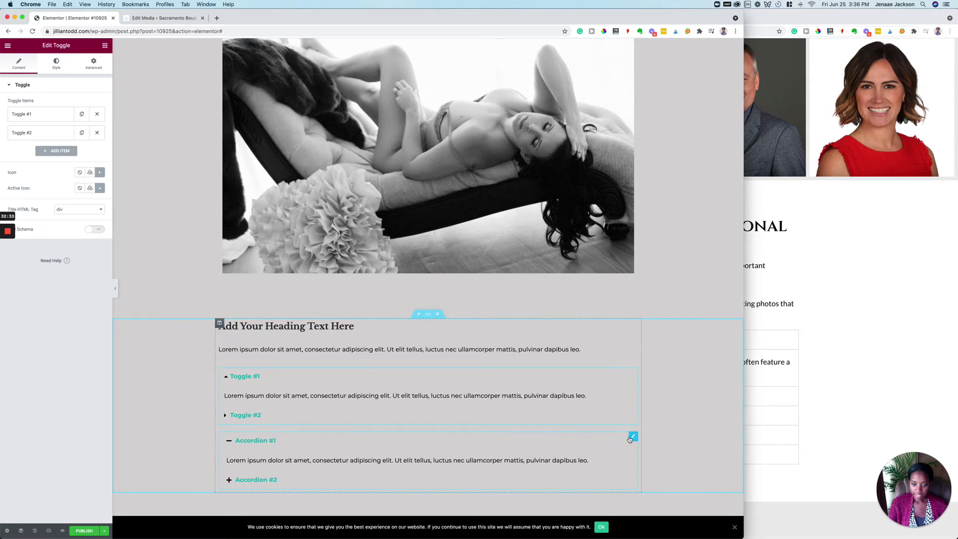
Delete the accordion below the toggle widget, and test collapsing and expanding Toggle #1
{"action": "right_click", "coordinate": [630, 439]}
{"action": "left_click", "coordinate": [660, 532]}
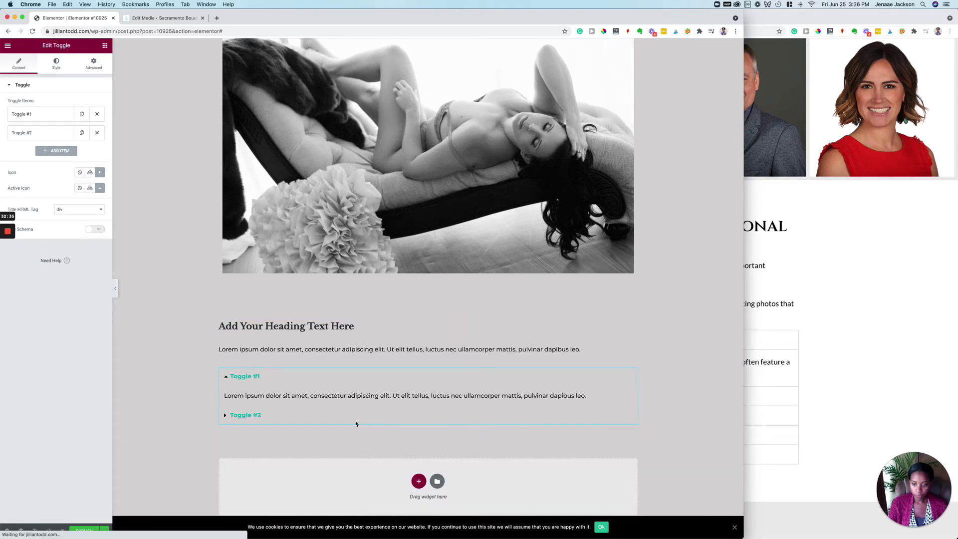
{"action": "left_click", "coordinate": [229, 378]}
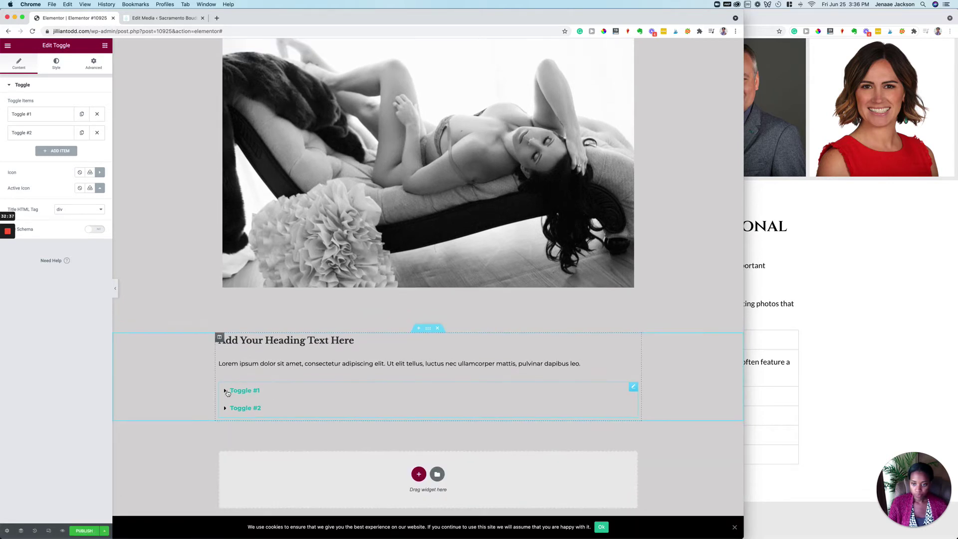
{"action": "left_click", "coordinate": [228, 392]}
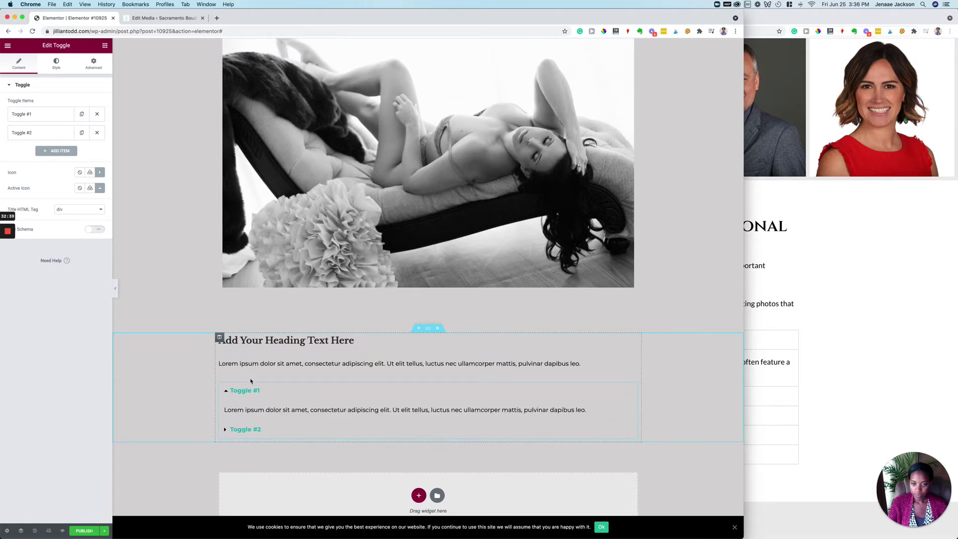
{"action": "scroll", "coordinate": [582, 305], "scroll_direction": "up", "scroll_amount": 5}
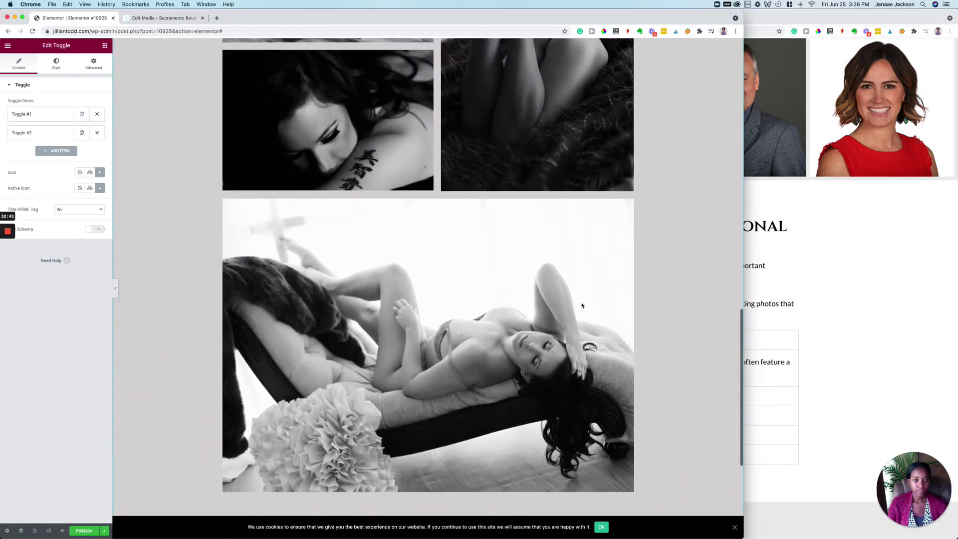
Unlink the padding of the section holding the heading, text and toggle, and set its top and bottom padding to 100
{"action": "scroll", "coordinate": [582, 305], "scroll_direction": "down", "scroll_amount": 5}
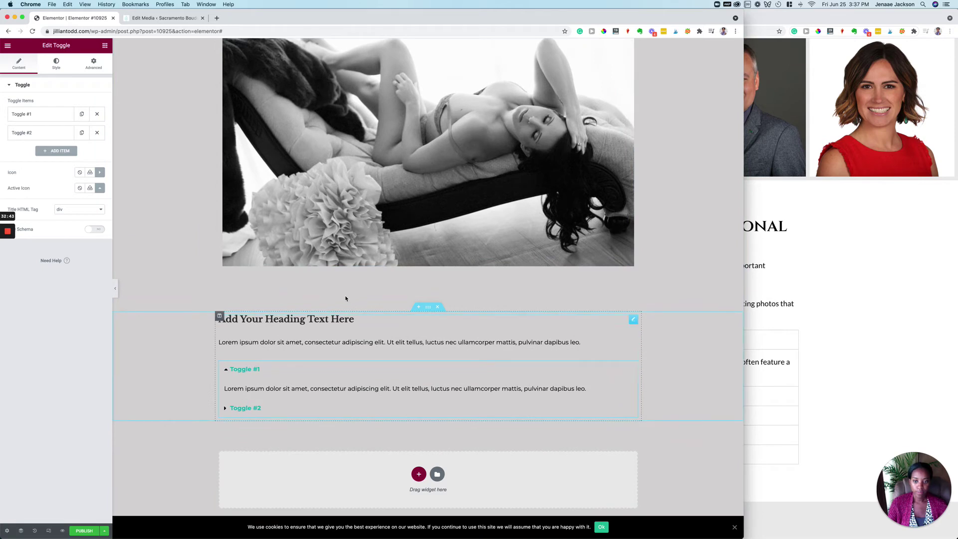
{"action": "left_click", "coordinate": [428, 308]}
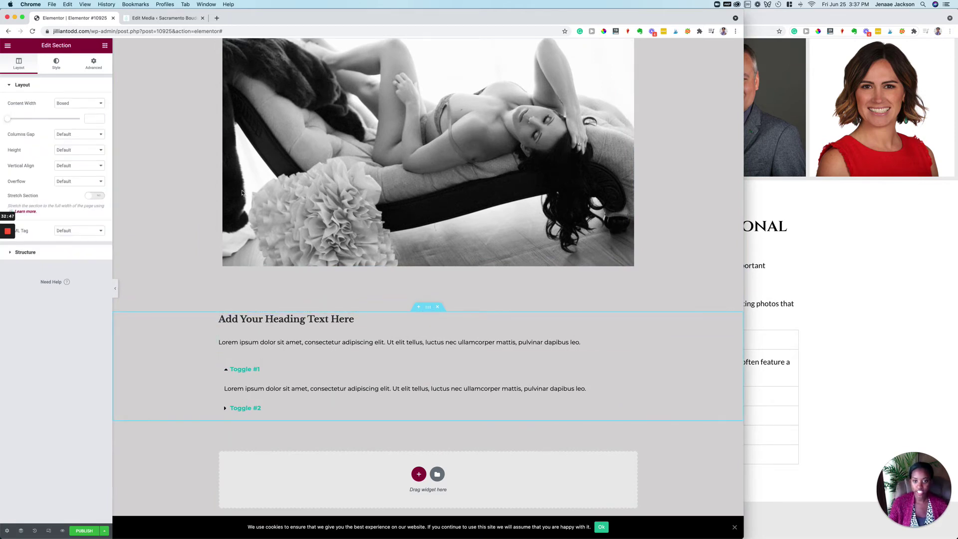
{"action": "left_click", "coordinate": [93, 64]}
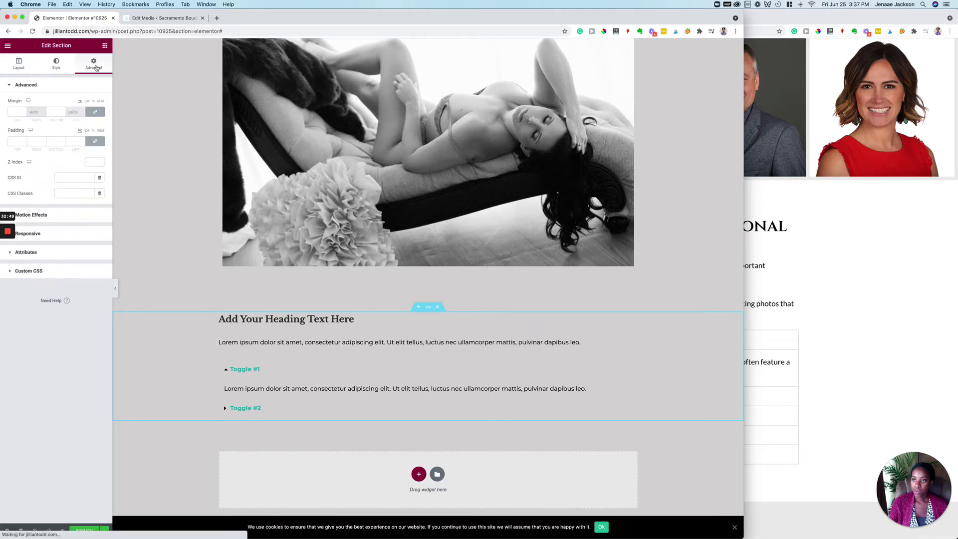
{"action": "left_click", "coordinate": [101, 140]}
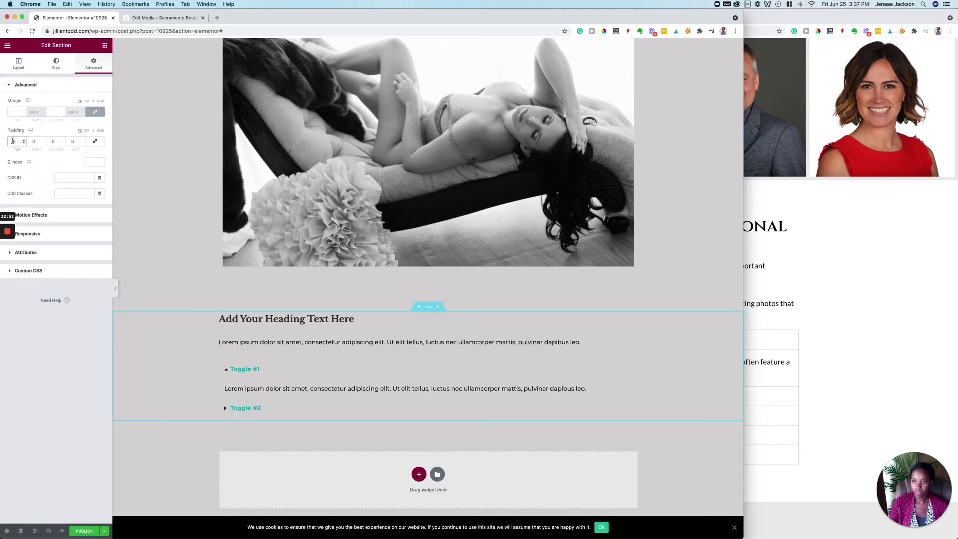
{"action": "type", "text": "100"}
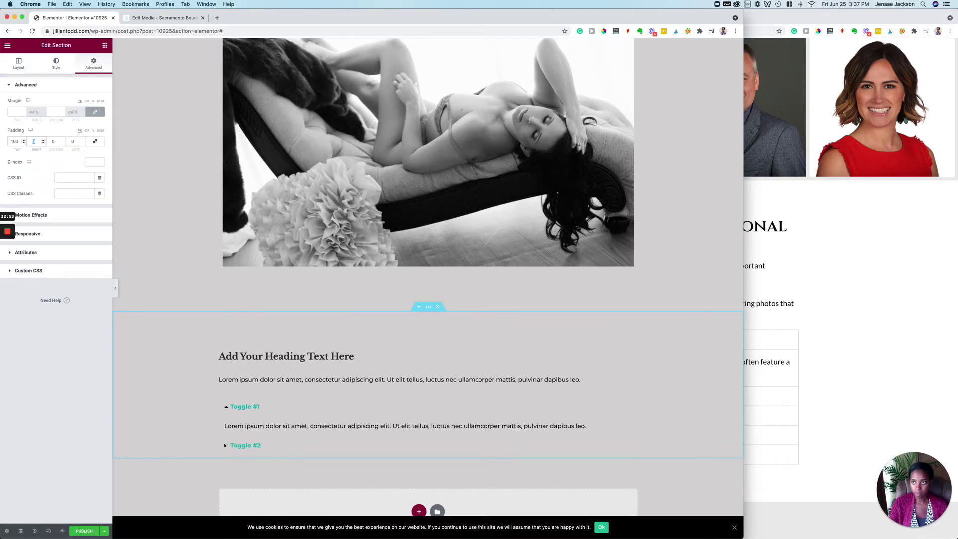
{"action": "left_click", "coordinate": [53, 141]}
{"action": "type", "text": "100"}
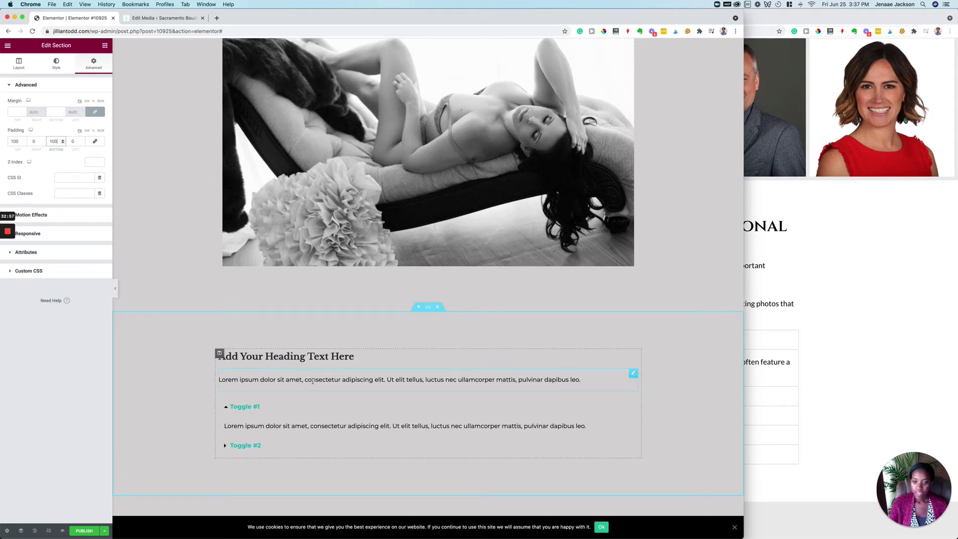
Give the section with the heading, text and toggle a classic background in white, #FFFFFF
{"action": "scroll", "coordinate": [379, 353], "scroll_direction": "up", "scroll_amount": 10}
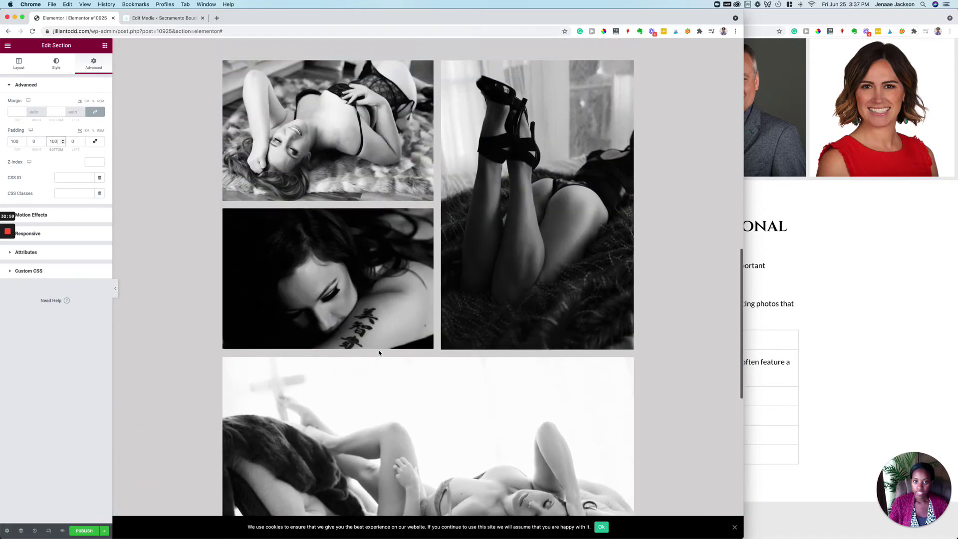
{"action": "scroll", "coordinate": [379, 352], "scroll_direction": "down", "scroll_amount": 10}
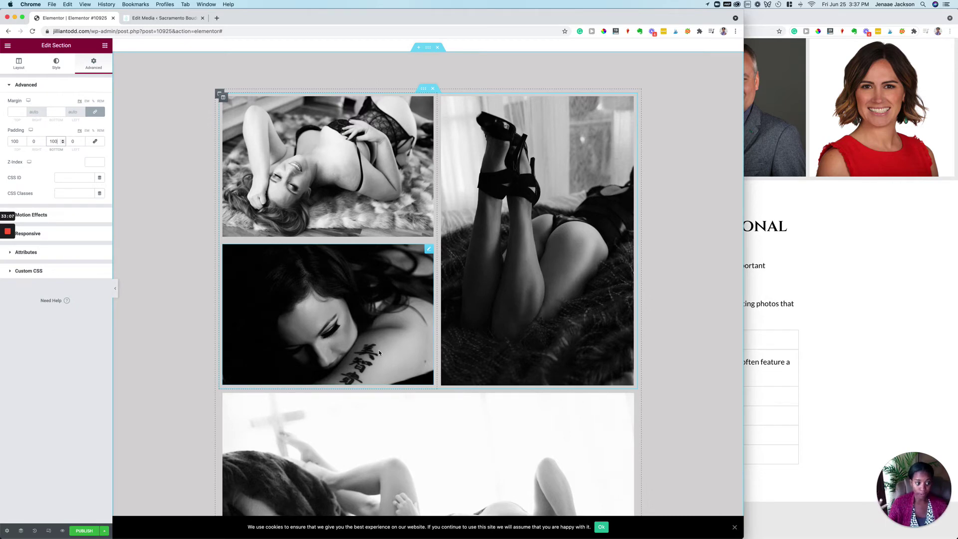
{"action": "scroll", "coordinate": [379, 353], "scroll_direction": "down", "scroll_amount": 9}
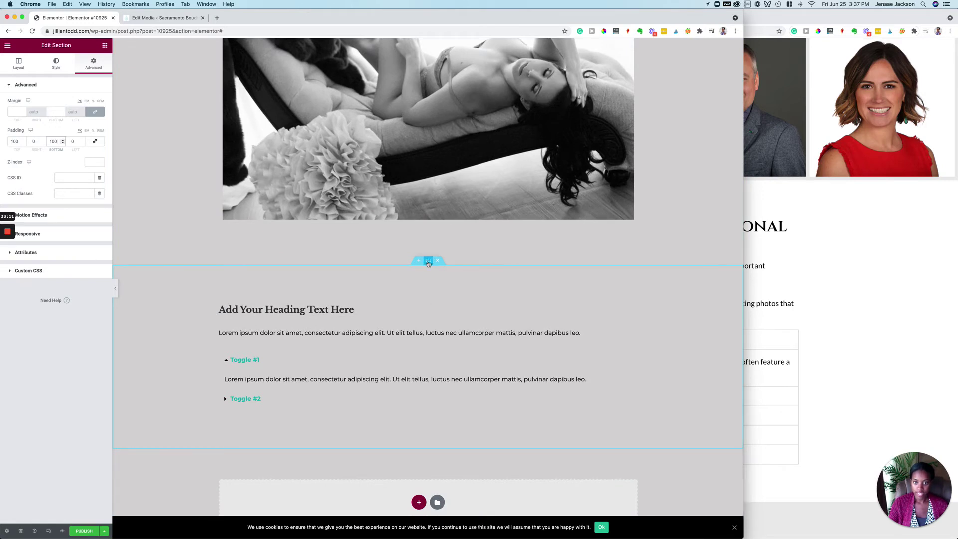
{"action": "left_click", "coordinate": [56, 63]}
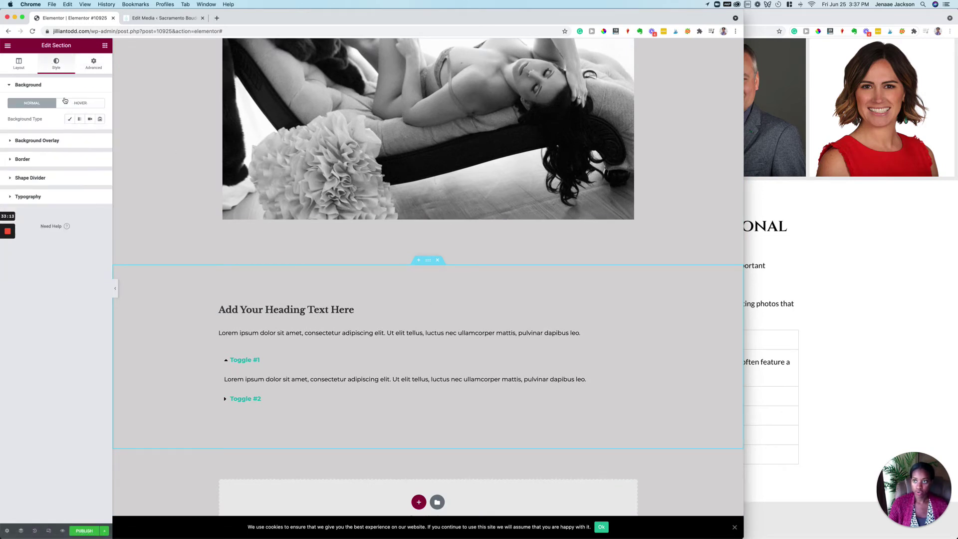
{"action": "left_click", "coordinate": [69, 119]}
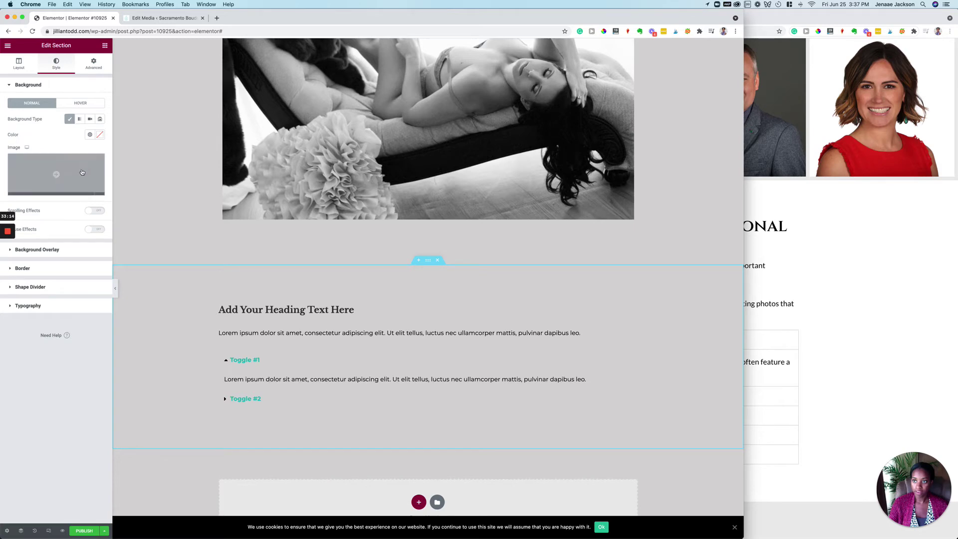
{"action": "left_click", "coordinate": [91, 136]}
{"action": "left_click", "coordinate": [100, 135]}
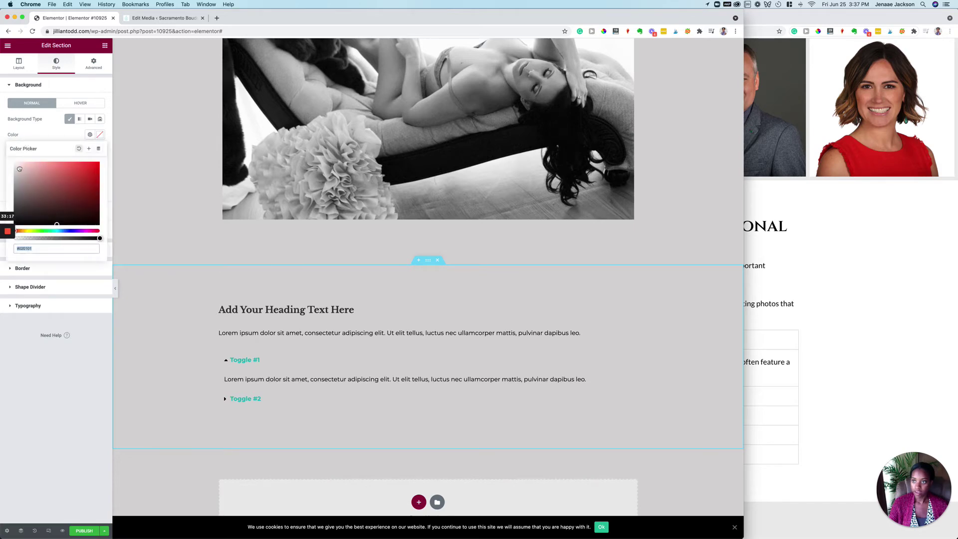
{"action": "left_click_drag", "start_coordinate": [20, 169], "coordinate": [1, 130]}
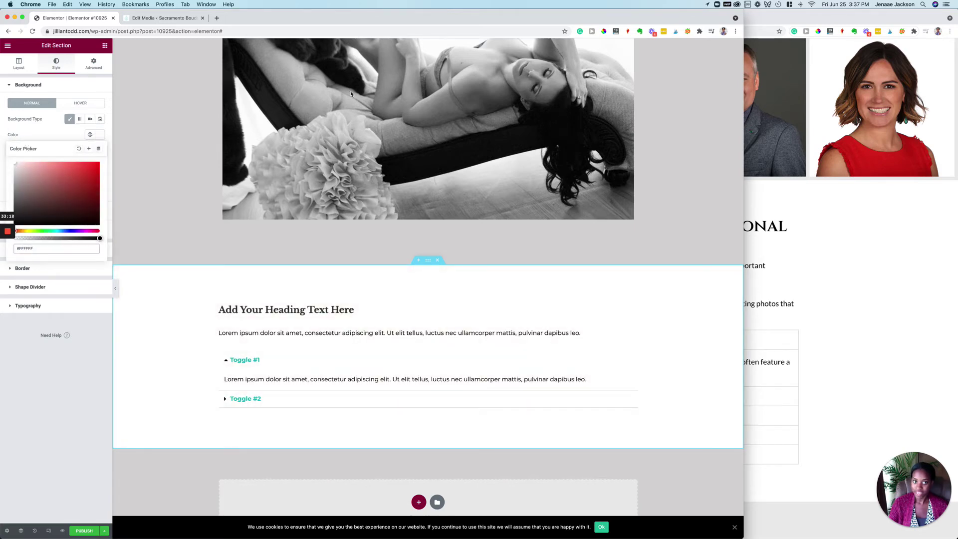
Set the photo collage section's classic background to the global Secondary color and check it against the neighbouring sections
{"action": "scroll", "coordinate": [368, 210], "scroll_direction": "up", "scroll_amount": 15}
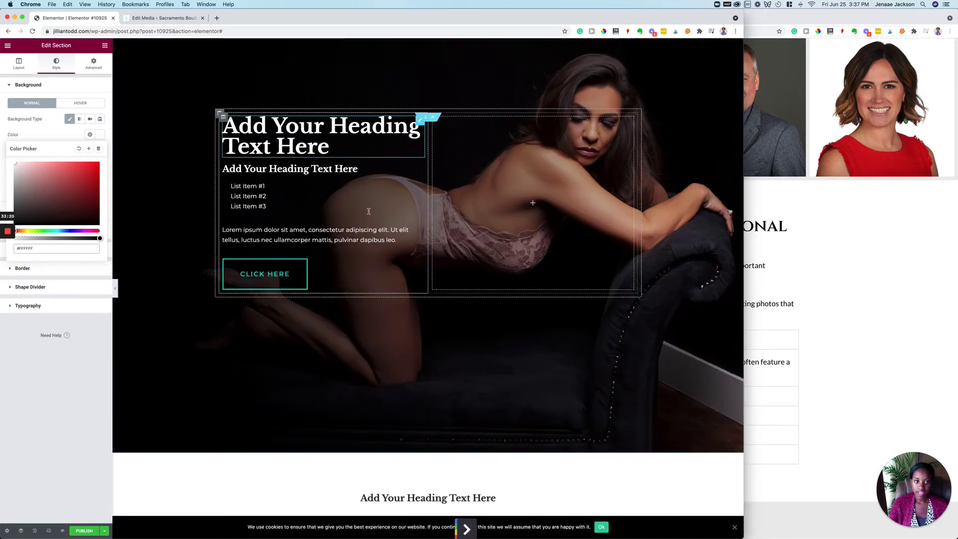
{"action": "scroll", "coordinate": [369, 211], "scroll_direction": "down", "scroll_amount": 10}
{"action": "scroll", "coordinate": [385, 390], "scroll_direction": "down", "scroll_amount": 5}
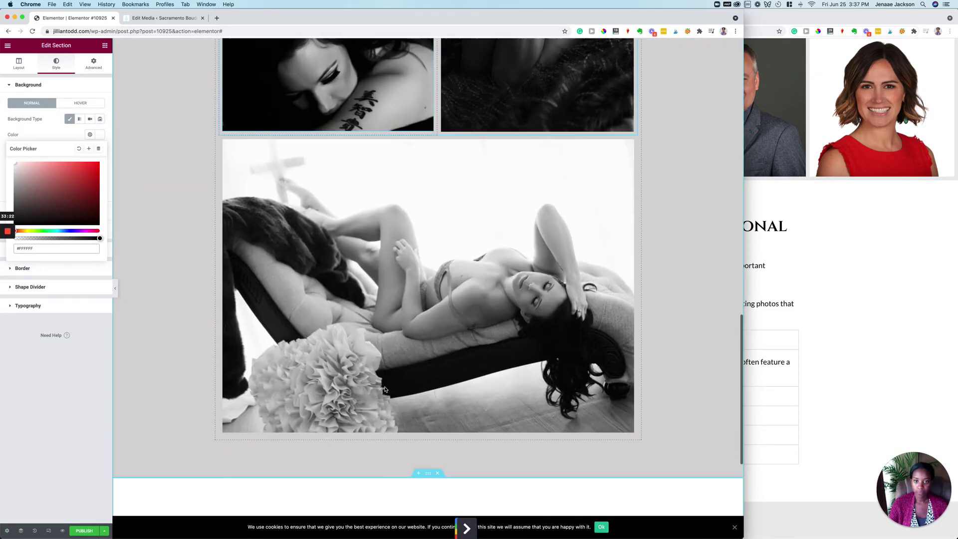
{"action": "scroll", "coordinate": [385, 390], "scroll_direction": "down", "scroll_amount": 3}
{"action": "scroll", "coordinate": [385, 389], "scroll_direction": "up", "scroll_amount": 10}
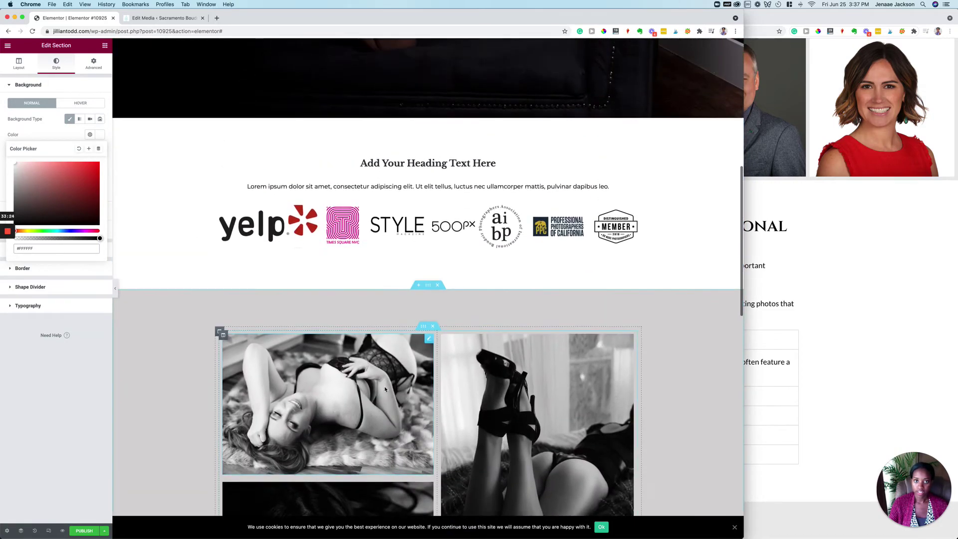
{"action": "scroll", "coordinate": [385, 390], "scroll_direction": "up", "scroll_amount": 3}
{"action": "scroll", "coordinate": [385, 389], "scroll_direction": "down", "scroll_amount": 5}
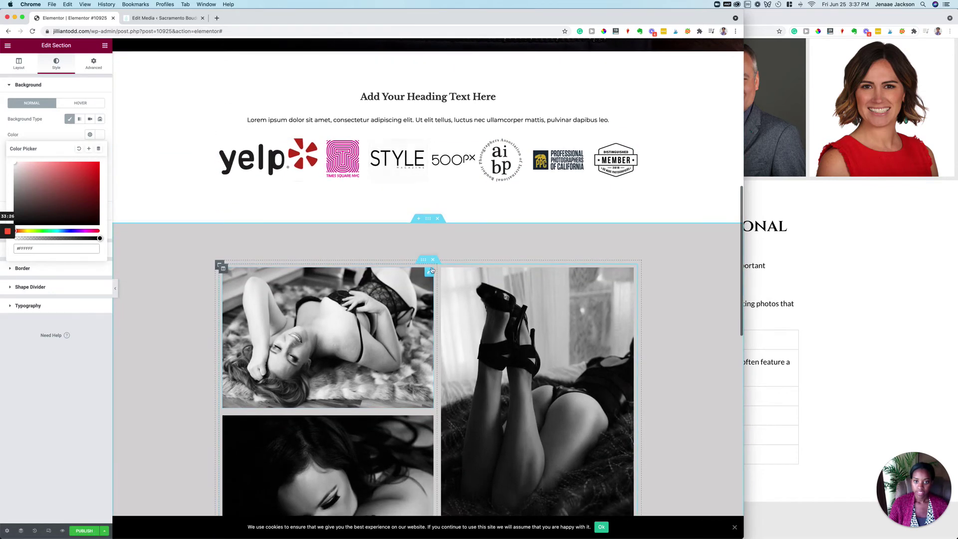
{"action": "left_click", "coordinate": [429, 220]}
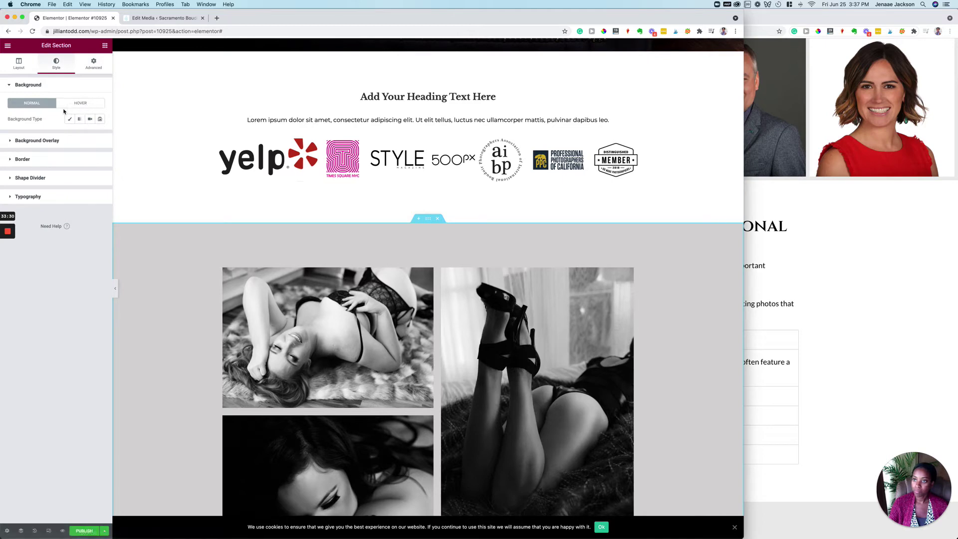
{"action": "left_click", "coordinate": [69, 119]}
{"action": "left_click", "coordinate": [89, 136]}
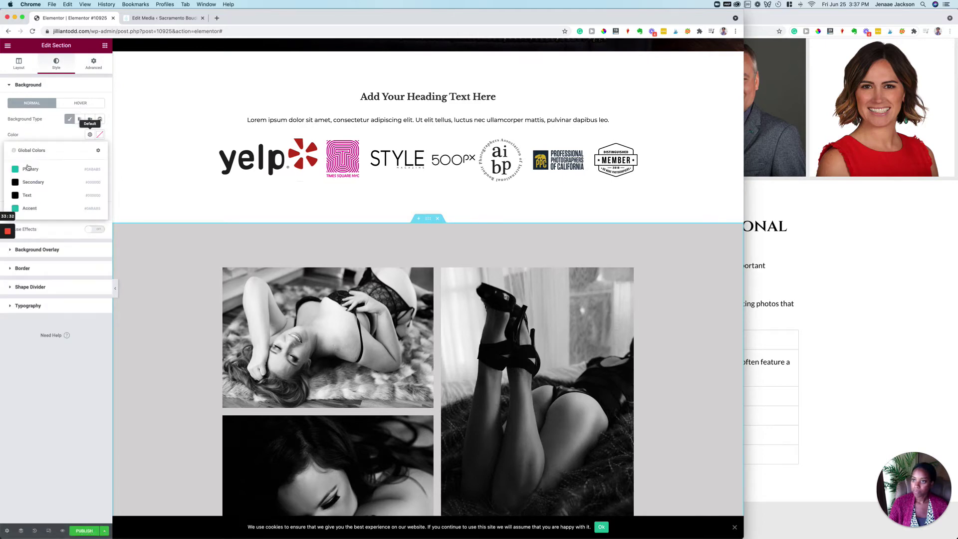
{"action": "left_click", "coordinate": [33, 183]}
{"action": "scroll", "coordinate": [229, 235], "scroll_direction": "down", "scroll_amount": 10}
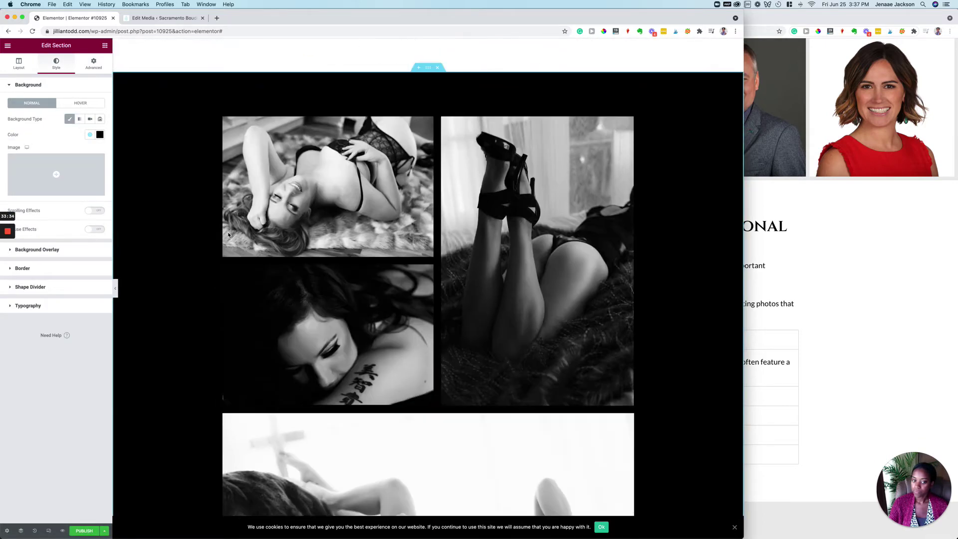
{"action": "scroll", "coordinate": [228, 235], "scroll_direction": "up", "scroll_amount": 10}
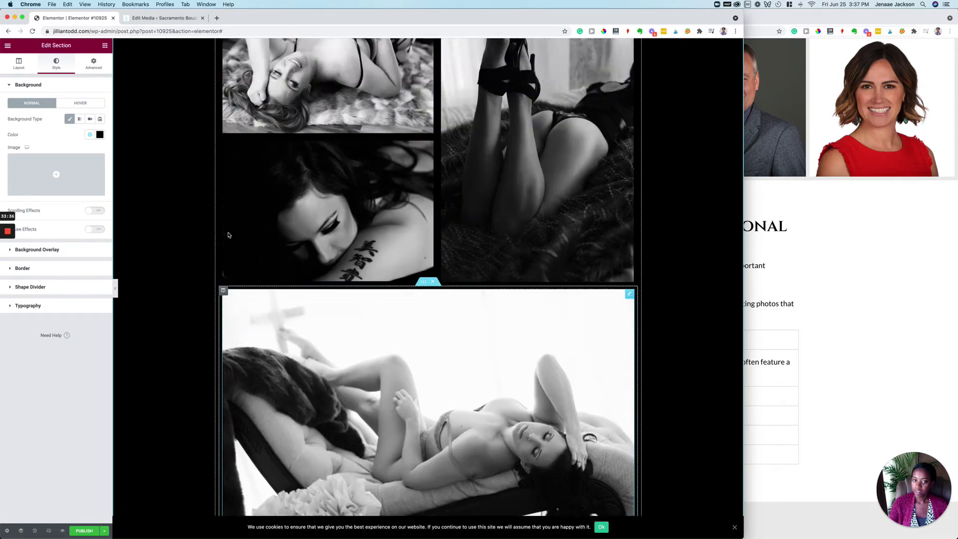
{"action": "scroll", "coordinate": [228, 235], "scroll_direction": "down", "scroll_amount": 10}
{"action": "scroll", "coordinate": [228, 235], "scroll_direction": "down", "scroll_amount": 5}
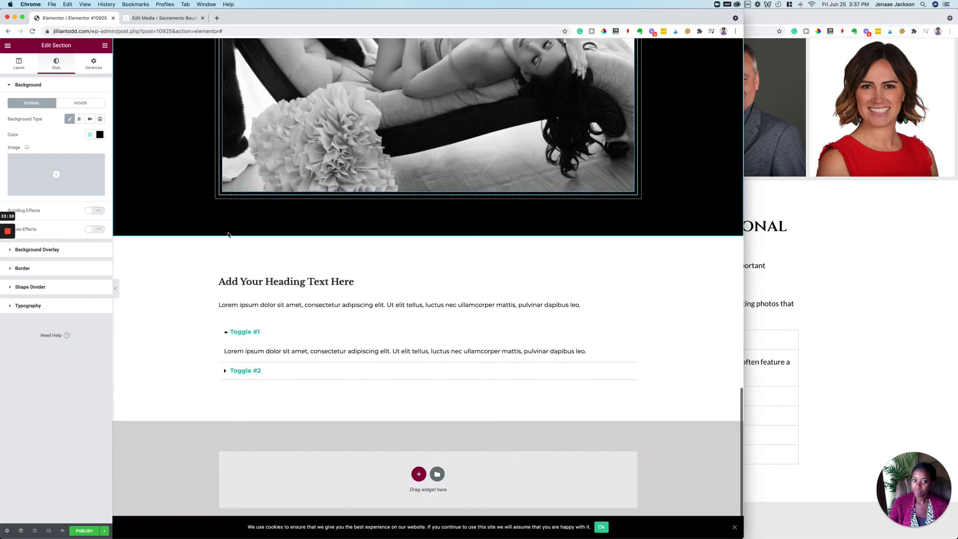
Compare the headshot reference page's section layout and backgrounds with the Elementor page's logo, collage and toggle sections
{"action": "left_click", "coordinate": [828, 289]}
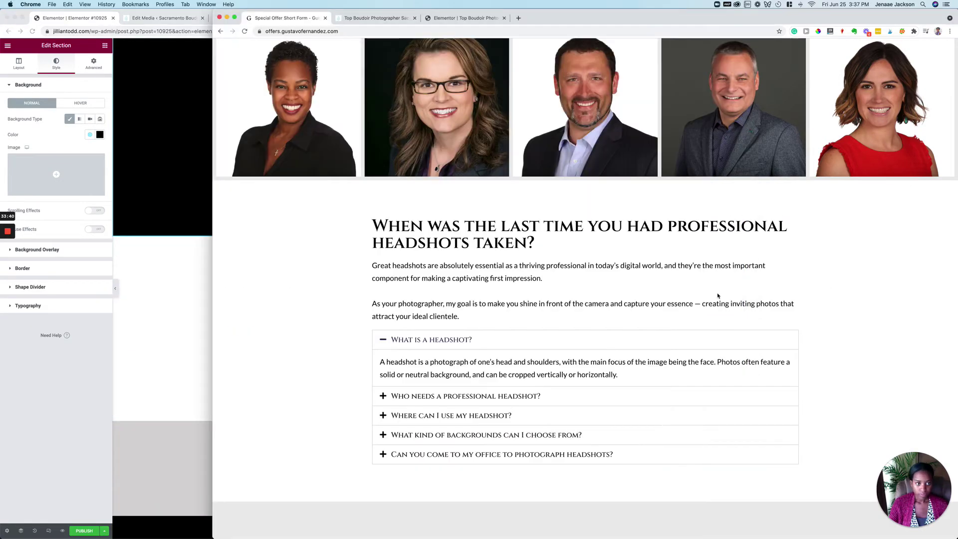
{"action": "scroll", "coordinate": [529, 358], "scroll_direction": "down", "scroll_amount": 8}
{"action": "scroll", "coordinate": [529, 358], "scroll_direction": "down", "scroll_amount": 5}
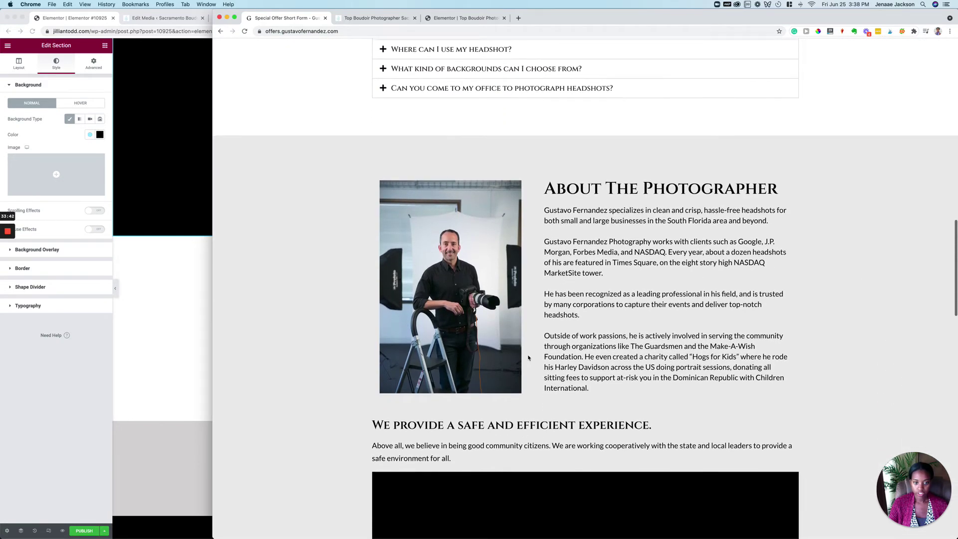
{"action": "scroll", "coordinate": [529, 358], "scroll_direction": "down", "scroll_amount": 10}
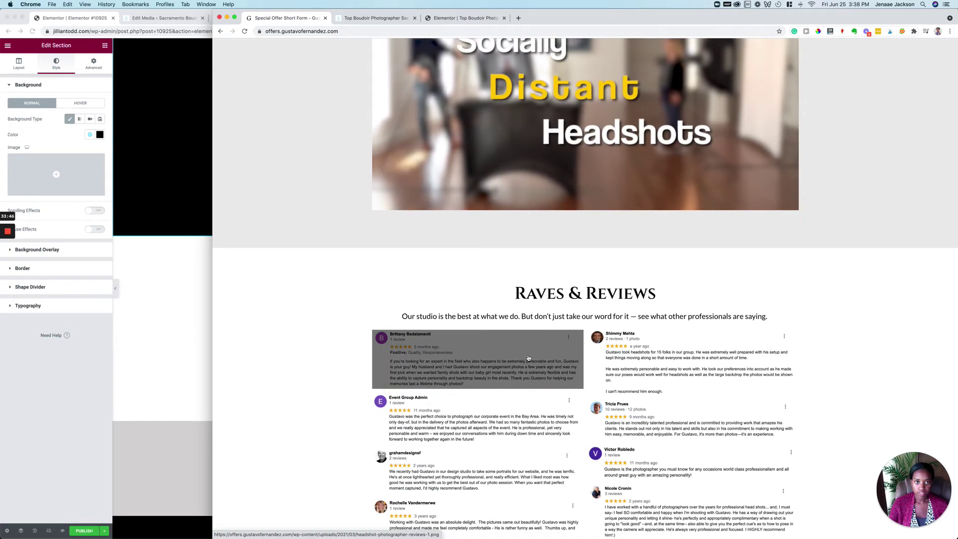
{"action": "scroll", "coordinate": [529, 358], "scroll_direction": "up", "scroll_amount": 20}
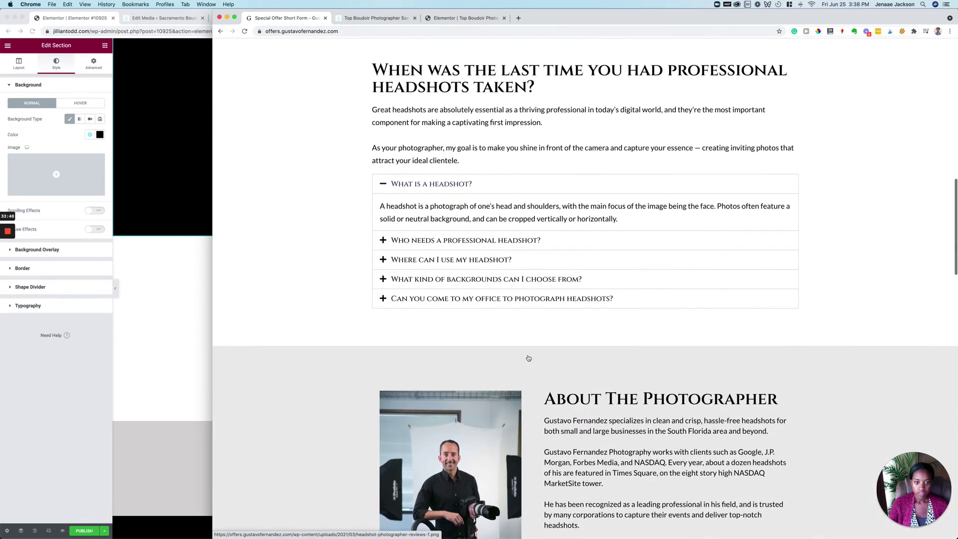
{"action": "scroll", "coordinate": [529, 357], "scroll_direction": "up", "scroll_amount": 15}
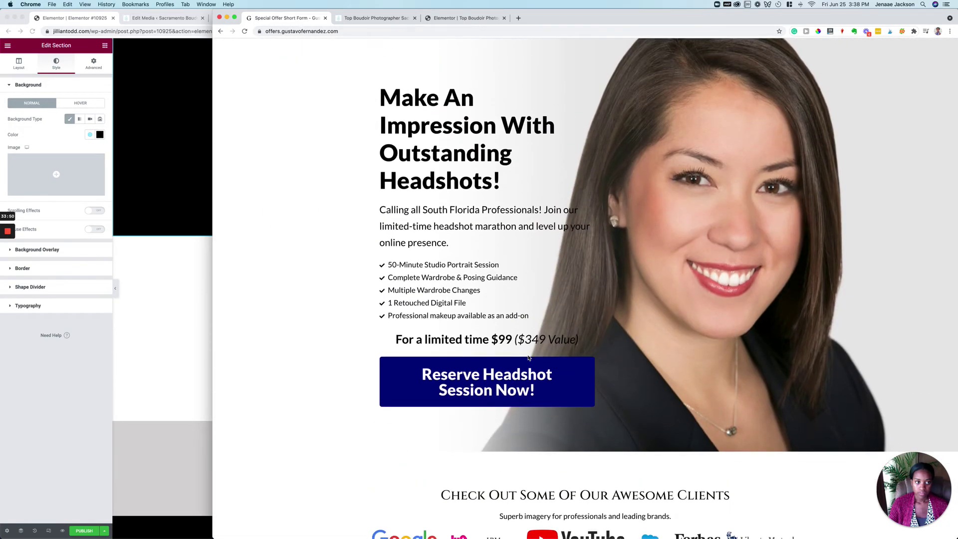
{"action": "left_click", "coordinate": [154, 392]}
{"action": "scroll", "coordinate": [188, 367], "scroll_direction": "up", "scroll_amount": 10}
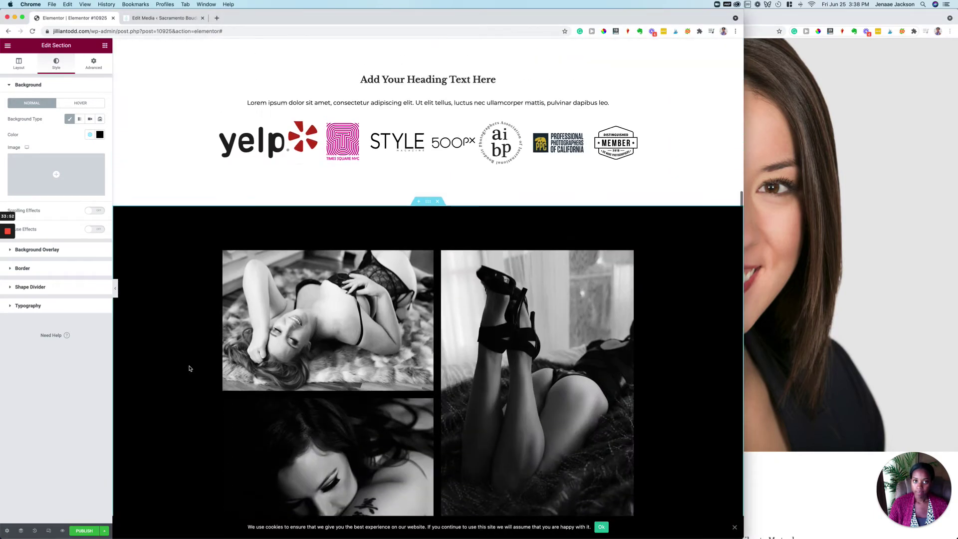
{"action": "scroll", "coordinate": [189, 369], "scroll_direction": "down", "scroll_amount": 10}
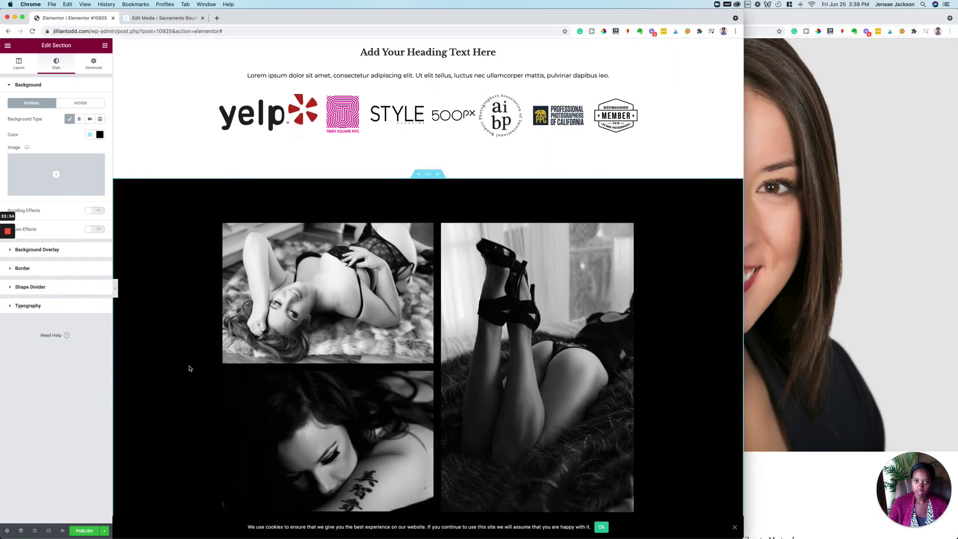
{"action": "scroll", "coordinate": [189, 369], "scroll_direction": "down", "scroll_amount": 10}
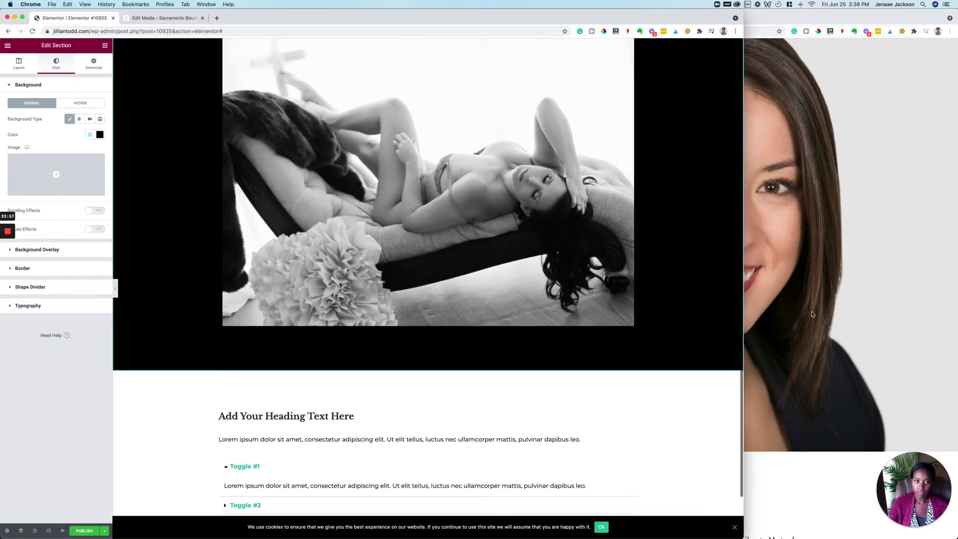
Examine the reference page's About The Photographer, Raves & Reviews and booking form sections, and return to the Elementor page's hero section
{"action": "left_click", "coordinate": [764, 319]}
{"action": "scroll", "coordinate": [729, 318], "scroll_direction": "down", "scroll_amount": 15}
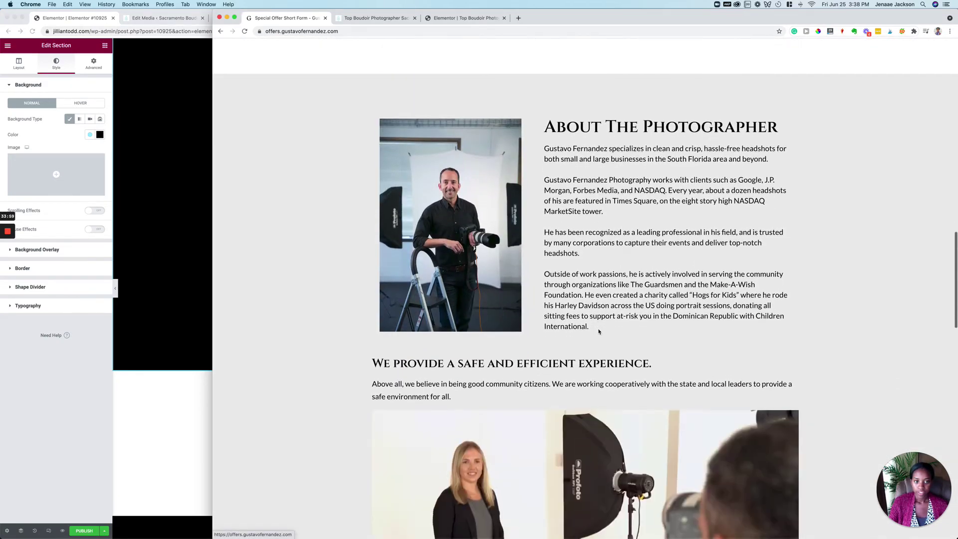
{"action": "scroll", "coordinate": [599, 332], "scroll_direction": "down", "scroll_amount": 8}
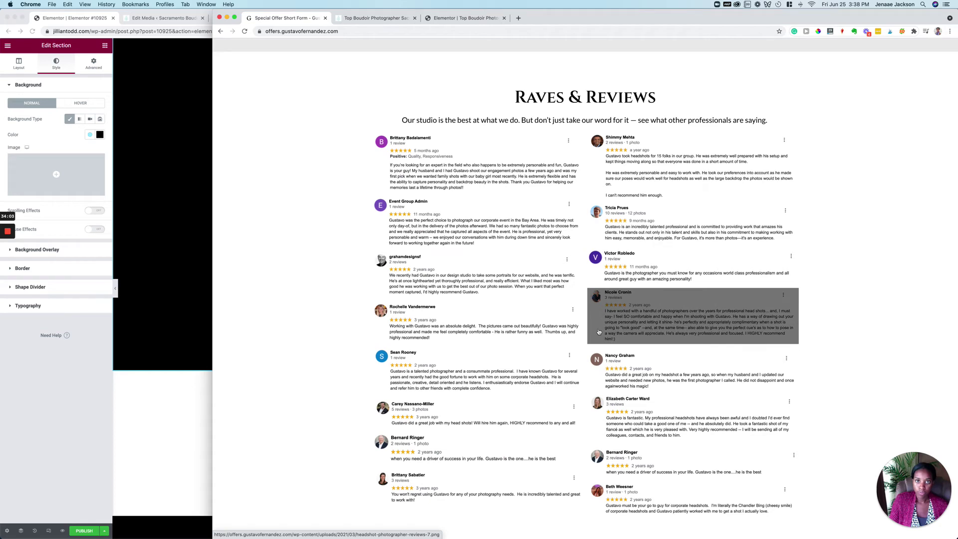
{"action": "scroll", "coordinate": [395, 332], "scroll_direction": "down", "scroll_amount": 9}
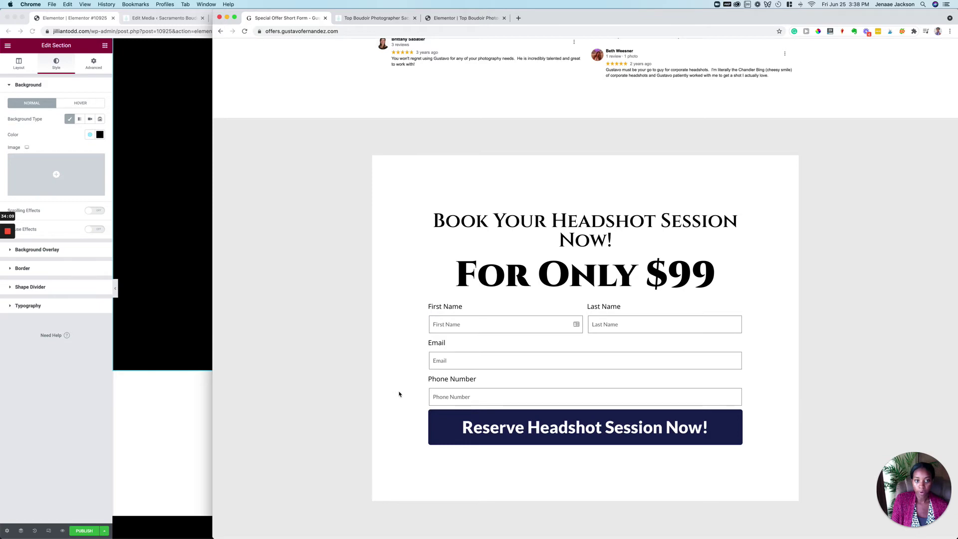
{"action": "left_click", "coordinate": [192, 433]}
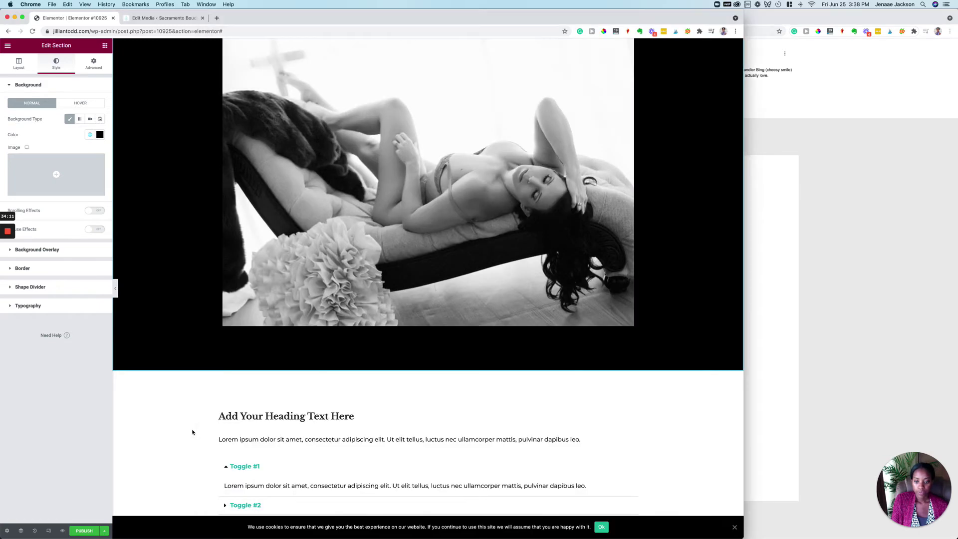
{"action": "scroll", "coordinate": [192, 432], "scroll_direction": "down", "scroll_amount": 3}
{"action": "scroll", "coordinate": [193, 432], "scroll_direction": "up", "scroll_amount": 10}
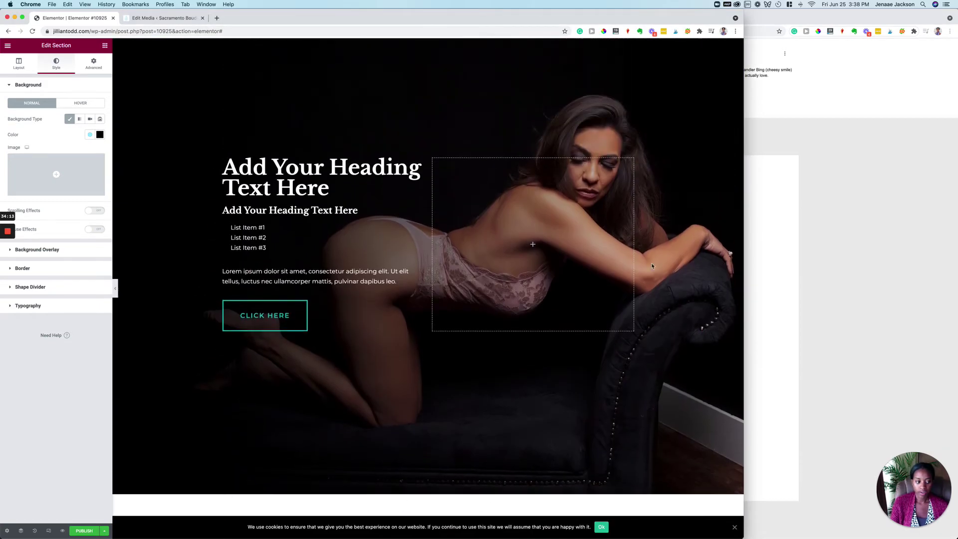
Save the page as a draft and compare its collage and toggle sections with the reference page's Raves & Reviews area
{"action": "scroll", "coordinate": [440, 294], "scroll_direction": "down", "scroll_amount": 10}
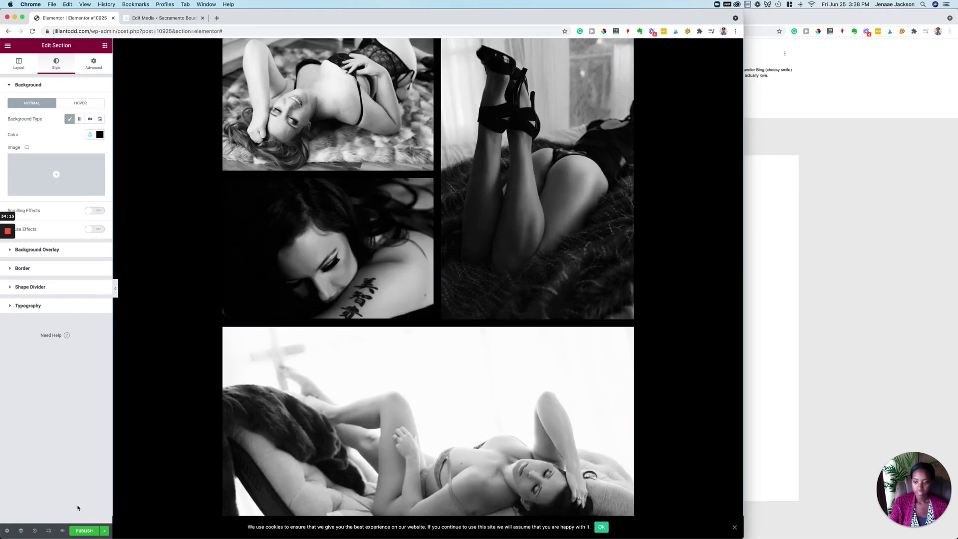
{"action": "left_click", "coordinate": [104, 532]}
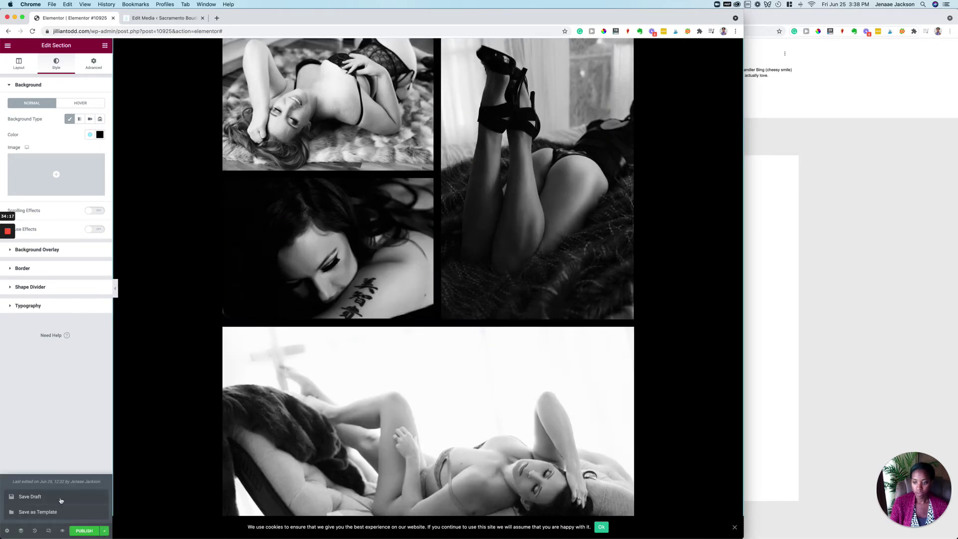
{"action": "left_click", "coordinate": [935, 283]}
{"action": "scroll", "coordinate": [427, 306], "scroll_direction": "up", "scroll_amount": 7}
{"action": "scroll", "coordinate": [427, 306], "scroll_direction": "up", "scroll_amount": 5}
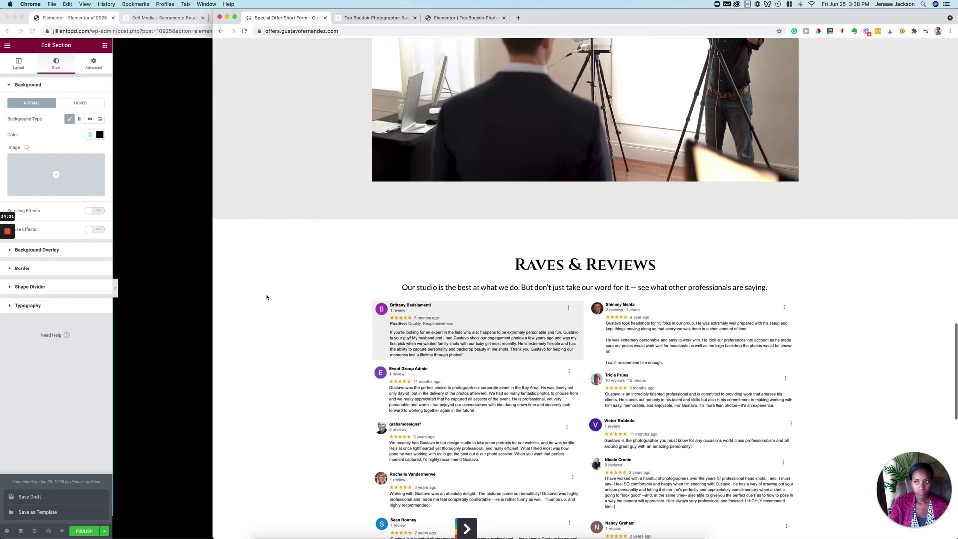
{"action": "left_click", "coordinate": [193, 325]}
{"action": "scroll", "coordinate": [289, 362], "scroll_direction": "down", "scroll_amount": 8}
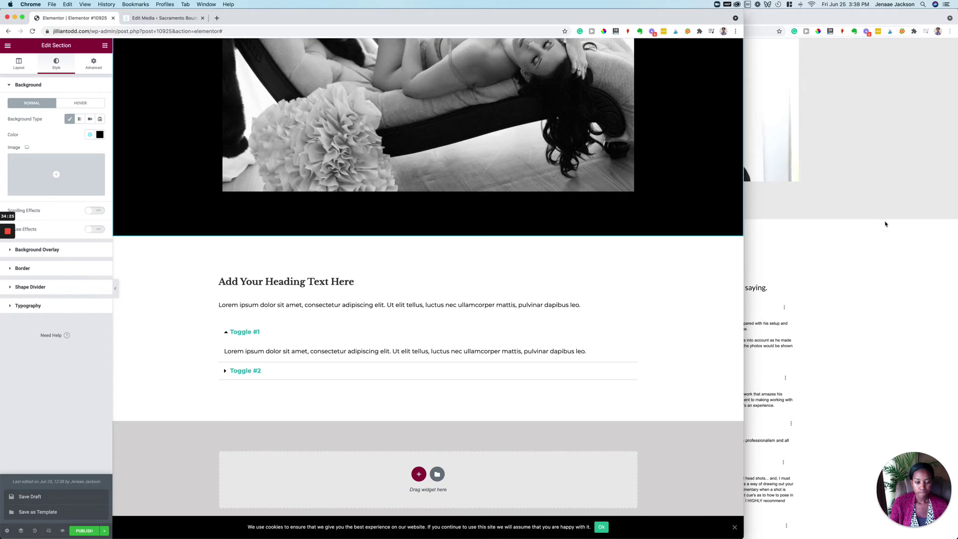
Compare the reference page's Raves & Reviews section with the Boudoir Photography Testimonials section on the studio's own website
{"action": "left_click", "coordinate": [914, 248]}
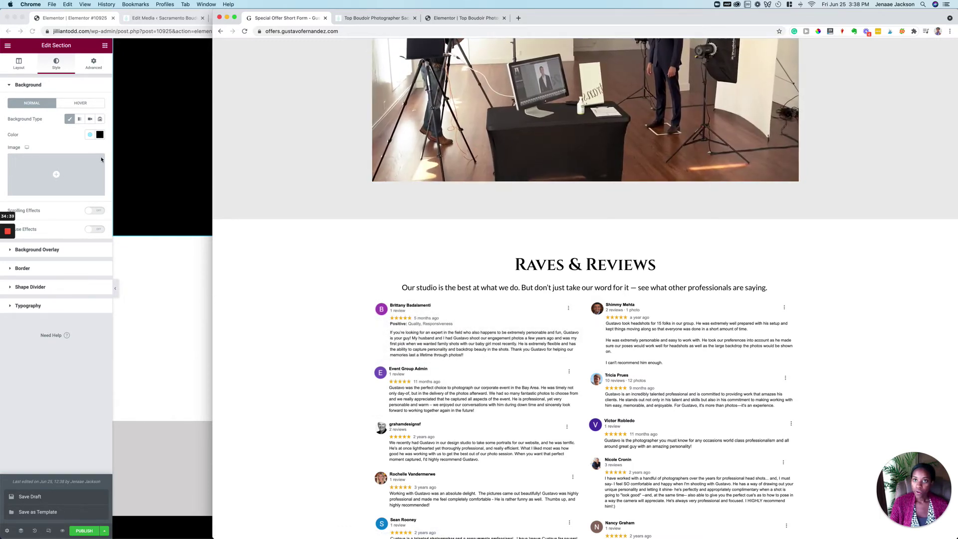
{"action": "left_click", "coordinate": [392, 19]}
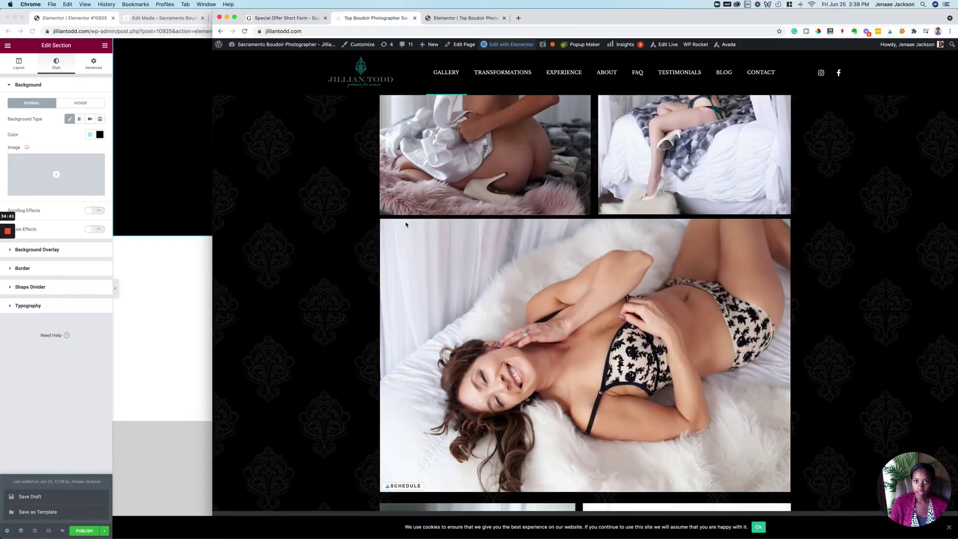
{"action": "scroll", "coordinate": [406, 225], "scroll_direction": "down", "scroll_amount": 20}
{"action": "scroll", "coordinate": [406, 225], "scroll_direction": "down", "scroll_amount": 20}
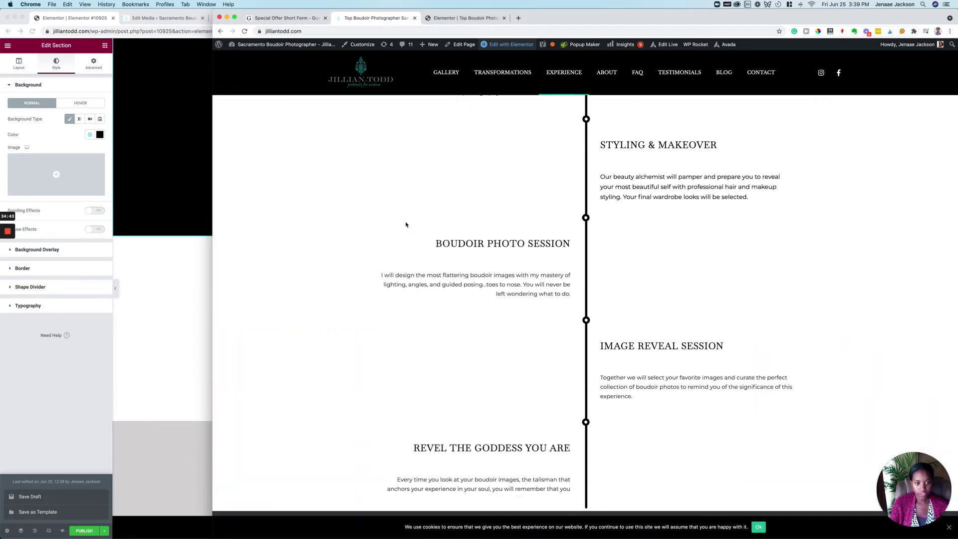
{"action": "scroll", "coordinate": [405, 221], "scroll_direction": "down", "scroll_amount": 20}
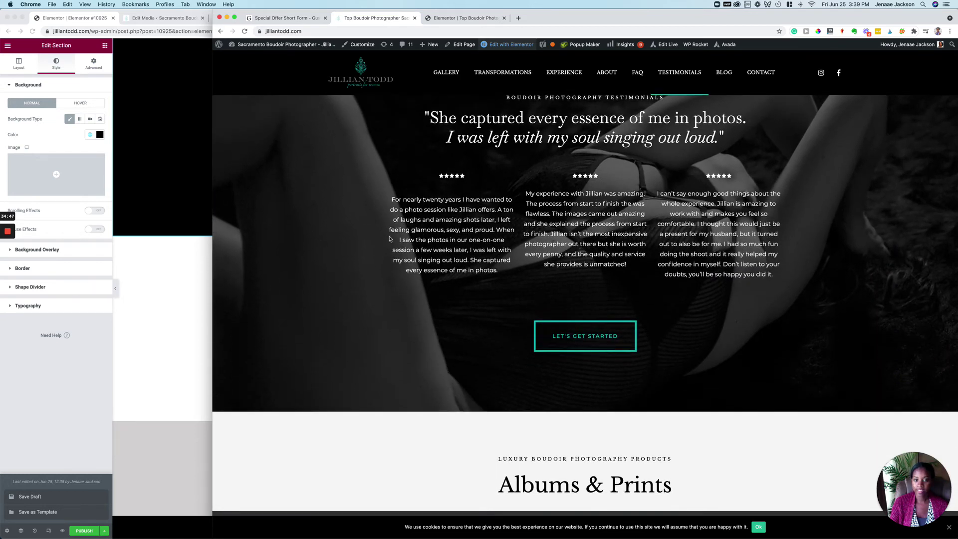
{"action": "scroll", "coordinate": [459, 230], "scroll_direction": "up", "scroll_amount": 4}
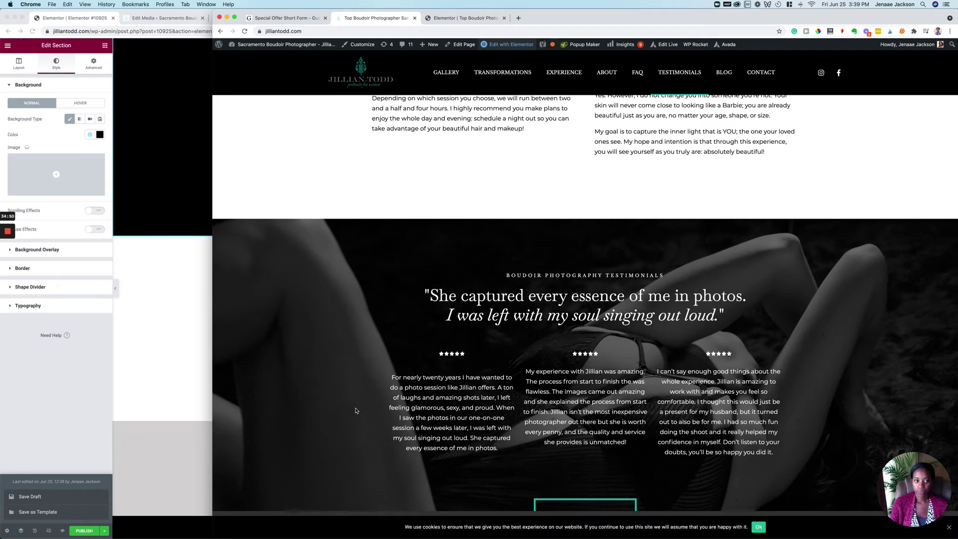
{"action": "left_click", "coordinate": [319, 22]}
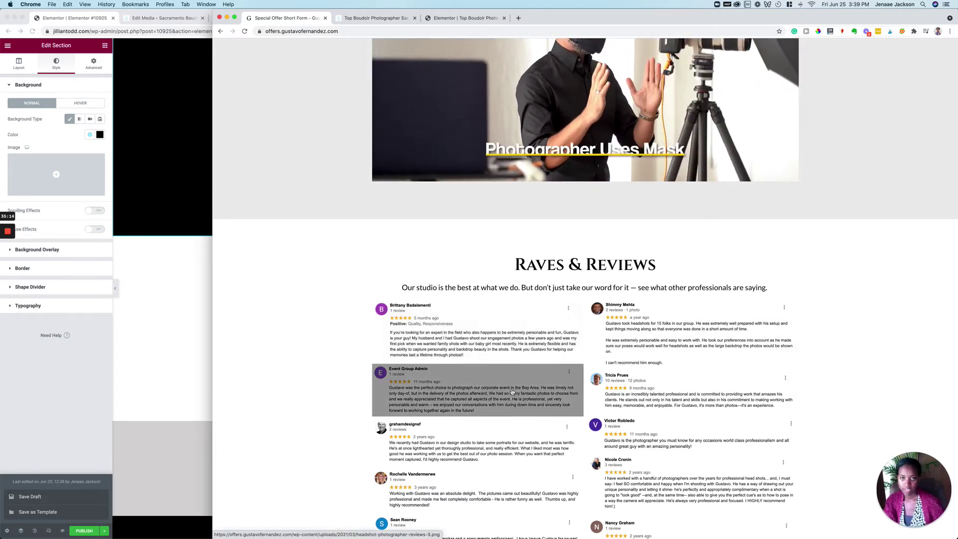
{"action": "left_click", "coordinate": [370, 18]}
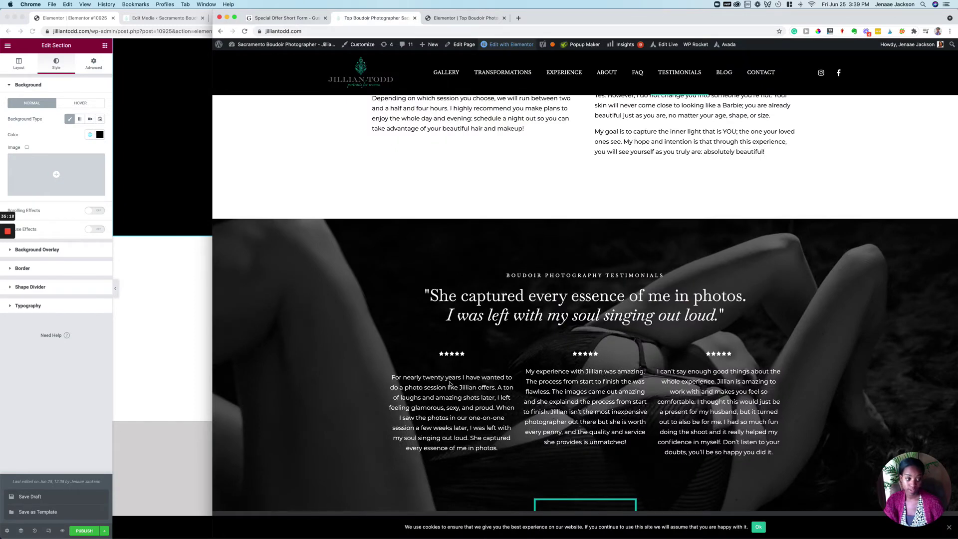
{"action": "left_click", "coordinate": [297, 19]}
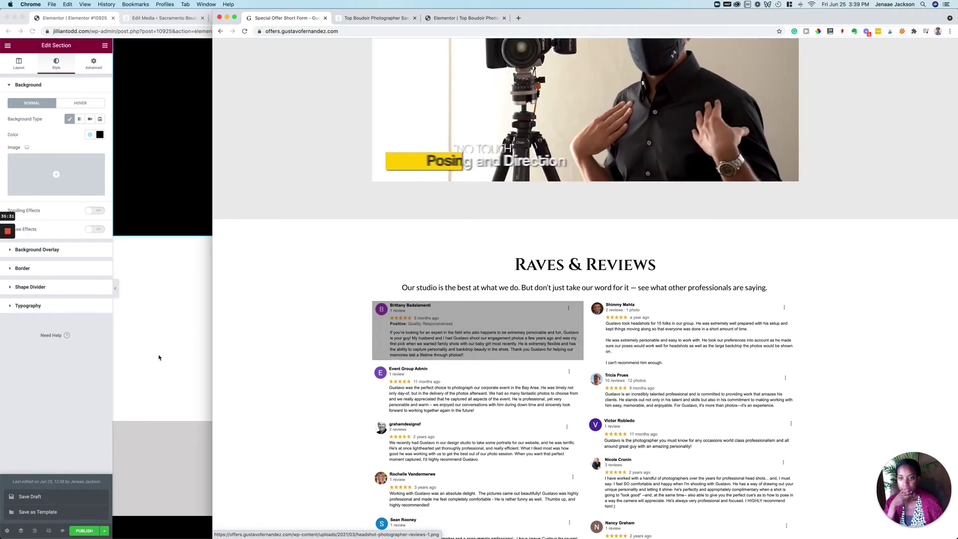
Search Google for "jillian todd photography" in a new tab and open the studio's Google reviews in a separate tab
{"action": "left_click", "coordinate": [519, 18]}
{"action": "type", "text": "jill"}
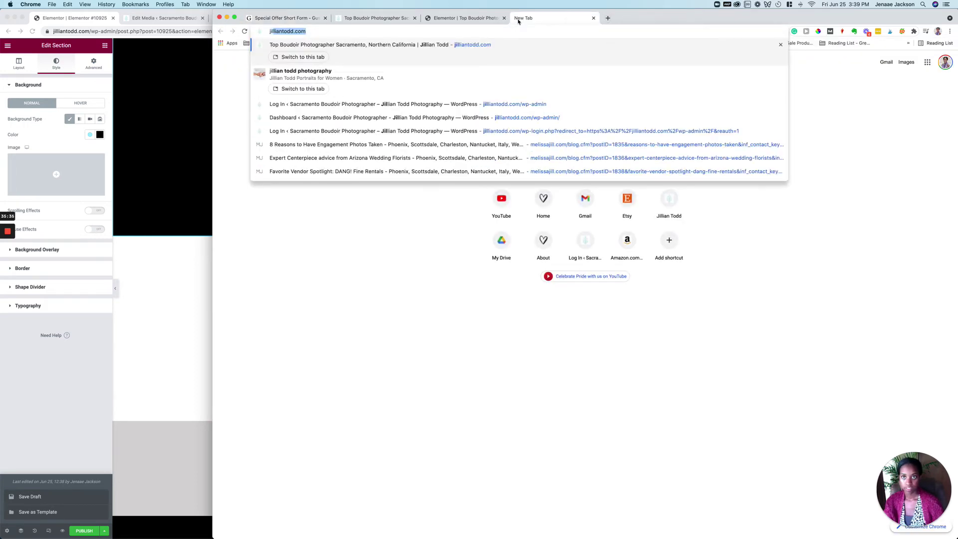
{"action": "type", "text": "ian todd"}
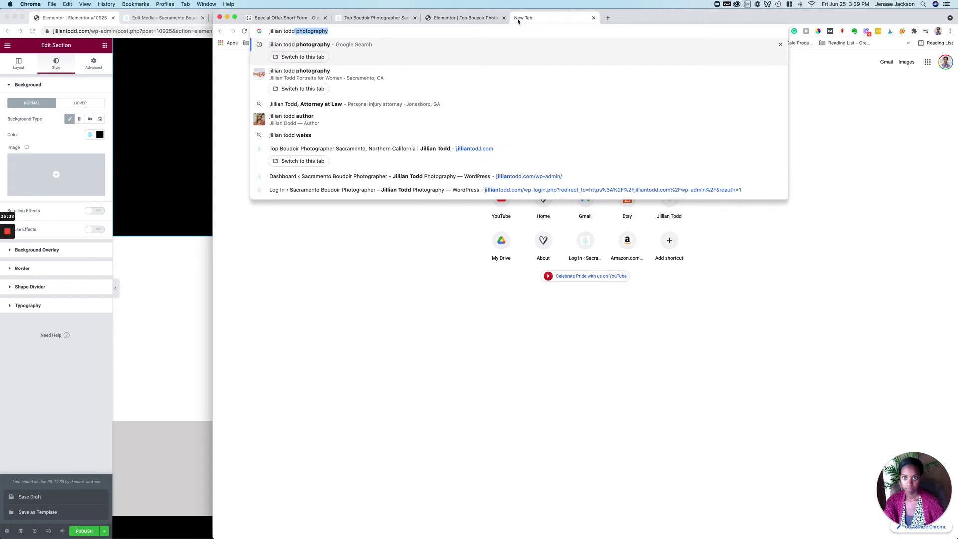
{"action": "key", "text": "Return"}
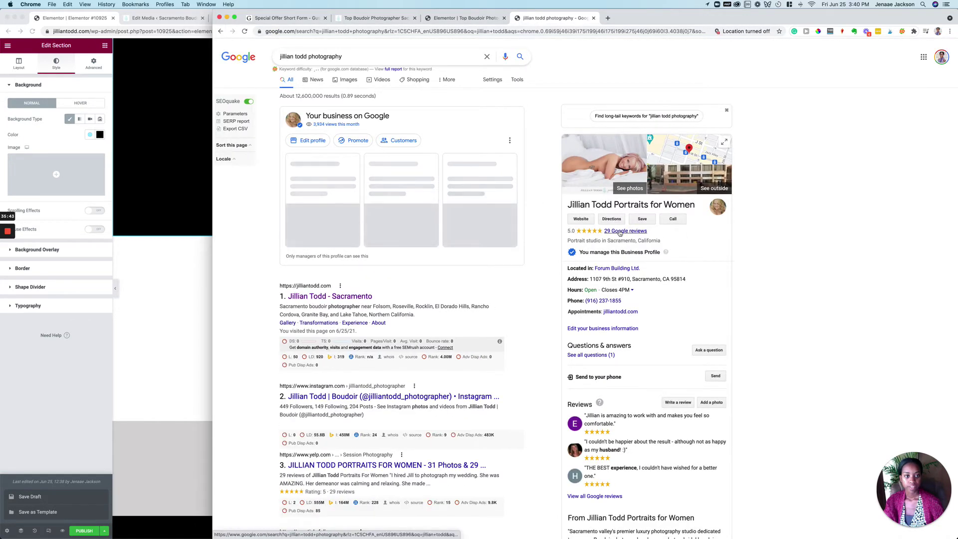
{"action": "right_click", "coordinate": [624, 231]}
{"action": "left_click", "coordinate": [644, 238]}
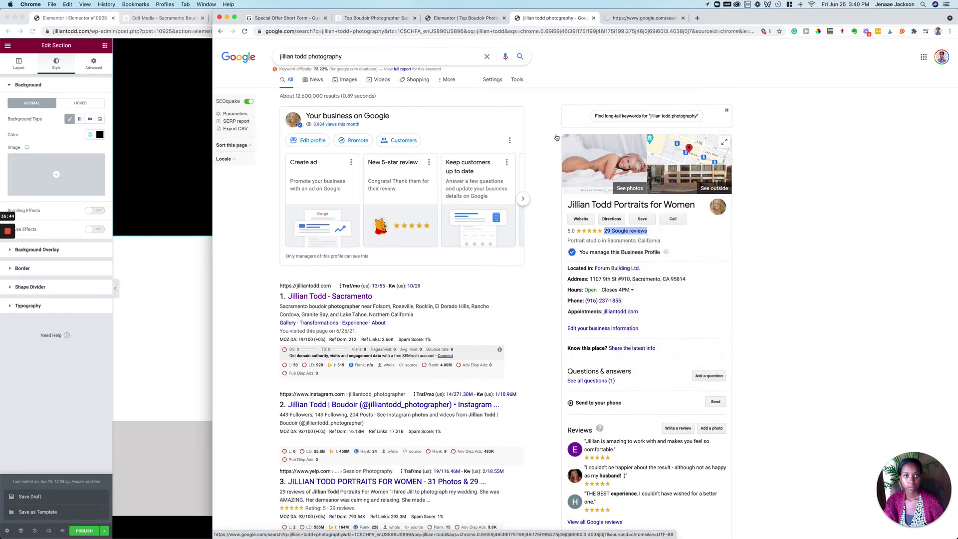
{"action": "left_click", "coordinate": [655, 18]}
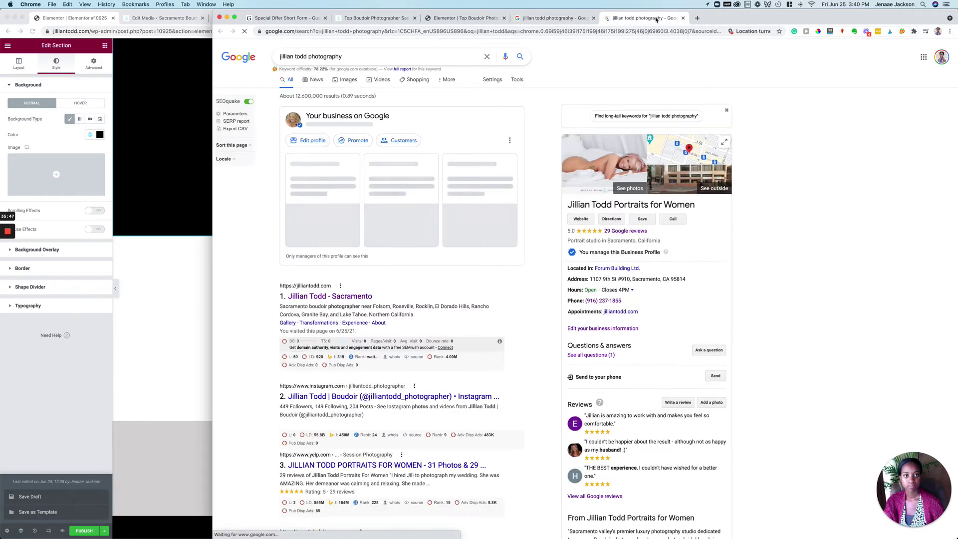
{"action": "left_click", "coordinate": [549, 21]}
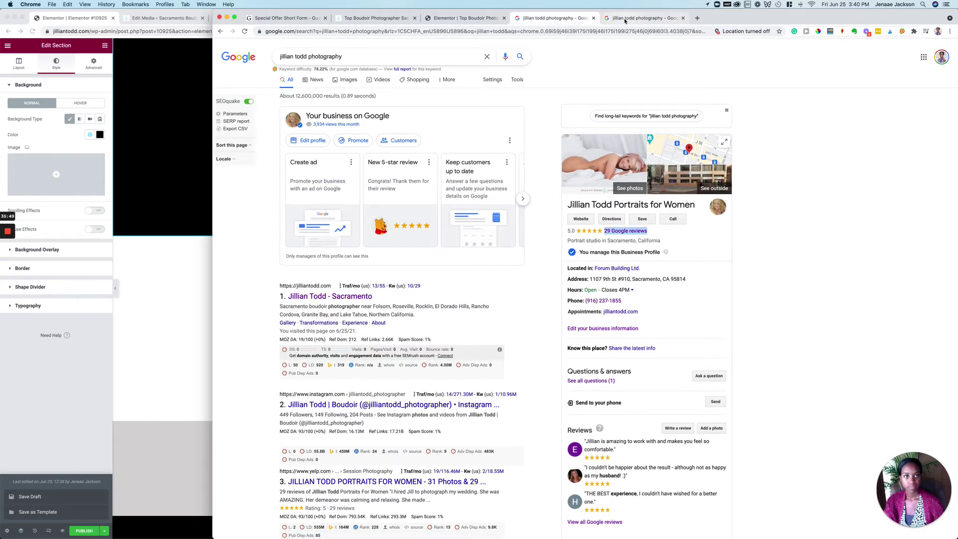
{"action": "left_click", "coordinate": [624, 20]}
{"action": "left_click", "coordinate": [624, 231]}
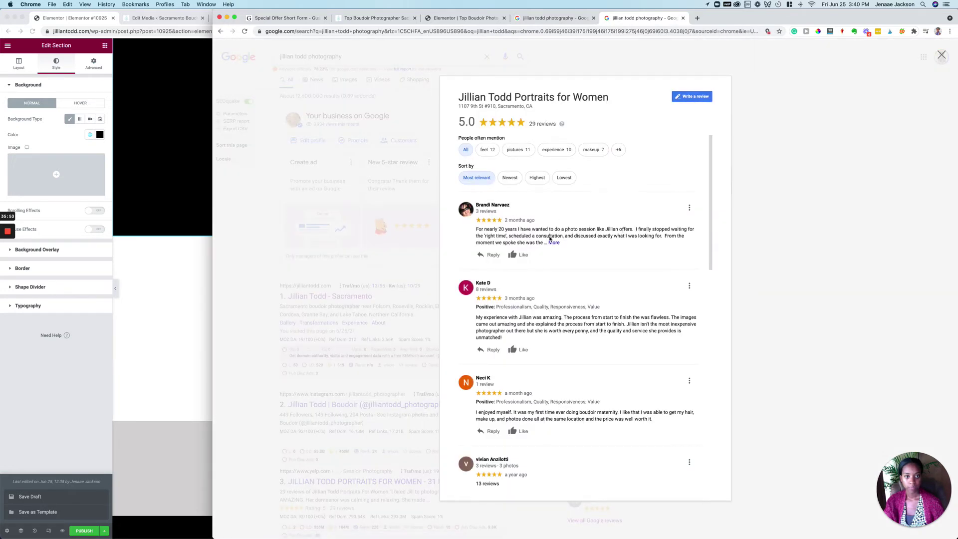
Expand the full text of the first Google review and take separate area screenshots of the first and second reviews
{"action": "left_click", "coordinate": [554, 243]}
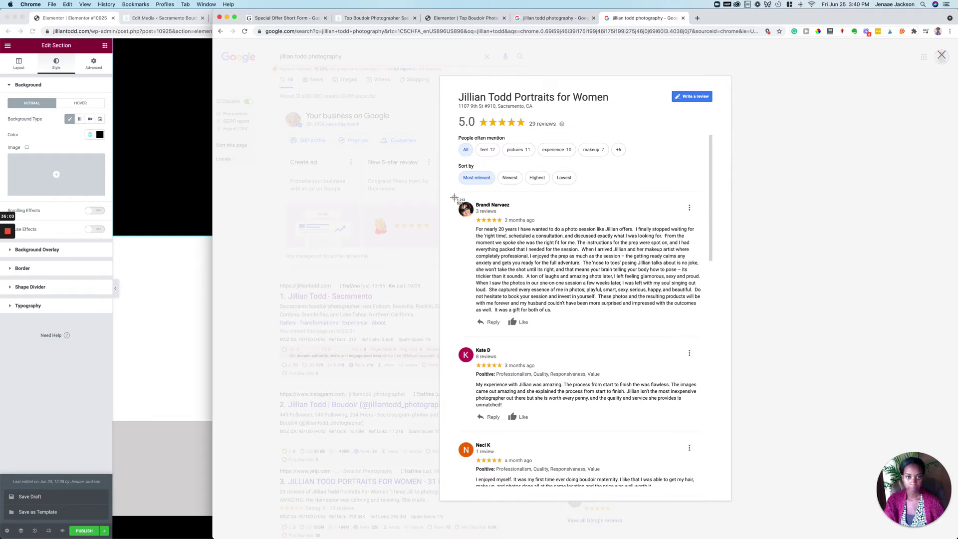
{"action": "left_click_drag", "start_coordinate": [454, 198], "coordinate": [708, 315]}
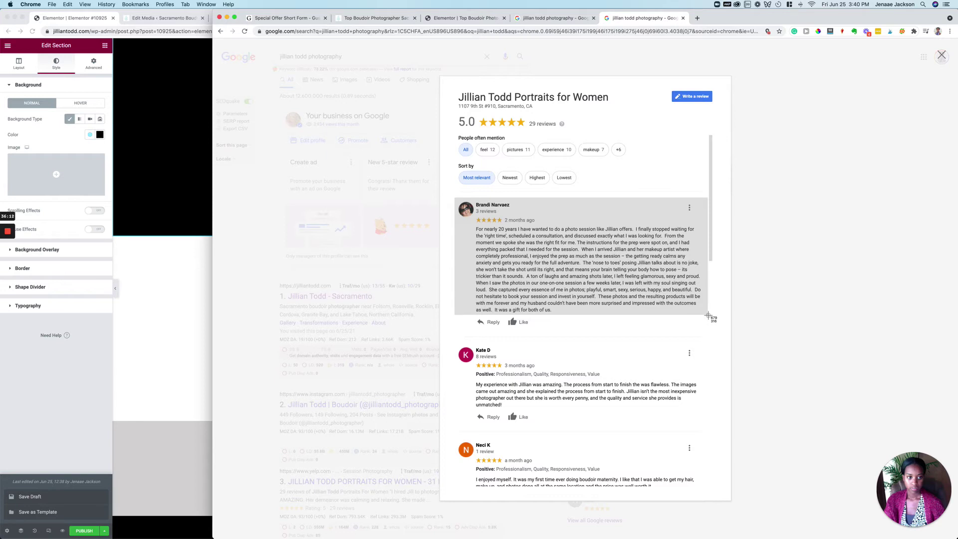
{"action": "left_click_drag", "start_coordinate": [708, 315], "coordinate": [708, 315]}
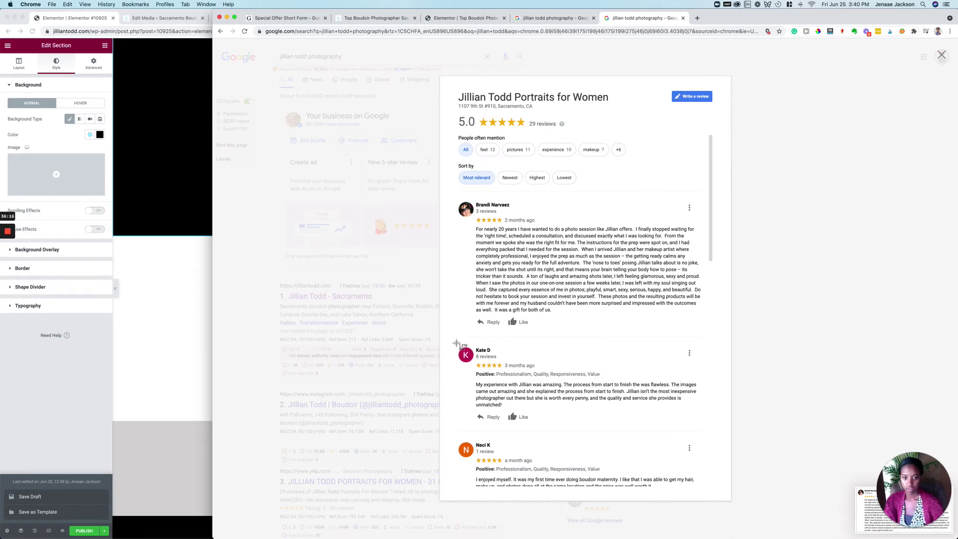
{"action": "left_click_drag", "start_coordinate": [456, 343], "coordinate": [706, 410]}
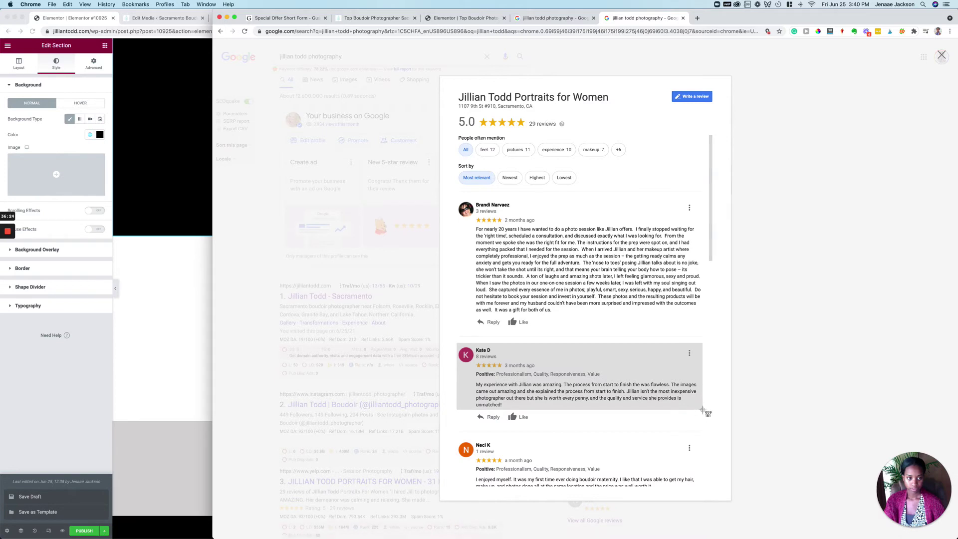
{"action": "left_click_drag", "start_coordinate": [703, 411], "coordinate": [702, 410]}
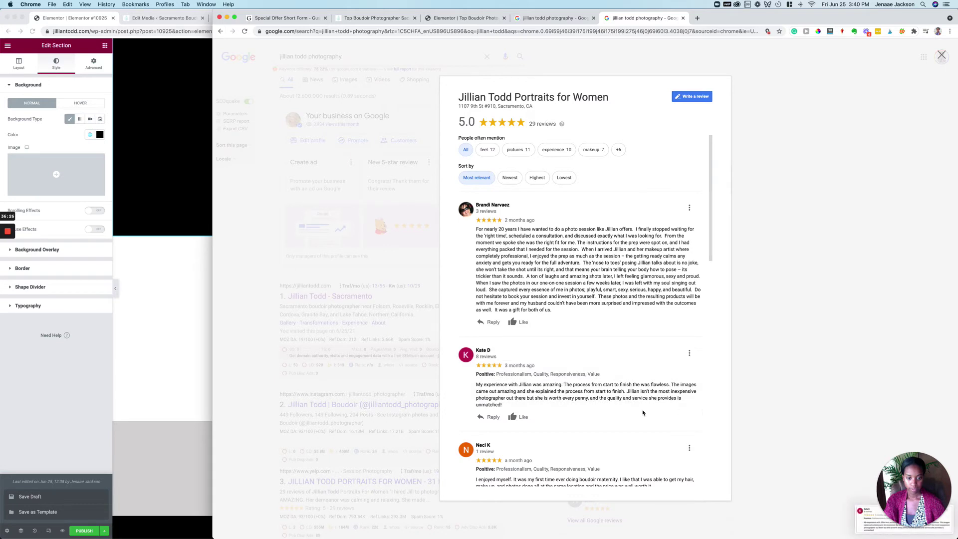
Take an area screenshot of the third review, about the boudoir maternity session
{"action": "scroll", "coordinate": [467, 395], "scroll_direction": "down", "scroll_amount": 3}
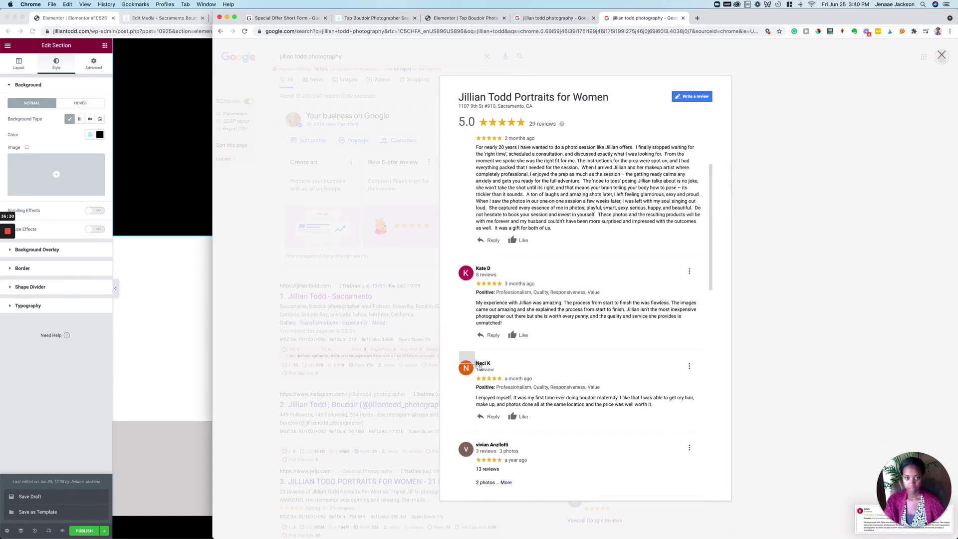
{"action": "left_click_drag", "start_coordinate": [479, 367], "coordinate": [472, 361]}
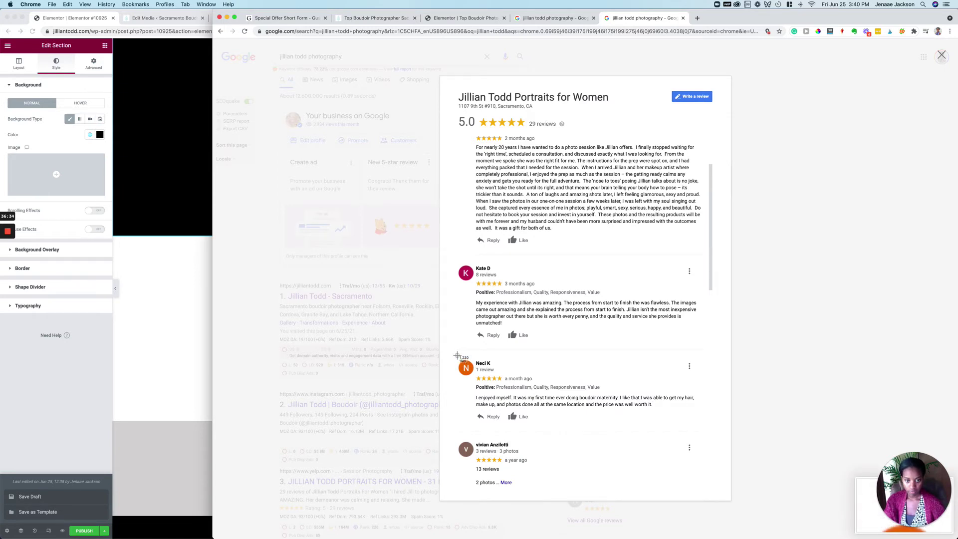
{"action": "left_click_drag", "start_coordinate": [457, 354], "coordinate": [702, 412]}
Expand the next two reviews and take an area screenshot of the one starting "I can't say enough good things about the whole experience"
{"action": "scroll", "coordinate": [699, 409], "scroll_direction": "down", "scroll_amount": 3}
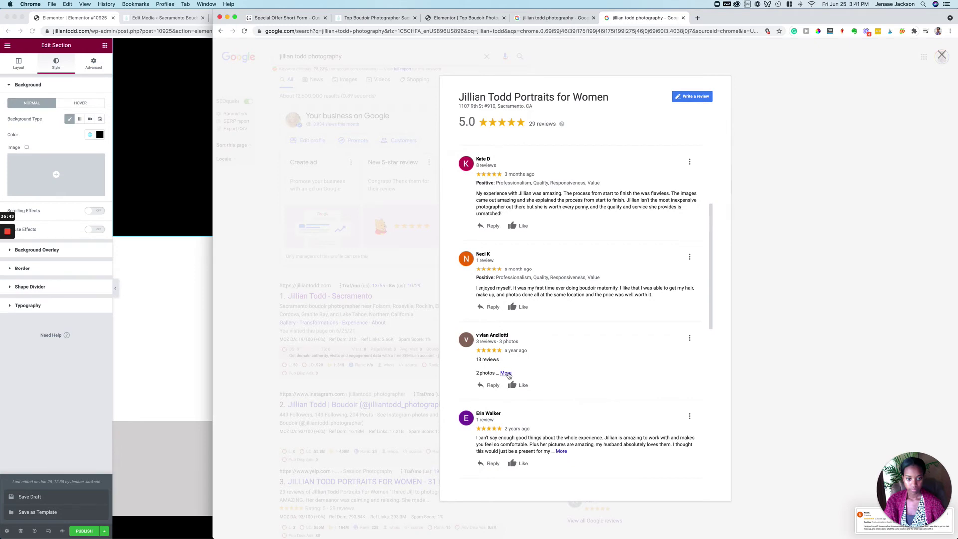
{"action": "left_click", "coordinate": [507, 374]}
{"action": "scroll", "coordinate": [509, 377], "scroll_direction": "down", "scroll_amount": 2}
{"action": "scroll", "coordinate": [510, 377], "scroll_direction": "down", "scroll_amount": 4}
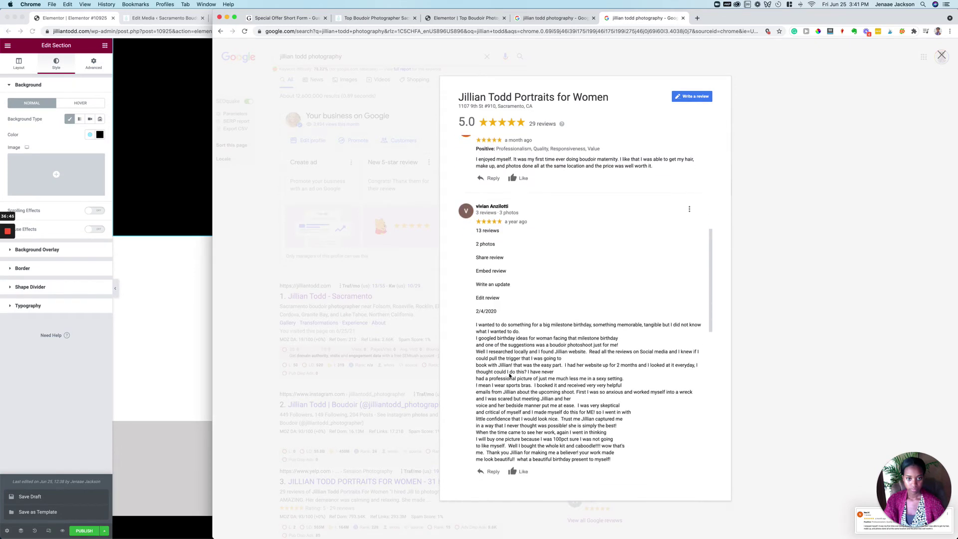
{"action": "left_click", "coordinate": [562, 378]}
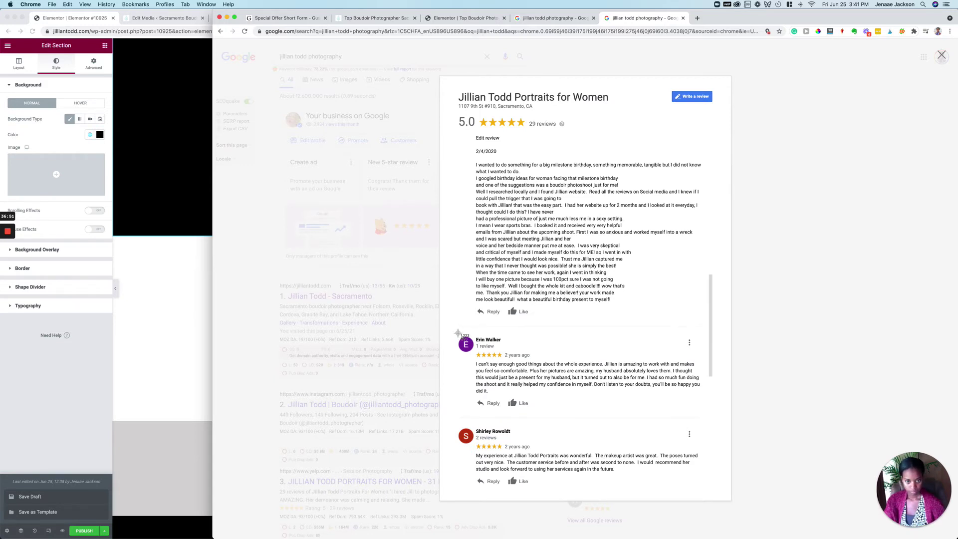
{"action": "left_click_drag", "start_coordinate": [458, 333], "coordinate": [706, 396]}
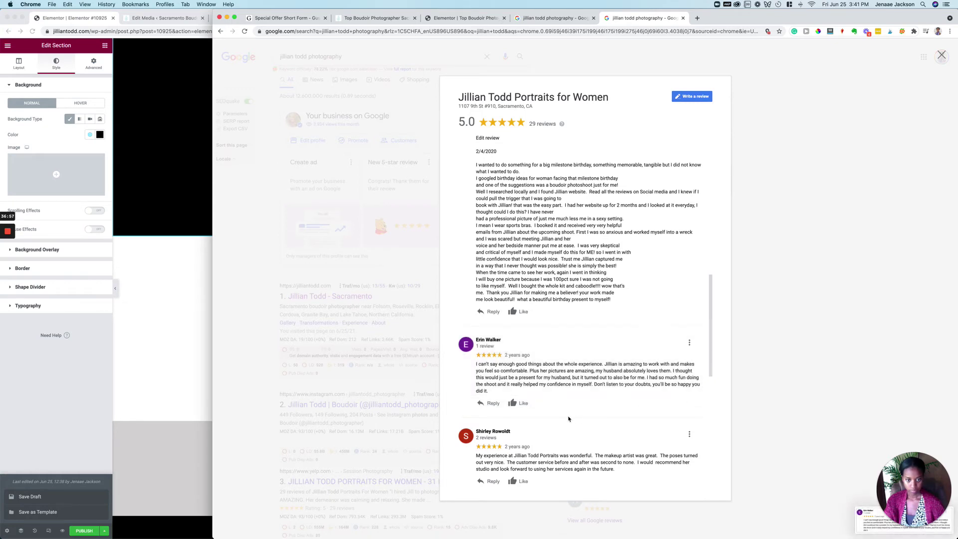
Take an area screenshot of the following review, which praises the makeup artist, poses and customer service
{"action": "scroll", "coordinate": [447, 372], "scroll_direction": "down", "scroll_amount": 4}
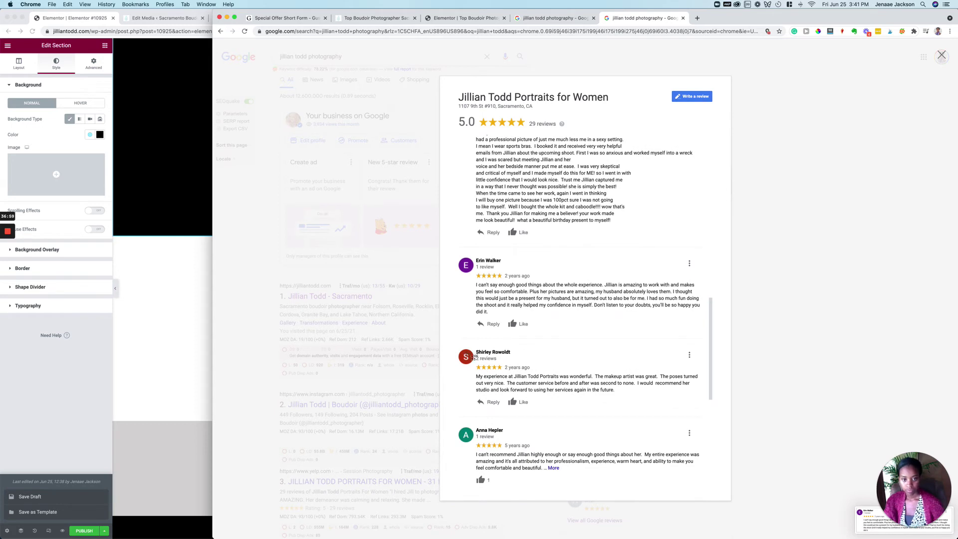
{"action": "key", "text": "super+shift+4"}
{"action": "mouse_move", "coordinate": [460, 343]}
{"action": "left_mouse_down"}
{"action": "mouse_move", "coordinate": [685, 398]}
{"action": "mouse_move", "coordinate": [583, 368]}
{"action": "mouse_move", "coordinate": [459, 357]}
{"action": "left_mouse_up"}
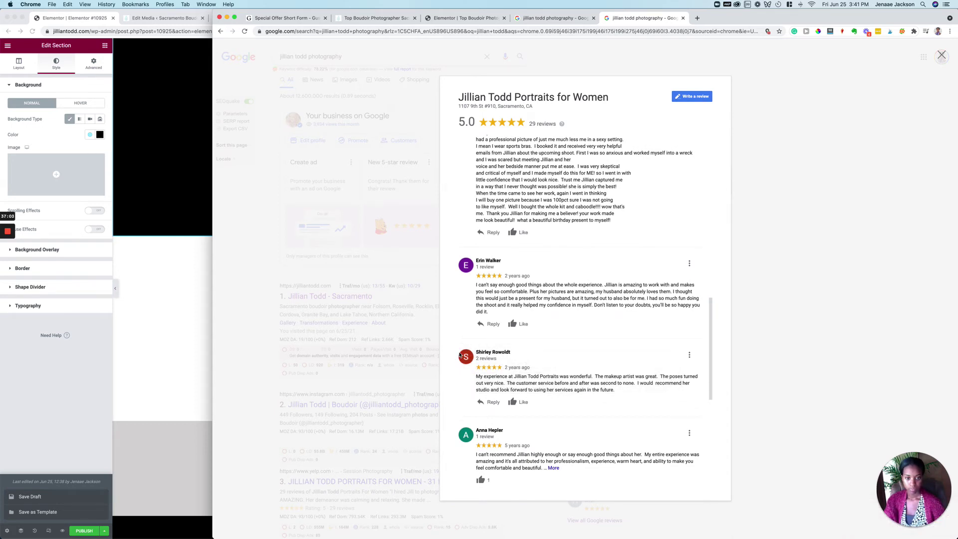
{"action": "key", "text": "super+shift+4"}
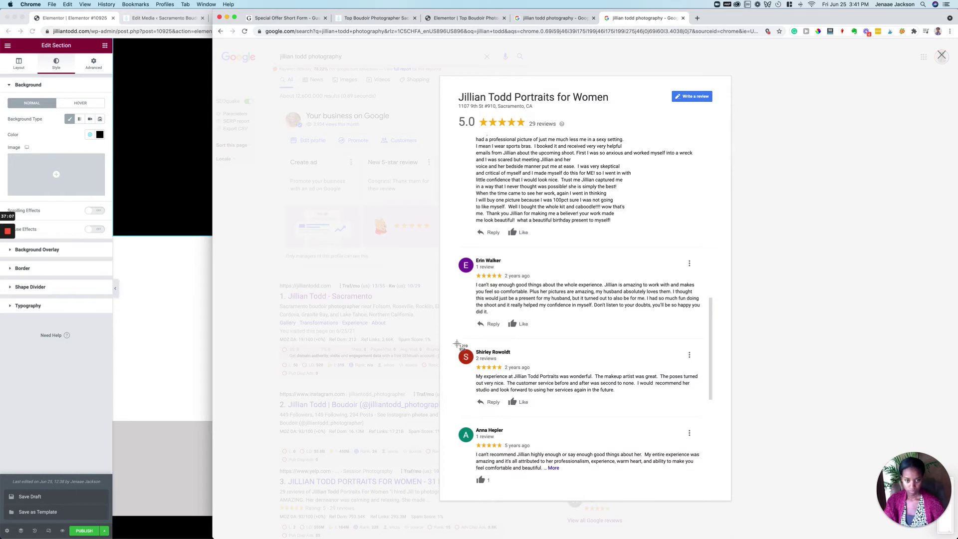
{"action": "left_click_drag", "start_coordinate": [456, 343], "coordinate": [706, 396]}
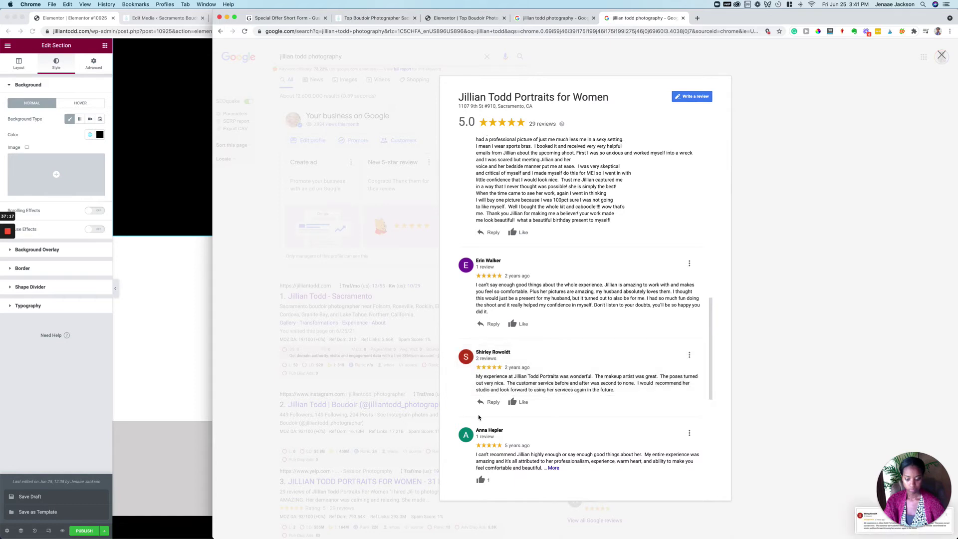
Expand the five-year-old review praising the photographer's professionalism and warm heart, and take an area screenshot of its full text
{"action": "key", "text": "shift+super+4"}
{"action": "left_click", "coordinate": [553, 468]}
{"action": "scroll", "coordinate": [499, 409], "scroll_direction": "down", "scroll_amount": 3}
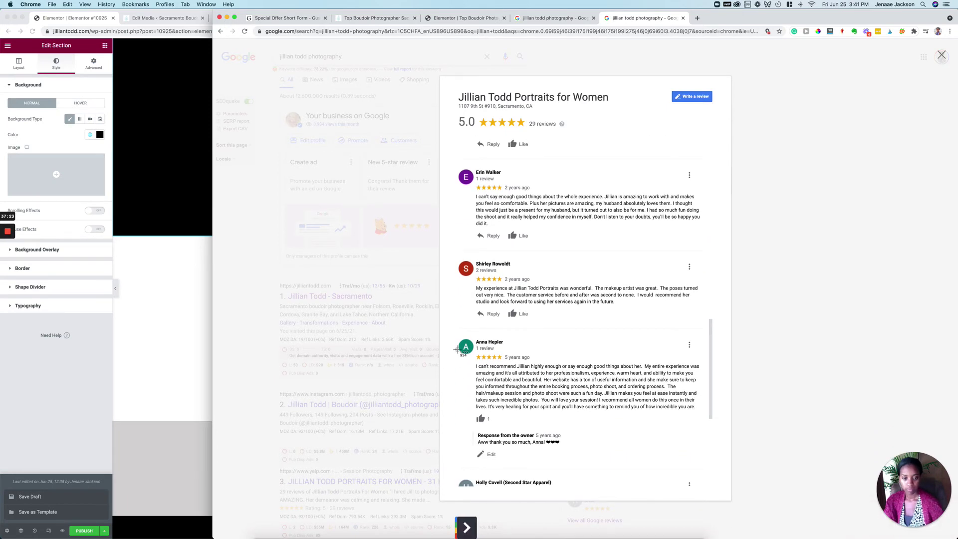
{"action": "key", "text": "shift+super+4"}
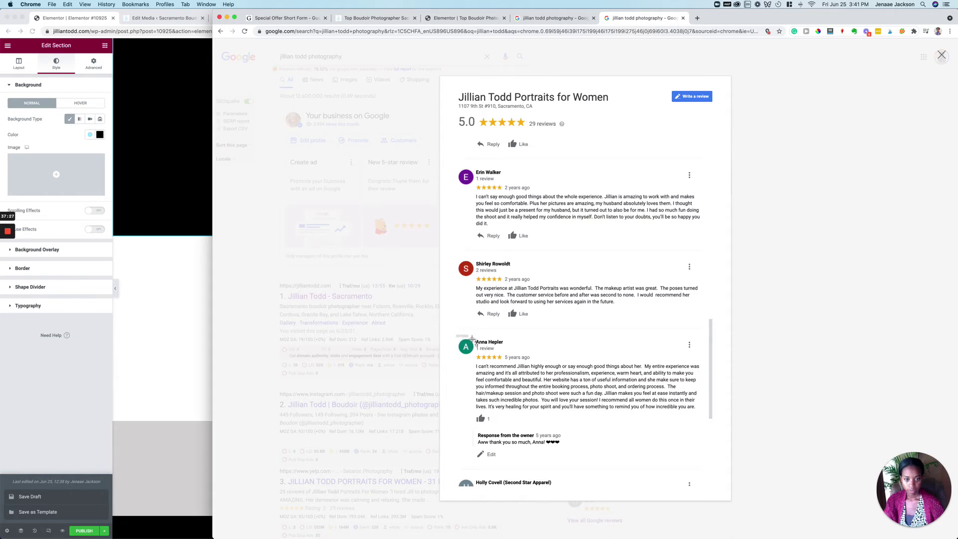
{"action": "left_click_drag", "start_coordinate": [472, 339], "coordinate": [705, 412]}
Expand the next review, starting "THE BEST experience", and take an area screenshot of it
{"action": "scroll", "coordinate": [546, 443], "scroll_direction": "down", "scroll_amount": 5}
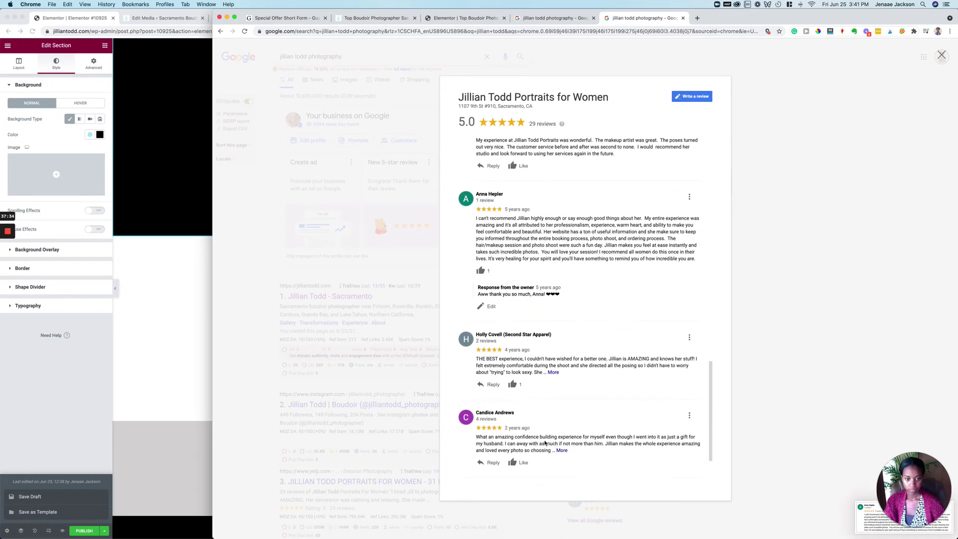
{"action": "left_click", "coordinate": [557, 372]}
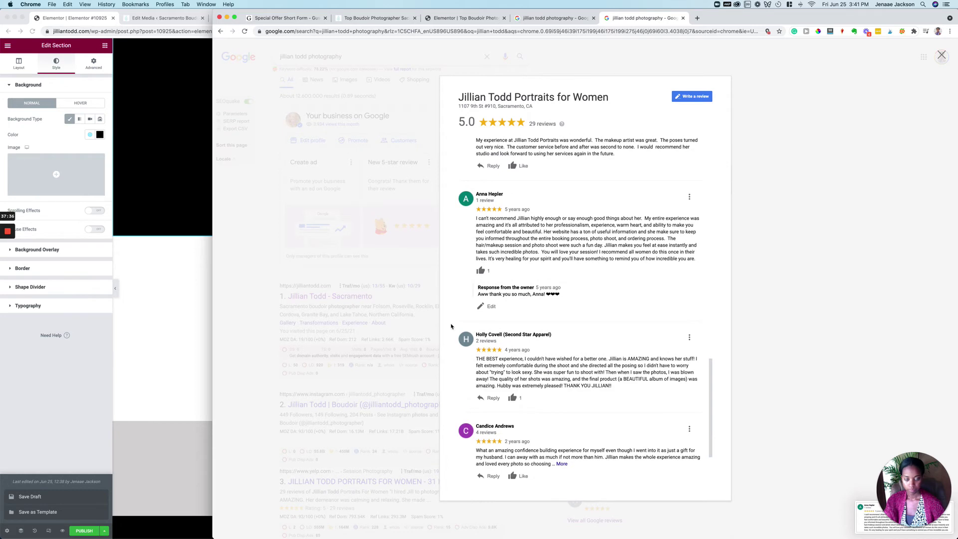
{"action": "key", "text": "super+shift+4"}
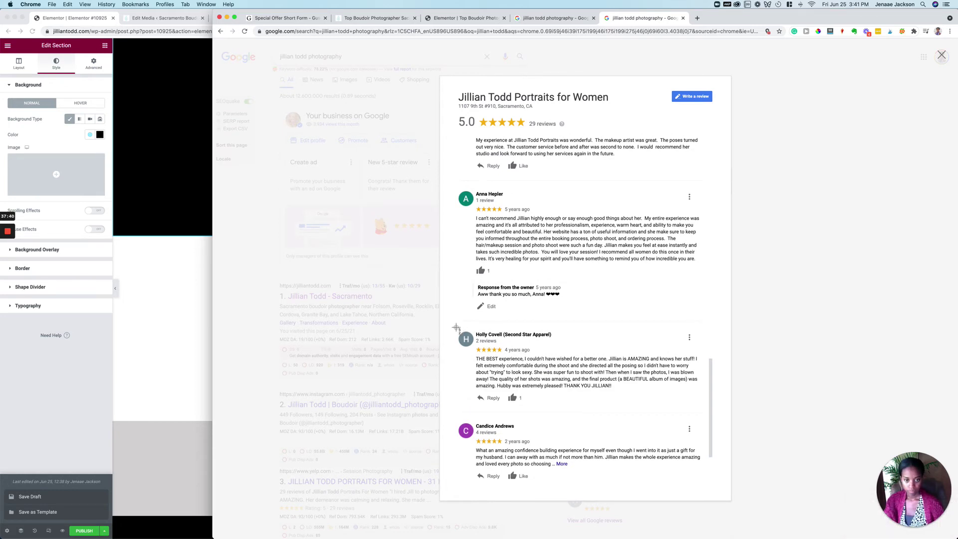
{"action": "left_click_drag", "start_coordinate": [457, 327], "coordinate": [706, 393]}
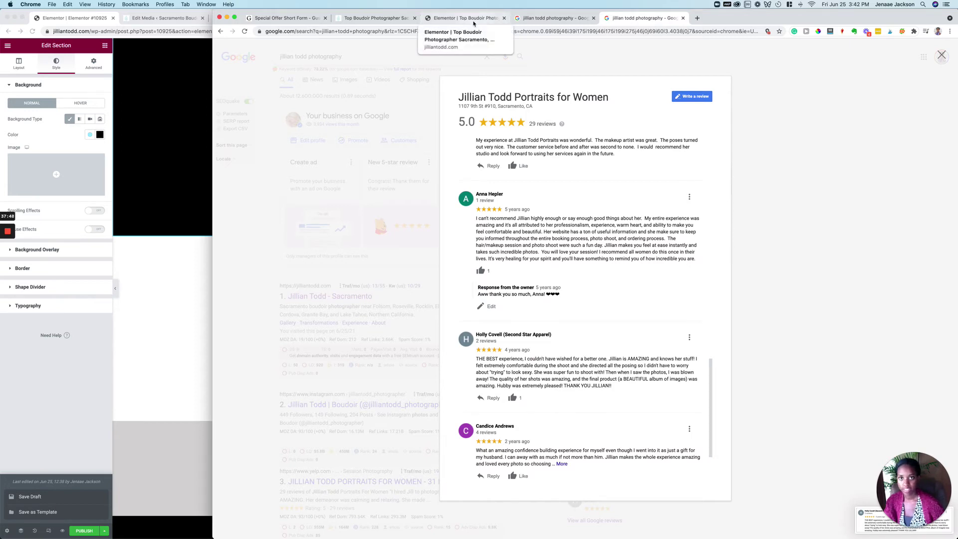
Examine the Raves & Reviews section on the headshot reference page, including how its first review image enlarges
{"action": "left_click", "coordinate": [426, 21]}
{"action": "left_click", "coordinate": [377, 18]}
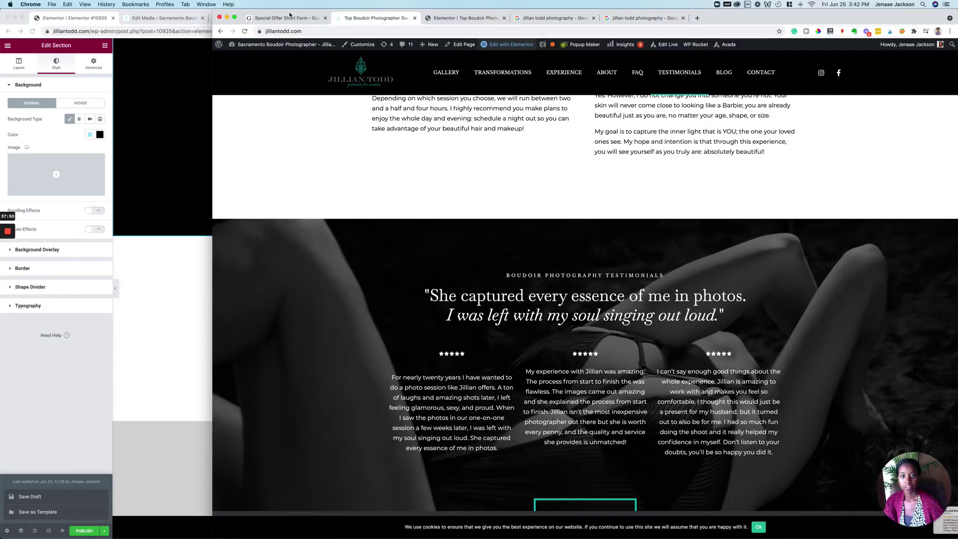
{"action": "left_click", "coordinate": [443, 17]}
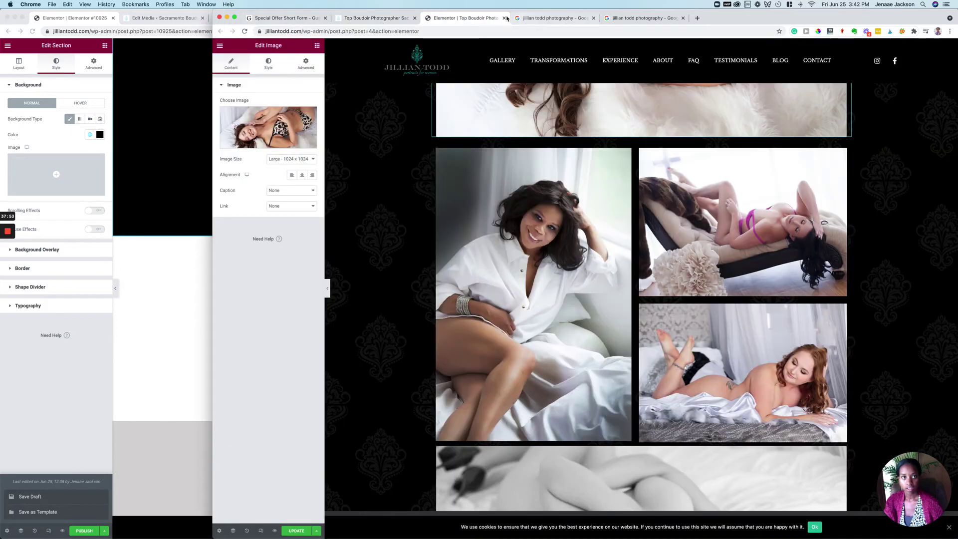
{"action": "left_click", "coordinate": [312, 20]}
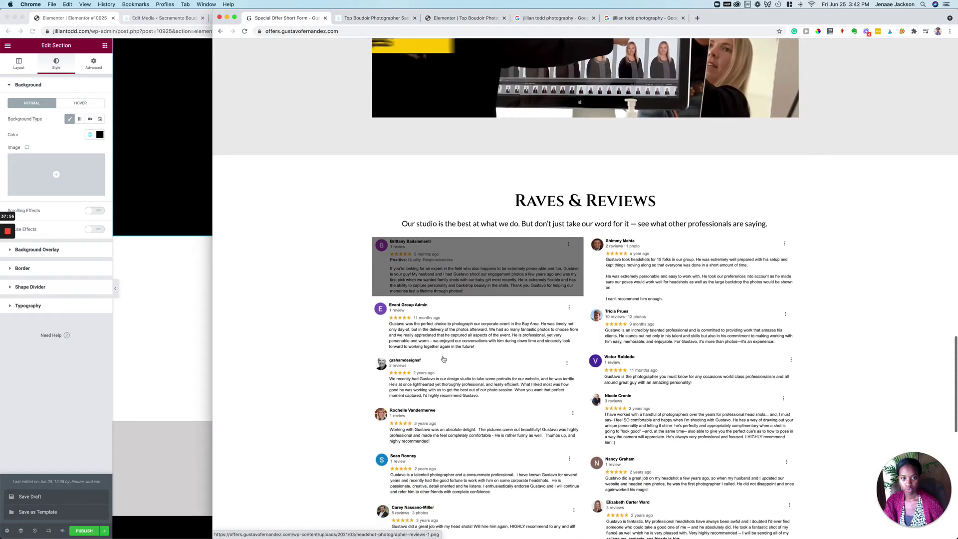
{"action": "left_click", "coordinate": [484, 274]}
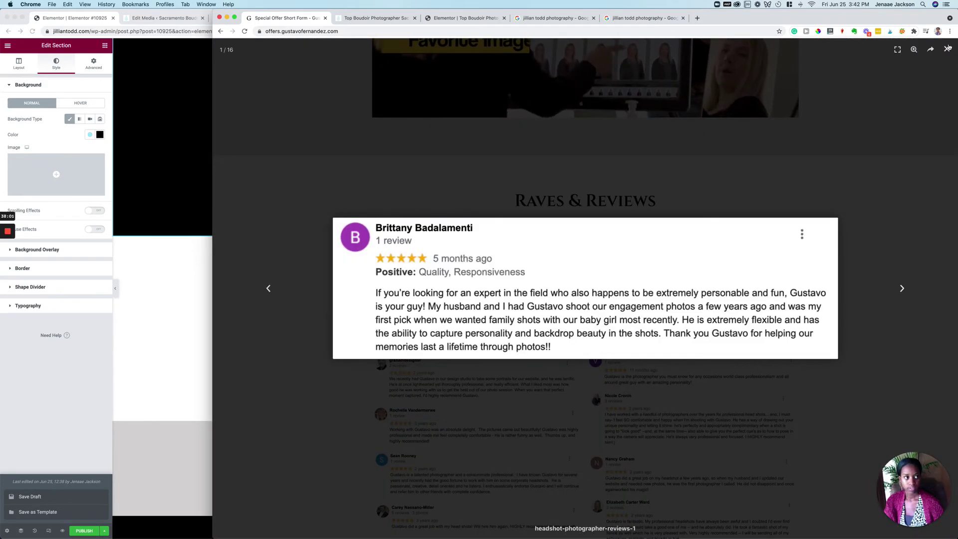
{"action": "left_click", "coordinate": [947, 49]}
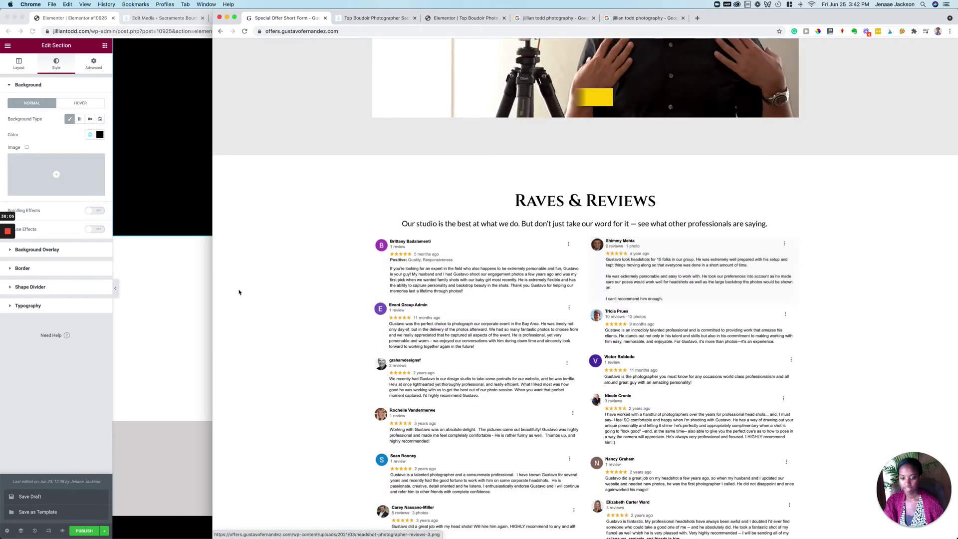
Add a single-column section below the heading and toggle section of the Elementor landing page
{"action": "left_click", "coordinate": [143, 289]}
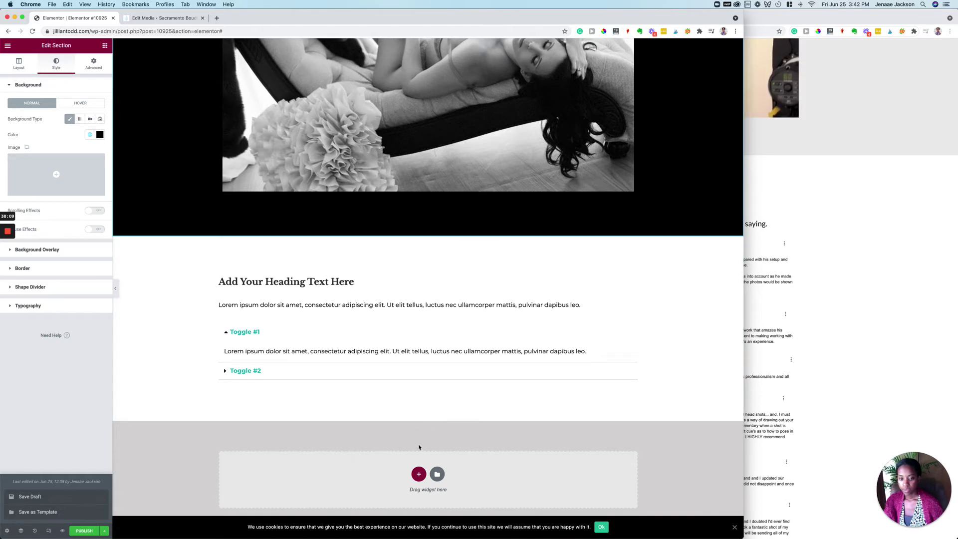
{"action": "left_click", "coordinate": [420, 473]}
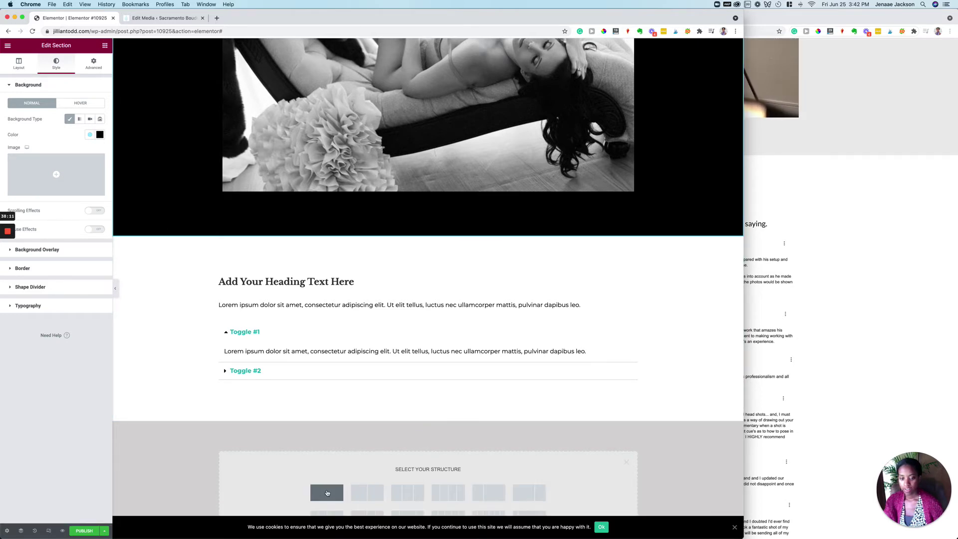
{"action": "left_click", "coordinate": [325, 492]}
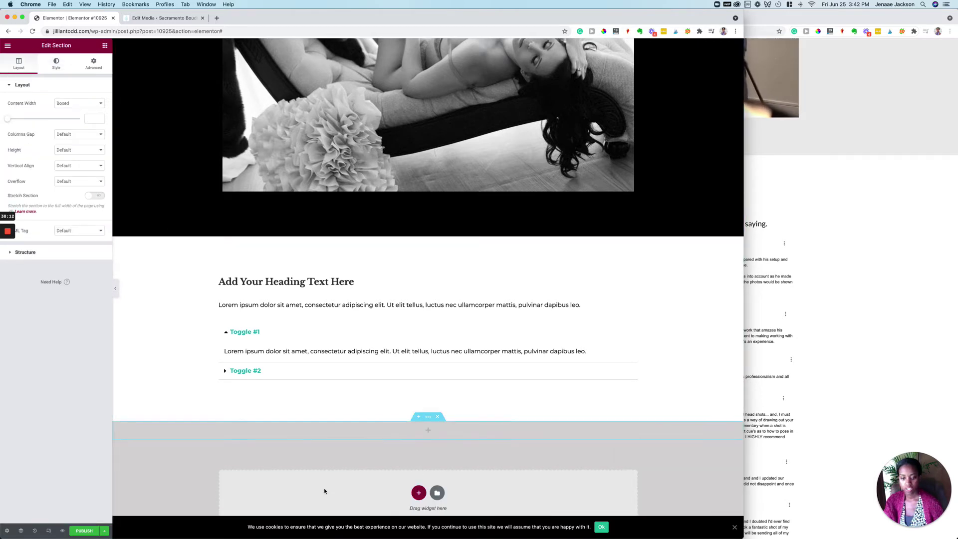
Check the reference page's reviews layout and place a Gallery widget in the new empty section
{"action": "left_click", "coordinate": [790, 317]}
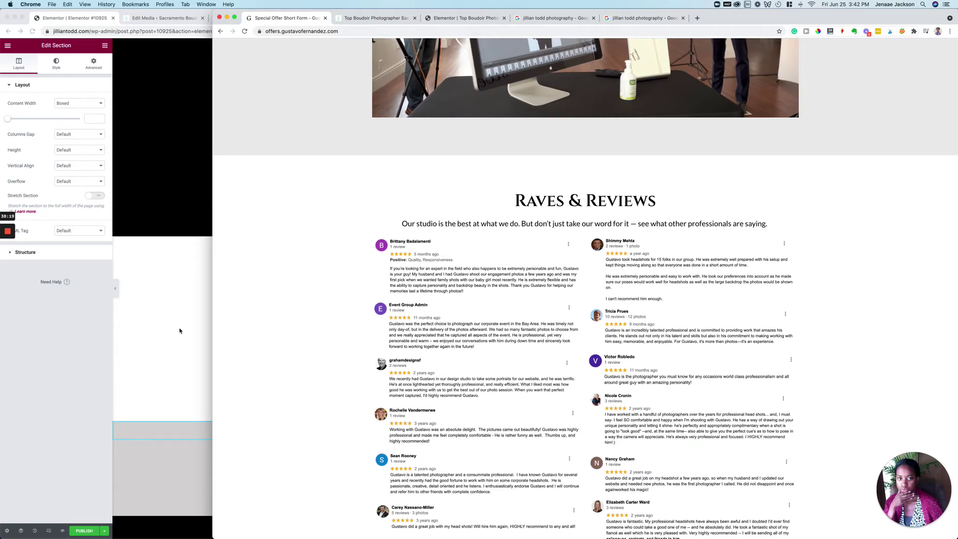
{"action": "left_click", "coordinate": [106, 47]}
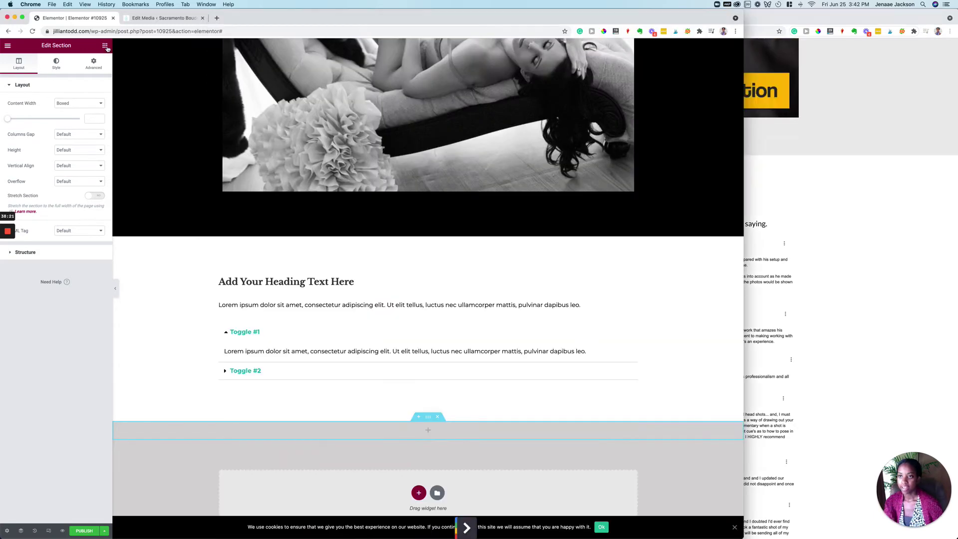
{"action": "left_click", "coordinate": [106, 46]}
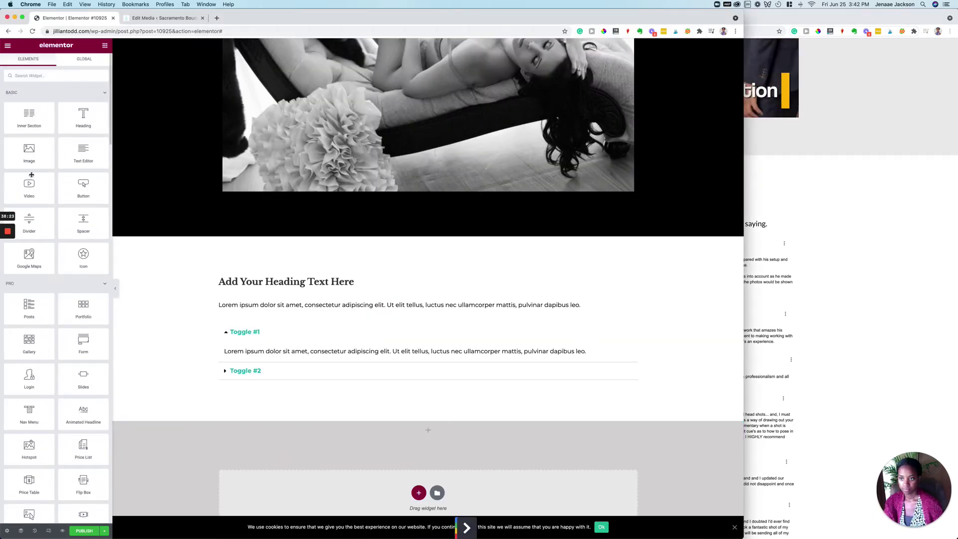
{"action": "left_click_drag", "start_coordinate": [31, 345], "coordinate": [445, 427]}
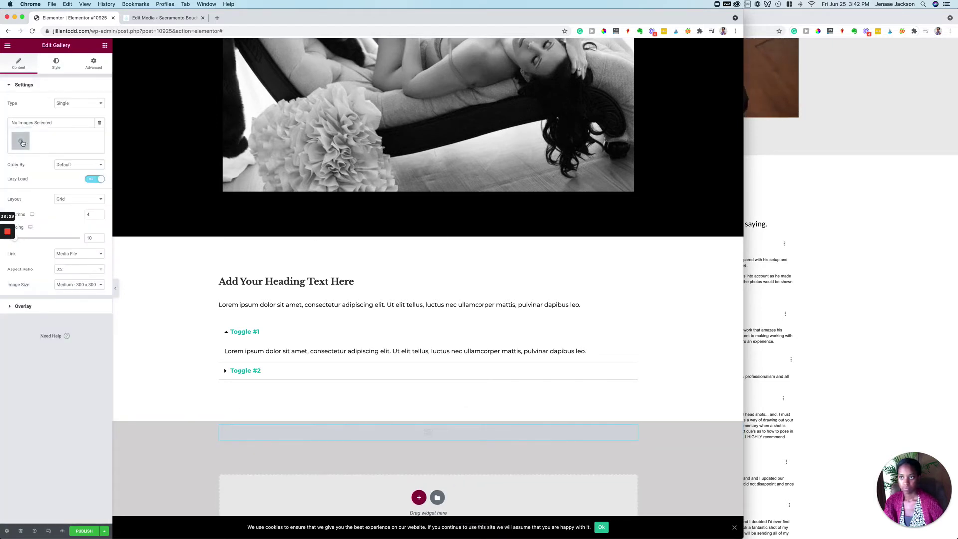
Open the TinyPNG website in a new browser tab
{"action": "left_click", "coordinate": [217, 18]}
{"action": "type", "text": "tiny"}
{"action": "key", "text": "Return"}
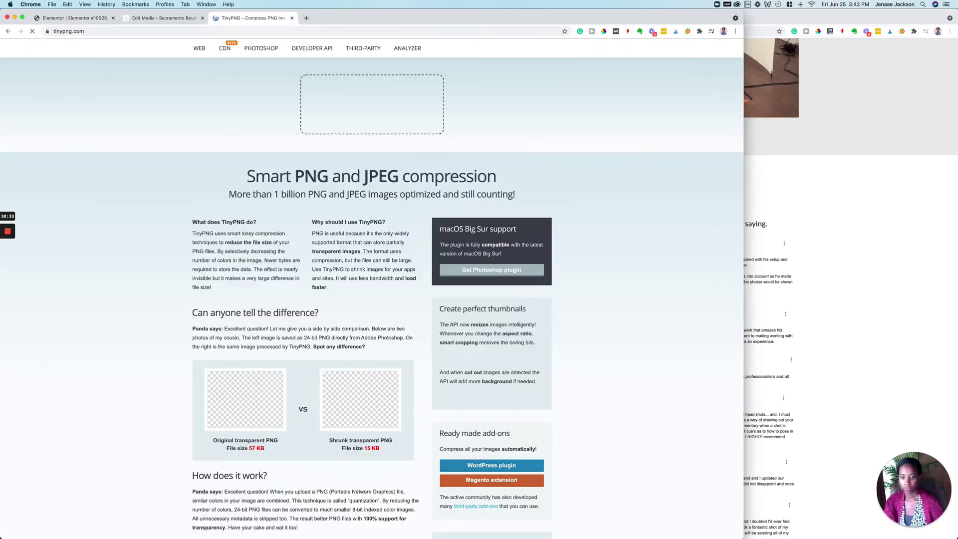
Select the nine review screenshots taken today from 3:40 to 3:42 PM in the Desktop folder and upload them to TinyPNG for compression
{"action": "left_click", "coordinate": [268, 524]}
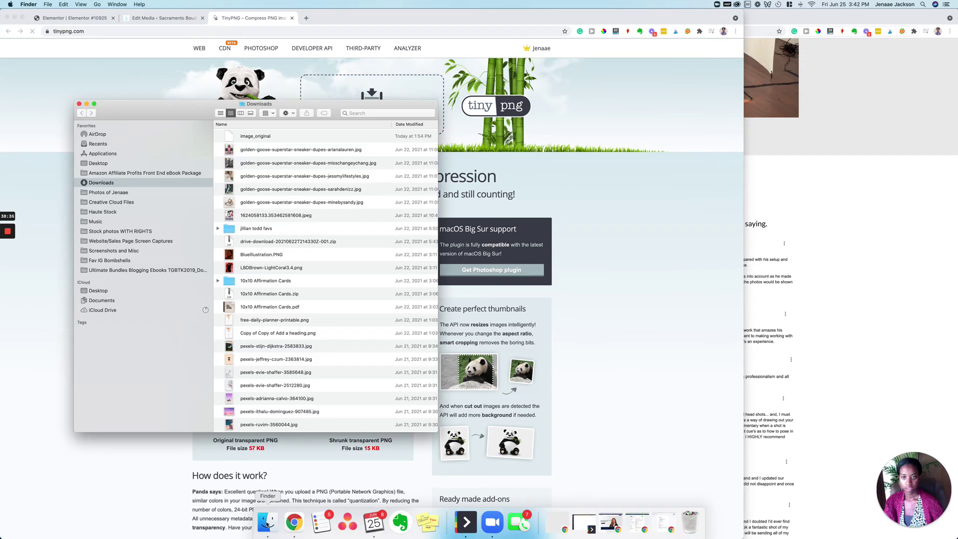
{"action": "left_click", "coordinate": [114, 168]}
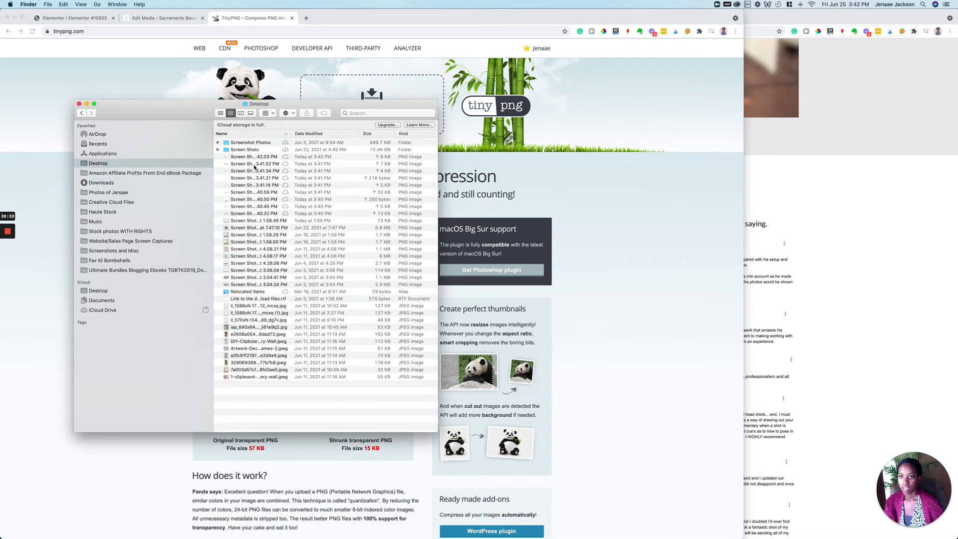
{"action": "left_click", "coordinate": [267, 214]}
{"action": "key", "text": "shift+Up"}
{"action": "key", "text": "shift+Up"}
{"action": "key", "text": "shift+Up"}
{"action": "key", "text": "shift+Up"}
{"action": "key", "text": "shift+Up"}
{"action": "key", "text": "shift+Up"}
{"action": "key", "text": "shift+Up"}
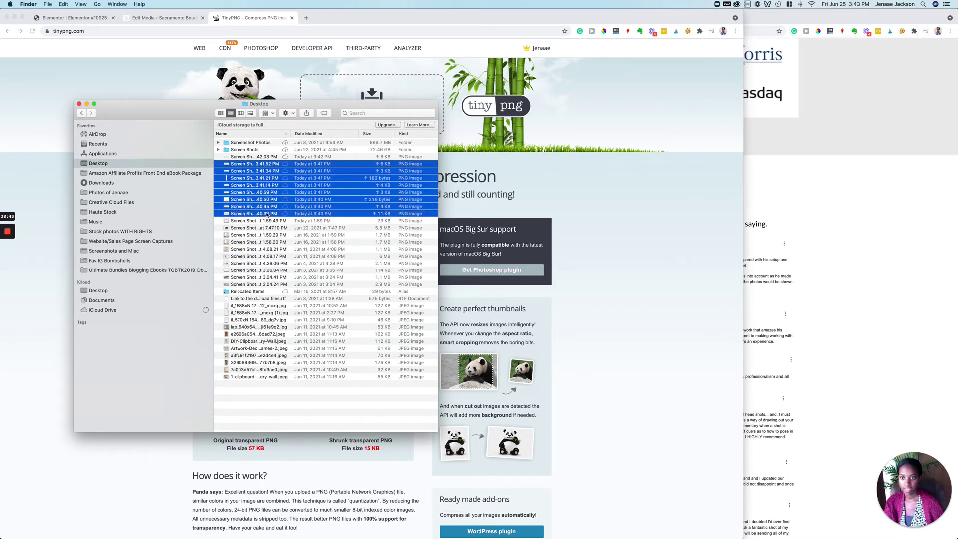
{"action": "key", "text": "shift+Up"}
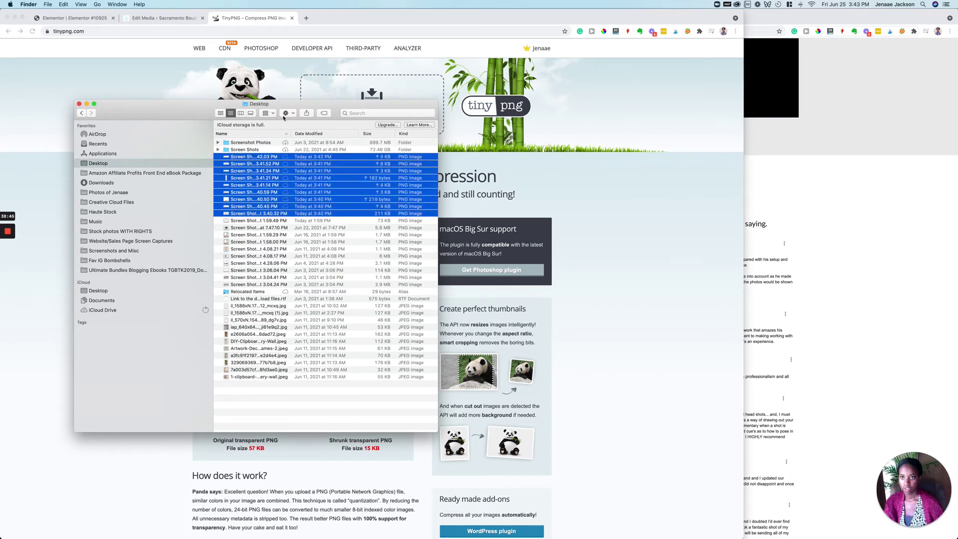
{"action": "left_click_drag", "start_coordinate": [287, 106], "coordinate": [169, 169]}
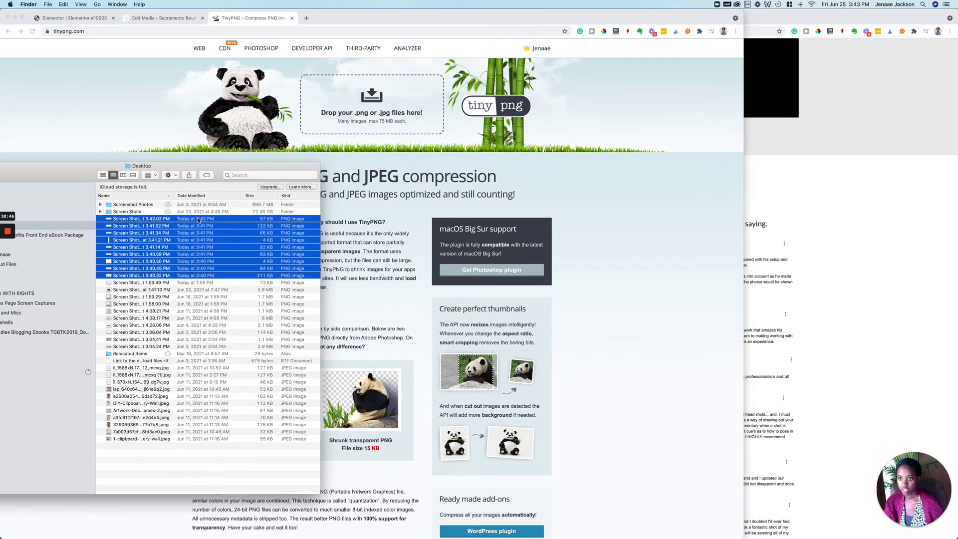
{"action": "left_click_drag", "start_coordinate": [203, 224], "coordinate": [385, 100]}
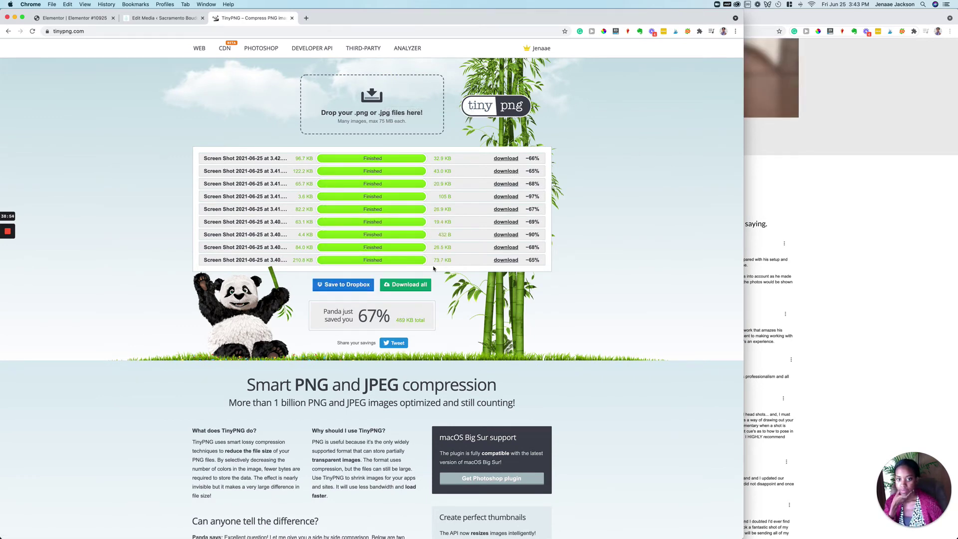
Download all compressed images from TinyPNG, return to the Elementor page and open the extracted "tinified (2)" folder
{"action": "left_click", "coordinate": [414, 285]}
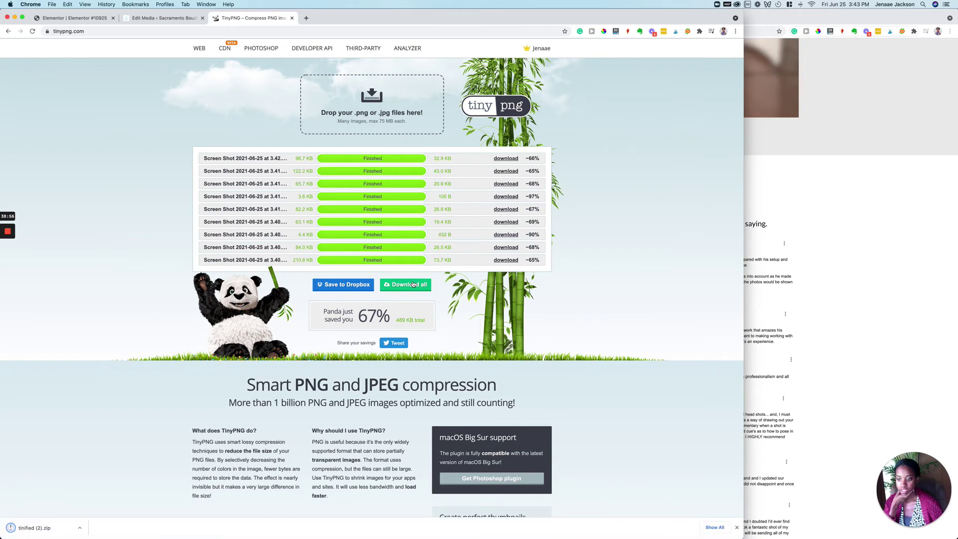
{"action": "left_click", "coordinate": [160, 20]}
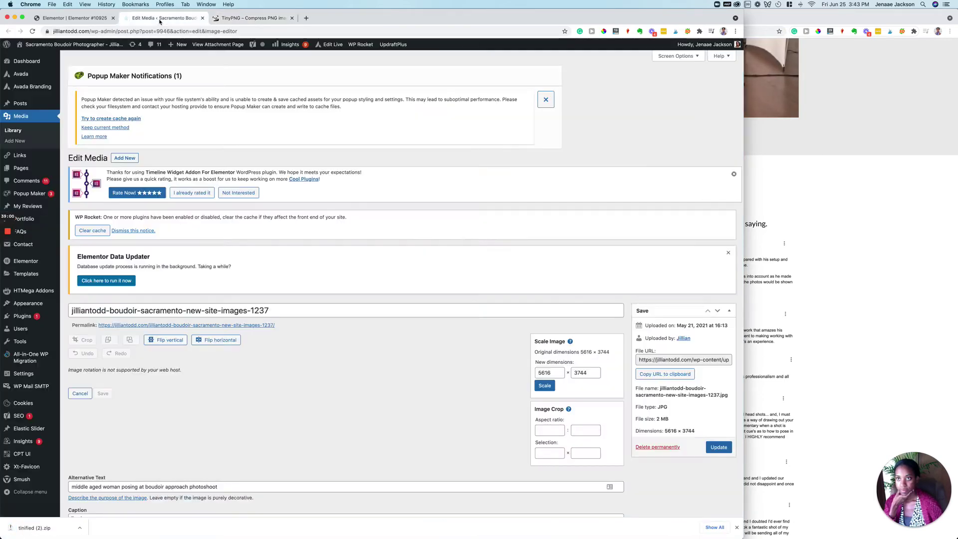
{"action": "left_click", "coordinate": [94, 17]}
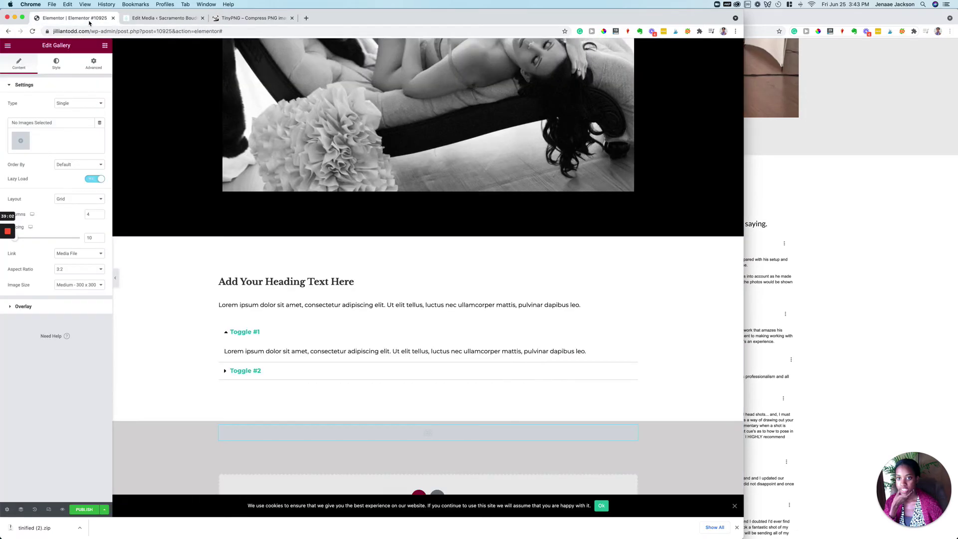
{"action": "left_click", "coordinate": [35, 527]}
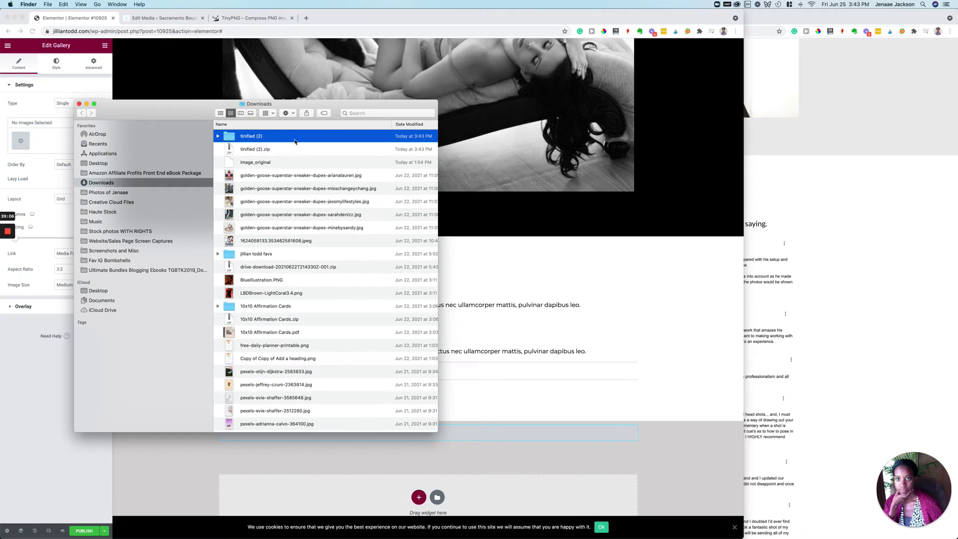
{"action": "double_click", "coordinate": [295, 136]}
Open the gallery widget's image chooser and upload all nine compressed screenshots from the "tinified (2)" folder into the media library
{"action": "left_click", "coordinate": [279, 133]}
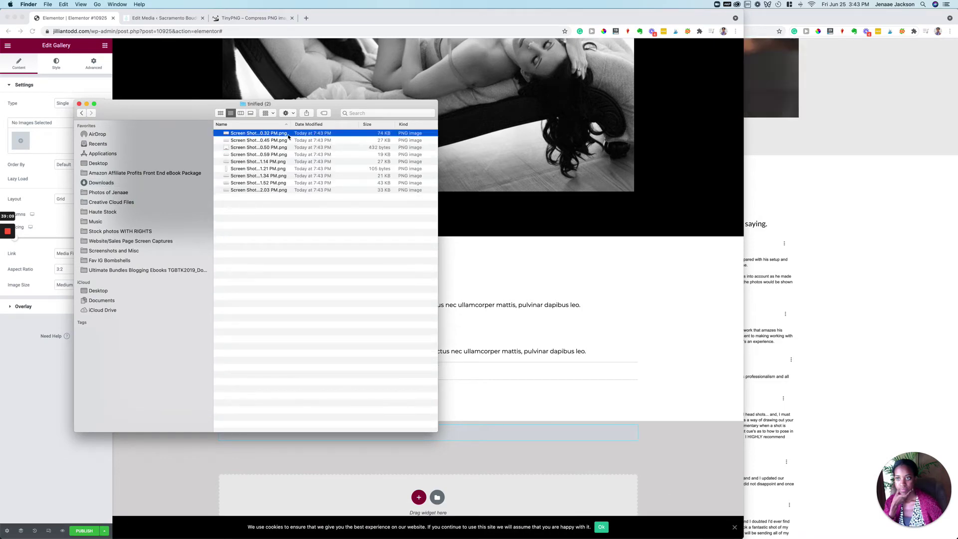
{"action": "left_click", "coordinate": [23, 143]}
{"action": "left_click", "coordinate": [23, 142]}
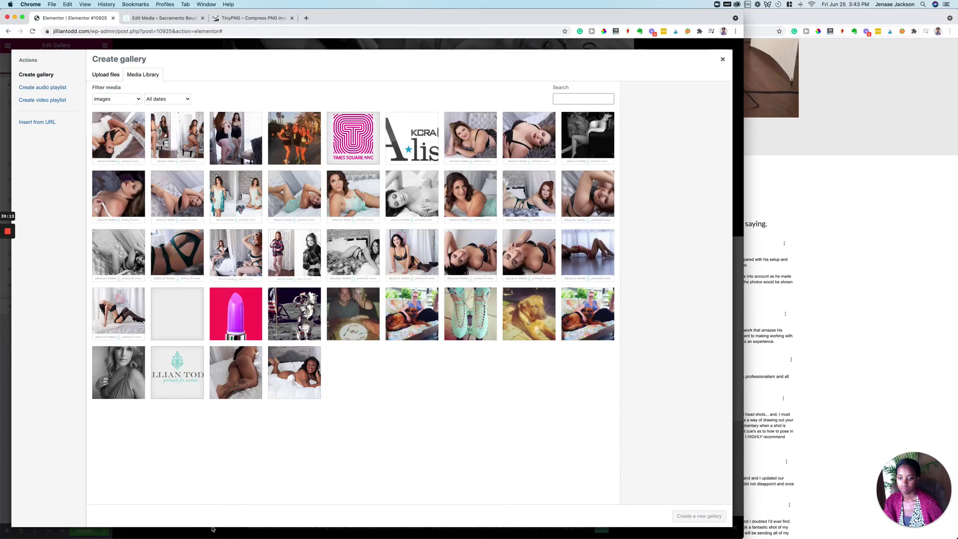
{"action": "left_click", "coordinate": [268, 522]}
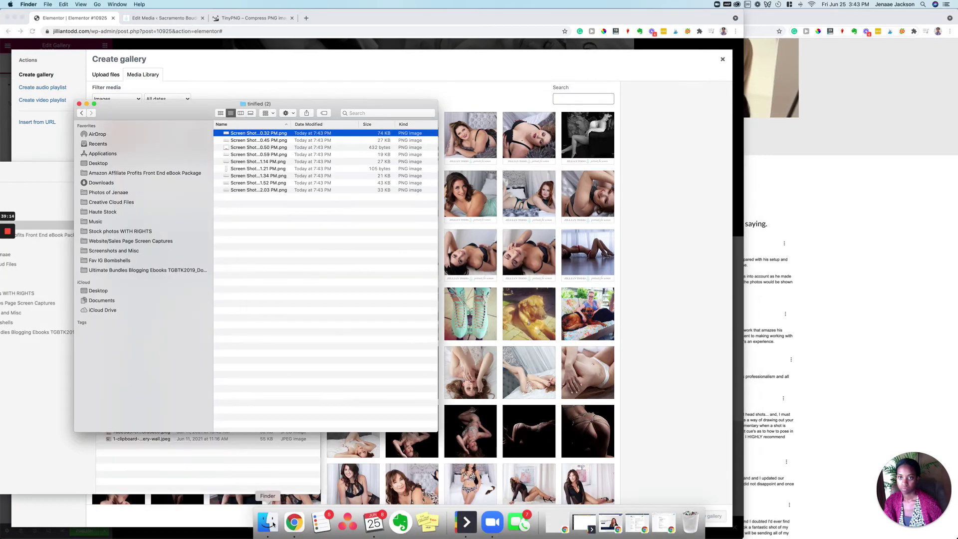
{"action": "left_click", "coordinate": [292, 192], "text": "shift"}
{"action": "left_click_drag", "start_coordinate": [314, 170], "coordinate": [548, 170]}
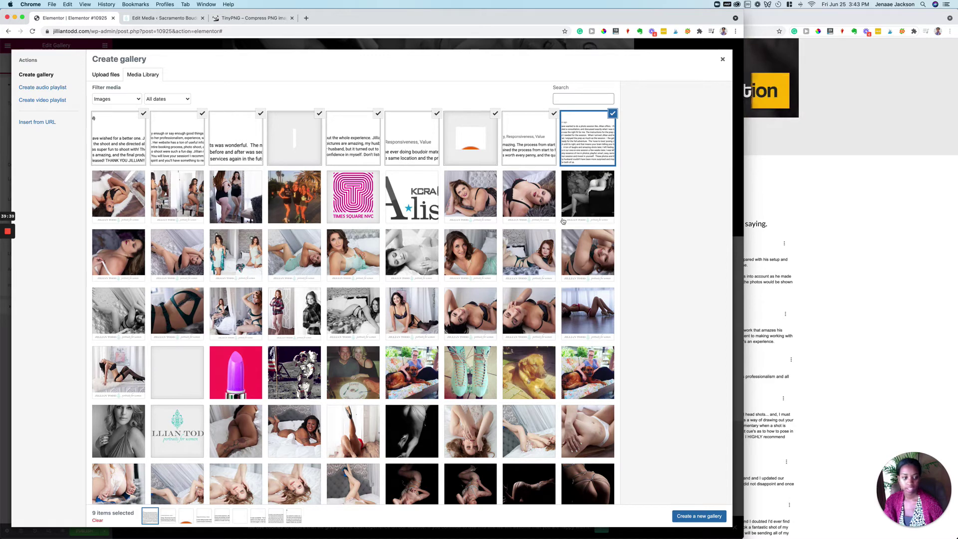
Set the alt text of the first review screenshot in the media library to "boudoir photography review" and copy that text
{"action": "left_click", "coordinate": [543, 144]}
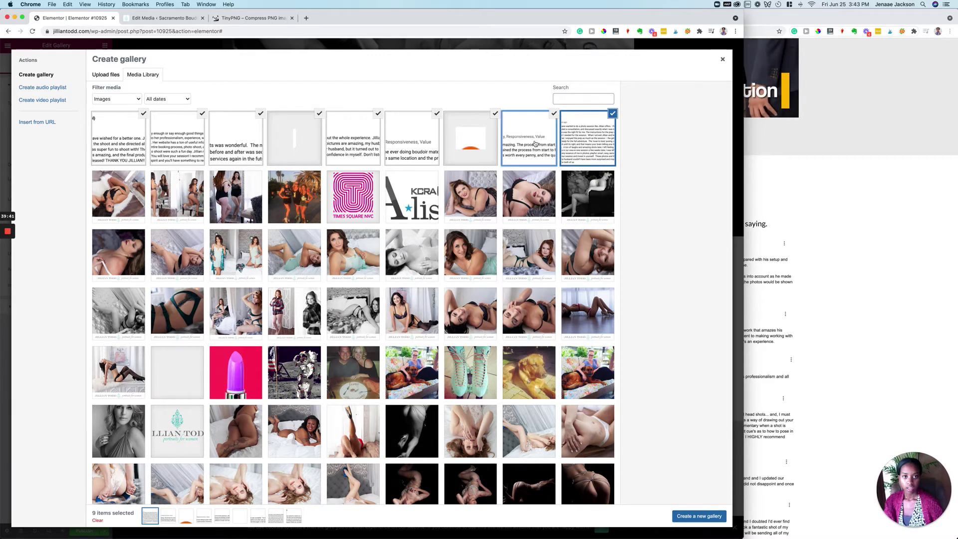
{"action": "left_click", "coordinate": [469, 143]}
{"action": "left_click", "coordinate": [126, 128]}
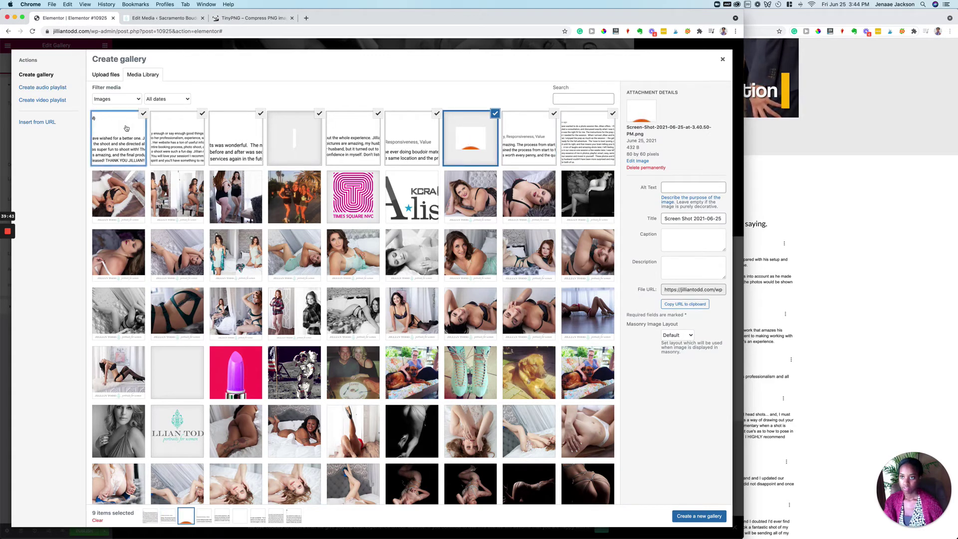
{"action": "left_click", "coordinate": [680, 177]}
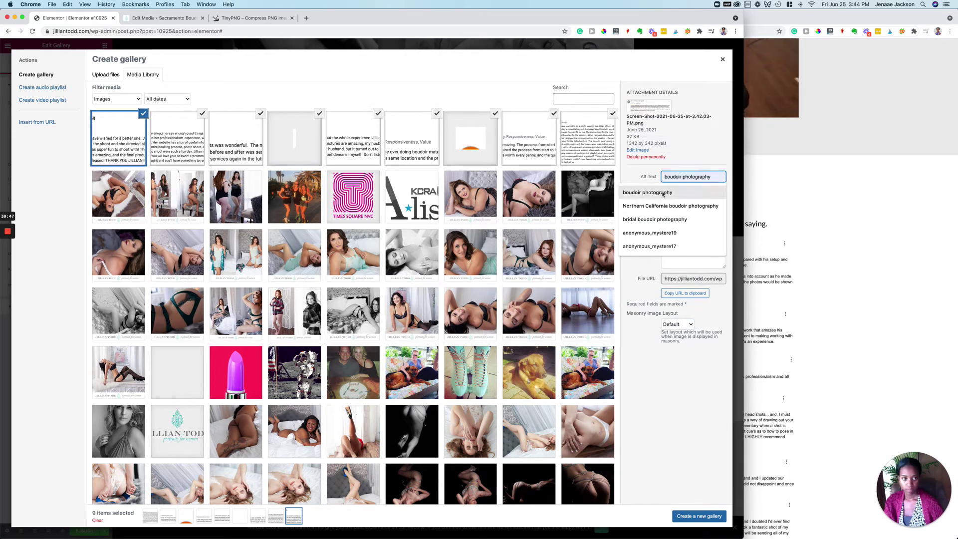
{"action": "left_click", "coordinate": [669, 192]}
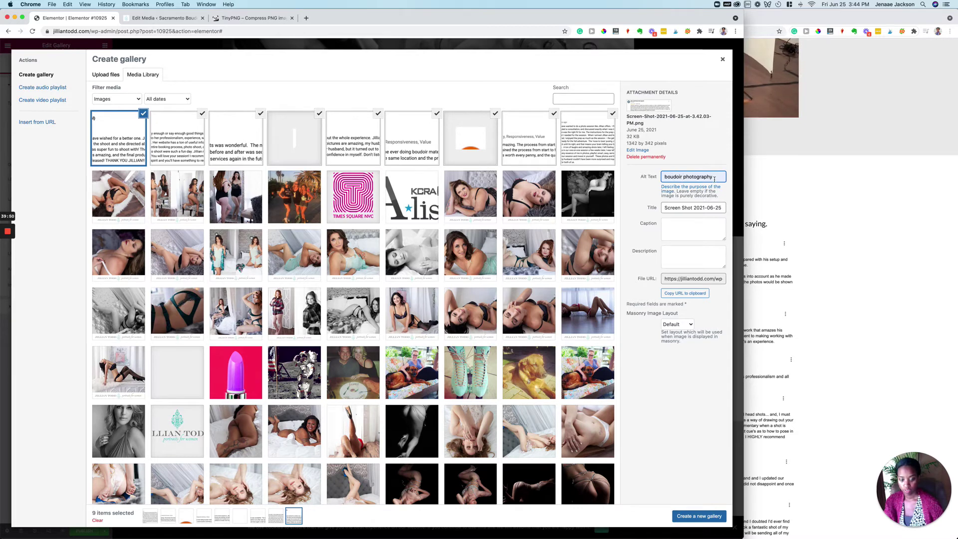
{"action": "type", "text": "ieview"}
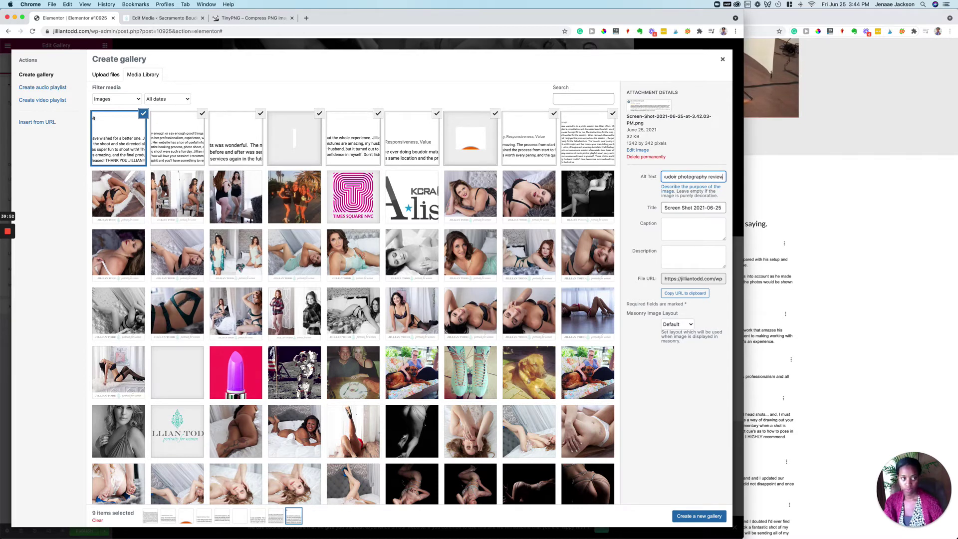
{"action": "triple_click", "coordinate": [722, 176]}
{"action": "key", "text": "super+c"}
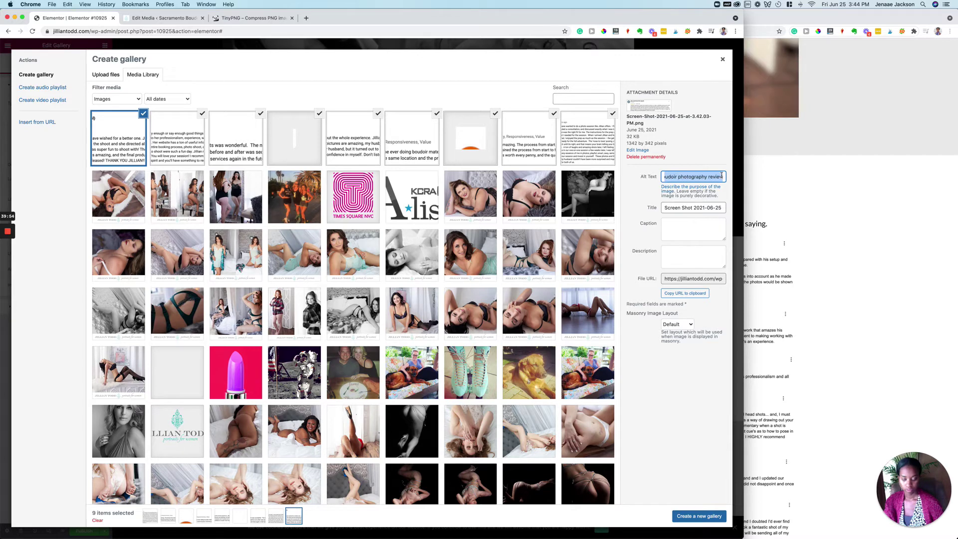
Paste the alt text "boudoir photography review" onto the second and third review screenshots
{"action": "left_click", "coordinate": [177, 139]}
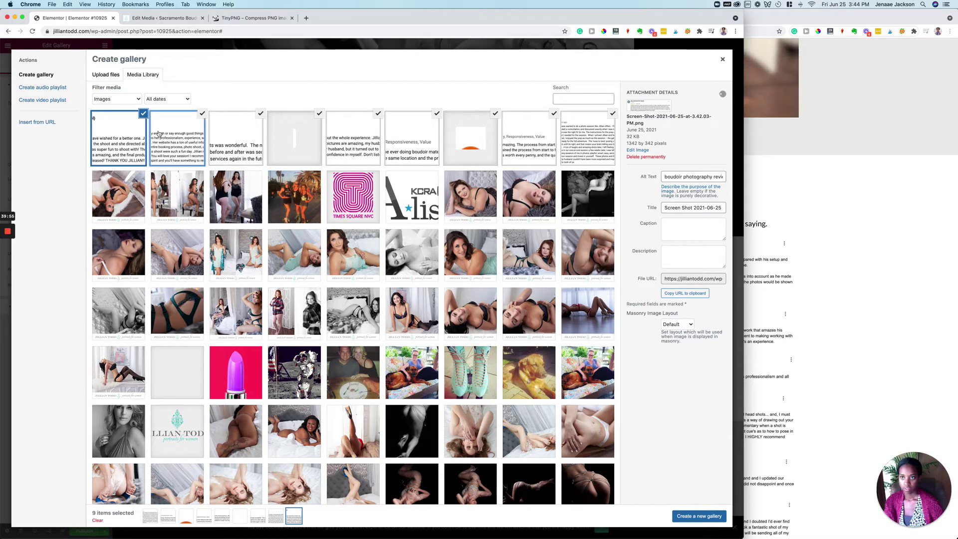
{"action": "left_click", "coordinate": [686, 178]}
{"action": "key", "text": "super+v"}
{"action": "left_click", "coordinate": [236, 140]}
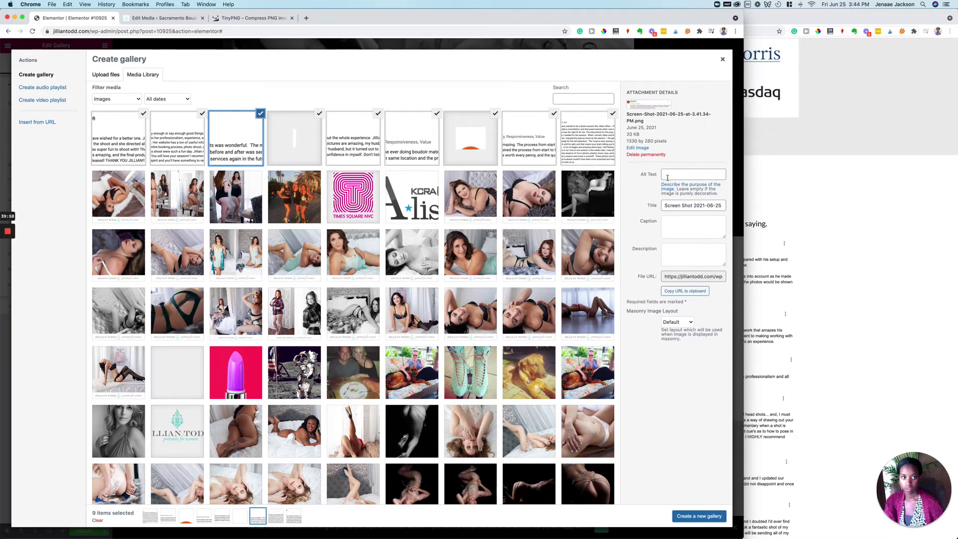
{"action": "left_click", "coordinate": [673, 172]}
{"action": "key", "text": "super+v"}
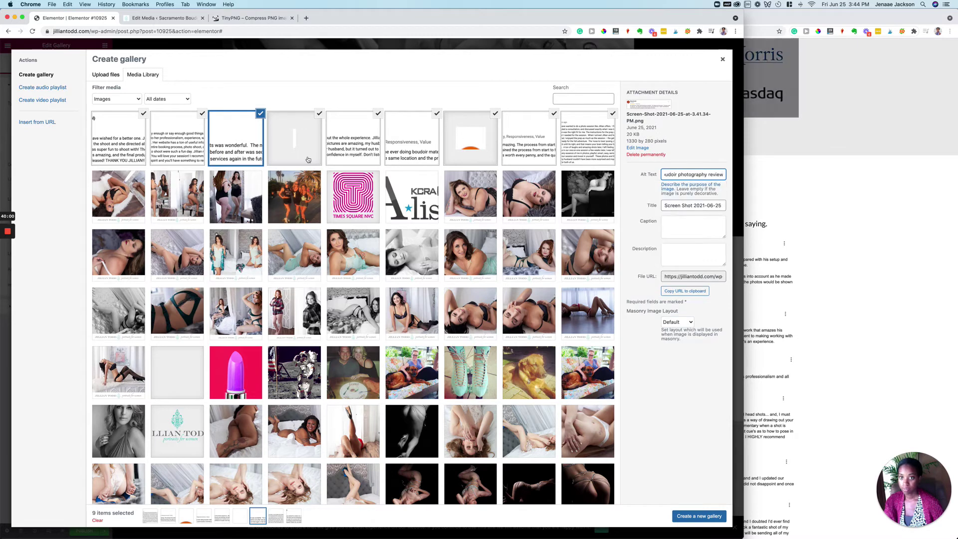
Give the fourth and fifth uploaded images in the first row the alt text "boudoir photography review"
{"action": "left_click", "coordinate": [295, 140]}
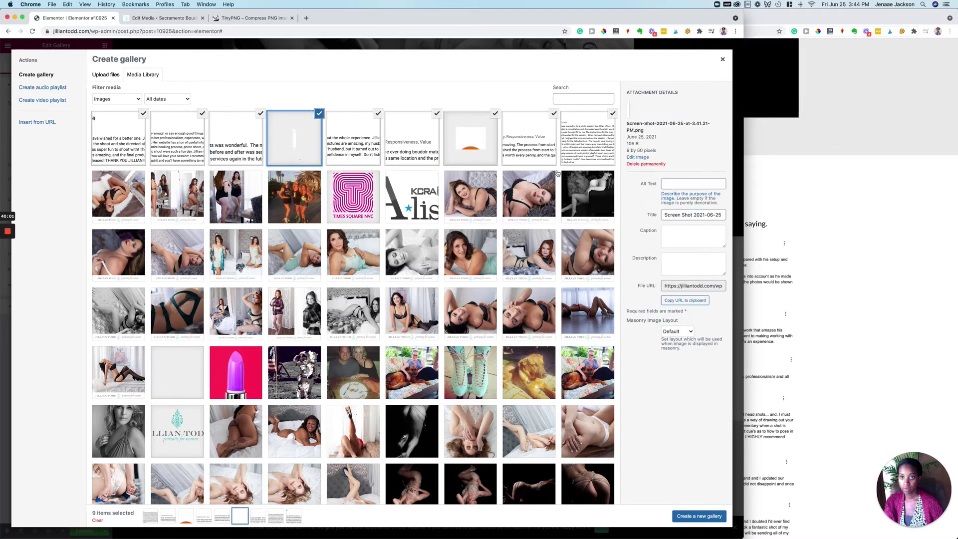
{"action": "left_click", "coordinate": [679, 185]}
{"action": "type", "text": "udoir photography review"}
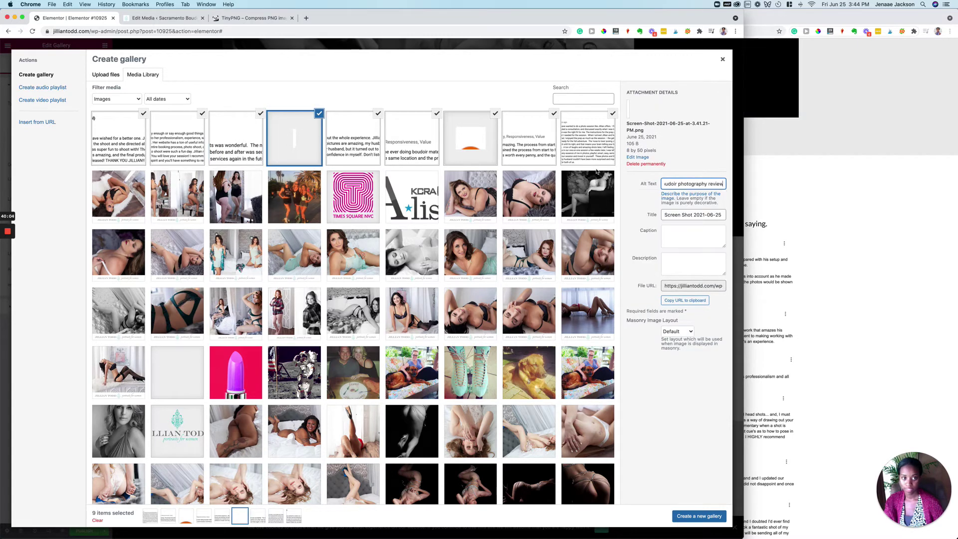
{"action": "left_click", "coordinate": [378, 144]}
{"action": "left_click", "coordinate": [663, 177]}
{"action": "key", "text": "super+v"}
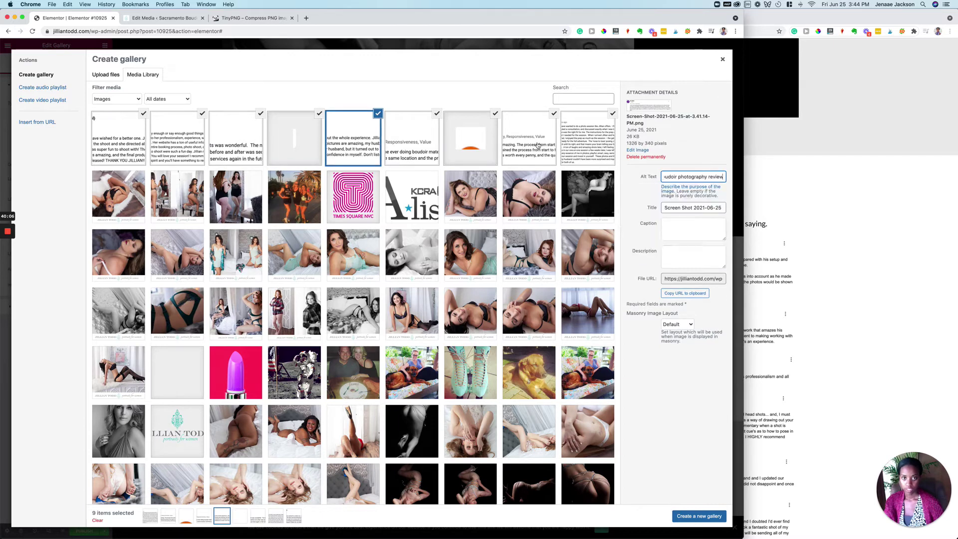
Apply the alt text "boudoir photography review" to the sixth and eighth images, skipping the small orange fragment between them
{"action": "left_click", "coordinate": [413, 148]}
{"action": "left_click", "coordinate": [679, 176]}
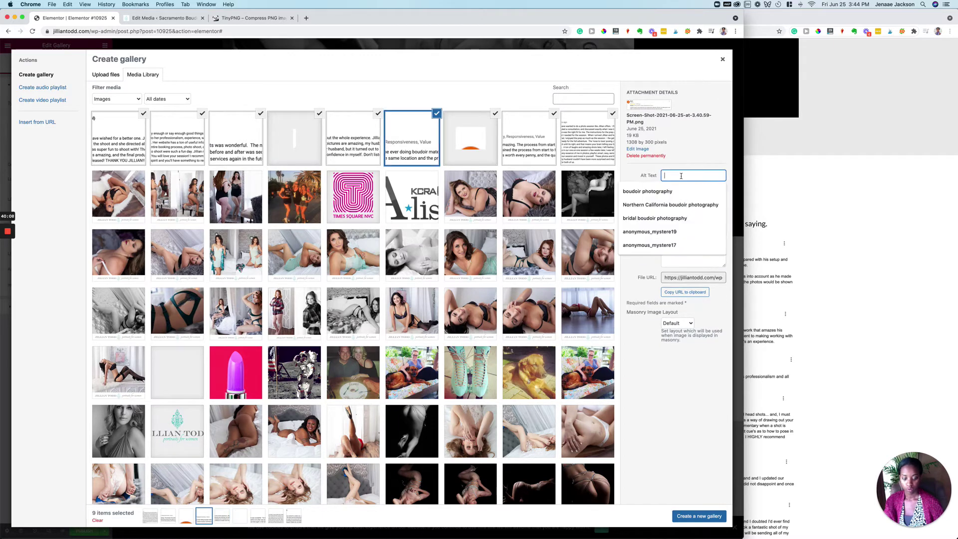
{"action": "key", "text": "super+v"}
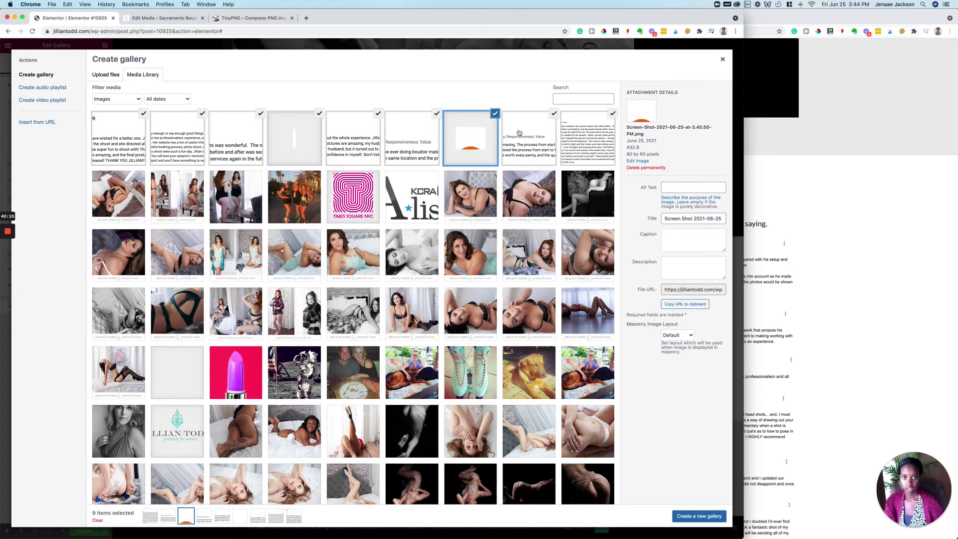
{"action": "left_click", "coordinate": [519, 133]}
{"action": "left_click", "coordinate": [686, 178]}
{"action": "key", "text": "super+v"}
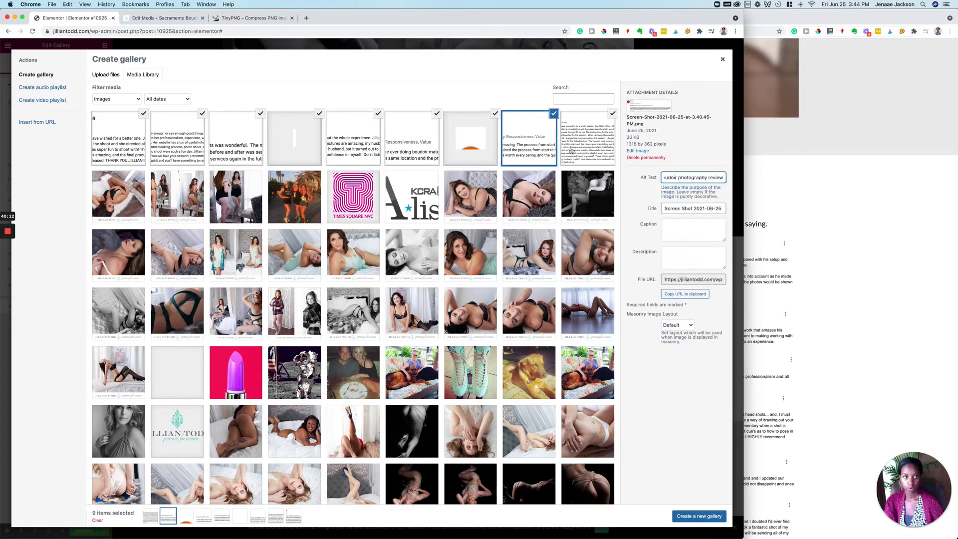
Set the ninth review screenshot's alt text to "boudoir photography review" and deselect the small orange fragment image from the gallery selection
{"action": "left_click", "coordinate": [571, 152]}
{"action": "left_click", "coordinate": [689, 185]}
{"action": "key", "text": "super+v"}
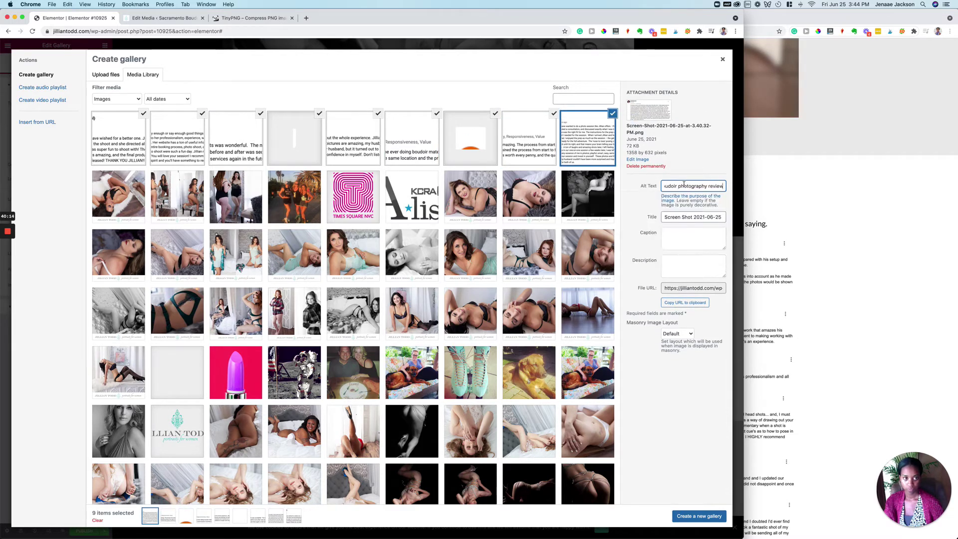
{"action": "left_click", "coordinate": [495, 115]}
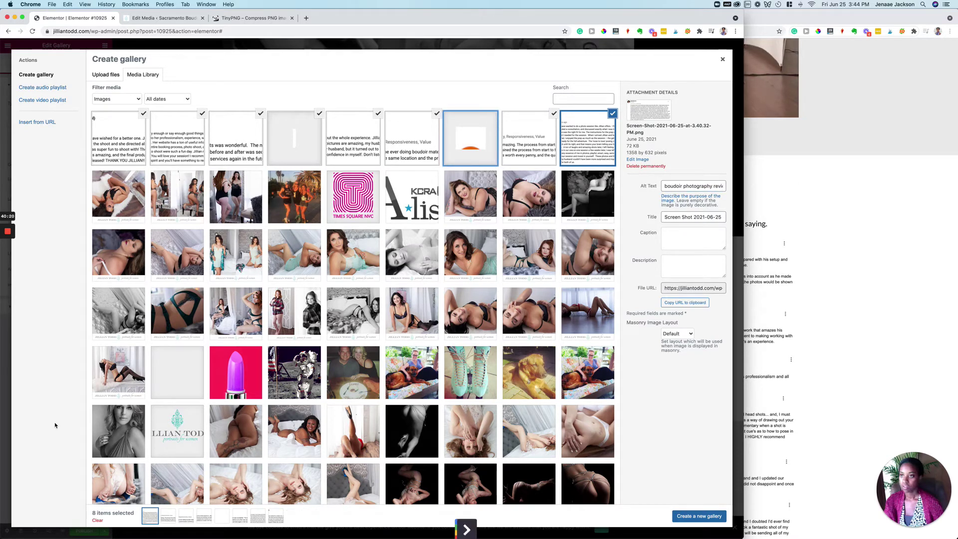
Clear the media selection and permanently delete the two tiny stray screenshots from the media library
{"action": "left_click", "coordinate": [98, 521]}
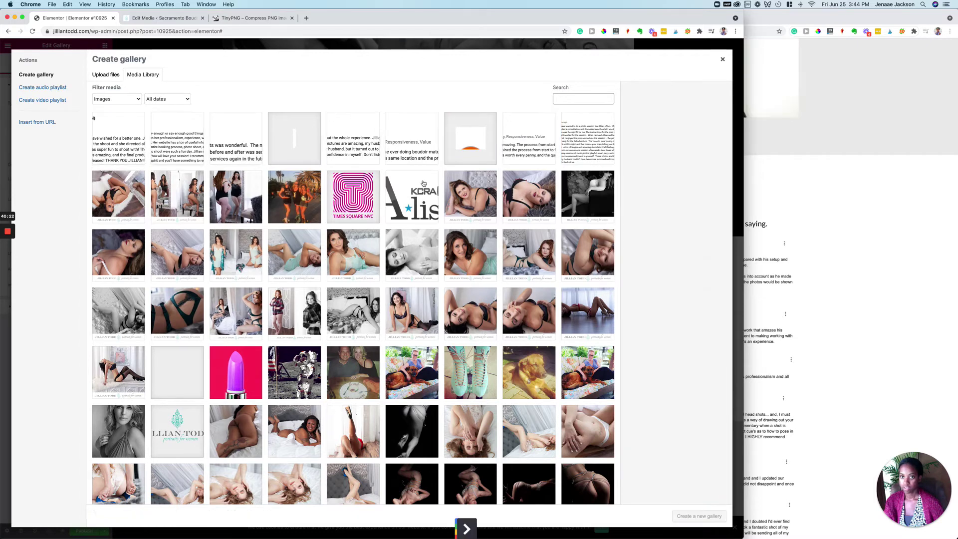
{"action": "left_click", "coordinate": [487, 142]}
{"action": "left_click", "coordinate": [646, 167]}
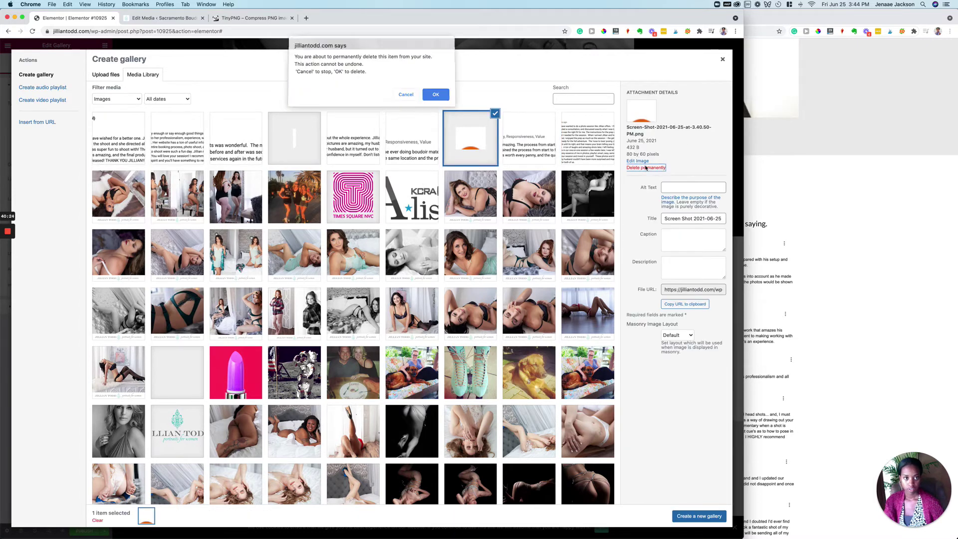
{"action": "left_click", "coordinate": [440, 96]}
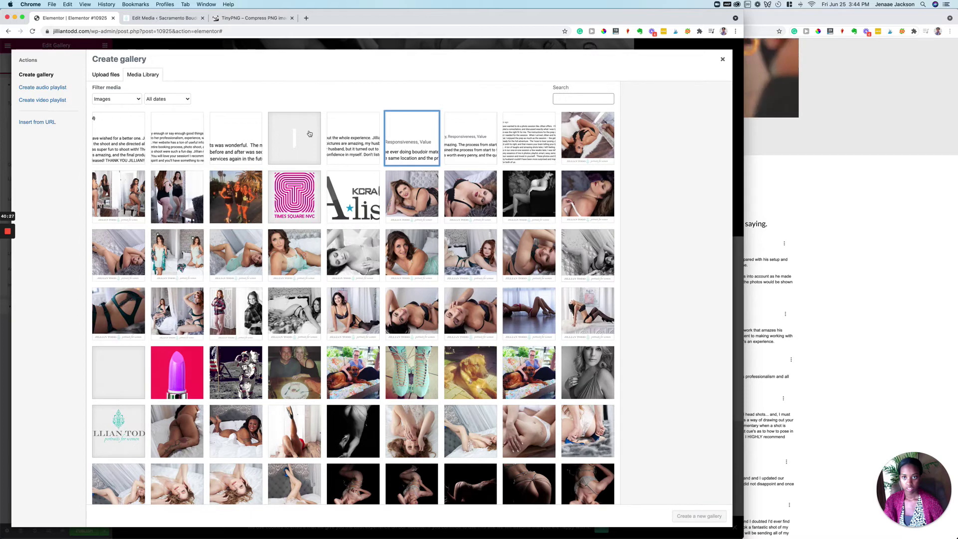
{"action": "left_click", "coordinate": [294, 139]}
{"action": "left_click", "coordinate": [637, 164]}
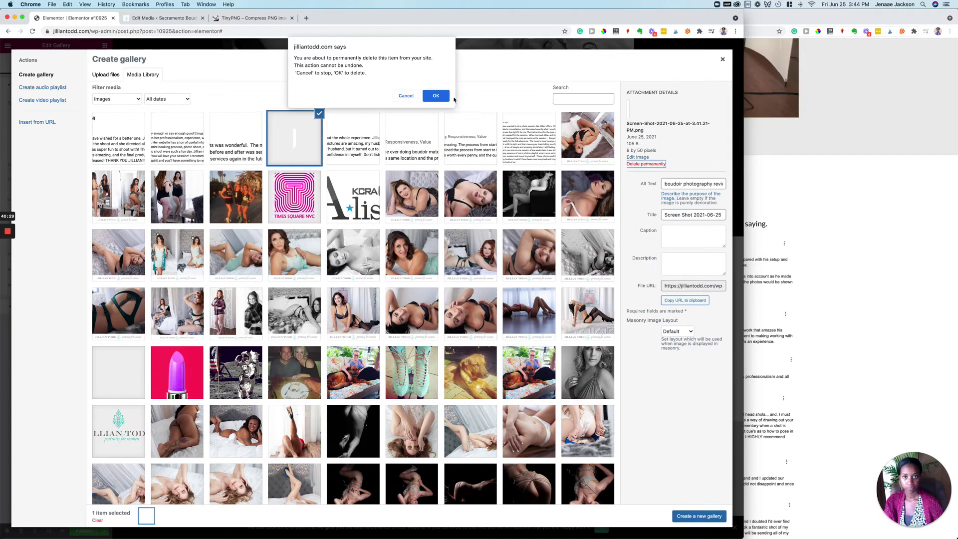
{"action": "left_click", "coordinate": [436, 96]}
Select the seven review screenshots in the media library, create a new gallery from them and insert it into the page
{"action": "left_click", "coordinate": [133, 133]}
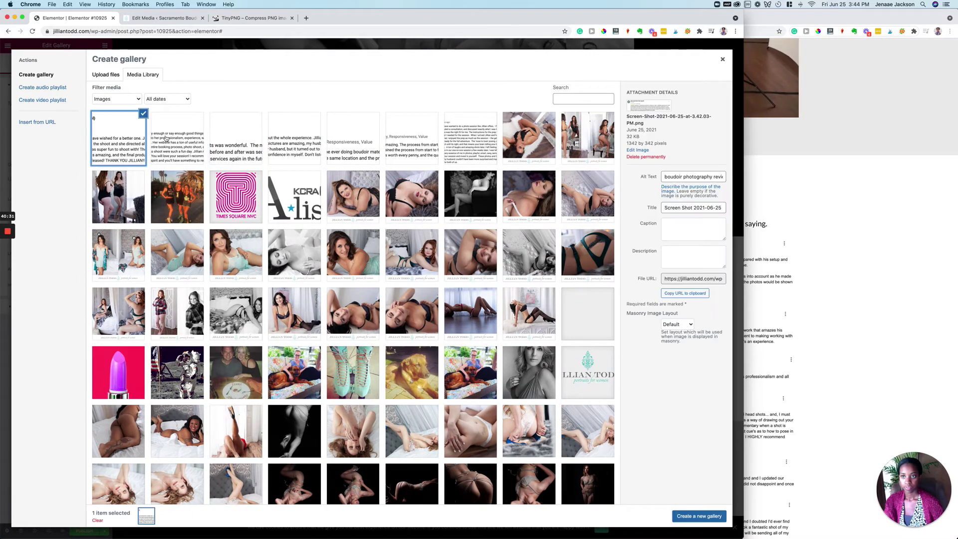
{"action": "left_click", "coordinate": [166, 138]}
{"action": "left_click", "coordinate": [234, 140]}
{"action": "left_click", "coordinate": [294, 142]}
{"action": "left_click", "coordinate": [353, 145]}
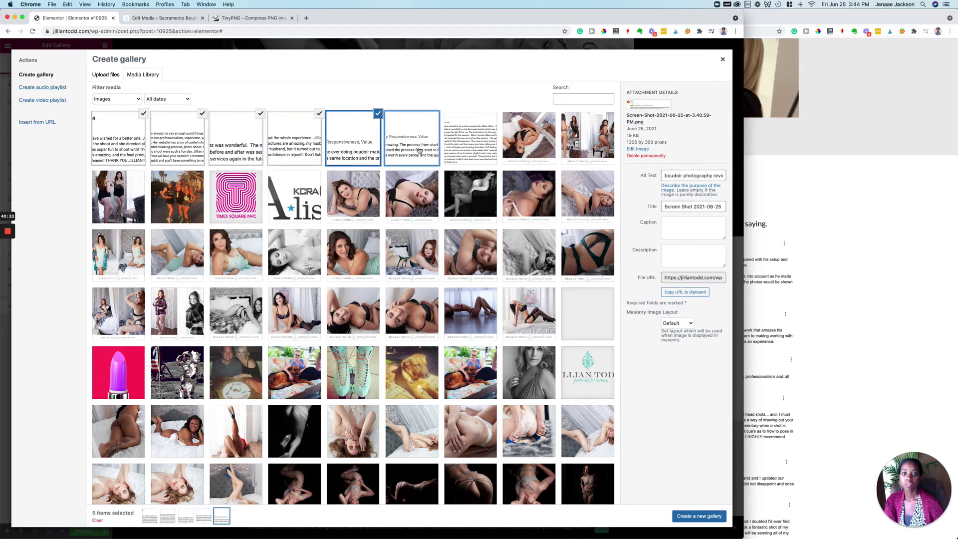
{"action": "left_click", "coordinate": [420, 151]}
{"action": "left_click", "coordinate": [469, 145]}
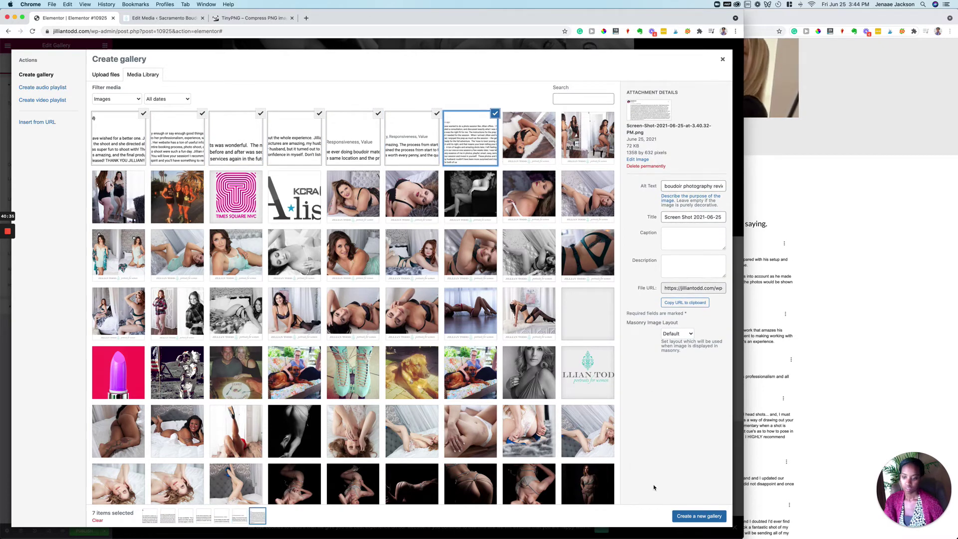
{"action": "left_click", "coordinate": [685, 517]}
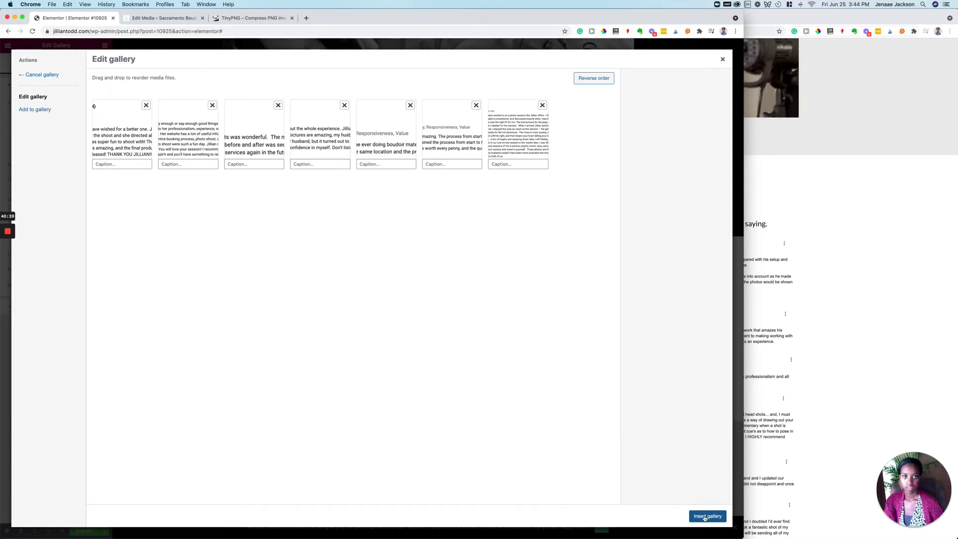
{"action": "left_click", "coordinate": [705, 516]}
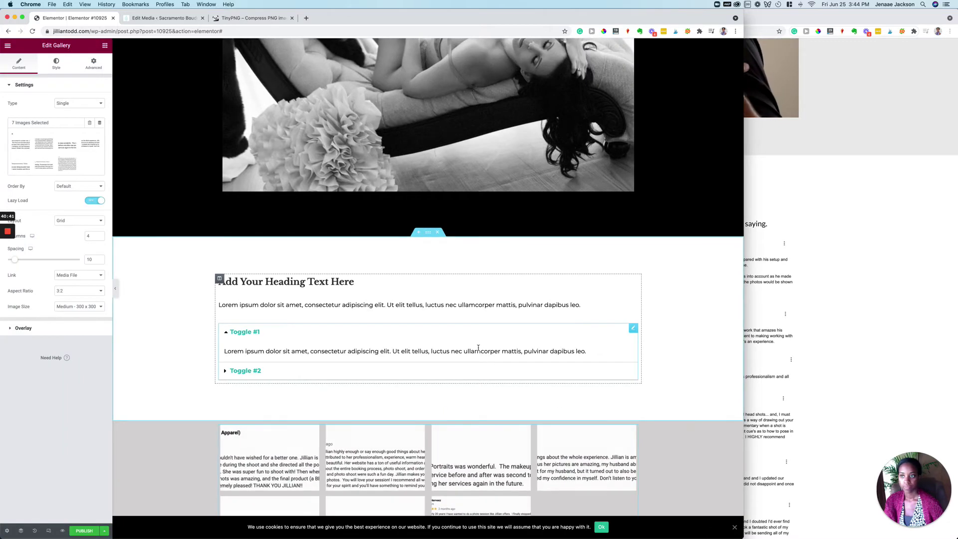
Set the review gallery to 2 columns
{"action": "scroll", "coordinate": [451, 308], "scroll_direction": "down", "scroll_amount": 3}
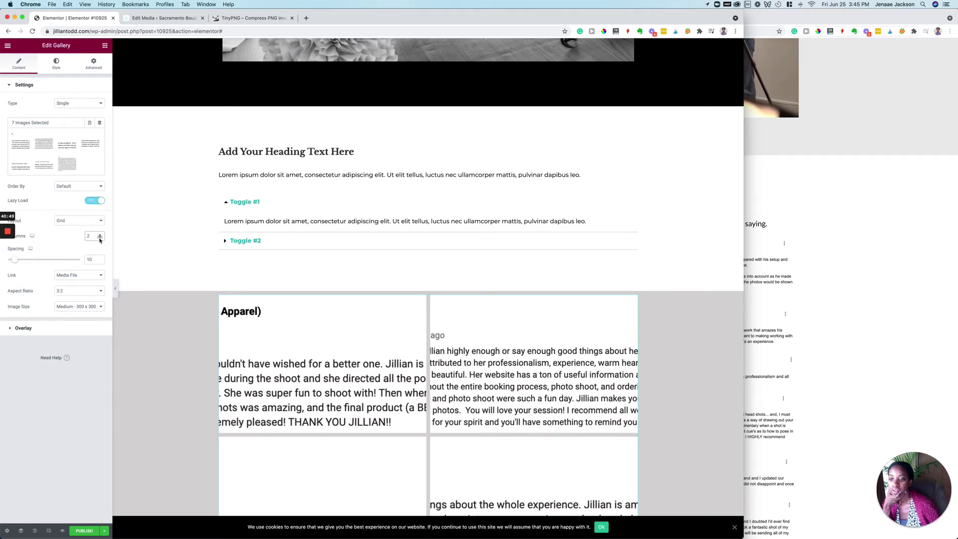
Try the 21:9, 16:9, 9:16 and 4:3 aspect ratios on the review gallery and return it to 3:2
{"action": "left_click", "coordinate": [86, 291]}
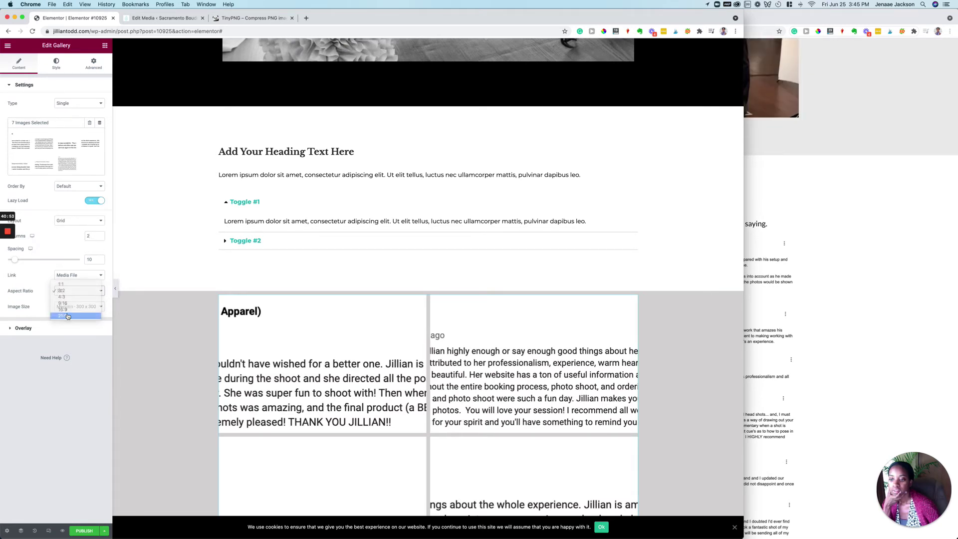
{"action": "left_click", "coordinate": [64, 316]}
{"action": "left_click", "coordinate": [80, 292]}
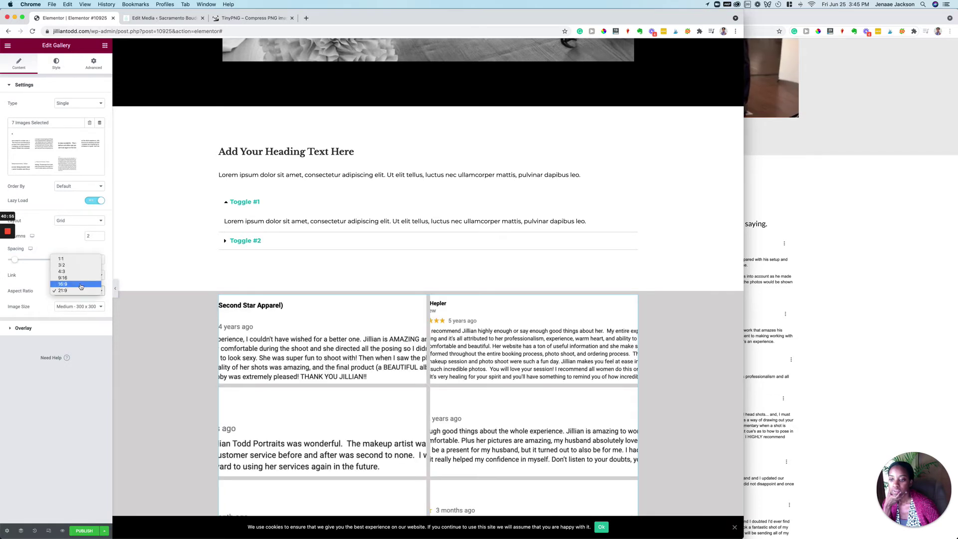
{"action": "left_click", "coordinate": [78, 284]}
{"action": "left_click", "coordinate": [78, 294]}
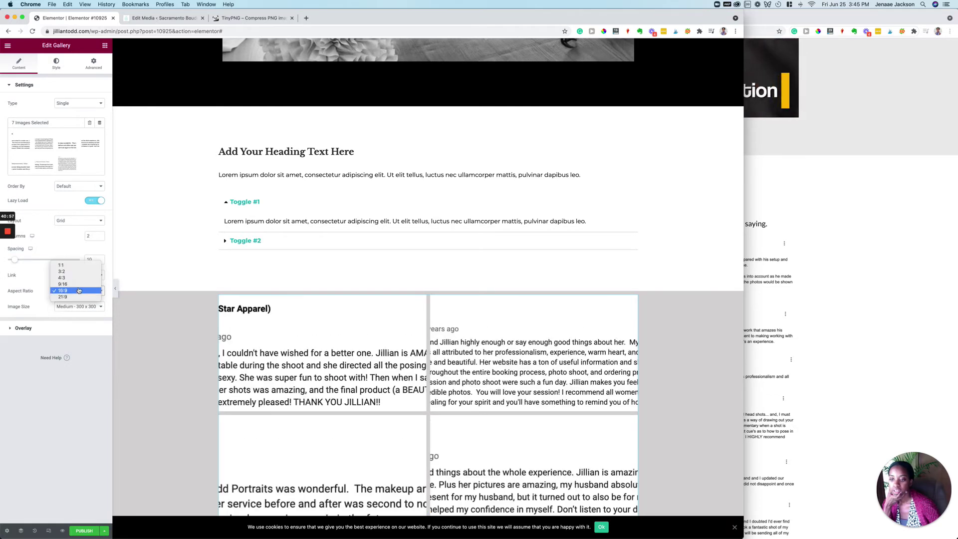
{"action": "left_click", "coordinate": [75, 285]}
{"action": "left_click", "coordinate": [74, 294]}
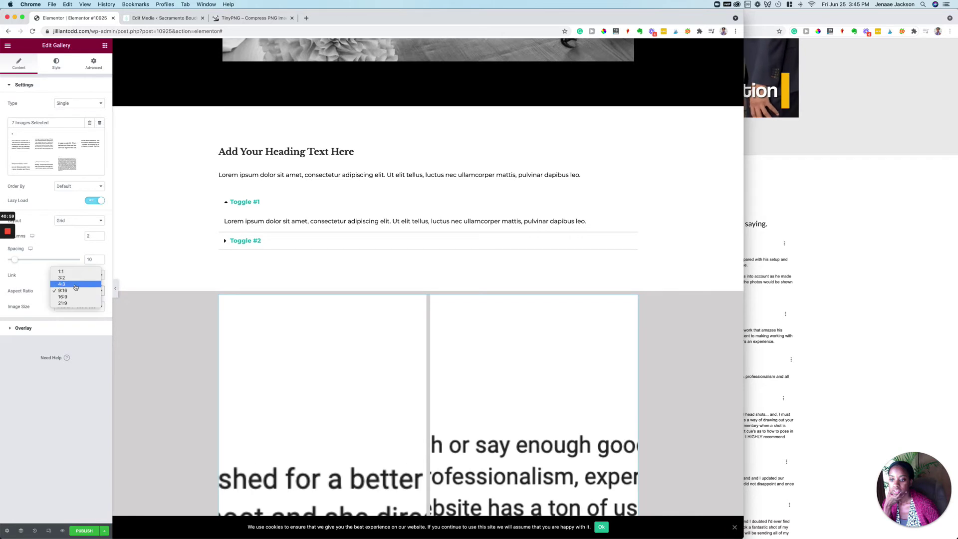
{"action": "left_click", "coordinate": [73, 292]}
{"action": "left_click", "coordinate": [74, 292]}
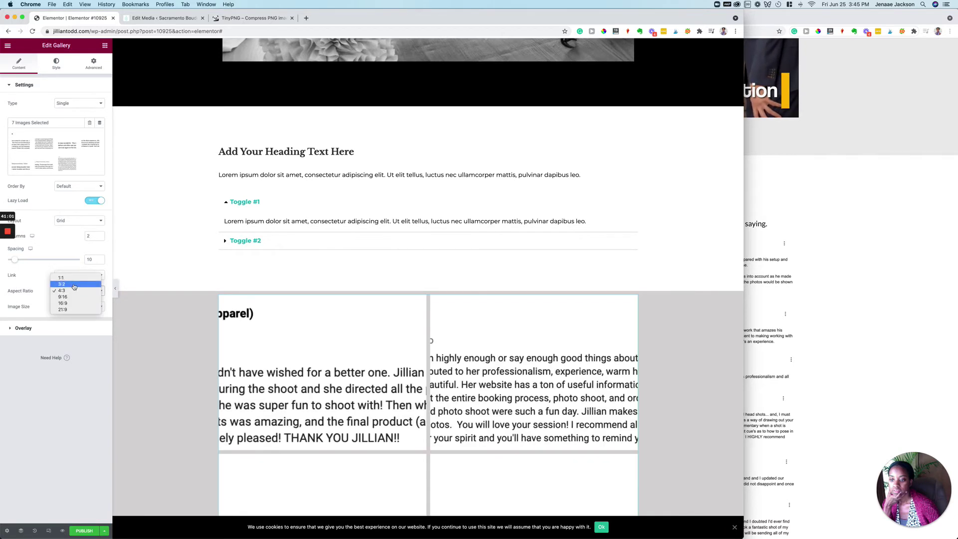
{"action": "left_click", "coordinate": [73, 289]}
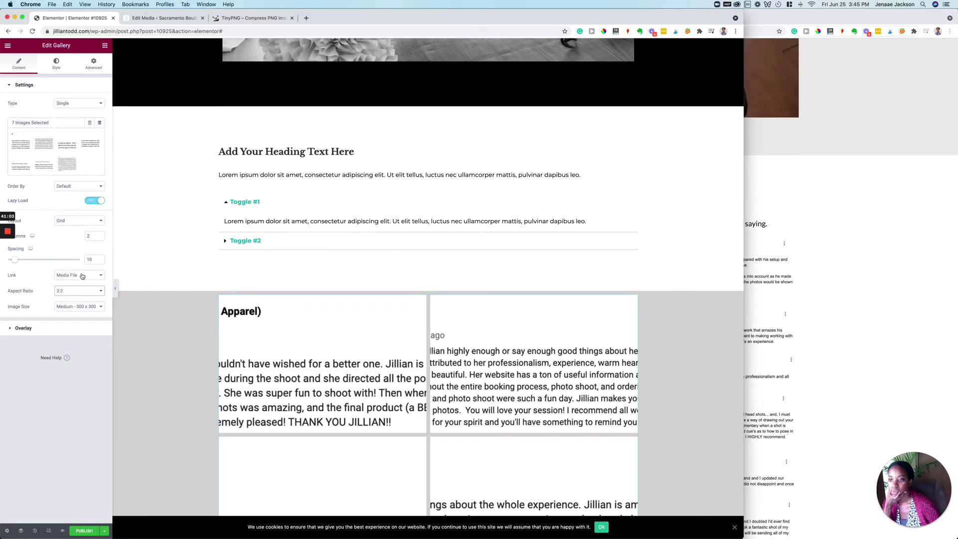
Try the Justified layout on the review gallery, and set its layout to Masonry
{"action": "left_click", "coordinate": [88, 221]}
{"action": "left_click", "coordinate": [86, 227]}
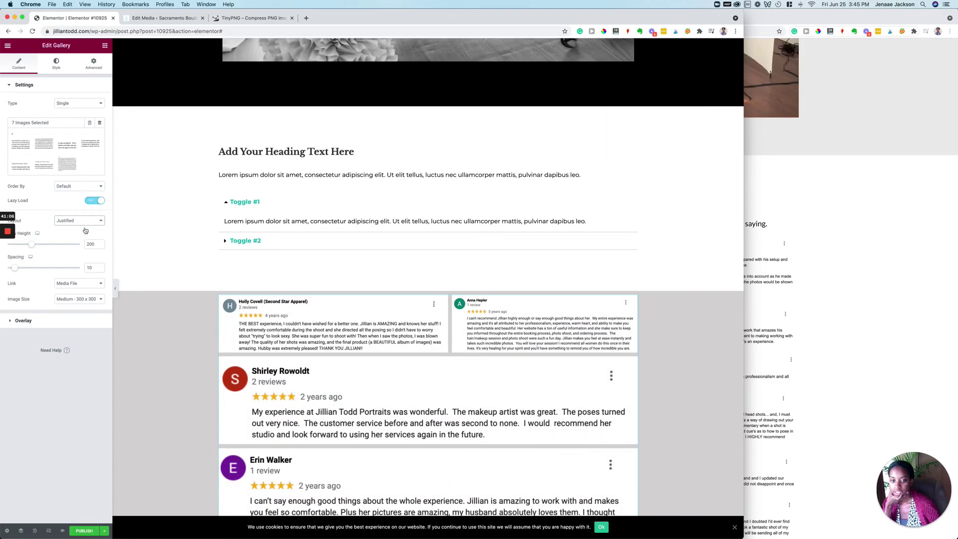
{"action": "left_click", "coordinate": [85, 228]}
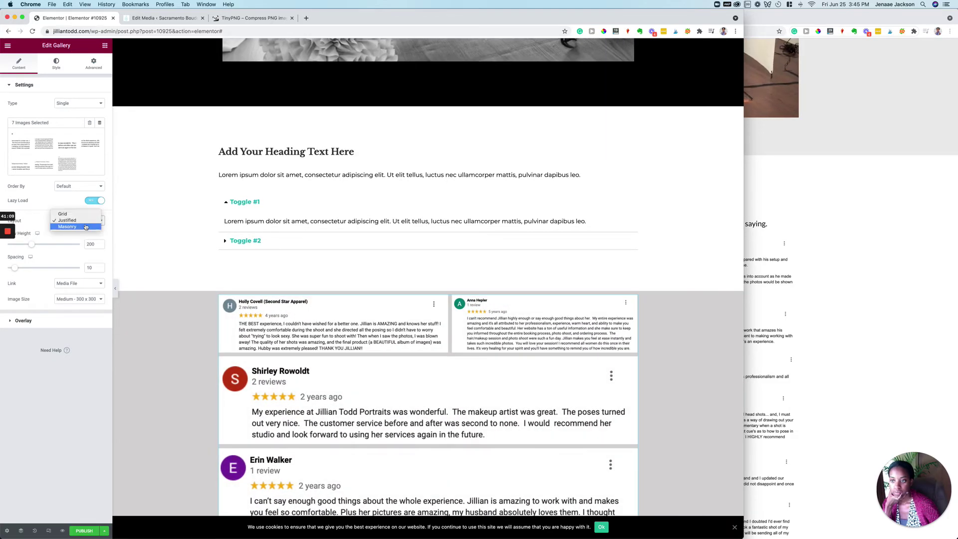
{"action": "left_click", "coordinate": [85, 228]}
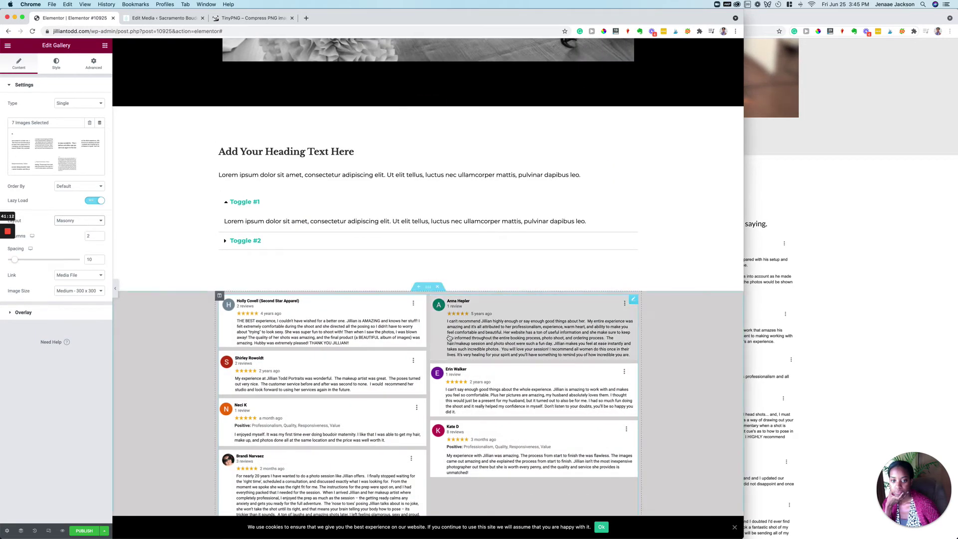
{"action": "scroll", "coordinate": [499, 325], "scroll_direction": "down", "scroll_amount": 3}
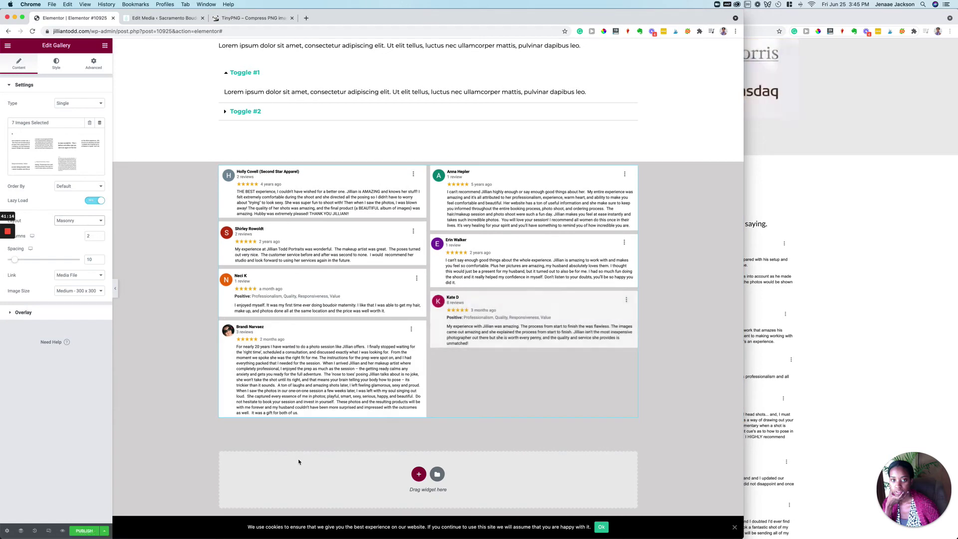
Check on the reference offer page how a review image opens in its lightbox, and close it
{"action": "left_click", "coordinate": [75, 276]}
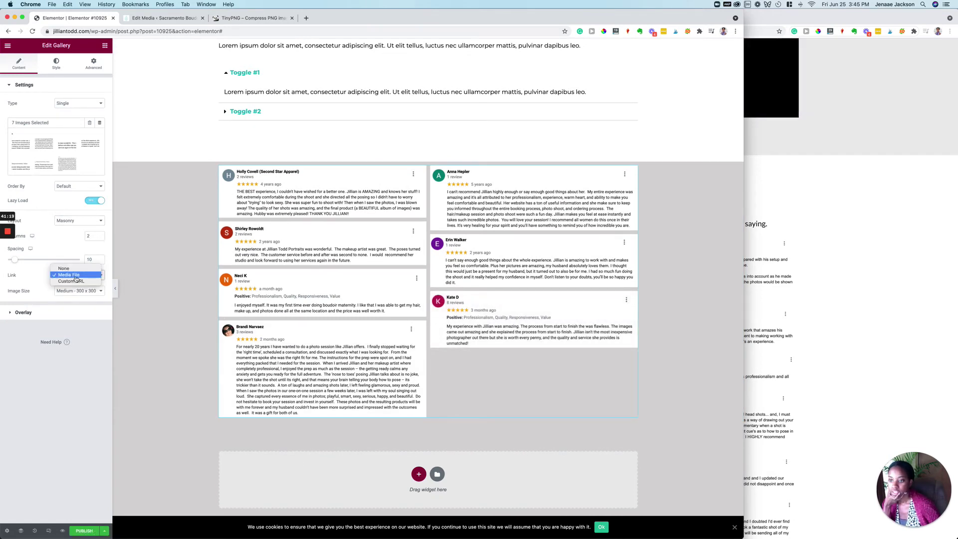
{"action": "left_click", "coordinate": [799, 258]}
{"action": "left_click", "coordinate": [855, 254]}
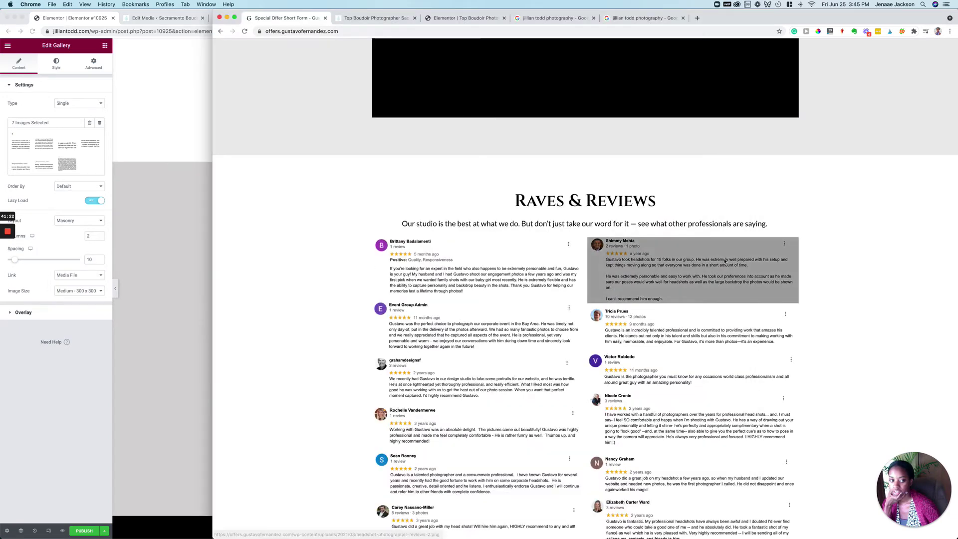
{"action": "left_click", "coordinate": [779, 265]}
{"action": "left_click", "coordinate": [947, 50]}
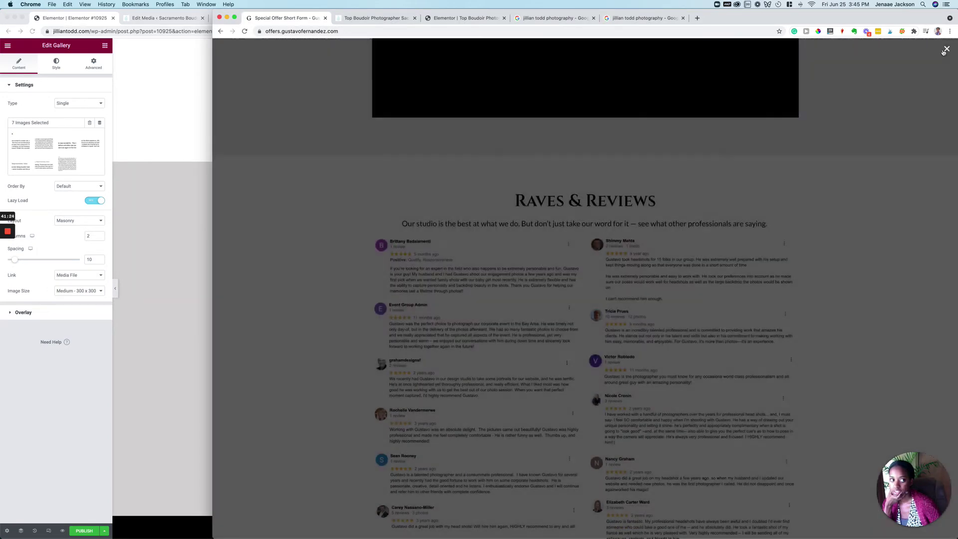
Set the link of the review gallery's images to None
{"action": "left_click", "coordinate": [73, 278]}
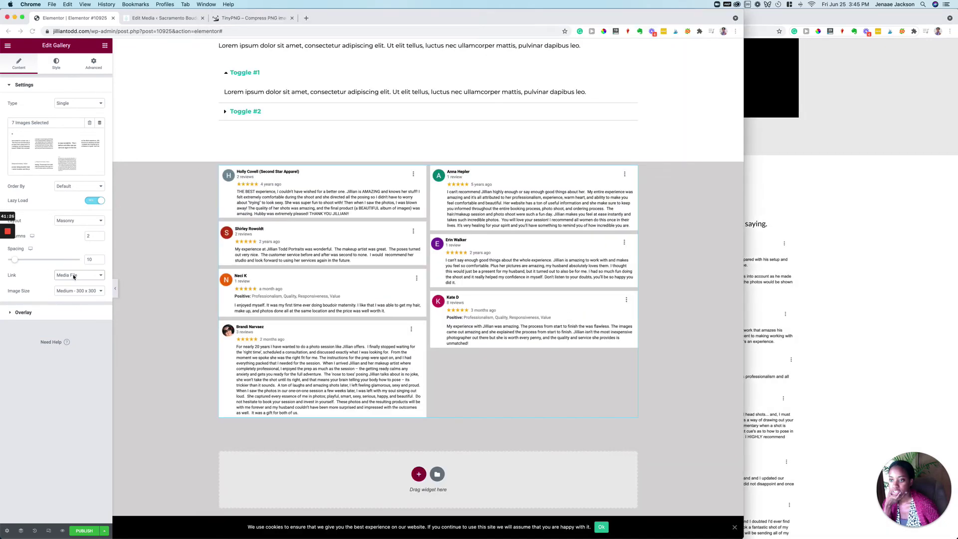
{"action": "left_click", "coordinate": [74, 276]}
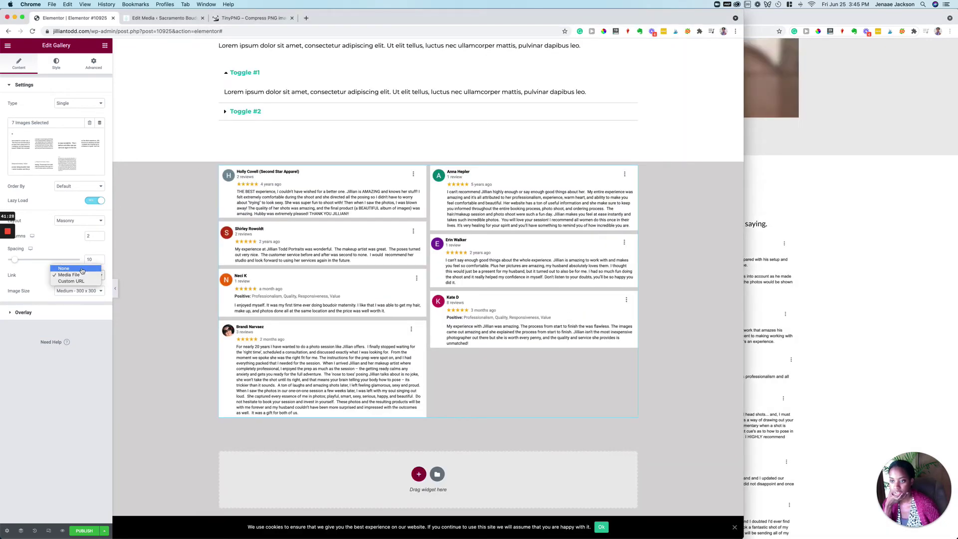
{"action": "left_click", "coordinate": [80, 269]}
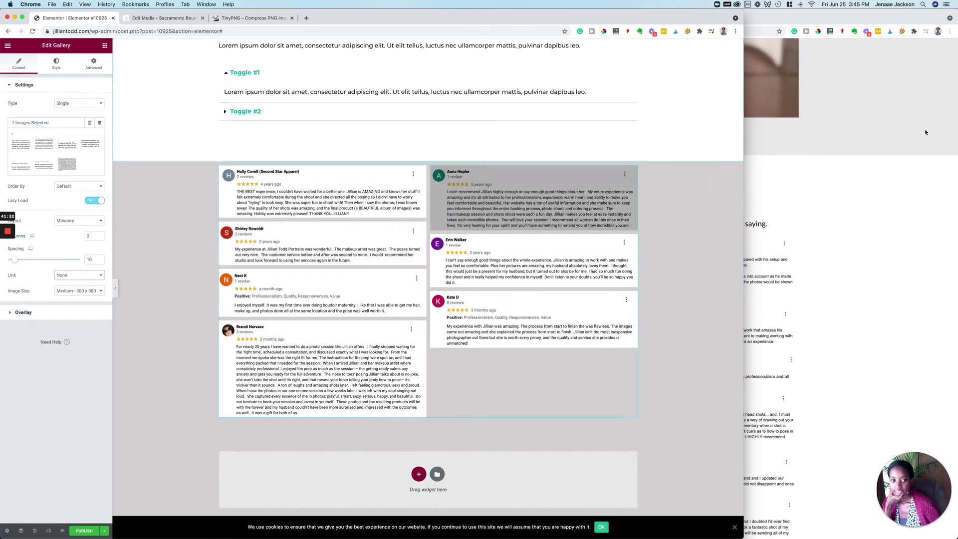
Compare the review gallery with the Raves & Reviews section on the reference offer page
{"action": "left_click", "coordinate": [888, 163]}
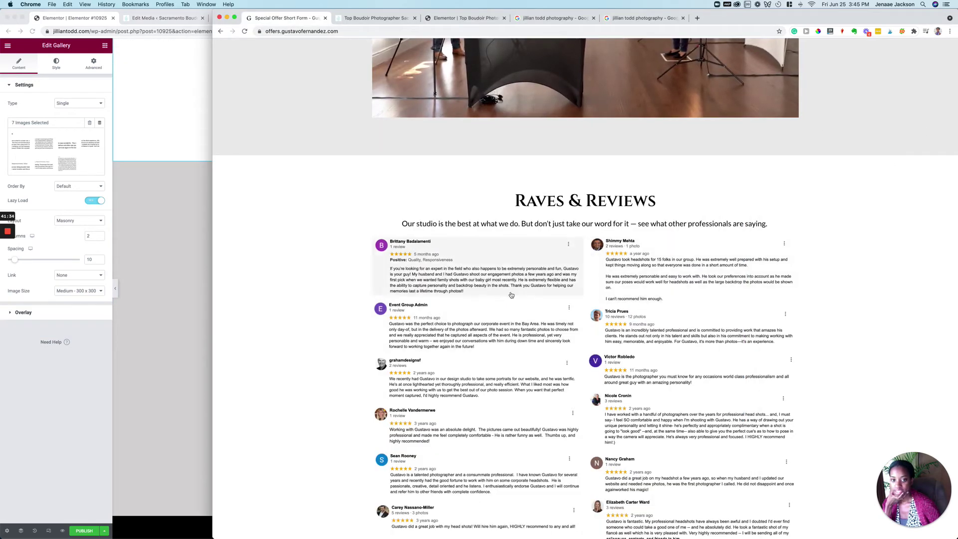
{"action": "left_click", "coordinate": [129, 253]}
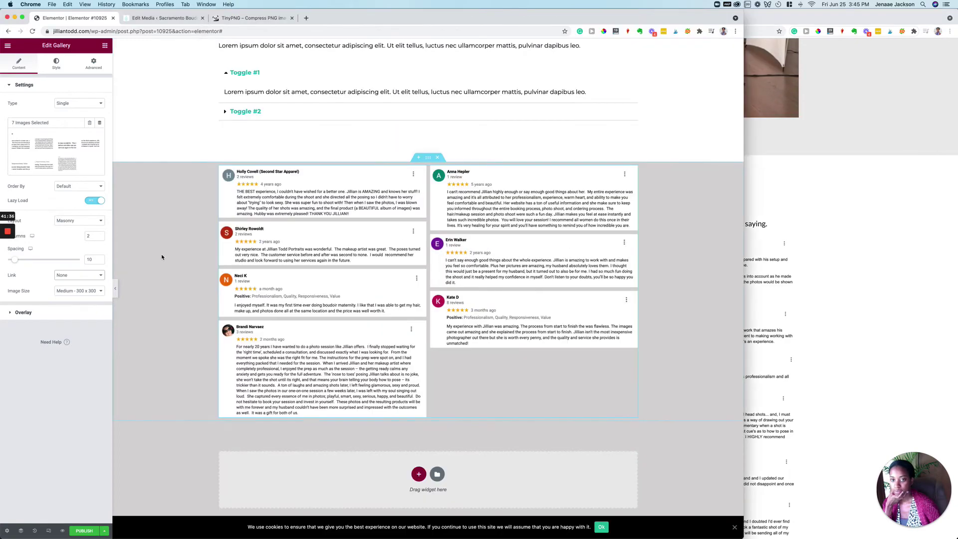
{"action": "scroll", "coordinate": [165, 258], "scroll_direction": "up", "scroll_amount": 10}
{"action": "scroll", "coordinate": [171, 261], "scroll_direction": "down", "scroll_amount": 10}
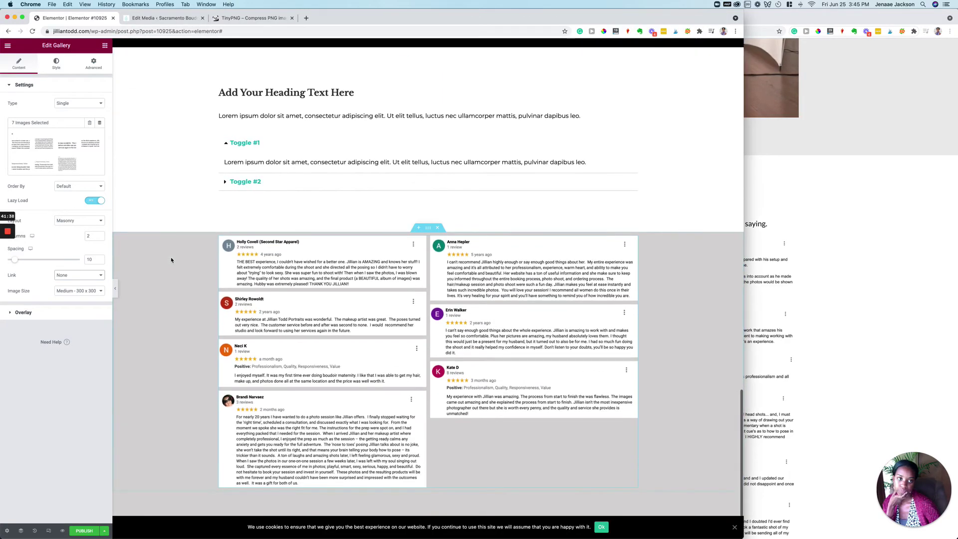
Give the section containing the review gallery a classic background in white, #FFFFFF
{"action": "left_click", "coordinate": [429, 159]}
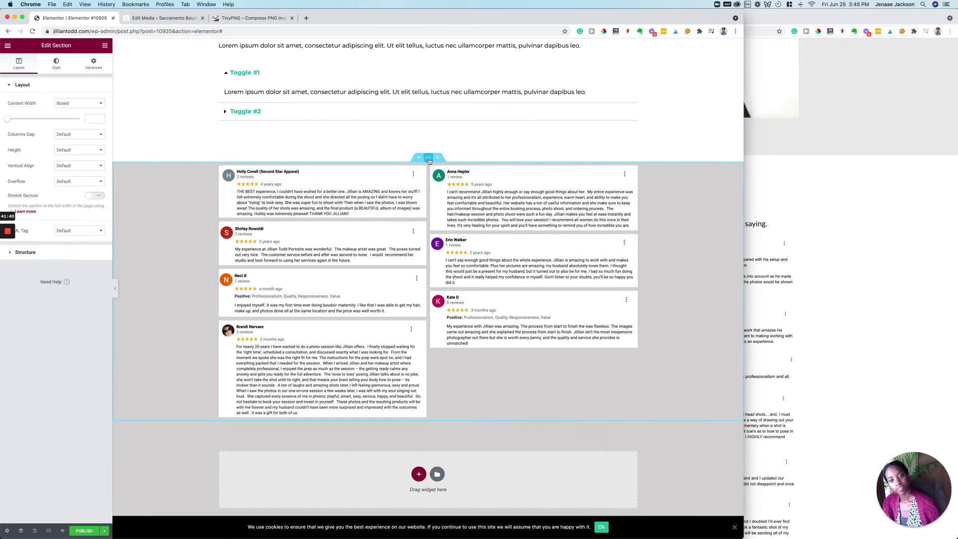
{"action": "left_click", "coordinate": [56, 63]}
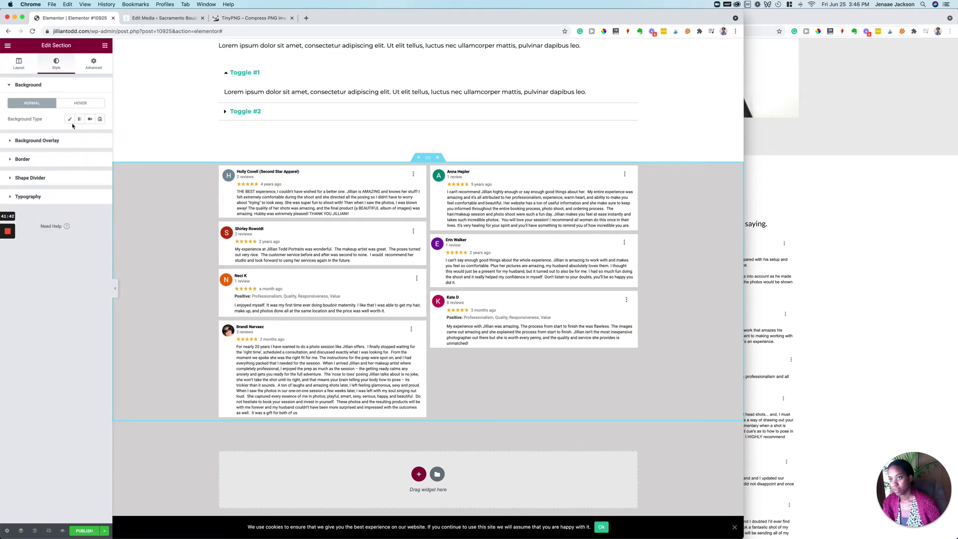
{"action": "left_click", "coordinate": [70, 120]}
{"action": "left_click", "coordinate": [100, 135]}
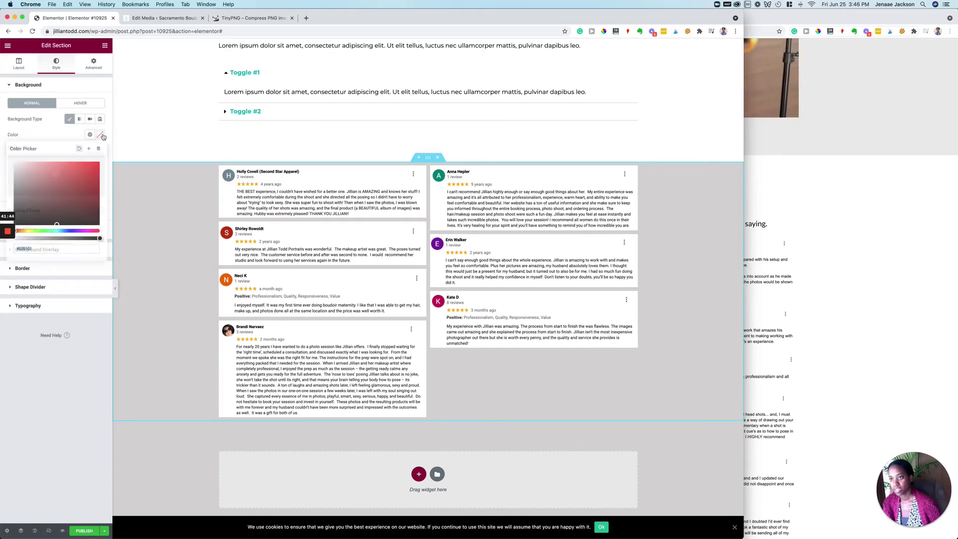
{"action": "left_click_drag", "start_coordinate": [28, 171], "coordinate": [1, 120]}
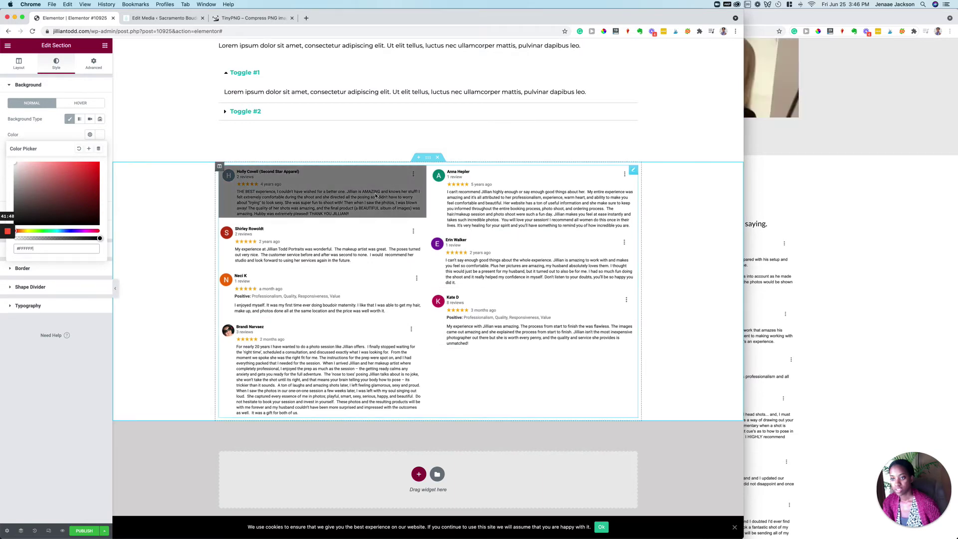
Set the review gallery's hover overlay to a nearly transparent black, #0000000D
{"action": "left_click", "coordinate": [309, 209]}
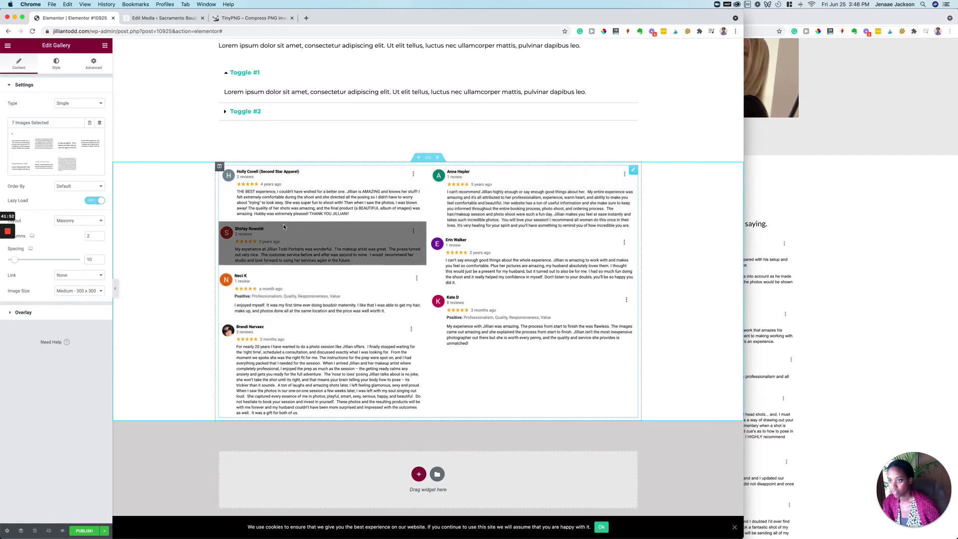
{"action": "left_click", "coordinate": [78, 317]}
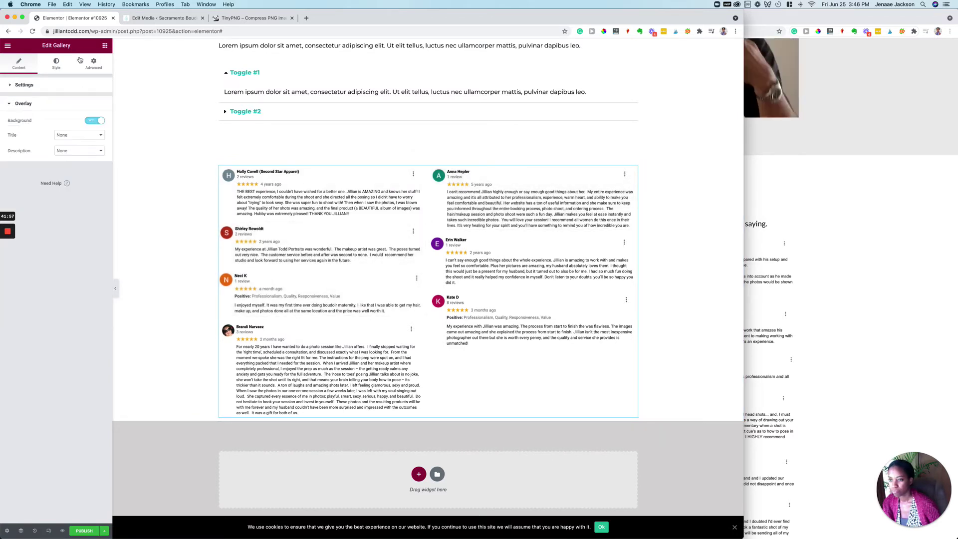
{"action": "left_click", "coordinate": [49, 69]}
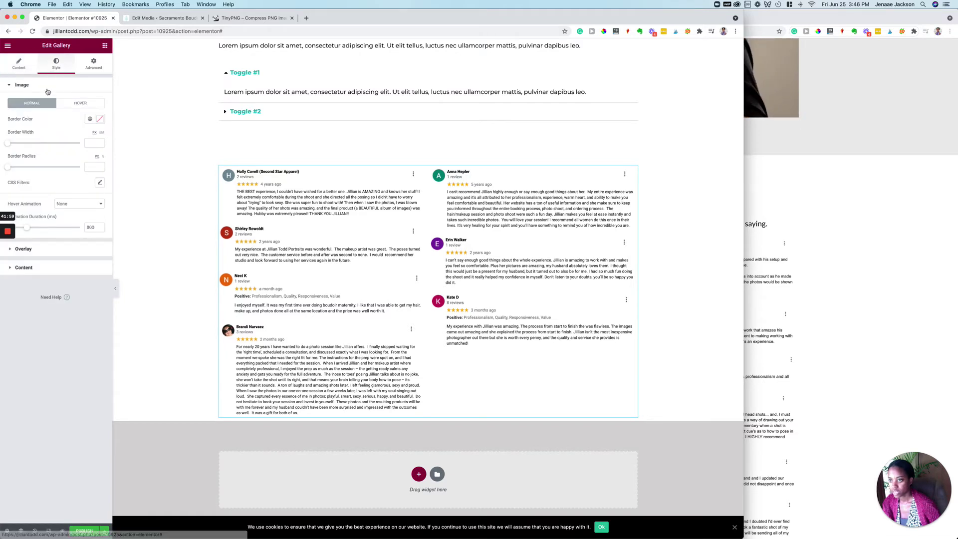
{"action": "left_click", "coordinate": [78, 104]}
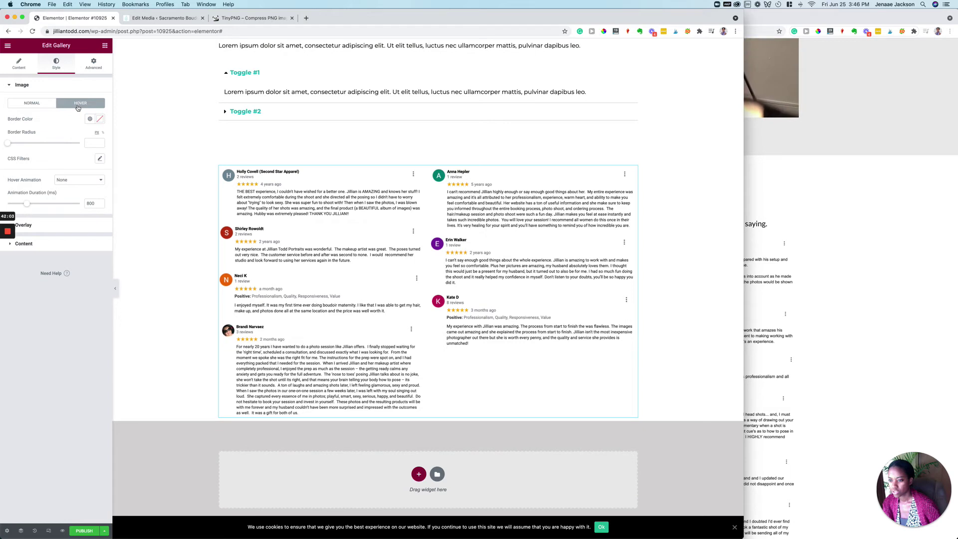
{"action": "left_click", "coordinate": [43, 228]}
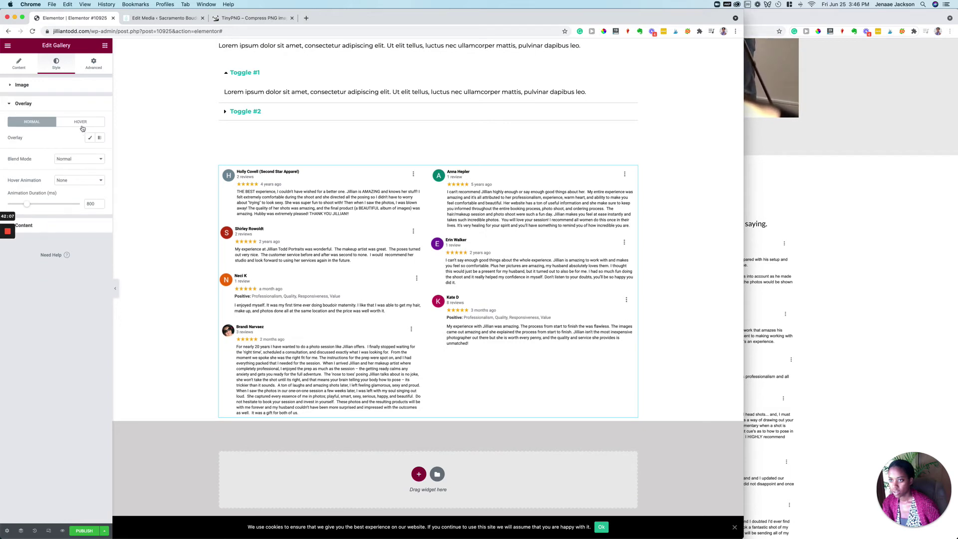
{"action": "left_click", "coordinate": [83, 126]}
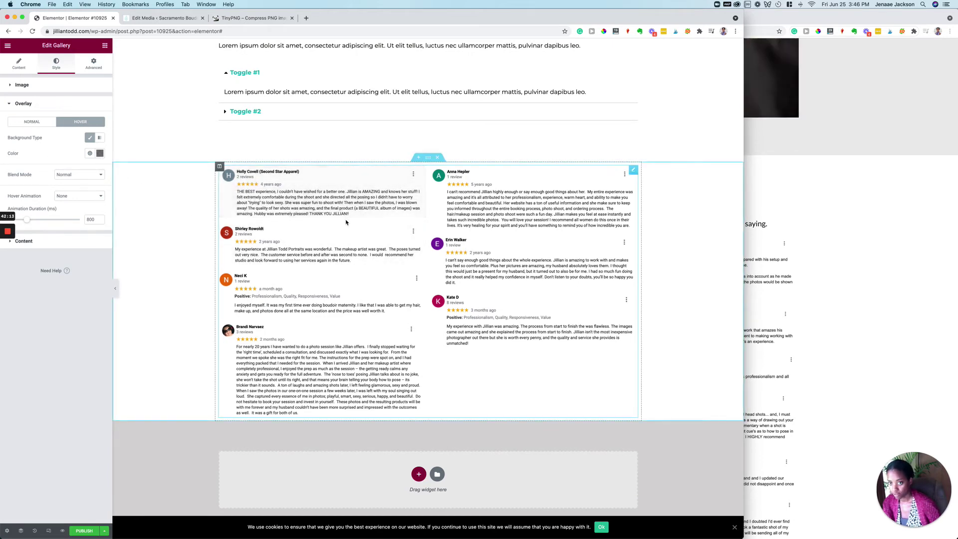
{"action": "left_click", "coordinate": [88, 154]}
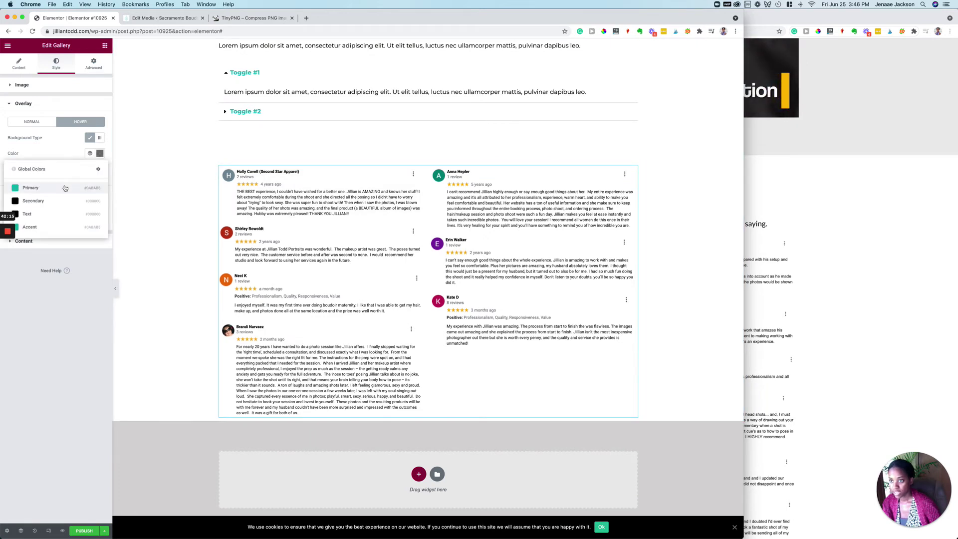
{"action": "left_click", "coordinate": [99, 154]}
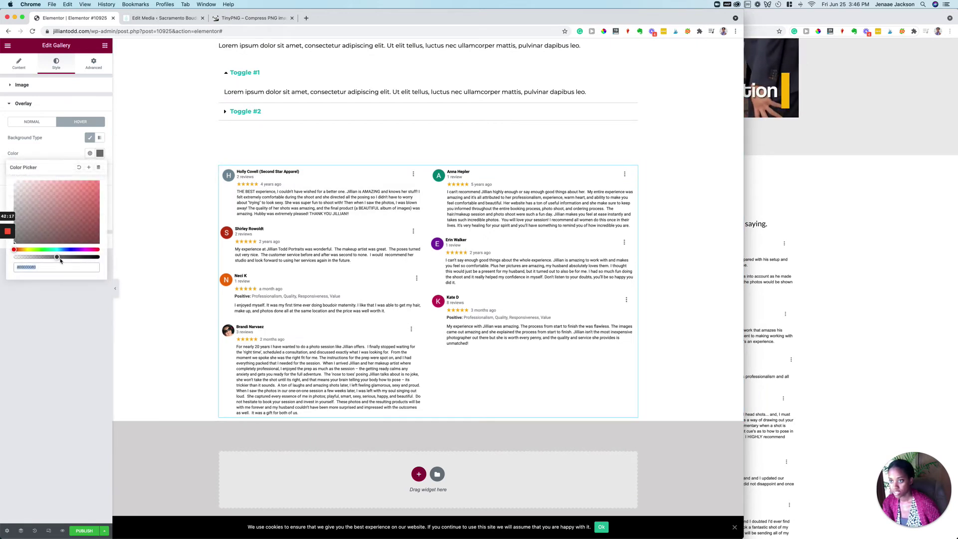
{"action": "left_click_drag", "start_coordinate": [57, 257], "coordinate": [29, 264]}
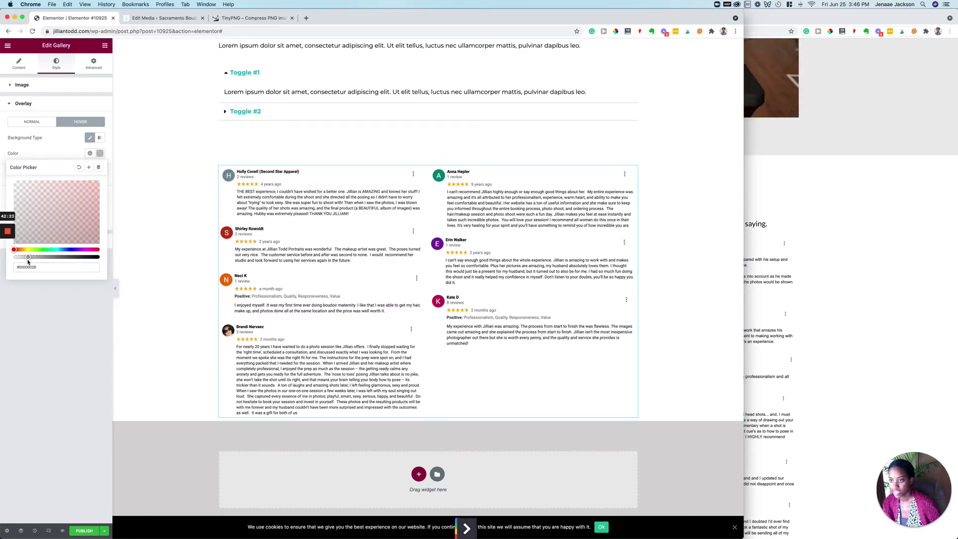
{"action": "left_click_drag", "start_coordinate": [27, 258], "coordinate": [20, 265]}
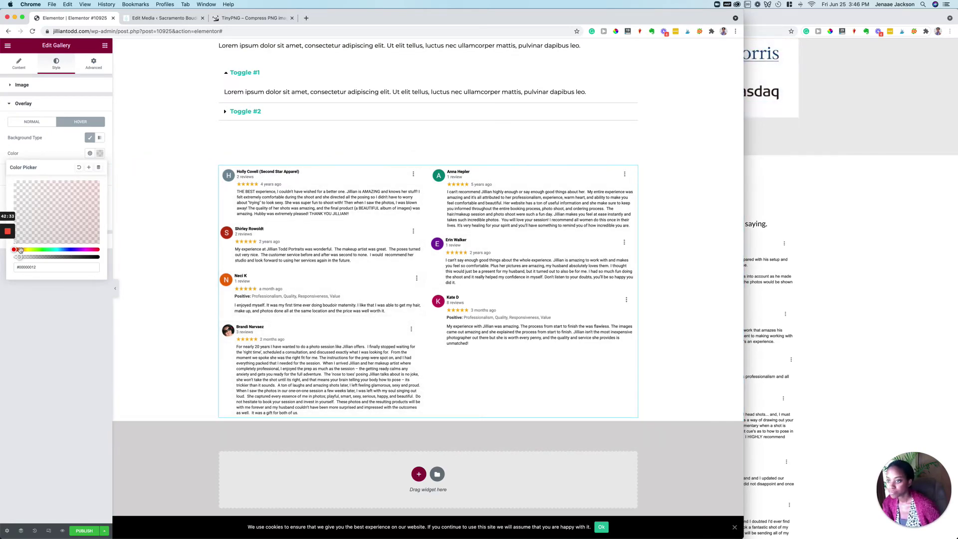
{"action": "left_click_drag", "start_coordinate": [19, 258], "coordinate": [17, 258]}
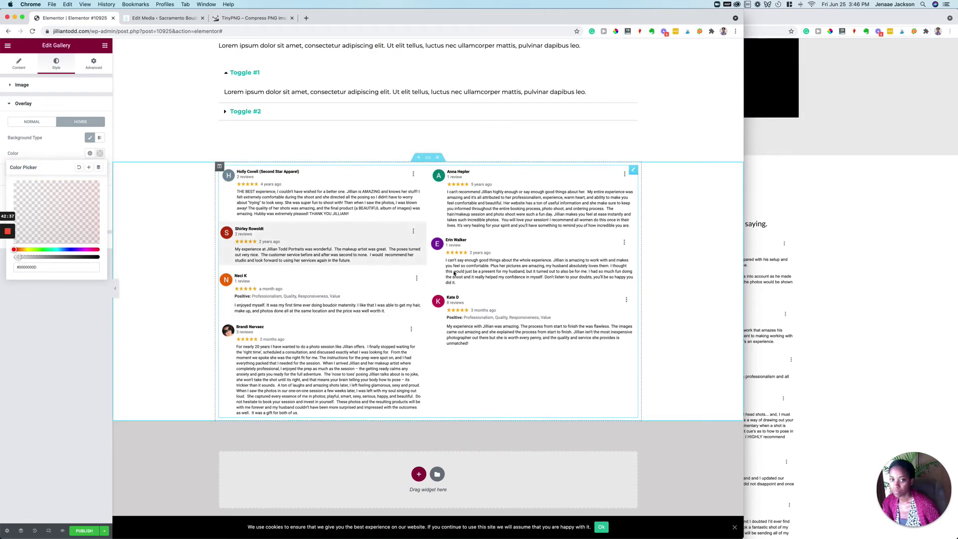
{"action": "left_click", "coordinate": [55, 459]}
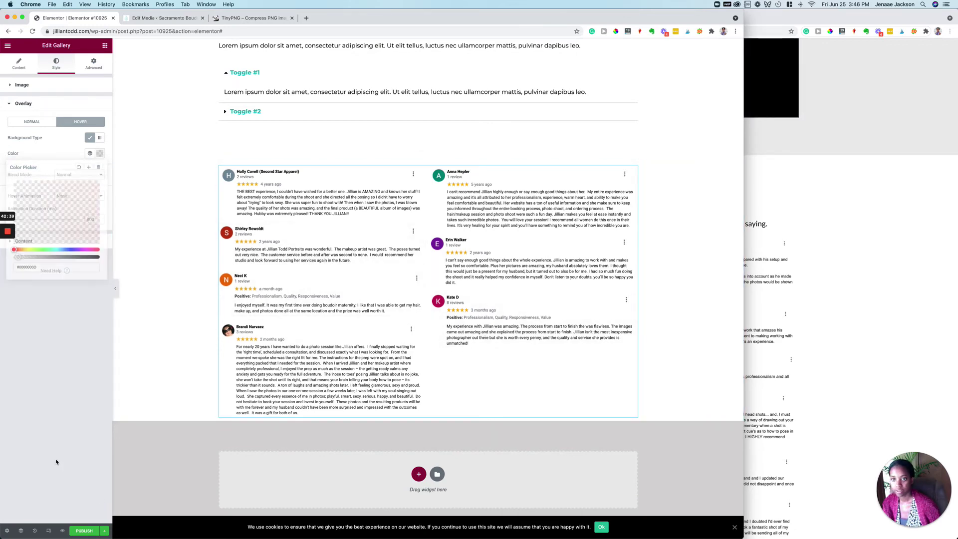
Set the top and bottom padding of the section containing the review gallery to 100
{"action": "left_click_drag", "start_coordinate": [428, 158], "coordinate": [429, 162]}
{"action": "left_click", "coordinate": [428, 157]}
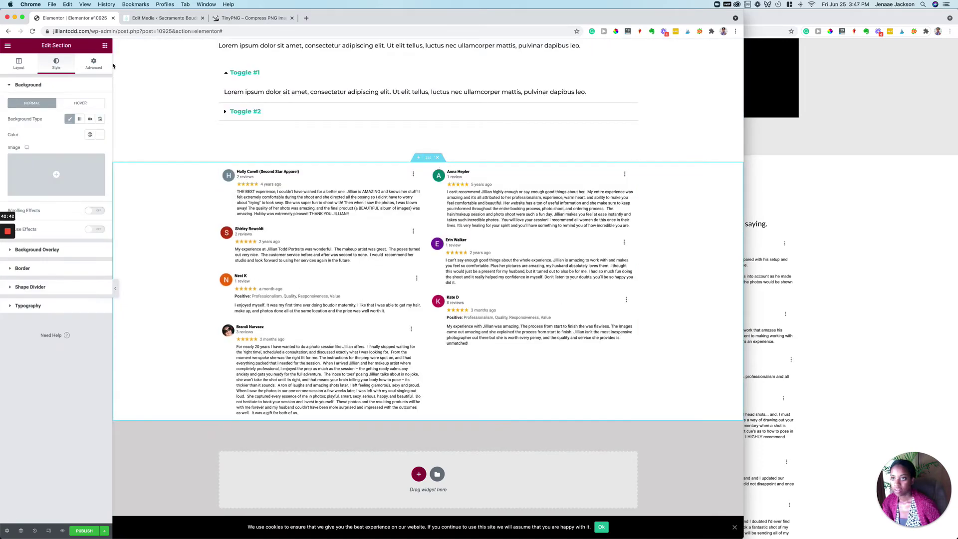
{"action": "left_click", "coordinate": [95, 65]}
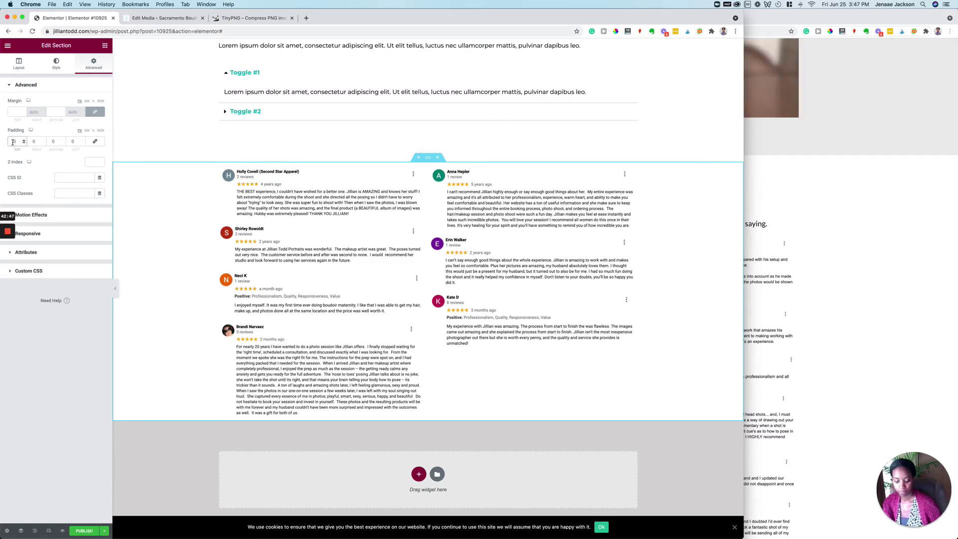
{"action": "type", "text": "100"}
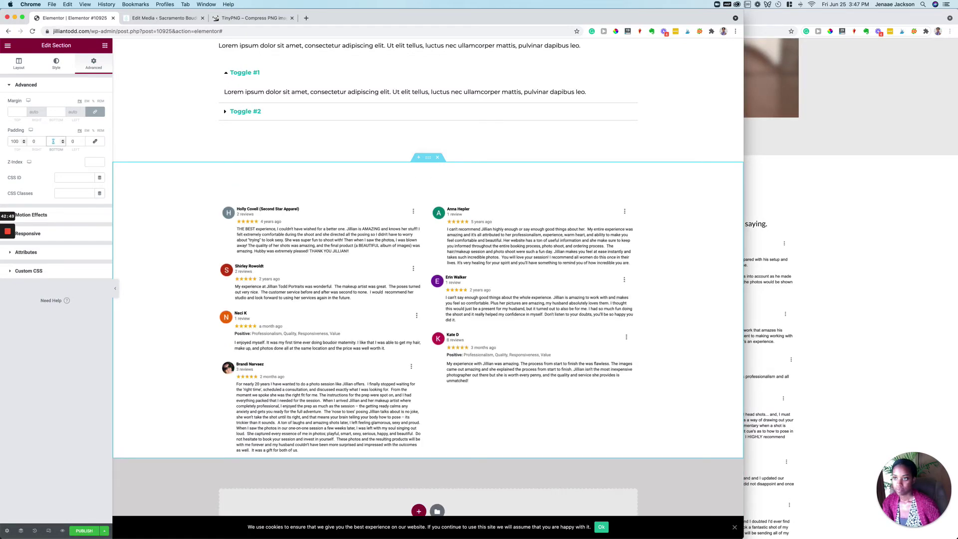
{"action": "type", "text": "100"}
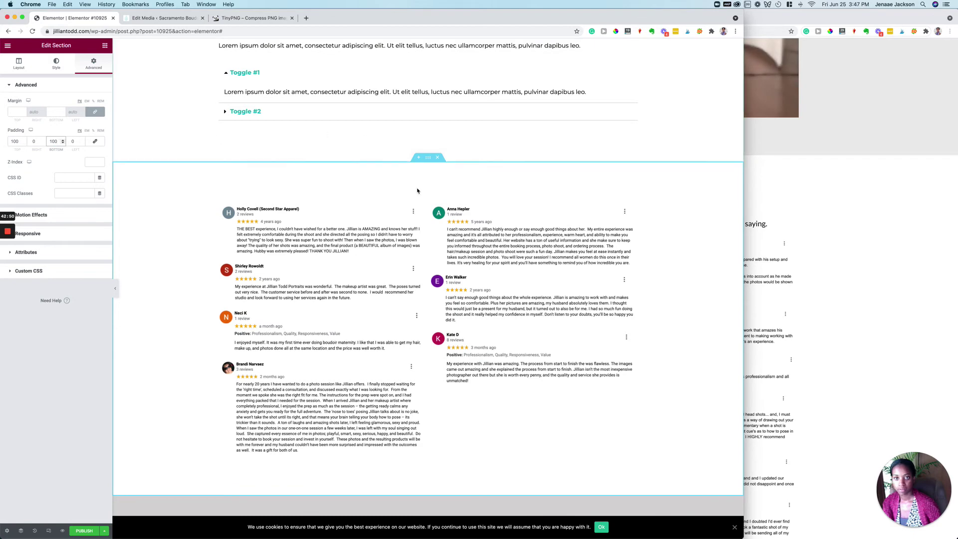
Set the background of the heading and toggle section above the reviews to the global Primary color
{"action": "scroll", "coordinate": [414, 200], "scroll_direction": "up", "scroll_amount": 5}
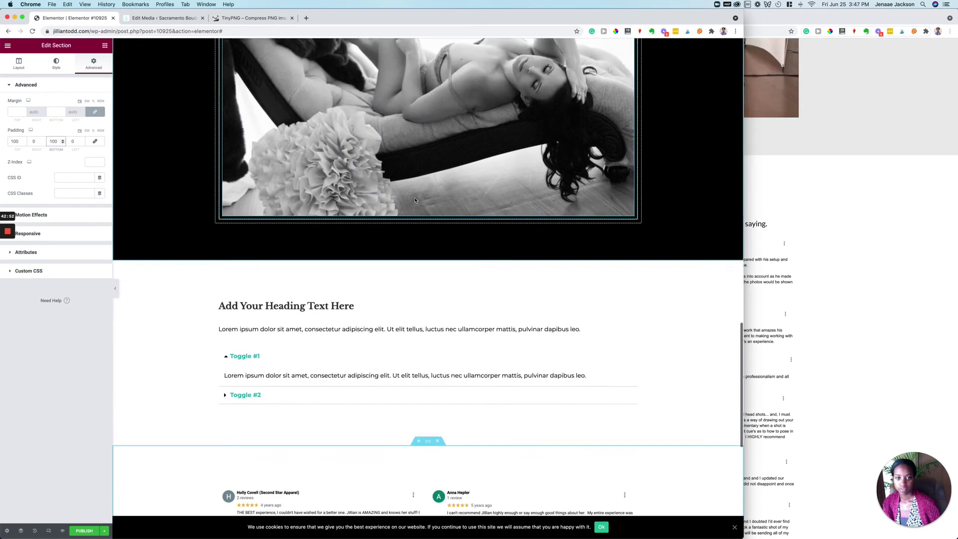
{"action": "scroll", "coordinate": [397, 243], "scroll_direction": "down", "scroll_amount": 3}
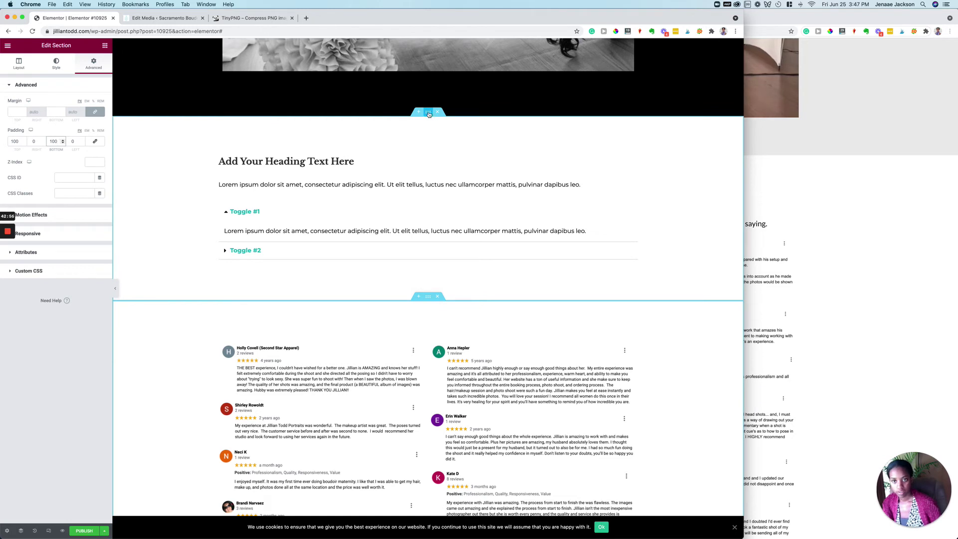
{"action": "left_click", "coordinate": [54, 64]}
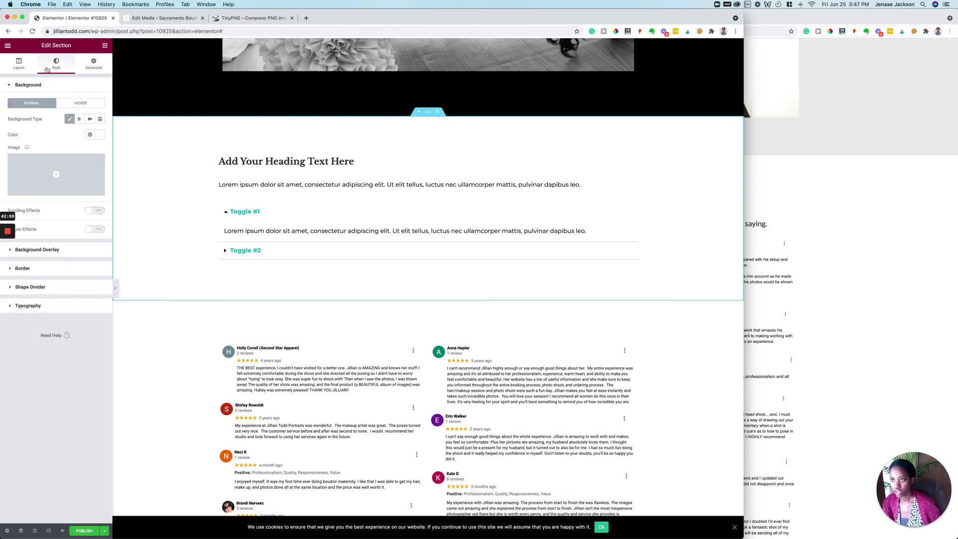
{"action": "left_click", "coordinate": [91, 136]}
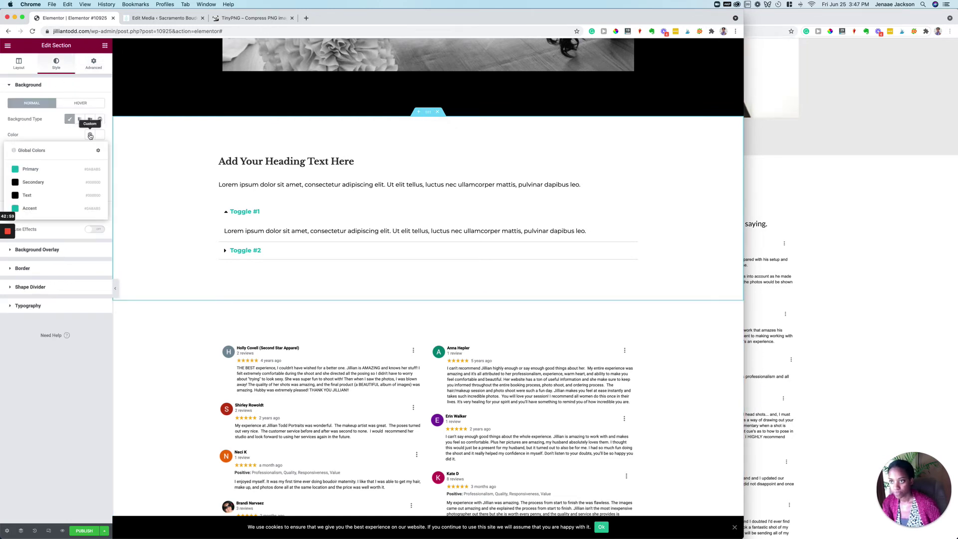
{"action": "left_click", "coordinate": [35, 169]}
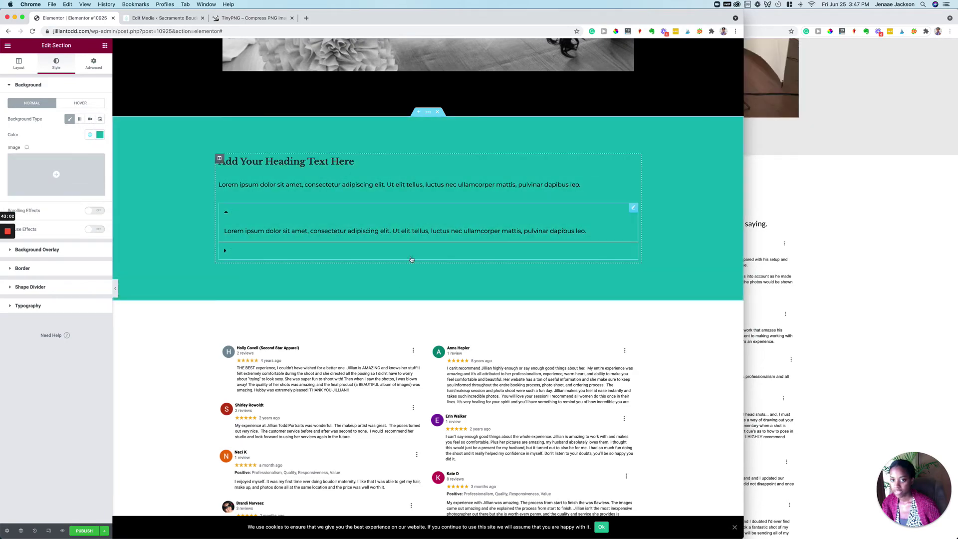
Make the hover overlay of the logo gallery below the hero section fully transparent, #00000000
{"action": "scroll", "coordinate": [364, 328], "scroll_direction": "down", "scroll_amount": 2}
{"action": "scroll", "coordinate": [365, 328], "scroll_direction": "up", "scroll_amount": 20}
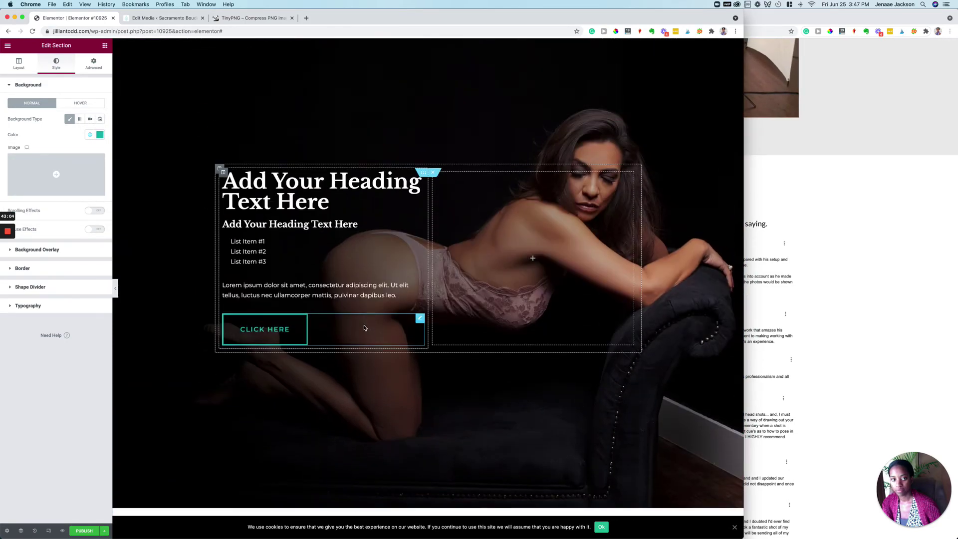
{"action": "scroll", "coordinate": [364, 328], "scroll_direction": "down", "scroll_amount": 13}
{"action": "scroll", "coordinate": [365, 327], "scroll_direction": "down", "scroll_amount": 12}
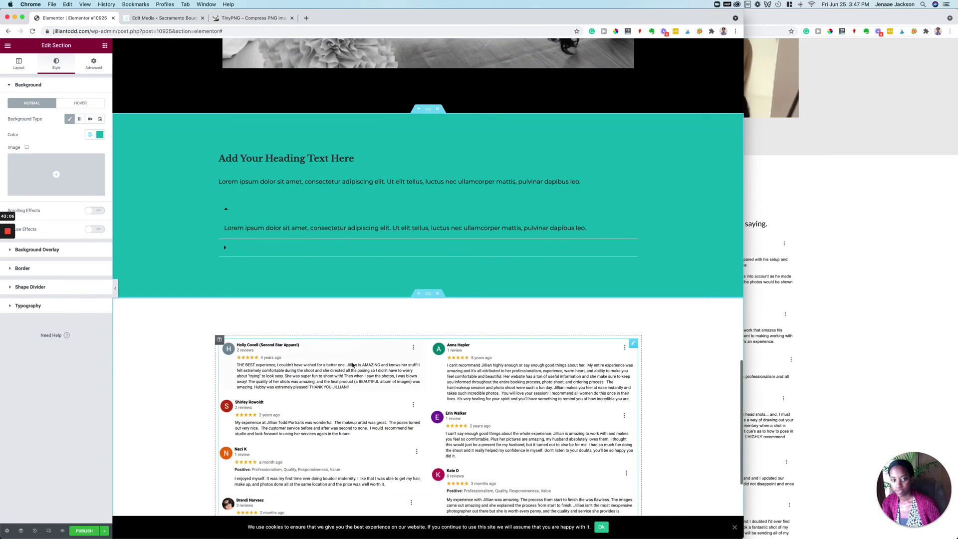
{"action": "scroll", "coordinate": [370, 406], "scroll_direction": "up", "scroll_amount": 20}
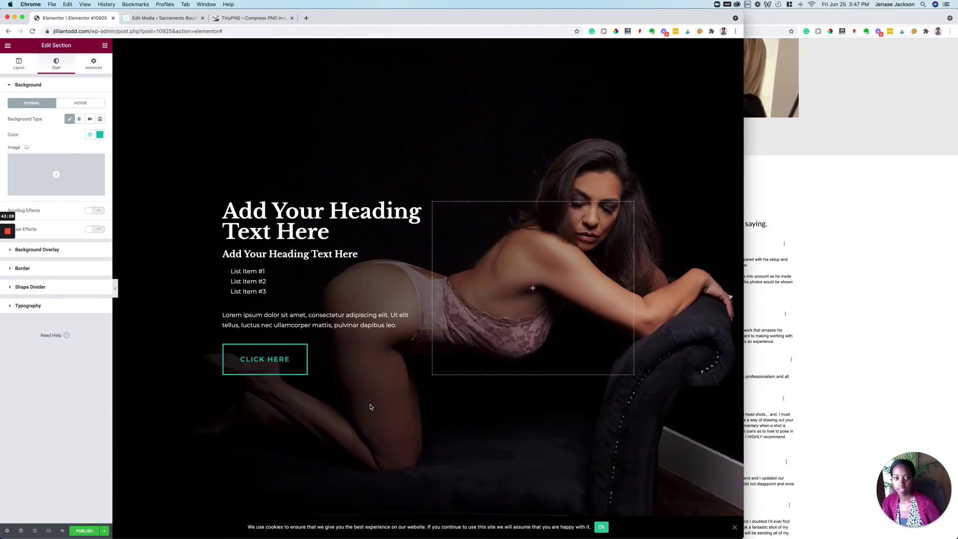
{"action": "scroll", "coordinate": [371, 406], "scroll_direction": "down", "scroll_amount": 4}
{"action": "scroll", "coordinate": [371, 407], "scroll_direction": "down", "scroll_amount": 5}
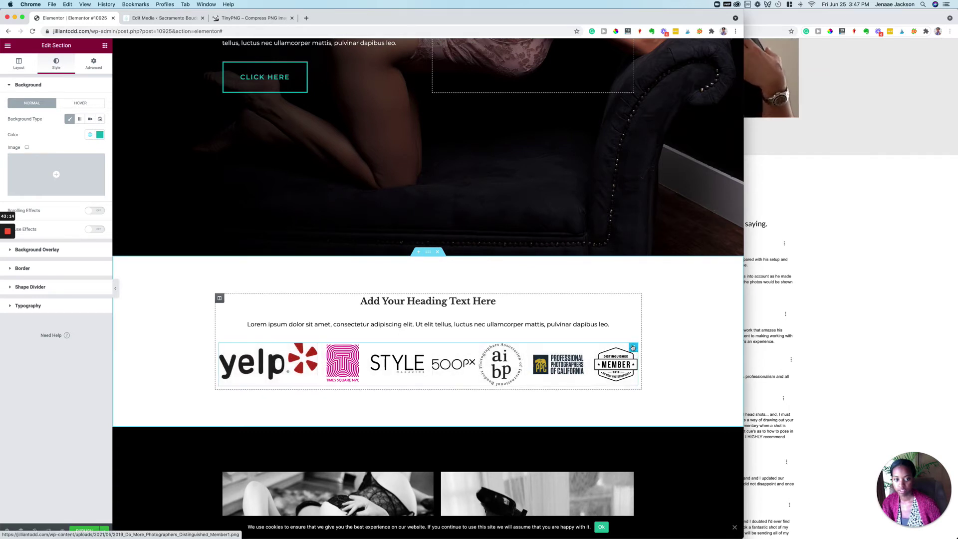
{"action": "left_click", "coordinate": [633, 348]}
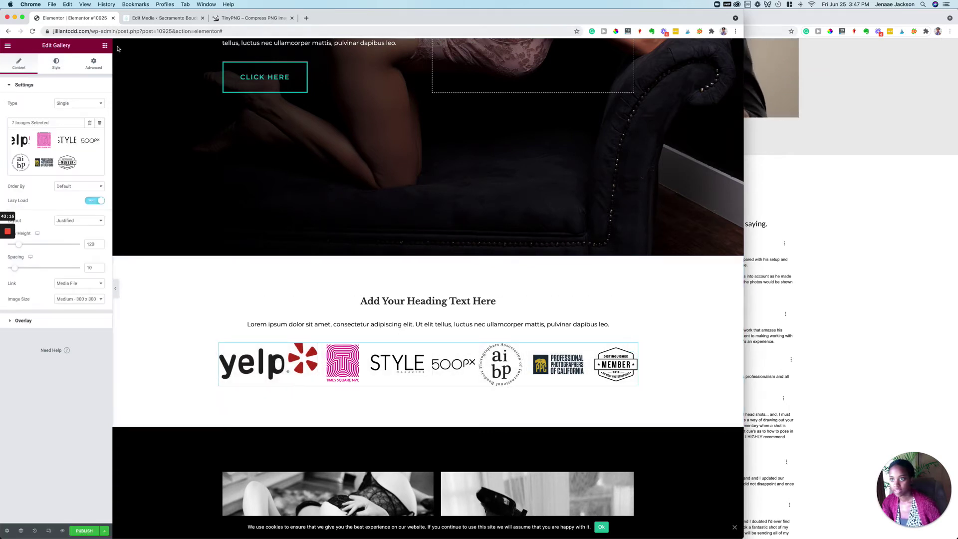
{"action": "left_click", "coordinate": [59, 65]}
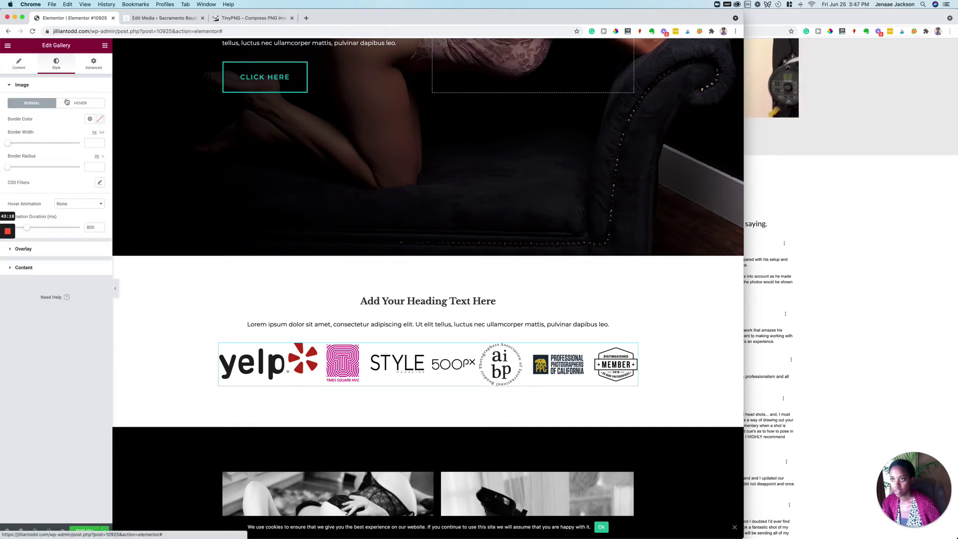
{"action": "left_click", "coordinate": [30, 249]}
{"action": "left_click", "coordinate": [84, 123]}
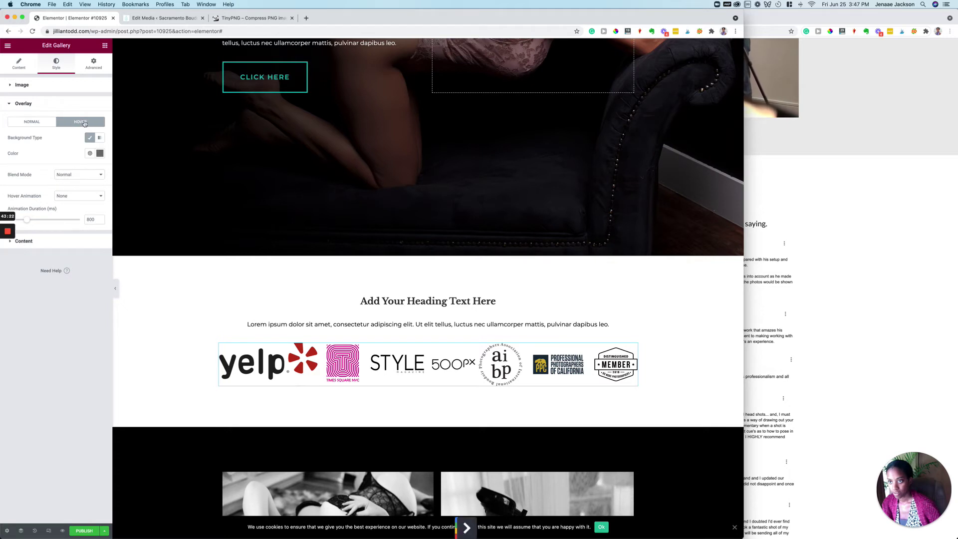
{"action": "left_click", "coordinate": [91, 154]}
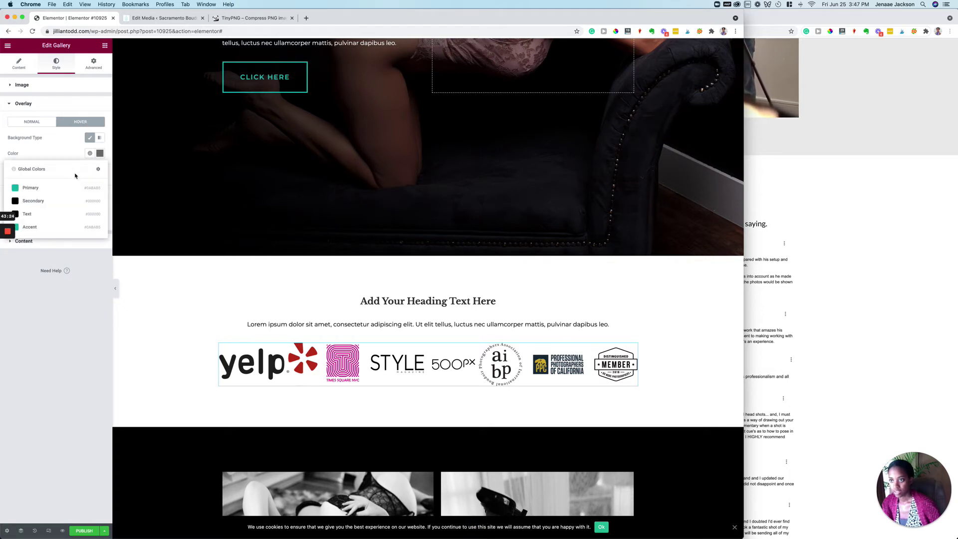
{"action": "left_click", "coordinate": [99, 155]}
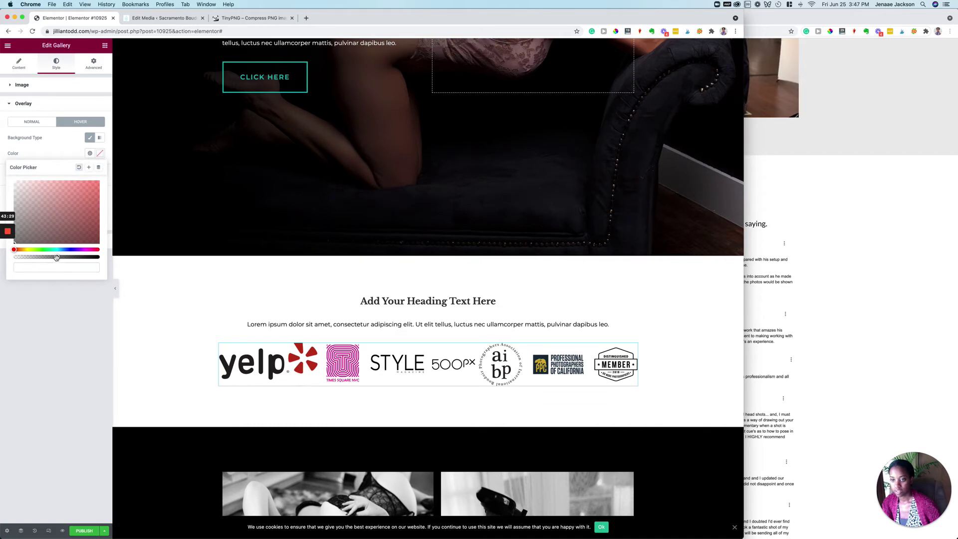
{"action": "left_click_drag", "start_coordinate": [56, 258], "coordinate": [1, 257]}
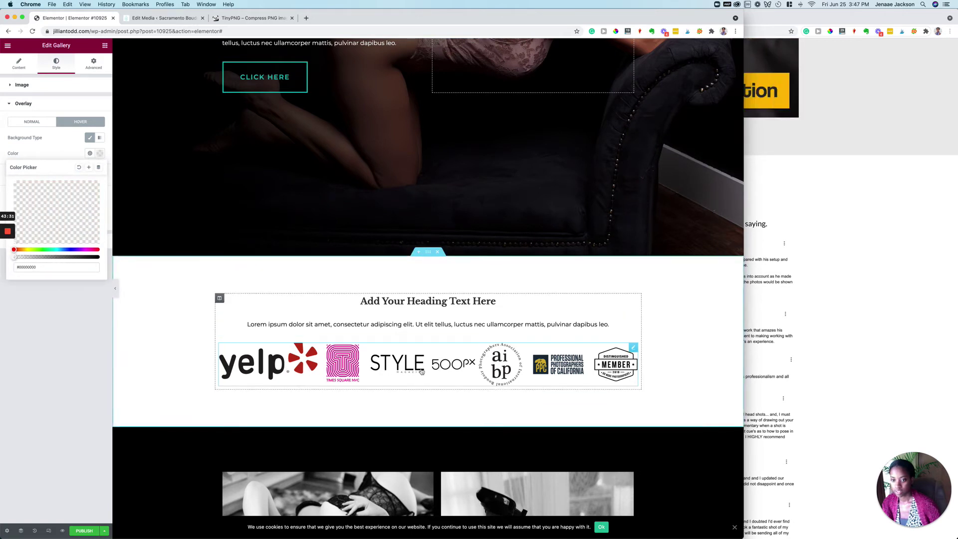
{"action": "left_click", "coordinate": [64, 340]}
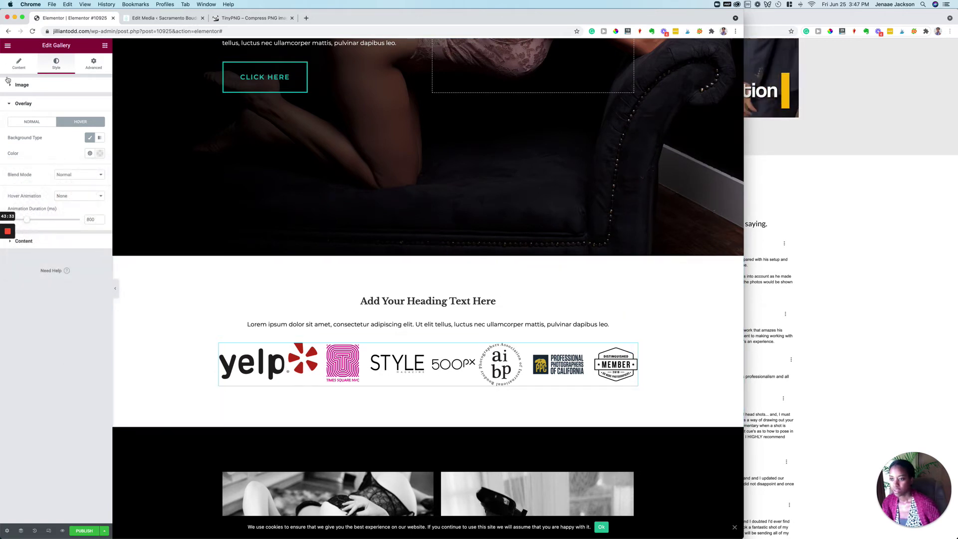
Set the link of the logo gallery's images to None and return to the reviews section
{"action": "left_click", "coordinate": [18, 63]}
{"action": "left_click", "coordinate": [77, 285]}
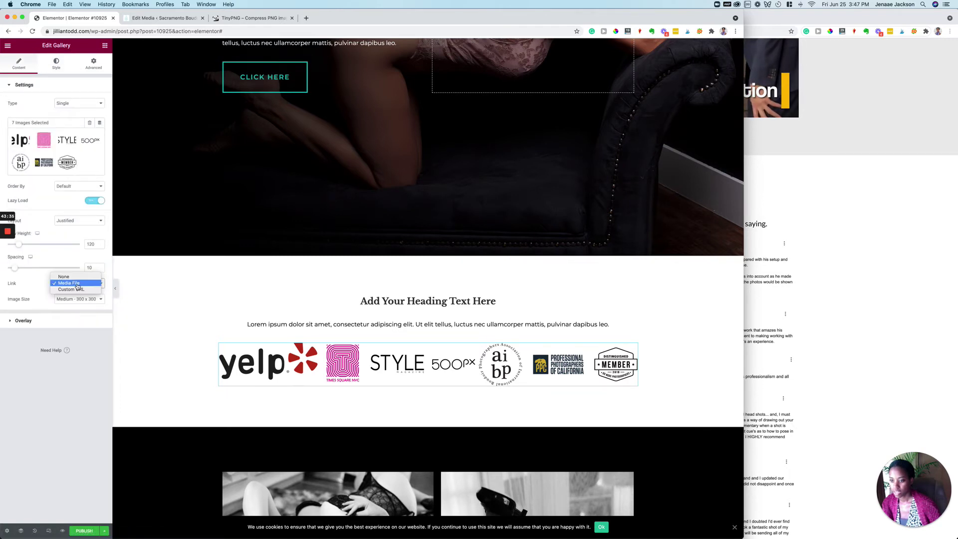
{"action": "left_click", "coordinate": [65, 276]}
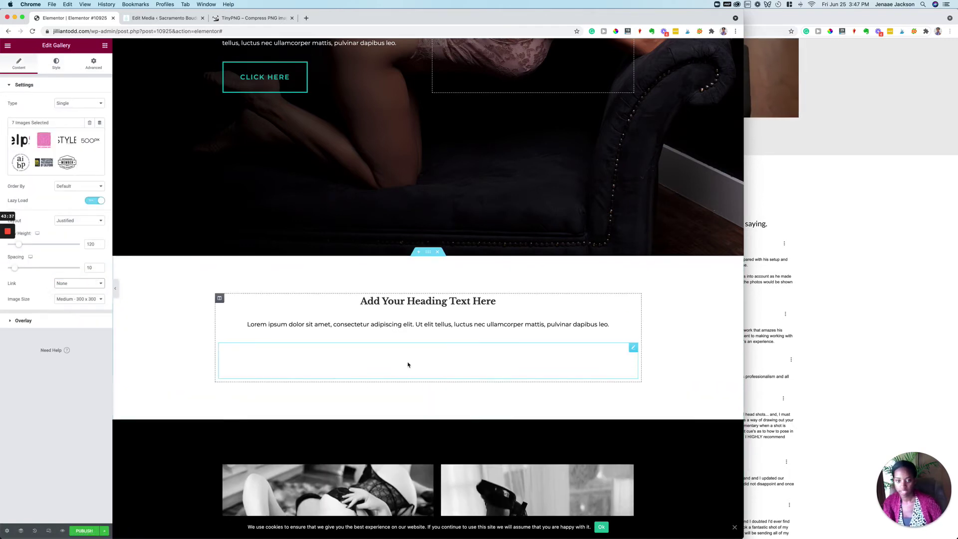
{"action": "scroll", "coordinate": [392, 394], "scroll_direction": "down", "scroll_amount": 15}
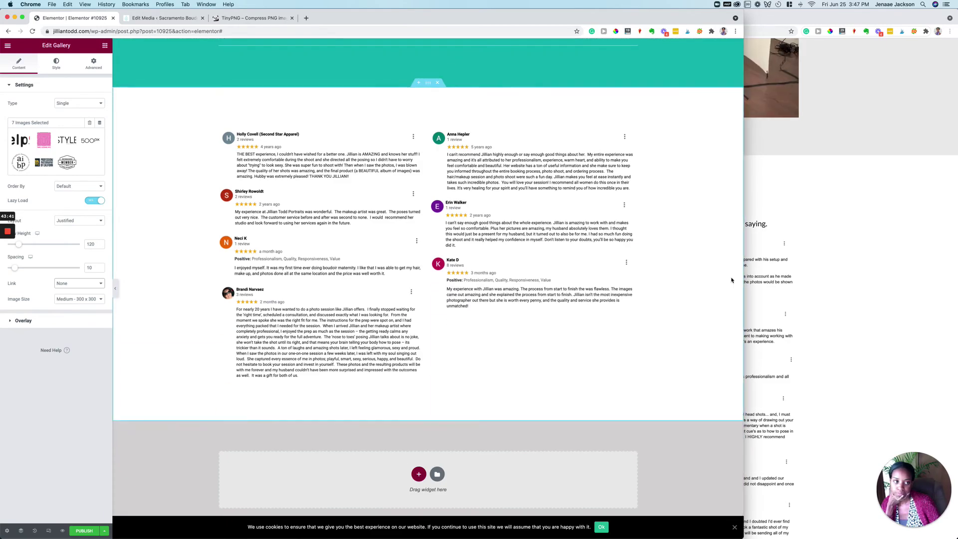
Examine the reference offer page around and below its reviews, including the booking form section, and return to its hero
{"action": "left_click", "coordinate": [903, 268]}
{"action": "scroll", "coordinate": [637, 304], "scroll_direction": "up", "scroll_amount": 3}
{"action": "scroll", "coordinate": [637, 304], "scroll_direction": "up", "scroll_amount": 2}
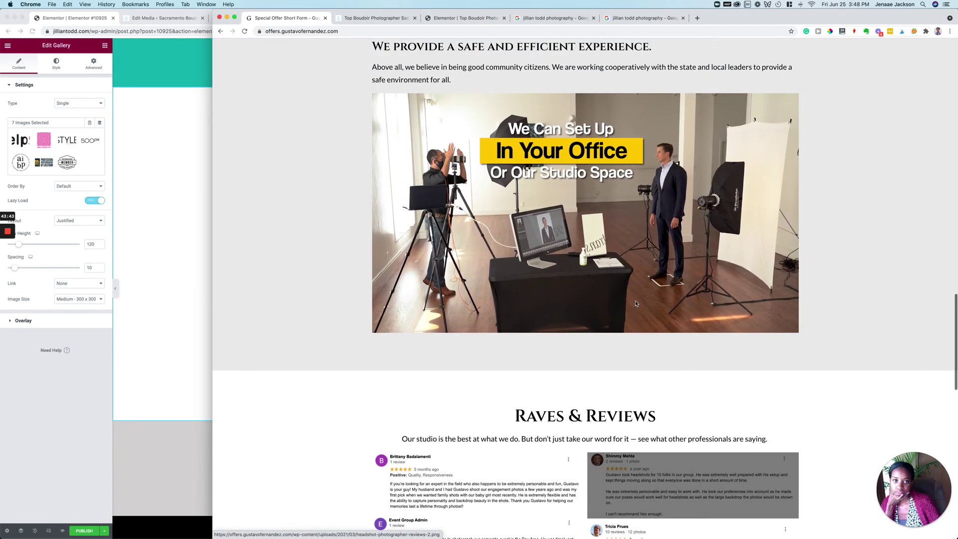
{"action": "scroll", "coordinate": [634, 303], "scroll_direction": "down", "scroll_amount": 10}
{"action": "scroll", "coordinate": [633, 303], "scroll_direction": "down", "scroll_amount": 5}
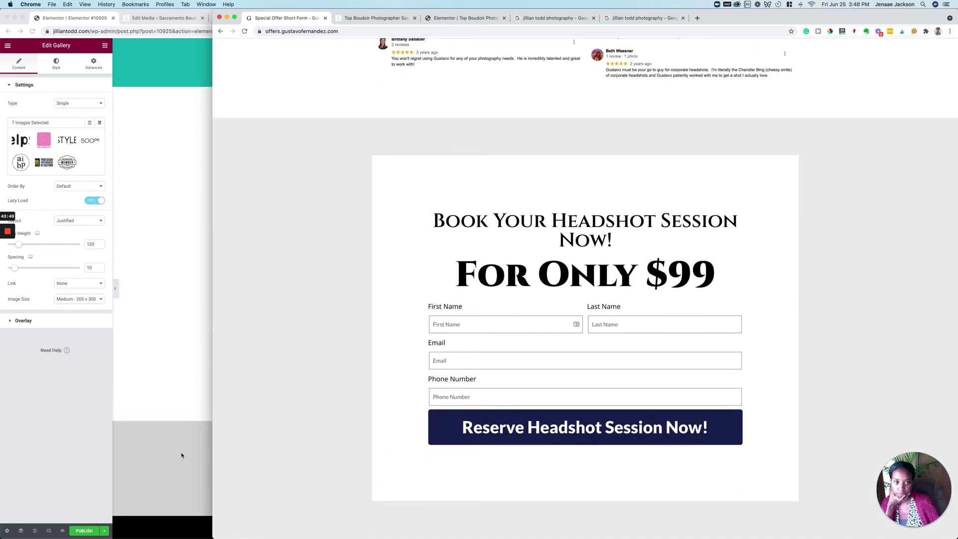
{"action": "scroll", "coordinate": [321, 372], "scroll_direction": "up", "scroll_amount": 20}
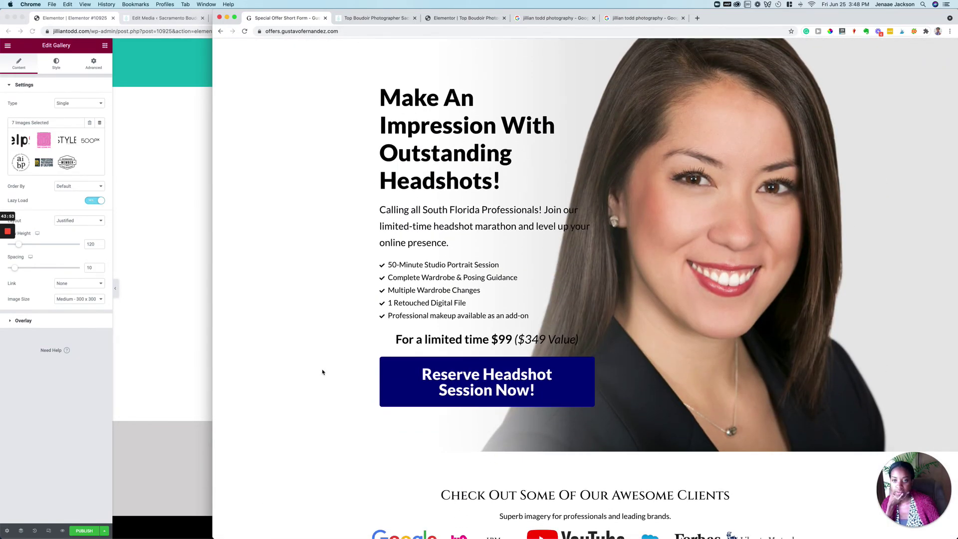
Save the Elementor landing page as a draft
{"action": "left_click", "coordinate": [166, 390]}
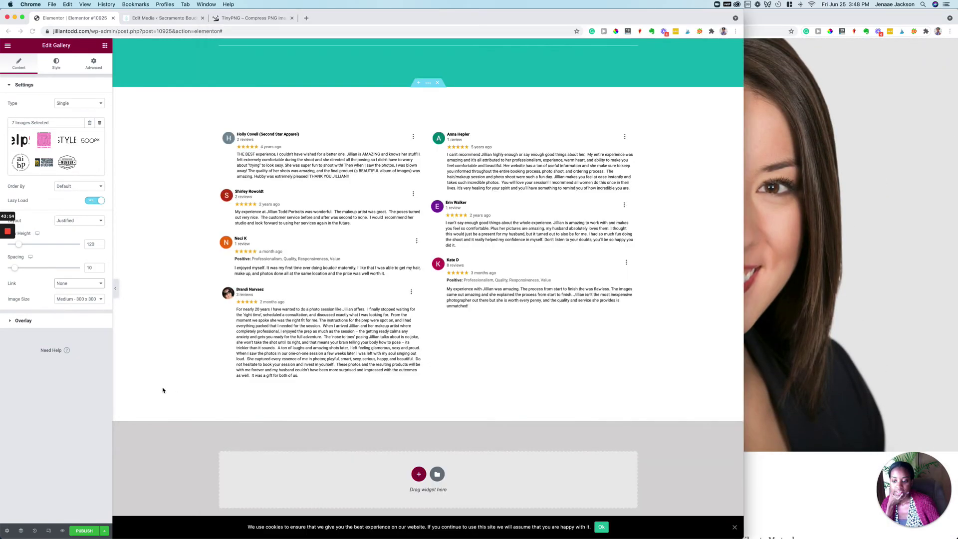
{"action": "left_click", "coordinate": [105, 531]}
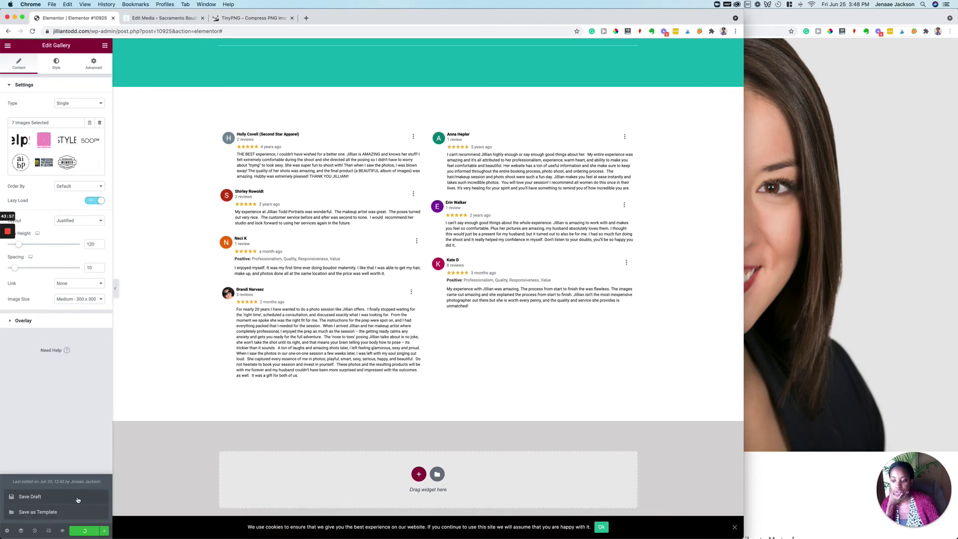
{"action": "left_click", "coordinate": [62, 496]}
Compare the landing page's sections from hero to reviews with those of the reference offer page
{"action": "scroll", "coordinate": [292, 288], "scroll_direction": "up", "scroll_amount": 15}
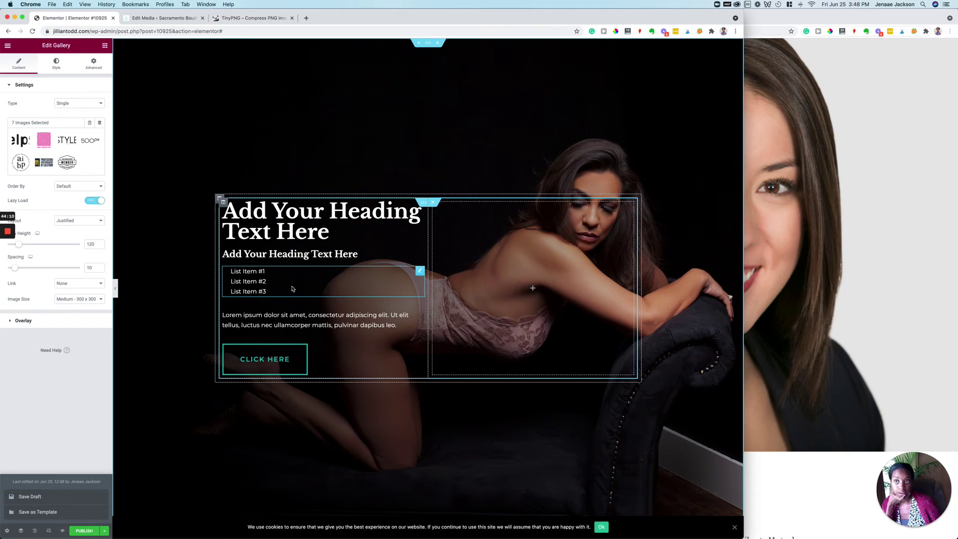
{"action": "scroll", "coordinate": [292, 288], "scroll_direction": "down", "scroll_amount": 10}
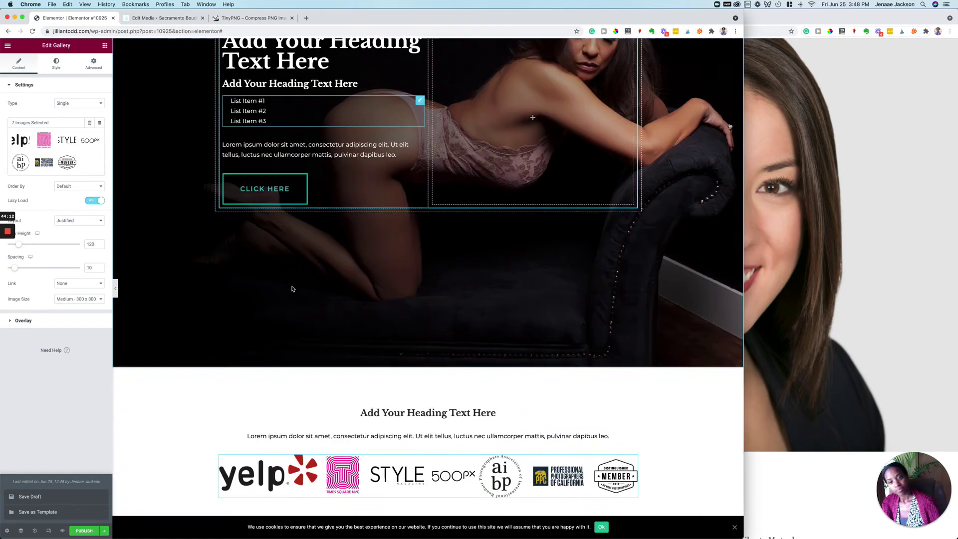
{"action": "scroll", "coordinate": [293, 289], "scroll_direction": "down", "scroll_amount": 20}
{"action": "scroll", "coordinate": [292, 289], "scroll_direction": "up", "scroll_amount": 20}
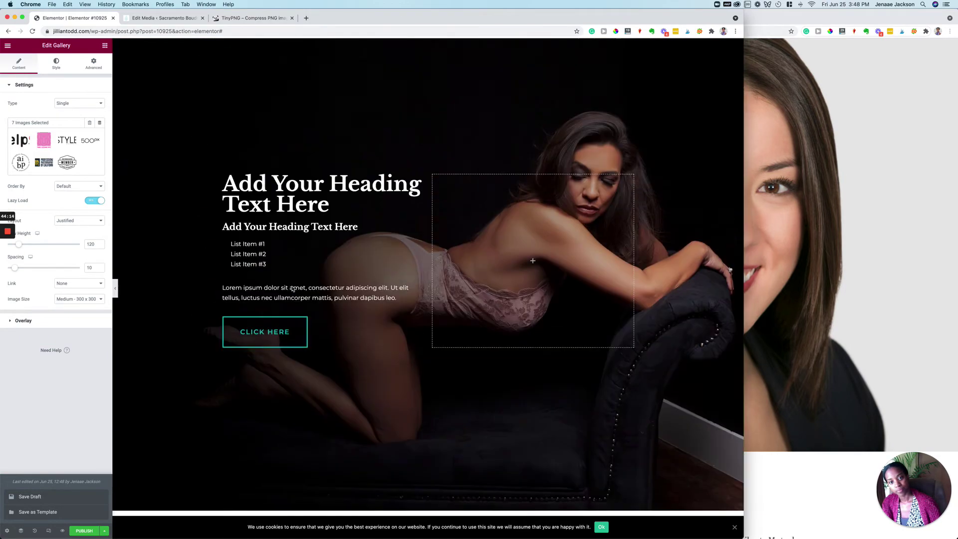
{"action": "left_click", "coordinate": [788, 235]}
{"action": "scroll", "coordinate": [647, 236], "scroll_direction": "down", "scroll_amount": 16}
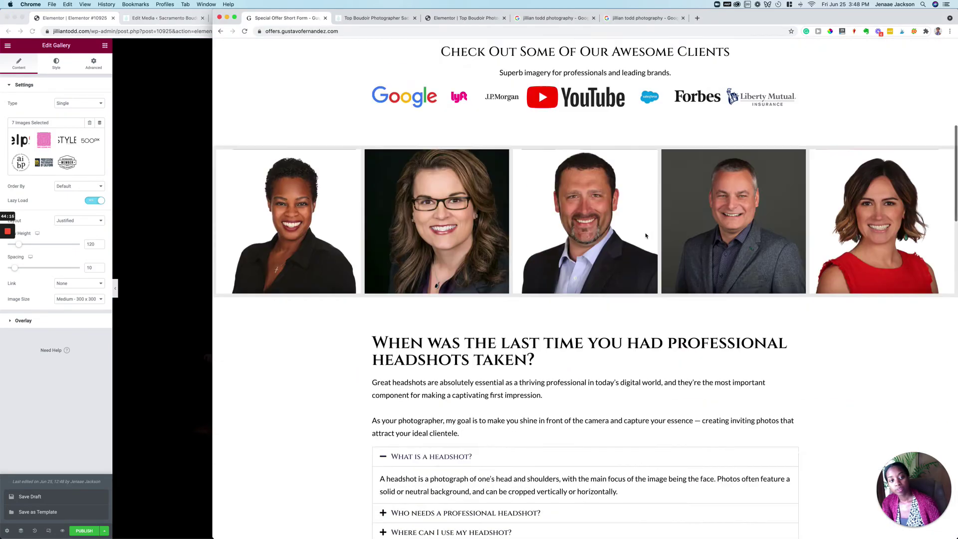
{"action": "scroll", "coordinate": [646, 236], "scroll_direction": "down", "scroll_amount": 15}
{"action": "scroll", "coordinate": [645, 236], "scroll_direction": "up", "scroll_amount": 20}
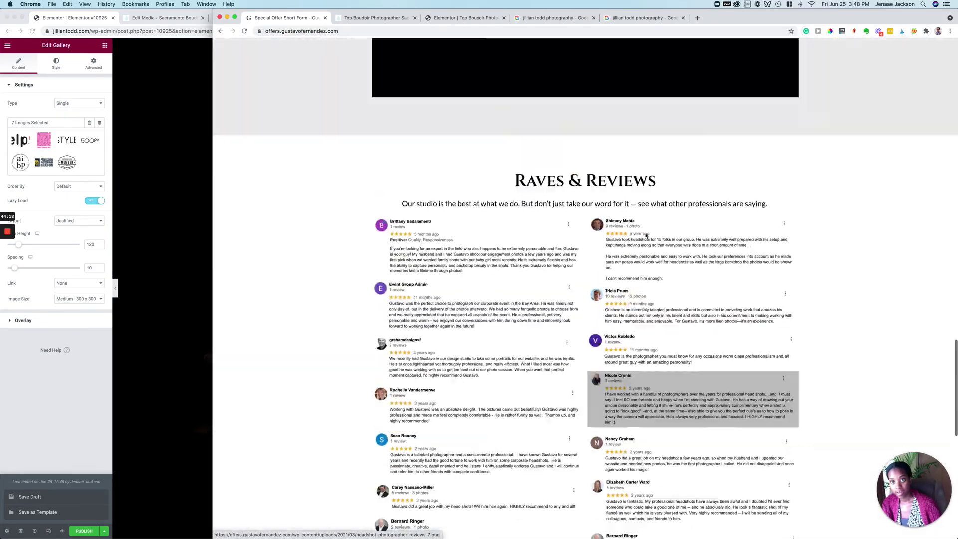
{"action": "scroll", "coordinate": [646, 233], "scroll_direction": "up", "scroll_amount": 12}
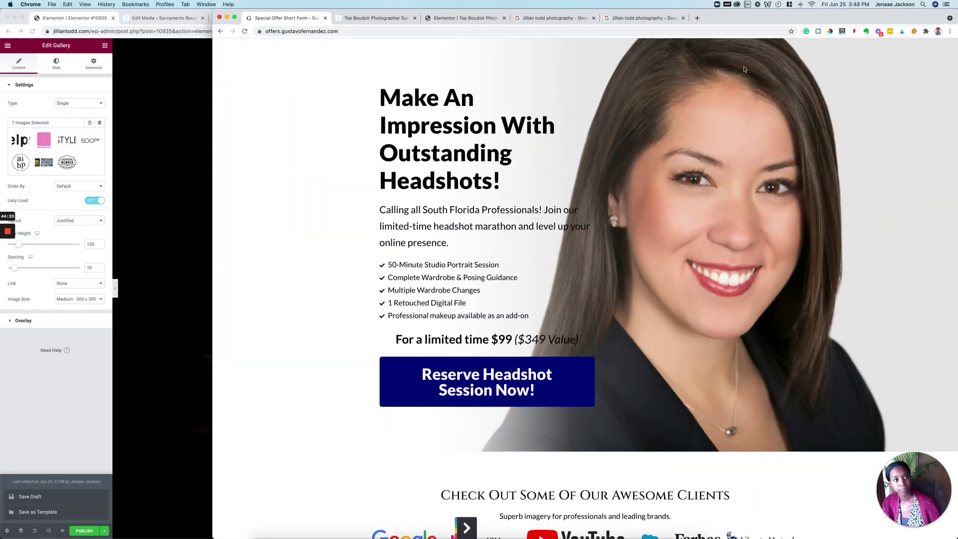
{"action": "left_click", "coordinate": [760, 31]}
{"action": "left_click", "coordinate": [760, 31]}
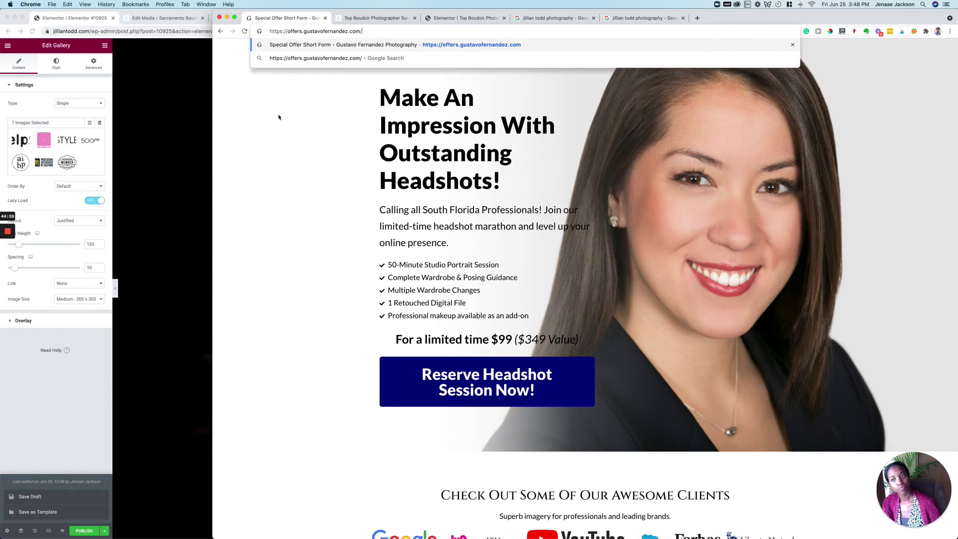
{"action": "left_click", "coordinate": [198, 170]}
{"action": "left_click", "coordinate": [856, 51]}
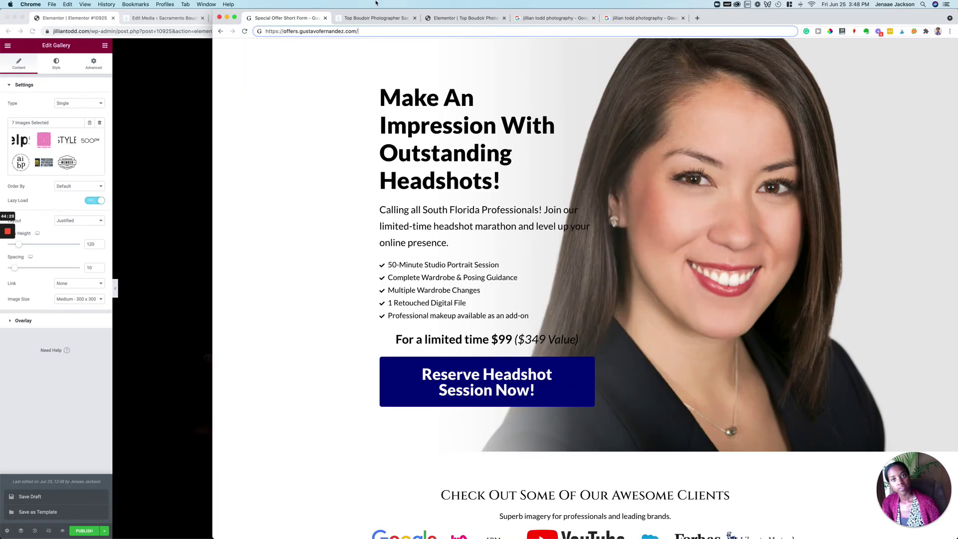
Examine the "HEAR FROM YOU!" contact form section on the live boudoir site's home page and compare it with the landing page's hero
{"action": "left_click", "coordinate": [363, 19]}
{"action": "scroll", "coordinate": [352, 220], "scroll_direction": "down", "scroll_amount": 10}
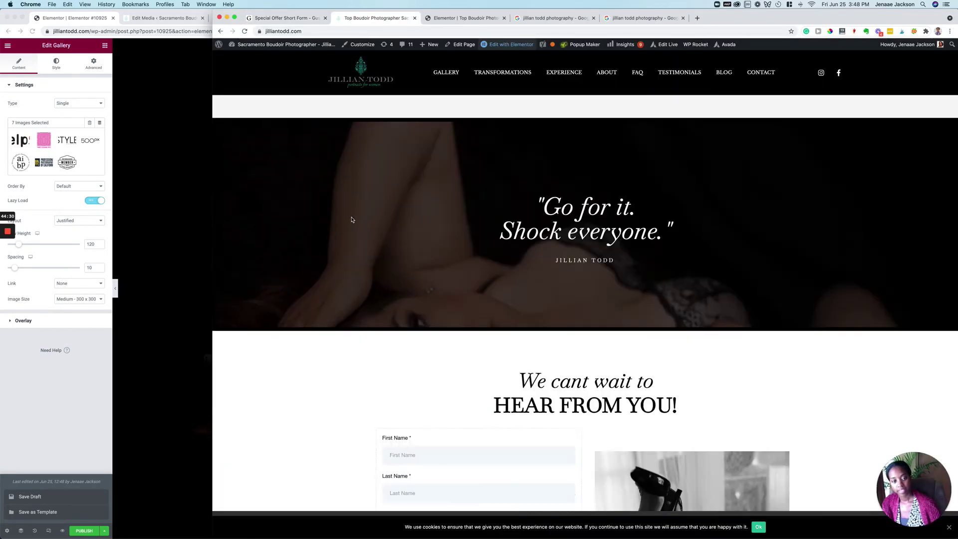
{"action": "scroll", "coordinate": [352, 220], "scroll_direction": "up", "scroll_amount": 10}
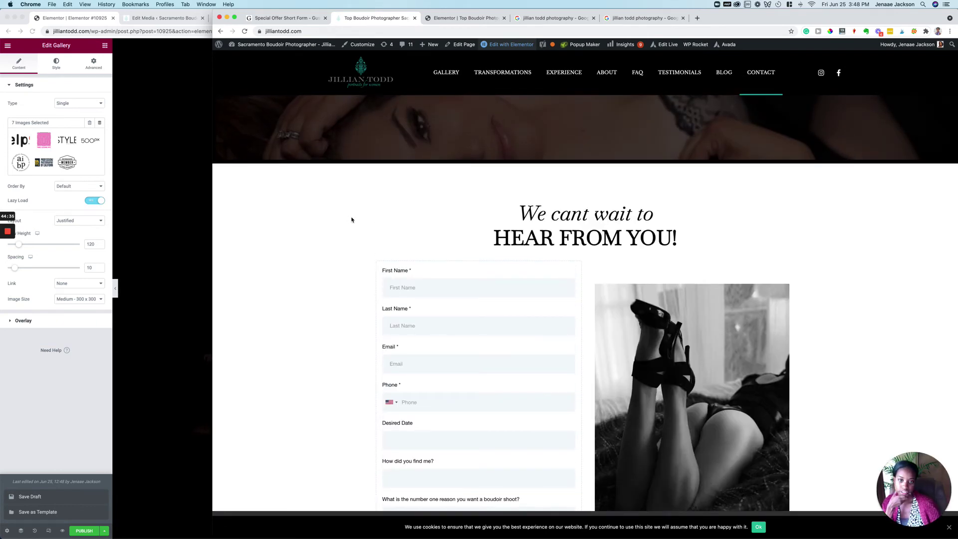
{"action": "scroll", "coordinate": [352, 220], "scroll_direction": "down", "scroll_amount": 3}
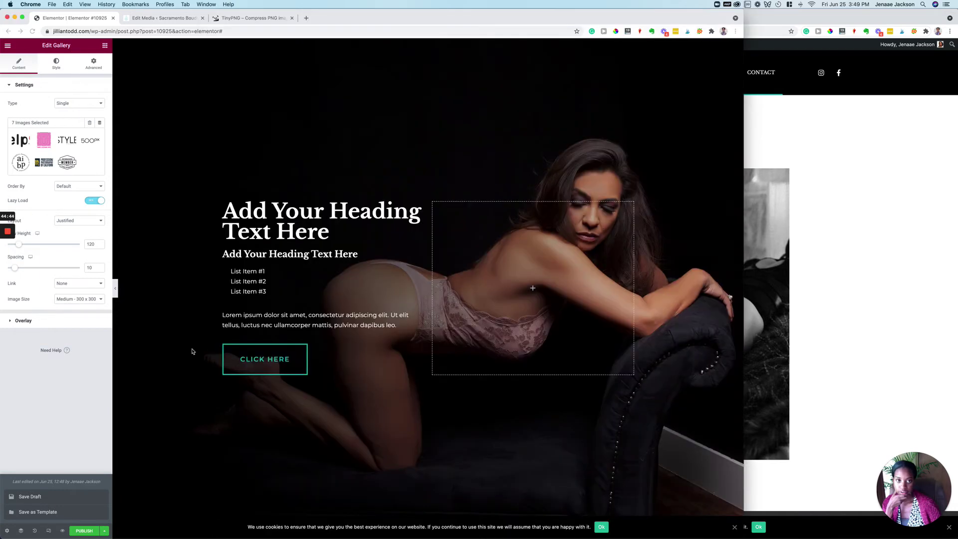
{"action": "left_click", "coordinate": [193, 351]}
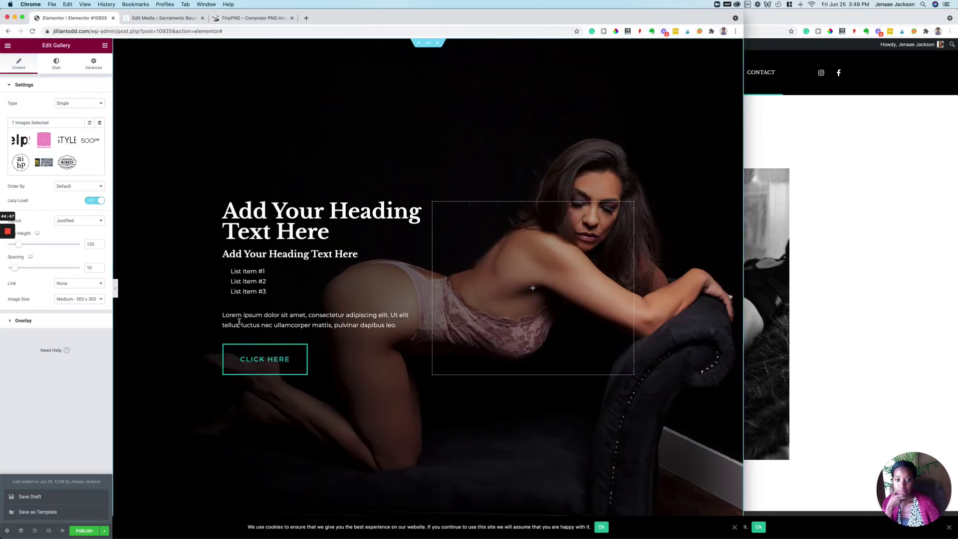
{"action": "scroll", "coordinate": [425, 280], "scroll_direction": "down", "scroll_amount": 15}
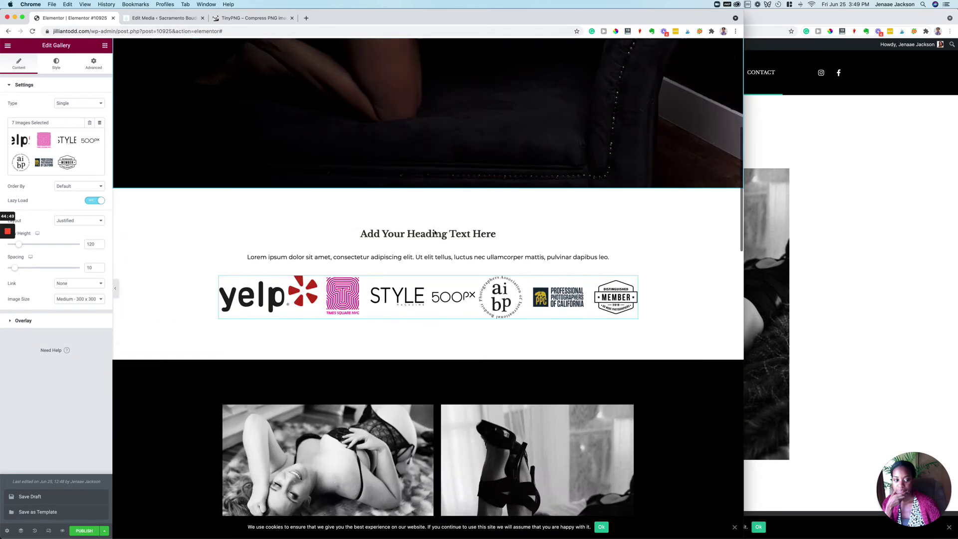
{"action": "scroll", "coordinate": [432, 240], "scroll_direction": "up", "scroll_amount": 15}
{"action": "left_click", "coordinate": [881, 217]}
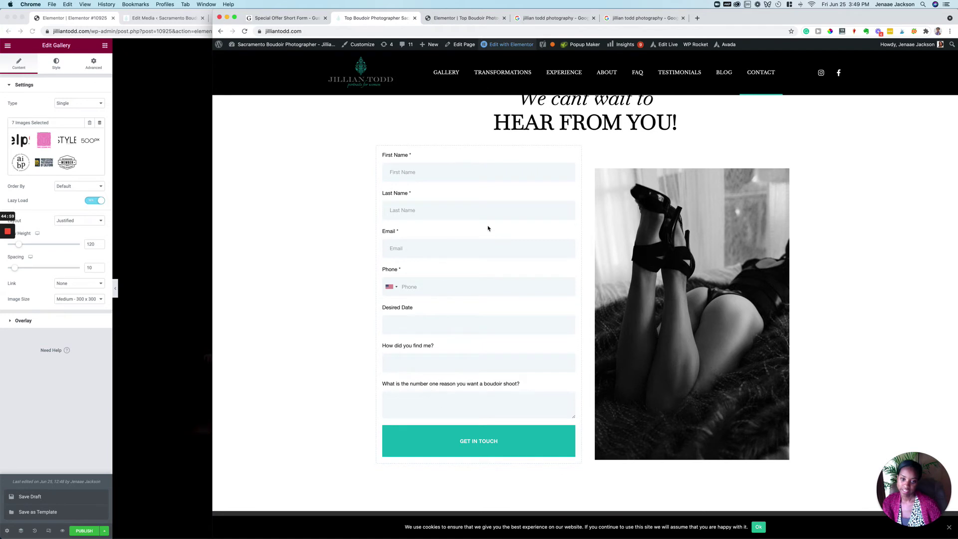
{"action": "left_click", "coordinate": [165, 267]}
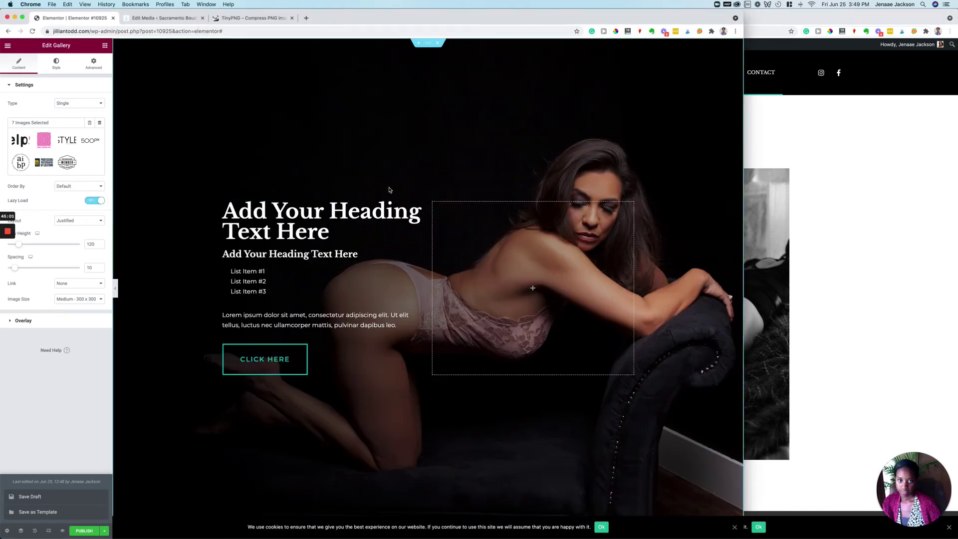
Duplicate the landing page's hero section directly below the original
{"action": "right_click", "coordinate": [429, 44]}
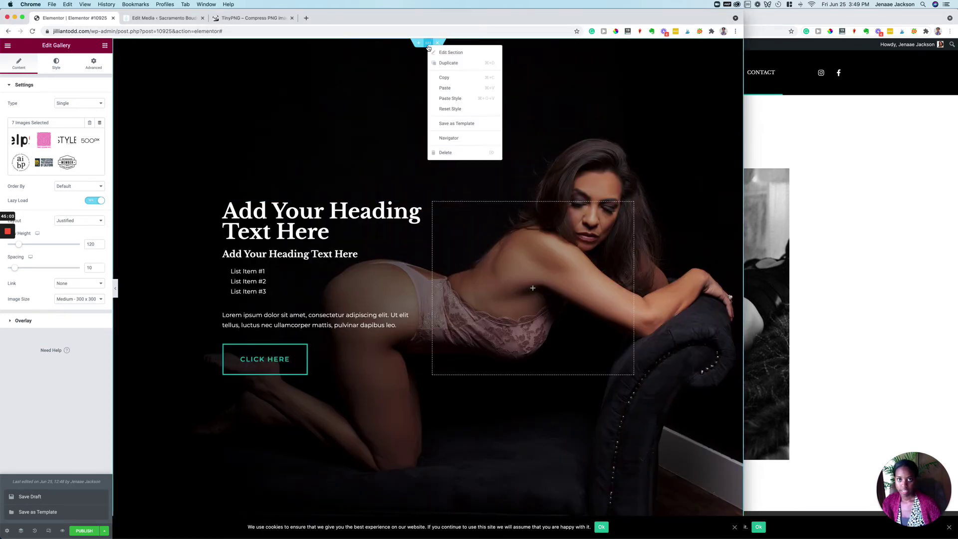
{"action": "left_click", "coordinate": [436, 63]}
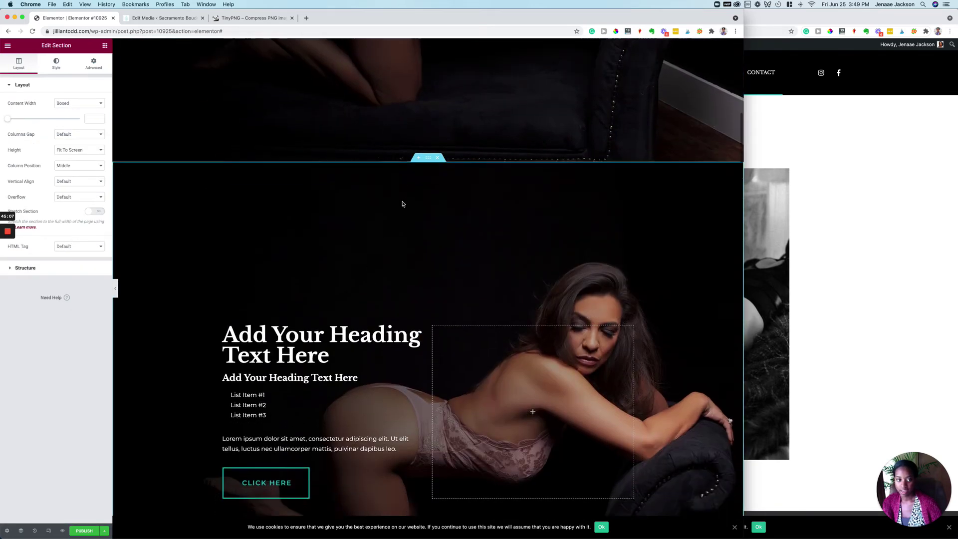
{"action": "scroll", "coordinate": [403, 203], "scroll_direction": "down", "scroll_amount": 5}
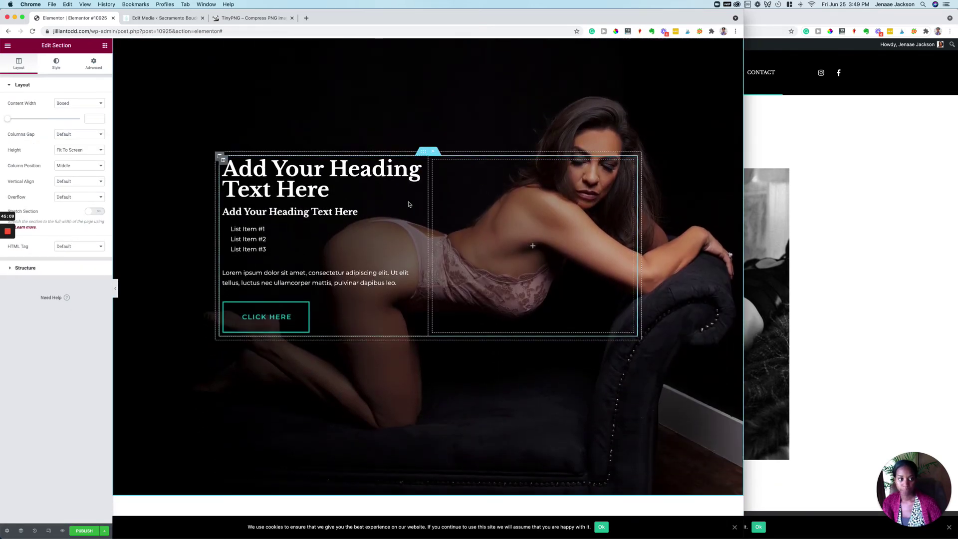
Check the live site's contact form and photo layout against the duplicated hero section
{"action": "left_click", "coordinate": [765, 180]}
{"action": "scroll", "coordinate": [765, 179], "scroll_direction": "up", "scroll_amount": 1}
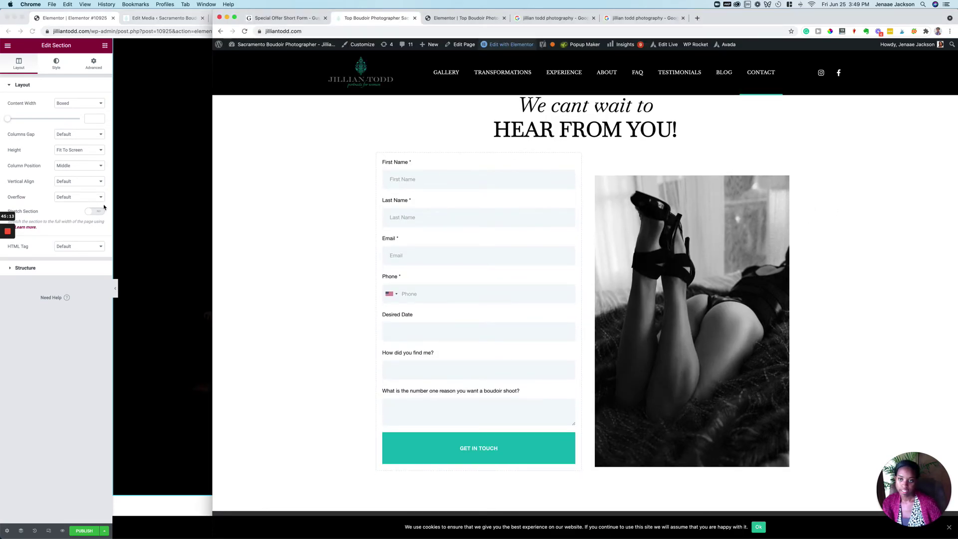
{"action": "left_click", "coordinate": [168, 198]}
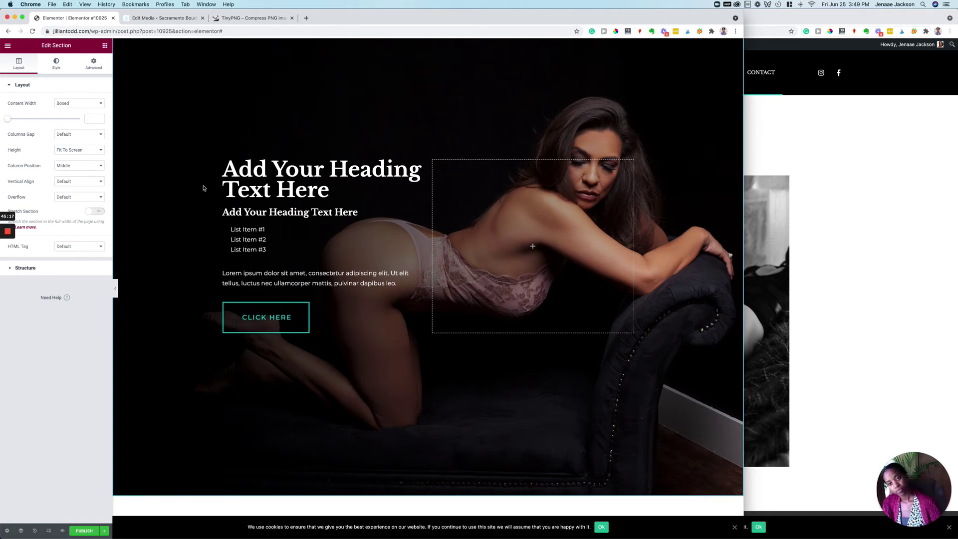
{"action": "left_click", "coordinate": [853, 223]}
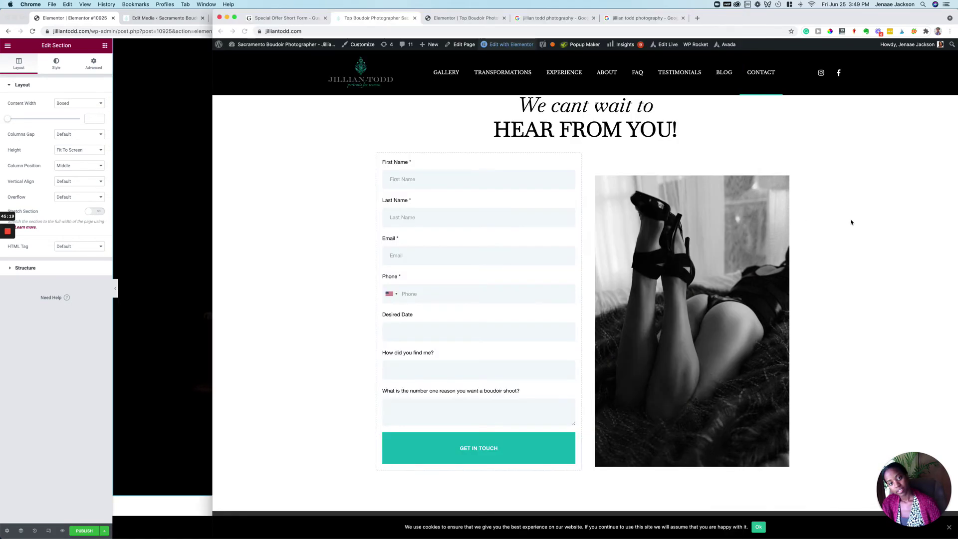
{"action": "scroll", "coordinate": [747, 201], "scroll_direction": "up", "scroll_amount": 3}
{"action": "scroll", "coordinate": [747, 202], "scroll_direction": "down", "scroll_amount": 3}
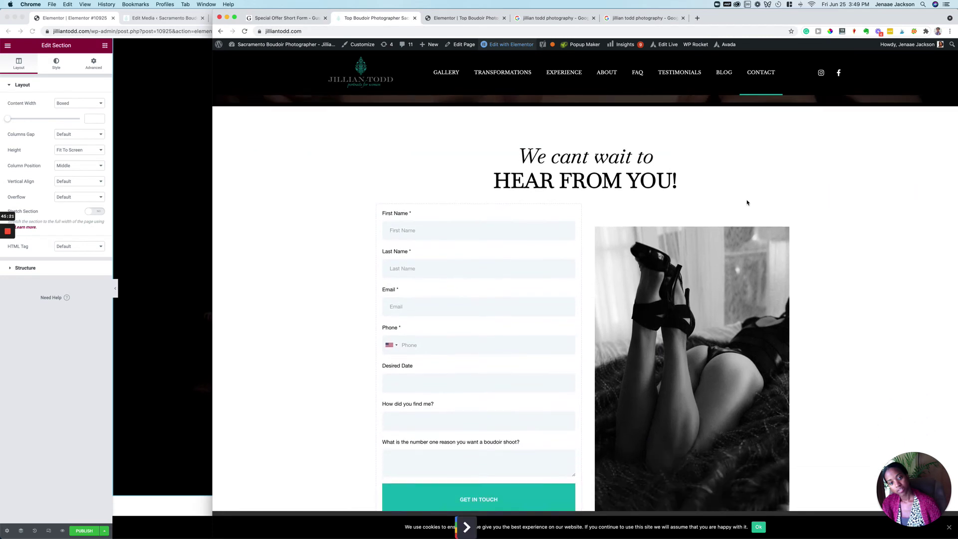
{"action": "left_click", "coordinate": [189, 212]}
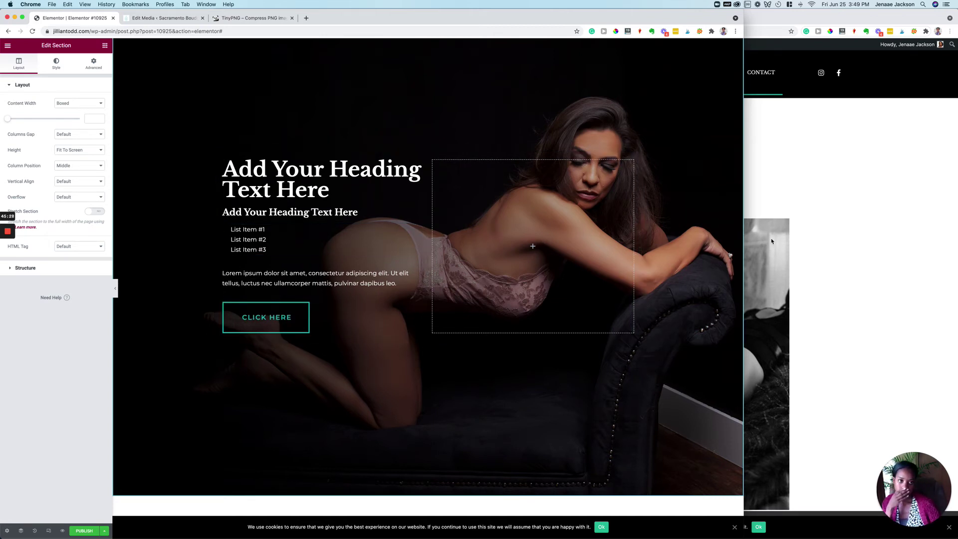
Remove the background image from the duplicated hero section, keeping its black background color
{"action": "scroll", "coordinate": [449, 180], "scroll_direction": "up", "scroll_amount": 3}
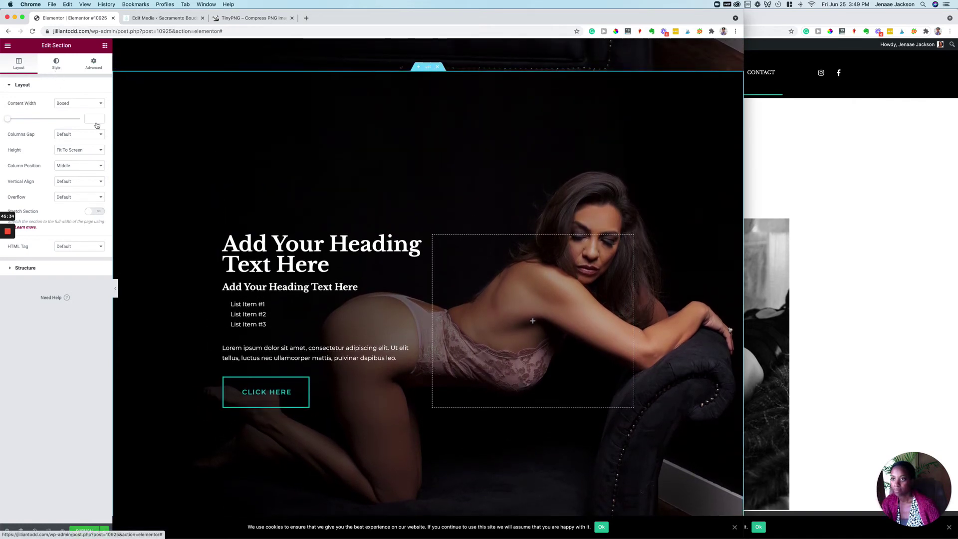
{"action": "left_click", "coordinate": [57, 73]}
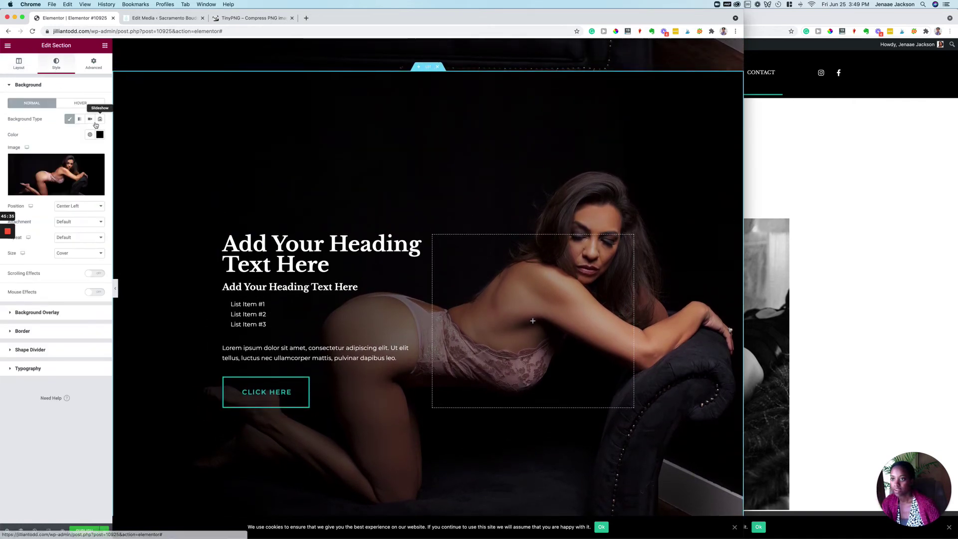
{"action": "left_click", "coordinate": [97, 162]}
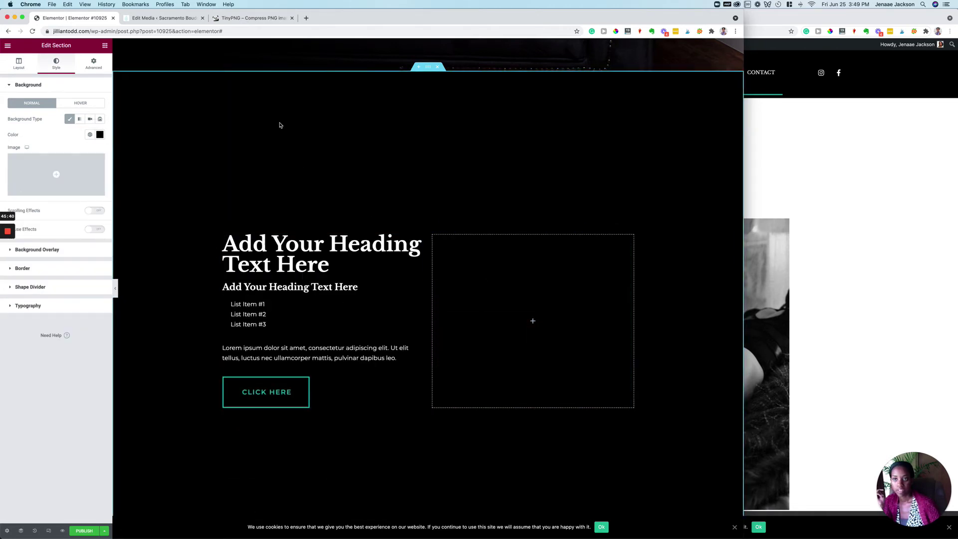
Add an HTML widget to the empty right column of the duplicated hero section and return to the widget list
{"action": "left_click", "coordinate": [105, 46]}
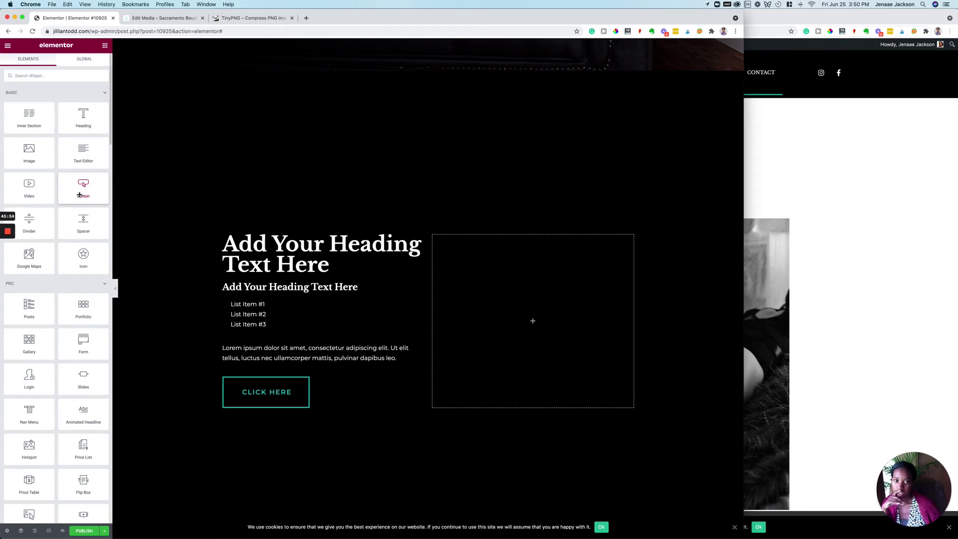
{"action": "left_click", "coordinate": [55, 76]}
{"action": "type", "text": "html"}
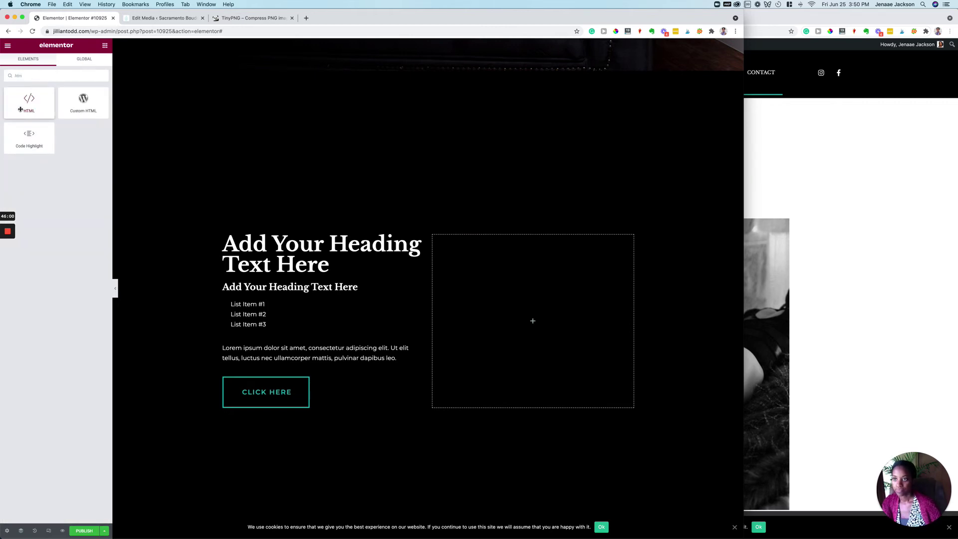
{"action": "left_click_drag", "start_coordinate": [20, 110], "coordinate": [560, 323]}
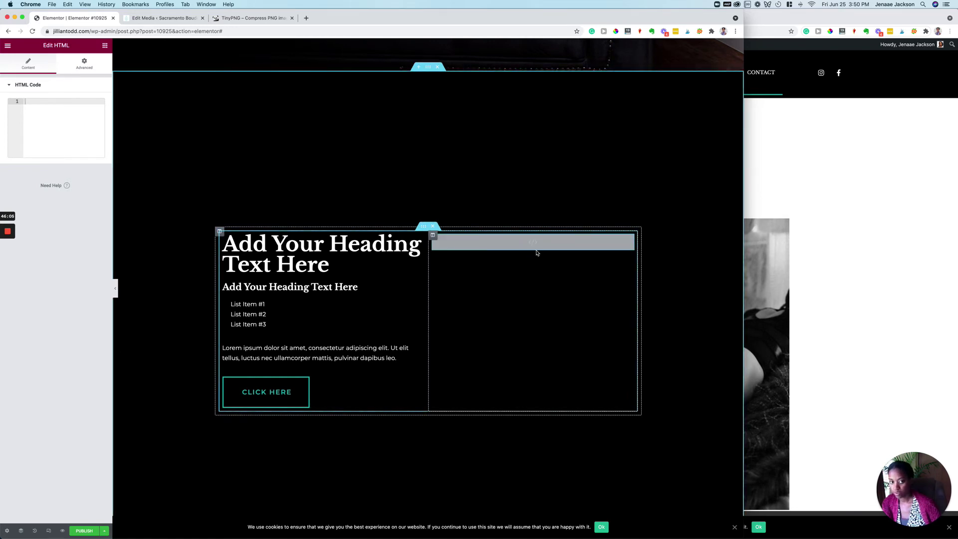
{"action": "left_click", "coordinate": [105, 46]}
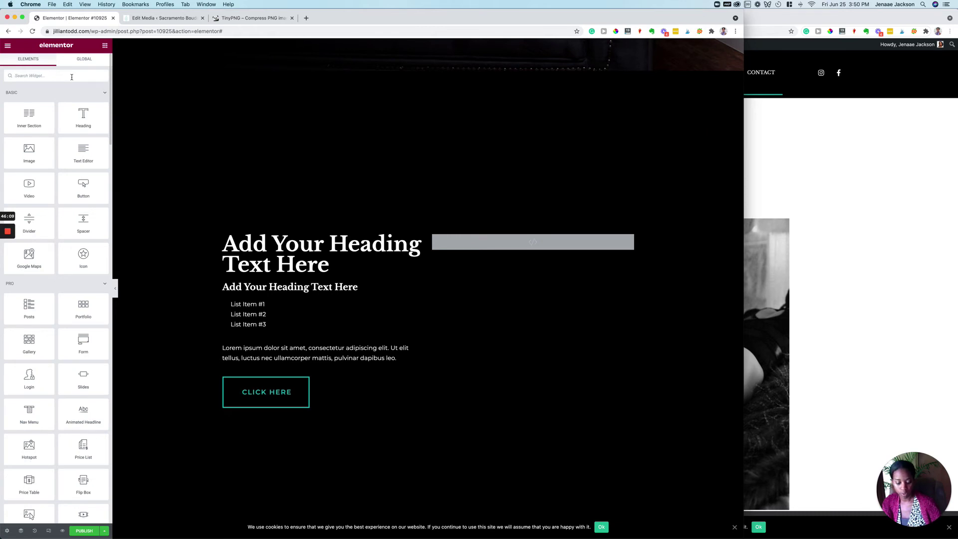
Search the widgets for "form", clear the search, and check the contact form on the live site
{"action": "left_click", "coordinate": [71, 76]}
{"action": "type", "text": "form"}
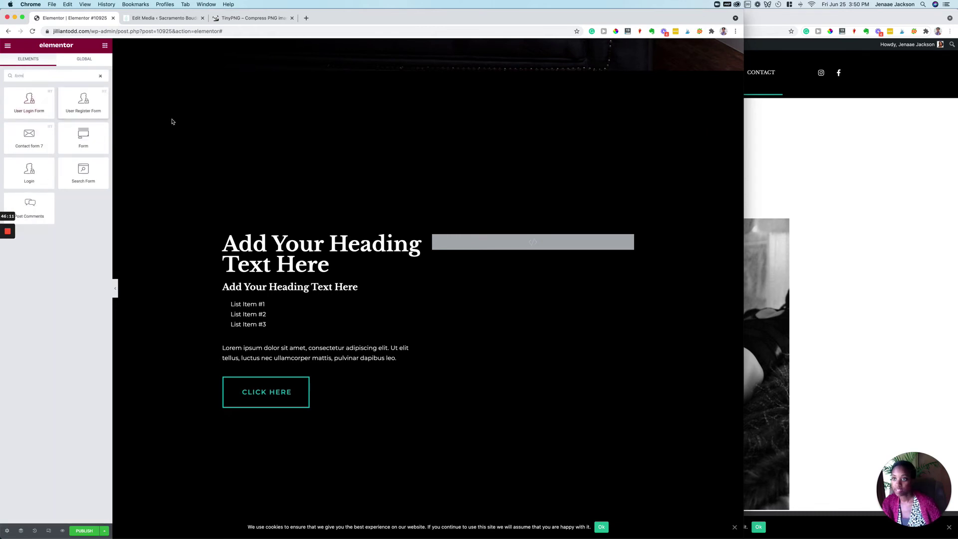
{"action": "left_click", "coordinate": [101, 77]}
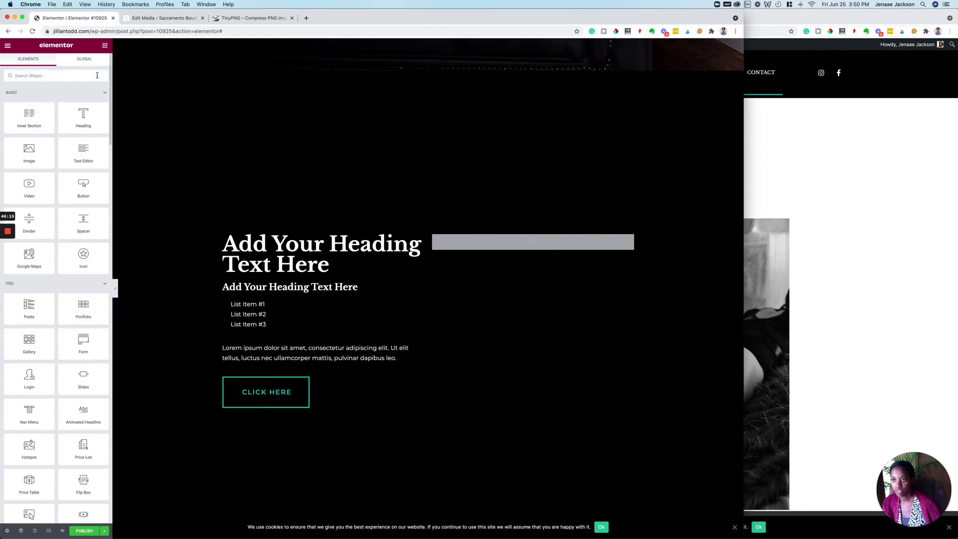
{"action": "left_click", "coordinate": [866, 257]}
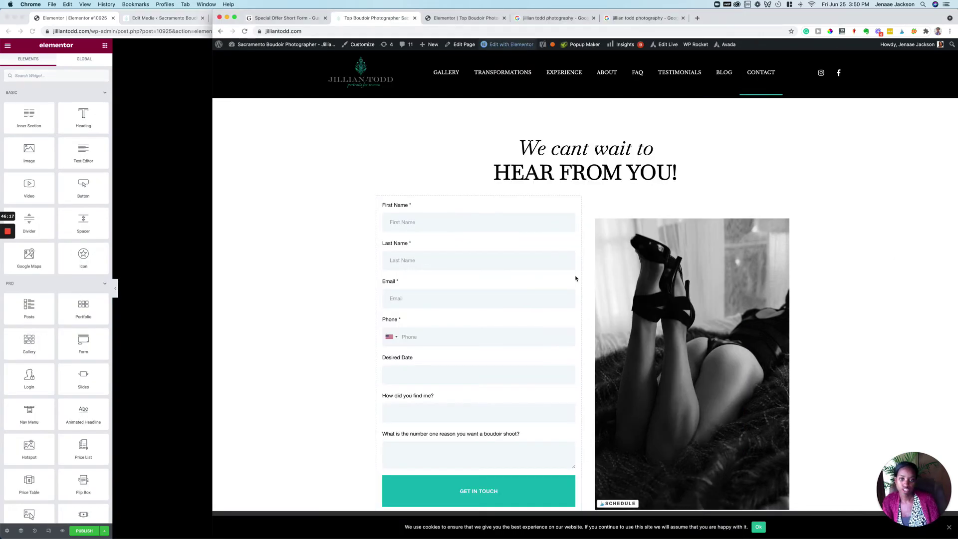
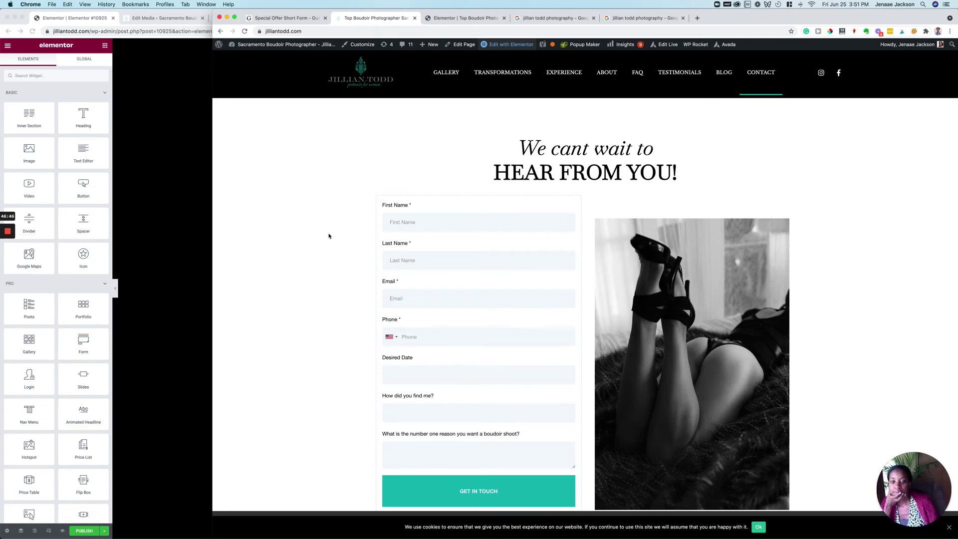
{"action": "left_click", "coordinate": [162, 249]}
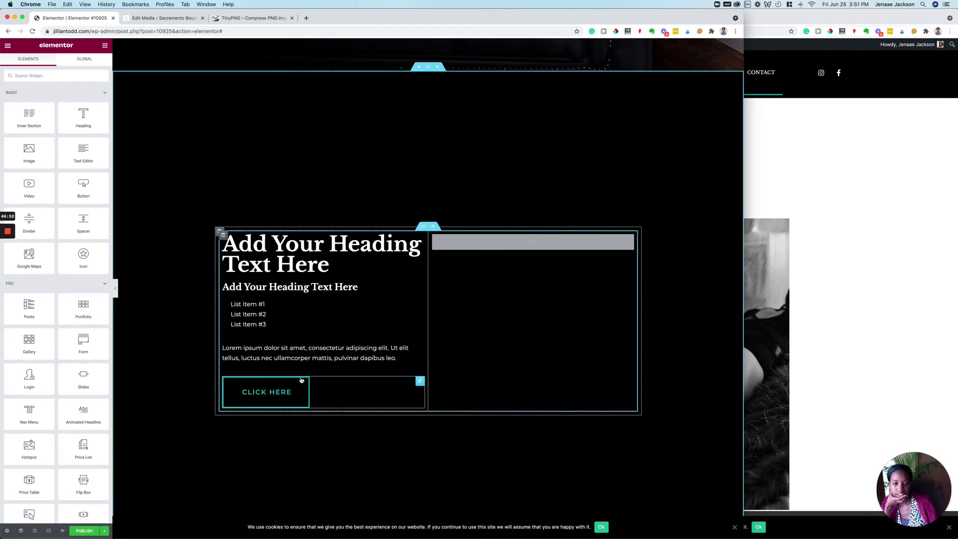
Replace the button in the duplicated hero section with an Image widget and delete the section's icon list
{"action": "right_click", "coordinate": [421, 381]}
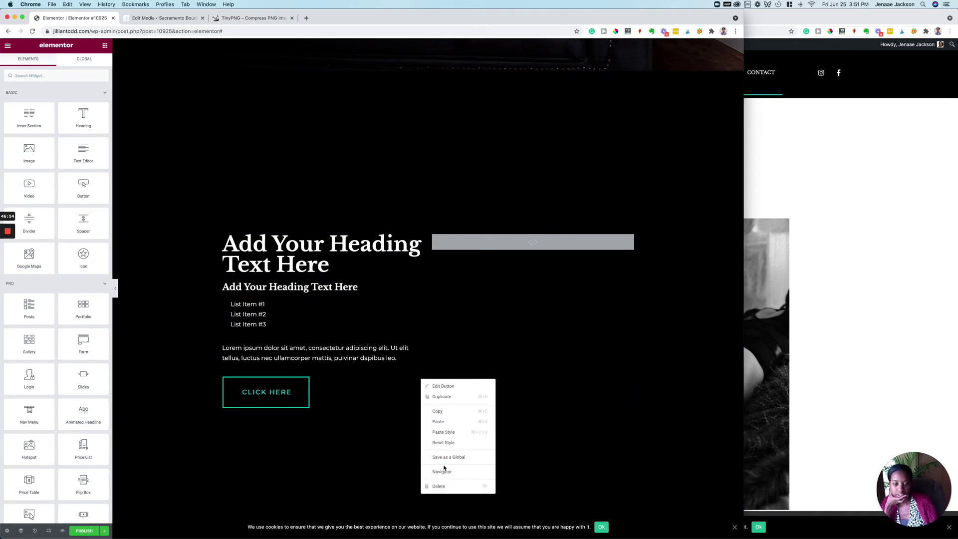
{"action": "left_click", "coordinate": [434, 487]}
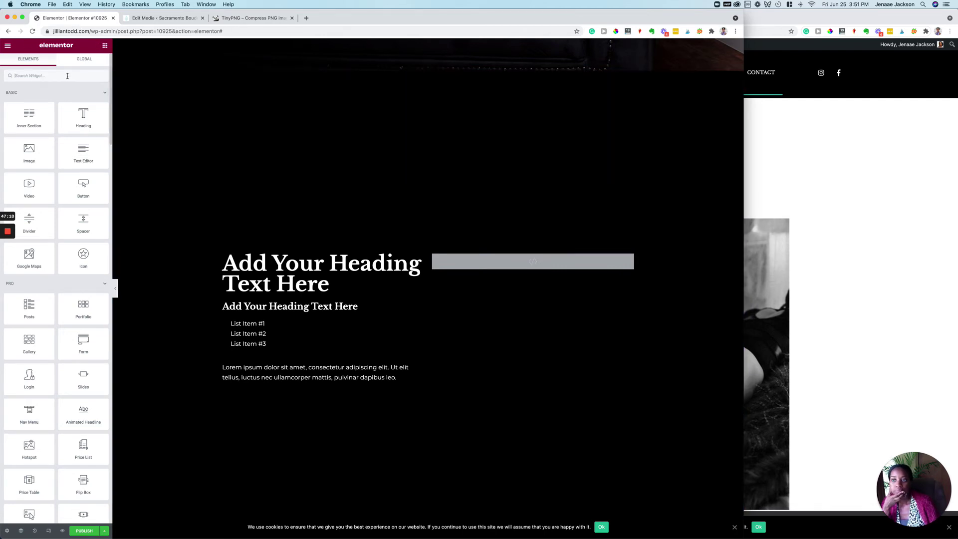
{"action": "type", "text": "image"}
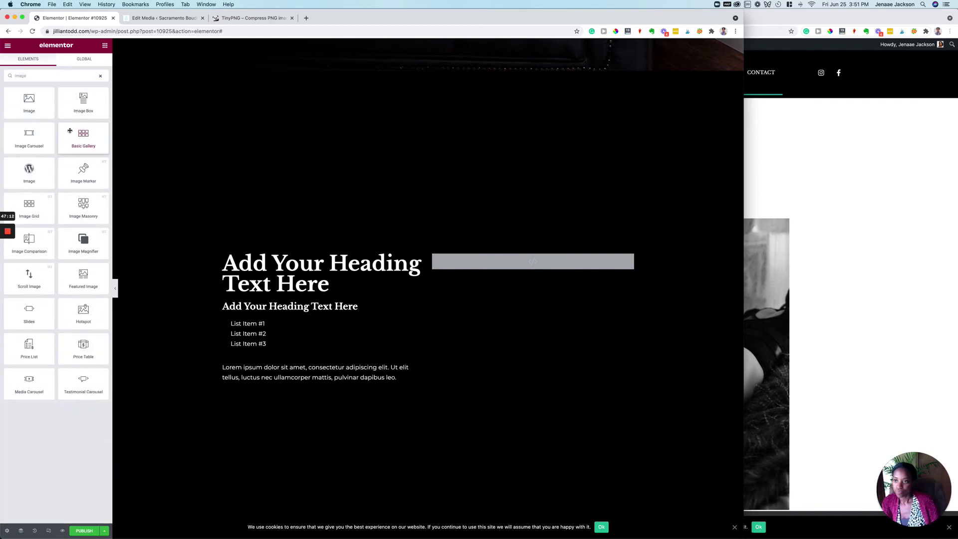
{"action": "left_click_drag", "start_coordinate": [39, 108], "coordinate": [302, 381]}
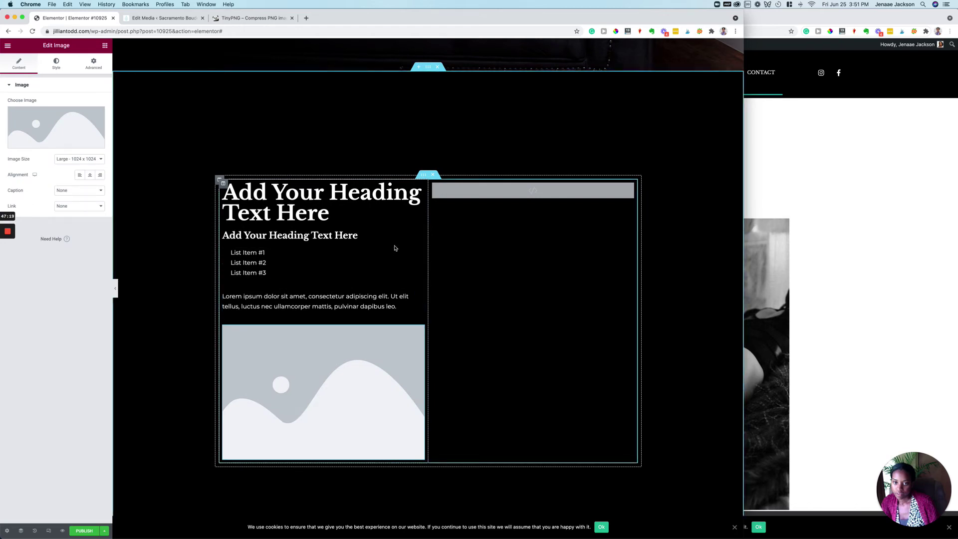
{"action": "right_click", "coordinate": [421, 253]}
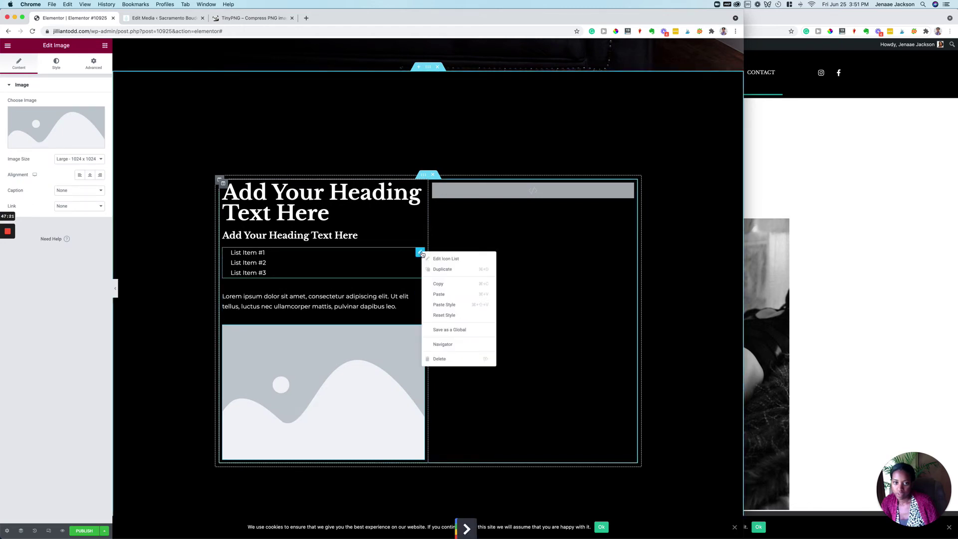
{"action": "left_click", "coordinate": [447, 360]}
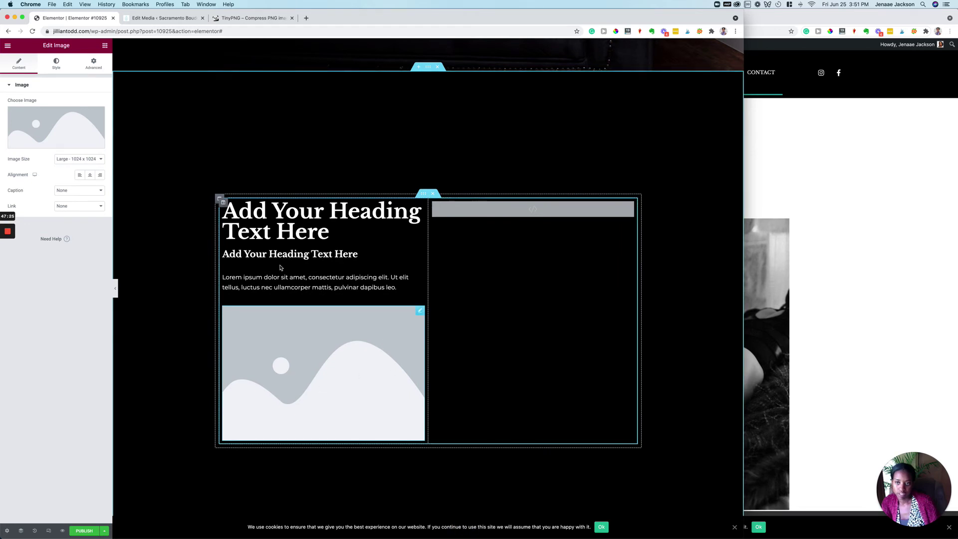
Search the media library for "portfolio" and insert the black-and-white photo ending in new-site-images-2246.jpg into the Image widget
{"action": "left_click", "coordinate": [29, 120]}
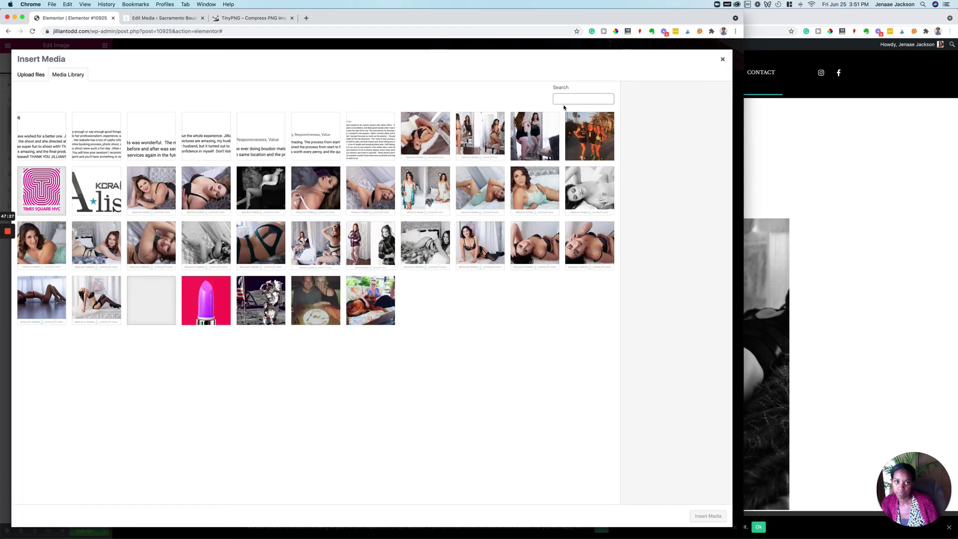
{"action": "left_click", "coordinate": [566, 100]}
{"action": "left_click", "coordinate": [579, 133]}
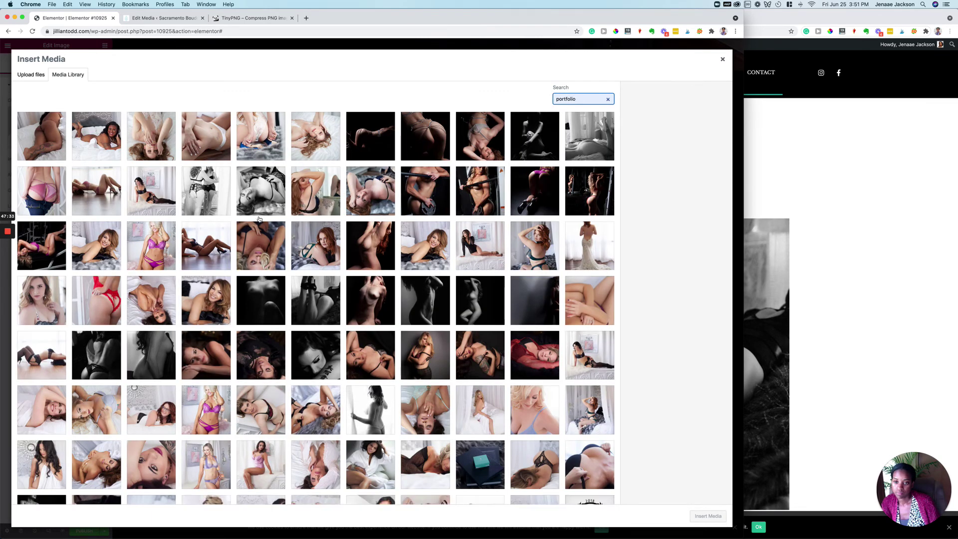
{"action": "left_click", "coordinate": [260, 214]}
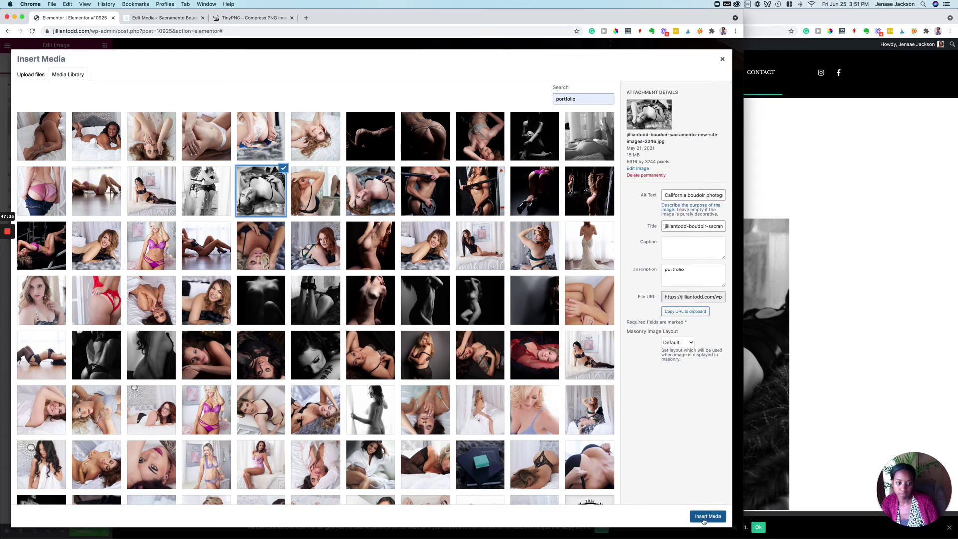
{"action": "left_click", "coordinate": [708, 516]}
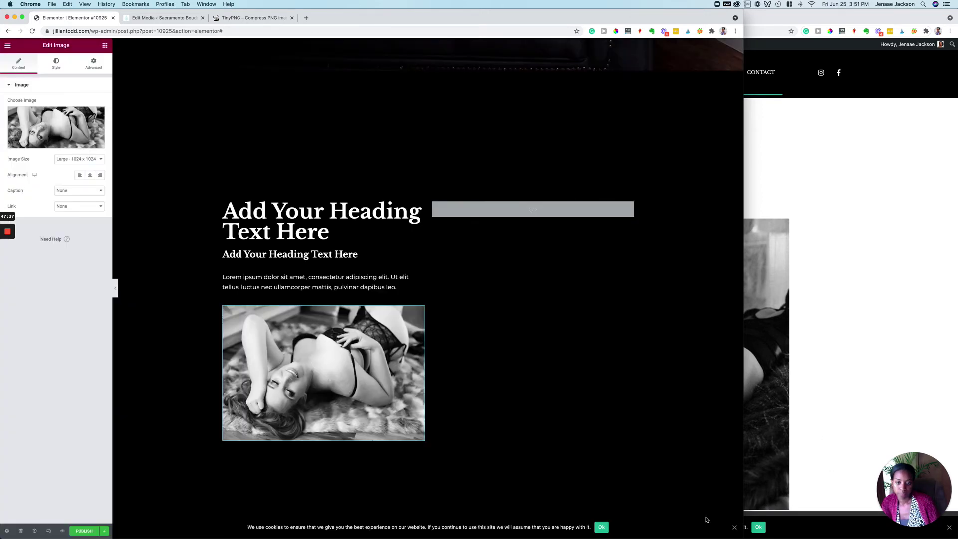
Compare the inserted photo with the hero section above and the logo and photo sections below
{"action": "scroll", "coordinate": [707, 520], "scroll_direction": "up", "scroll_amount": 9}
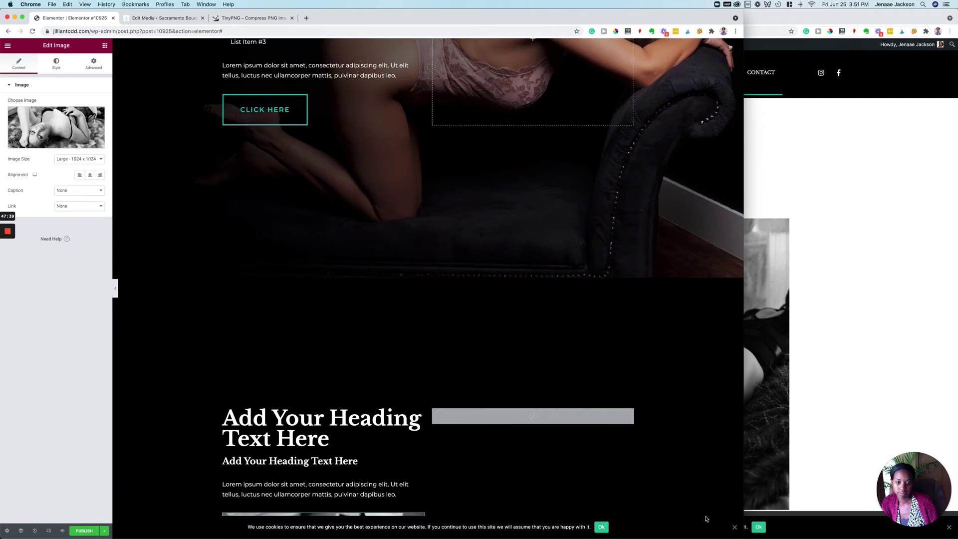
{"action": "scroll", "coordinate": [707, 519], "scroll_direction": "down", "scroll_amount": 1}
{"action": "scroll", "coordinate": [707, 519], "scroll_direction": "down", "scroll_amount": 5}
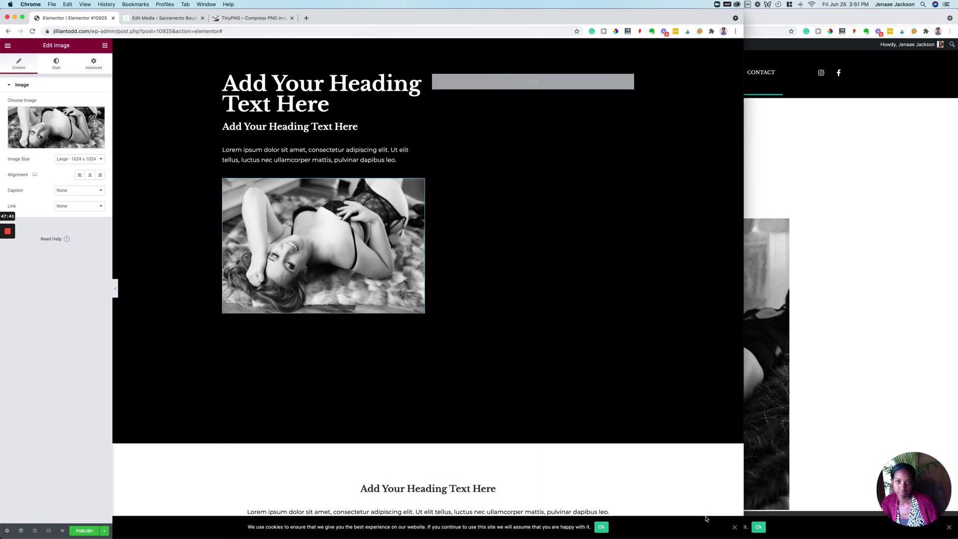
{"action": "scroll", "coordinate": [707, 519], "scroll_direction": "down", "scroll_amount": 5}
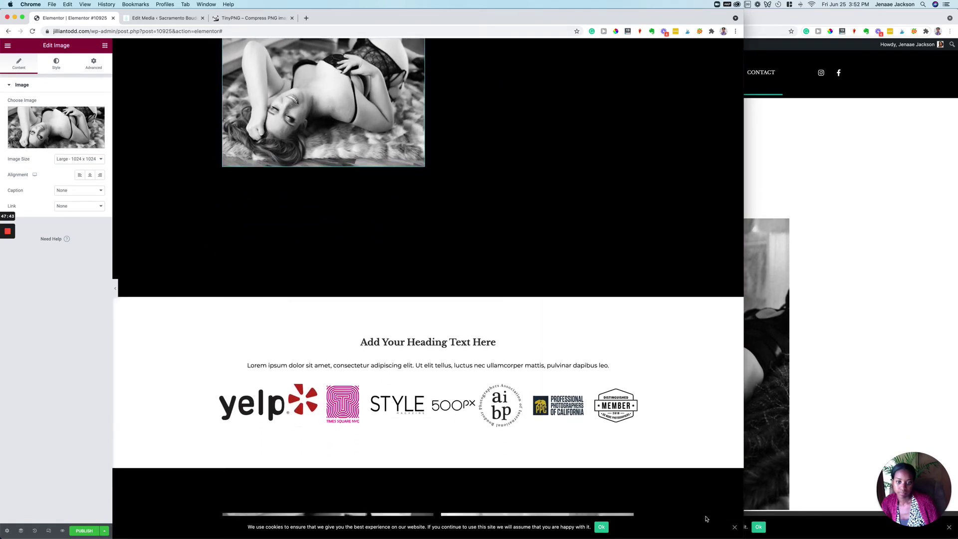
{"action": "scroll", "coordinate": [707, 519], "scroll_direction": "up", "scroll_amount": 10}
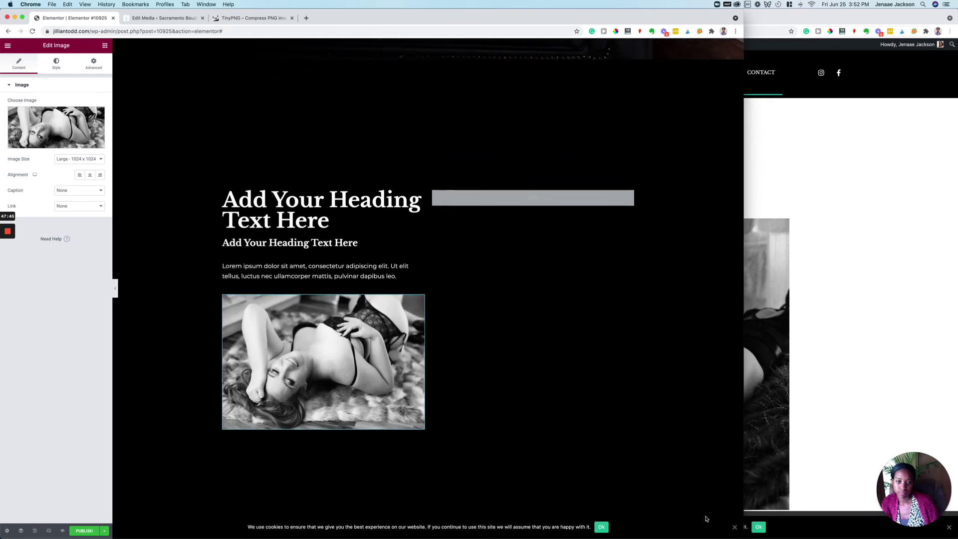
{"action": "scroll", "coordinate": [706, 519], "scroll_direction": "down", "scroll_amount": 9}
{"action": "scroll", "coordinate": [708, 519], "scroll_direction": "down", "scroll_amount": 1}
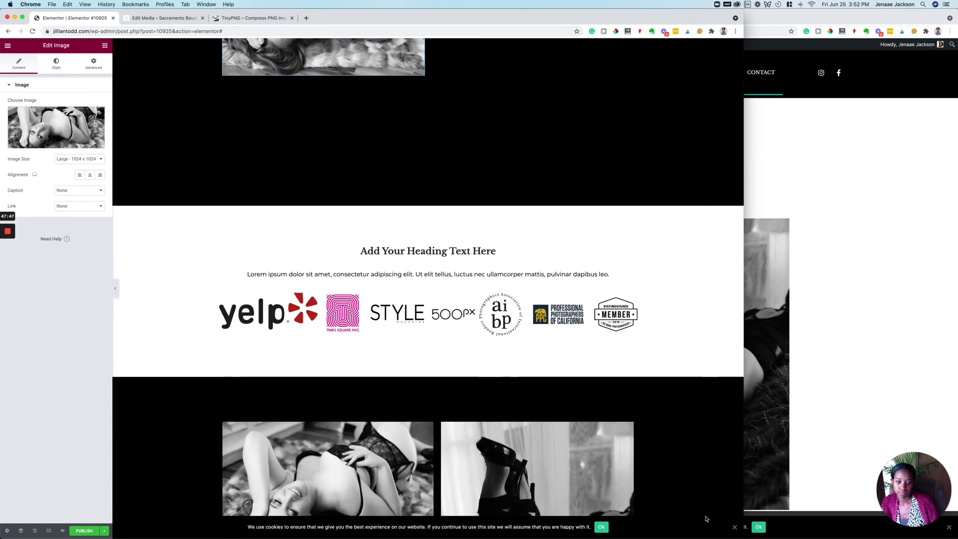
{"action": "scroll", "coordinate": [271, 151], "scroll_direction": "up", "scroll_amount": 9}
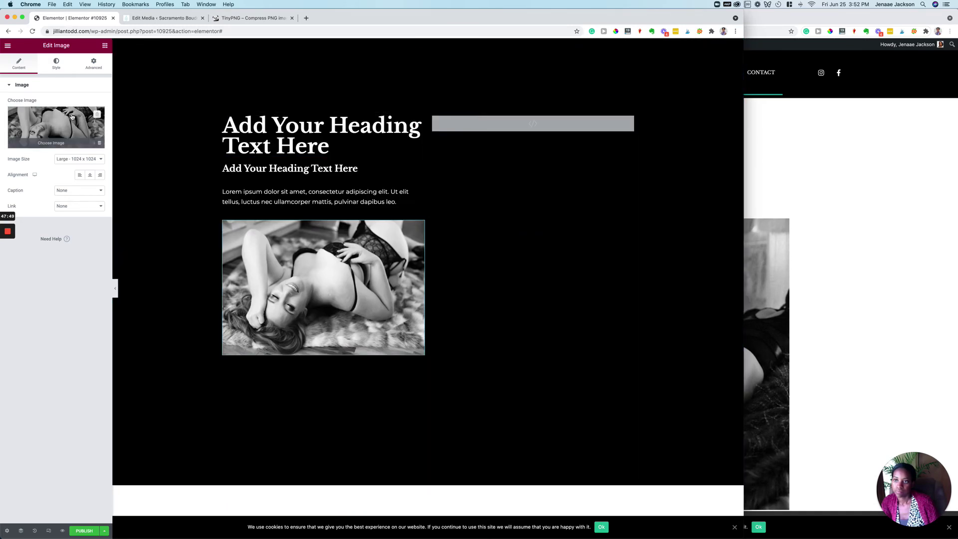
Replace the Image widget's photo with the dark portrait photo ending in noir-15.jpg
{"action": "left_click", "coordinate": [72, 119]}
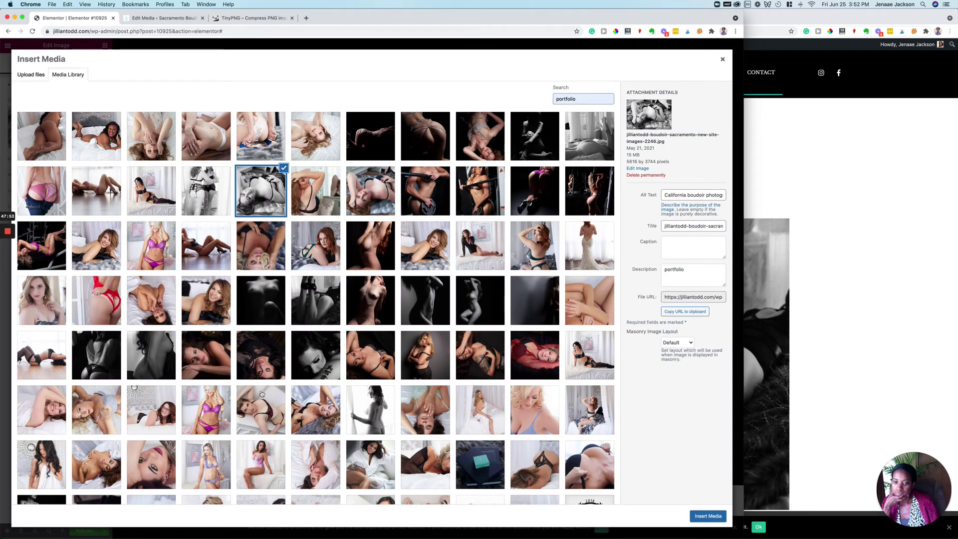
{"action": "left_click", "coordinate": [269, 366]}
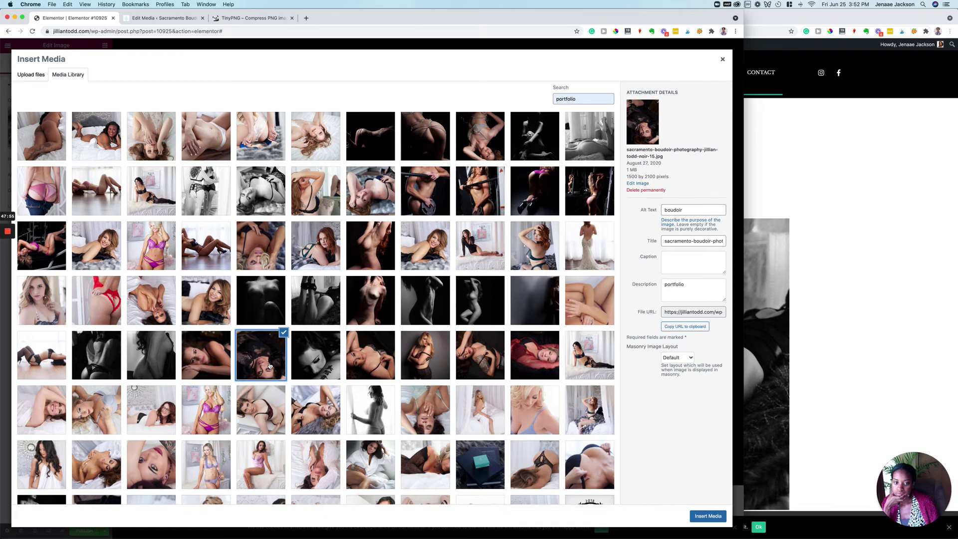
{"action": "left_click", "coordinate": [709, 517]}
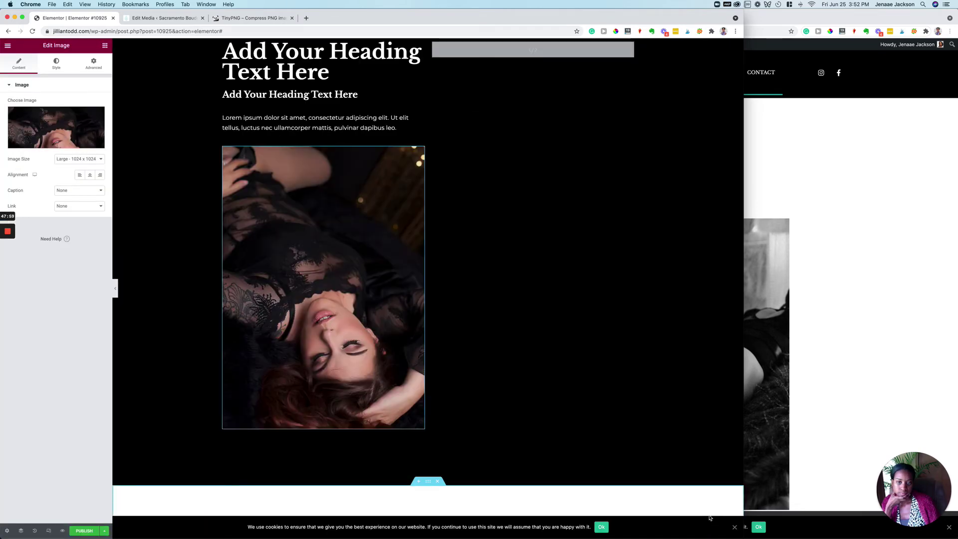
{"action": "scroll", "coordinate": [173, 170], "scroll_direction": "up", "scroll_amount": 3}
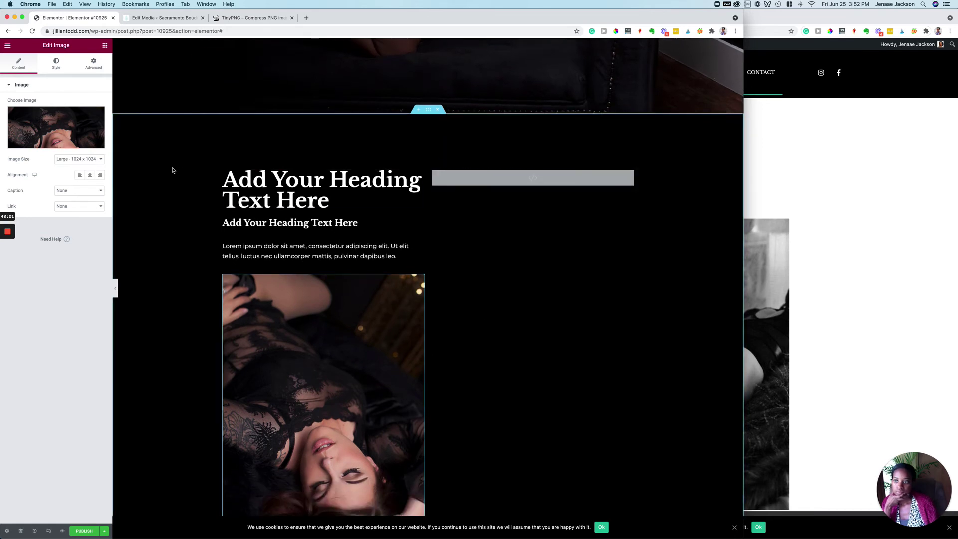
Replace the Image widget's photo with the black-and-white high-heels photo ending in new-site-images-1727.jpg
{"action": "left_click", "coordinate": [74, 137]}
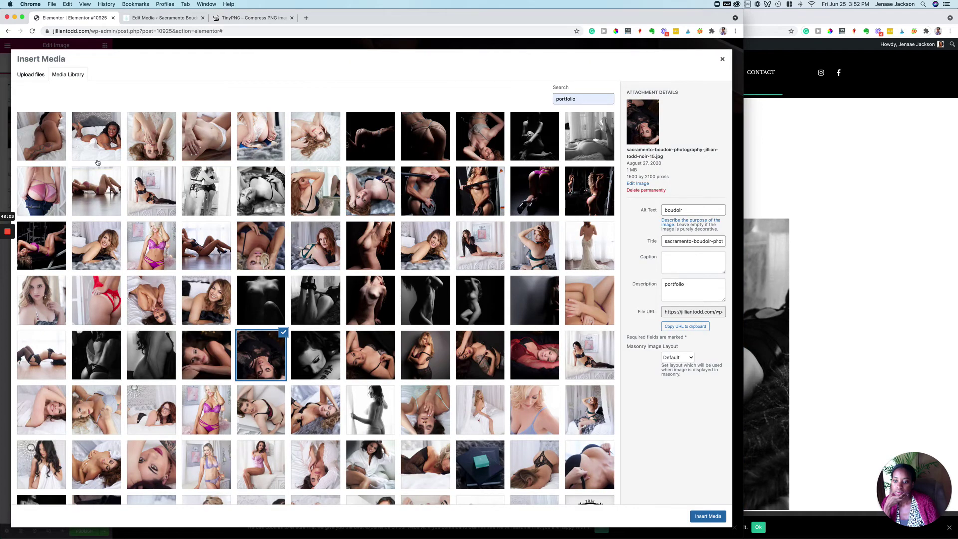
{"action": "left_click", "coordinate": [151, 345]}
{"action": "left_click", "coordinate": [104, 369]}
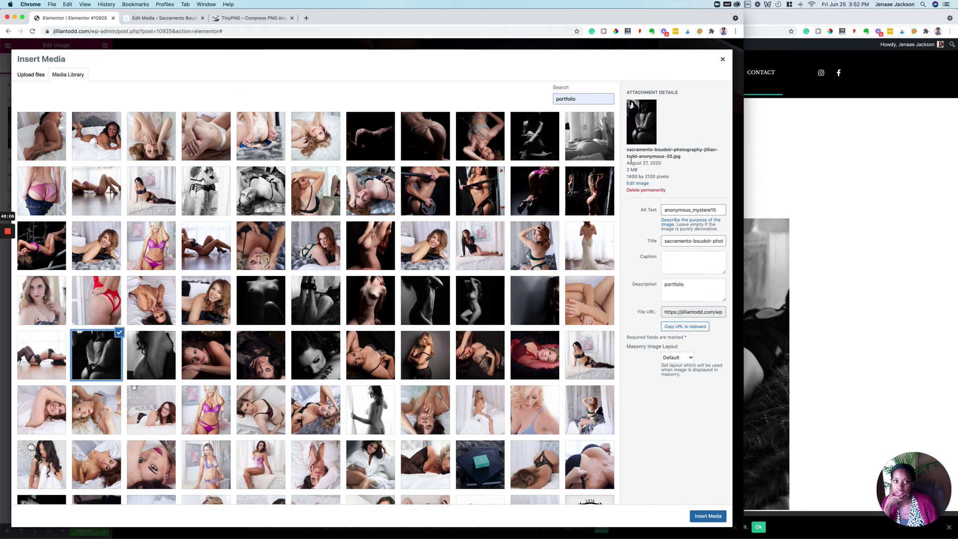
{"action": "left_click", "coordinate": [585, 158]}
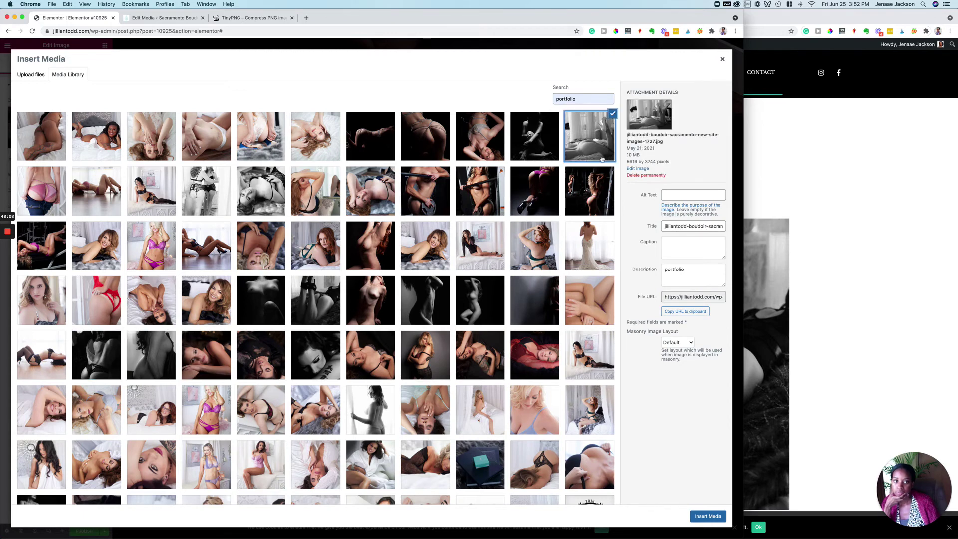
{"action": "left_click", "coordinate": [709, 516]}
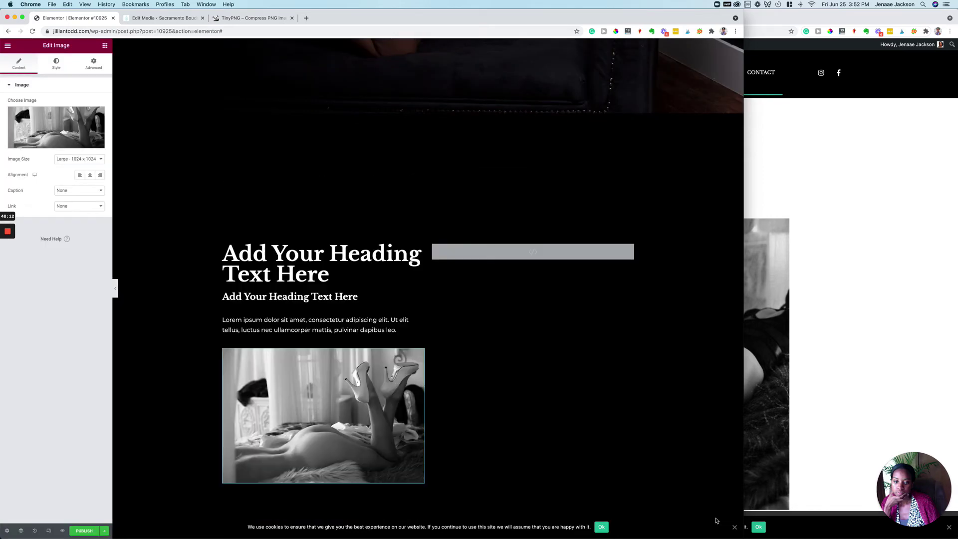
Review how the duplicated section with its new photo fits between the hero and logo sections
{"action": "scroll", "coordinate": [574, 424], "scroll_direction": "up", "scroll_amount": 5}
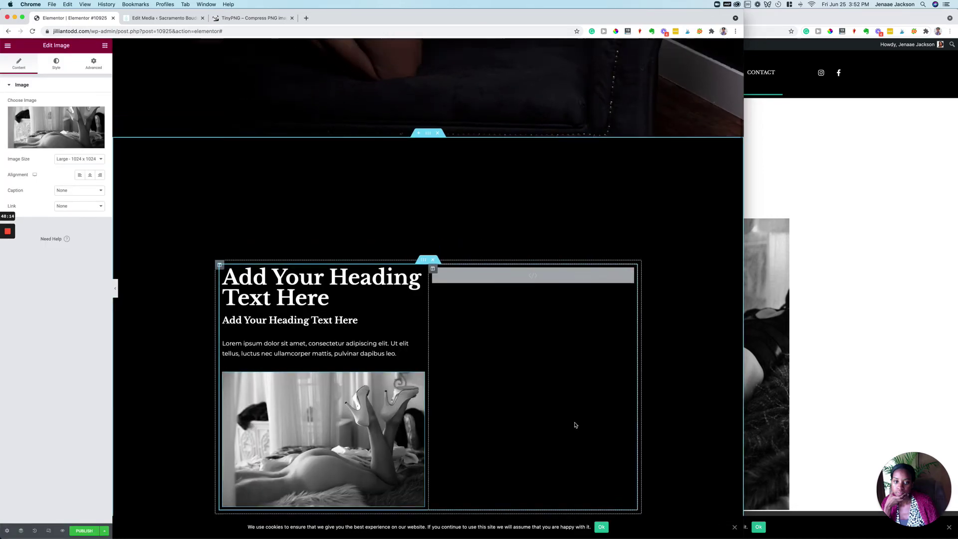
{"action": "scroll", "coordinate": [575, 425], "scroll_direction": "down", "scroll_amount": 7}
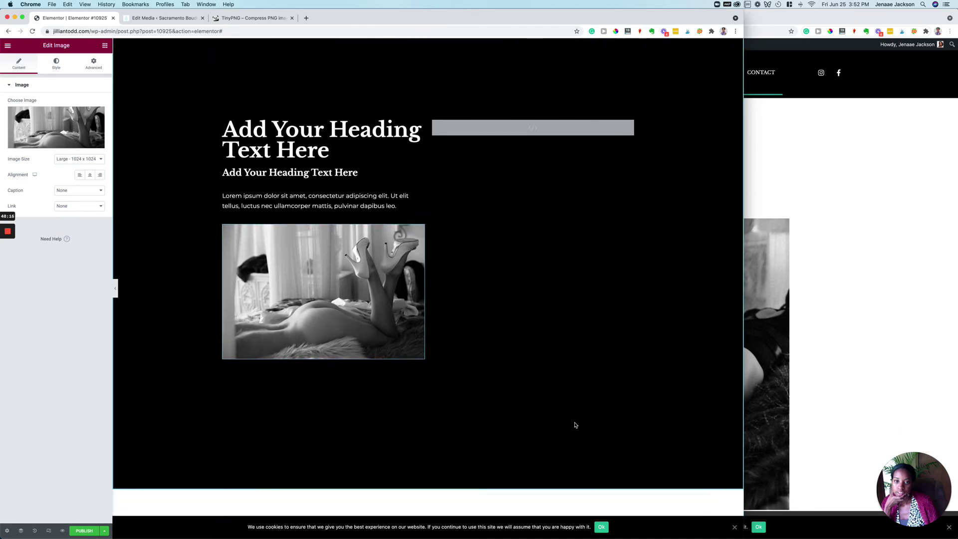
{"action": "scroll", "coordinate": [575, 425], "scroll_direction": "up", "scroll_amount": 5}
{"action": "scroll", "coordinate": [576, 424], "scroll_direction": "up", "scroll_amount": 5}
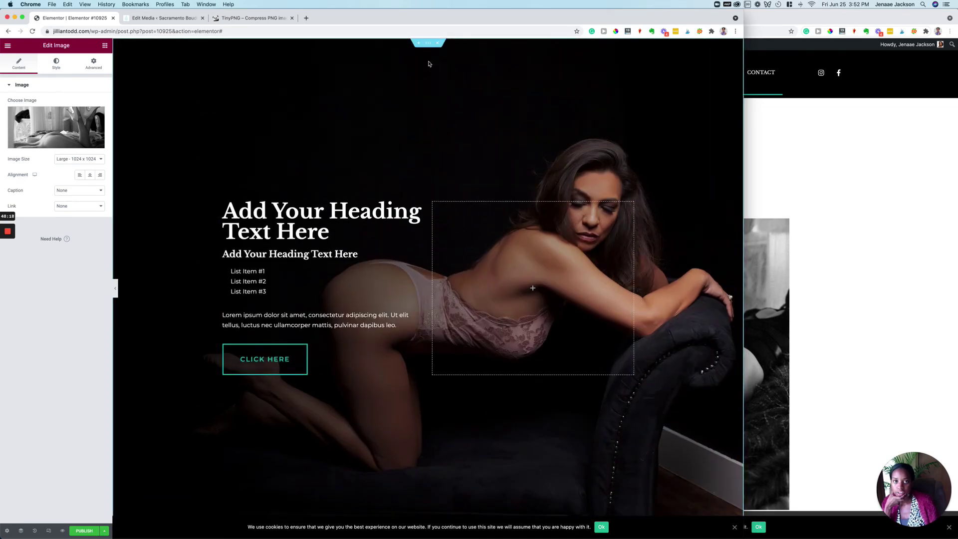
{"action": "left_click_drag", "start_coordinate": [428, 44], "coordinate": [429, 45]}
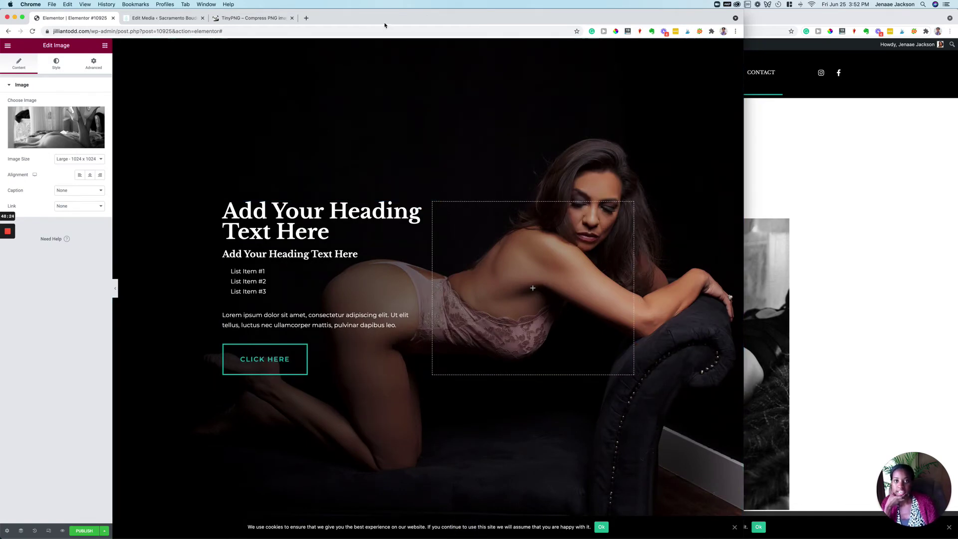
{"action": "scroll", "coordinate": [374, 135], "scroll_direction": "down", "scroll_amount": 10}
{"action": "scroll", "coordinate": [376, 135], "scroll_direction": "down", "scroll_amount": 3}
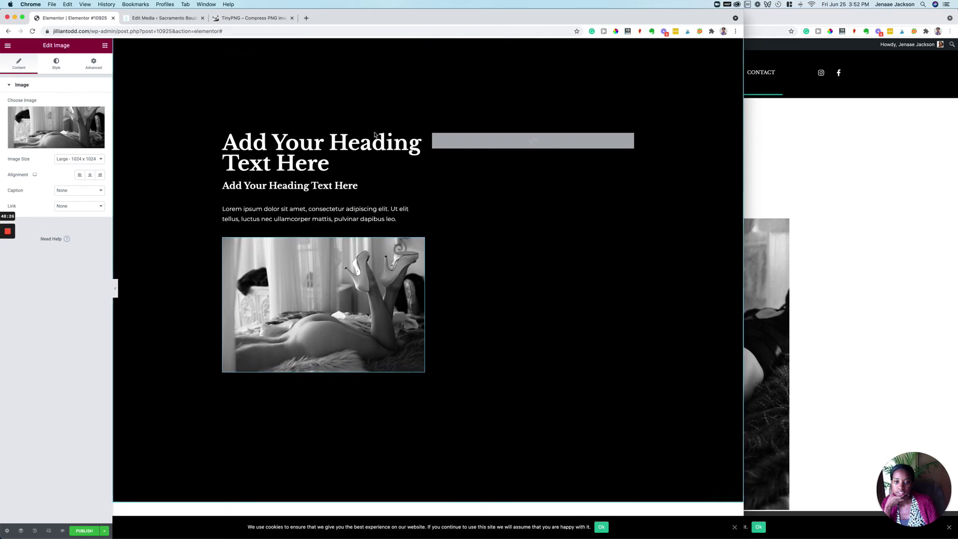
{"action": "scroll", "coordinate": [375, 135], "scroll_direction": "down", "scroll_amount": 5}
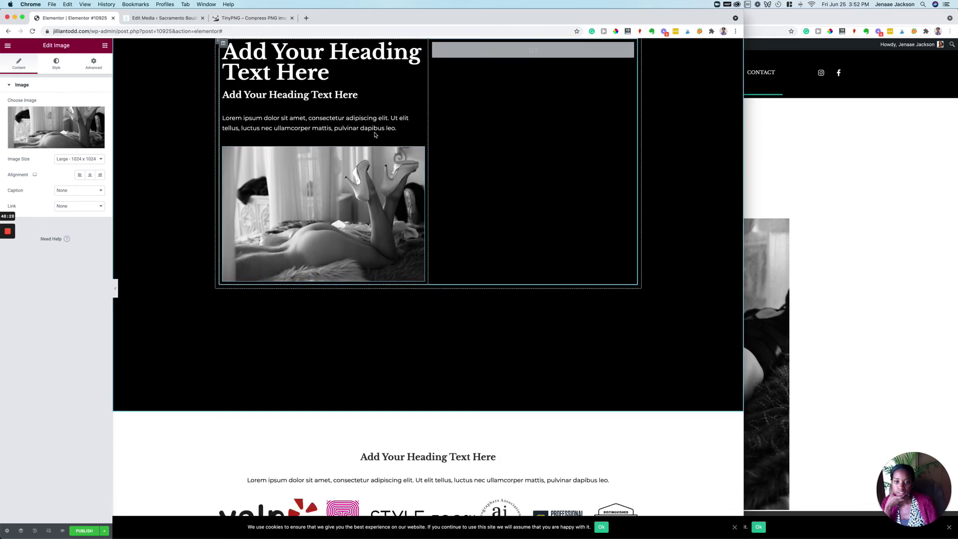
Move the high-heels photo from the text-and-photo section to the top of the gallery section's first column
{"action": "left_click_drag", "start_coordinate": [421, 132], "coordinate": [343, 356]}
{"action": "scroll", "coordinate": [424, 394], "scroll_direction": "down", "scroll_amount": 5}
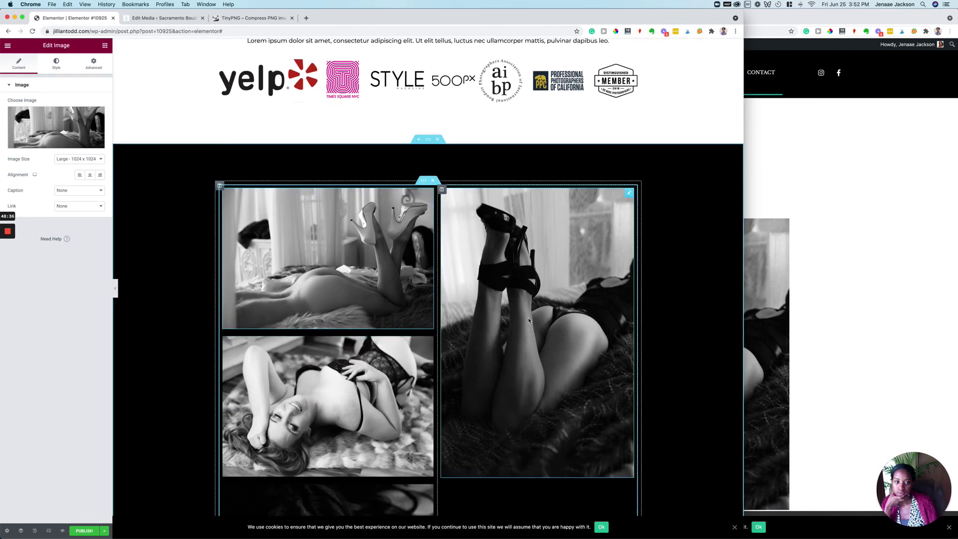
Replace the gallery's tall photo with the dark back-view photo ending in anonymous-20.jpg, searching the media library for portfolio
{"action": "left_click", "coordinate": [529, 319]}
{"action": "left_click", "coordinate": [43, 125]}
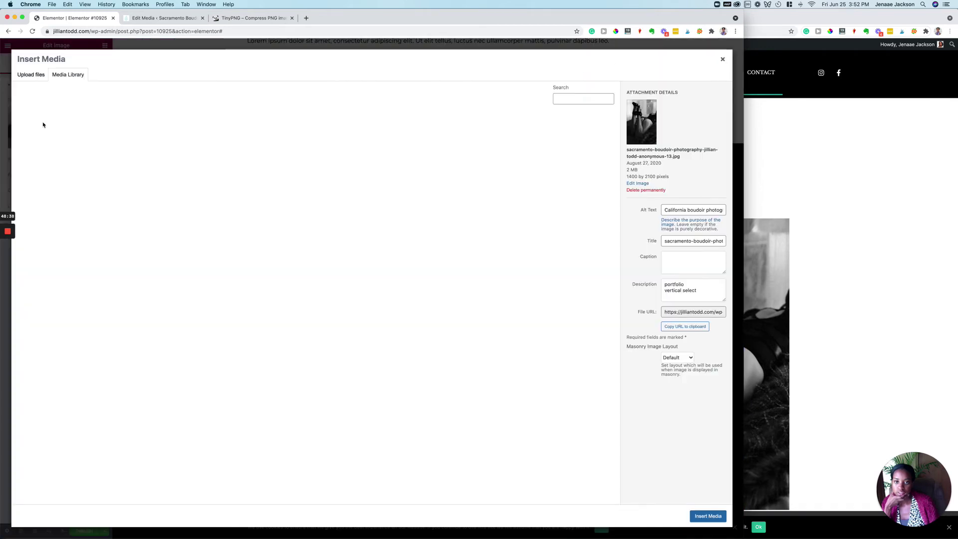
{"action": "left_click", "coordinate": [567, 99]}
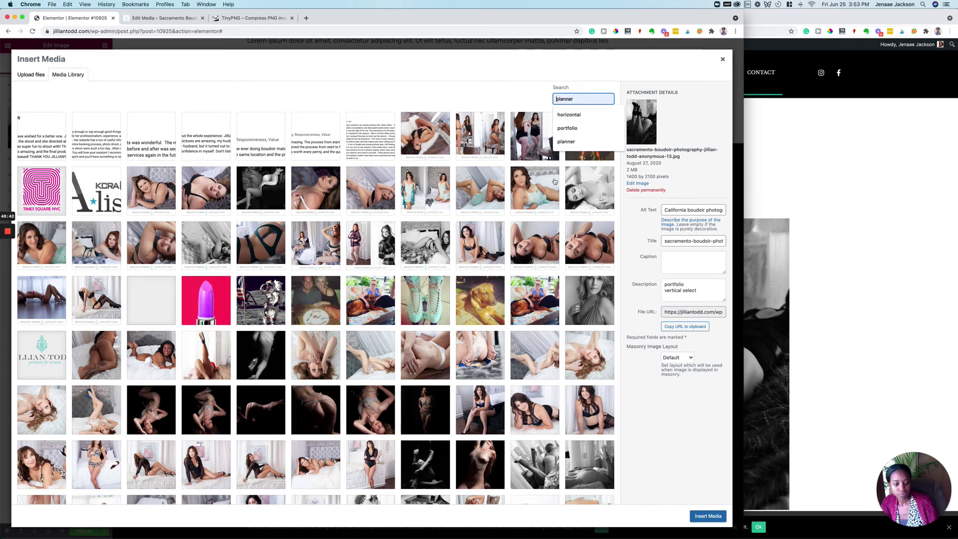
{"action": "scroll", "coordinate": [510, 264], "scroll_direction": "down", "scroll_amount": 3}
{"action": "scroll", "coordinate": [510, 263], "scroll_direction": "down", "scroll_amount": 6}
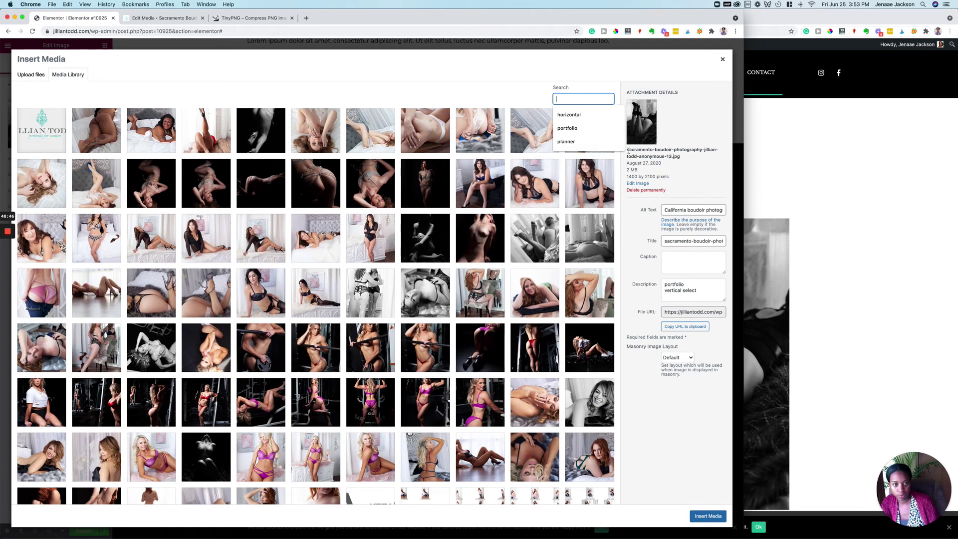
{"action": "left_click", "coordinate": [594, 129]}
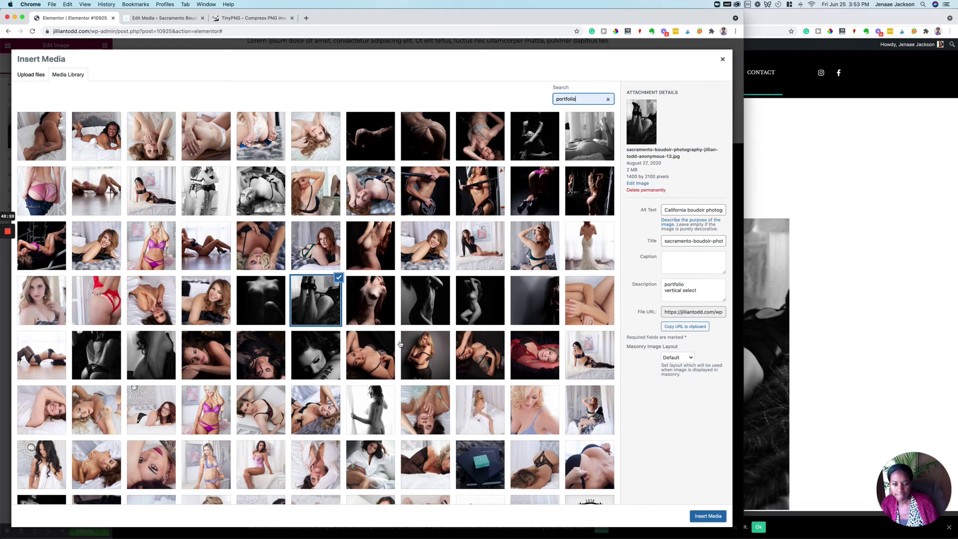
{"action": "left_click", "coordinate": [110, 361]}
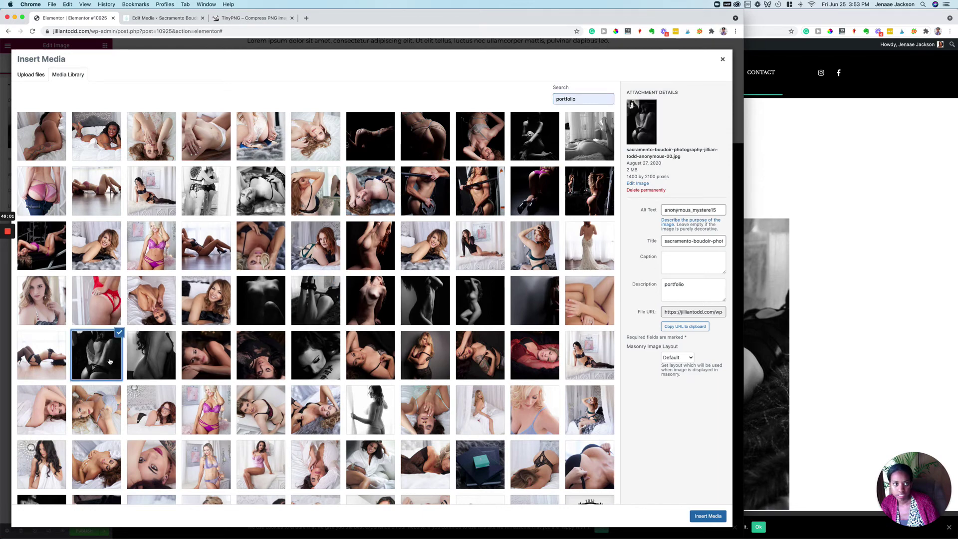
{"action": "left_click", "coordinate": [705, 517]}
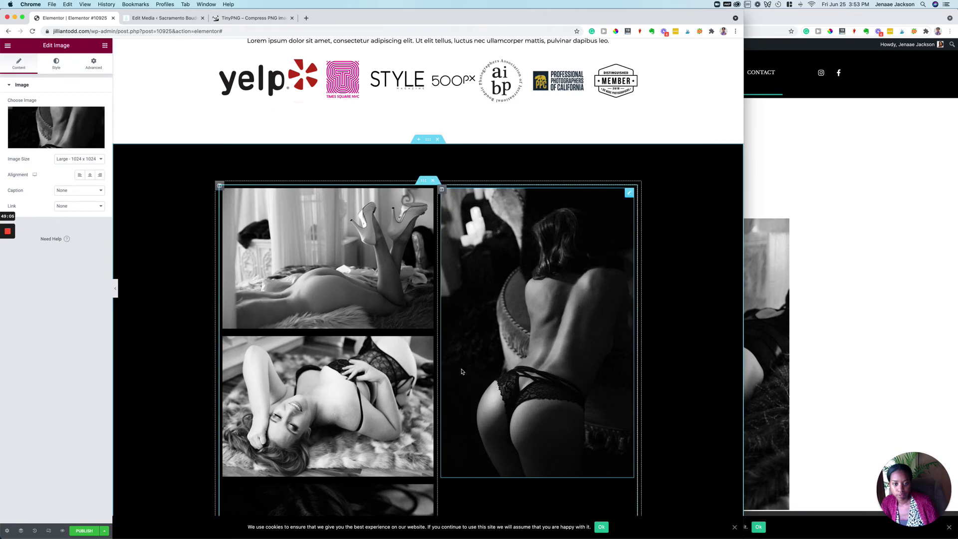
Move the reclining woman photo from the gallery's first column to below the text in the black text-and-photo section
{"action": "left_click_drag", "start_coordinate": [432, 342], "coordinate": [349, 320]}
{"action": "scroll", "coordinate": [432, 244], "scroll_direction": "up", "scroll_amount": 10}
{"action": "scroll", "coordinate": [350, 319], "scroll_direction": "down", "scroll_amount": 20}
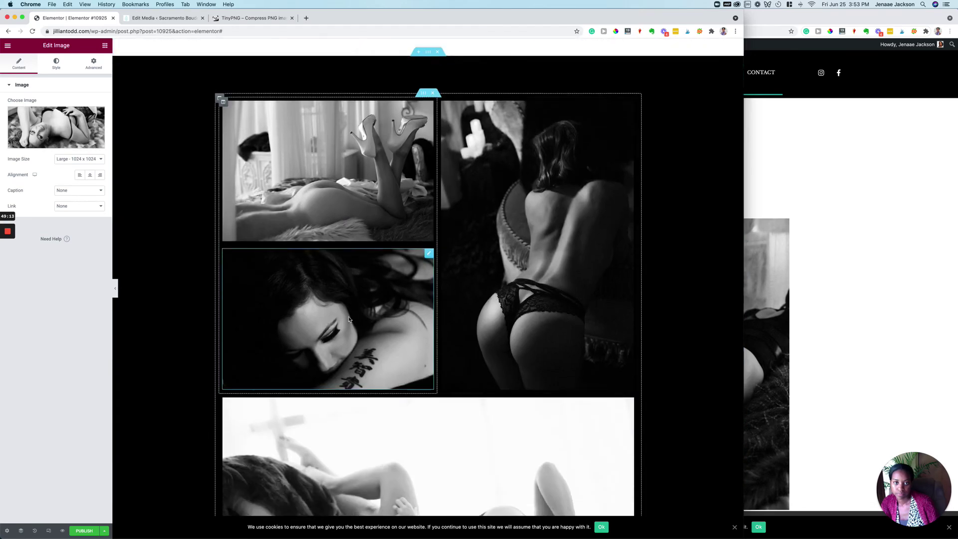
{"action": "scroll", "coordinate": [349, 319], "scroll_direction": "up", "scroll_amount": 20}
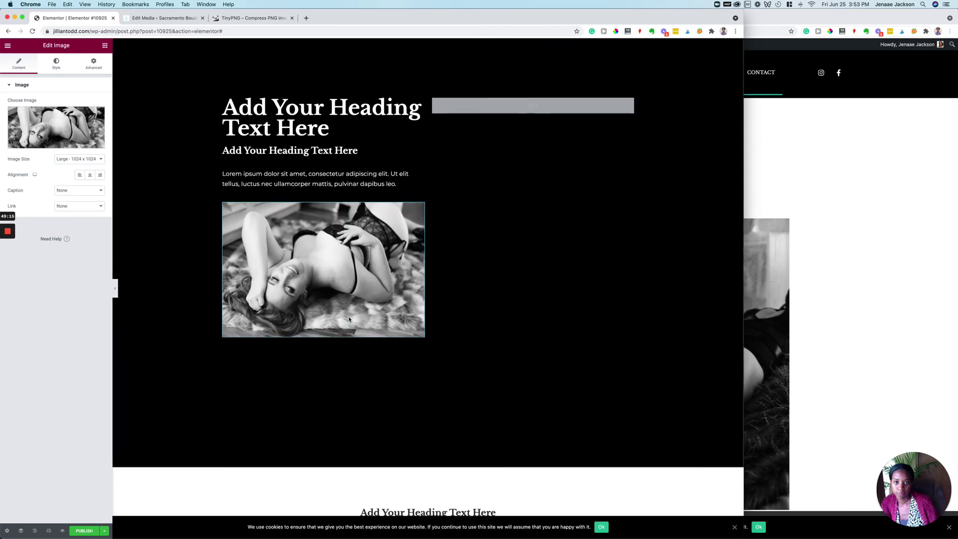
Move the hero section with the background photo from the page's start to directly below the reviews section
{"action": "scroll", "coordinate": [349, 259], "scroll_direction": "up", "scroll_amount": 6}
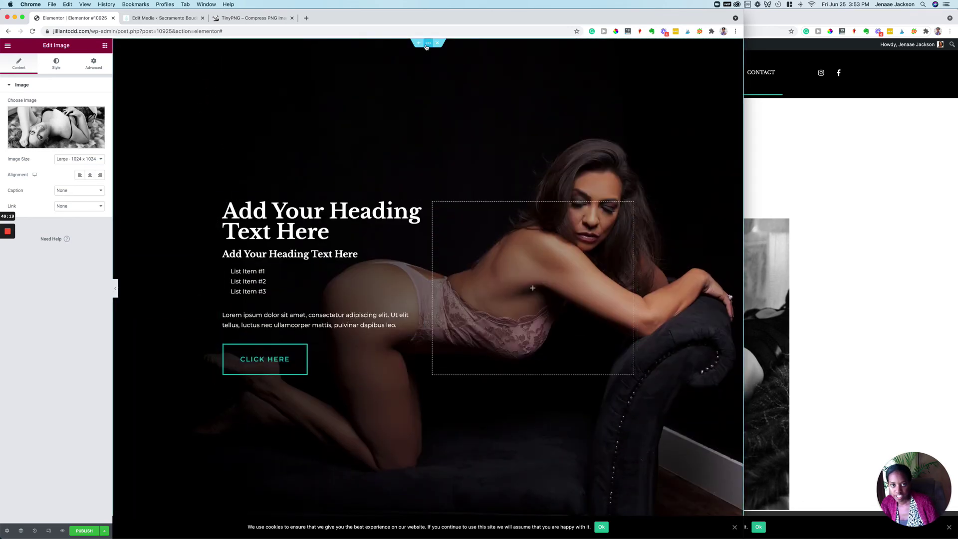
{"action": "scroll", "coordinate": [428, 161], "scroll_direction": "down", "scroll_amount": 20}
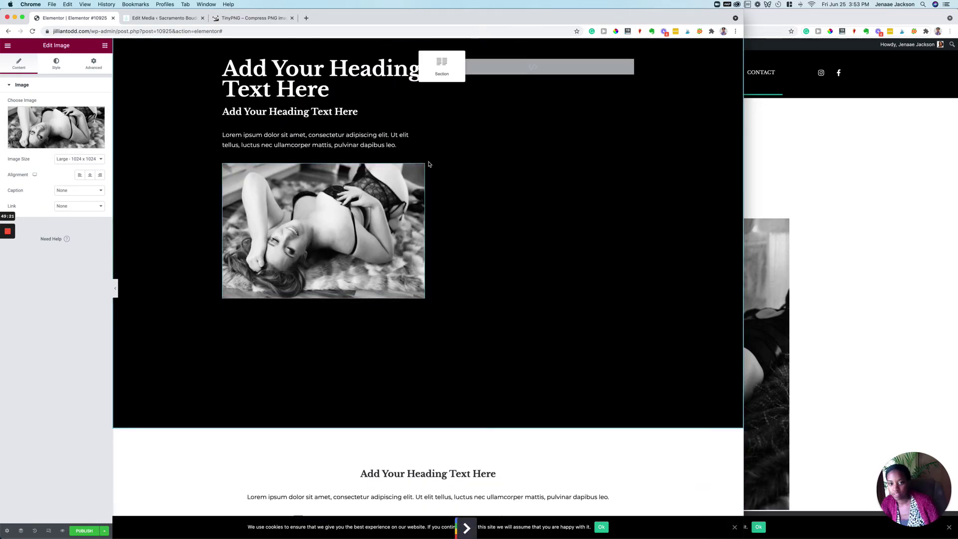
{"action": "scroll", "coordinate": [429, 163], "scroll_direction": "down", "scroll_amount": 15}
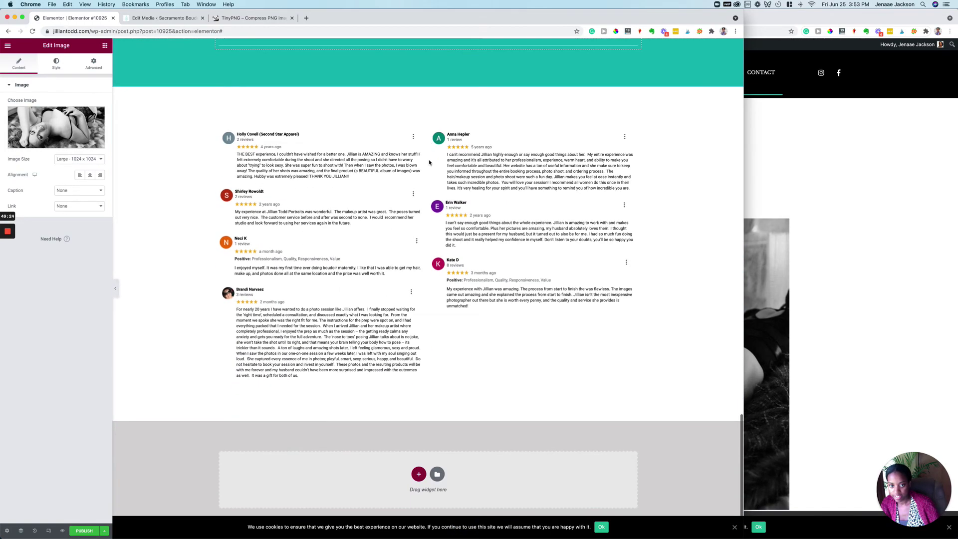
{"action": "left_click_drag", "start_coordinate": [427, 82], "coordinate": [407, 386]}
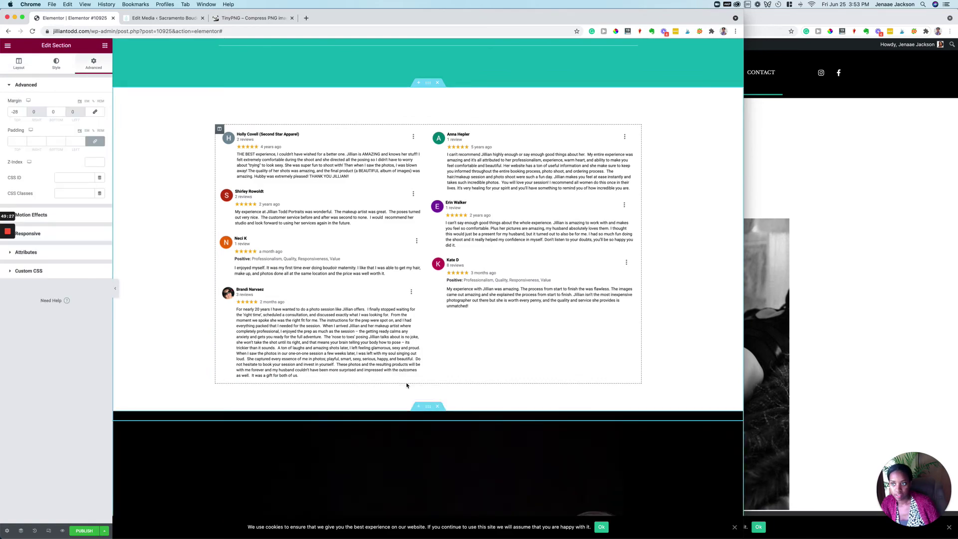
Review the rearranged page and compare it with the contact form section on the live site
{"action": "scroll", "coordinate": [425, 365], "scroll_direction": "up", "scroll_amount": 10}
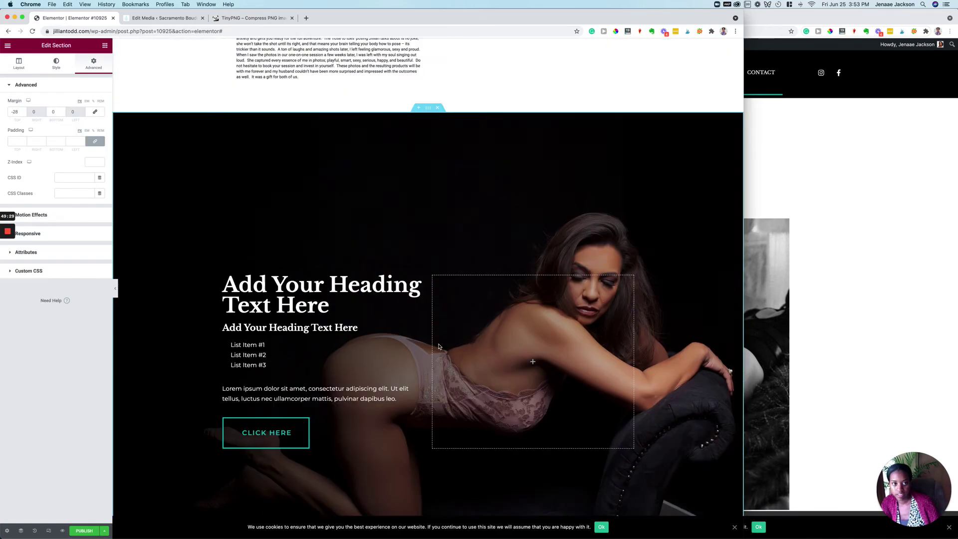
{"action": "scroll", "coordinate": [439, 347], "scroll_direction": "up", "scroll_amount": 10}
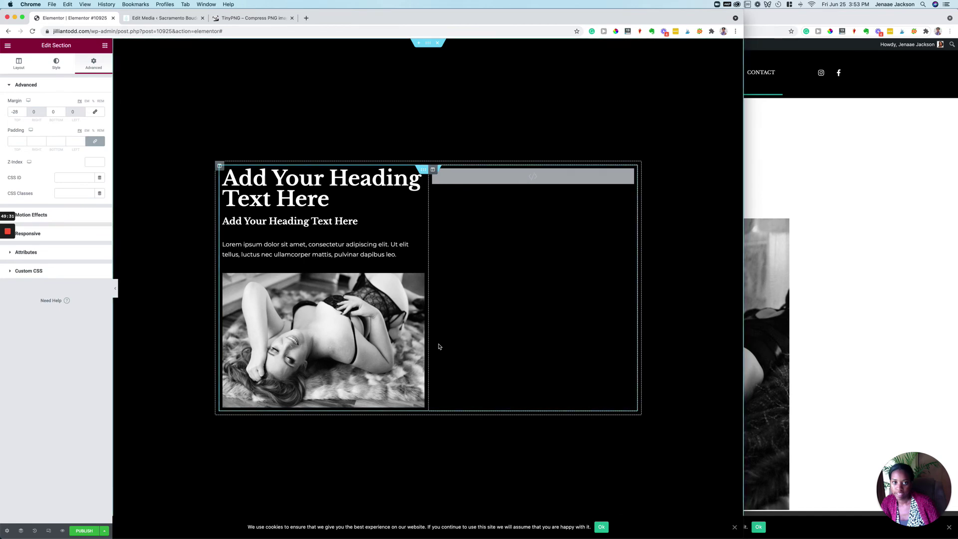
{"action": "scroll", "coordinate": [440, 347], "scroll_direction": "down", "scroll_amount": 20}
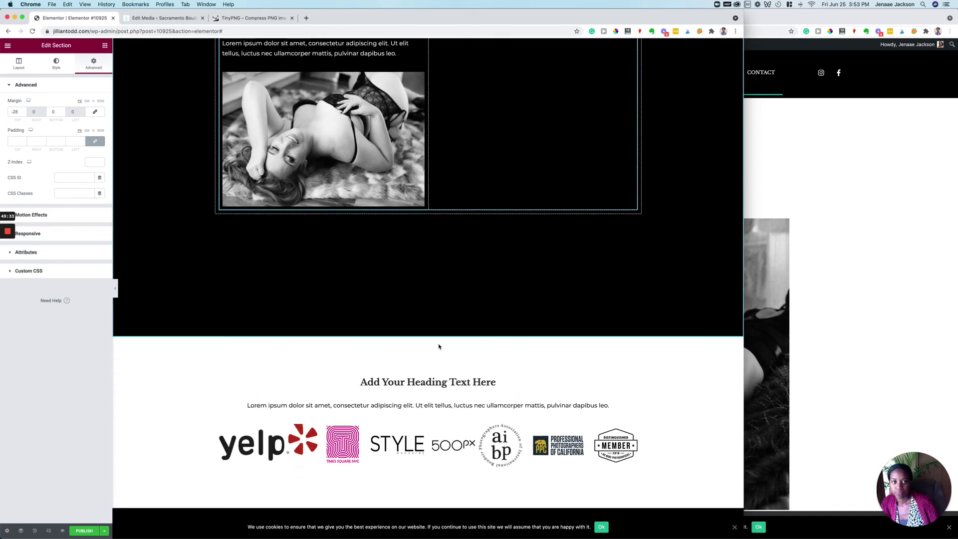
{"action": "scroll", "coordinate": [439, 347], "scroll_direction": "down", "scroll_amount": 6}
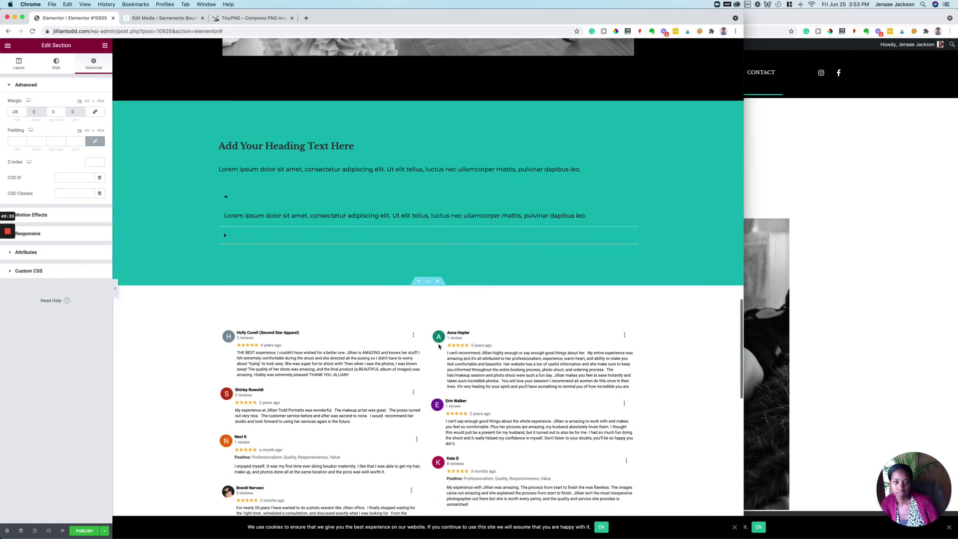
{"action": "left_click", "coordinate": [813, 235]}
{"action": "scroll", "coordinate": [684, 326], "scroll_direction": "down", "scroll_amount": 4}
{"action": "scroll", "coordinate": [684, 326], "scroll_direction": "down", "scroll_amount": 2}
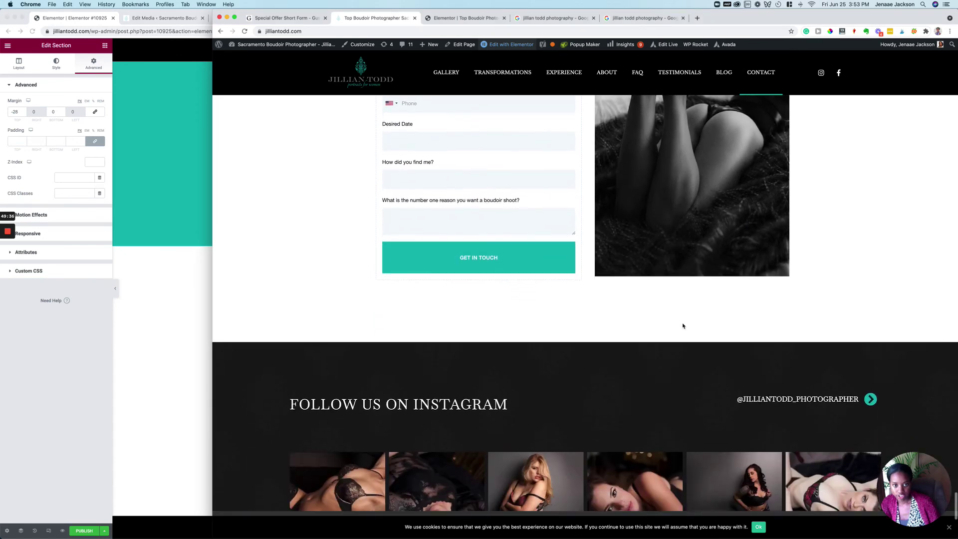
{"action": "scroll", "coordinate": [683, 326], "scroll_direction": "down", "scroll_amount": 6}
{"action": "scroll", "coordinate": [682, 323], "scroll_direction": "up", "scroll_amount": 14}
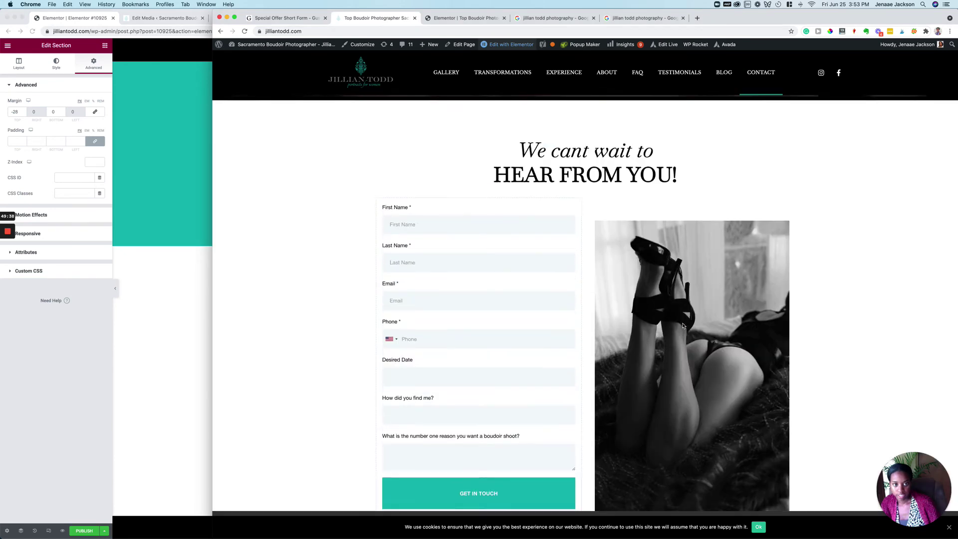
{"action": "left_click", "coordinate": [169, 355]}
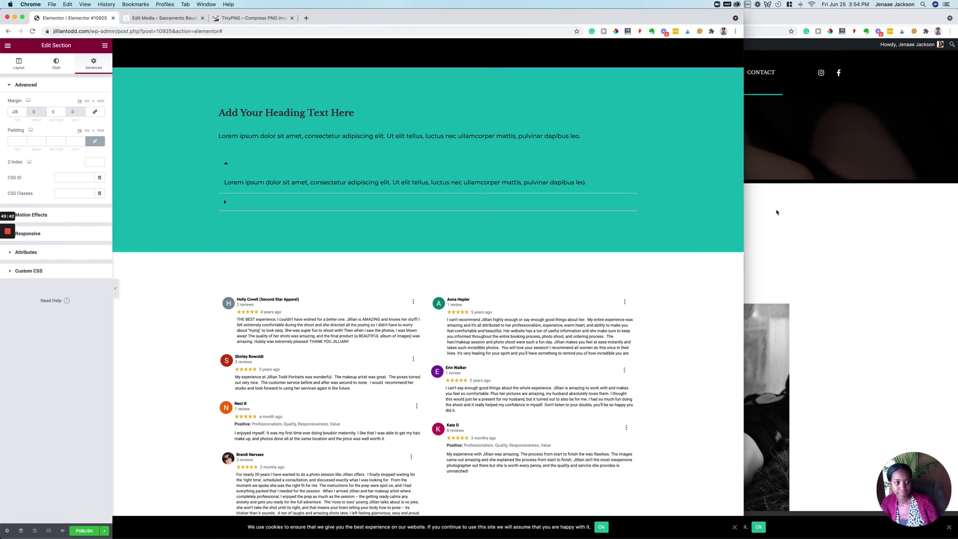
{"action": "left_click", "coordinate": [777, 213]}
{"action": "left_click", "coordinate": [188, 256]}
Duplicate the black text-and-photo section that opens the page
{"action": "scroll", "coordinate": [189, 256], "scroll_direction": "up", "scroll_amount": 15}
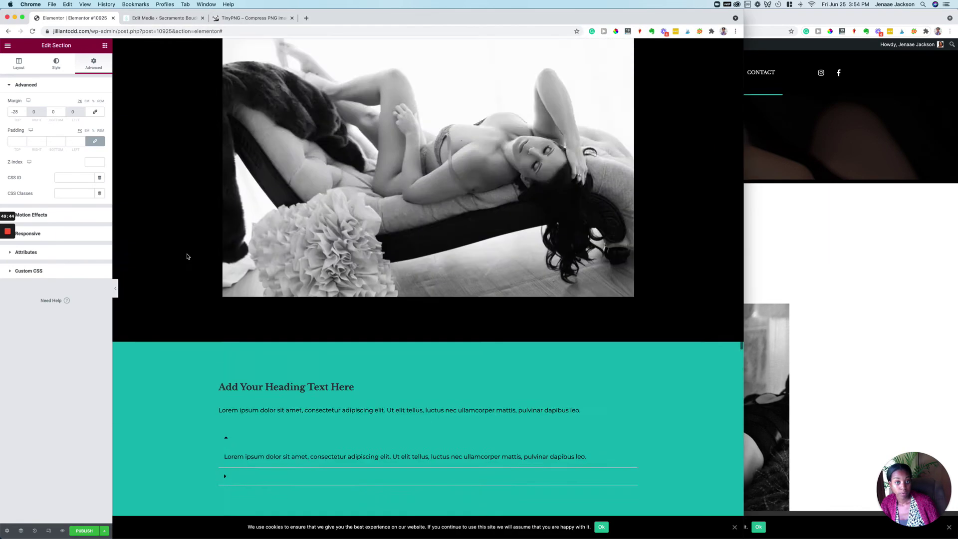
{"action": "scroll", "coordinate": [188, 256], "scroll_direction": "up", "scroll_amount": 3}
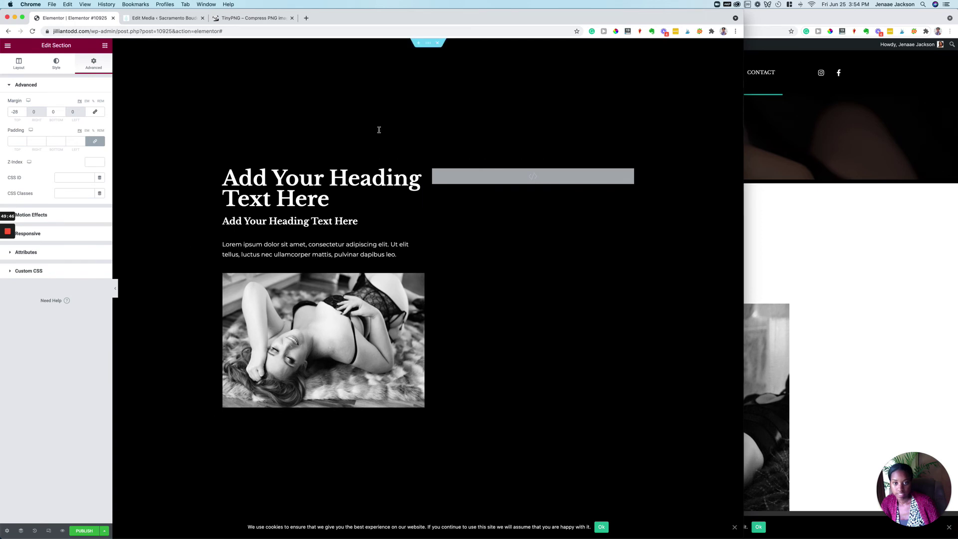
{"action": "right_click", "coordinate": [429, 46]}
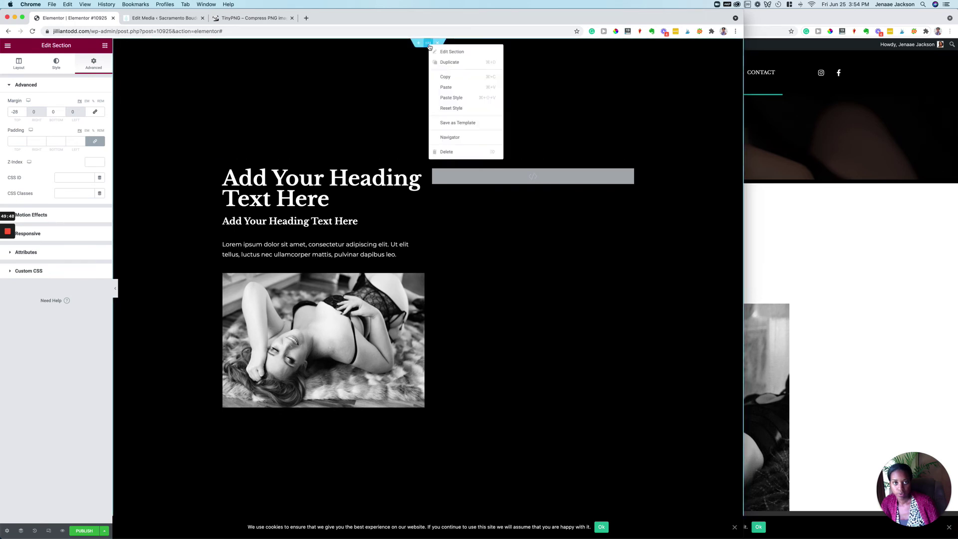
{"action": "left_click", "coordinate": [451, 64]}
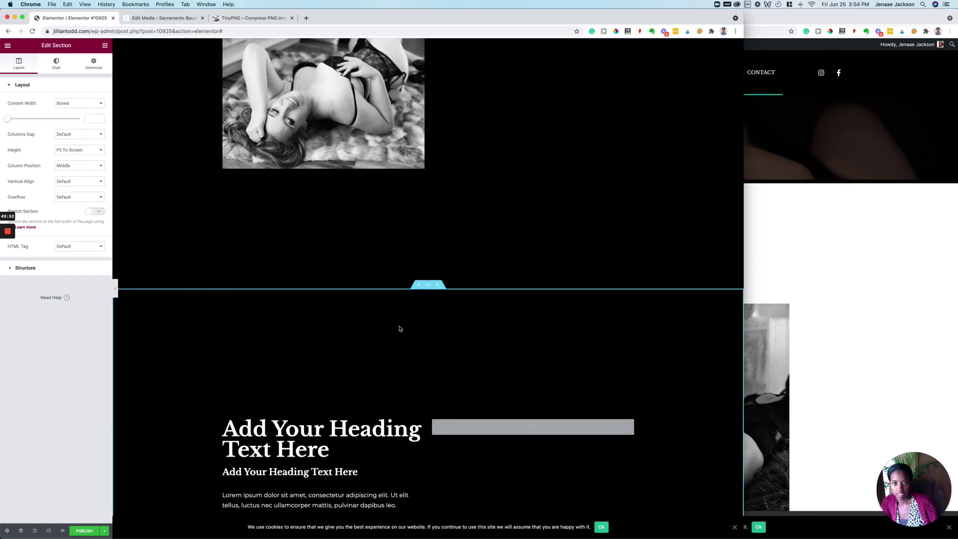
Place the duplicated section directly below the reviews and swap its columns so the text and photo come second
{"action": "left_click_drag", "start_coordinate": [428, 286], "coordinate": [428, 144]}
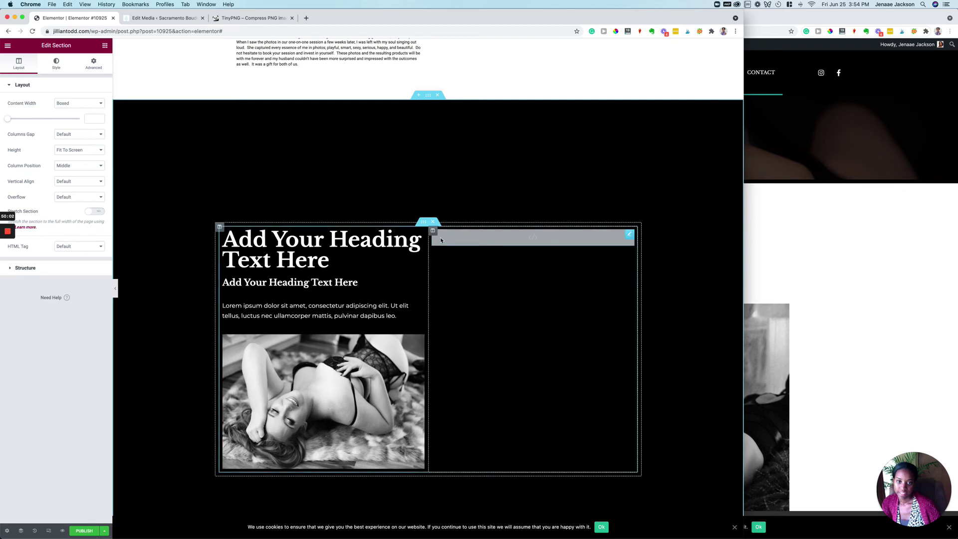
{"action": "left_click_drag", "start_coordinate": [432, 231], "coordinate": [265, 250]}
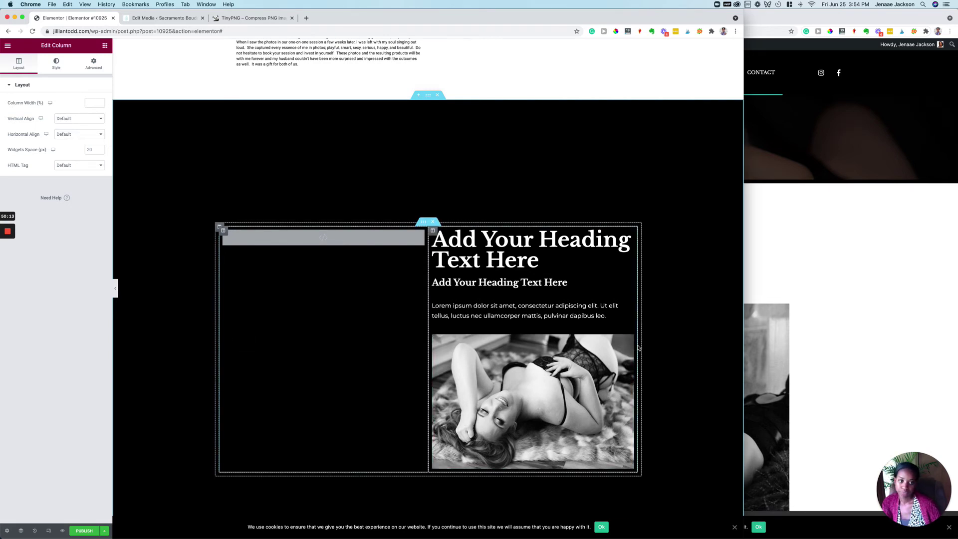
Find the Form widget and add it below the code block in the opening section's second column
{"action": "scroll", "coordinate": [674, 261], "scroll_direction": "up", "scroll_amount": 20}
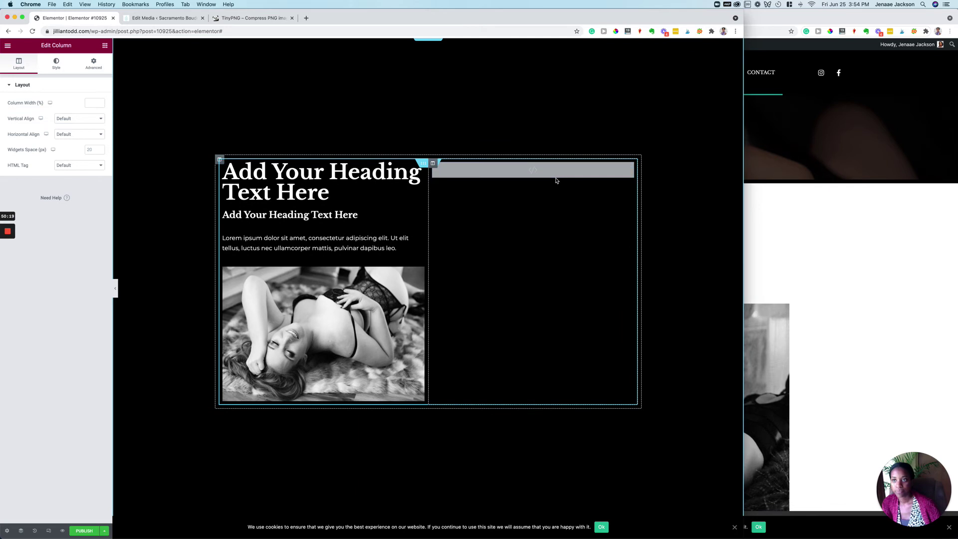
{"action": "scroll", "coordinate": [556, 180], "scroll_direction": "down", "scroll_amount": 3}
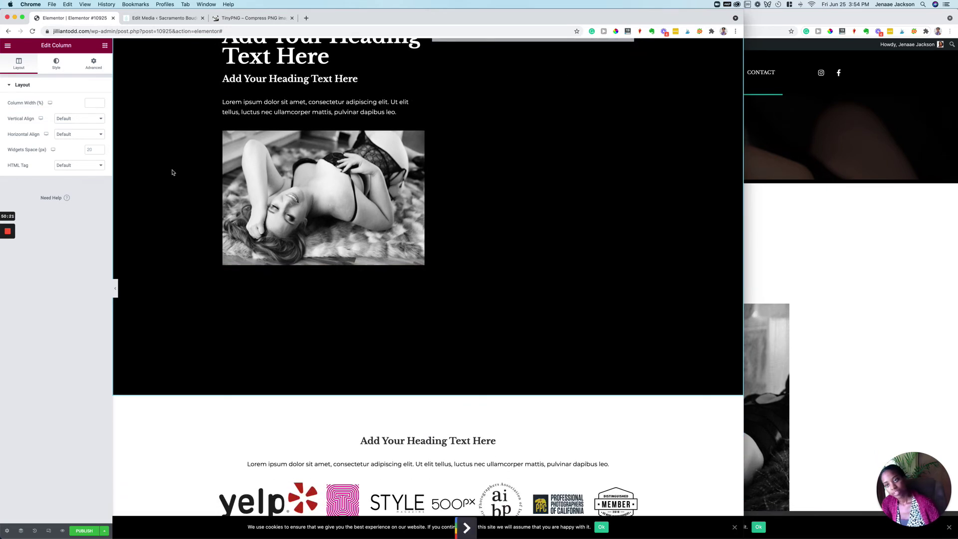
{"action": "left_click", "coordinate": [106, 46]}
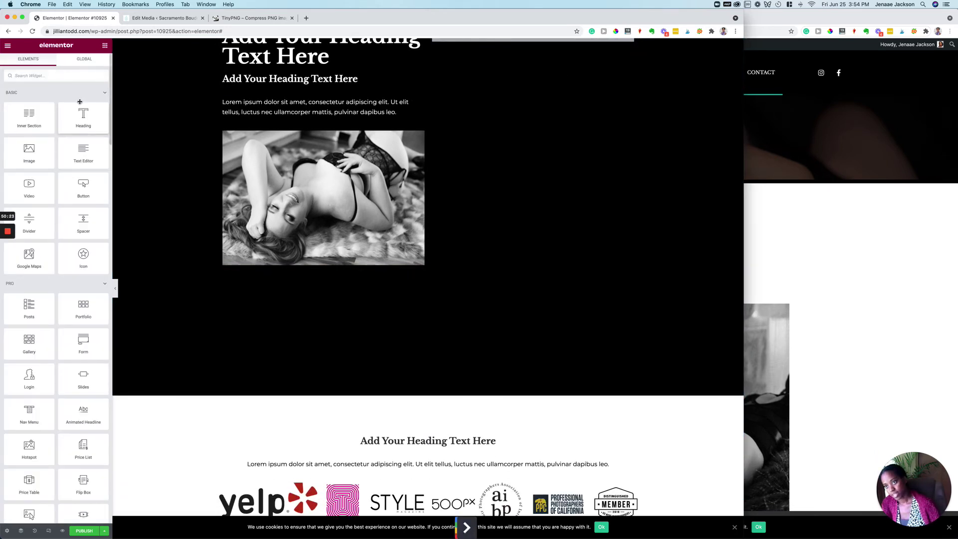
{"action": "left_click", "coordinate": [85, 73]}
{"action": "type", "text": "for"}
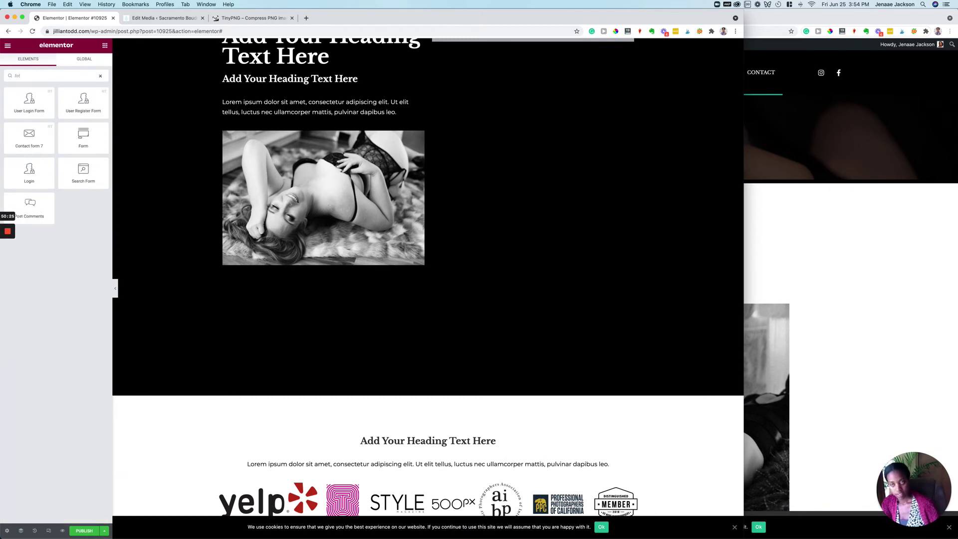
{"action": "type", "text": "m"}
{"action": "scroll", "coordinate": [437, 199], "scroll_direction": "up", "scroll_amount": 3}
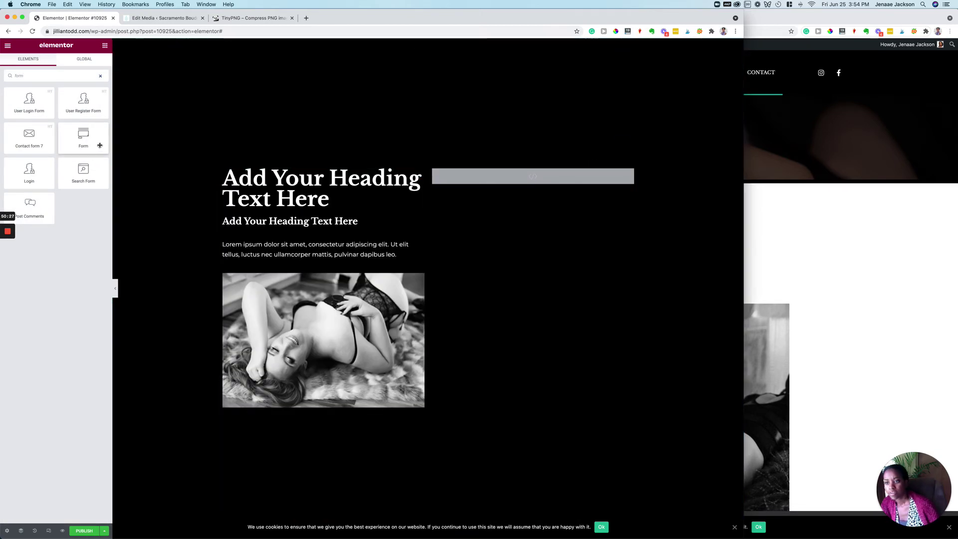
{"action": "left_click_drag", "start_coordinate": [91, 140], "coordinate": [527, 181]}
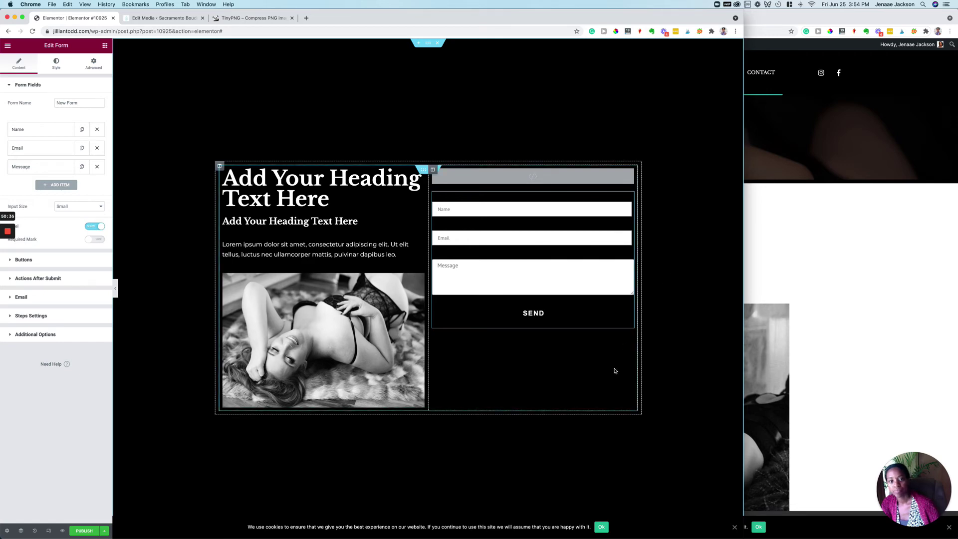
Compare the opening form section with its mirrored copy near the end of the page
{"action": "scroll", "coordinate": [561, 323], "scroll_direction": "down", "scroll_amount": 10}
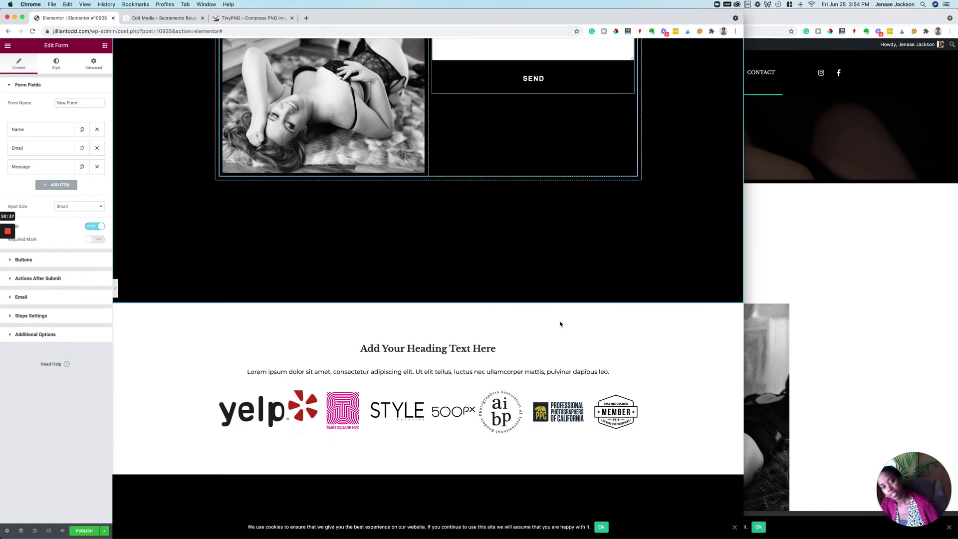
{"action": "scroll", "coordinate": [445, 351], "scroll_direction": "up", "scroll_amount": 10}
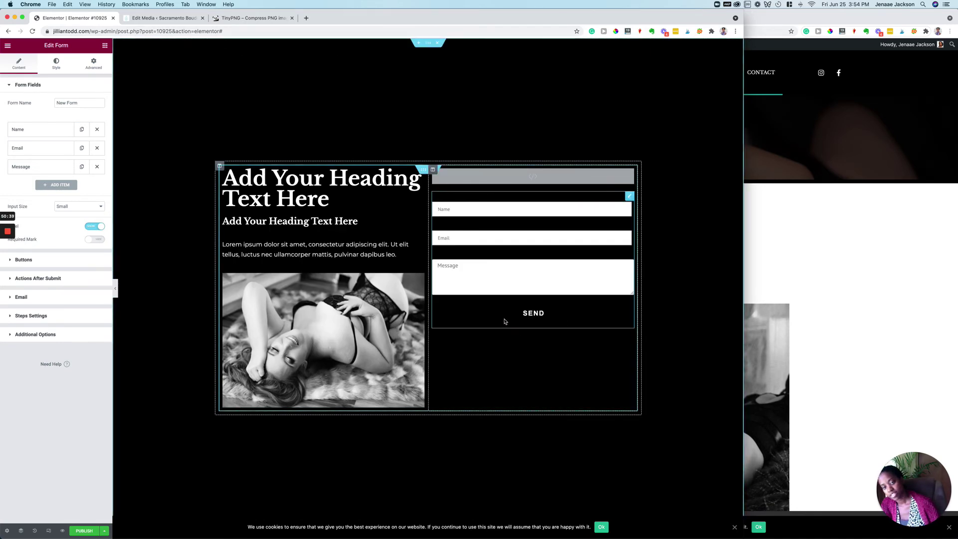
{"action": "scroll", "coordinate": [445, 351], "scroll_direction": "down", "scroll_amount": 15}
{"action": "scroll", "coordinate": [504, 322], "scroll_direction": "down", "scroll_amount": 10}
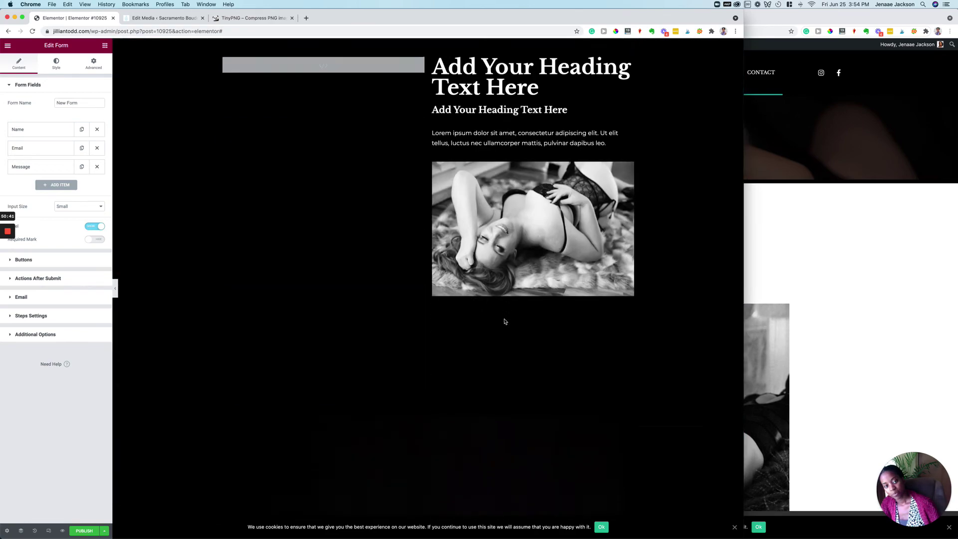
Delete the button below the paragraph in the section with the full-width background photo near the page's end
{"action": "scroll", "coordinate": [504, 320], "scroll_direction": "up", "scroll_amount": 4}
{"action": "scroll", "coordinate": [301, 289], "scroll_direction": "down", "scroll_amount": 8}
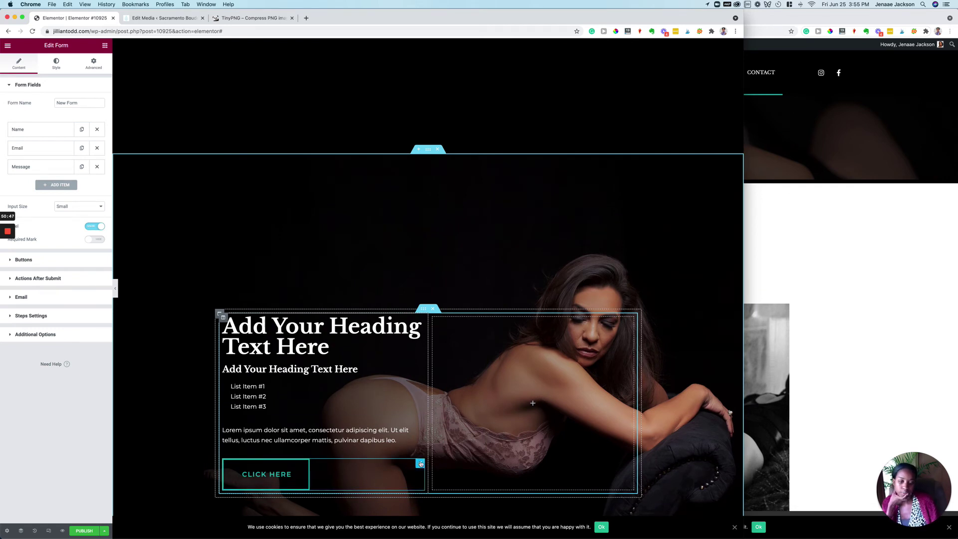
{"action": "right_click", "coordinate": [421, 464]}
{"action": "left_click", "coordinate": [436, 532]}
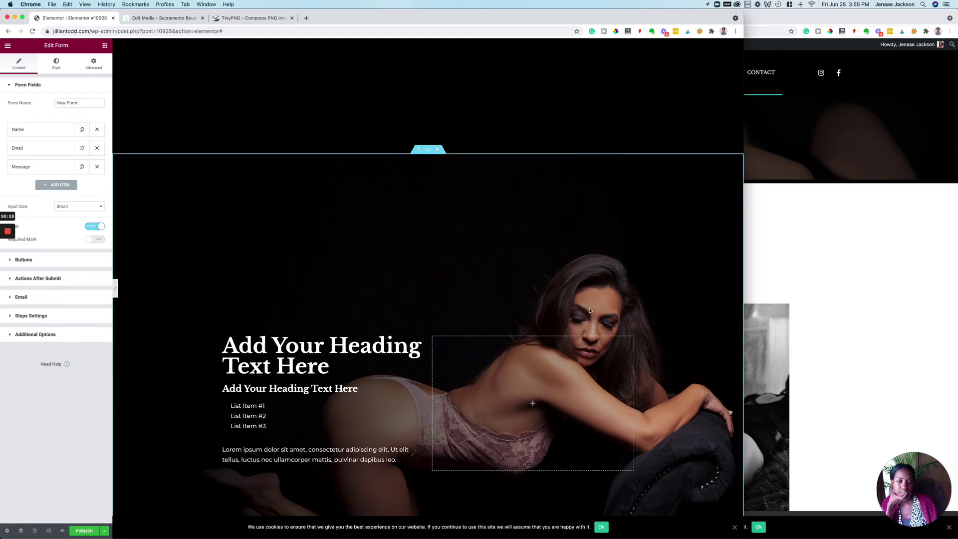
Review the page's sections from the opening form through the photos and mirrored copy to the closing background-photo section
{"action": "scroll", "coordinate": [589, 311], "scroll_direction": "up", "scroll_amount": 20}
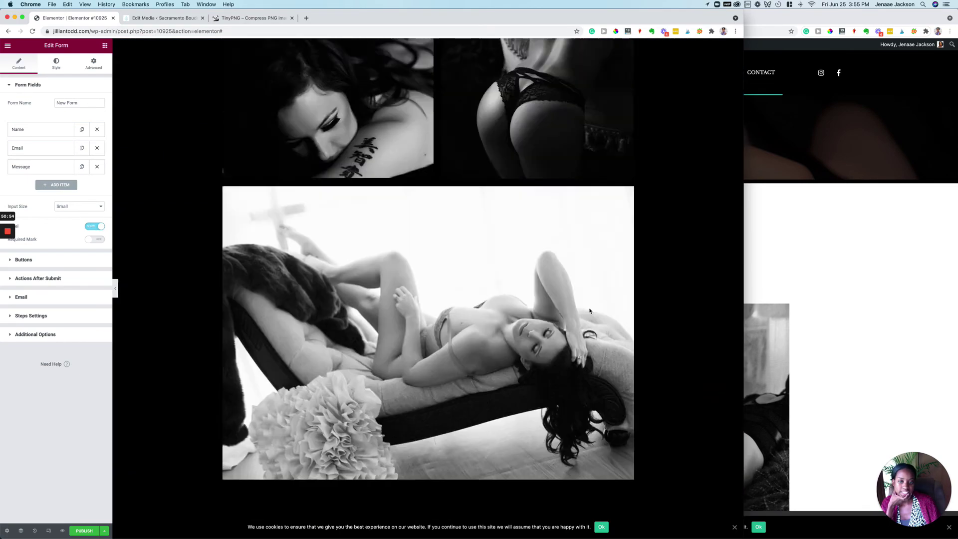
{"action": "scroll", "coordinate": [589, 311], "scroll_direction": "up", "scroll_amount": 12}
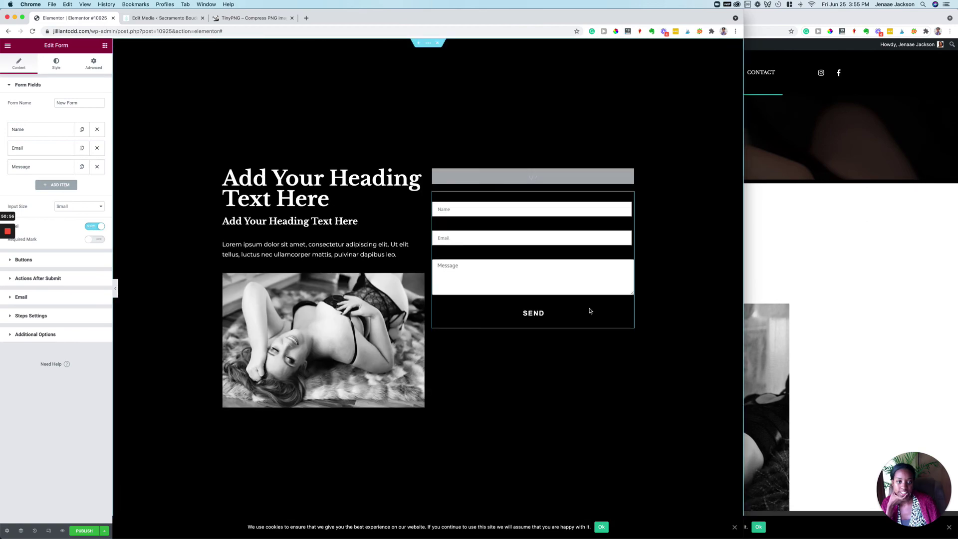
{"action": "scroll", "coordinate": [590, 311], "scroll_direction": "down", "scroll_amount": 5}
{"action": "scroll", "coordinate": [589, 311], "scroll_direction": "down", "scroll_amount": 20}
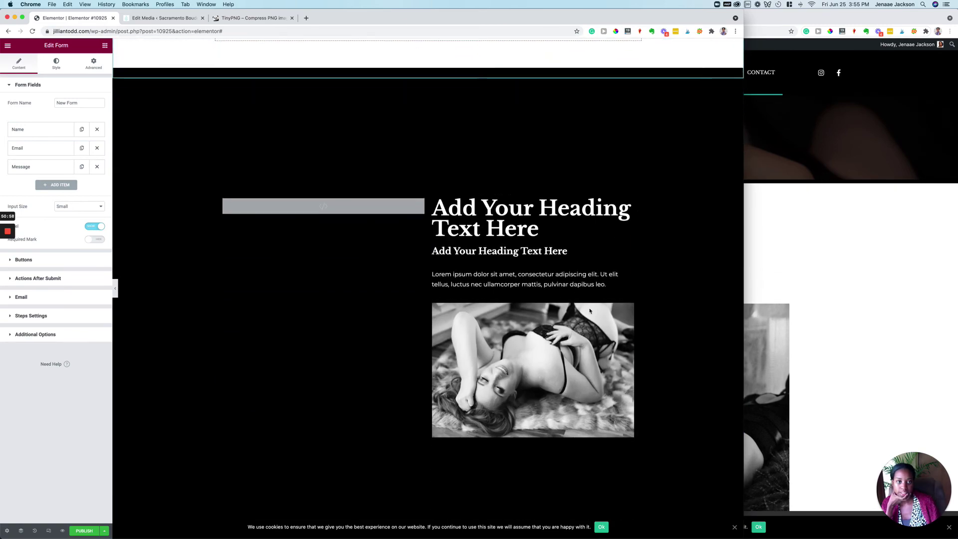
{"action": "scroll", "coordinate": [590, 311], "scroll_direction": "down", "scroll_amount": 8}
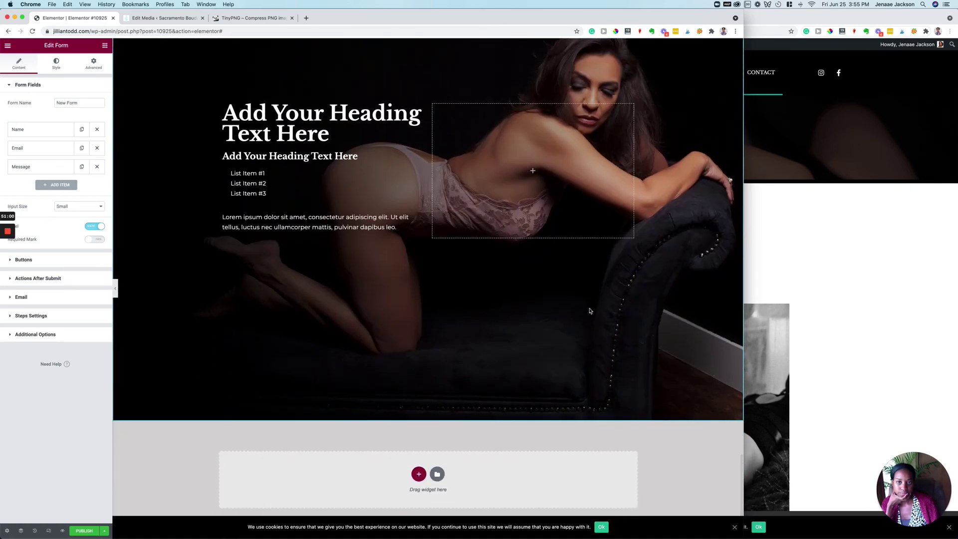
{"action": "scroll", "coordinate": [589, 311], "scroll_direction": "up", "scroll_amount": 3}
{"action": "scroll", "coordinate": [589, 311], "scroll_direction": "up", "scroll_amount": 10}
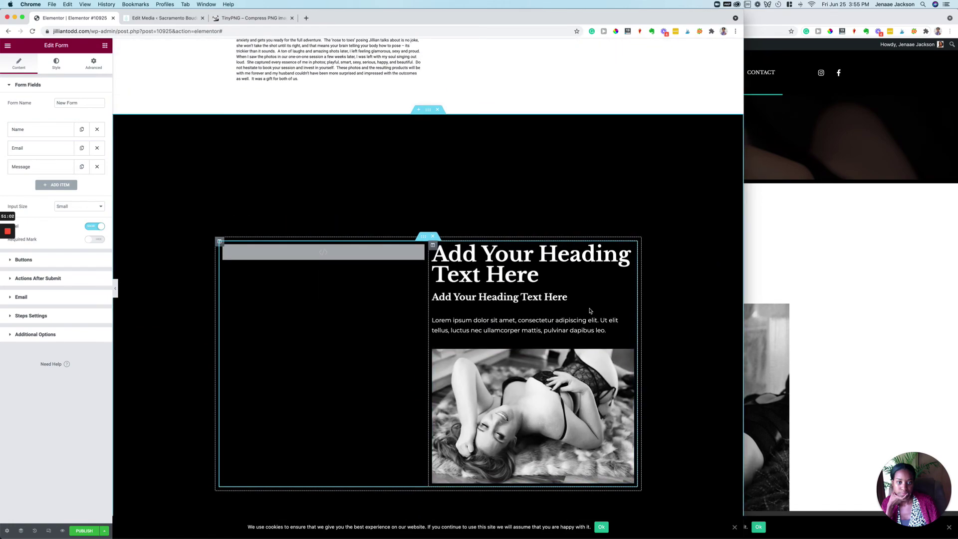
{"action": "scroll", "coordinate": [589, 311], "scroll_direction": "up", "scroll_amount": 12}
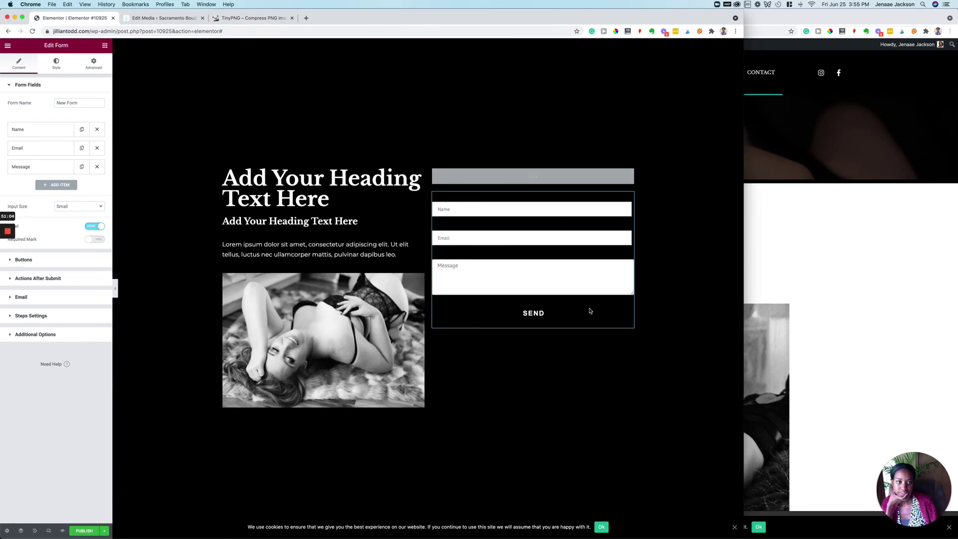
{"action": "scroll", "coordinate": [503, 359], "scroll_direction": "down", "scroll_amount": 5}
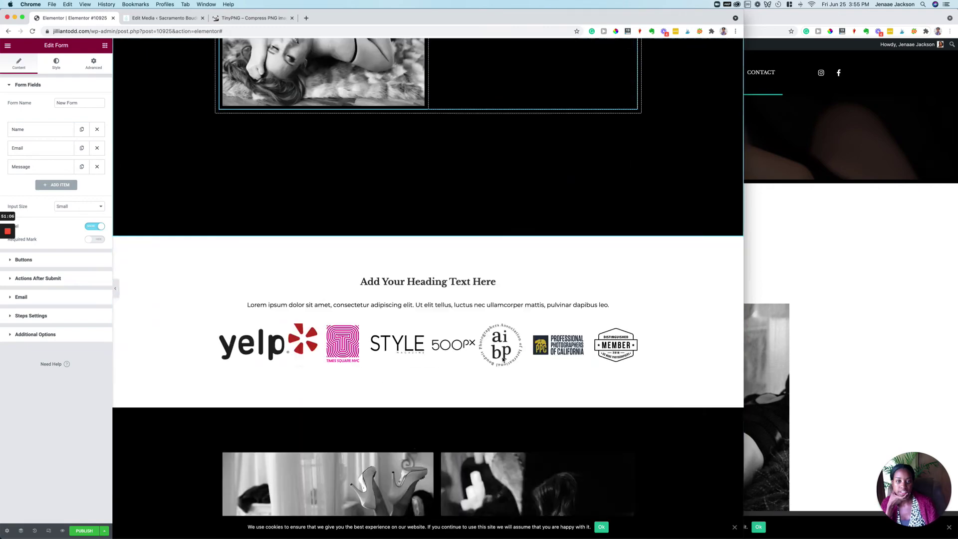
{"action": "scroll", "coordinate": [503, 360], "scroll_direction": "down", "scroll_amount": 1}
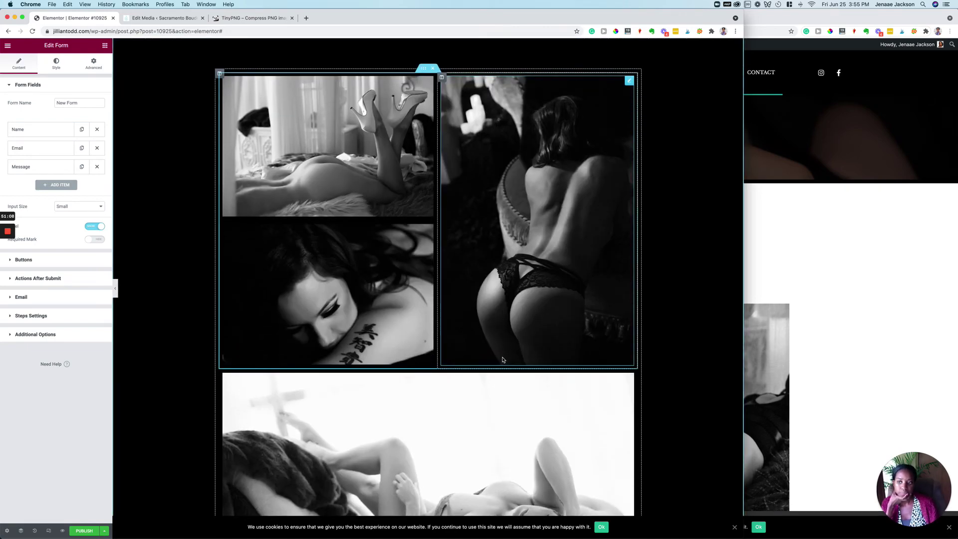
Switch to the other browser window and bring up the Special Offer Short Form reference page
{"action": "left_click", "coordinate": [894, 318]}
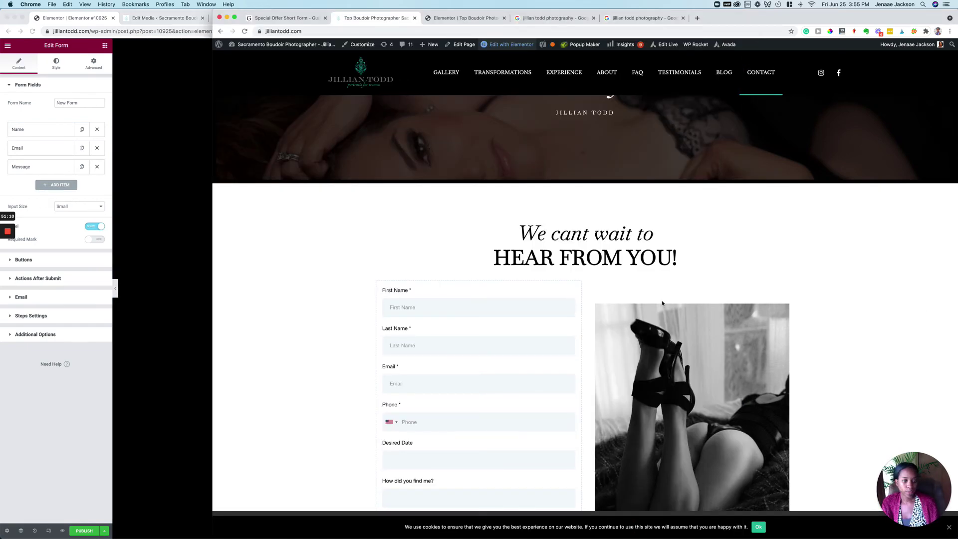
{"action": "scroll", "coordinate": [749, 309], "scroll_direction": "up", "scroll_amount": 10}
{"action": "scroll", "coordinate": [662, 303], "scroll_direction": "up", "scroll_amount": 15}
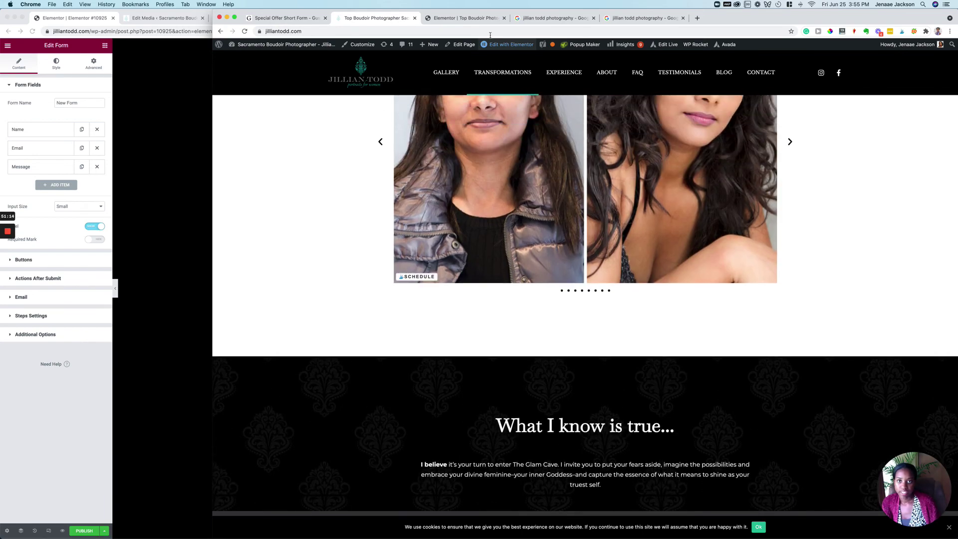
{"action": "left_click", "coordinate": [275, 20]}
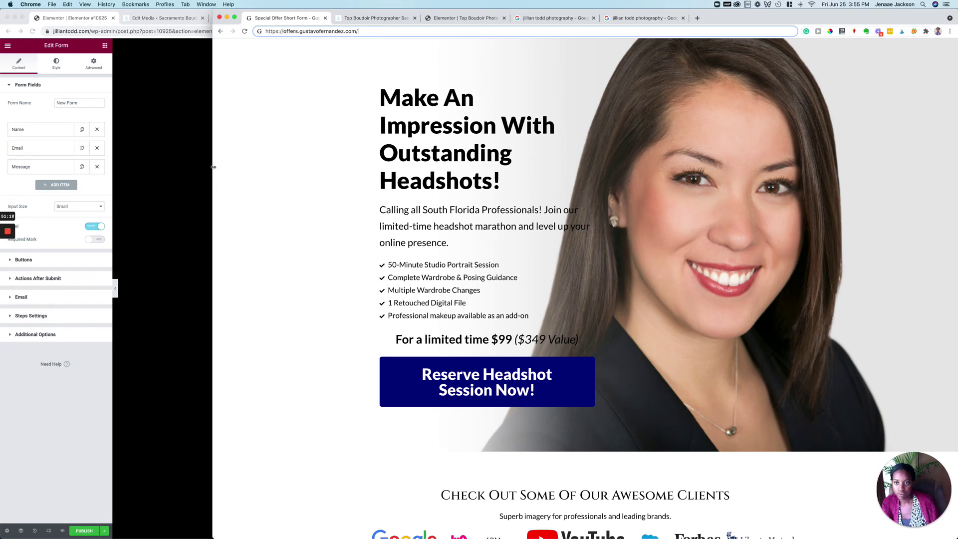
Resize the reference and editor browser windows so both pages can be viewed beside each other
{"action": "left_click_drag", "start_coordinate": [213, 166], "coordinate": [399, 170]}
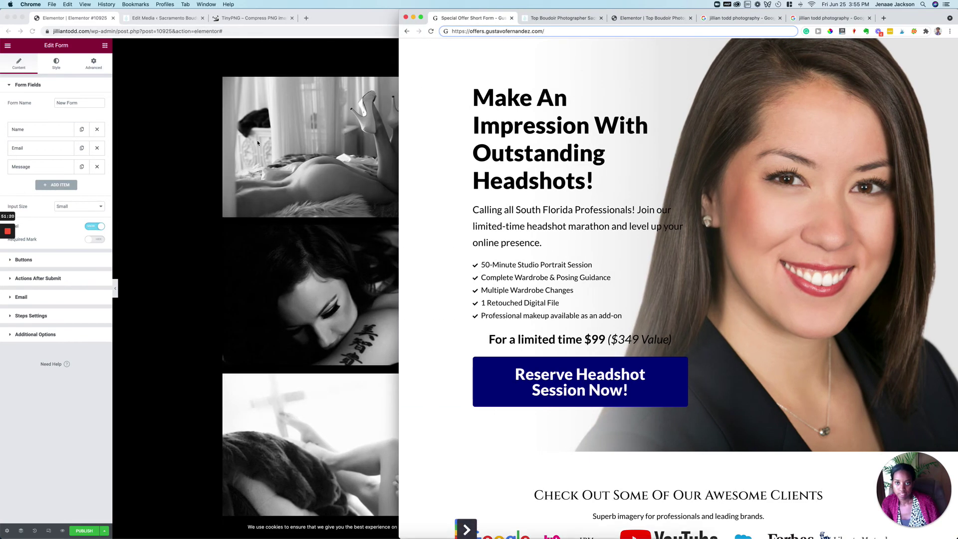
{"action": "left_click", "coordinate": [368, 142]}
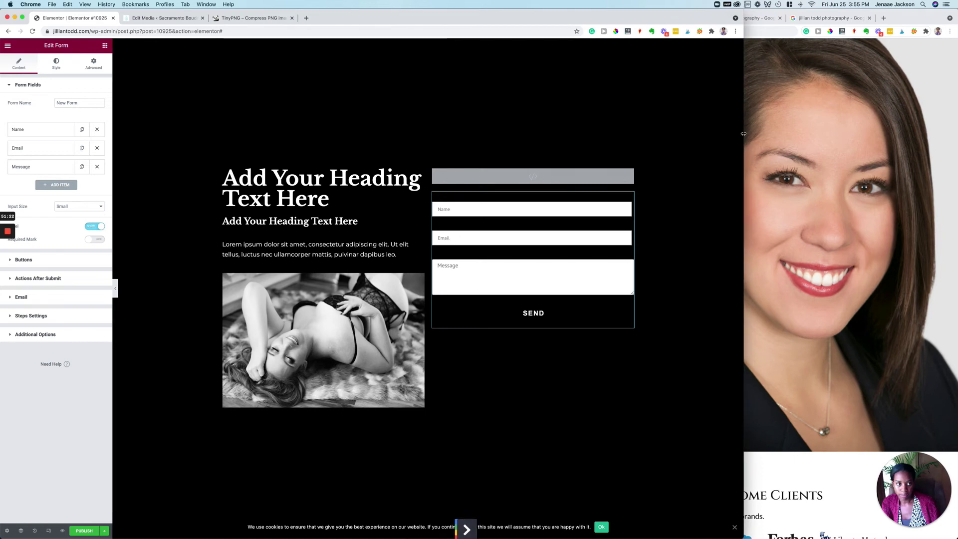
{"action": "left_click_drag", "start_coordinate": [744, 128], "coordinate": [584, 138]}
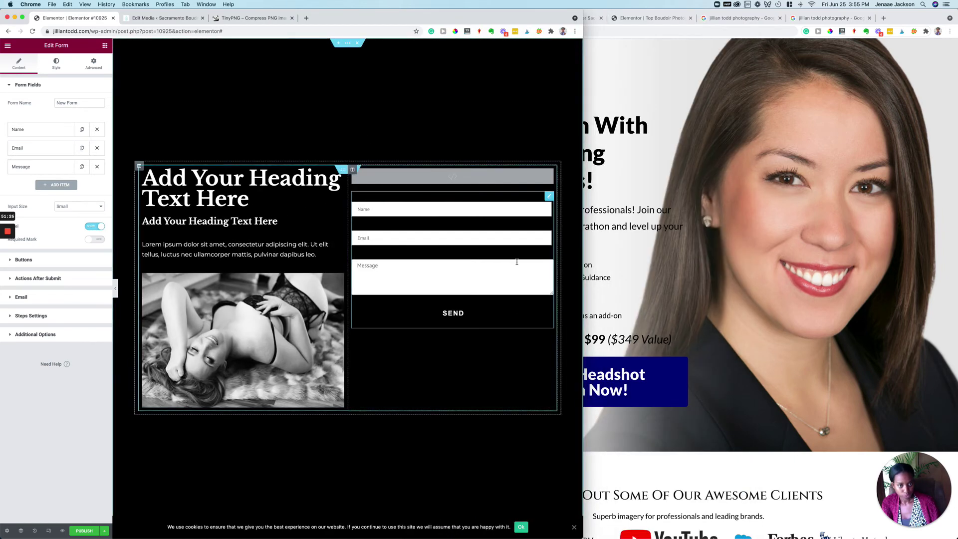
{"action": "left_click", "coordinate": [673, 241]}
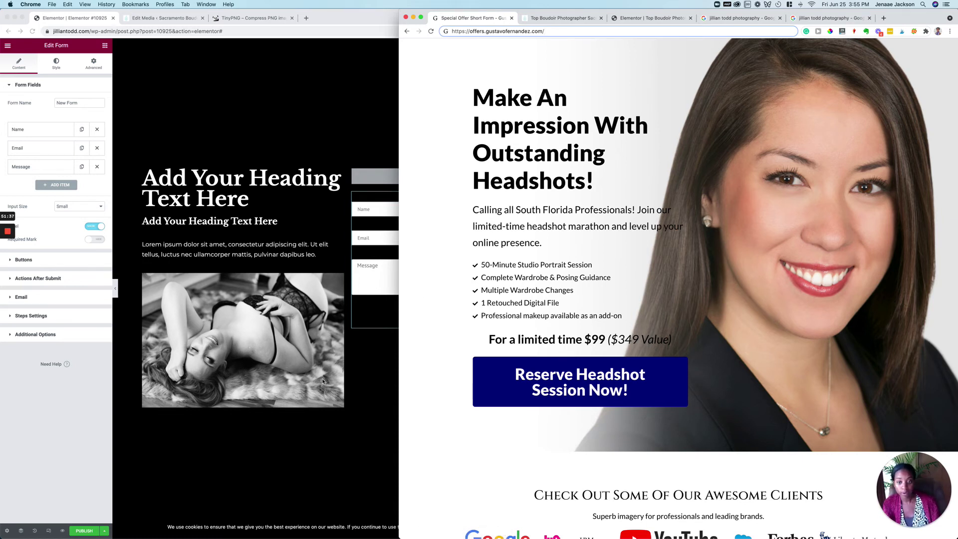
{"action": "left_click", "coordinate": [342, 381]}
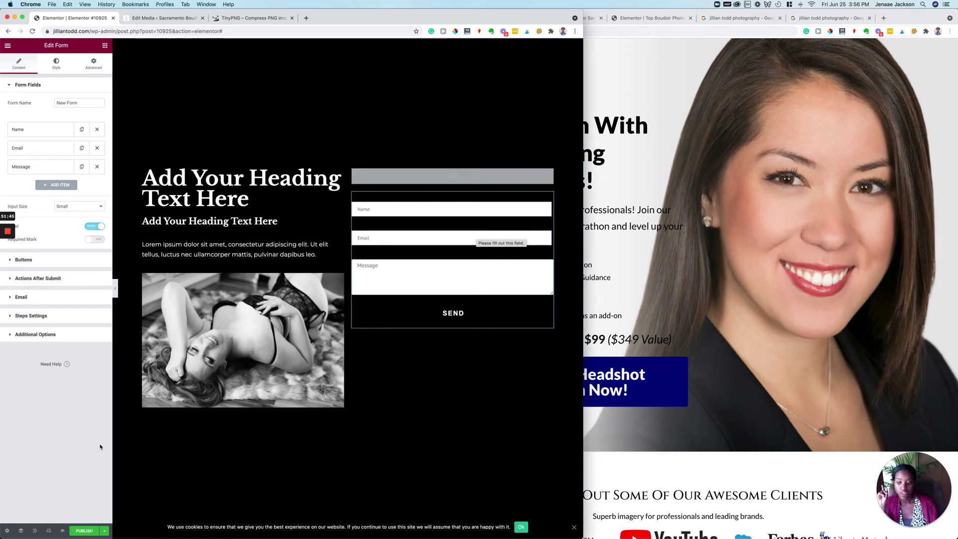
Preview the opening form section in mobile view, dismissing the cookie notice, and return to the desktop layout
{"action": "left_click", "coordinate": [49, 530]}
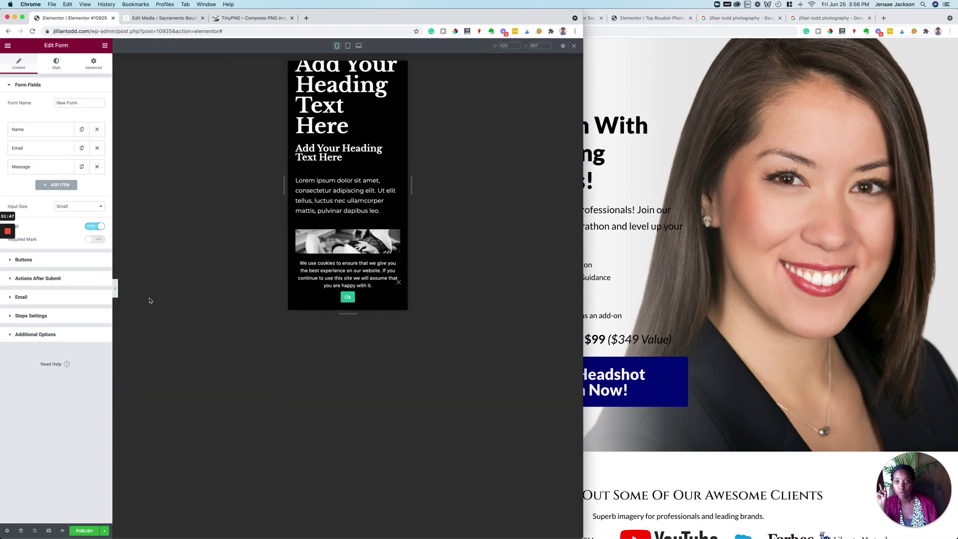
{"action": "scroll", "coordinate": [390, 144], "scroll_direction": "up", "scroll_amount": 5}
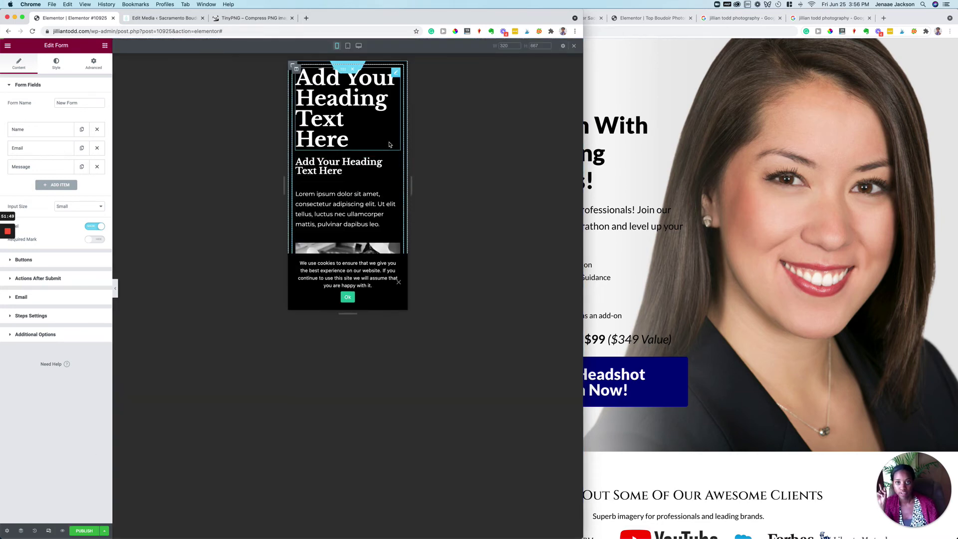
{"action": "left_click", "coordinate": [399, 283]}
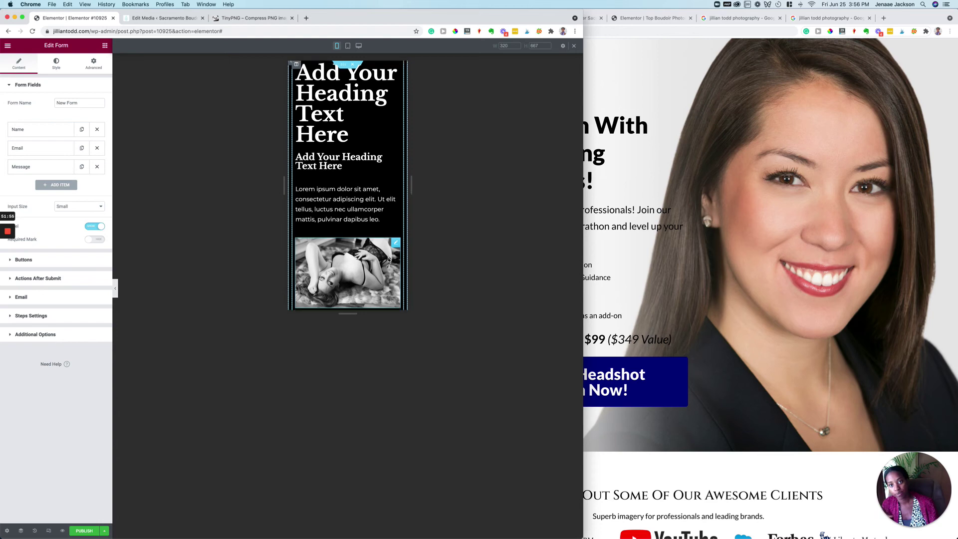
{"action": "scroll", "coordinate": [389, 259], "scroll_direction": "down", "scroll_amount": 5}
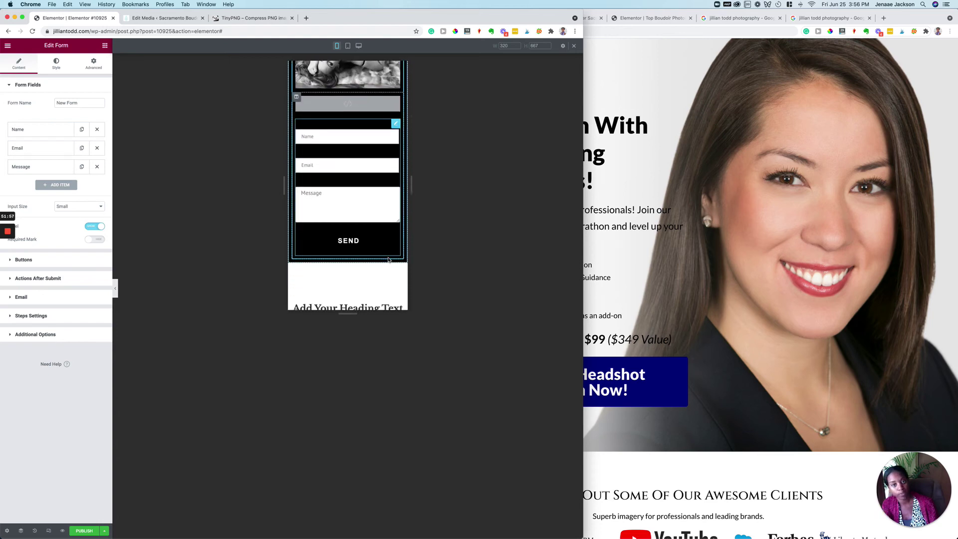
{"action": "scroll", "coordinate": [388, 260], "scroll_direction": "up", "scroll_amount": 5}
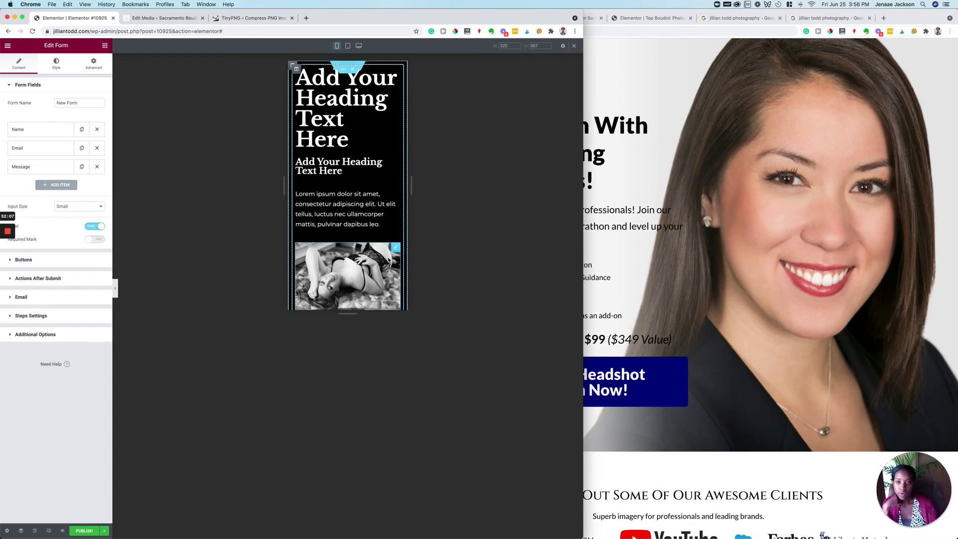
{"action": "left_click", "coordinate": [49, 532]}
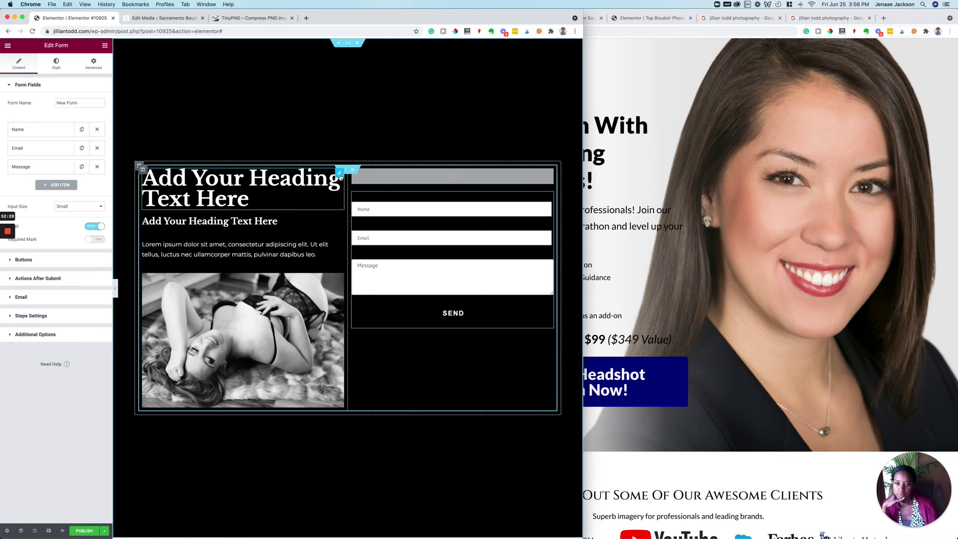
Move the main heading, subheading and paragraph out of the first column to full width above the photo and form
{"action": "mouse_move", "coordinate": [340, 176]}
{"action": "left_mouse_down"}
{"action": "mouse_move", "coordinate": [354, 168]}
{"action": "mouse_move", "coordinate": [340, 177]}
{"action": "left_mouse_up"}
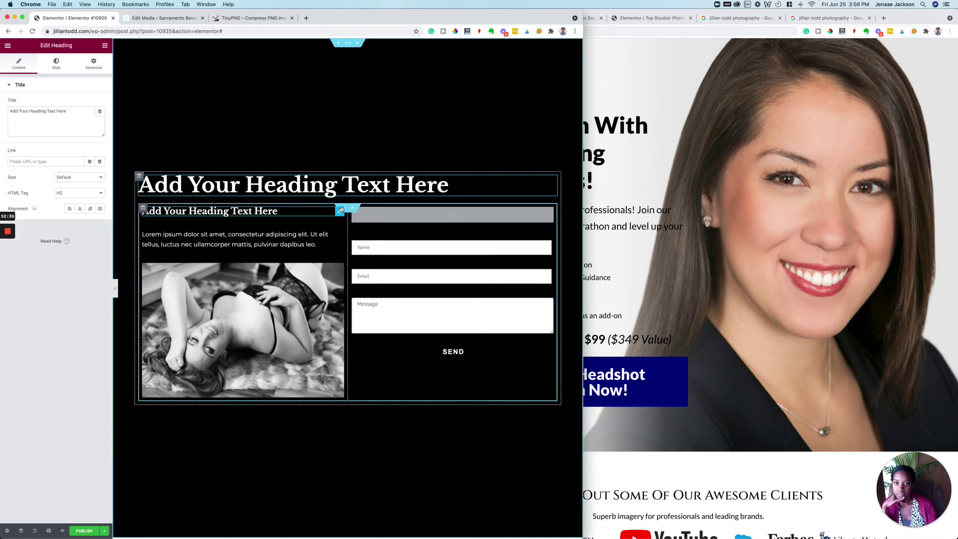
{"action": "mouse_move", "coordinate": [341, 210]}
{"action": "left_mouse_down"}
{"action": "mouse_move", "coordinate": [360, 194]}
{"action": "mouse_move", "coordinate": [342, 201]}
{"action": "left_mouse_up"}
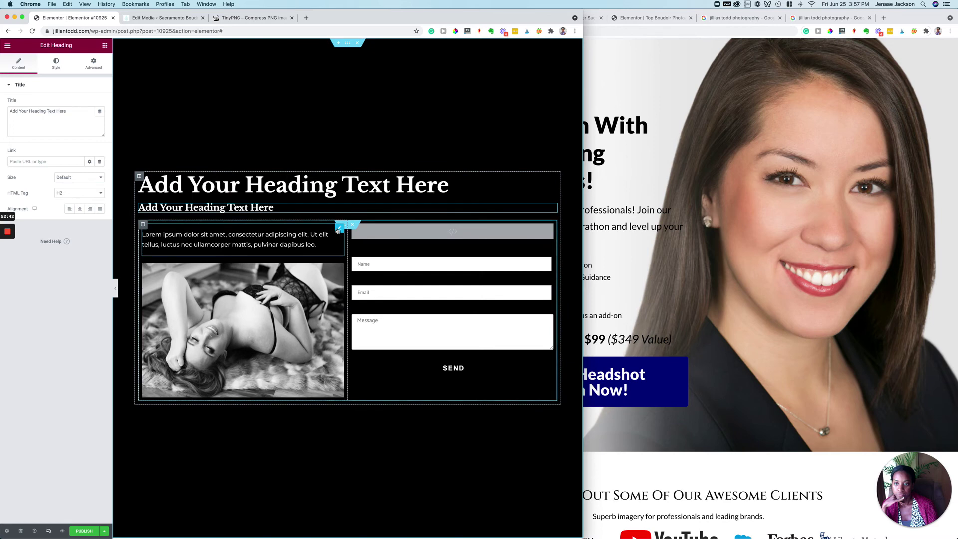
{"action": "left_click_drag", "start_coordinate": [334, 236], "coordinate": [322, 219]}
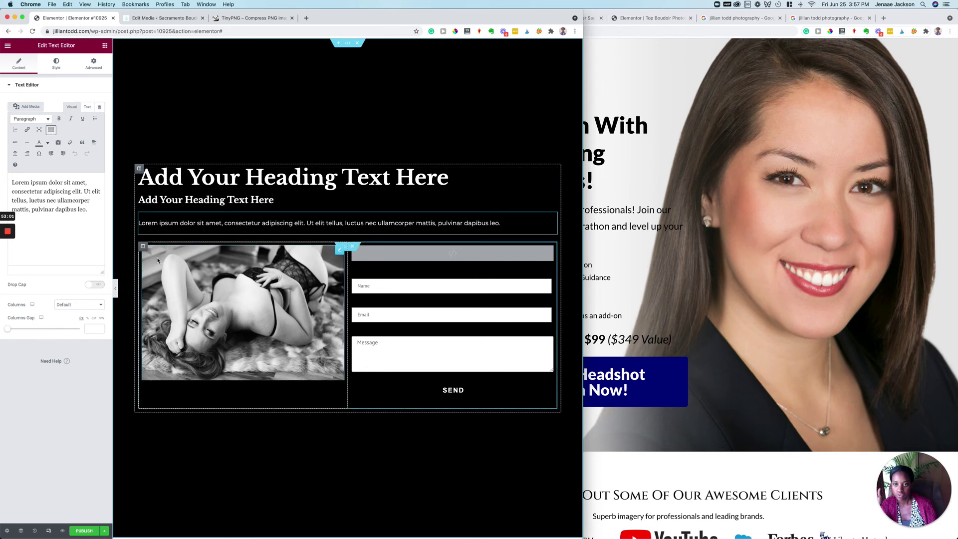
Add an Inner Section above the main heading and move the heading, subheading and paragraph into its first column in that order
{"action": "left_click", "coordinate": [105, 46]}
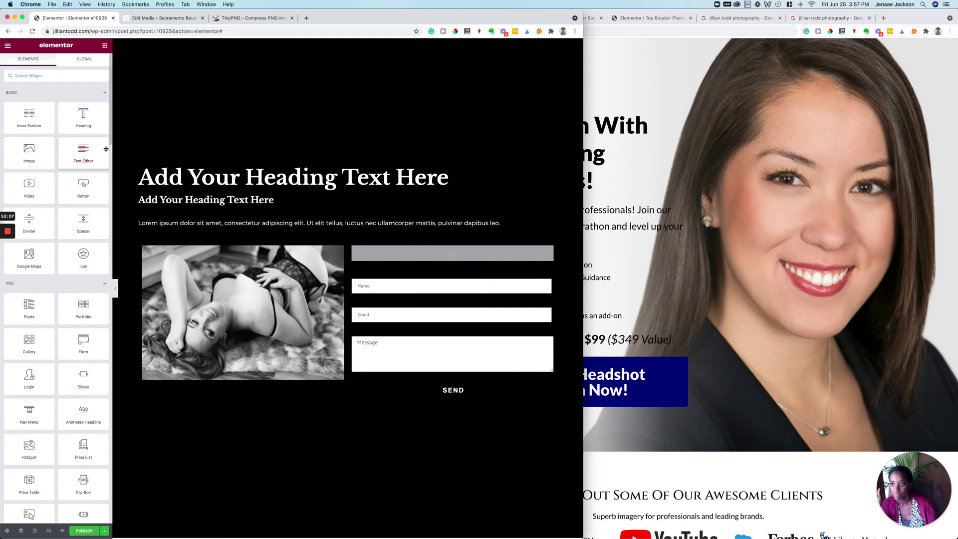
{"action": "left_click_drag", "start_coordinate": [43, 123], "coordinate": [200, 169]}
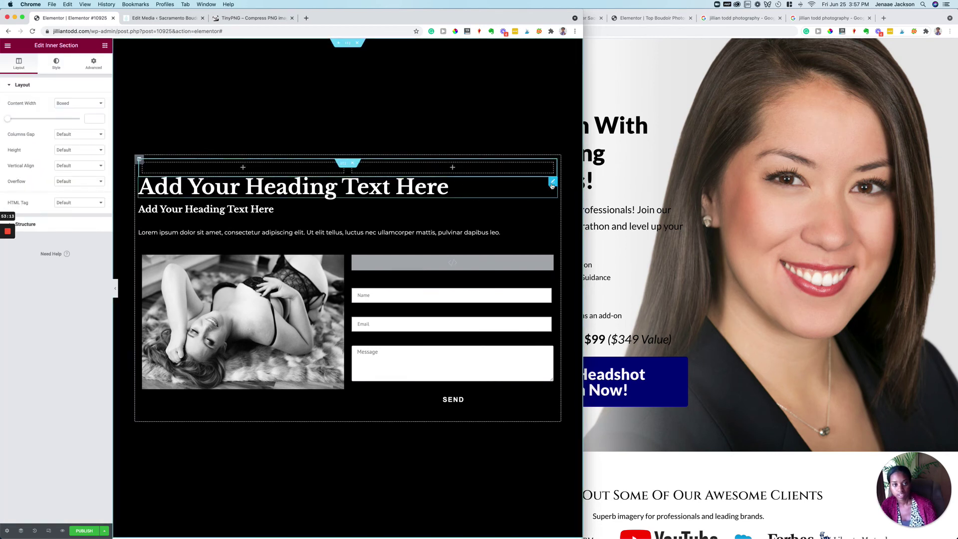
{"action": "left_click_drag", "start_coordinate": [552, 186], "coordinate": [287, 182]}
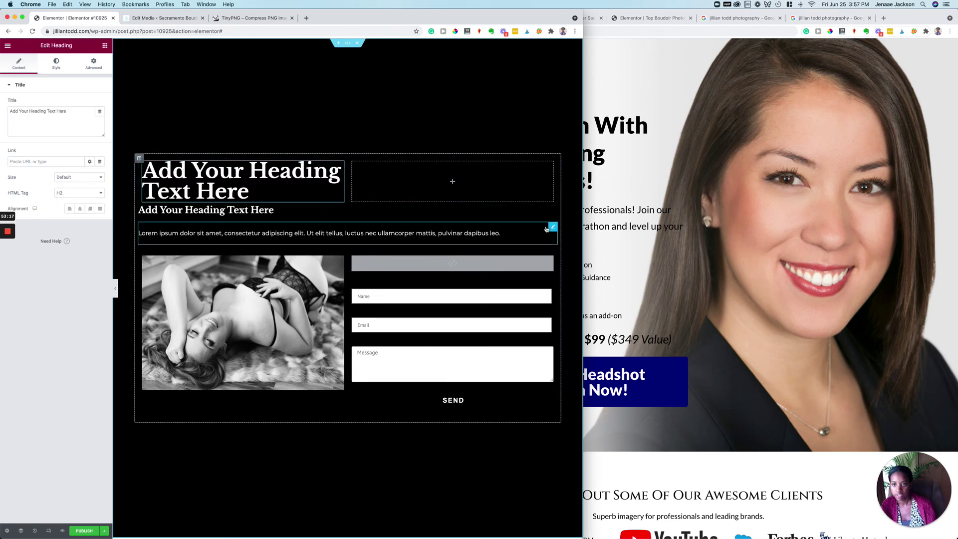
{"action": "left_click_drag", "start_coordinate": [546, 229], "coordinate": [269, 210]}
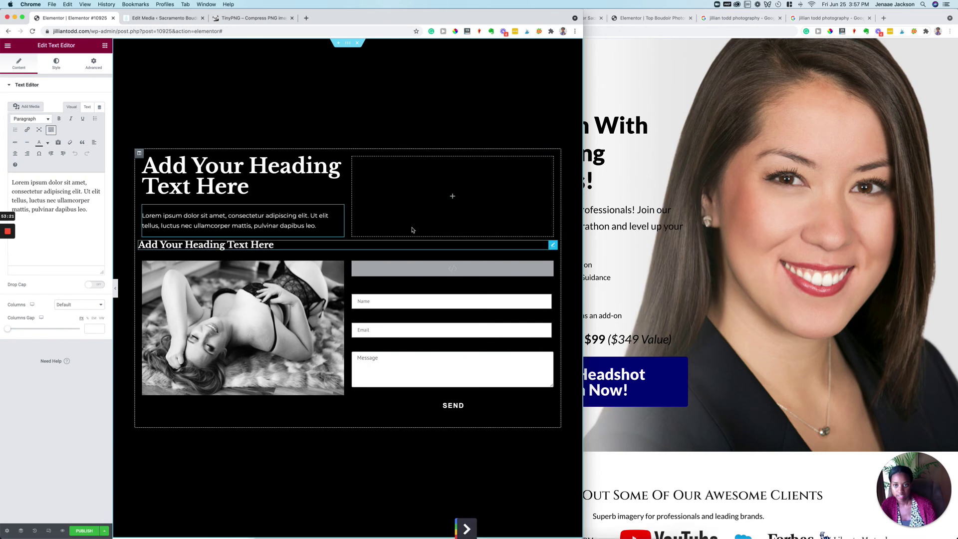
{"action": "right_click", "coordinate": [510, 246]}
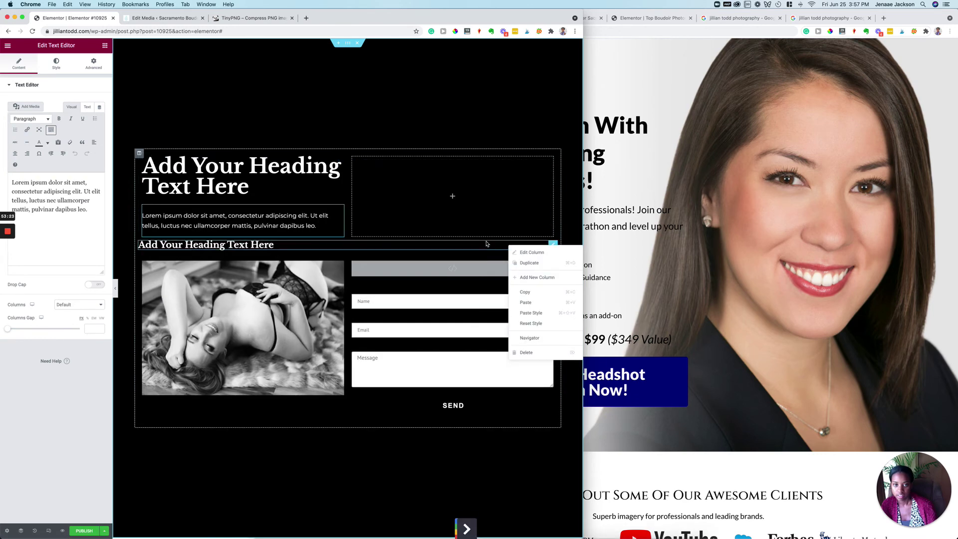
{"action": "left_click_drag", "start_coordinate": [549, 236], "coordinate": [275, 214]}
{"action": "left_click", "coordinate": [579, 219]}
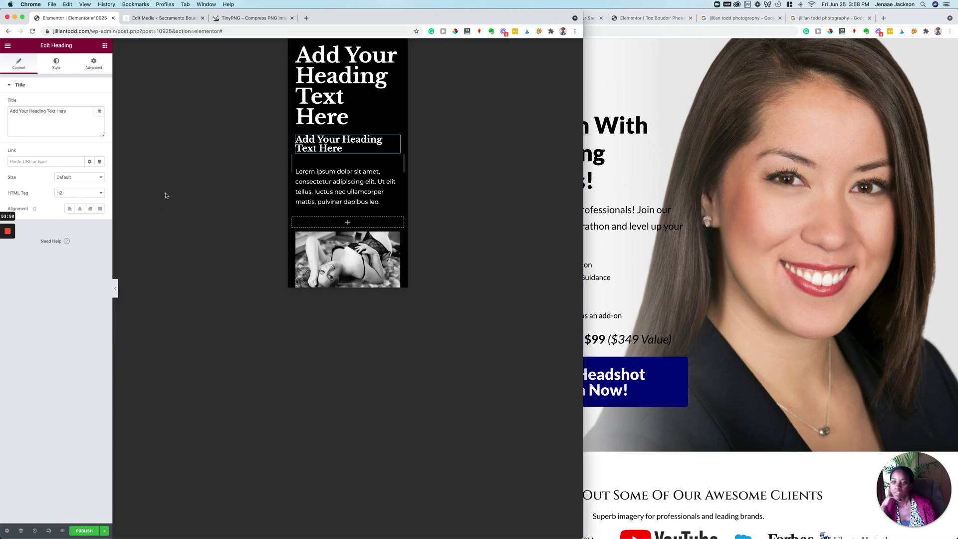
Check the stacking order of the rearranged opening section in the mobile preview
{"action": "scroll", "coordinate": [345, 185], "scroll_direction": "down", "scroll_amount": 5}
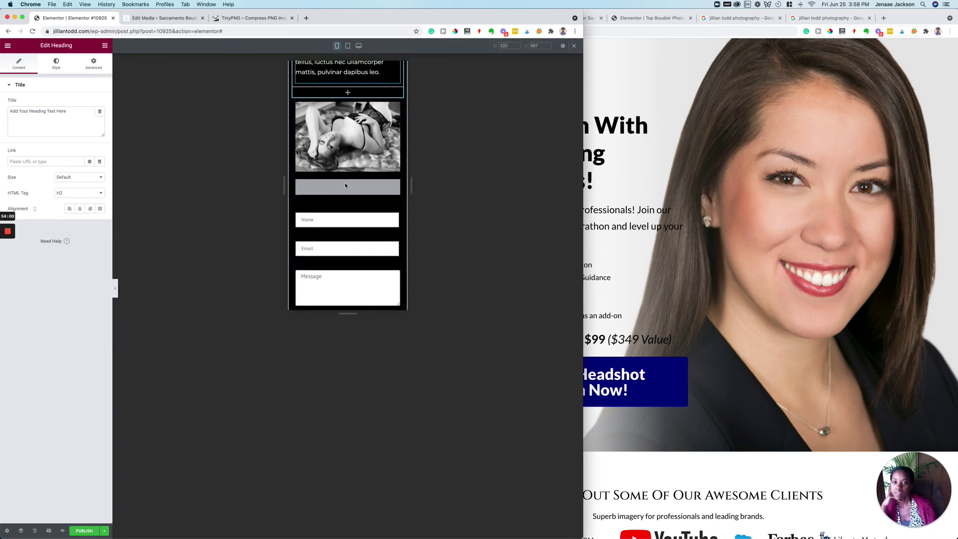
{"action": "scroll", "coordinate": [346, 186], "scroll_direction": "up", "scroll_amount": 5}
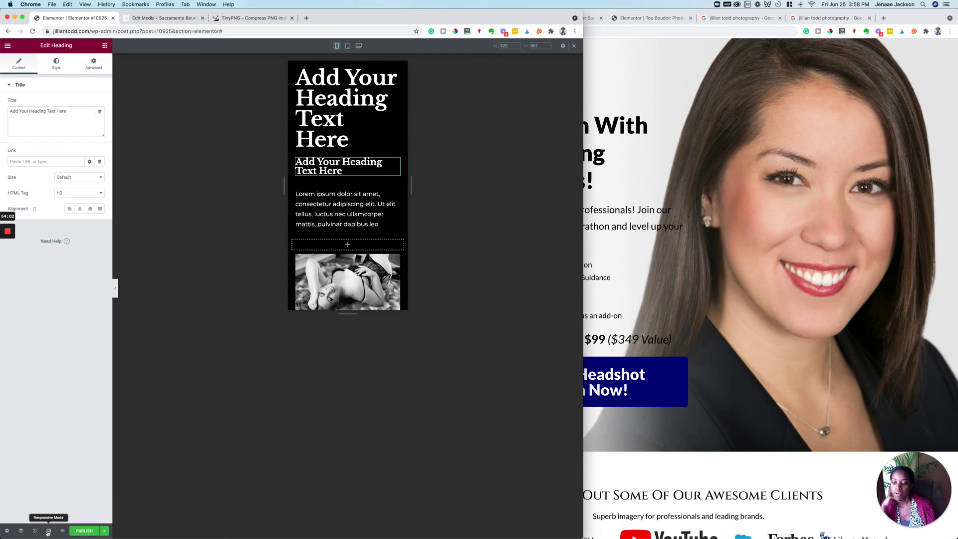
Return to the desktop layout, swap the form column ahead of the photo column, and delete the HTML widget above the form
{"action": "left_click", "coordinate": [48, 531]}
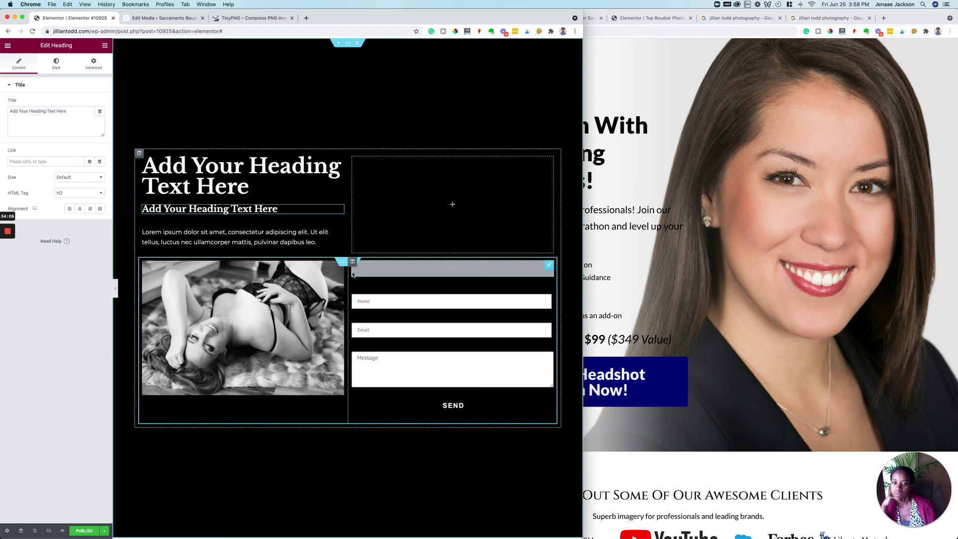
{"action": "left_click_drag", "start_coordinate": [352, 264], "coordinate": [183, 293]}
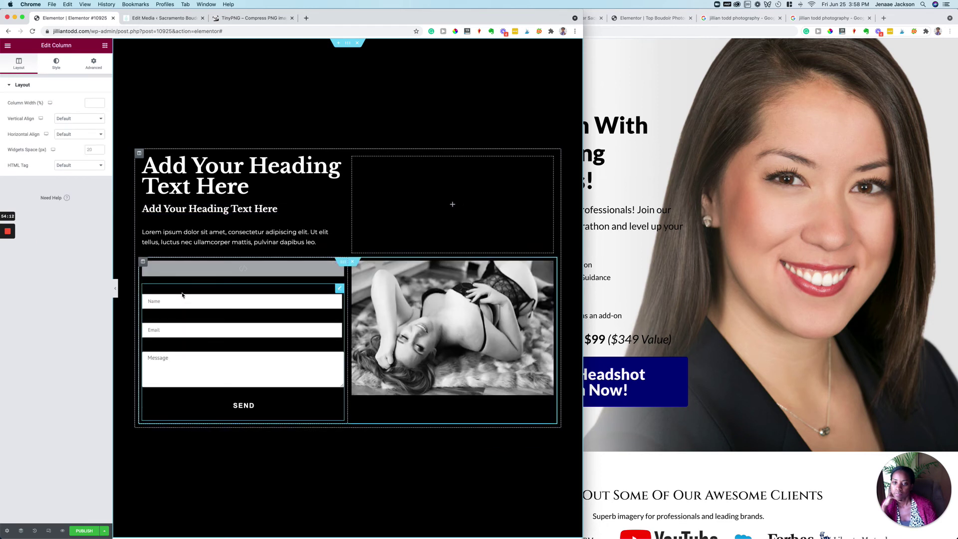
{"action": "left_click", "coordinate": [182, 294]}
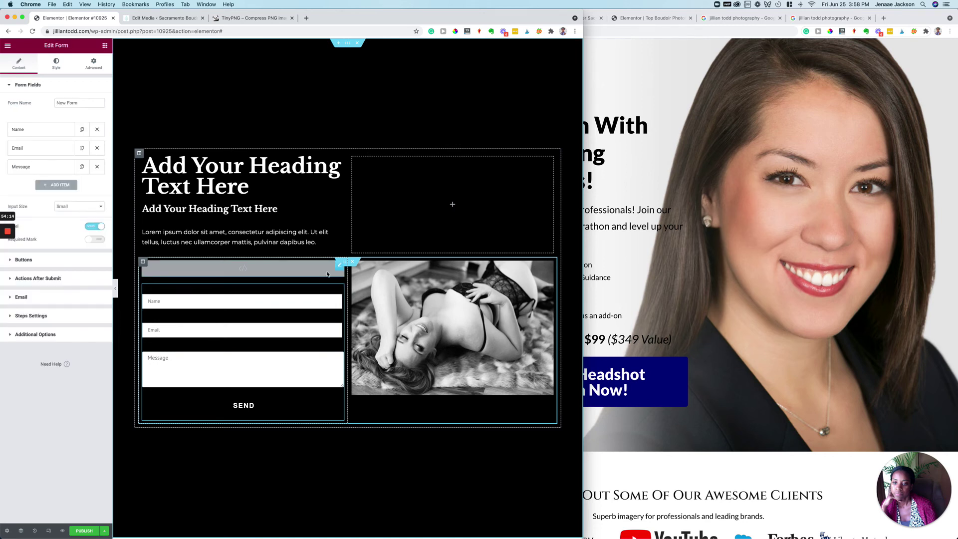
{"action": "right_click", "coordinate": [340, 267]}
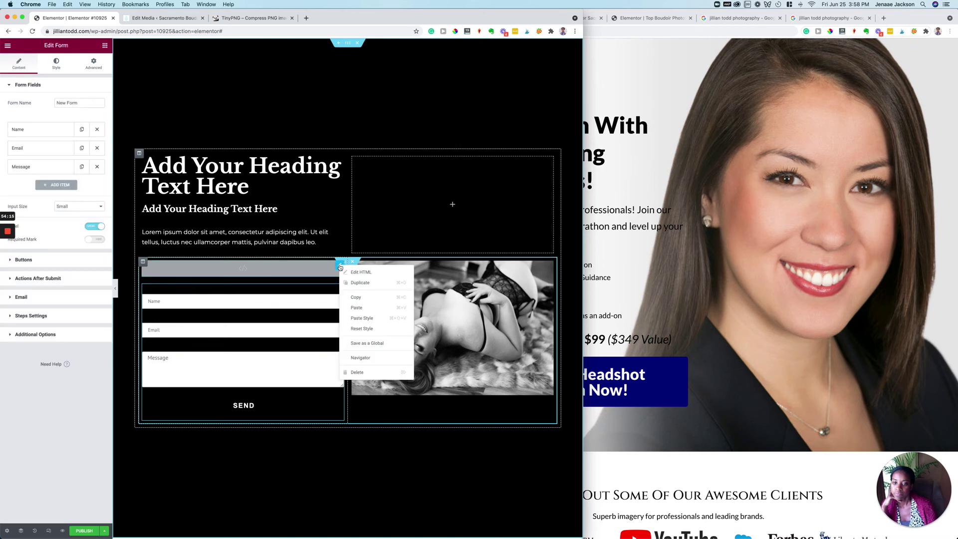
{"action": "left_click", "coordinate": [367, 372]}
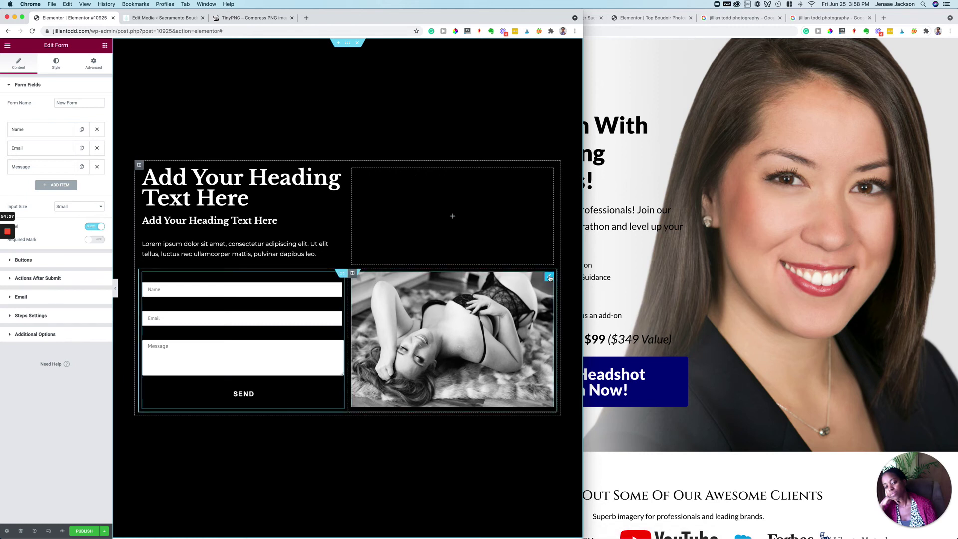
Replace the section's photo with the vertical black-and-white image sacramento-boudoir-photography-jillian-todd-anonymous-18.jpg, searching the media library for "portfolio"
{"action": "left_click", "coordinate": [550, 277]}
{"action": "left_click", "coordinate": [60, 71]}
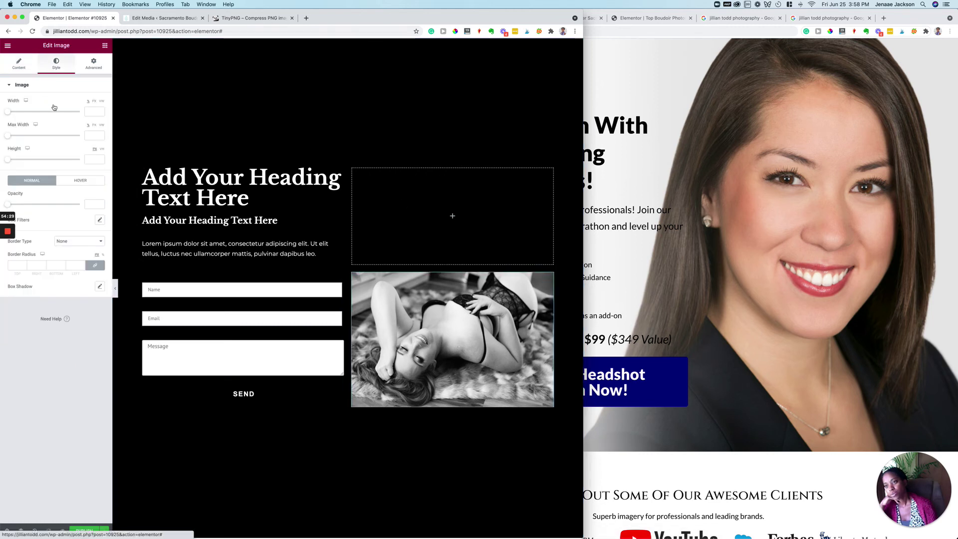
{"action": "left_click", "coordinate": [18, 63]}
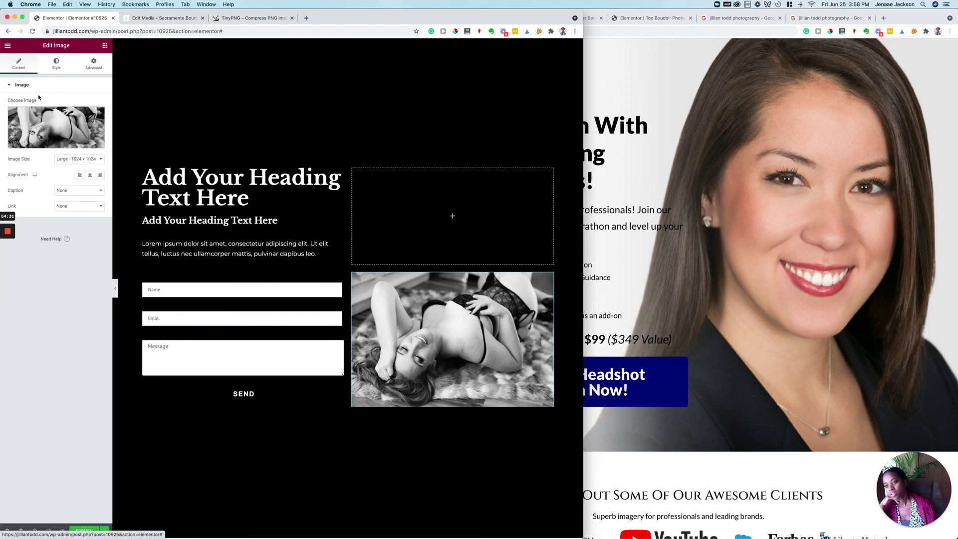
{"action": "left_click", "coordinate": [31, 131]}
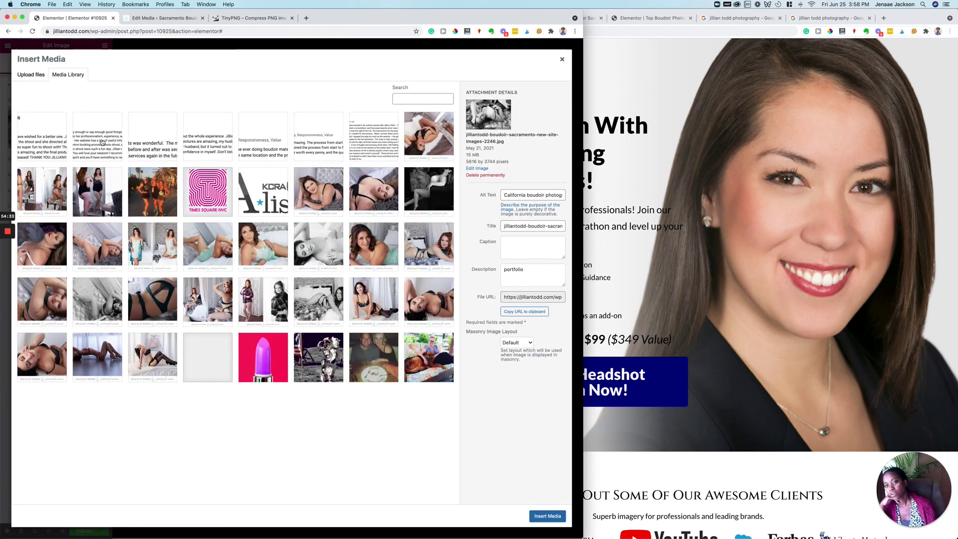
{"action": "left_click", "coordinate": [415, 99]}
{"action": "left_click", "coordinate": [409, 128]}
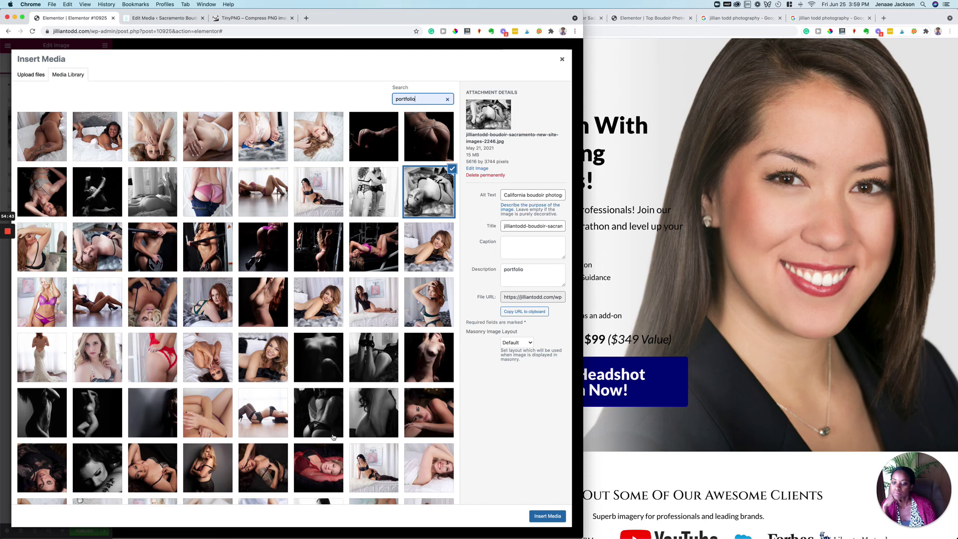
{"action": "left_click", "coordinate": [390, 416]}
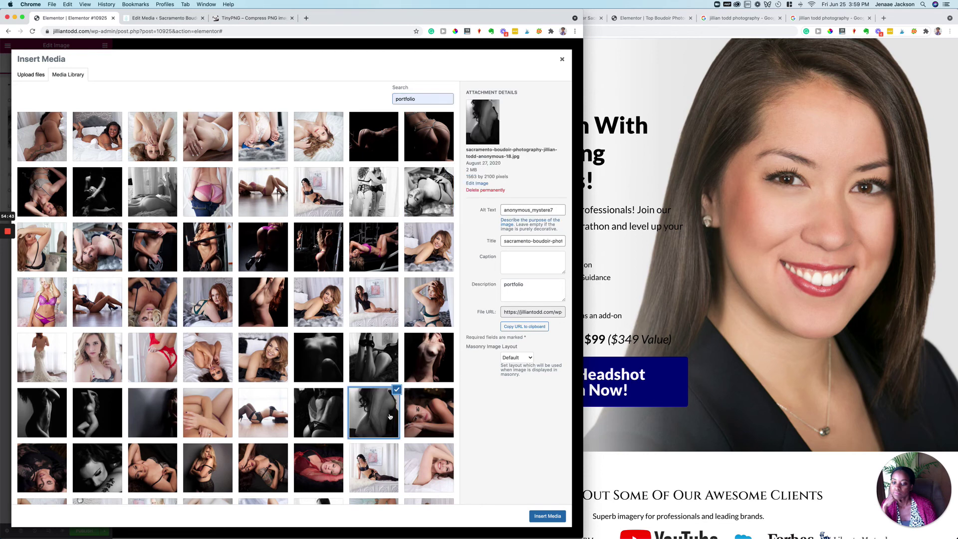
{"action": "left_click", "coordinate": [538, 522]}
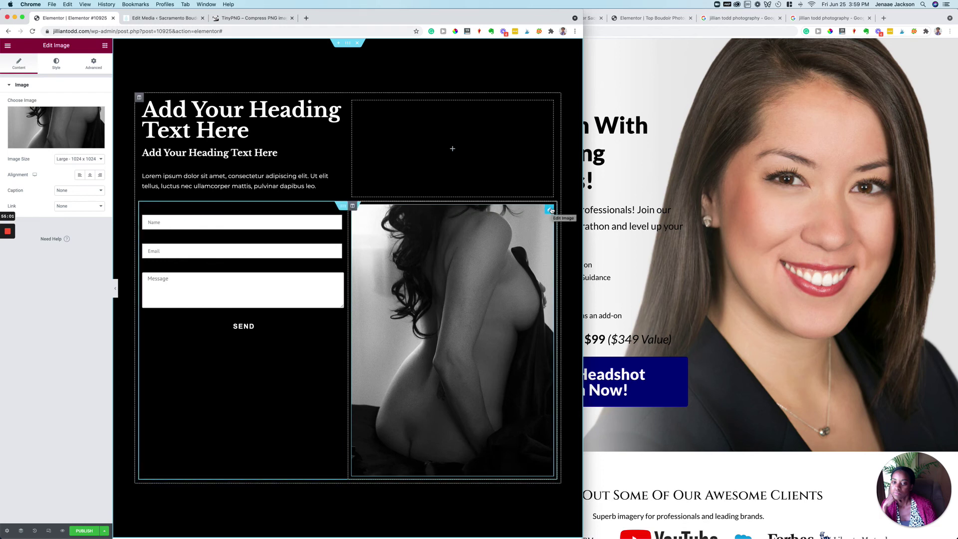
Unlink the photo column's margin values and set its top margin to -300 px on desktop
{"action": "left_click", "coordinate": [94, 64]}
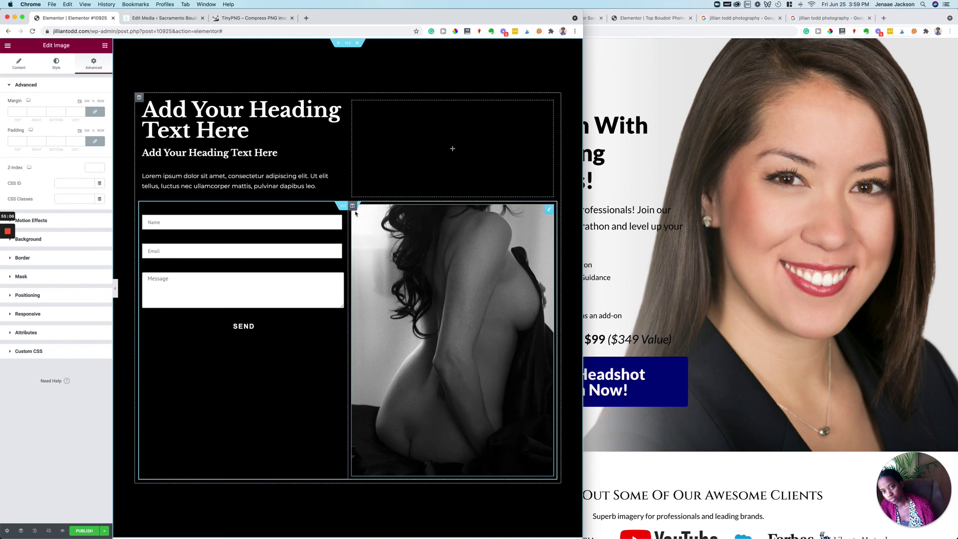
{"action": "left_click", "coordinate": [352, 205]}
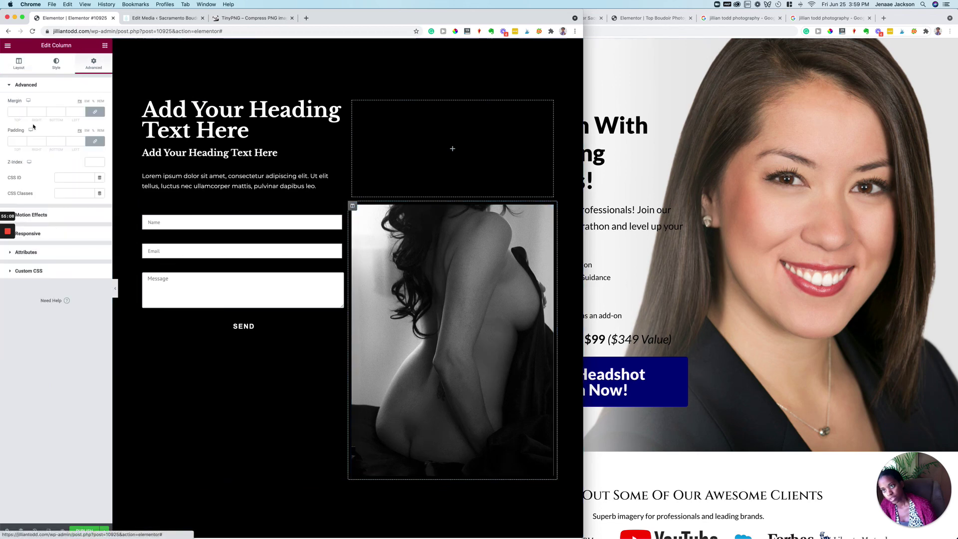
{"action": "left_click", "coordinate": [95, 112]}
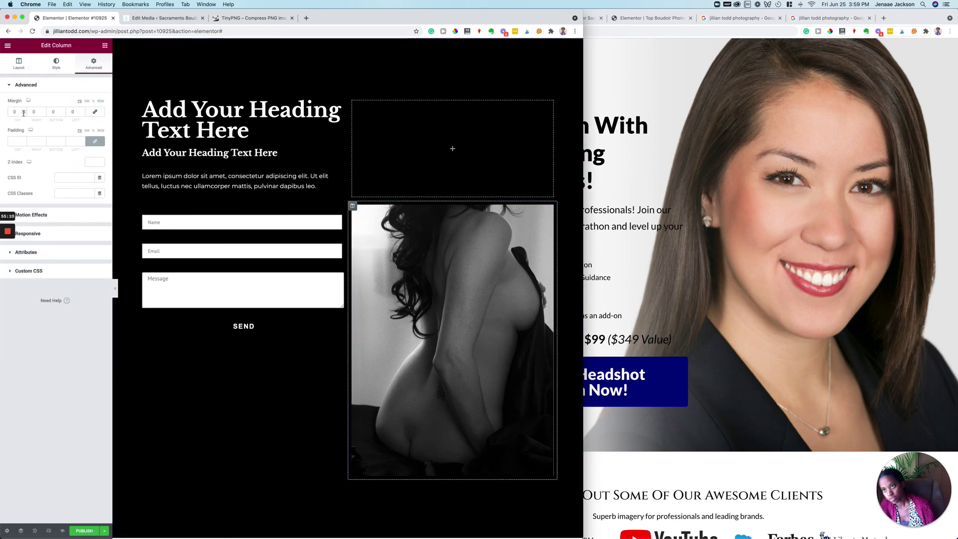
{"action": "left_click", "coordinate": [23, 114]}
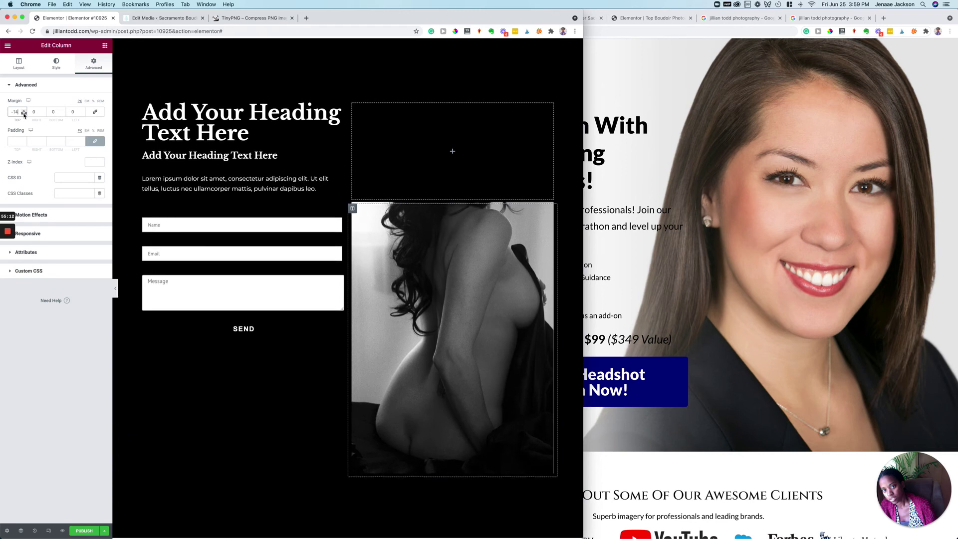
{"action": "left_click", "coordinate": [24, 114]}
{"action": "left_click", "coordinate": [24, 113]}
{"action": "left_click", "coordinate": [23, 114]}
{"action": "left_click", "coordinate": [24, 114]}
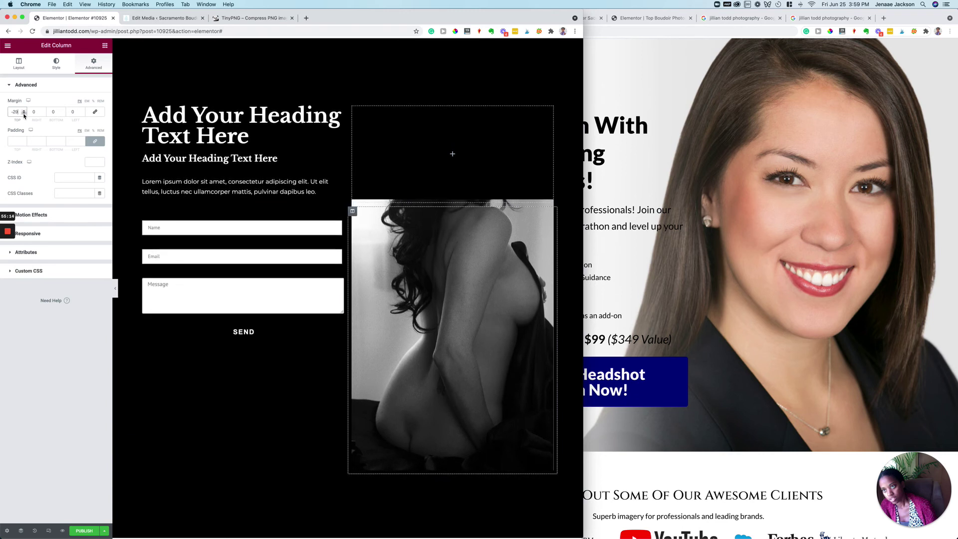
{"action": "left_click", "coordinate": [24, 113]}
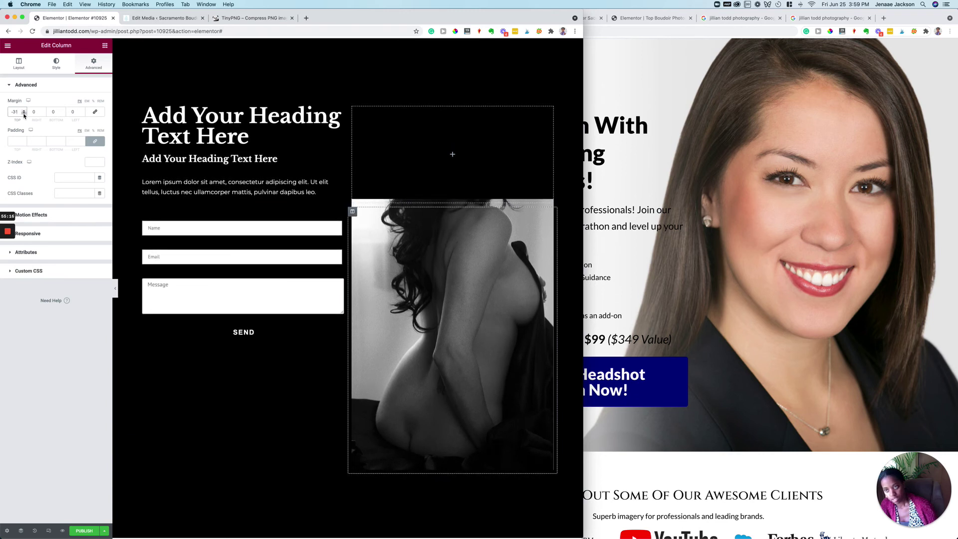
{"action": "left_click", "coordinate": [24, 114]}
{"action": "key", "text": "BackSpace"}
{"action": "type", "text": "00"}
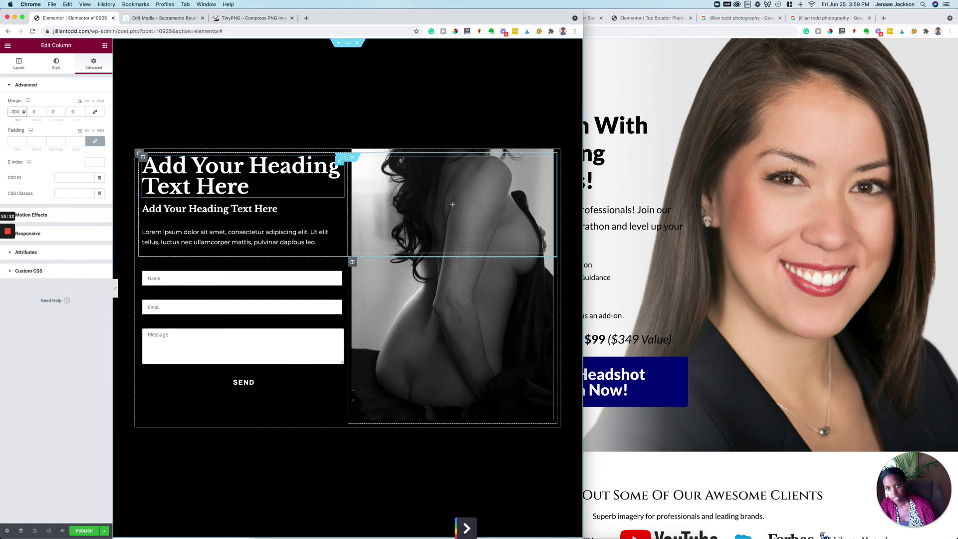
Set the photo column's mobile margins to 0 on all sides and check the stacked section in the mobile preview
{"action": "left_click", "coordinate": [50, 532]}
{"action": "scroll", "coordinate": [300, 194], "scroll_direction": "down", "scroll_amount": 5}
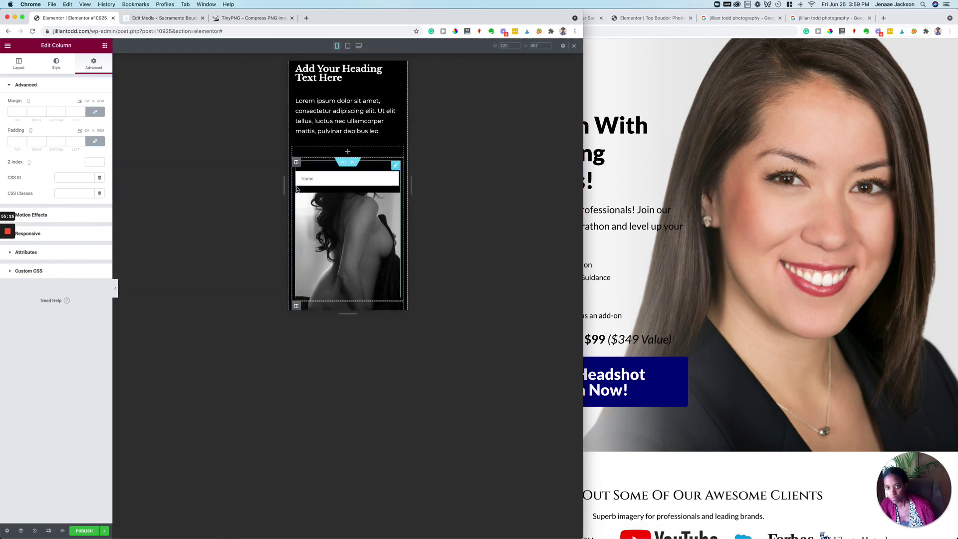
{"action": "scroll", "coordinate": [349, 150], "scroll_direction": "up", "scroll_amount": 5}
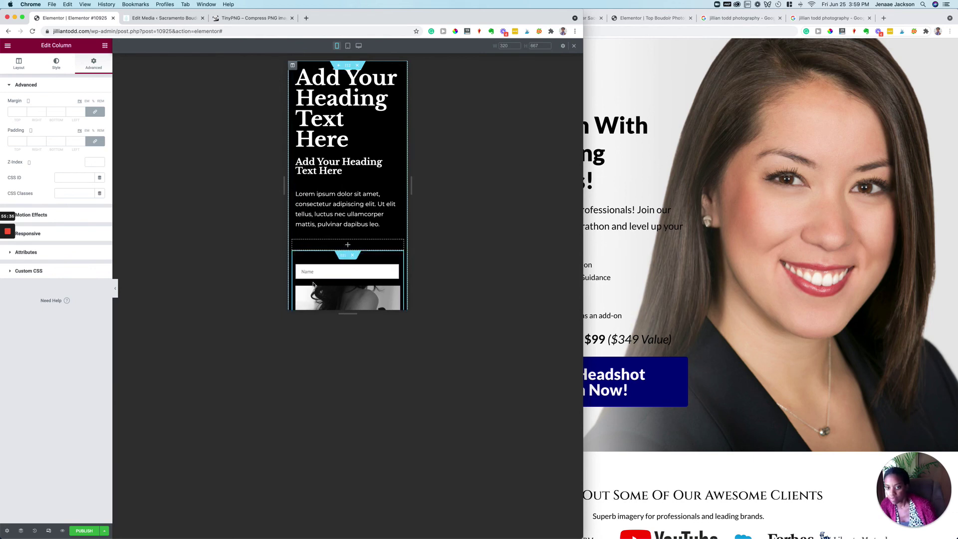
{"action": "scroll", "coordinate": [319, 276], "scroll_direction": "down", "scroll_amount": 2}
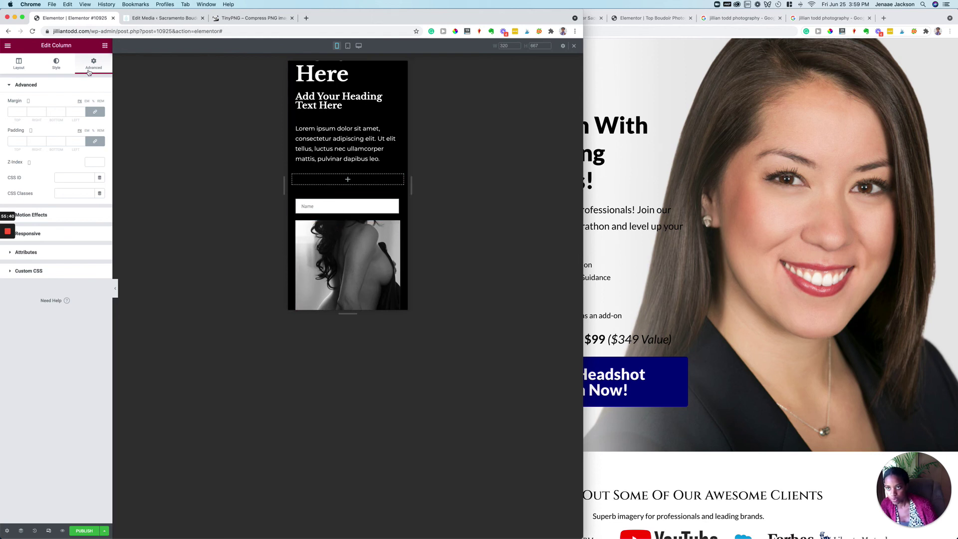
{"action": "left_click", "coordinate": [95, 111]}
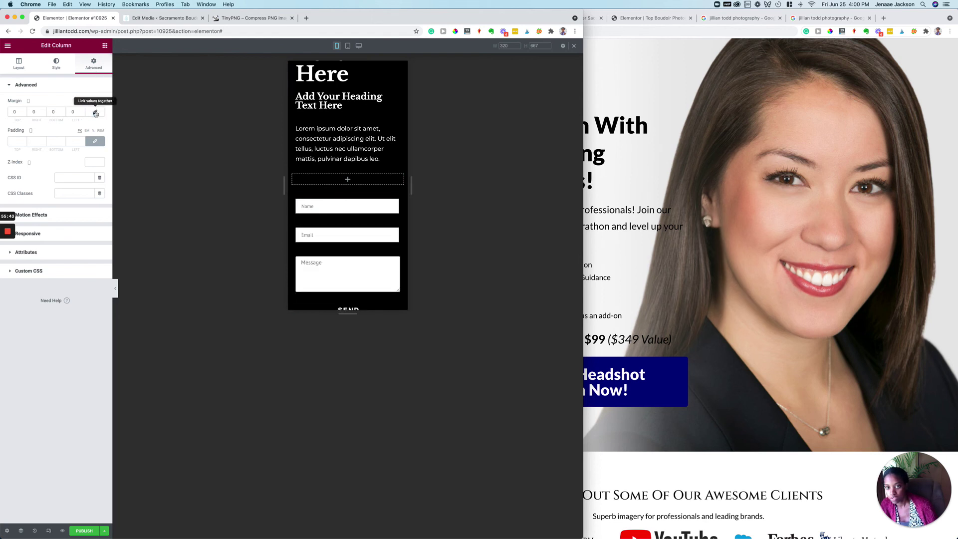
{"action": "left_click", "coordinate": [95, 113]}
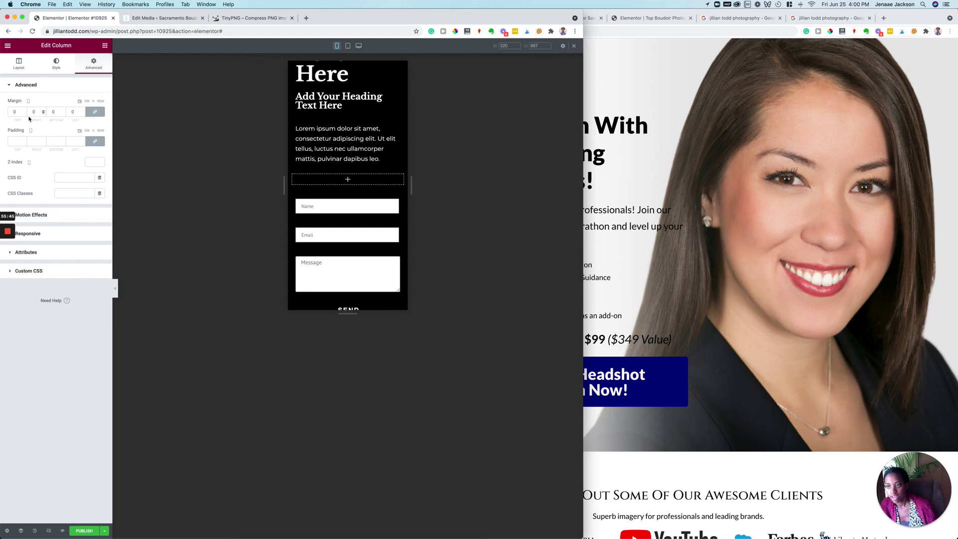
{"action": "left_click", "coordinate": [28, 116]}
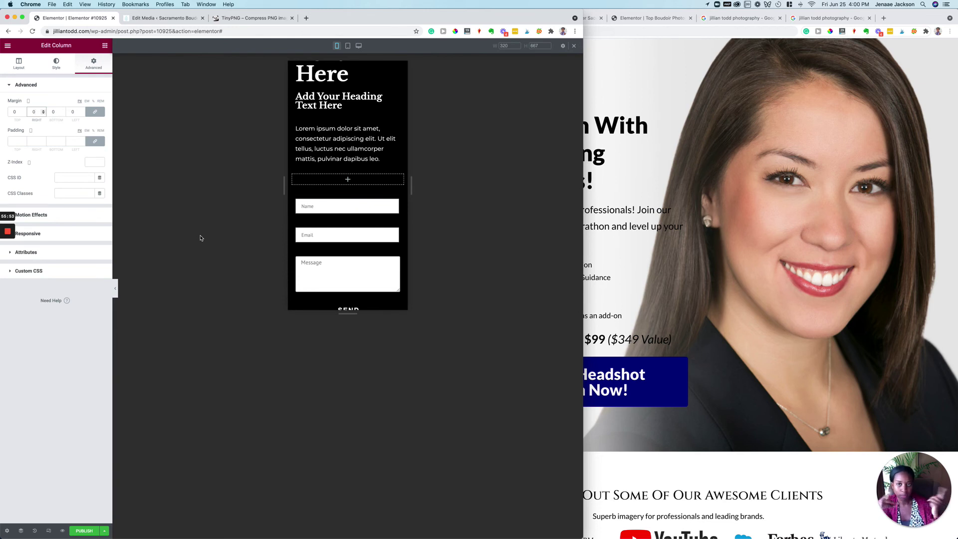
{"action": "scroll", "coordinate": [367, 204], "scroll_direction": "up", "scroll_amount": 3}
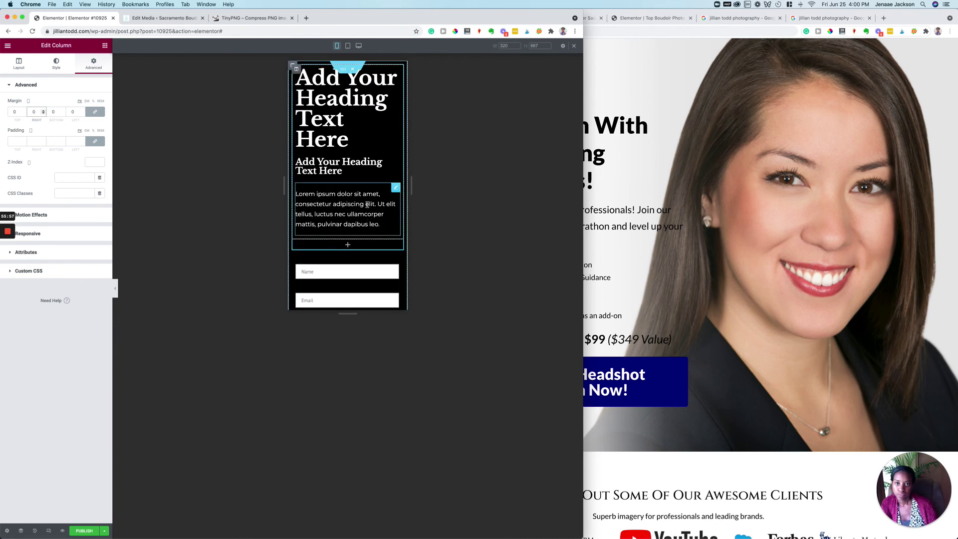
{"action": "scroll", "coordinate": [368, 205], "scroll_direction": "down", "scroll_amount": 5}
{"action": "scroll", "coordinate": [367, 204], "scroll_direction": "up", "scroll_amount": 5}
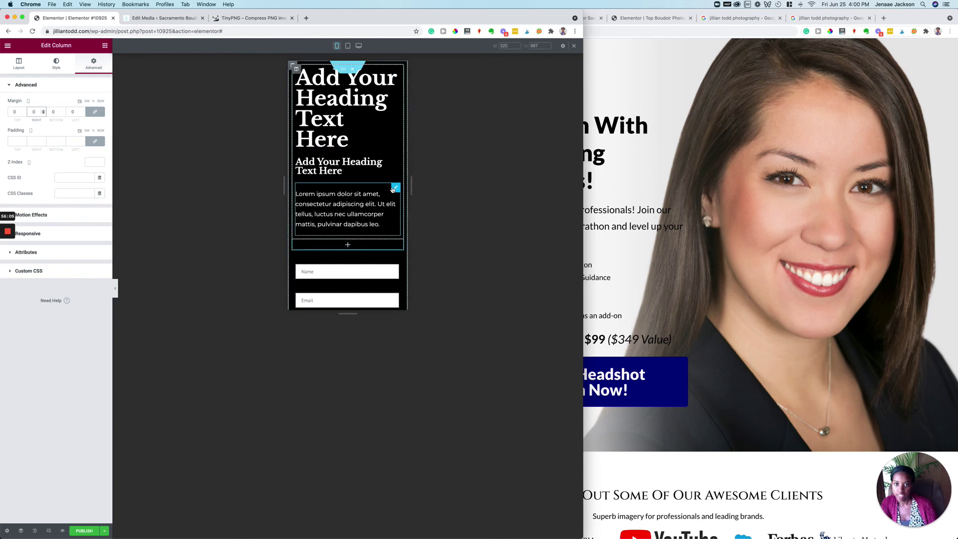
Return to the desktop layout, move the lorem ipsum paragraph below the form, and delete it
{"action": "left_click", "coordinate": [48, 531]}
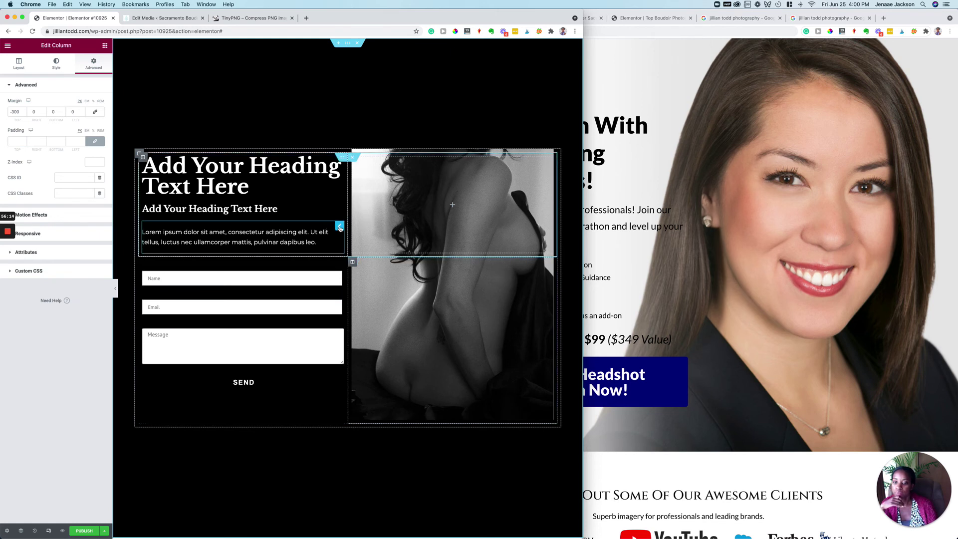
{"action": "left_click_drag", "start_coordinate": [340, 228], "coordinate": [262, 385]}
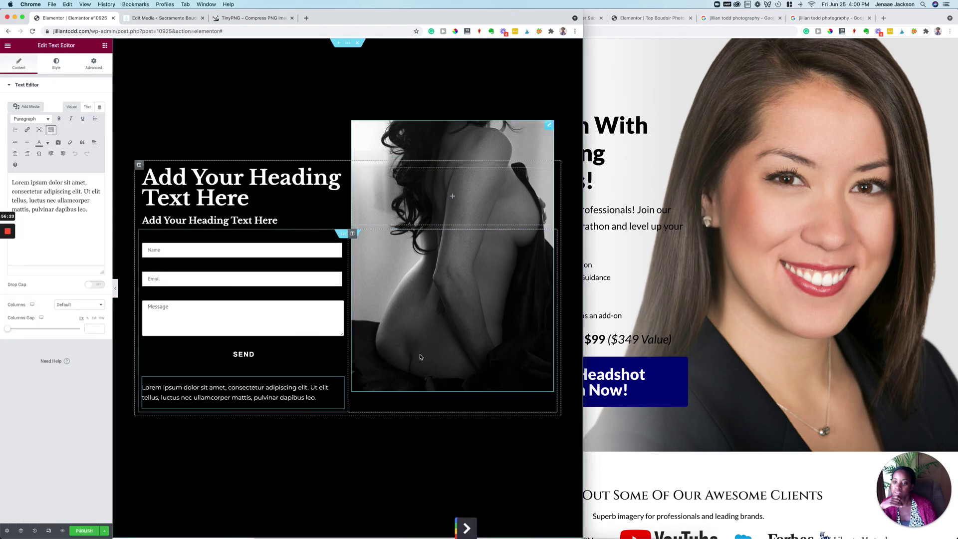
{"action": "right_click", "coordinate": [340, 385]}
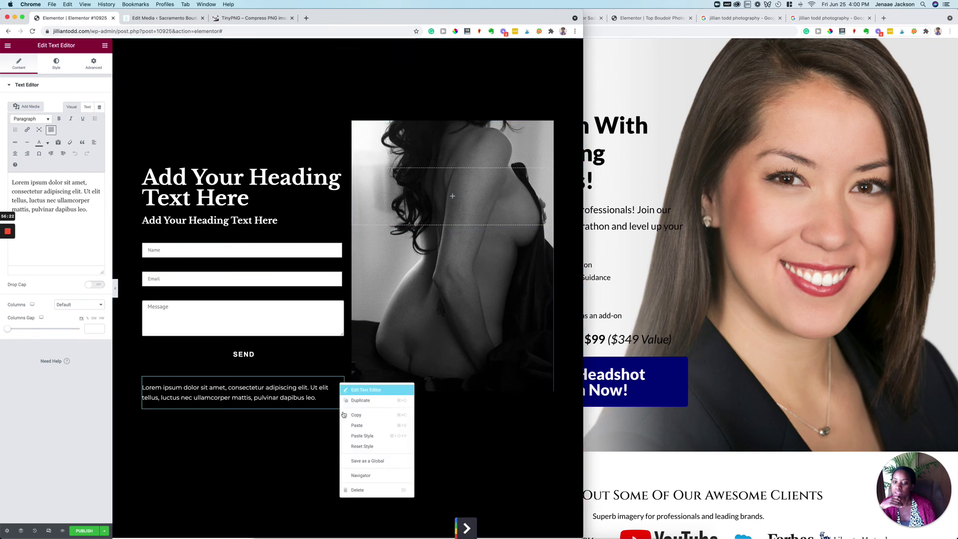
{"action": "left_click", "coordinate": [358, 493]}
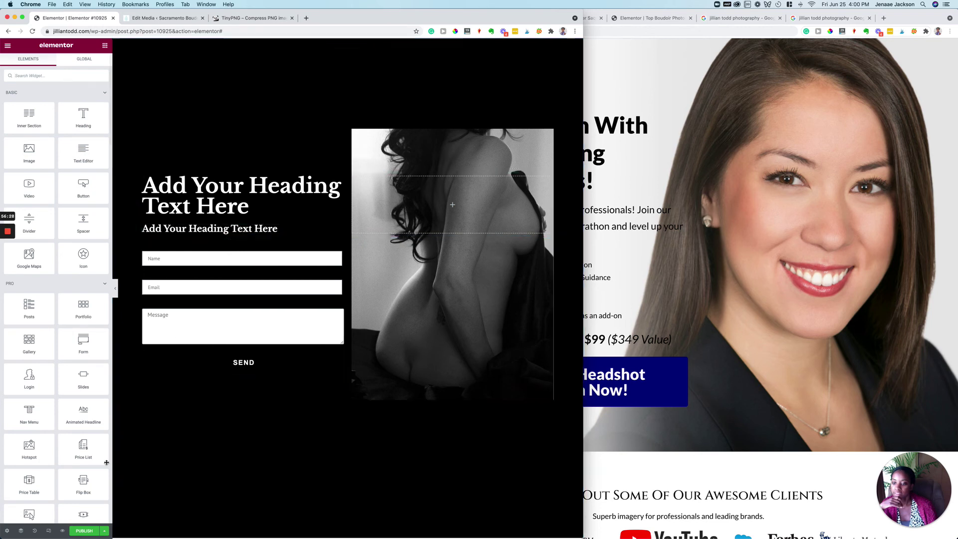
Check the section in mobile view and set the main heading's mobile font size to 39 px
{"action": "left_click", "coordinate": [49, 532]}
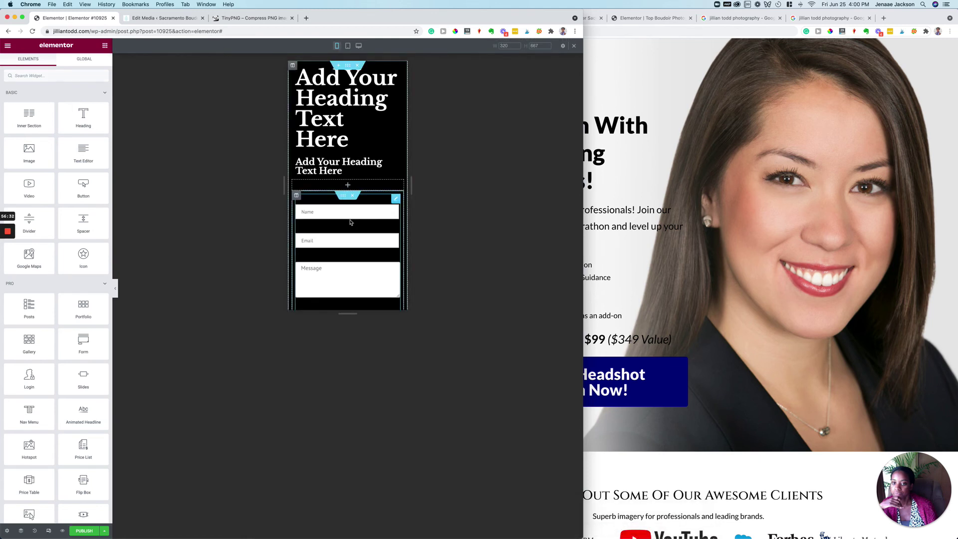
{"action": "scroll", "coordinate": [350, 220], "scroll_direction": "down", "scroll_amount": 3}
{"action": "scroll", "coordinate": [350, 199], "scroll_direction": "up", "scroll_amount": 5}
{"action": "left_click", "coordinate": [348, 116]}
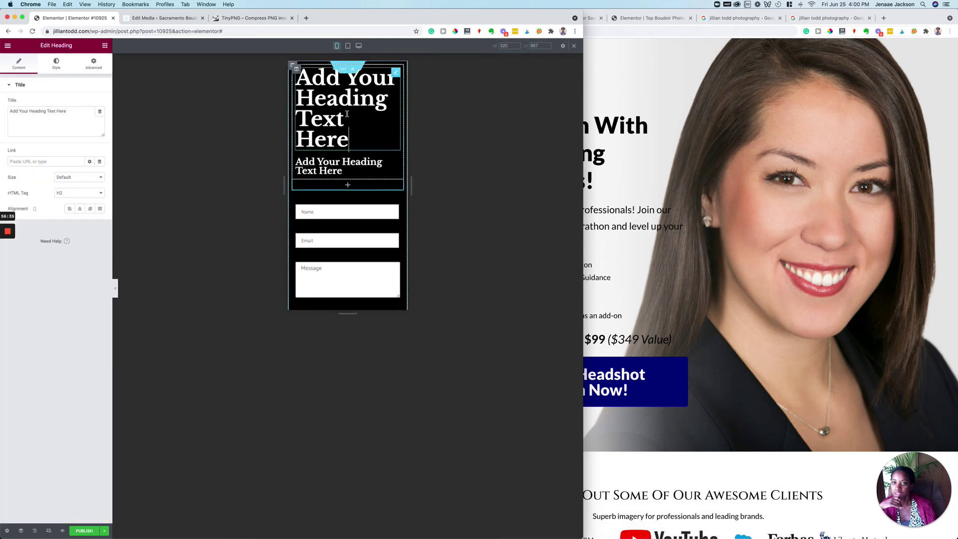
{"action": "left_click", "coordinate": [57, 64]}
{"action": "left_click", "coordinate": [99, 118]}
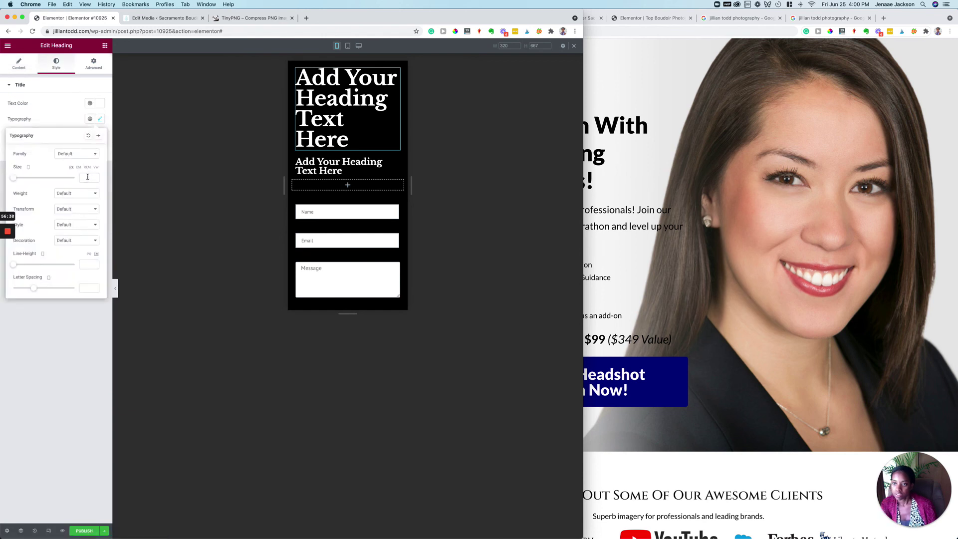
{"action": "left_click", "coordinate": [88, 177]}
{"action": "type", "text": "35"}
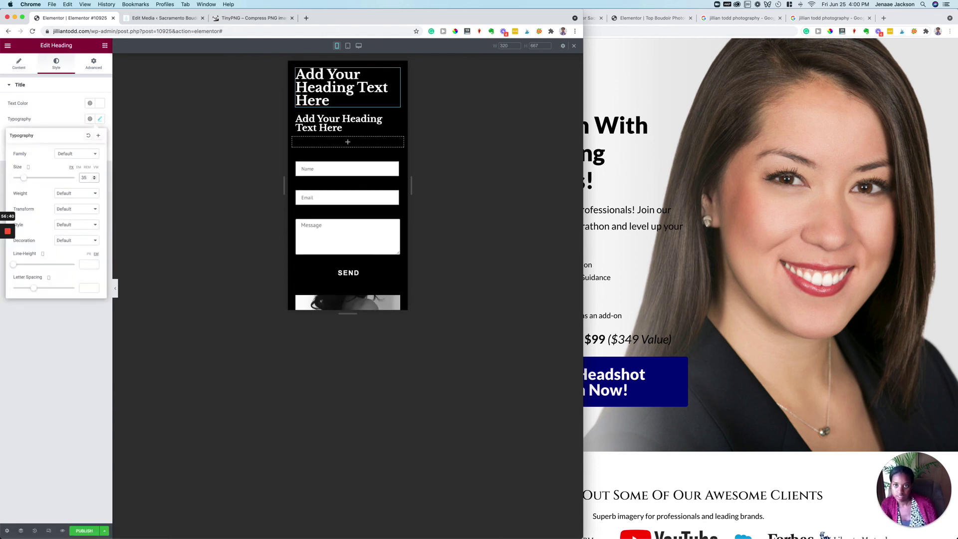
{"action": "key", "text": "Up"}
{"action": "key", "text": "Up"}
{"action": "key", "text": "Up"}
{"action": "key", "text": "Up"}
{"action": "key", "text": "Up"}
{"action": "key", "text": "Up"}
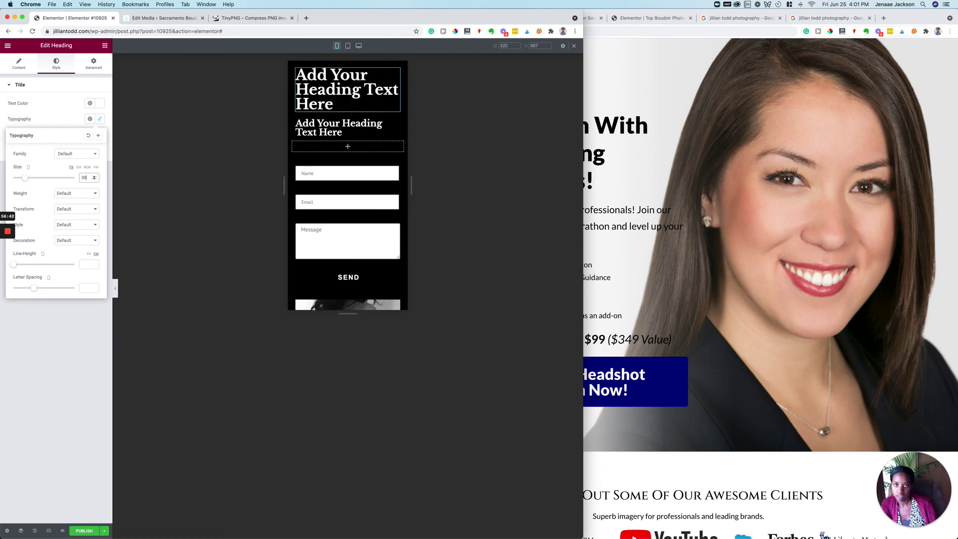
Set the main heading's mobile font size to 45 px
{"action": "key", "text": "Up"}
{"action": "key", "text": "Up"}
{"action": "key", "text": "Up"}
{"action": "key", "text": "Up"}
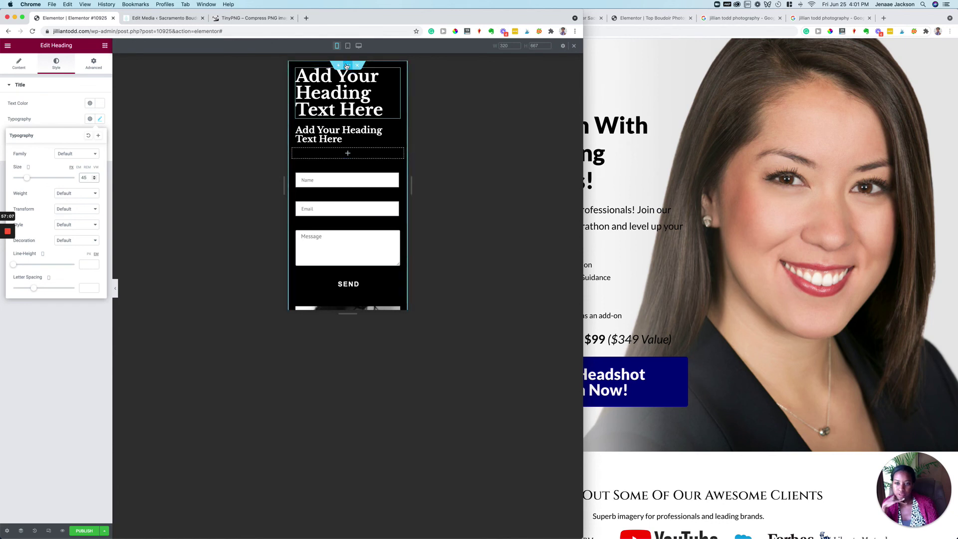
Unlink the black section's mobile padding values and set its top padding to 25 px
{"action": "left_click", "coordinate": [347, 66]}
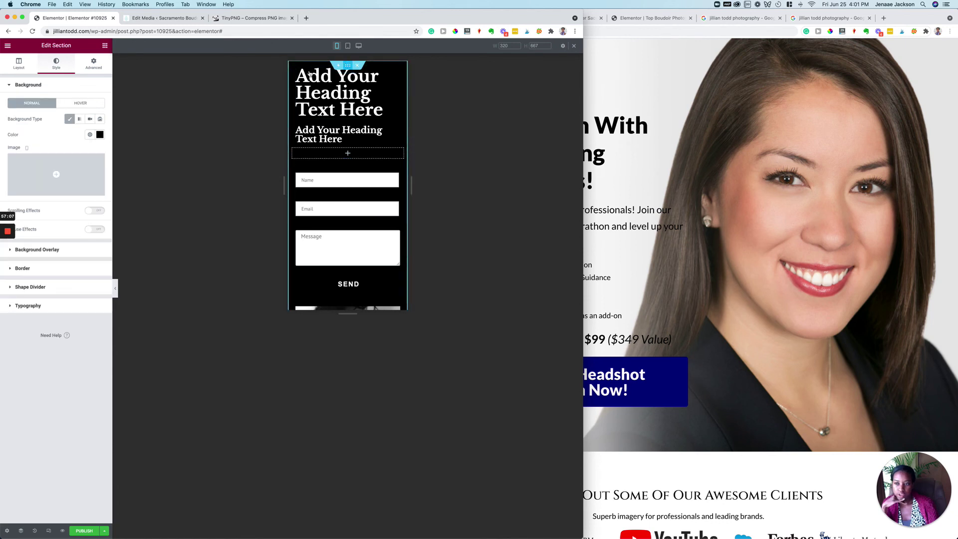
{"action": "left_click", "coordinate": [94, 67]}
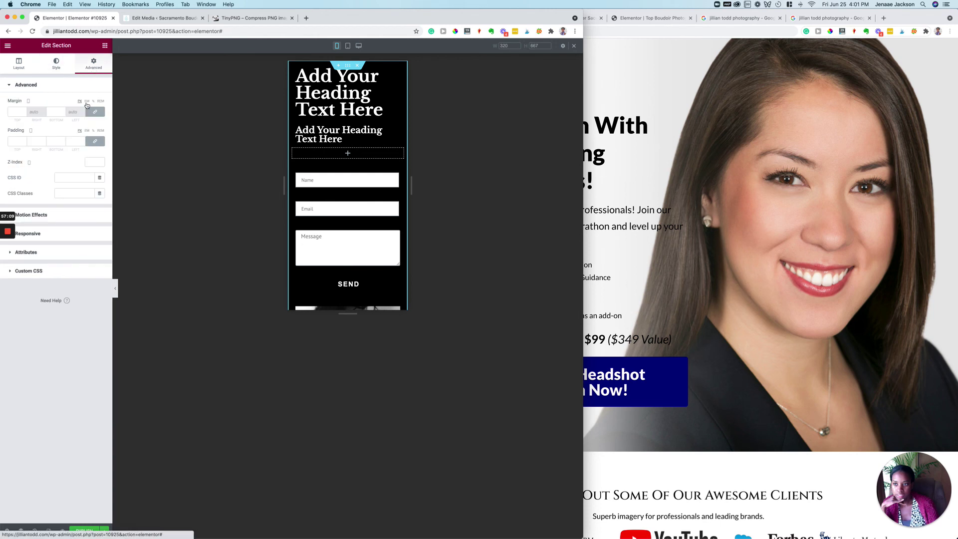
{"action": "left_click", "coordinate": [95, 143]}
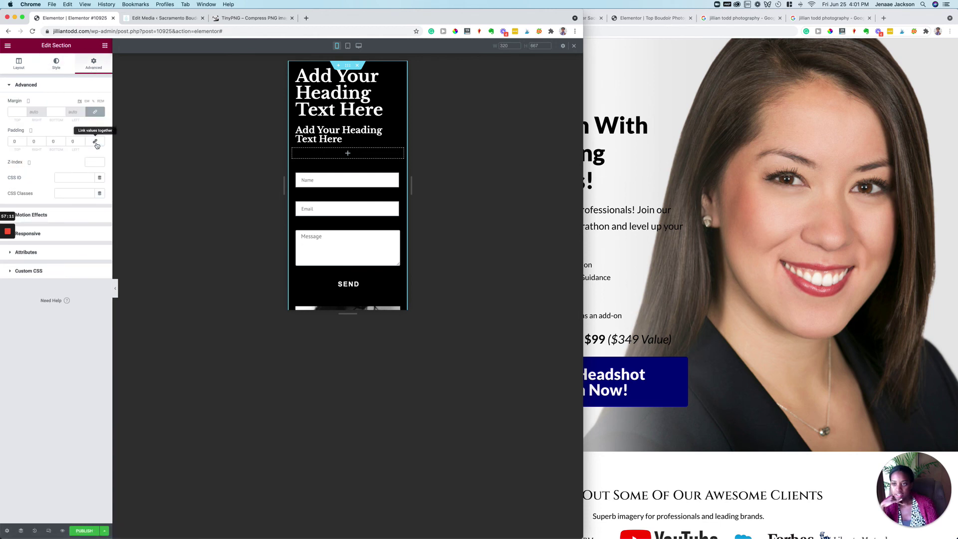
{"action": "left_click", "coordinate": [13, 141]}
{"action": "type", "text": "100"}
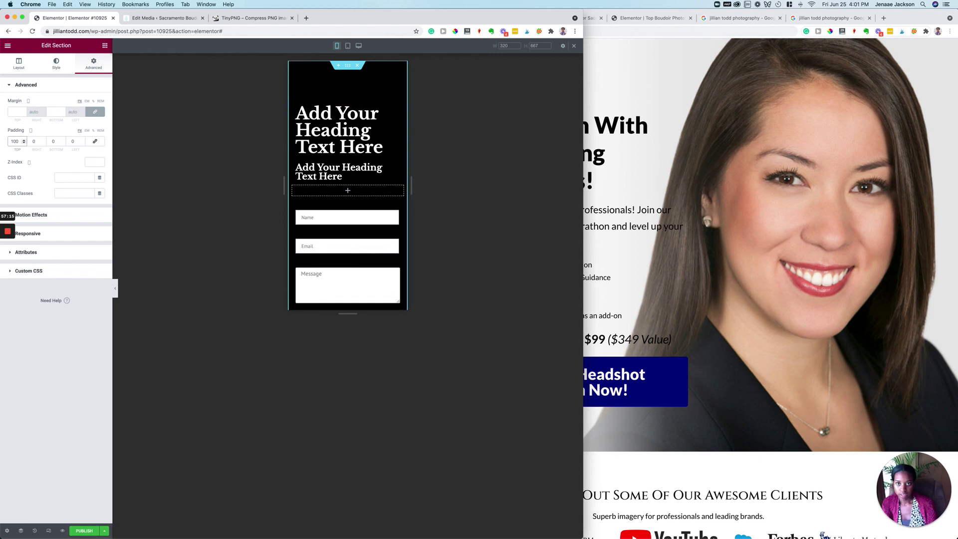
{"action": "key", "text": "BackSpace"}
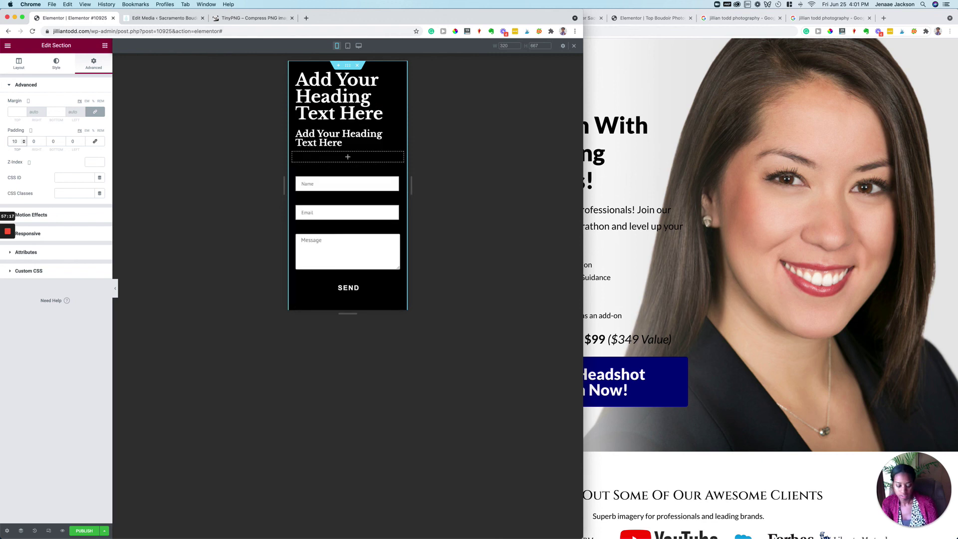
{"action": "key", "text": "BackSpace"}
{"action": "key", "text": "BackSpace"}
{"action": "type", "text": "50"}
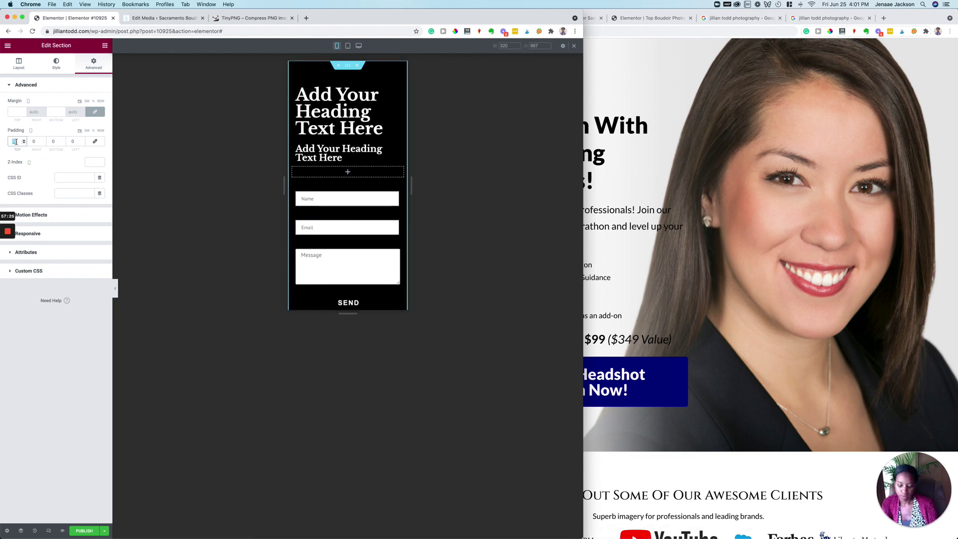
{"action": "type", "text": "25"}
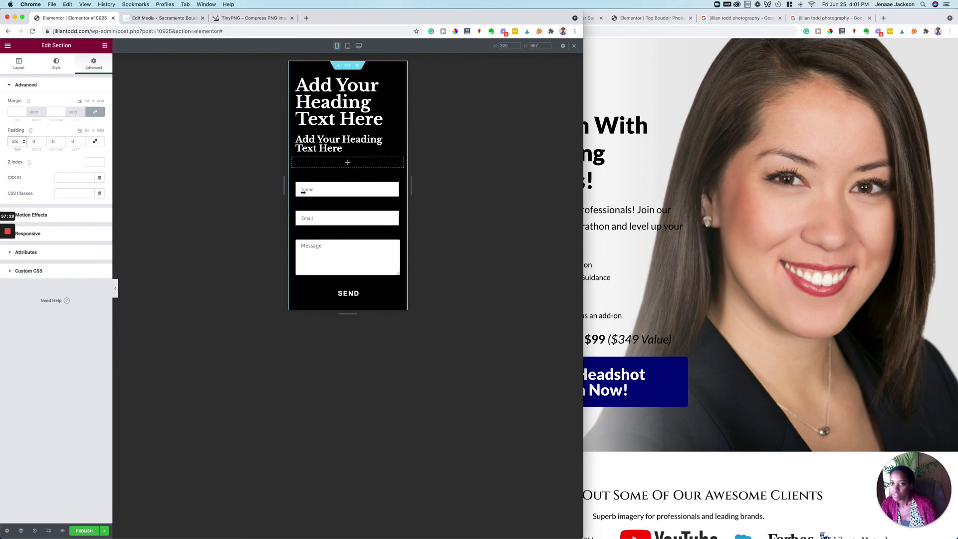
Set the section's mobile bottom padding to 25 px and return to the desktop layout
{"action": "scroll", "coordinate": [303, 191], "scroll_direction": "down", "scroll_amount": 8}
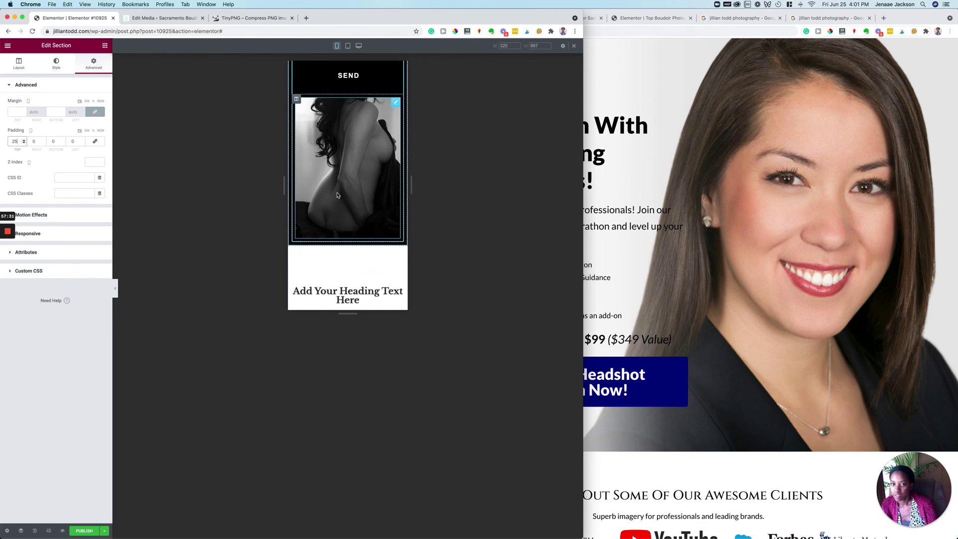
{"action": "left_click", "coordinate": [51, 141]}
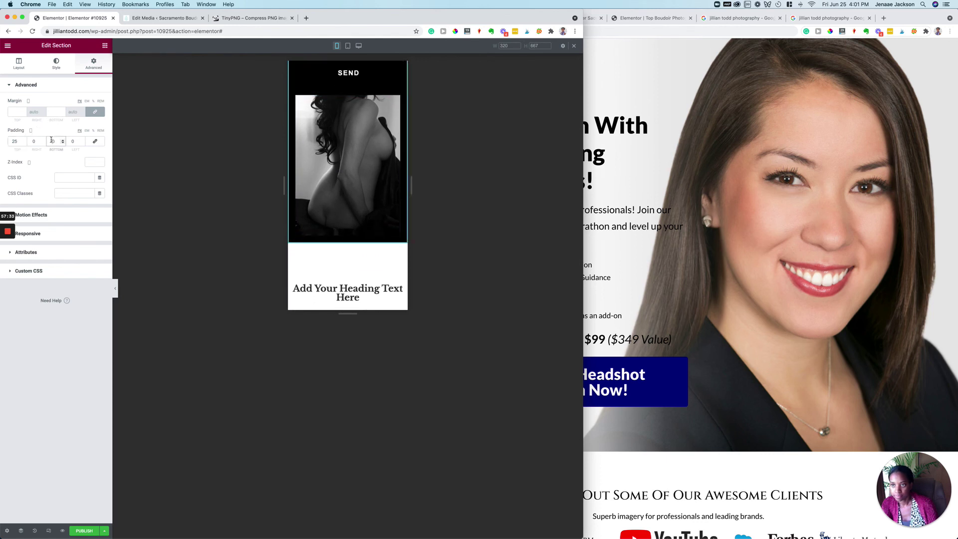
{"action": "type", "text": "25"}
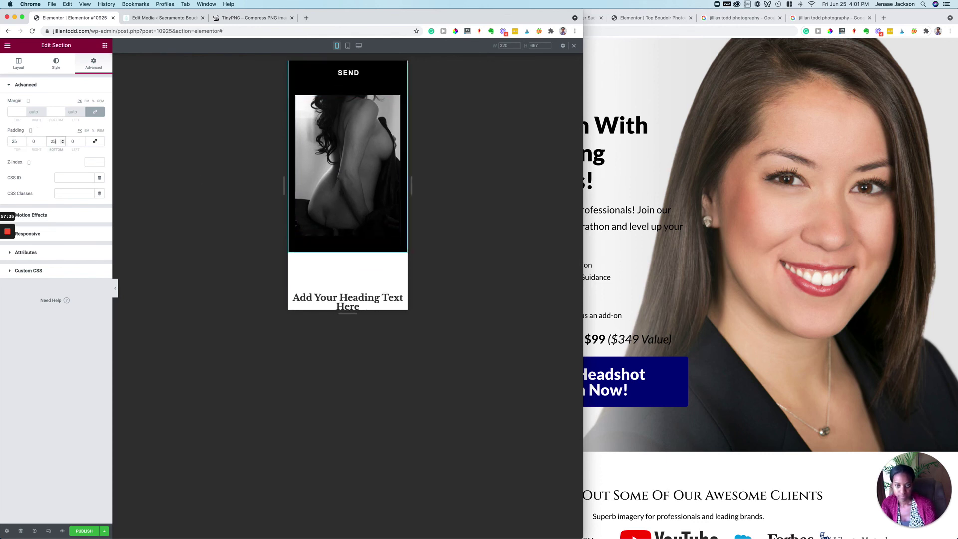
{"action": "scroll", "coordinate": [366, 167], "scroll_direction": "up", "scroll_amount": 8}
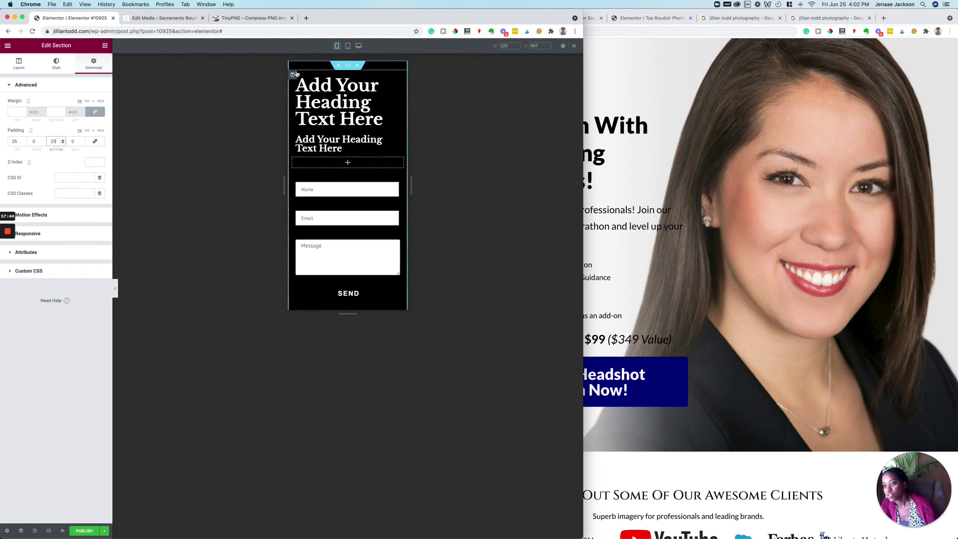
{"action": "left_click", "coordinate": [49, 531]}
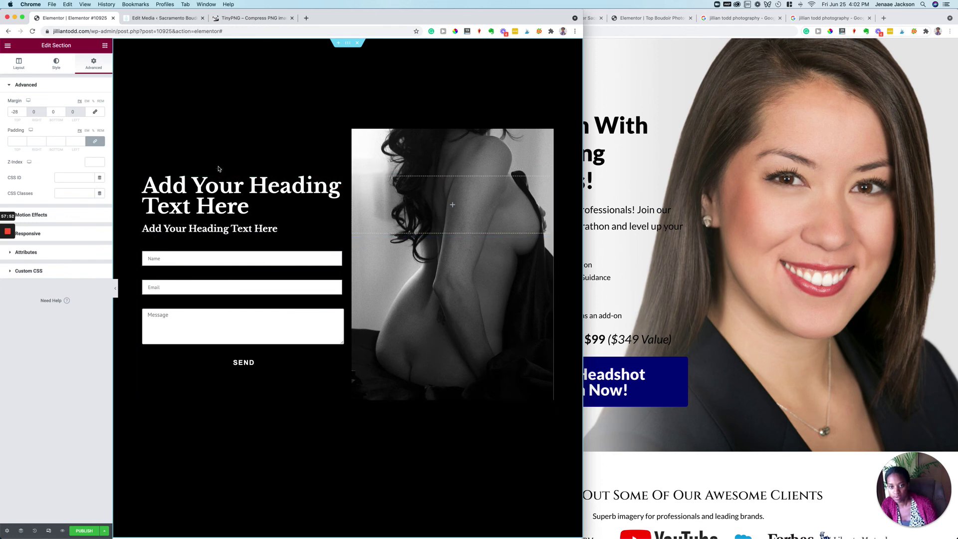
{"action": "scroll", "coordinate": [250, 227], "scroll_direction": "down", "scroll_amount": 1}
{"action": "scroll", "coordinate": [250, 227], "scroll_direction": "up", "scroll_amount": 1}
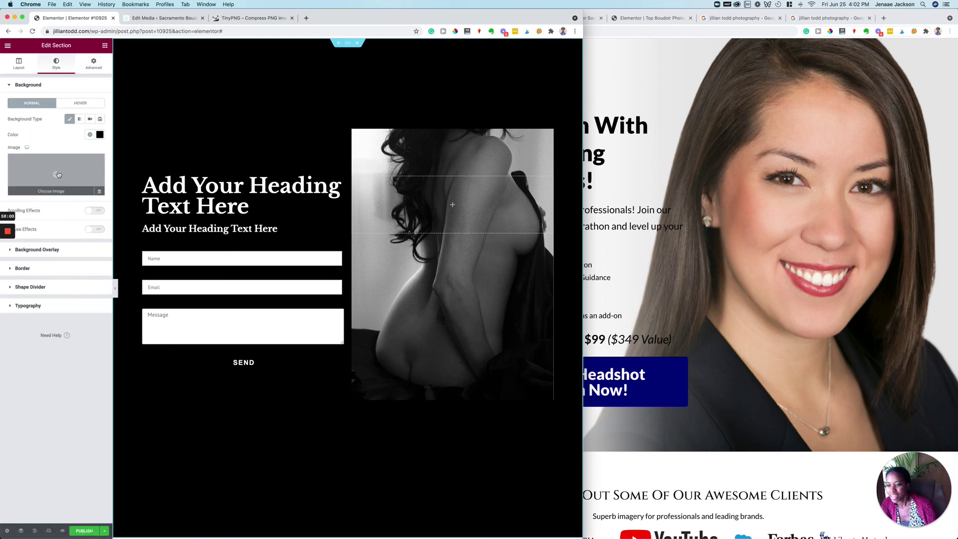
Insert the white damask pattern Copy-of-Untitled-1.png from the media library as the section's background image
{"action": "left_click", "coordinate": [58, 174]}
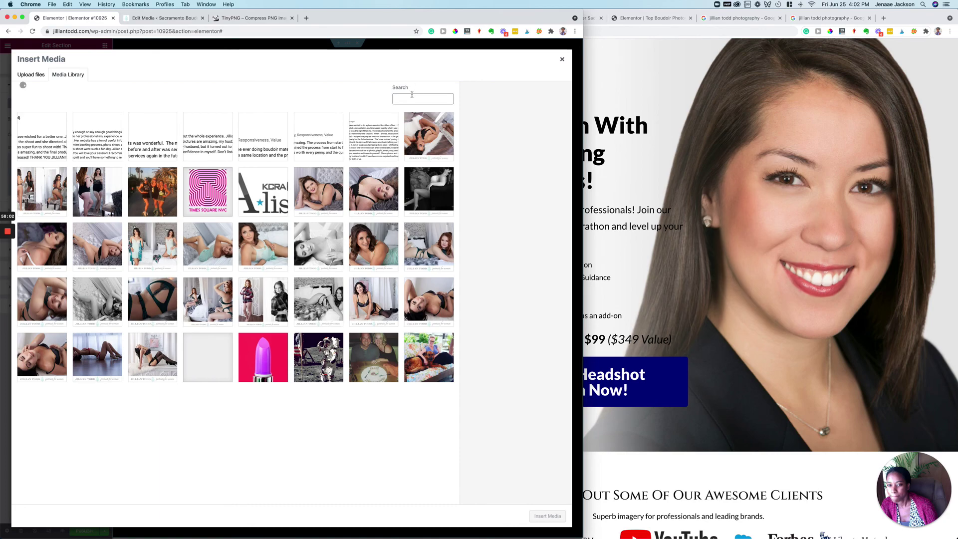
{"action": "scroll", "coordinate": [206, 328], "scroll_direction": "down", "scroll_amount": 10}
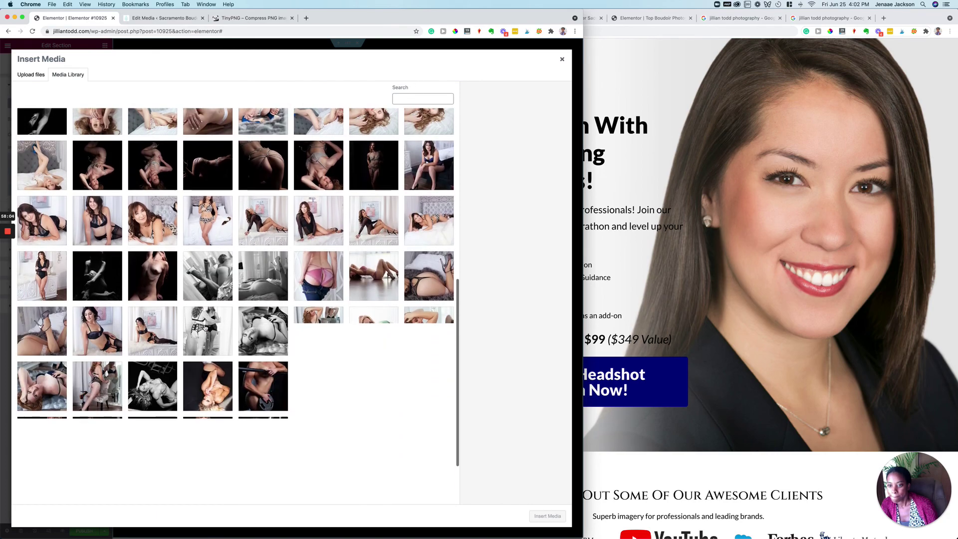
{"action": "scroll", "coordinate": [205, 328], "scroll_direction": "down", "scroll_amount": 15}
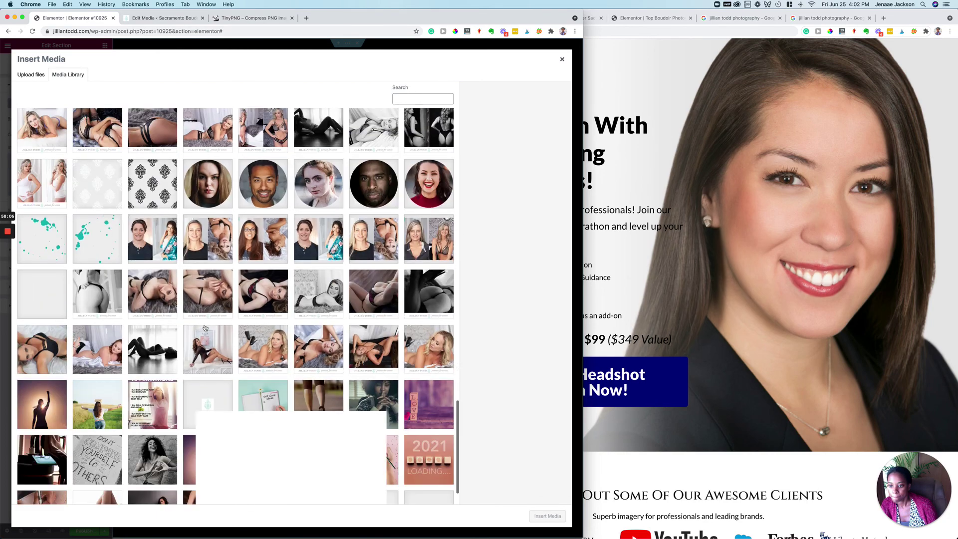
{"action": "scroll", "coordinate": [205, 328], "scroll_direction": "up", "scroll_amount": 2}
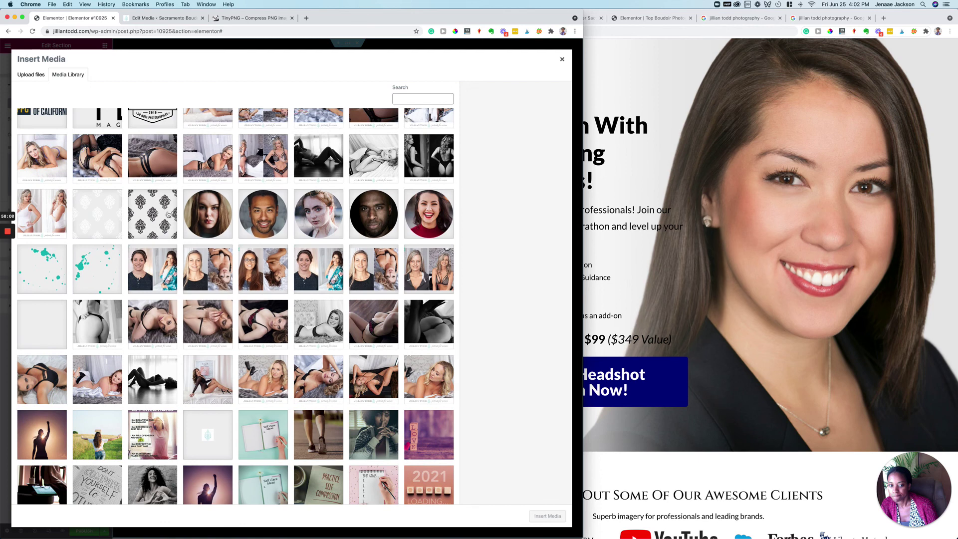
{"action": "left_click", "coordinate": [624, 89]}
{"action": "left_click", "coordinate": [564, 18]}
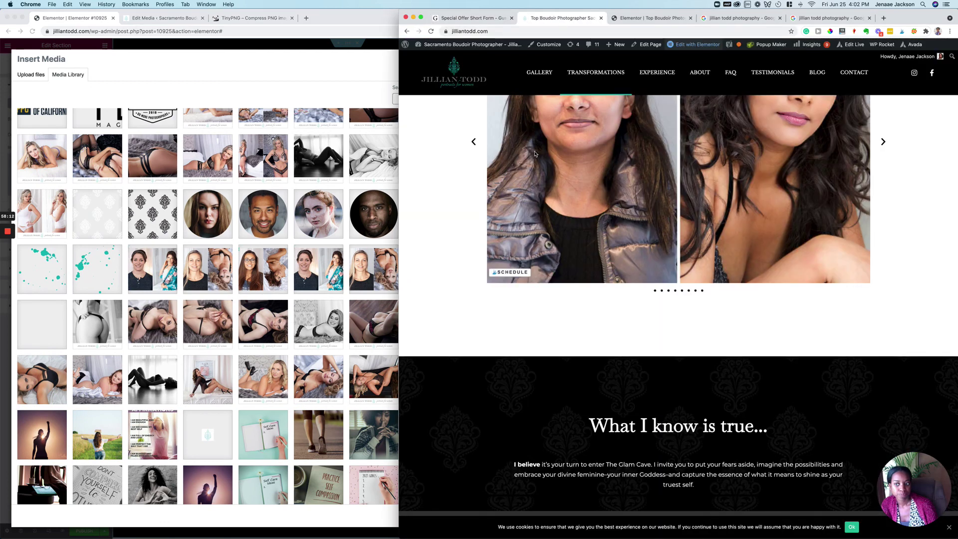
{"action": "left_click", "coordinate": [107, 220]}
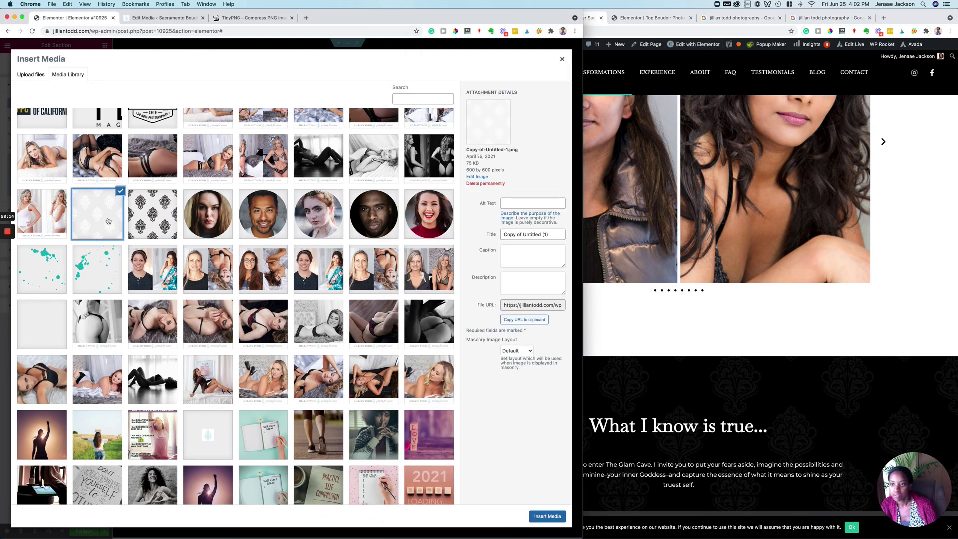
{"action": "left_click", "coordinate": [547, 517]}
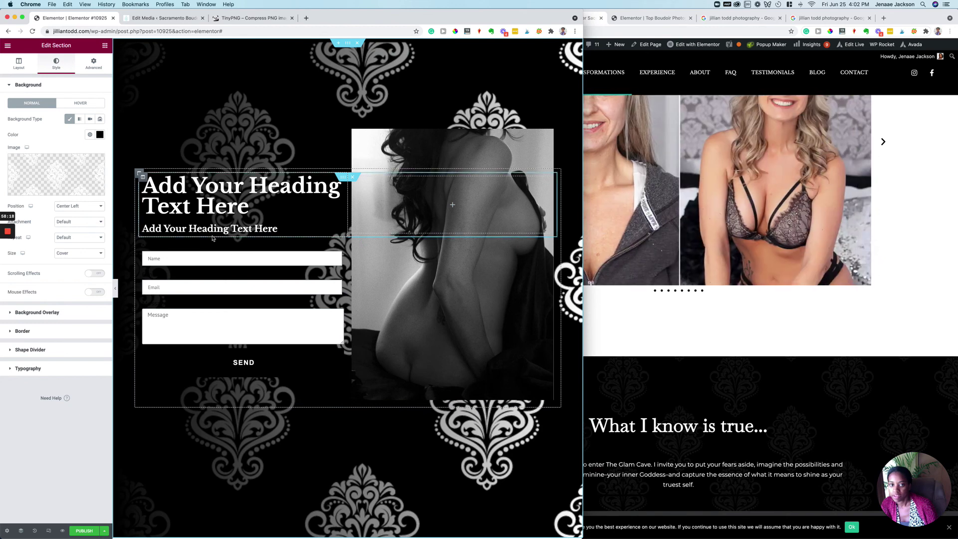
Set the section background image's position to Center Center and its size to Default
{"action": "left_click", "coordinate": [68, 206]}
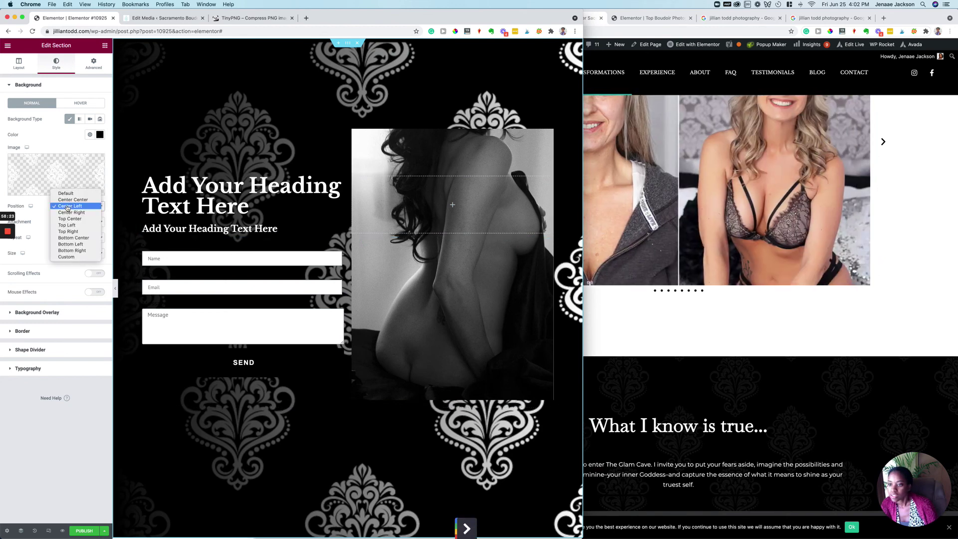
{"action": "left_click", "coordinate": [78, 200]}
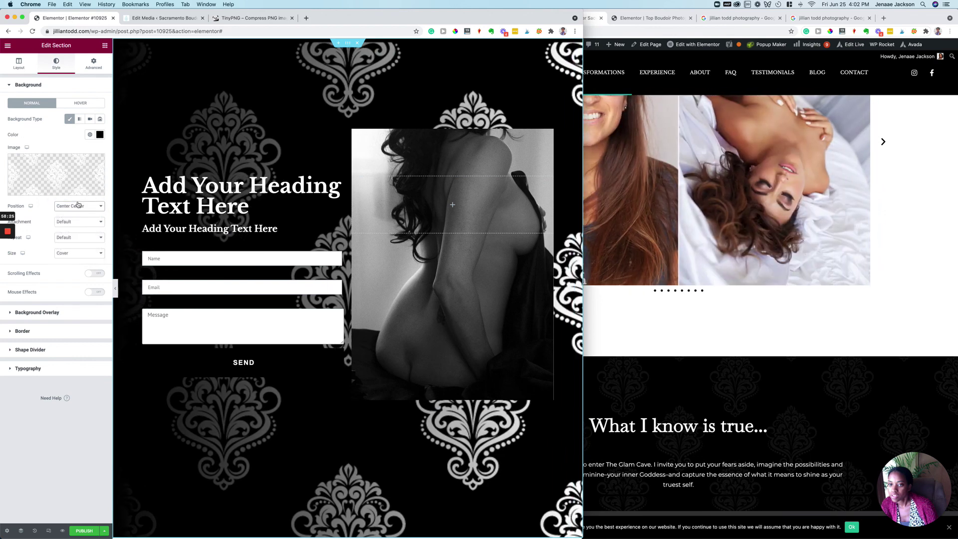
{"action": "left_click", "coordinate": [75, 254]}
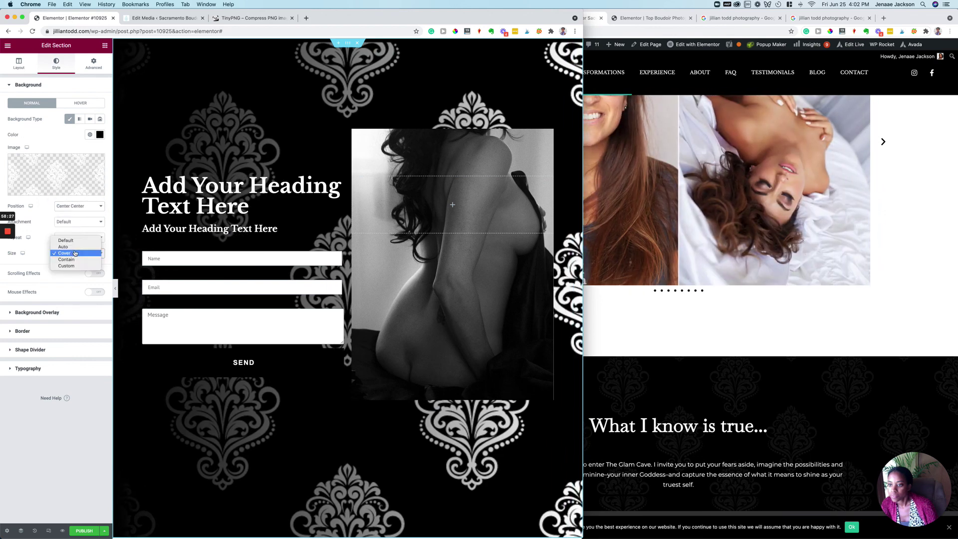
{"action": "left_click", "coordinate": [79, 242]}
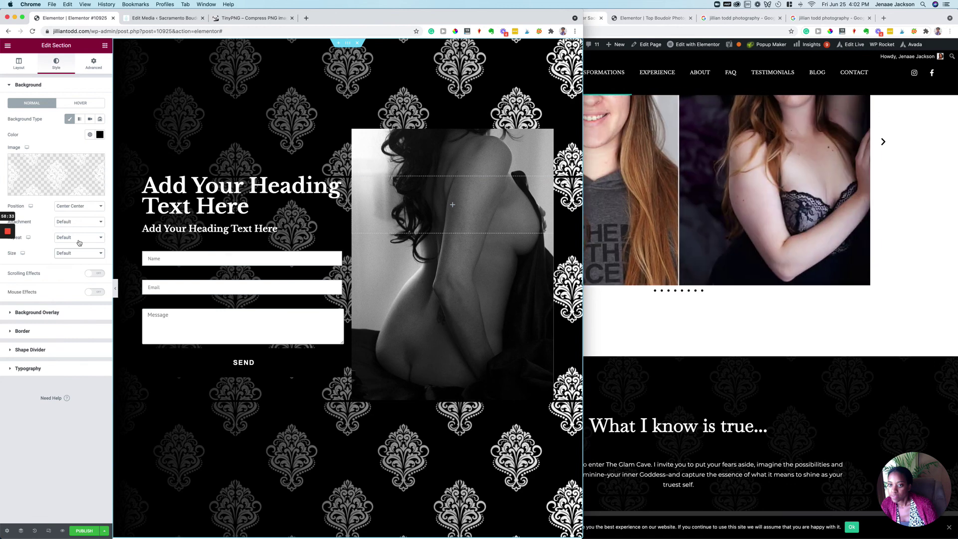
Switch the section's background overlay from gradient to classic and clear its overlay color
{"action": "left_click", "coordinate": [45, 313]}
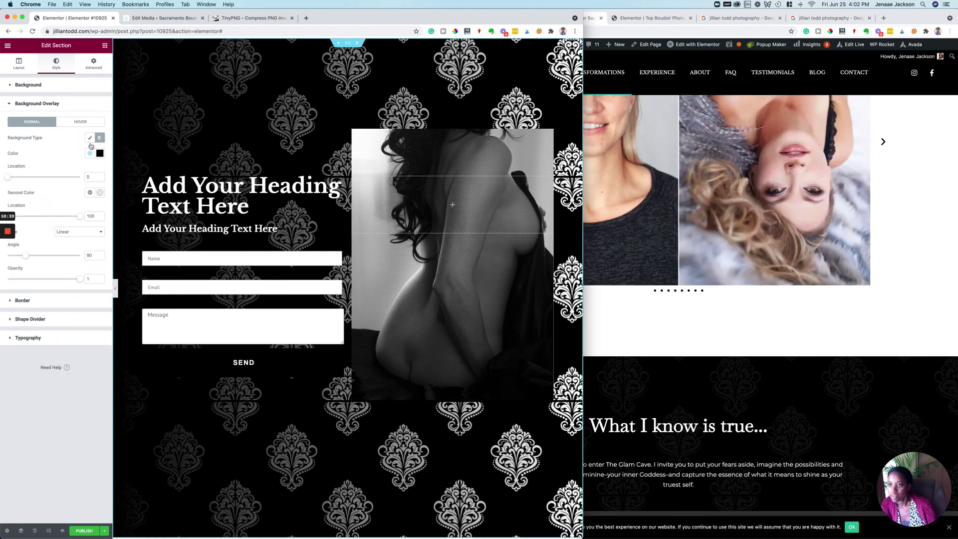
{"action": "left_click", "coordinate": [91, 140]}
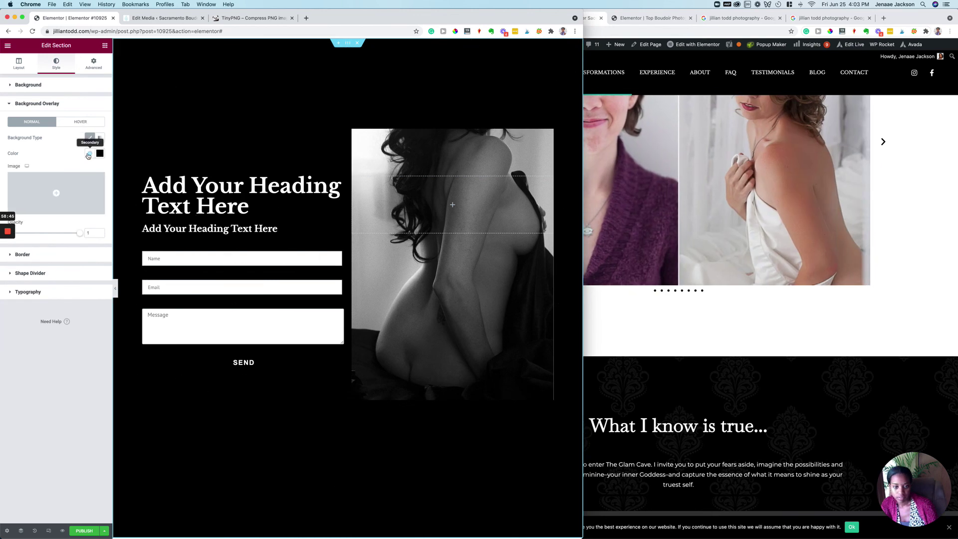
{"action": "left_click", "coordinate": [89, 154]}
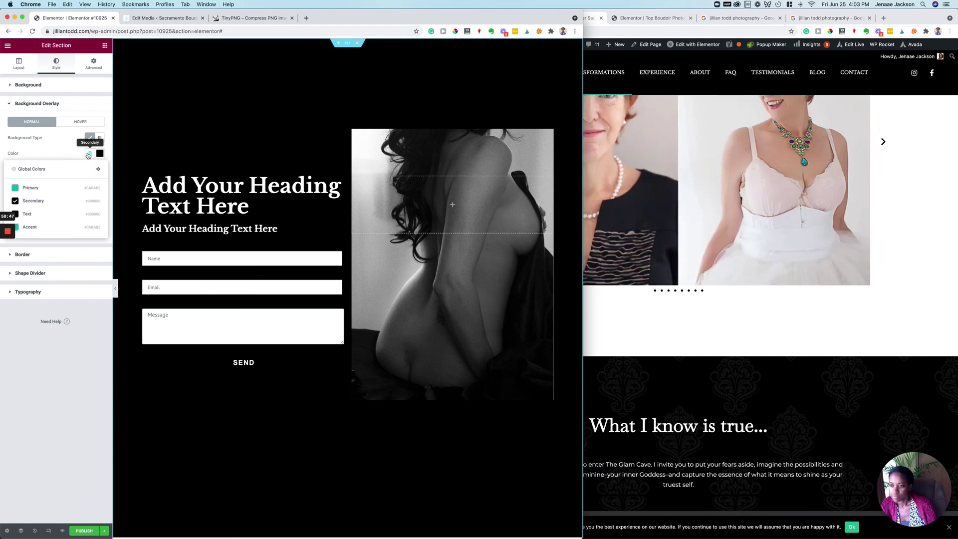
{"action": "left_click", "coordinate": [100, 154]}
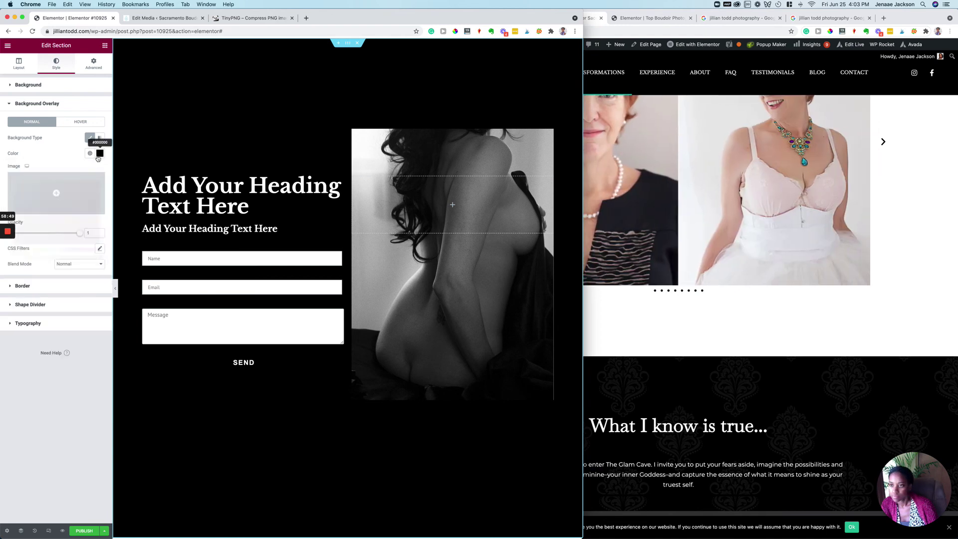
{"action": "left_click", "coordinate": [81, 169]}
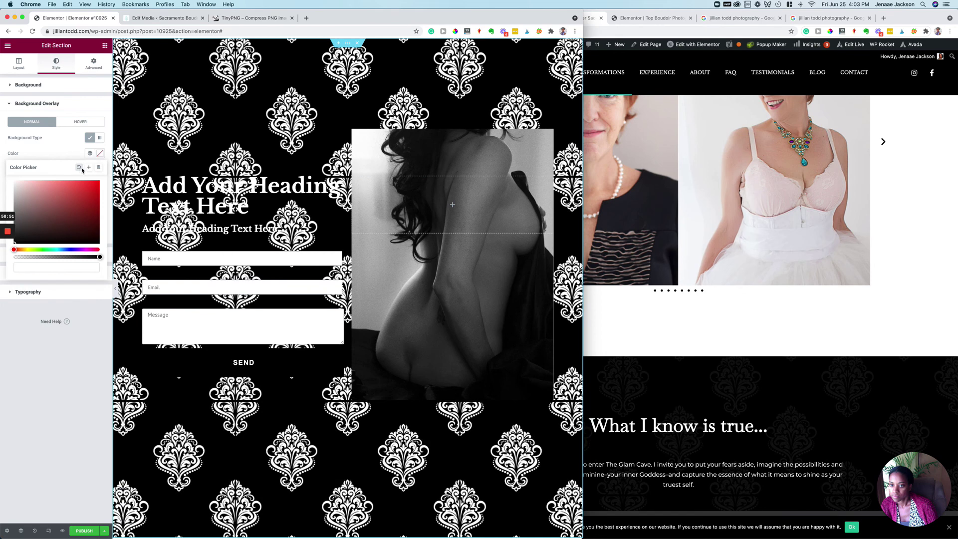
{"action": "left_click", "coordinate": [47, 92]}
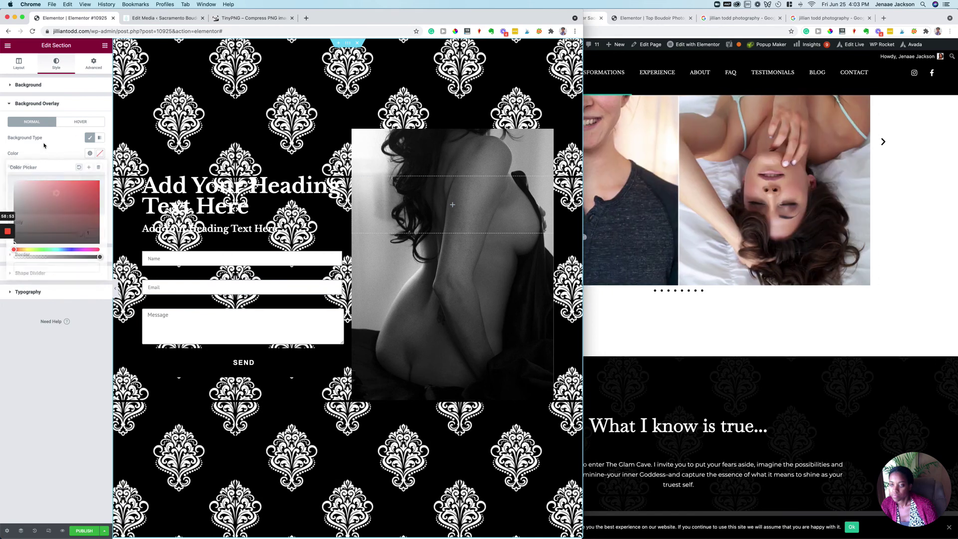
Remove the damask pattern image from the section's normal background
{"action": "left_click", "coordinate": [51, 86]}
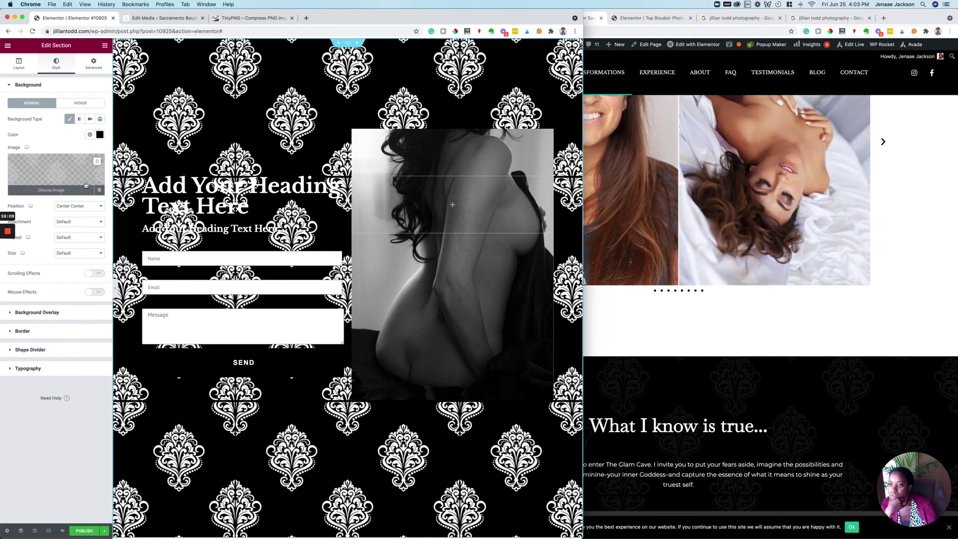
{"action": "left_click", "coordinate": [97, 163]}
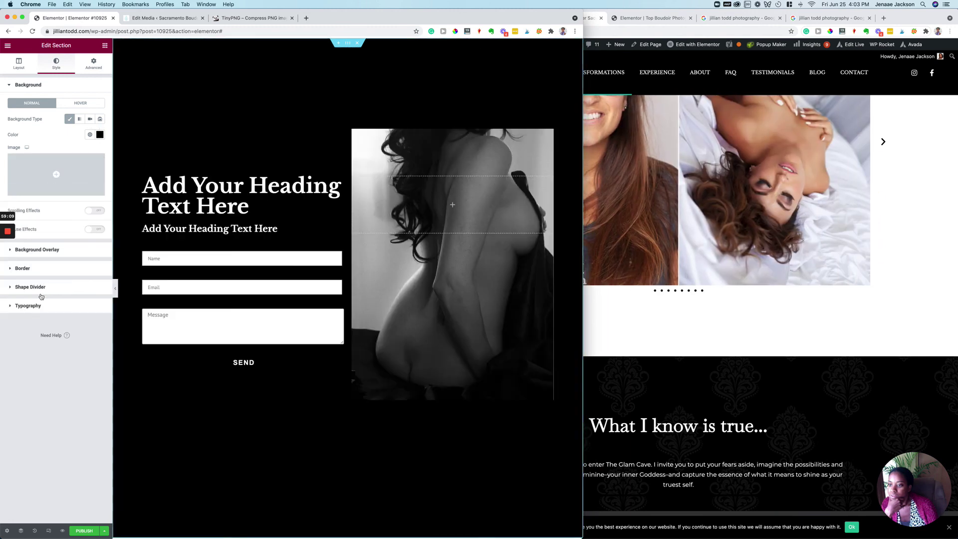
Insert the white damask pattern from the media library as the section's background overlay image
{"action": "left_click", "coordinate": [55, 250]}
{"action": "left_click", "coordinate": [64, 197]}
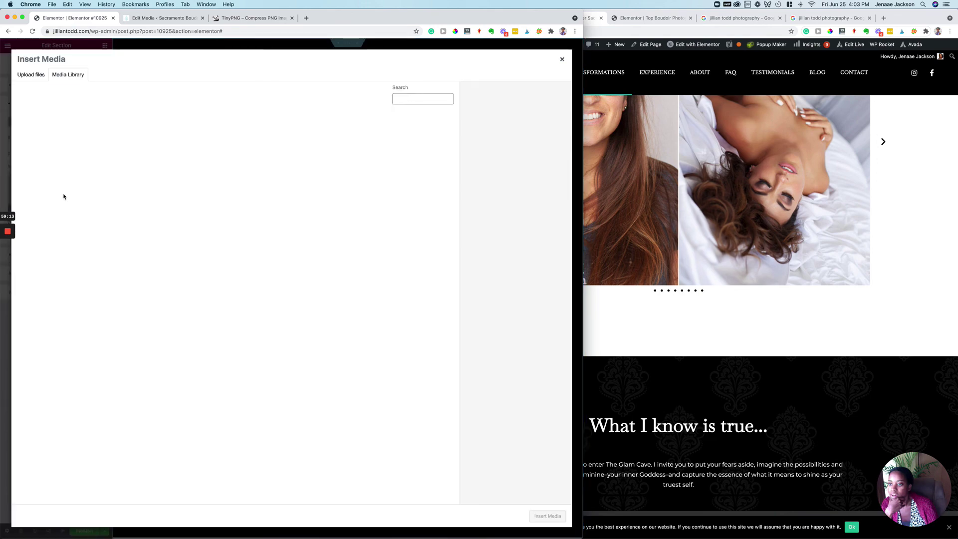
{"action": "left_click", "coordinate": [414, 99]}
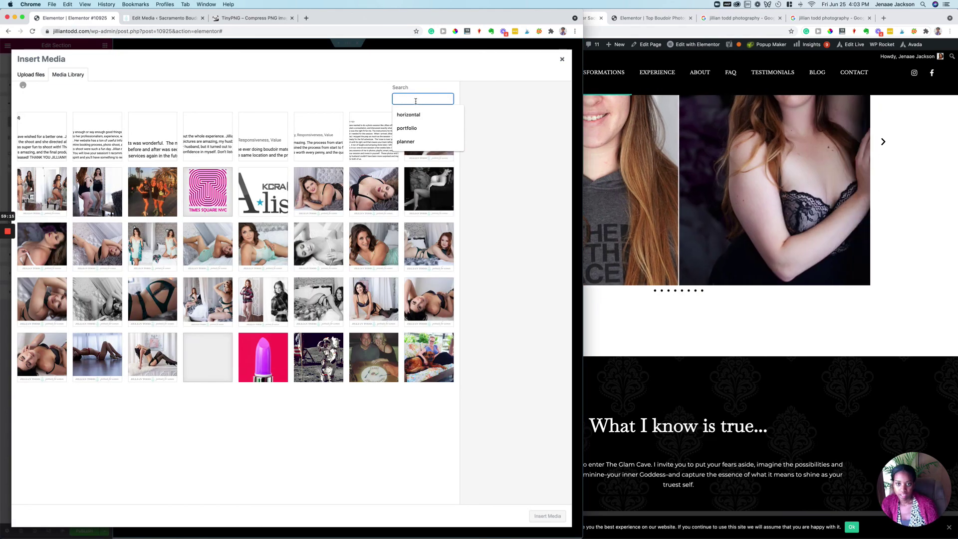
{"action": "scroll", "coordinate": [288, 291], "scroll_direction": "down", "scroll_amount": 3}
{"action": "scroll", "coordinate": [287, 290], "scroll_direction": "down", "scroll_amount": 10}
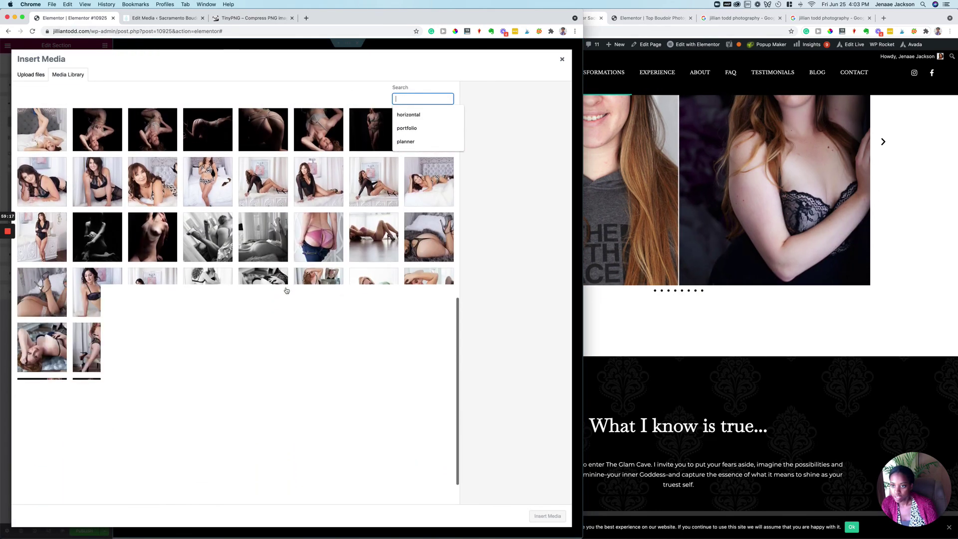
{"action": "scroll", "coordinate": [287, 290], "scroll_direction": "down", "scroll_amount": 15}
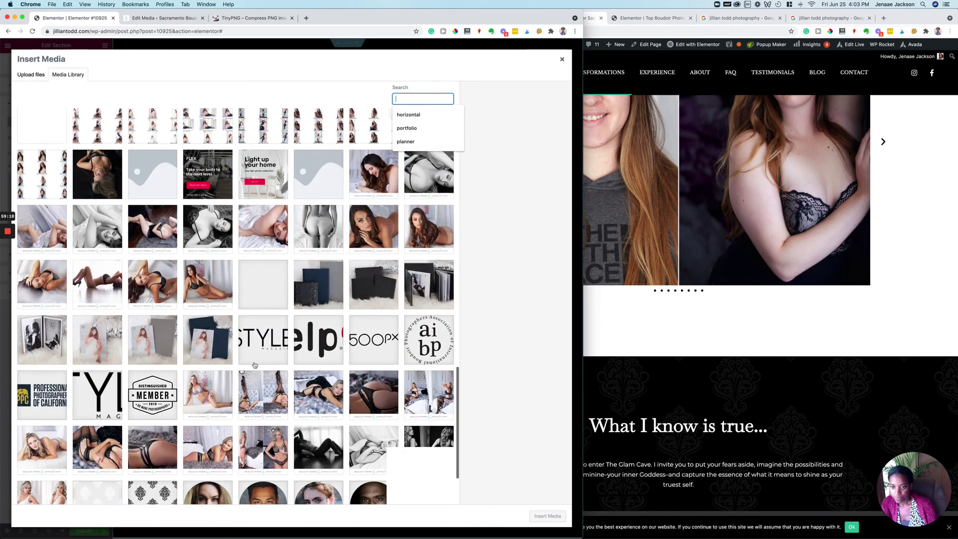
{"action": "scroll", "coordinate": [255, 365], "scroll_direction": "up", "scroll_amount": 3}
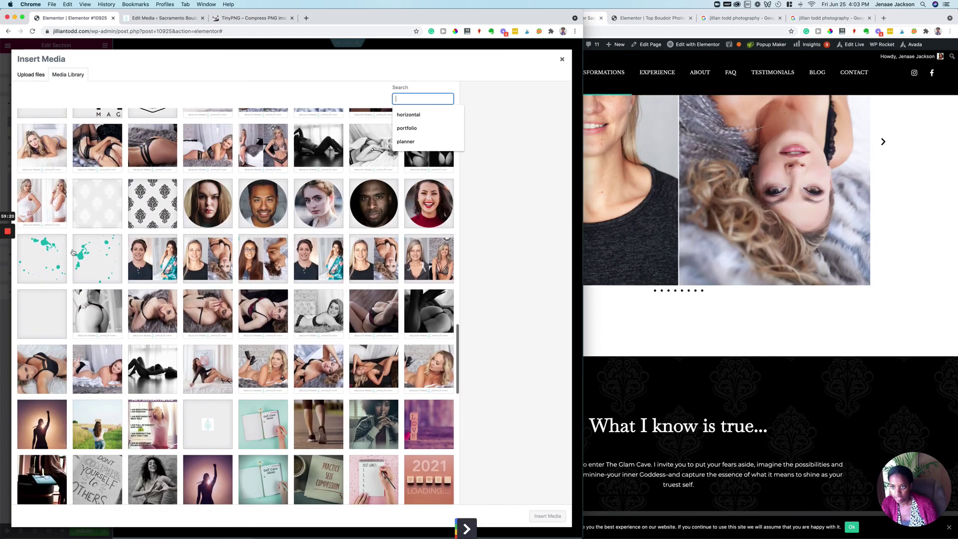
{"action": "left_click", "coordinate": [97, 204]}
{"action": "left_click", "coordinate": [548, 516]}
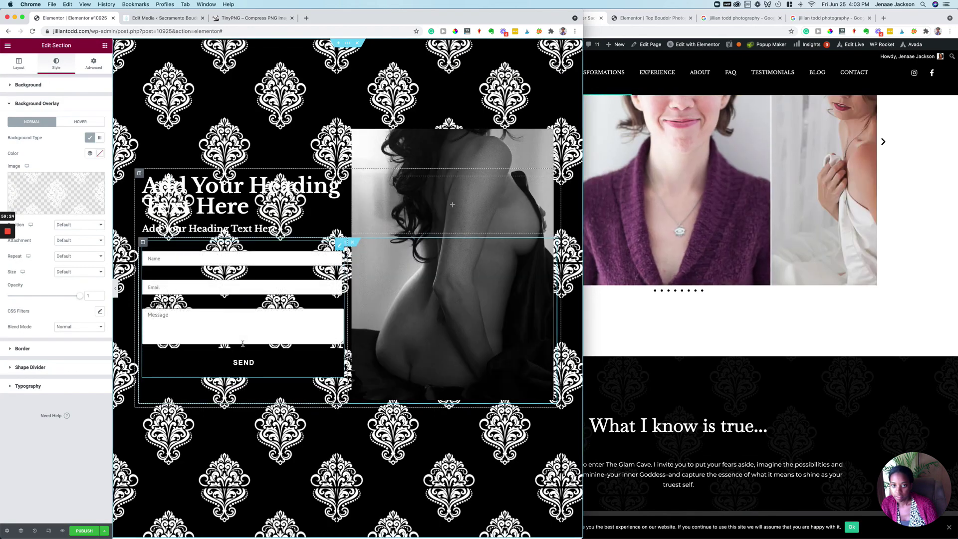
Lower the background overlay's opacity to 0.04
{"action": "left_click_drag", "start_coordinate": [78, 297], "coordinate": [13, 301]}
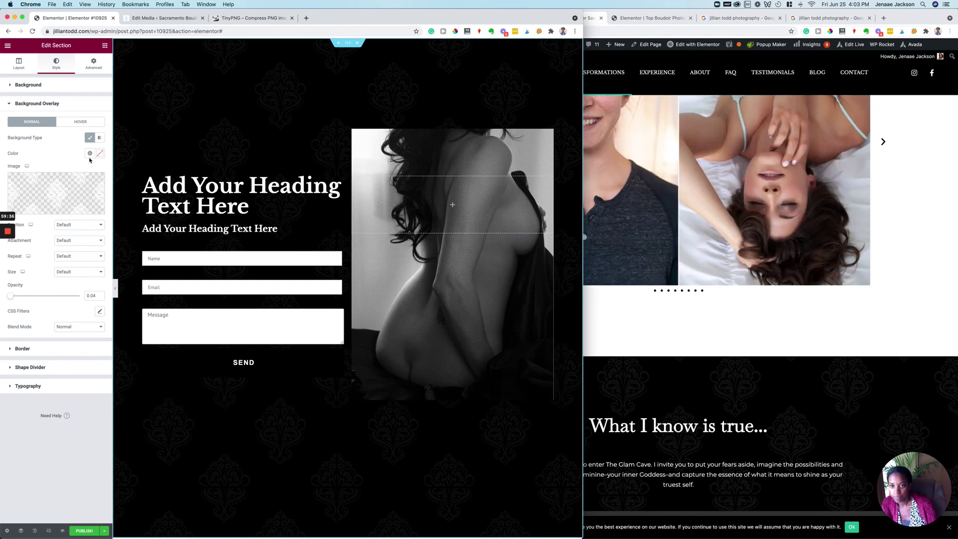
{"action": "scroll", "coordinate": [139, 114], "scroll_direction": "down", "scroll_amount": 3}
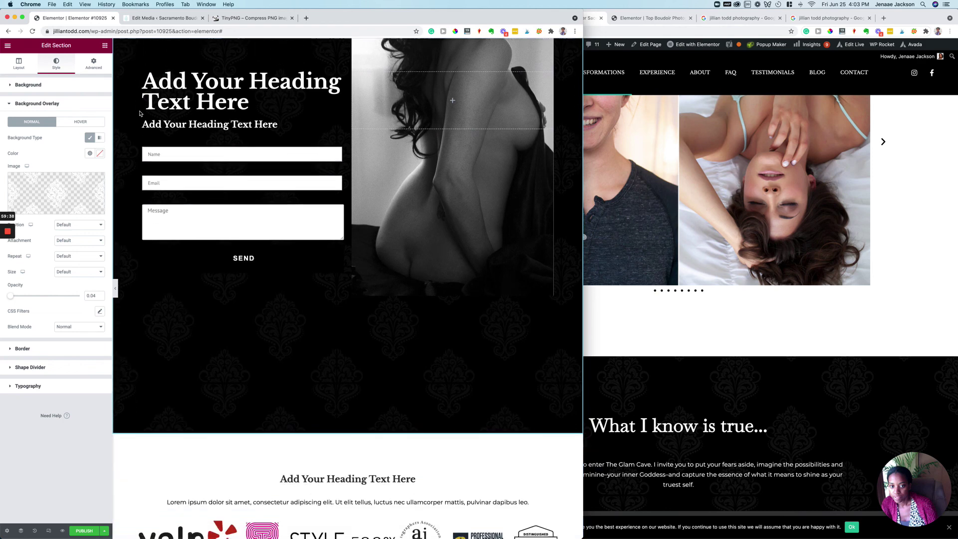
{"action": "scroll", "coordinate": [140, 114], "scroll_direction": "up", "scroll_amount": 3}
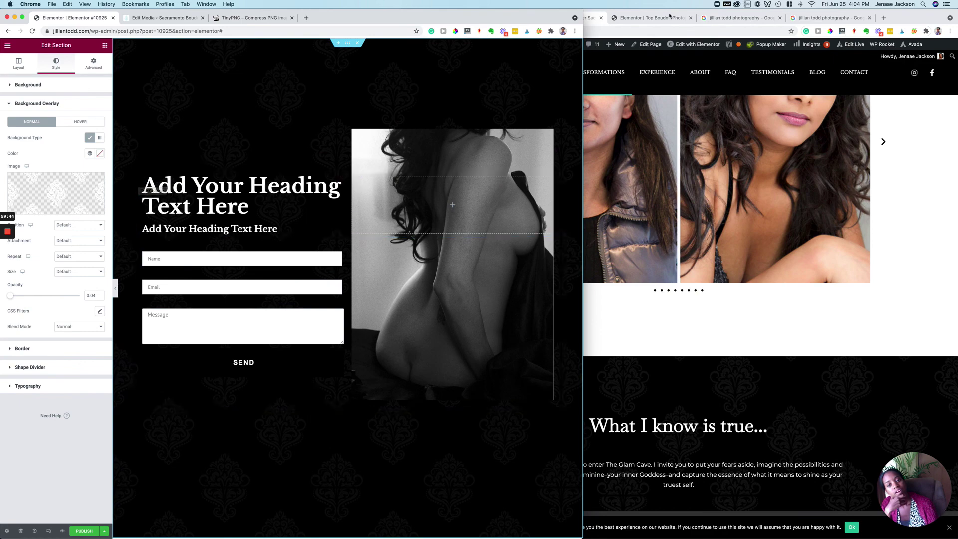
Check the patterned section in the mobile and desktop layouts and compare it with the damask background on the live homepage
{"action": "scroll", "coordinate": [462, 100], "scroll_direction": "down", "scroll_amount": 10}
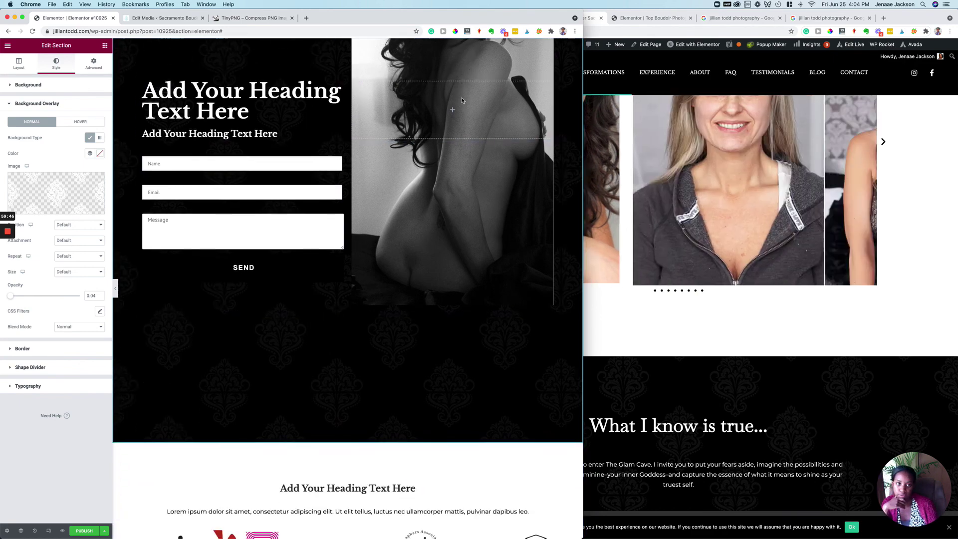
{"action": "scroll", "coordinate": [462, 101], "scroll_direction": "up", "scroll_amount": 8}
{"action": "scroll", "coordinate": [462, 100], "scroll_direction": "up", "scroll_amount": 3}
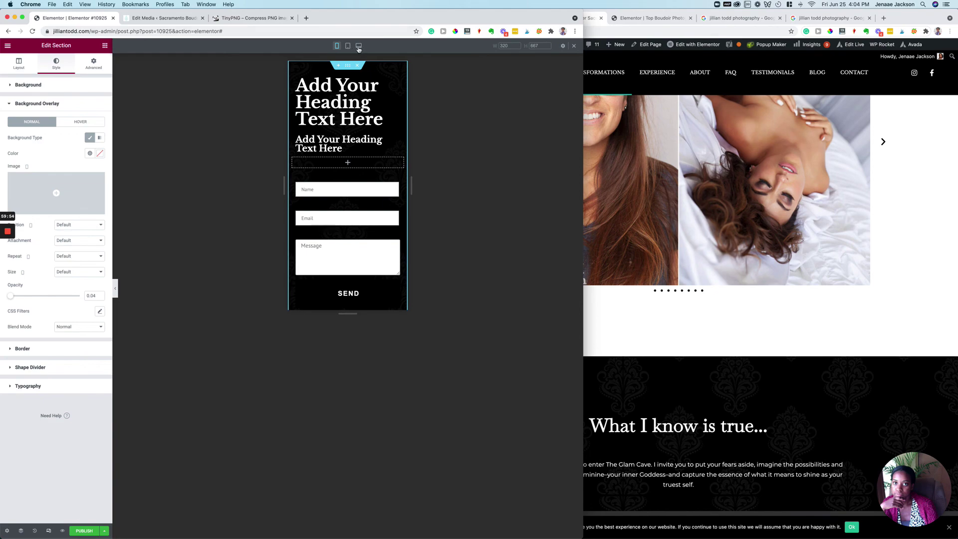
{"action": "left_click", "coordinate": [358, 46]}
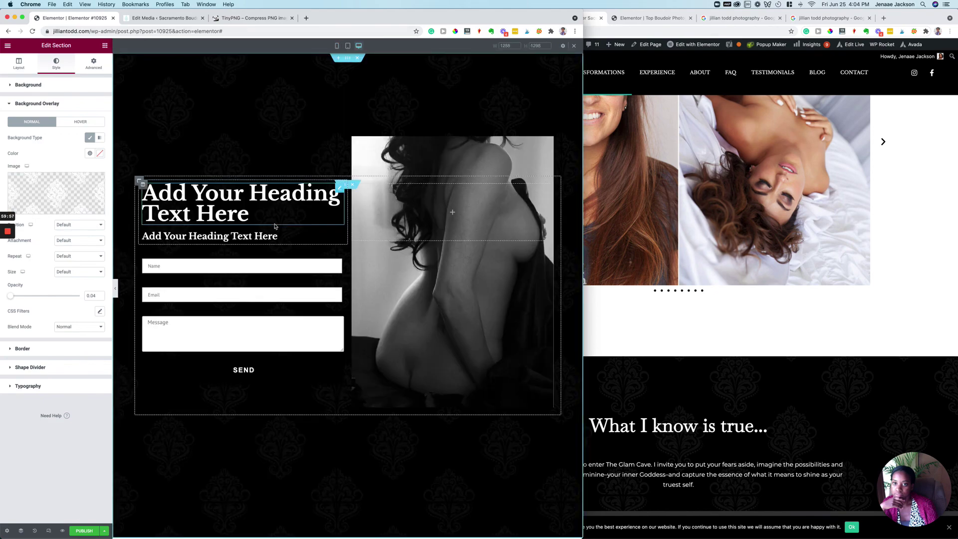
{"action": "scroll", "coordinate": [275, 226], "scroll_direction": "down", "scroll_amount": 5}
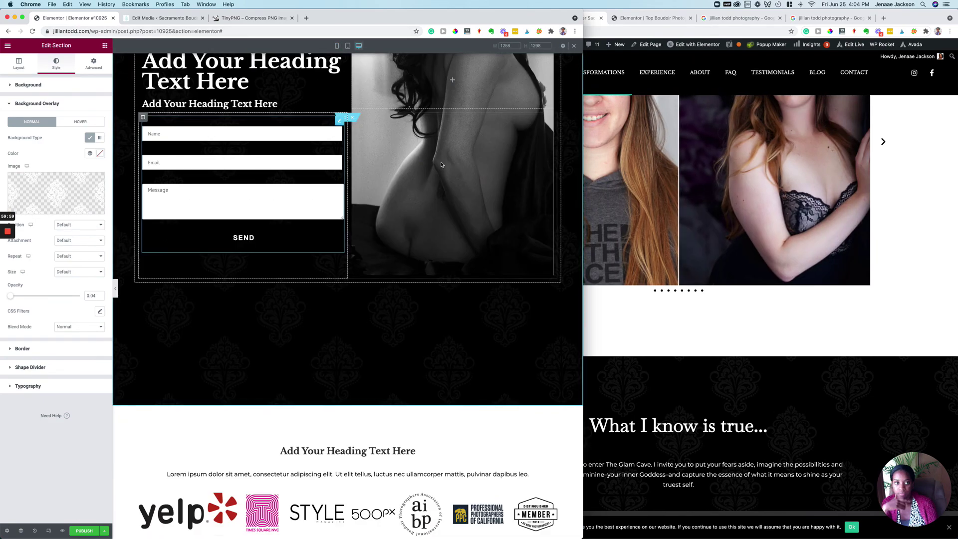
{"action": "left_click", "coordinate": [739, 192]}
{"action": "scroll", "coordinate": [739, 192], "scroll_direction": "down", "scroll_amount": 15}
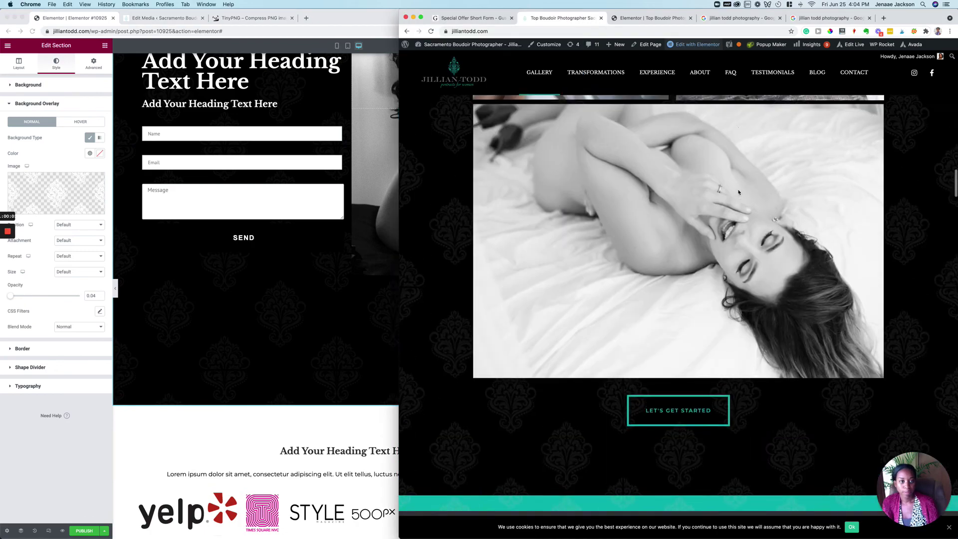
{"action": "scroll", "coordinate": [739, 192], "scroll_direction": "up", "scroll_amount": 15}
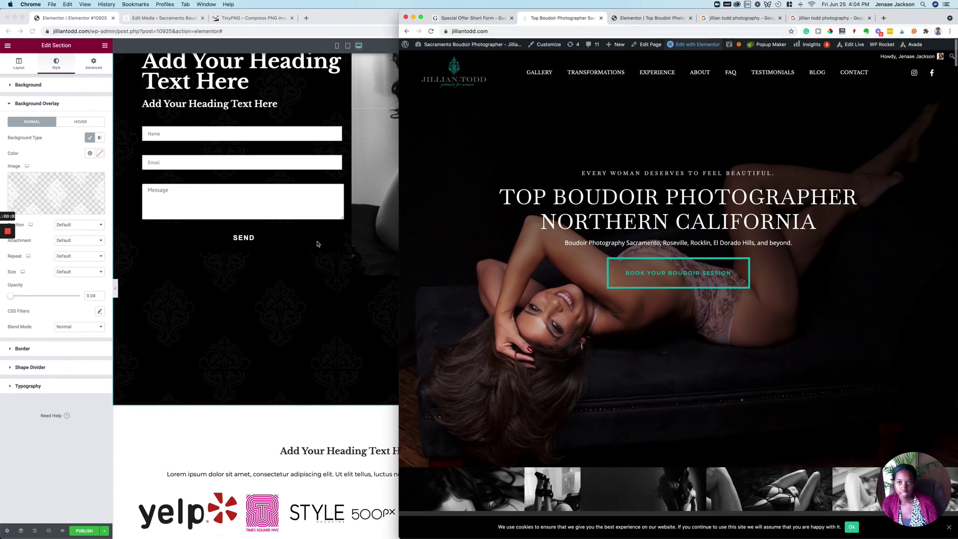
Compare the special offer page's hero, client logo and portrait sections with the matching sections of the draft page
{"action": "left_click", "coordinate": [472, 18]}
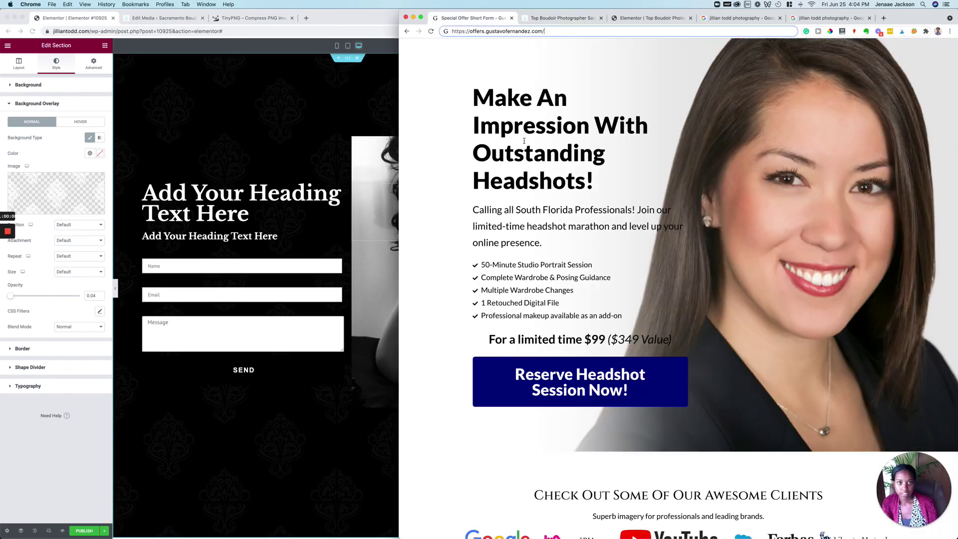
{"action": "left_click", "coordinate": [208, 241]}
{"action": "left_click", "coordinate": [659, 228]}
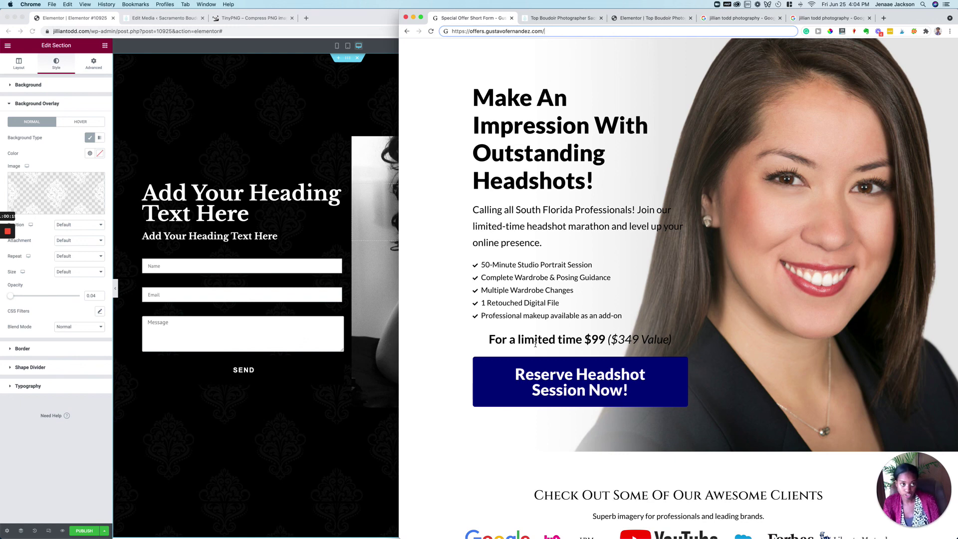
{"action": "scroll", "coordinate": [540, 351], "scroll_direction": "down", "scroll_amount": 5}
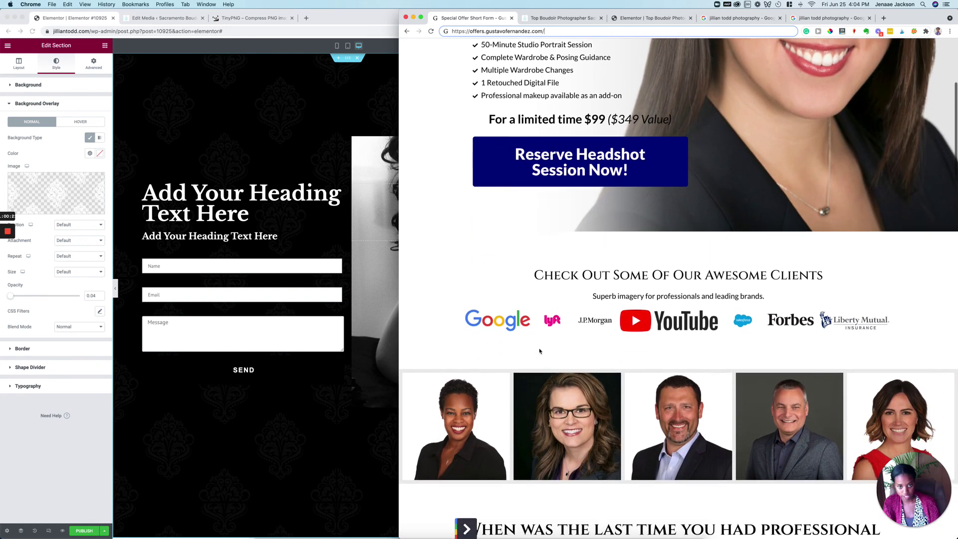
{"action": "scroll", "coordinate": [315, 385], "scroll_direction": "down", "scroll_amount": 6}
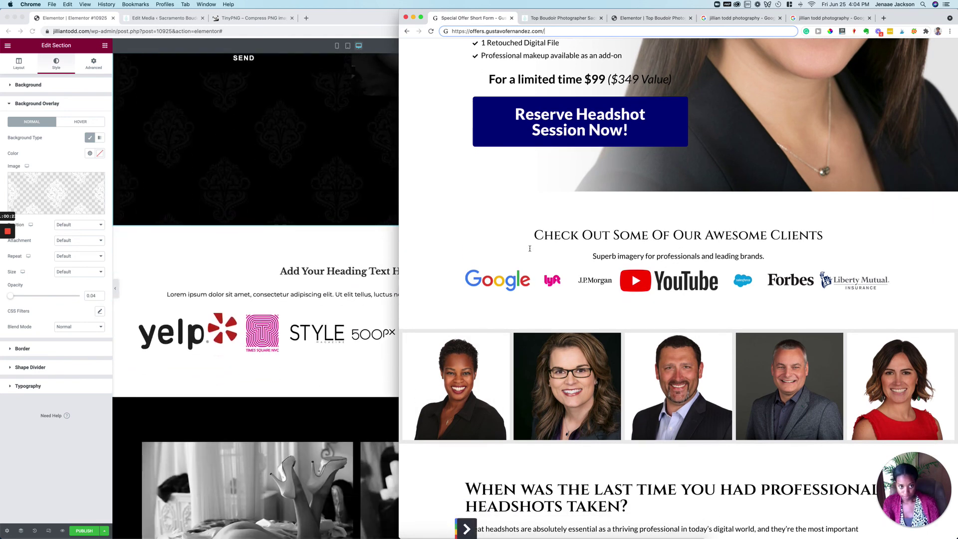
{"action": "scroll", "coordinate": [325, 429], "scroll_direction": "down", "scroll_amount": 6}
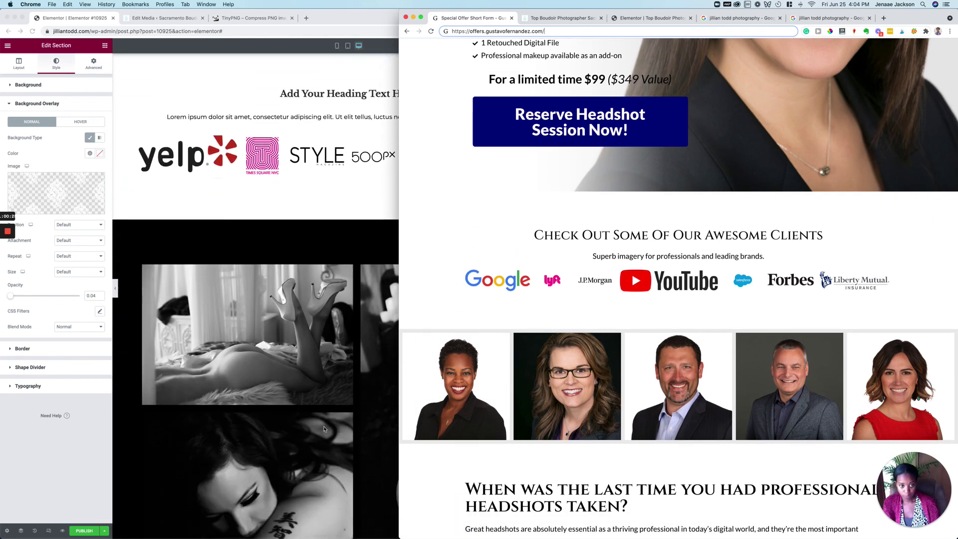
{"action": "scroll", "coordinate": [324, 429], "scroll_direction": "down", "scroll_amount": 1}
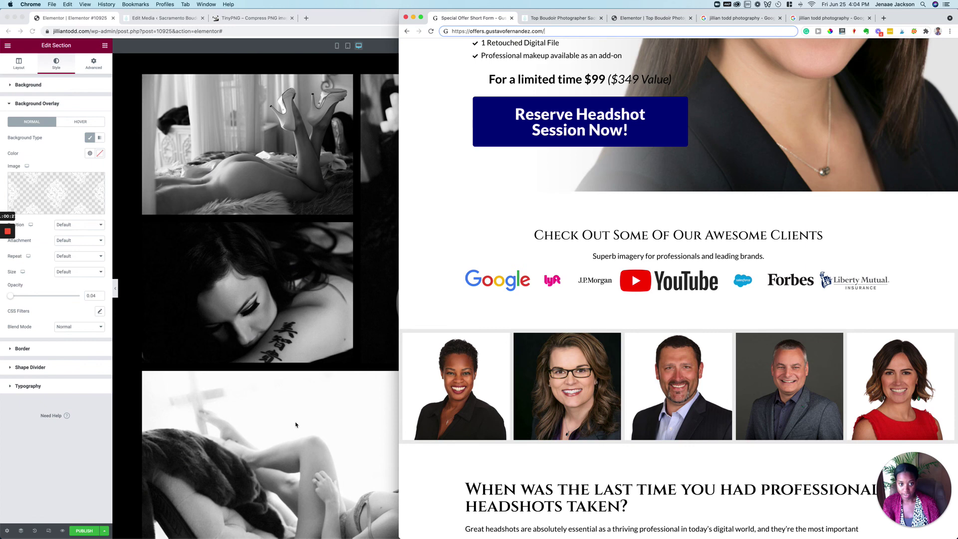
{"action": "scroll", "coordinate": [294, 422], "scroll_direction": "down", "scroll_amount": 5}
{"action": "scroll", "coordinate": [296, 423], "scroll_direction": "down", "scroll_amount": 5}
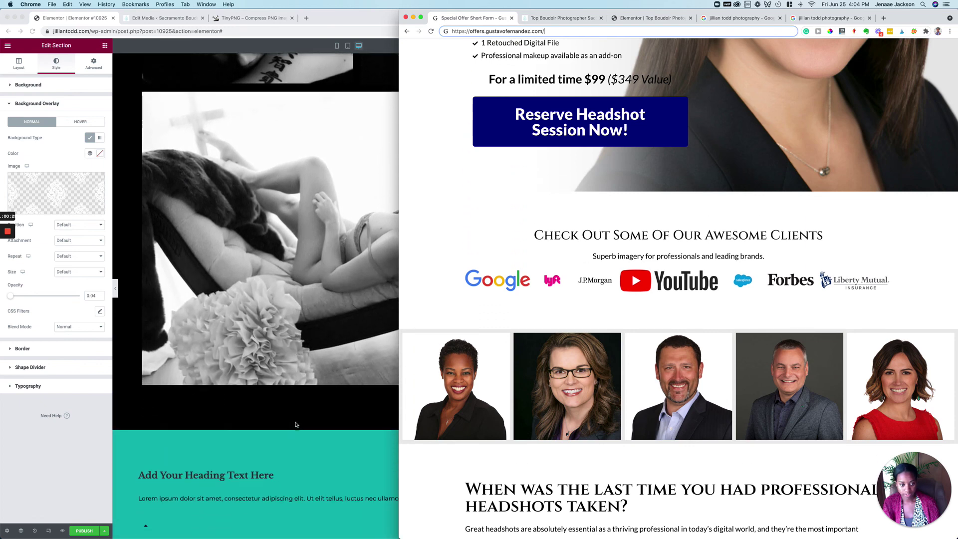
Compare the draft's accordion and reviews sections with the offer page's question list, photographer profile and video sections
{"action": "scroll", "coordinate": [586, 421], "scroll_direction": "down", "scroll_amount": 5}
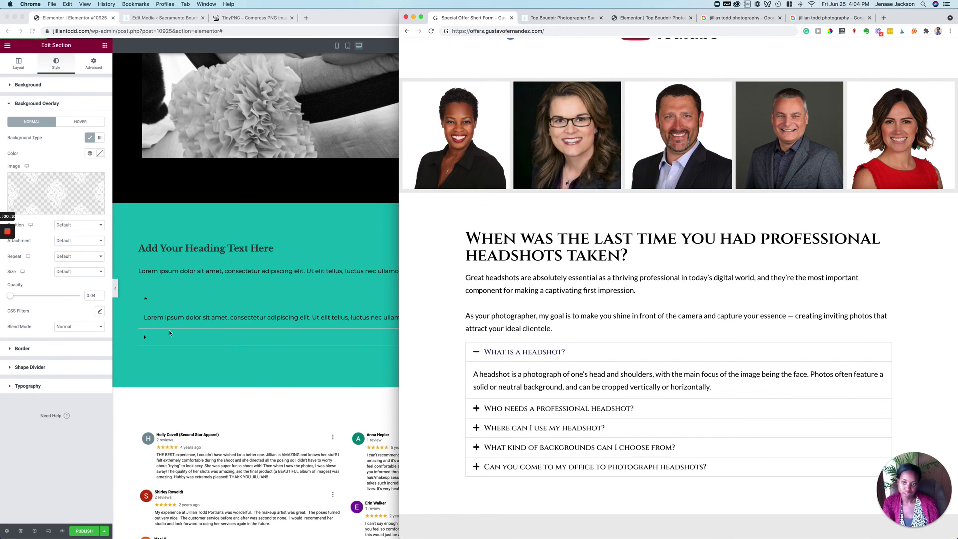
{"action": "scroll", "coordinate": [172, 344], "scroll_direction": "down", "scroll_amount": 3}
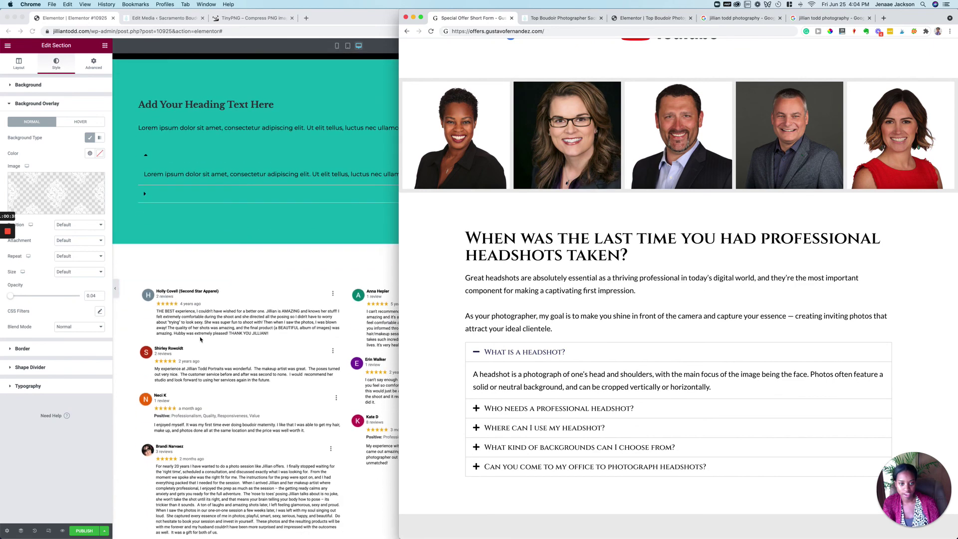
{"action": "scroll", "coordinate": [579, 340], "scroll_direction": "down", "scroll_amount": 8}
{"action": "scroll", "coordinate": [579, 341], "scroll_direction": "down", "scroll_amount": 1}
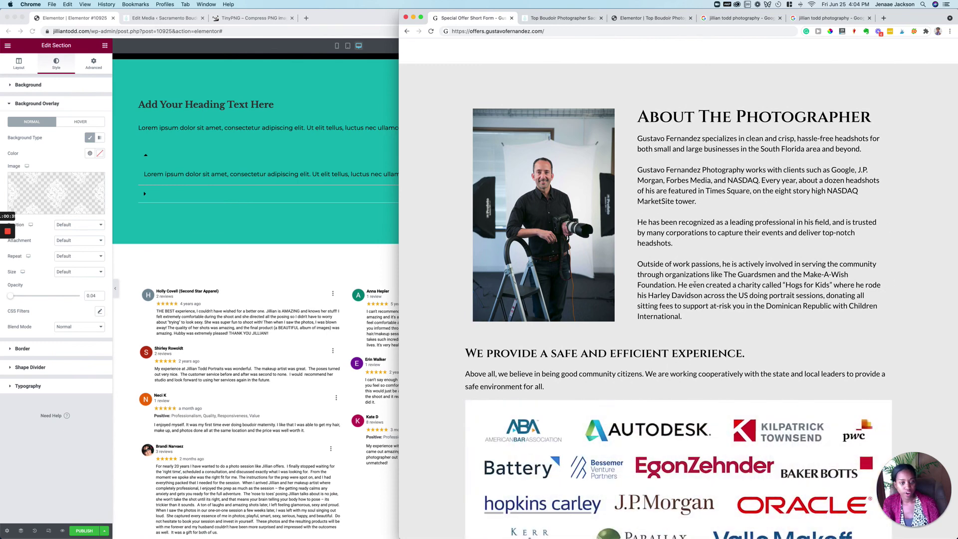
{"action": "scroll", "coordinate": [709, 297], "scroll_direction": "down", "scroll_amount": 4}
{"action": "scroll", "coordinate": [564, 455], "scroll_direction": "up", "scroll_amount": 1}
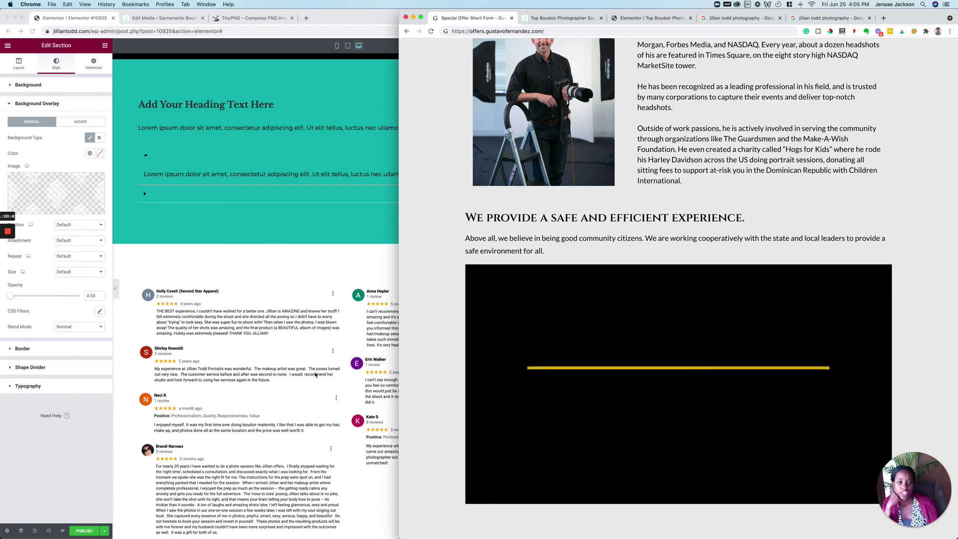
Examine the draft's gallery, accordion and reviews sections, and the offer page's Raves & Reviews section
{"action": "scroll", "coordinate": [315, 374], "scroll_direction": "up", "scroll_amount": 15}
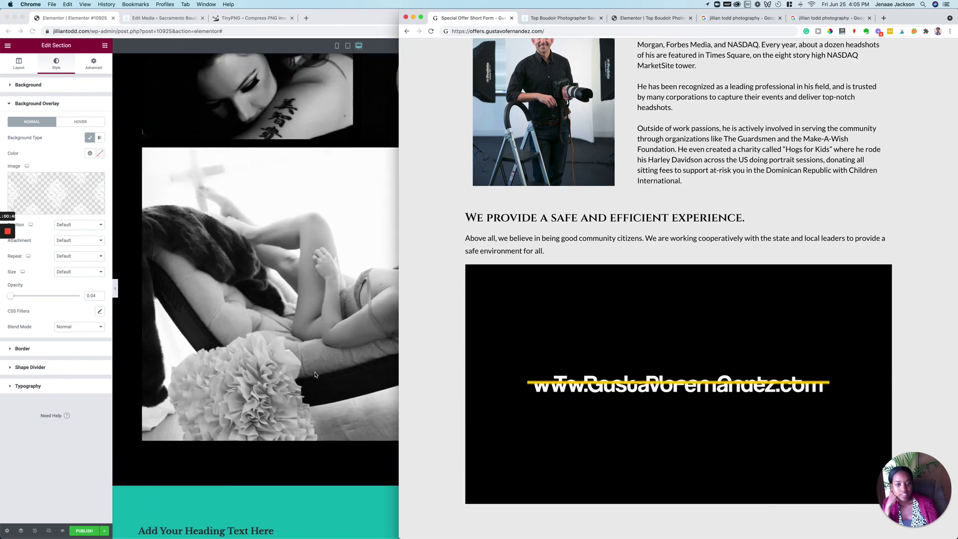
{"action": "scroll", "coordinate": [315, 374], "scroll_direction": "down", "scroll_amount": 15}
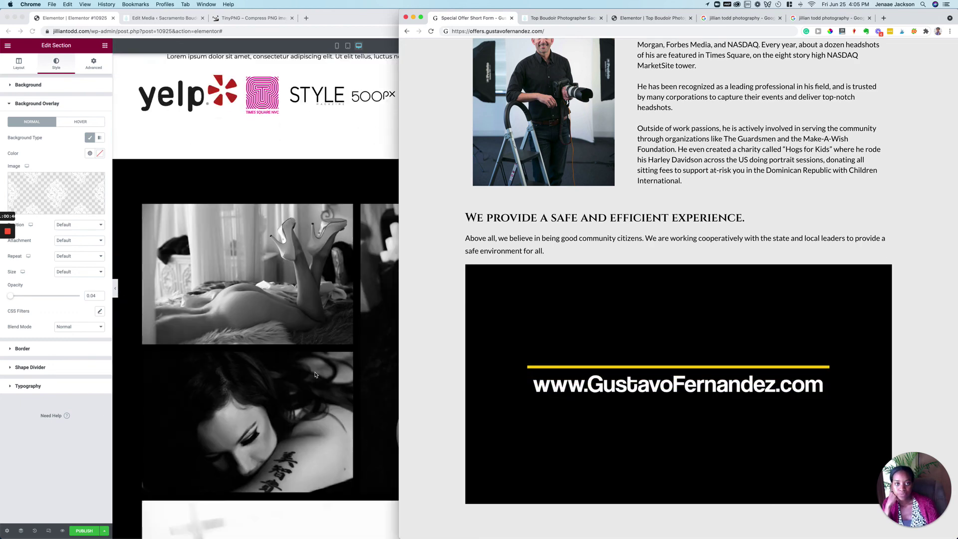
{"action": "scroll", "coordinate": [315, 374], "scroll_direction": "down", "scroll_amount": 10}
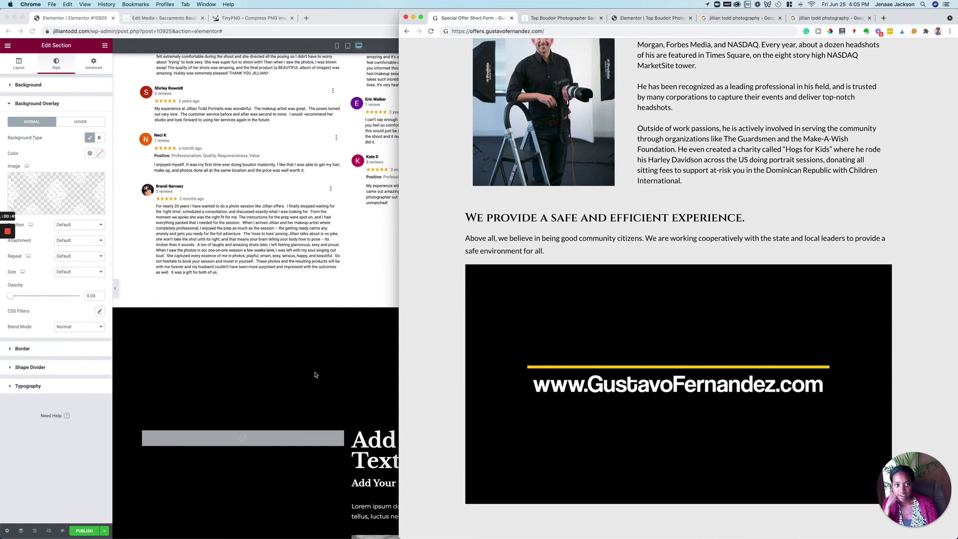
{"action": "scroll", "coordinate": [315, 375], "scroll_direction": "up", "scroll_amount": 20}
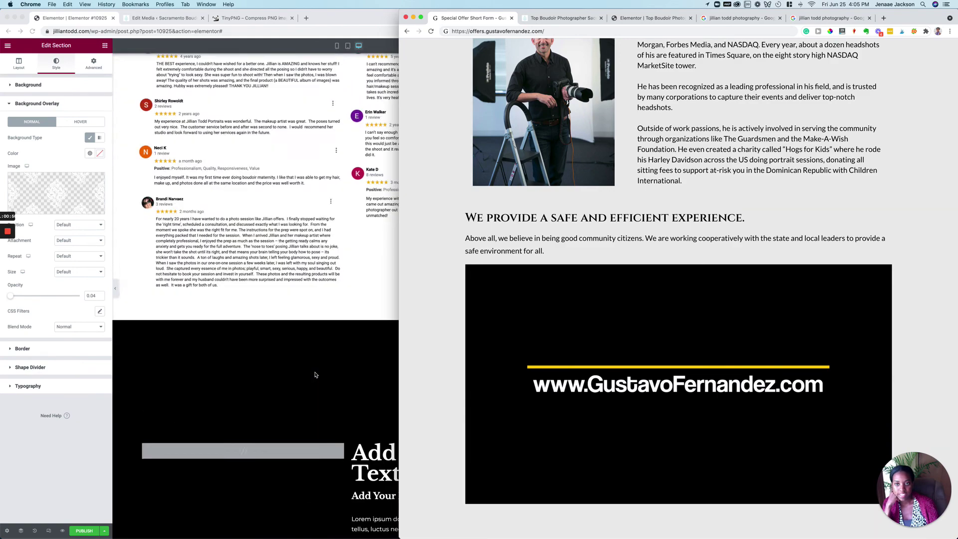
{"action": "scroll", "coordinate": [315, 375], "scroll_direction": "down", "scroll_amount": 3}
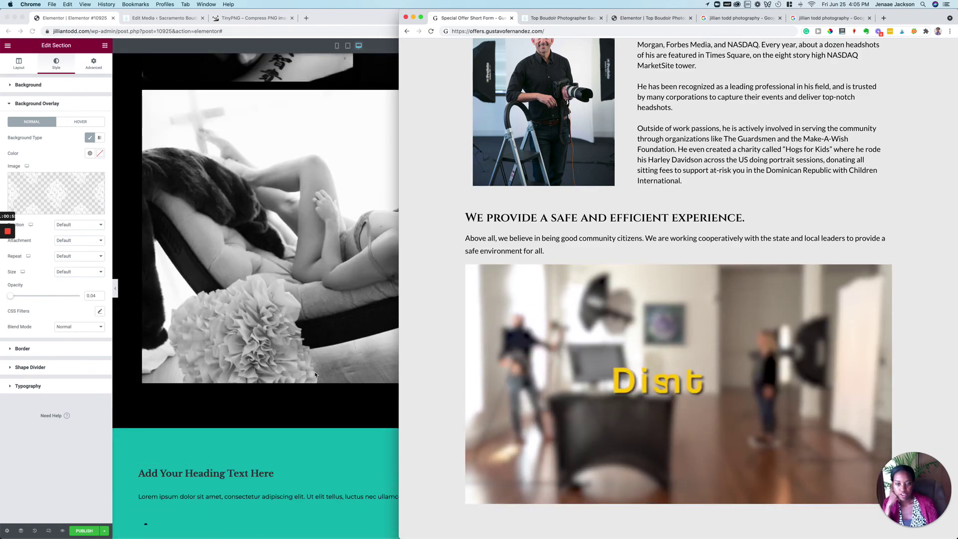
{"action": "scroll", "coordinate": [315, 374], "scroll_direction": "up", "scroll_amount": 10}
{"action": "scroll", "coordinate": [315, 375], "scroll_direction": "down", "scroll_amount": 10}
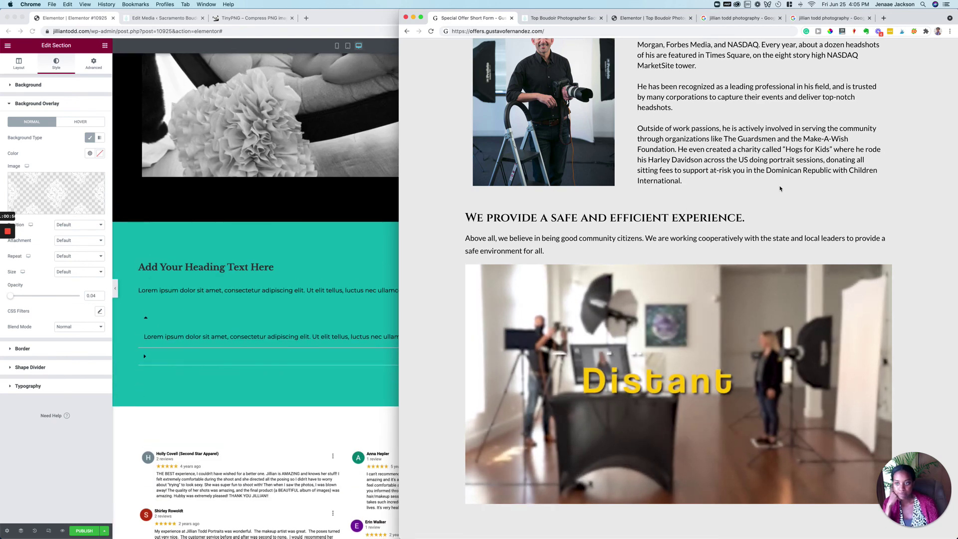
{"action": "scroll", "coordinate": [634, 298], "scroll_direction": "down", "scroll_amount": 5}
{"action": "scroll", "coordinate": [634, 298], "scroll_direction": "down", "scroll_amount": 10}
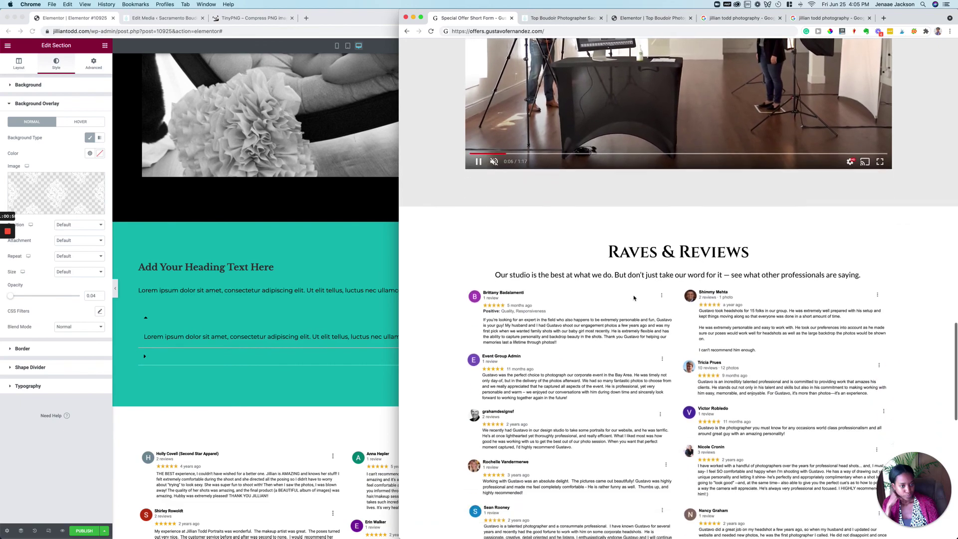
Review the offer page's customer reviews and headshot booking form, and compare the form with the draft's black two-column section below its reviews
{"action": "scroll", "coordinate": [280, 370], "scroll_direction": "down", "scroll_amount": 5}
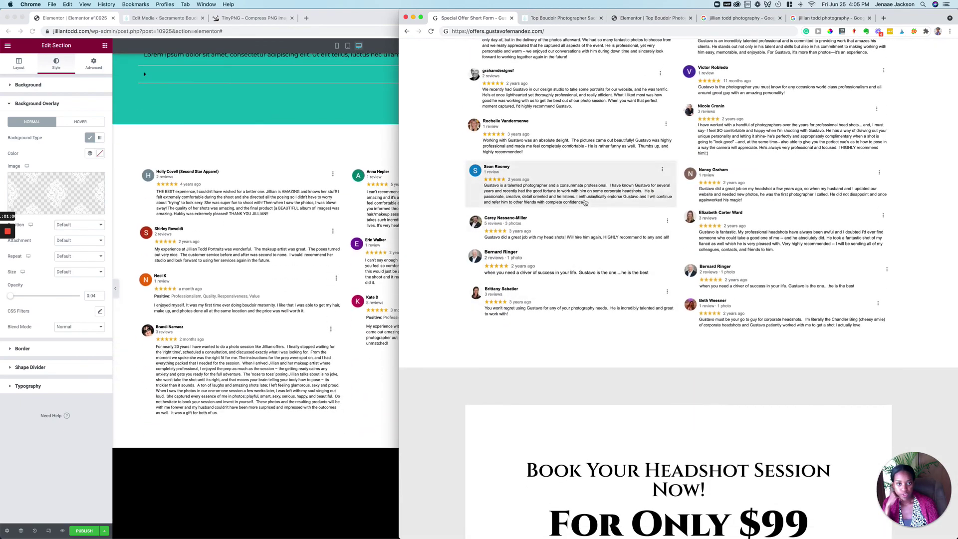
{"action": "scroll", "coordinate": [519, 351], "scroll_direction": "up", "scroll_amount": 8}
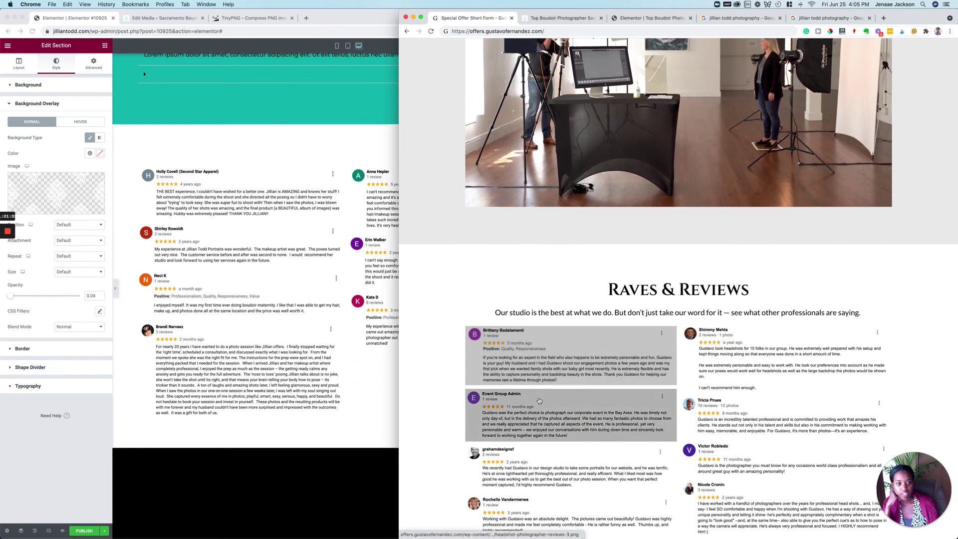
{"action": "scroll", "coordinate": [520, 351], "scroll_direction": "down", "scroll_amount": 6}
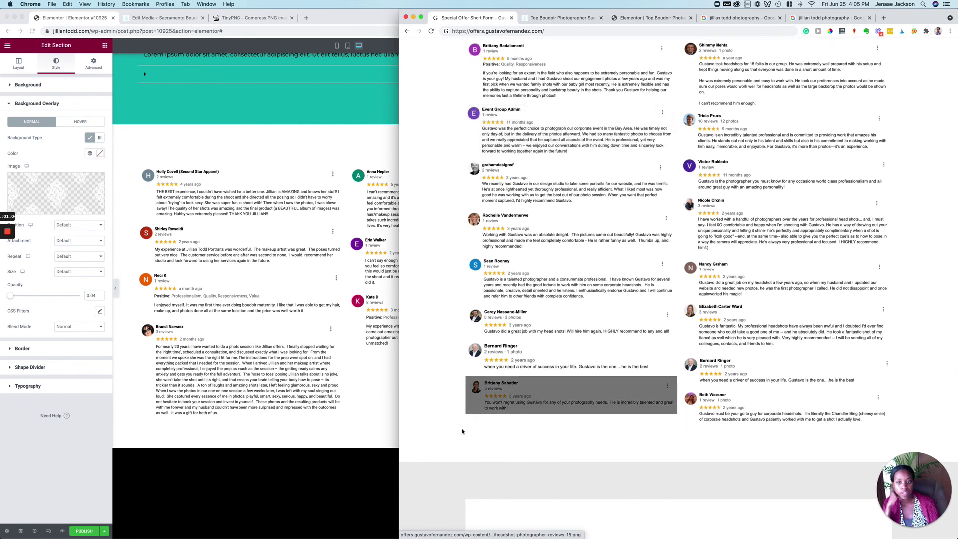
{"action": "scroll", "coordinate": [481, 425], "scroll_direction": "down", "scroll_amount": 6}
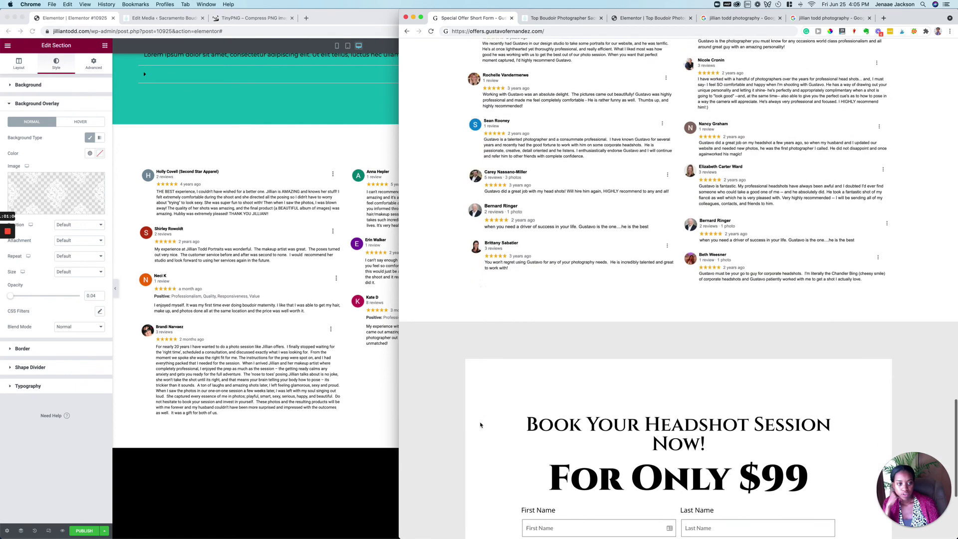
{"action": "scroll", "coordinate": [267, 397], "scroll_direction": "down", "scroll_amount": 2}
{"action": "scroll", "coordinate": [267, 398], "scroll_direction": "down", "scroll_amount": 10}
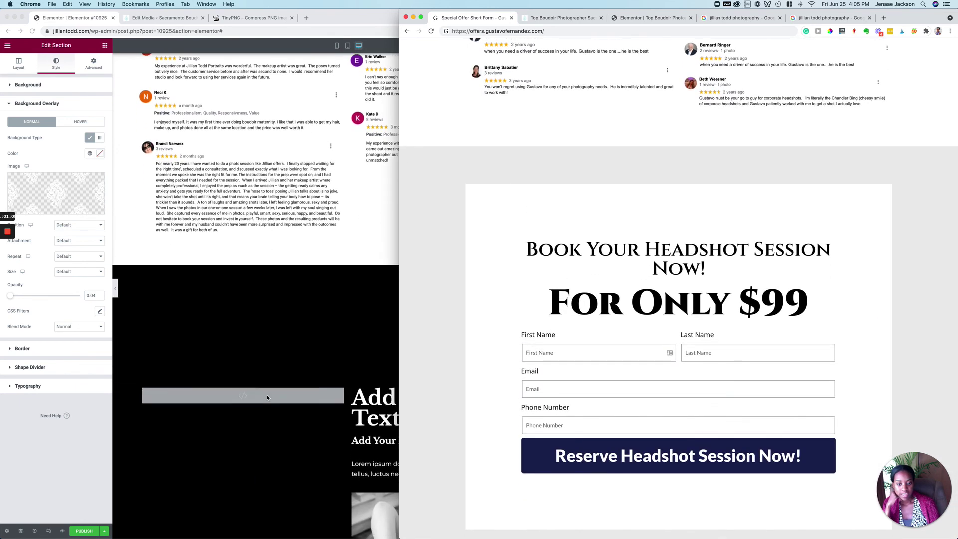
{"action": "left_click", "coordinate": [272, 393]}
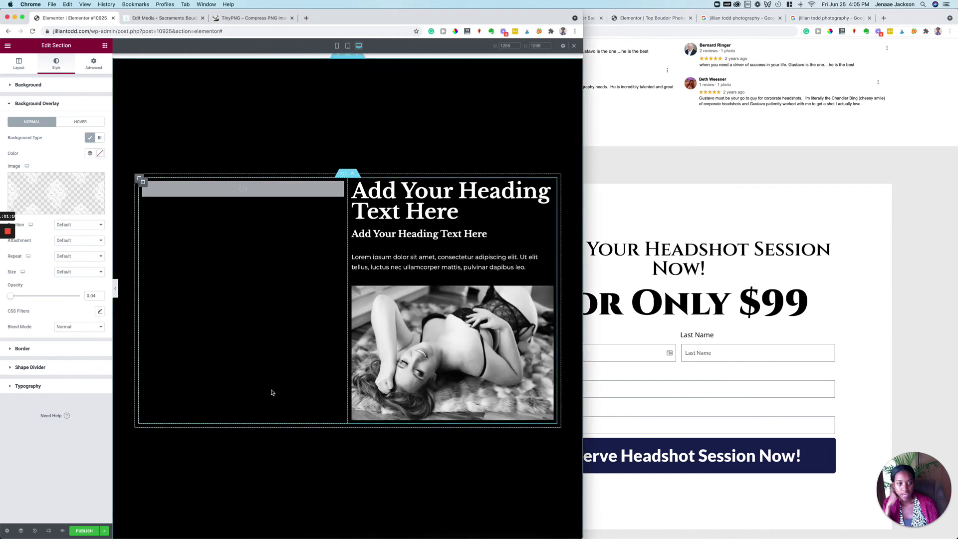
{"action": "left_click", "coordinate": [771, 334]}
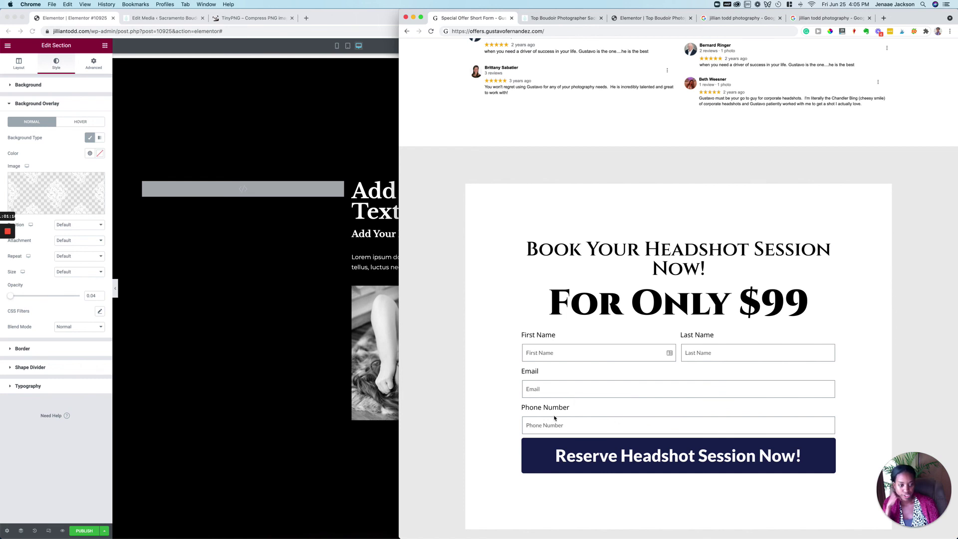
{"action": "left_click", "coordinate": [267, 421]}
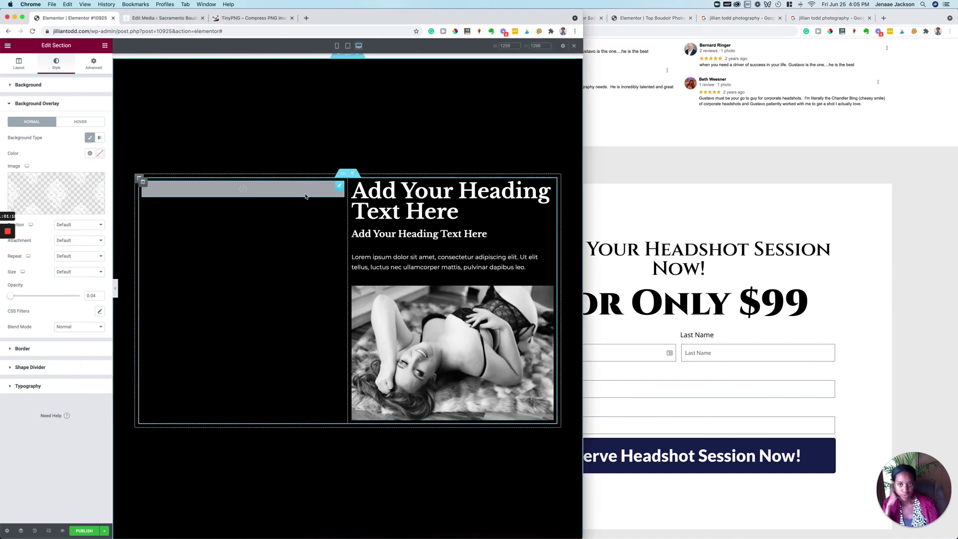